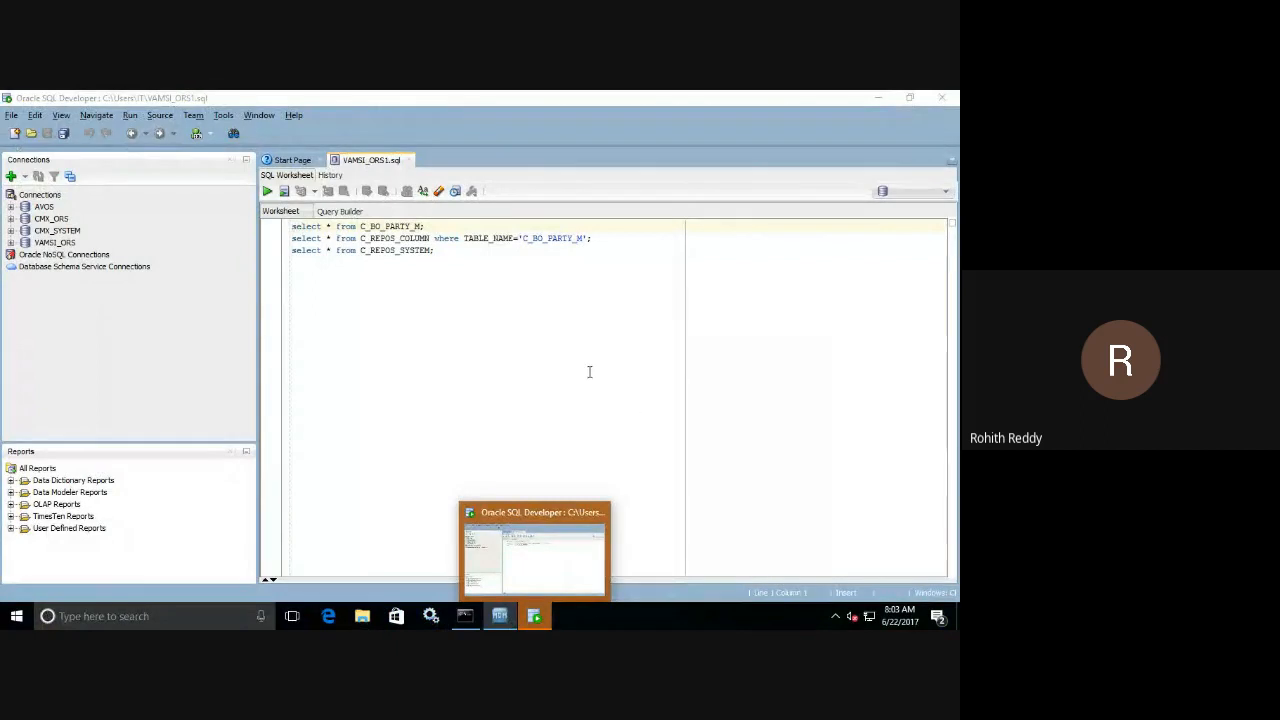
Switch to the Informatica MDM Hub Console, connect to the VAMSI_ORS database and open the Schema tool.
{"action": "left_click", "coordinate": [498, 618]}
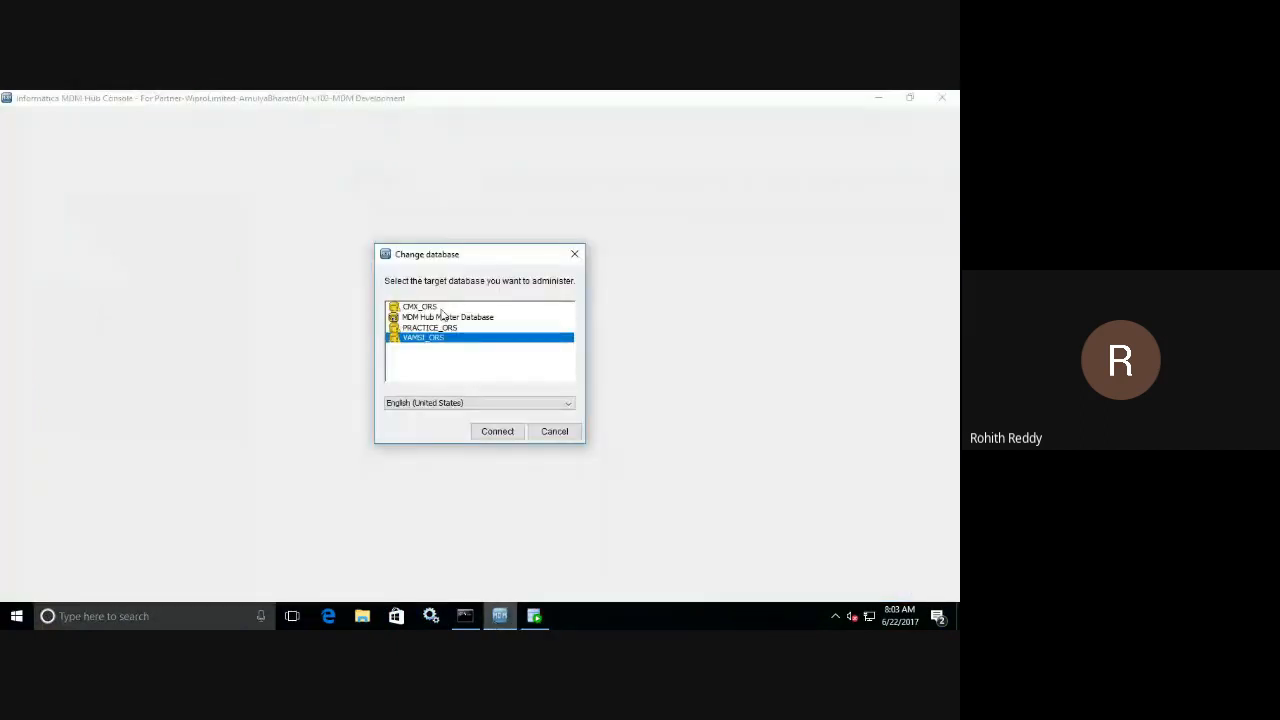
{"action": "left_click", "coordinate": [503, 437]}
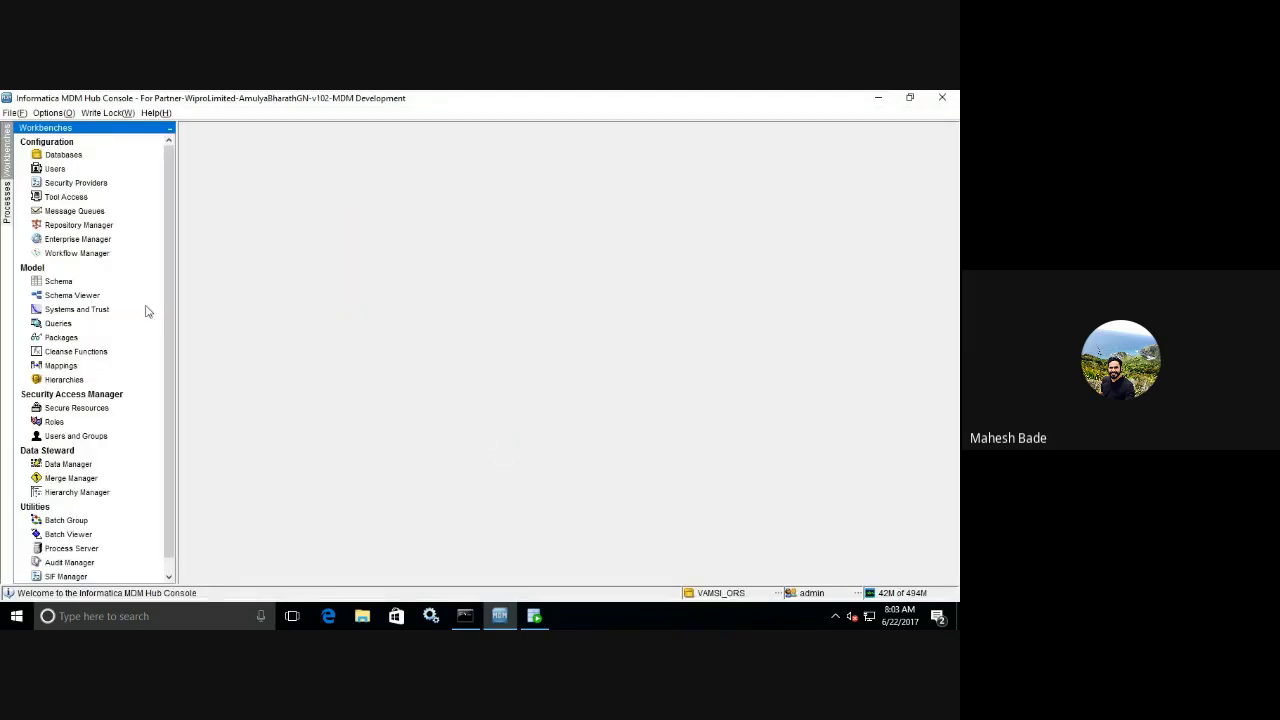
{"action": "left_click", "coordinate": [62, 281]}
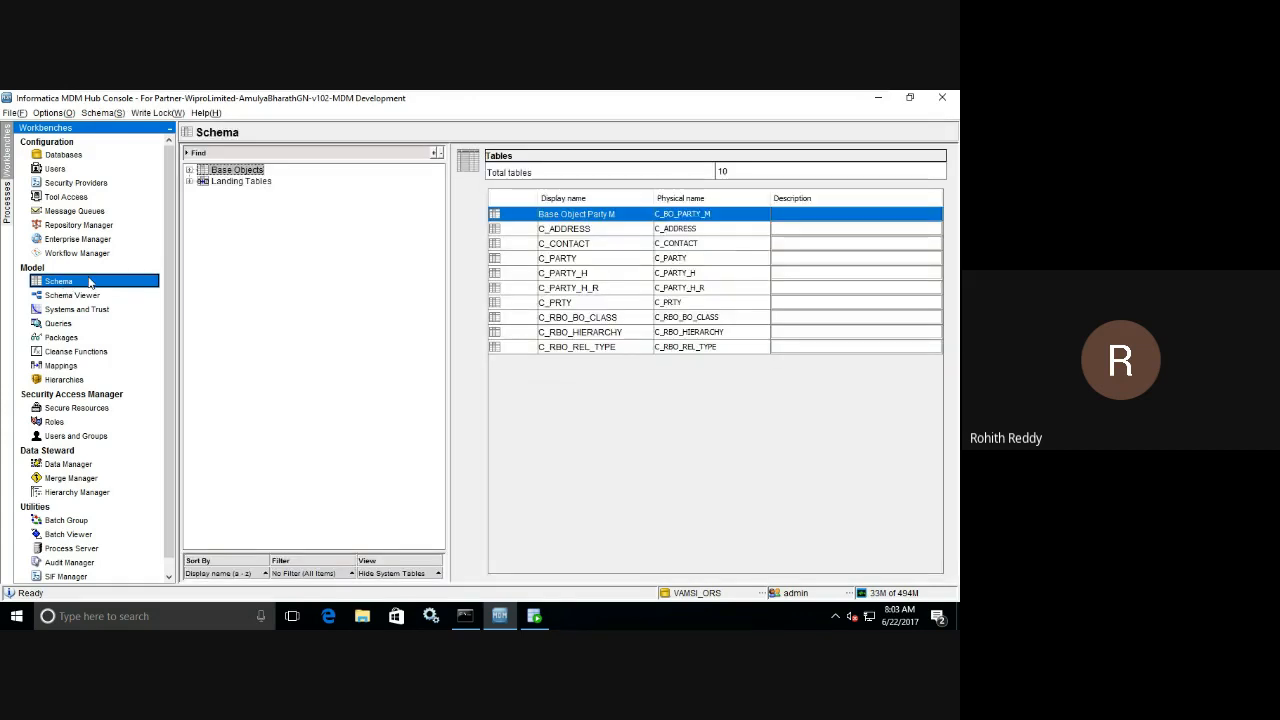
Expand the landing tables and the staging tables of Base Object Party M in the schema tree.
{"action": "left_click", "coordinate": [189, 181]}
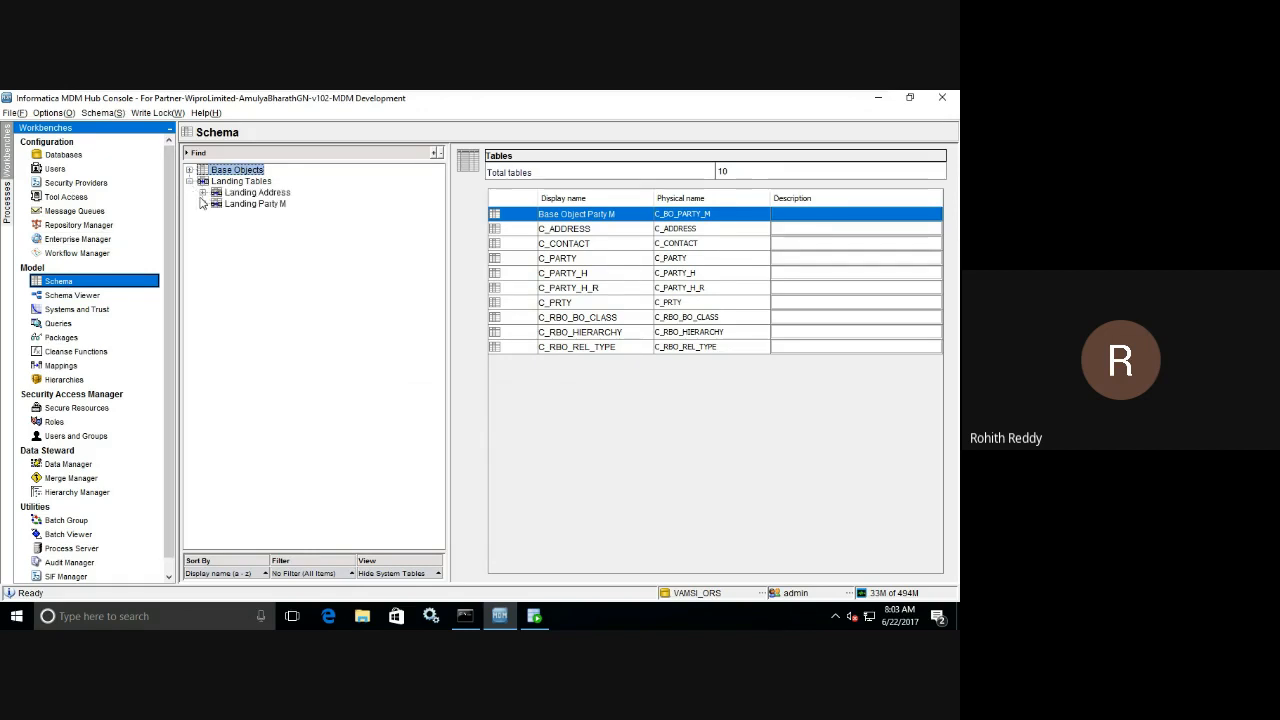
{"action": "left_click", "coordinate": [190, 170]}
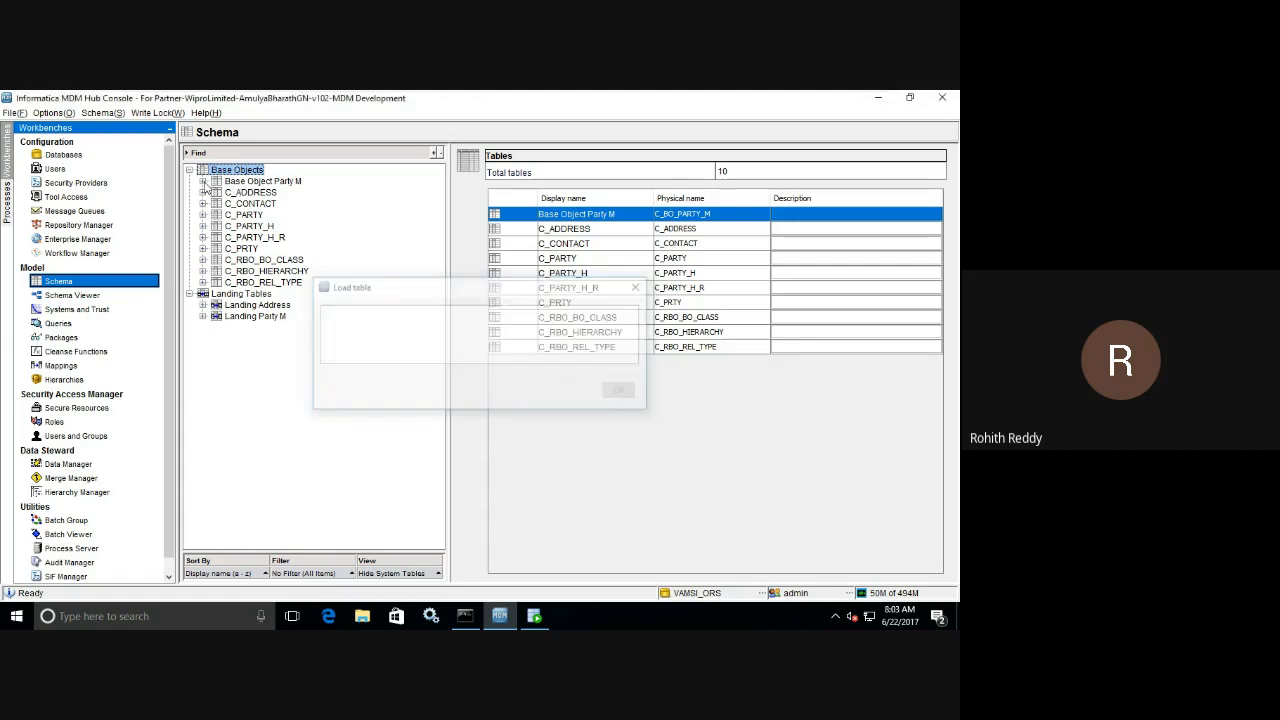
{"action": "left_click", "coordinate": [203, 182]}
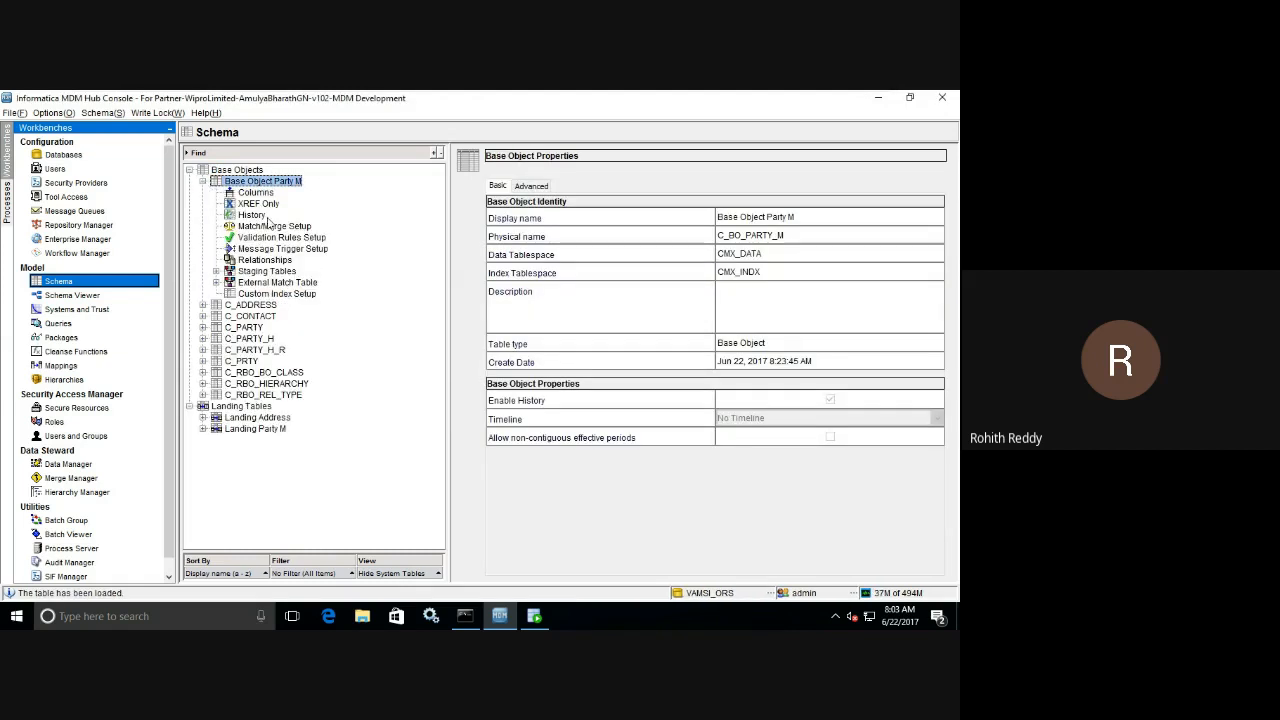
{"action": "left_click", "coordinate": [215, 272]}
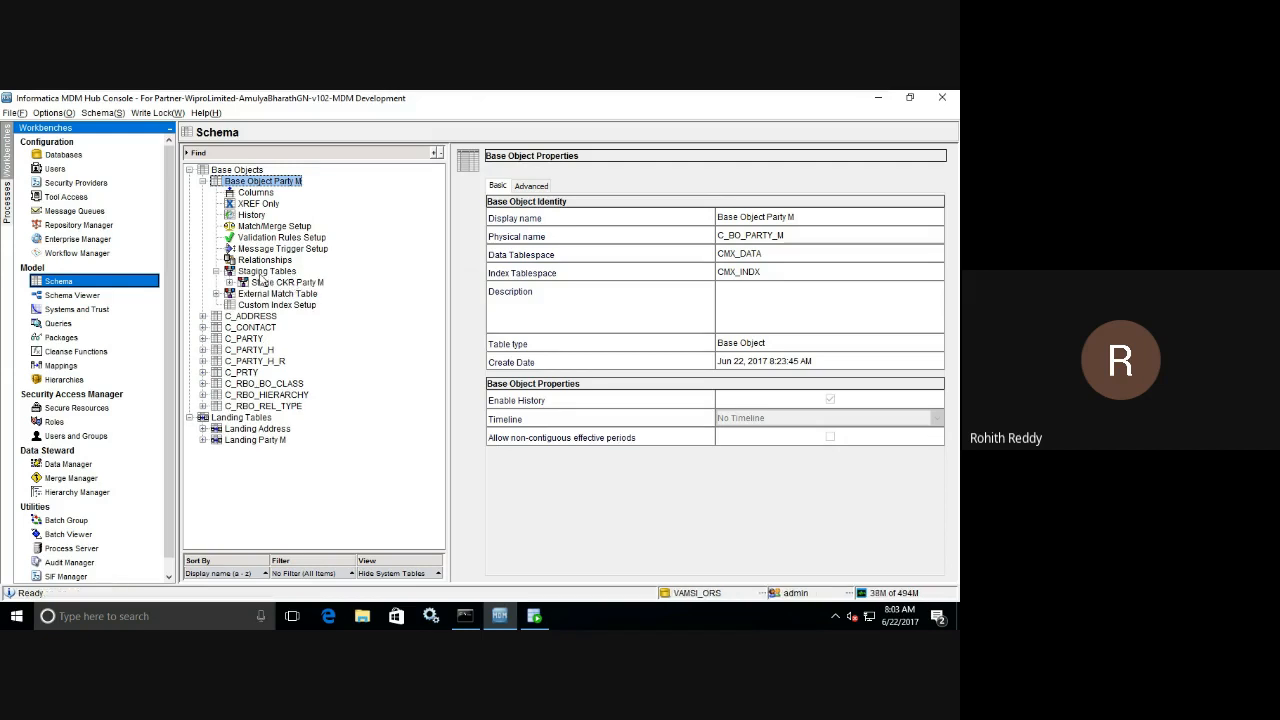
Open the Mappings tool and acquire a write lock.
{"action": "left_click", "coordinate": [70, 369]}
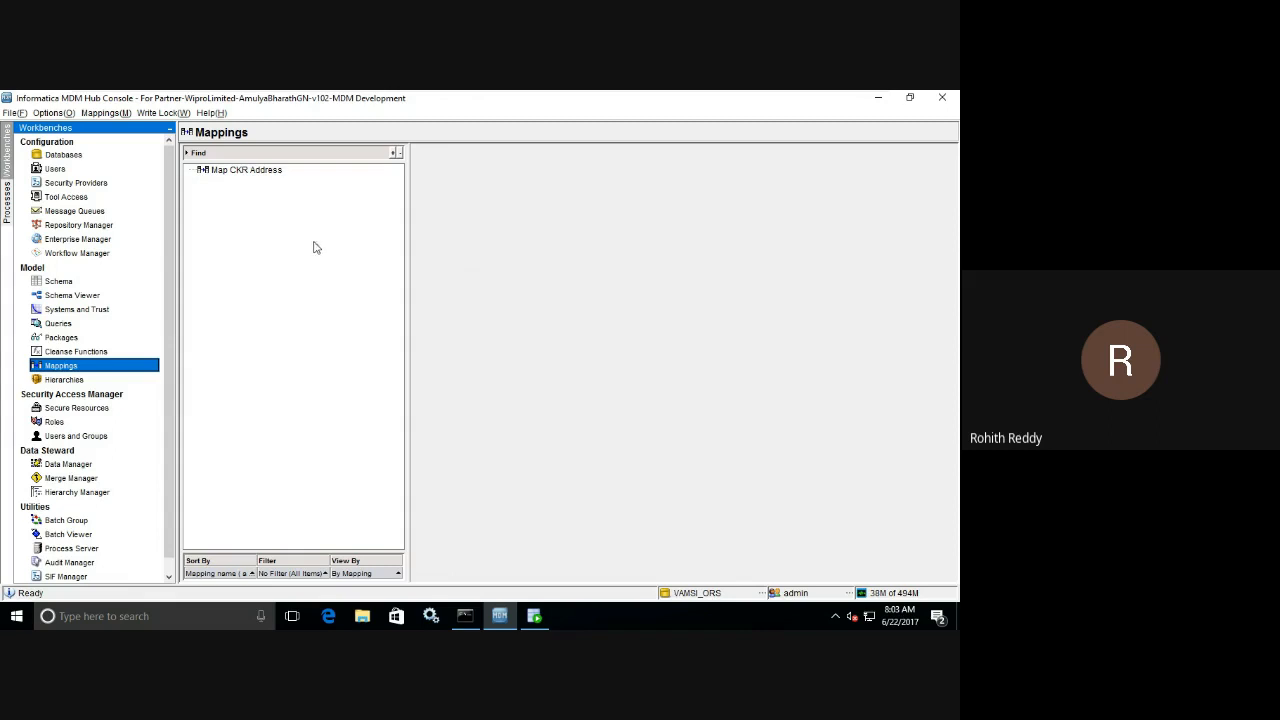
{"action": "left_click", "coordinate": [164, 113]}
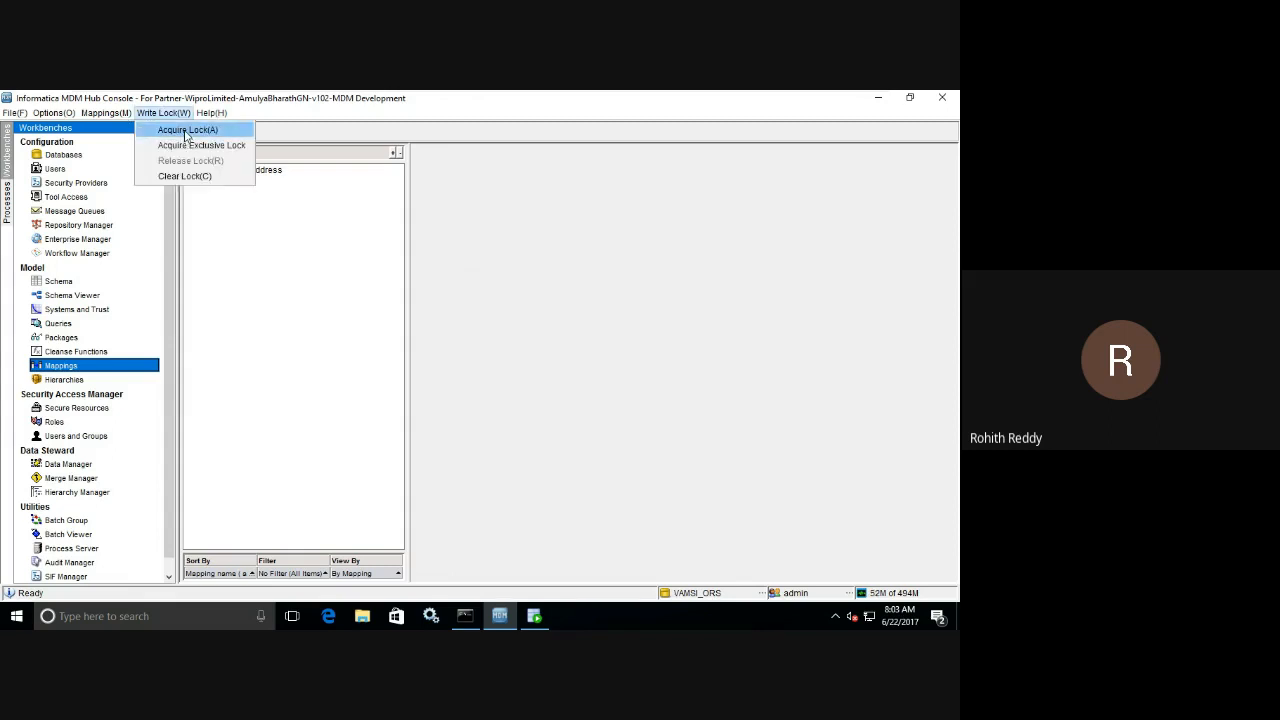
{"action": "left_click", "coordinate": [186, 131]}
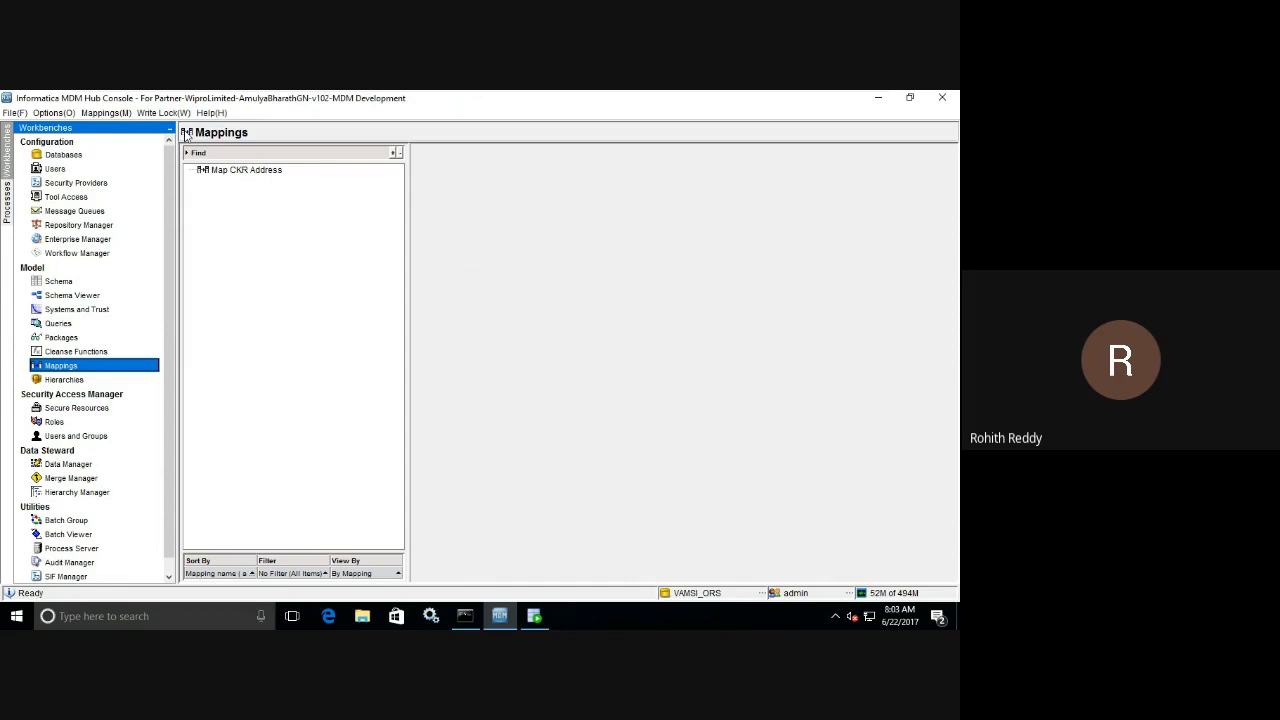
Start a new mapping and name it Map Stage CKR Party M.
{"action": "right_click", "coordinate": [282, 253]}
{"action": "left_click", "coordinate": [318, 262]}
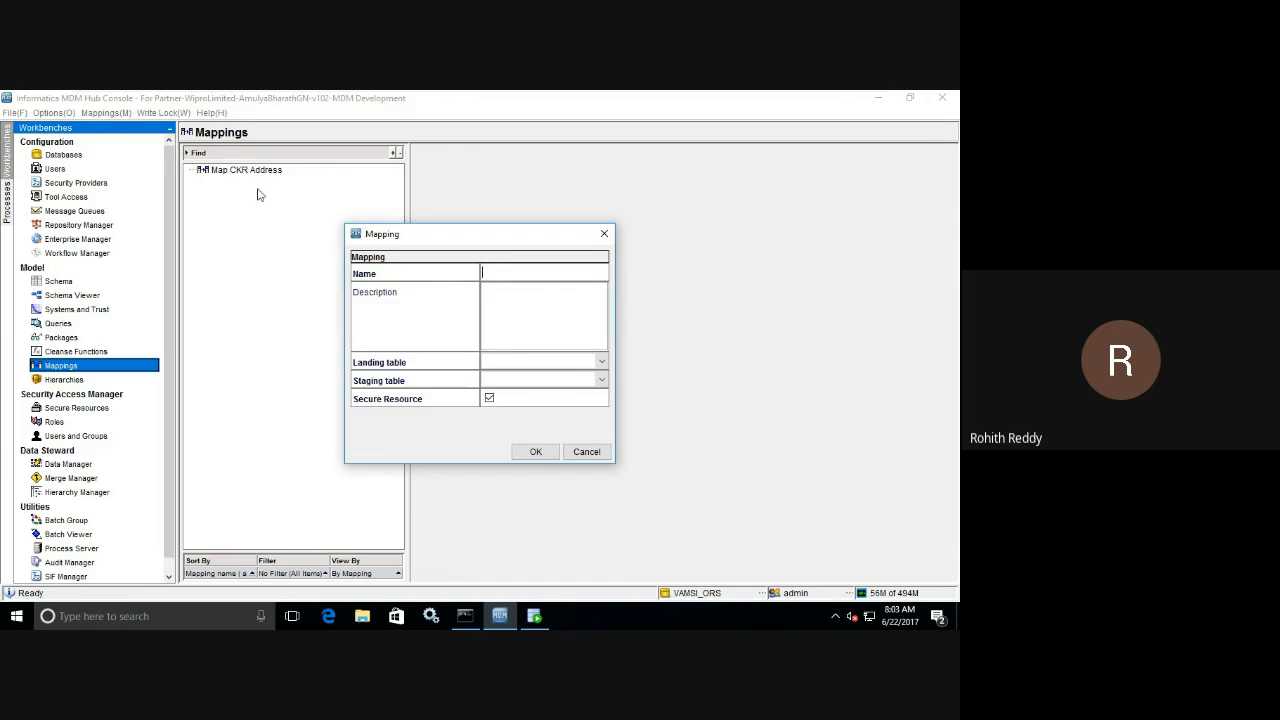
{"action": "left_click_drag", "start_coordinate": [345, 225], "coordinate": [215, 150]}
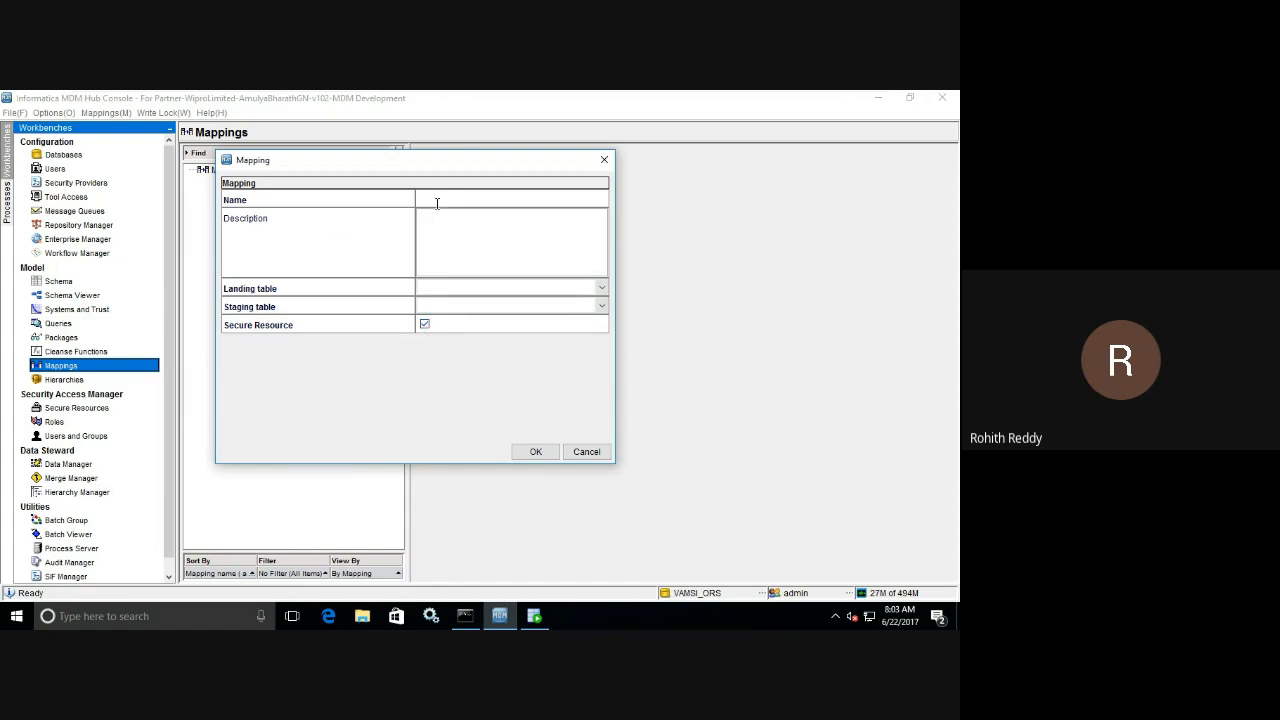
{"action": "type", "text": "Map"}
{"action": "type", "text": "p_"}
{"action": "type", "text": "KR"}
{"action": "left_click", "coordinate": [436, 200]}
{"action": "type", "text": "Stage CKR Party M"}
Set the landing table to Landing Party M and the staging table to Stage CKR Party M, and create the mapping.
{"action": "left_click", "coordinate": [481, 288]}
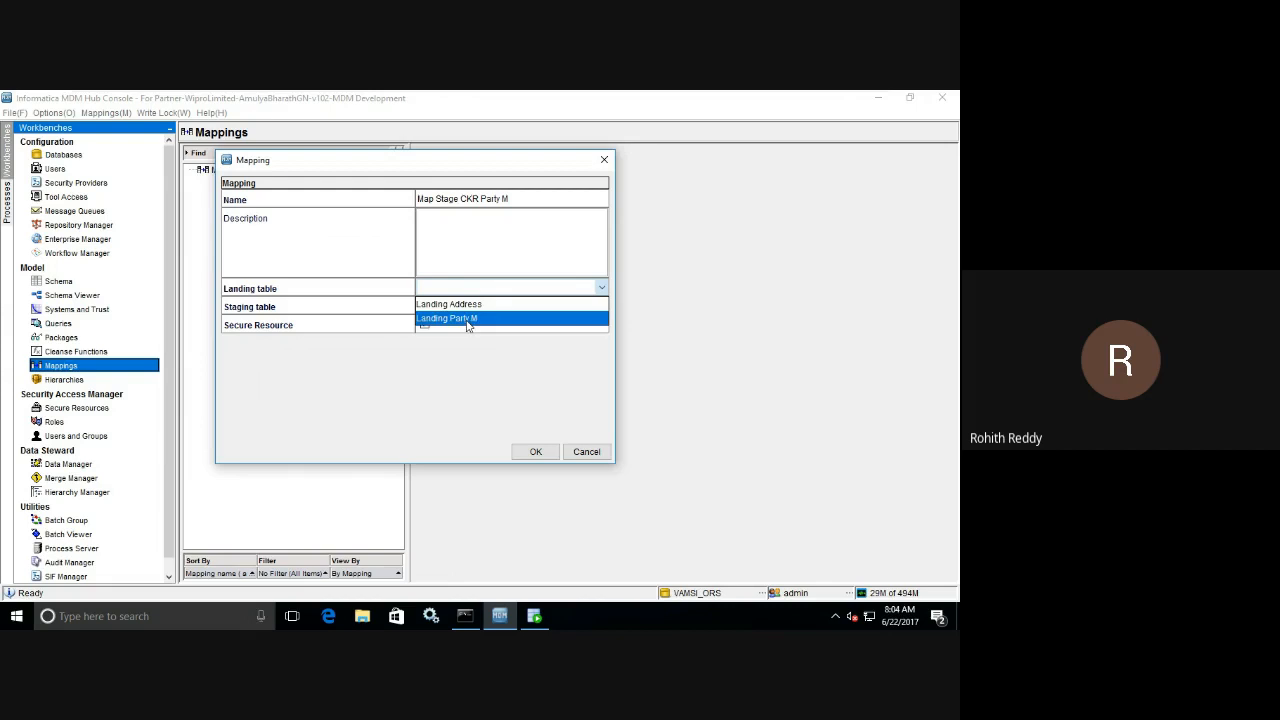
{"action": "left_click", "coordinate": [466, 319]}
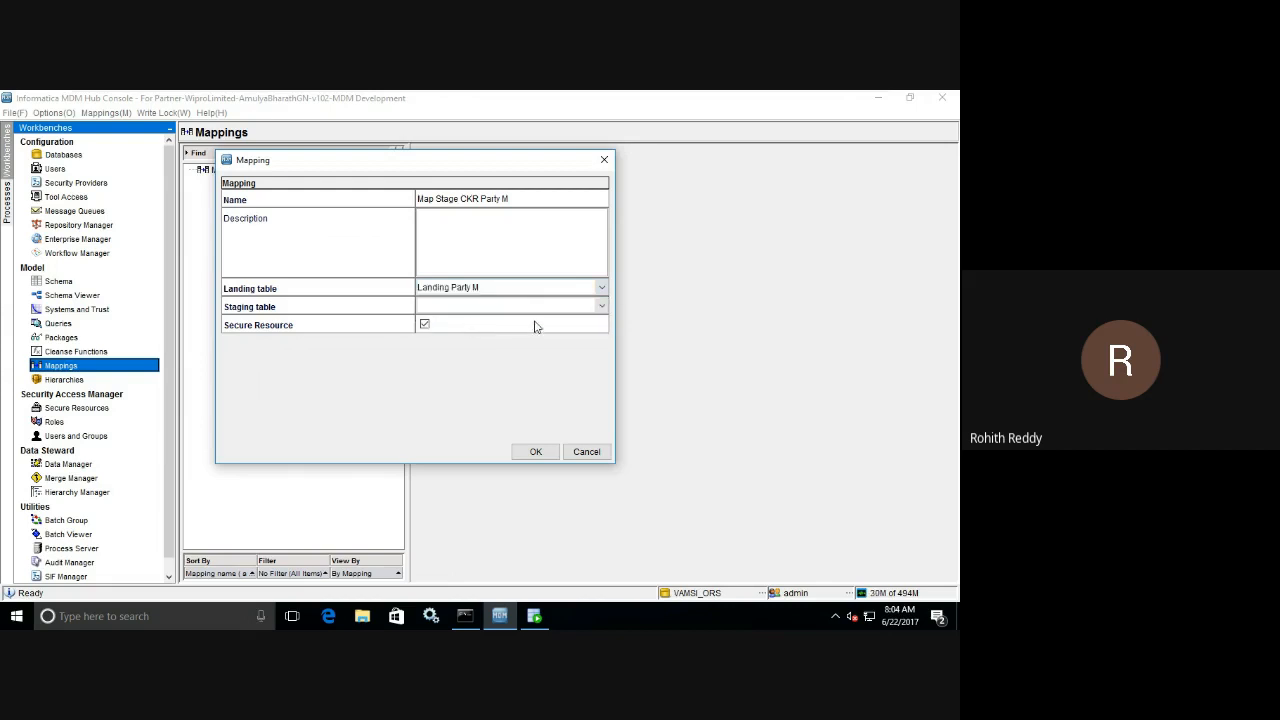
{"action": "left_click", "coordinate": [601, 307]}
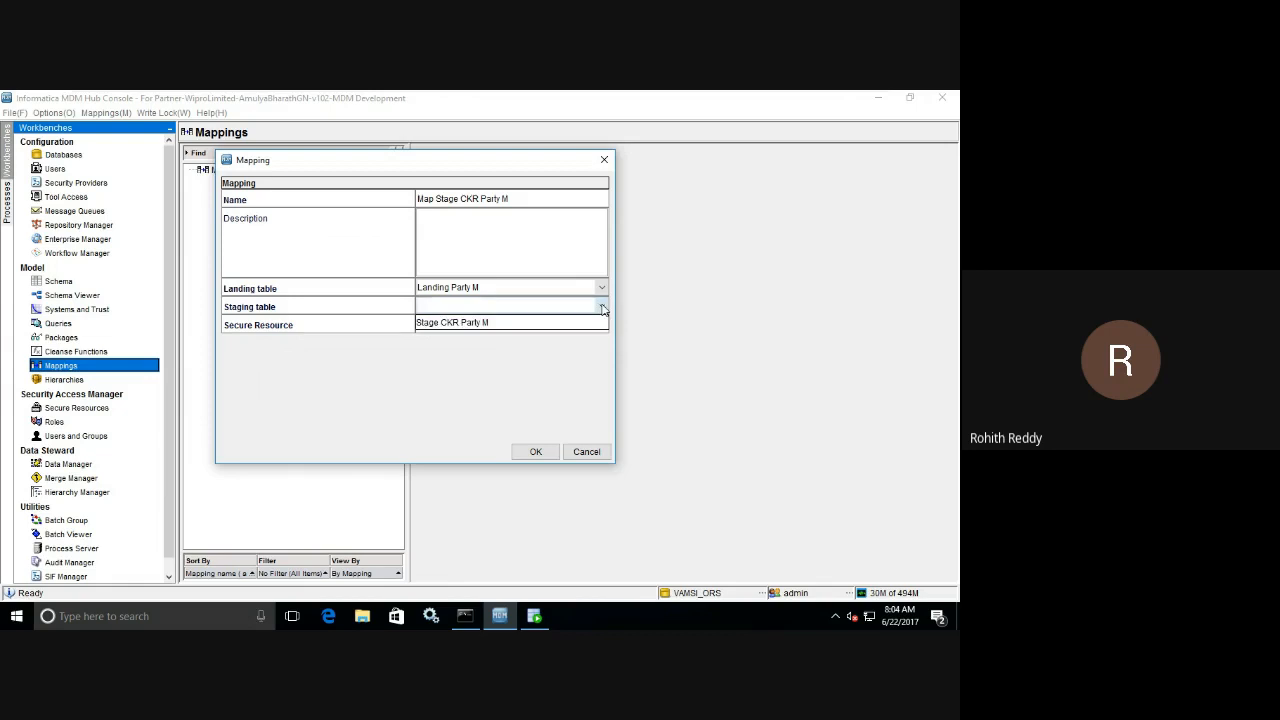
{"action": "left_click", "coordinate": [420, 172]}
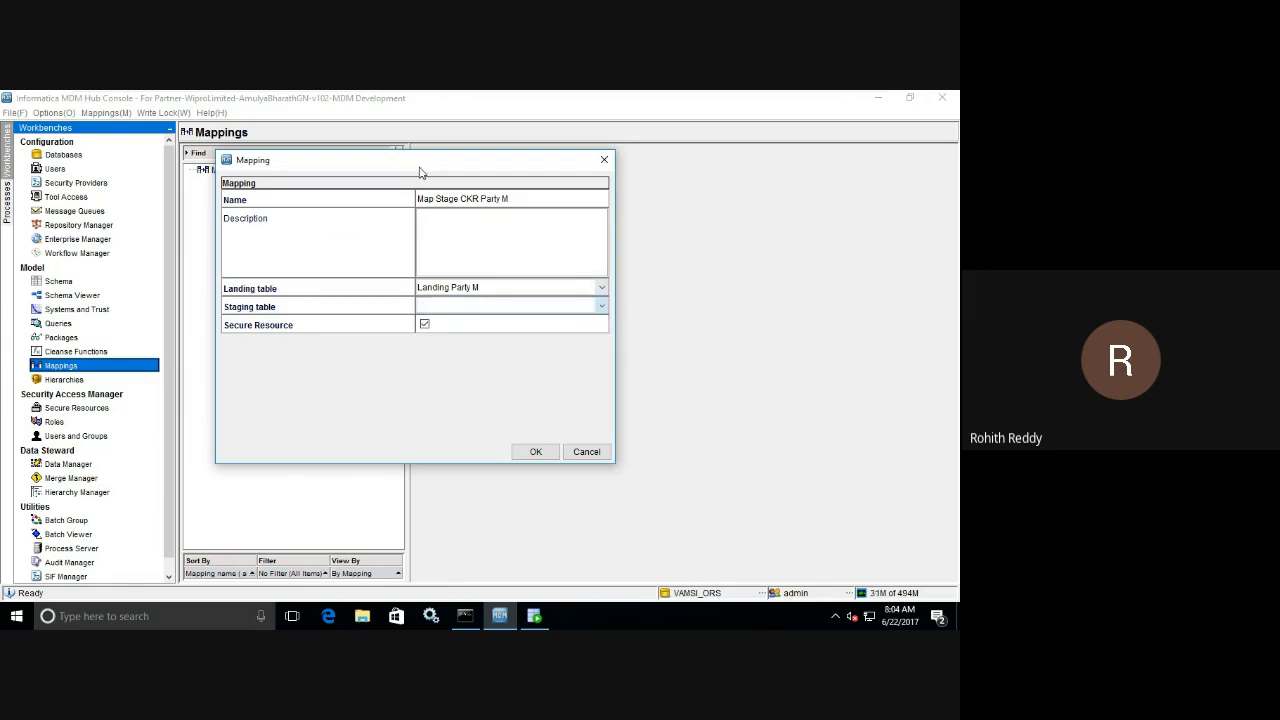
{"action": "left_click_drag", "start_coordinate": [420, 172], "coordinate": [588, 210]}
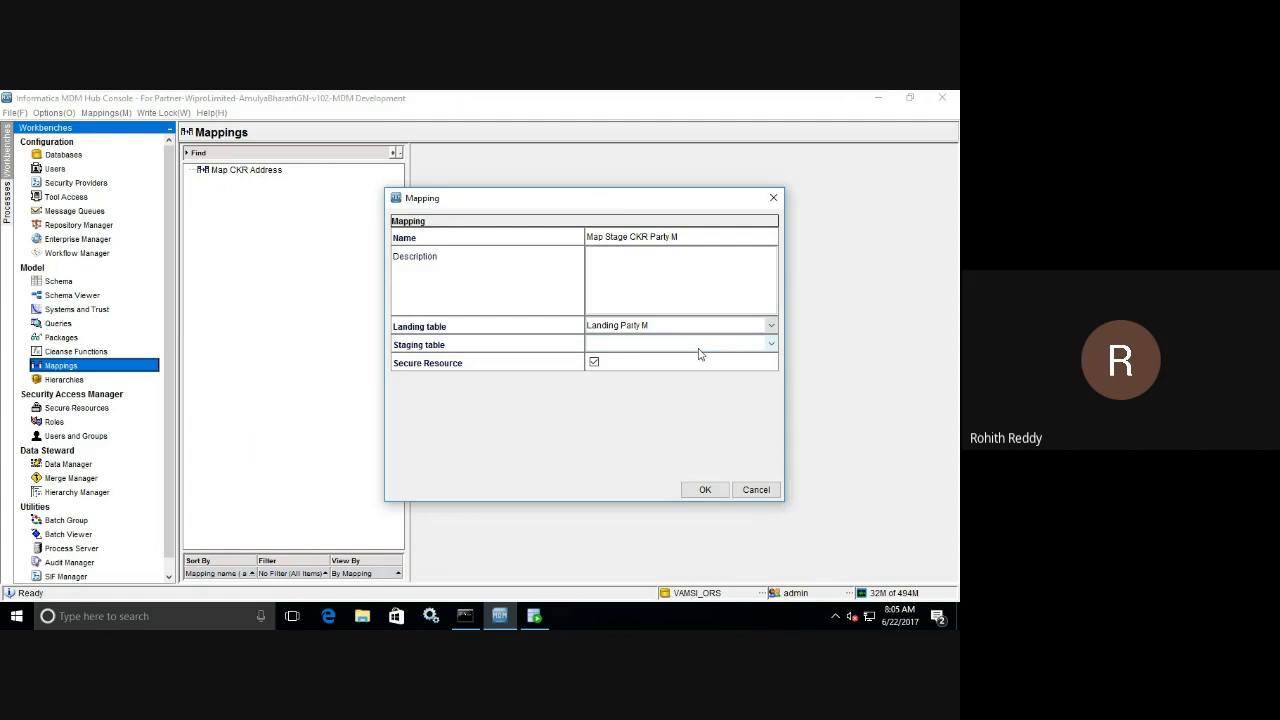
{"action": "left_click", "coordinate": [771, 345]}
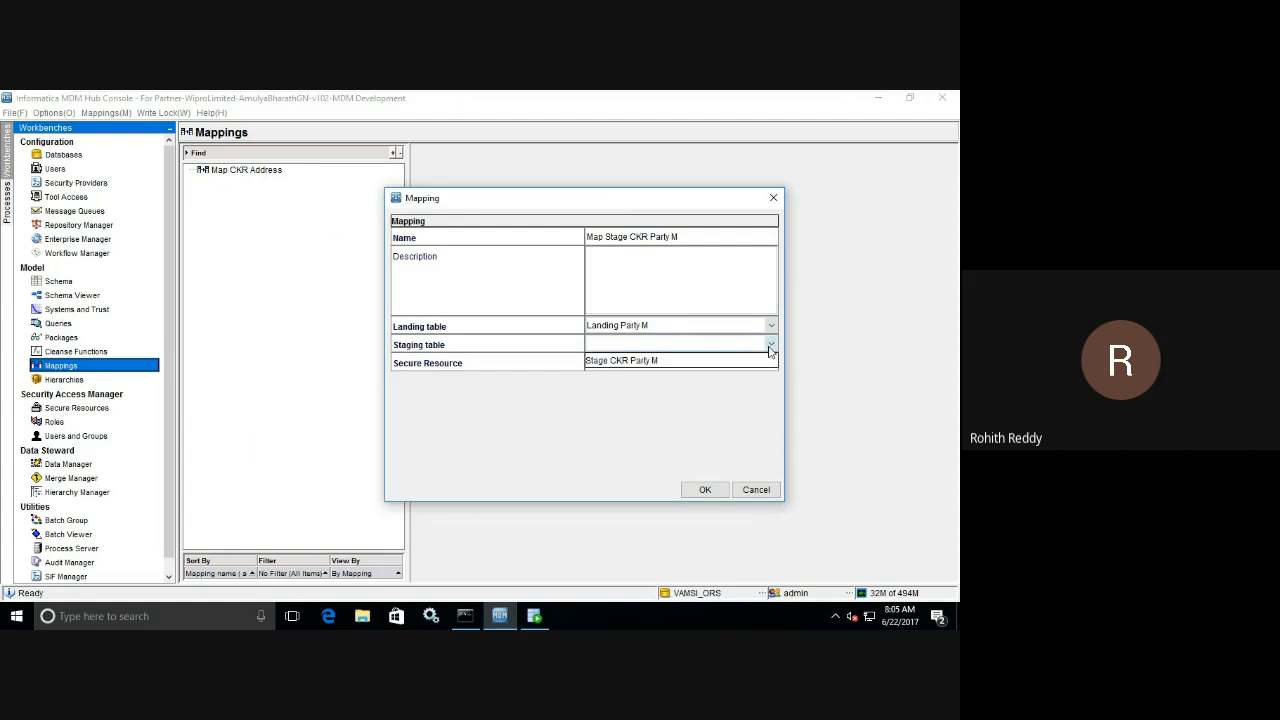
{"action": "left_click", "coordinate": [651, 362]}
{"action": "left_click", "coordinate": [704, 490]}
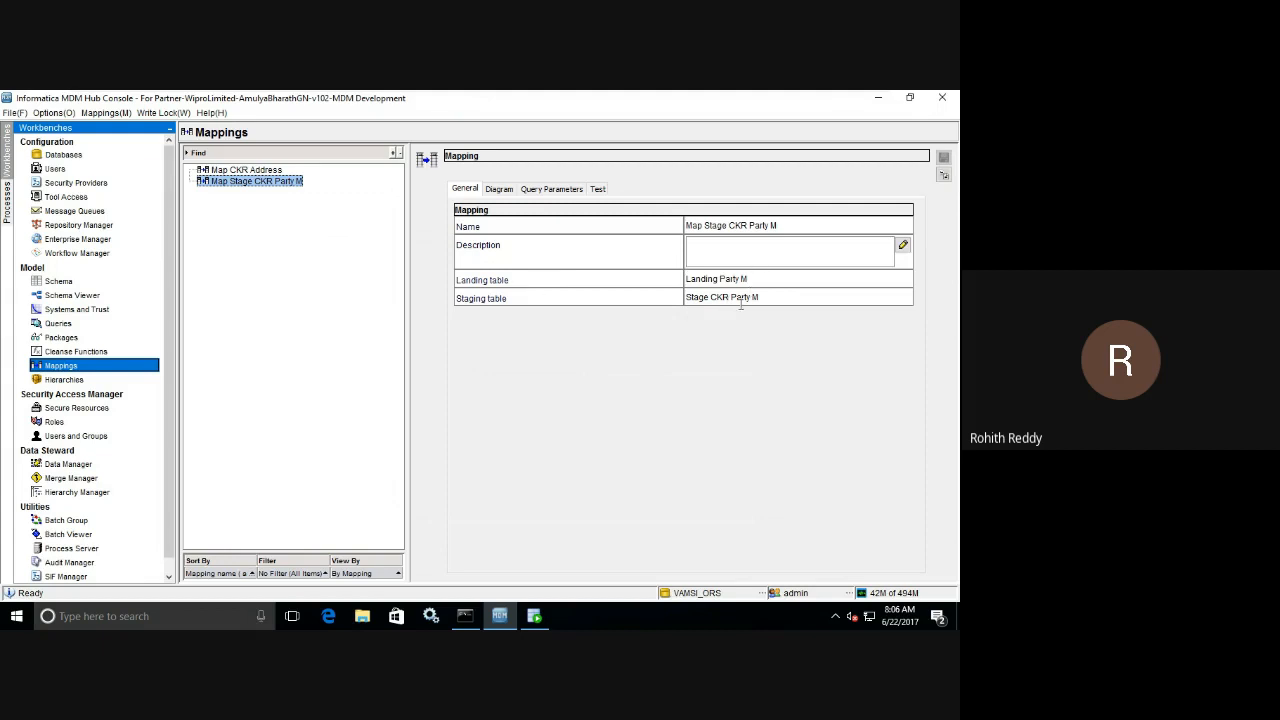
Auto-map the landing columns to the staging columns in the mapping diagram, and link Src Key to Pkey Src Object.
{"action": "left_click", "coordinate": [495, 189]}
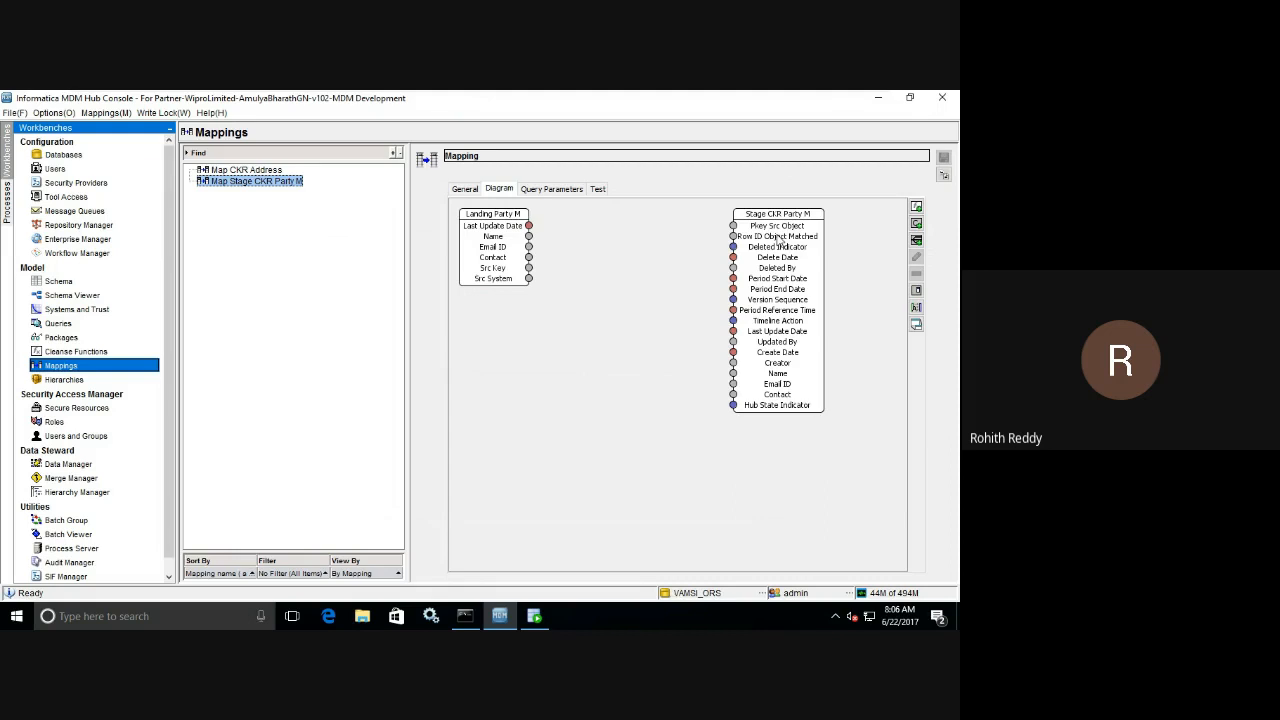
{"action": "right_click", "coordinate": [540, 347]}
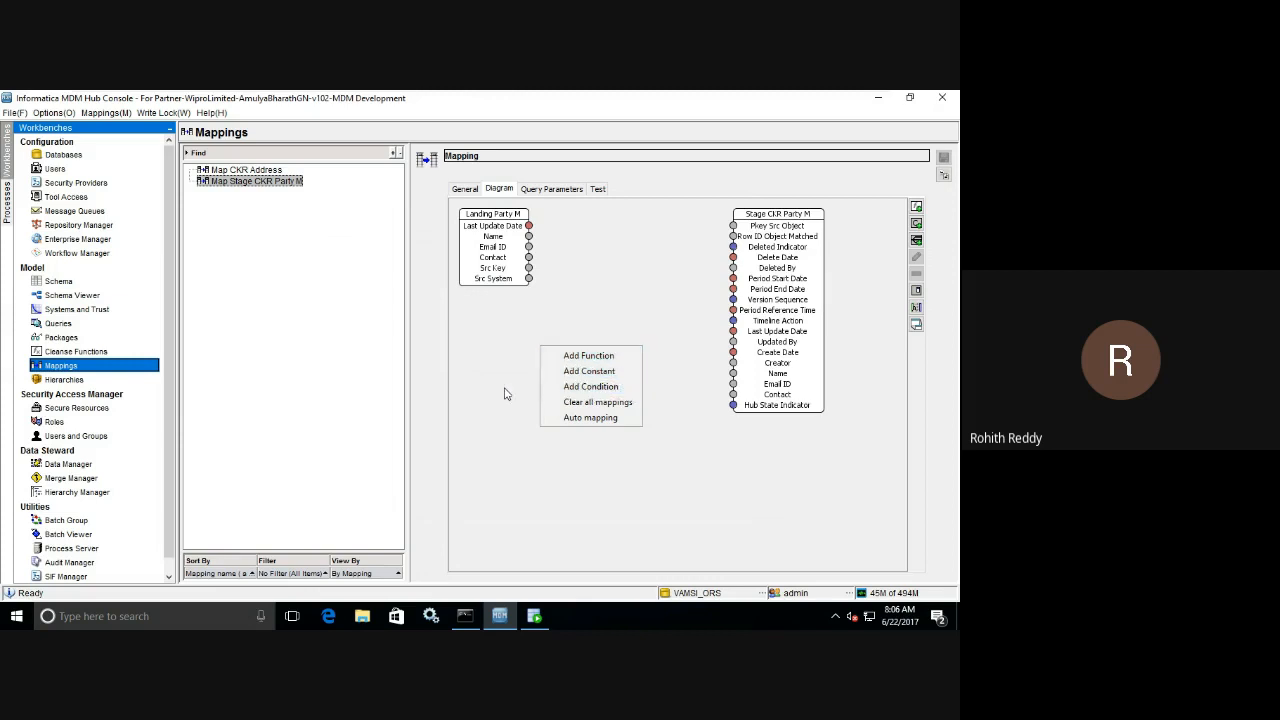
{"action": "left_click", "coordinate": [596, 420]}
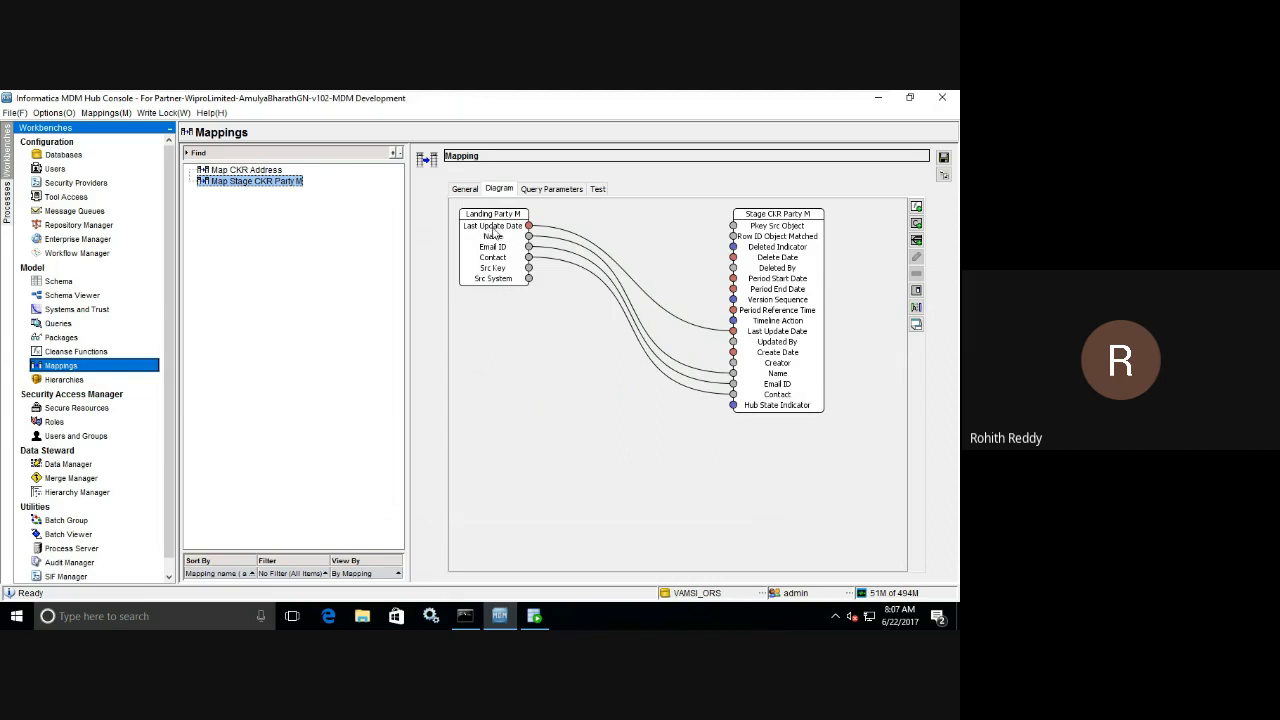
{"action": "left_click", "coordinate": [557, 236]}
{"action": "left_click_drag", "start_coordinate": [529, 268], "coordinate": [735, 228]}
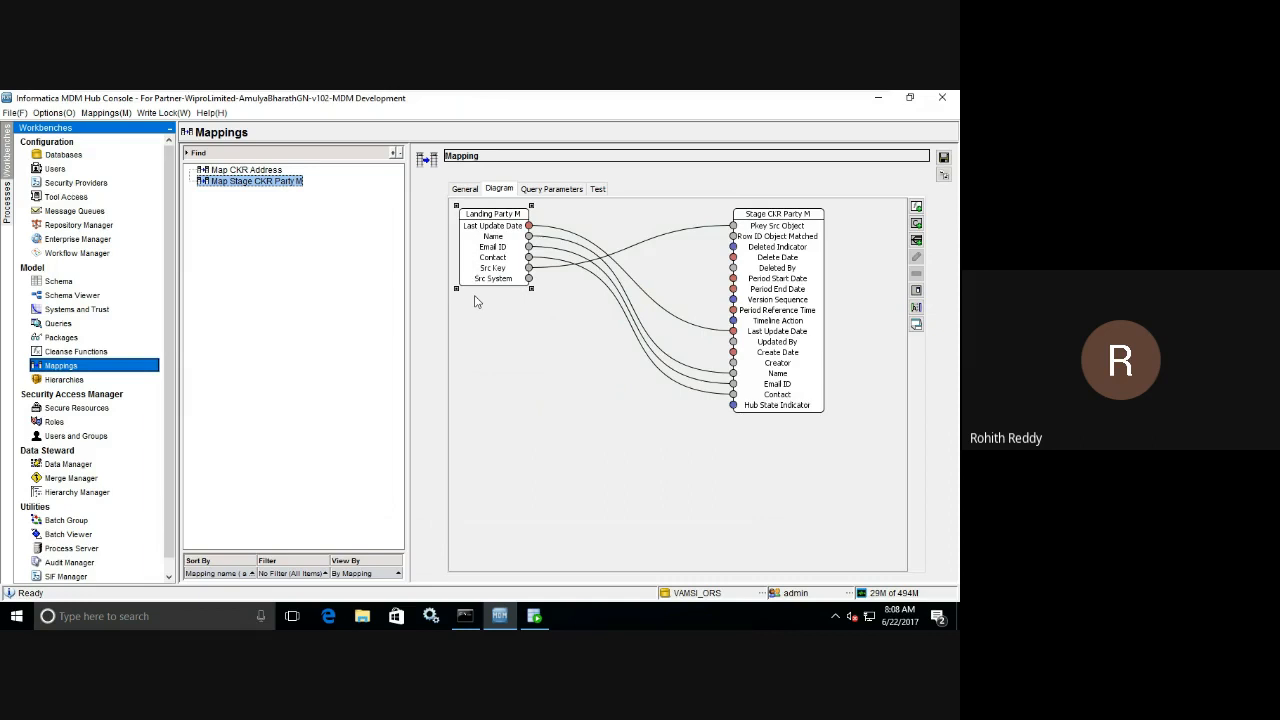
Enable a query condition for the mapping and set it to SRC_SYSTEM='CKR'.
{"action": "left_click", "coordinate": [546, 190]}
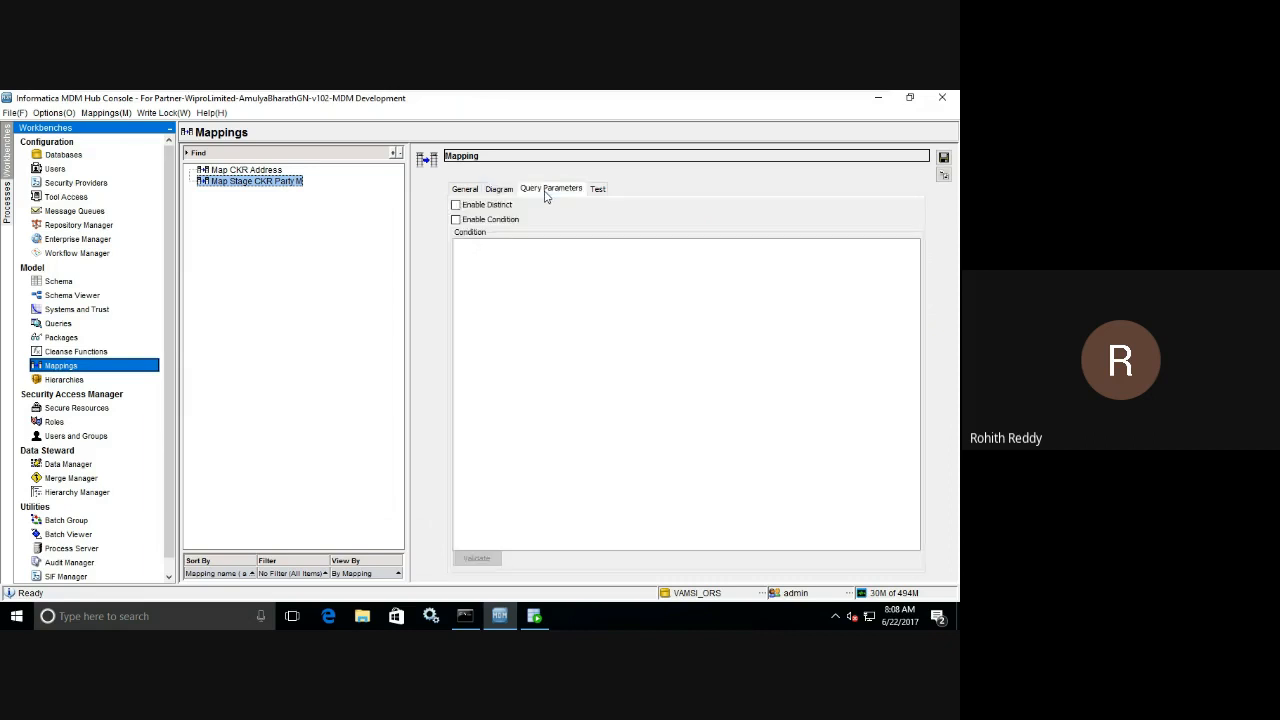
{"action": "left_click", "coordinate": [457, 221]}
{"action": "left_click", "coordinate": [485, 252]}
{"action": "type", "text": "SRC_SYSTEM"}
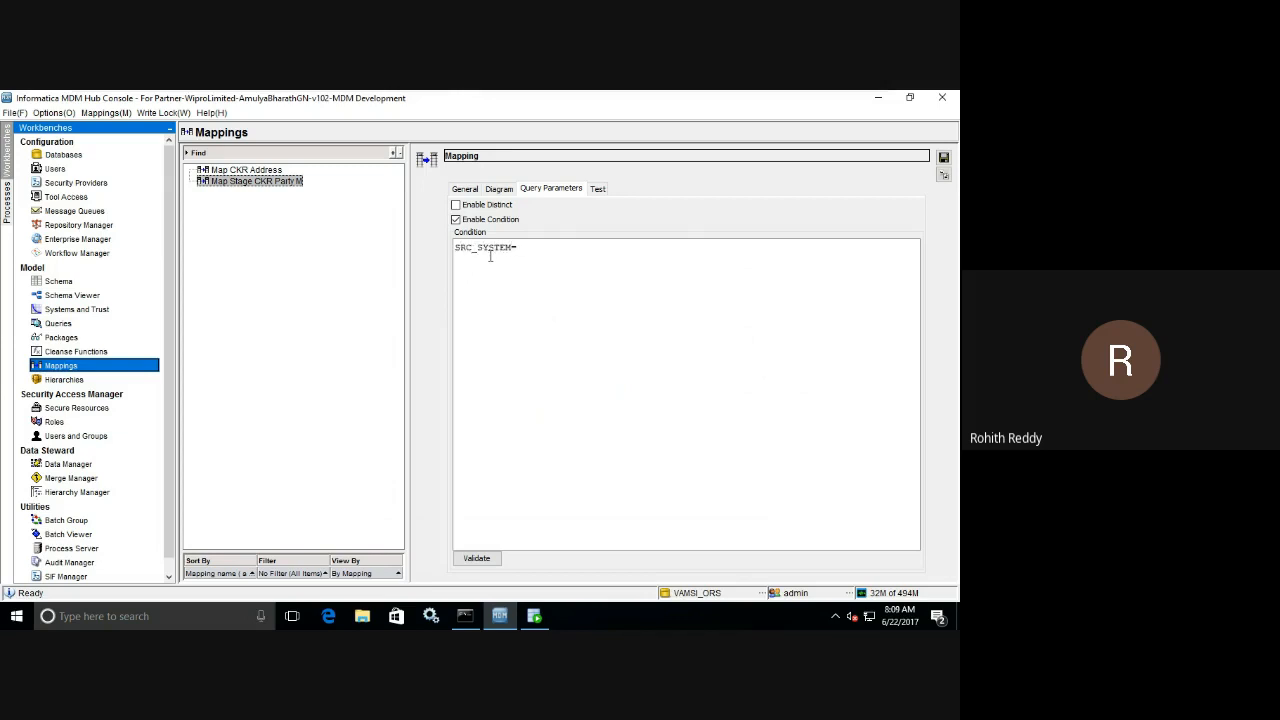
{"action": "type", "text": "='CKR"}
Save the mapping and validate its query condition.
{"action": "left_click", "coordinate": [943, 157]}
{"action": "left_click", "coordinate": [478, 564]}
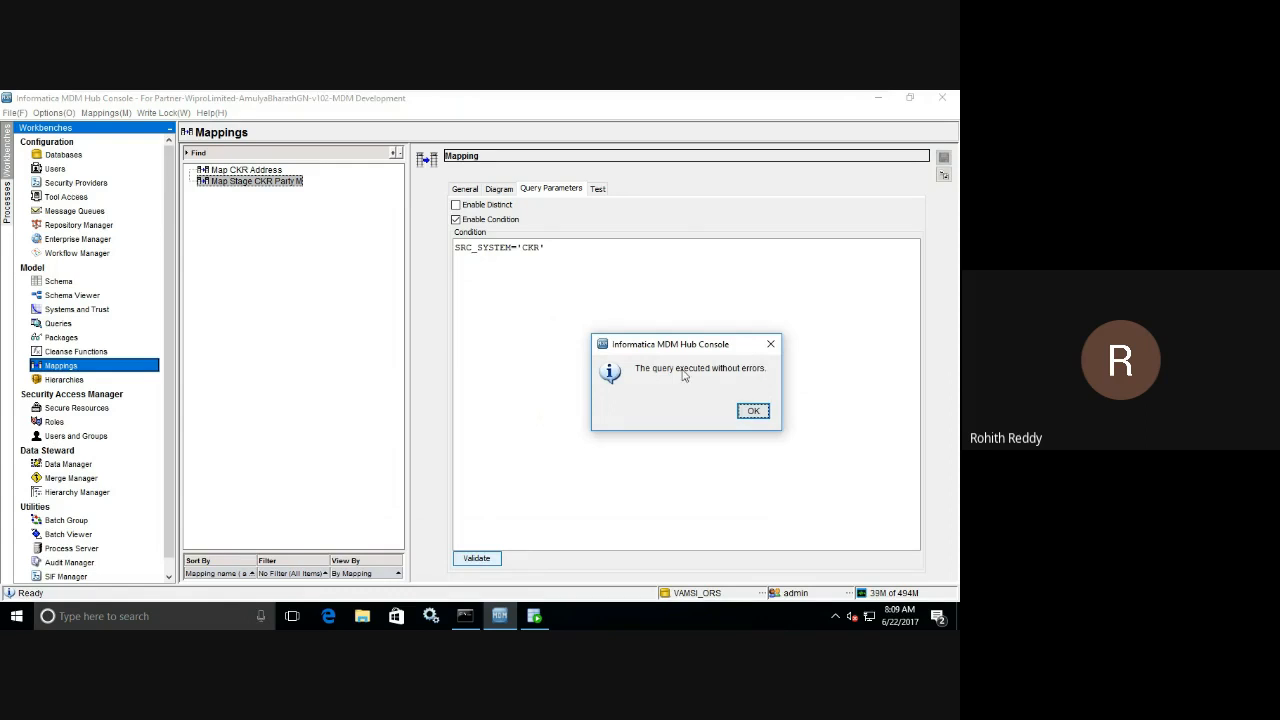
{"action": "left_click", "coordinate": [752, 410]}
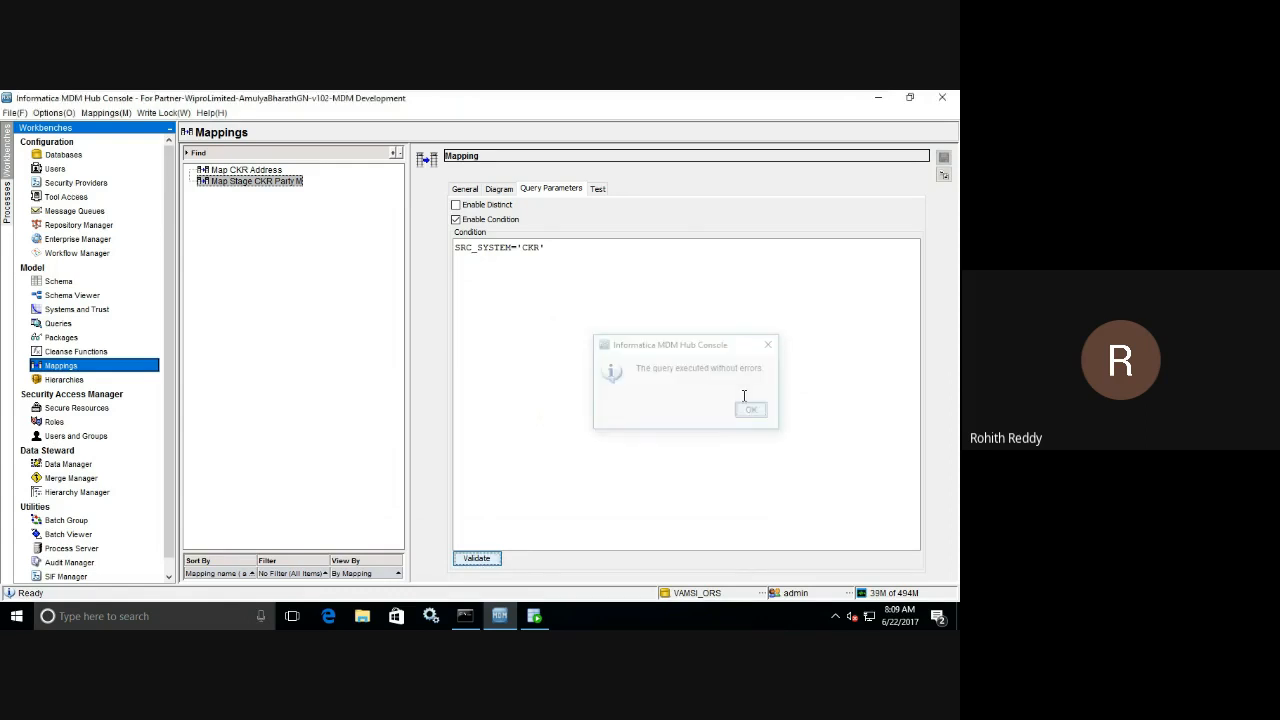
Review the mapping's column links in the diagram against its query condition.
{"action": "left_click", "coordinate": [491, 196]}
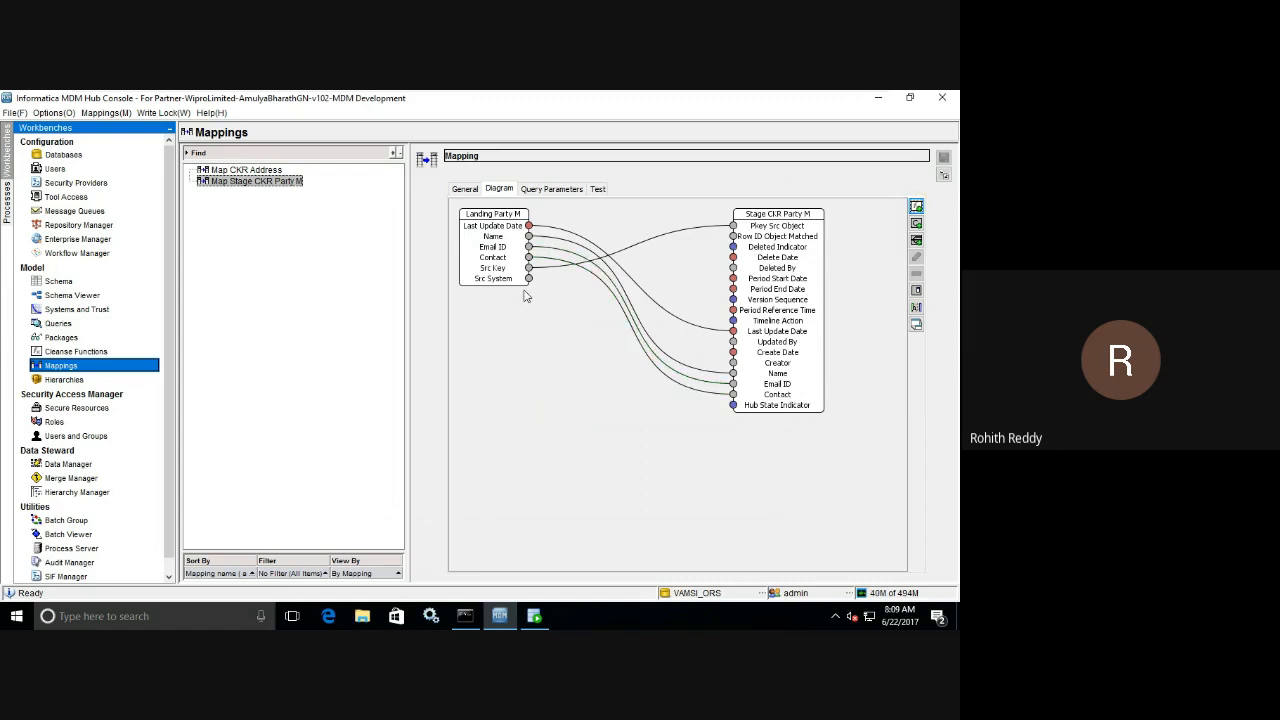
{"action": "left_click", "coordinate": [540, 190]}
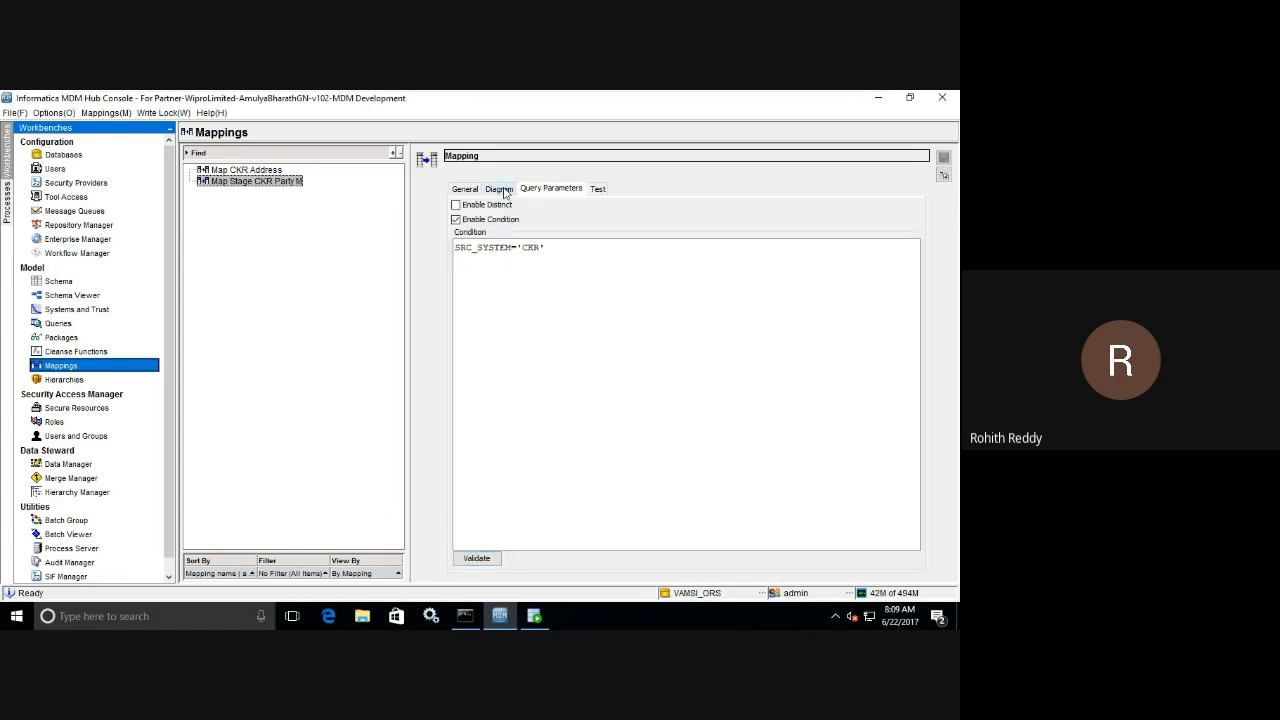
{"action": "left_click", "coordinate": [503, 190]}
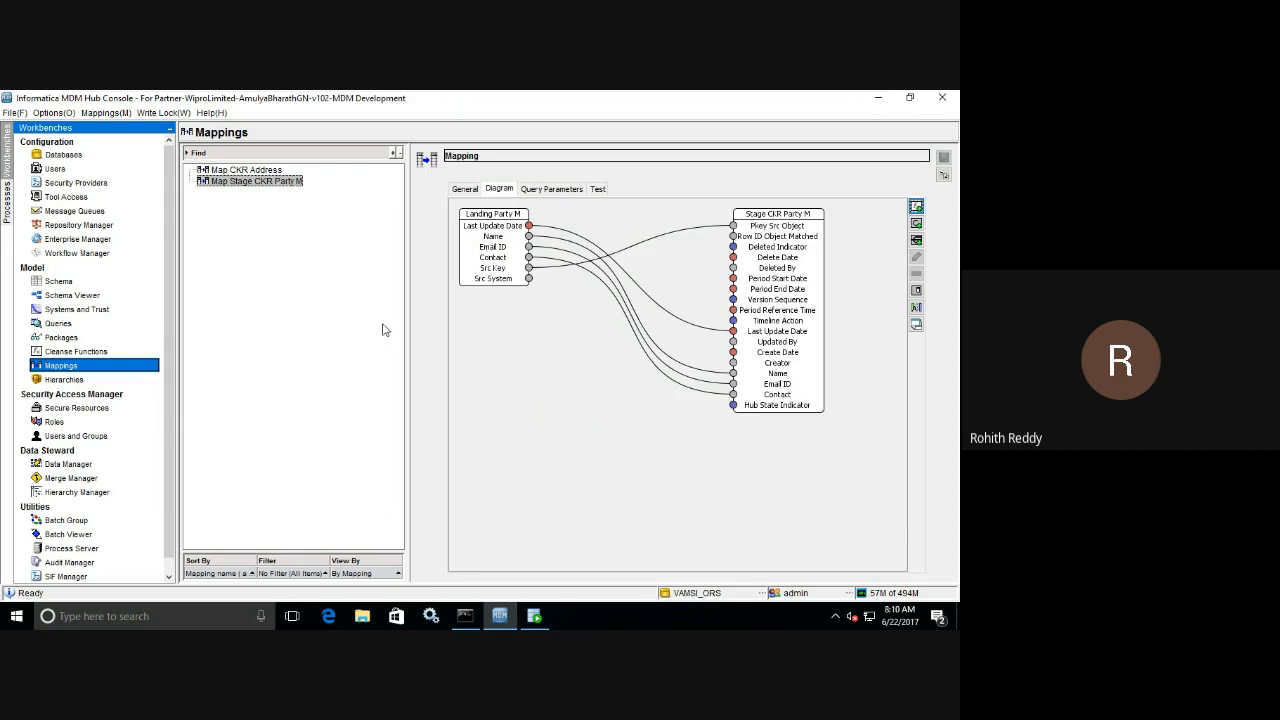
Open the audit trail and delta detection settings of the Stage CKR Party M staging table in the schema.
{"action": "left_click", "coordinate": [101, 283]}
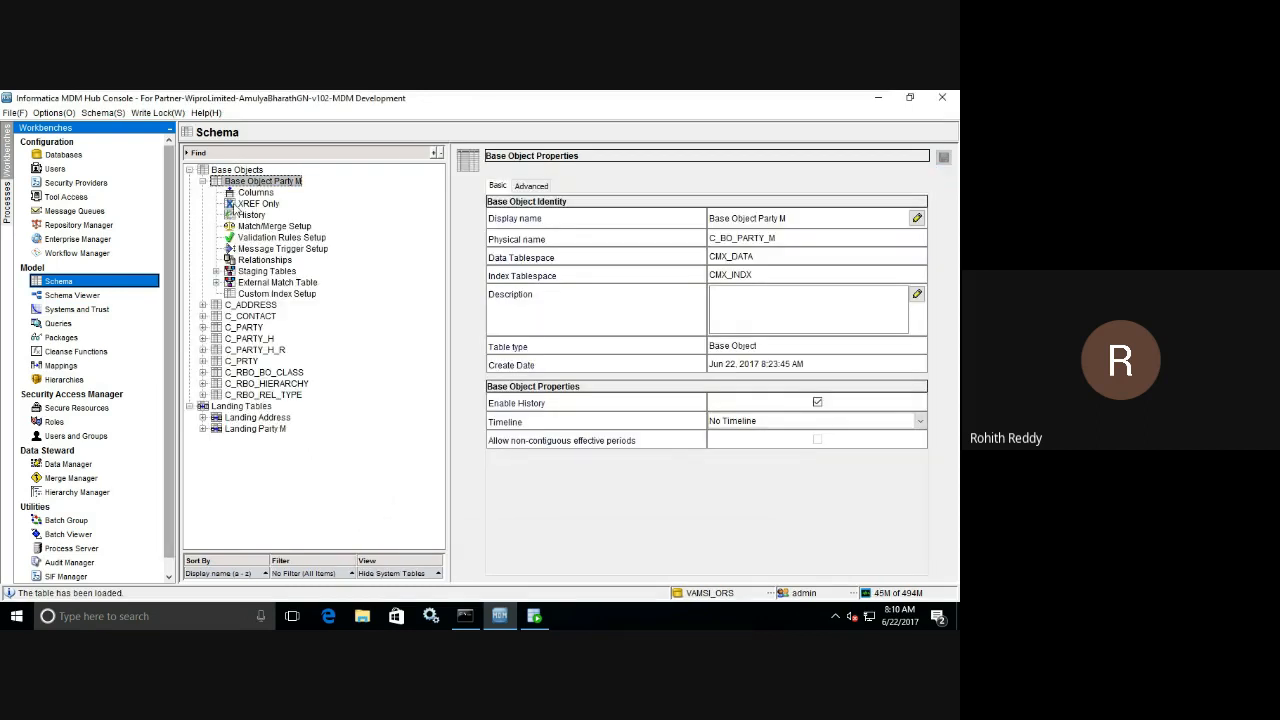
{"action": "left_click", "coordinate": [215, 272]}
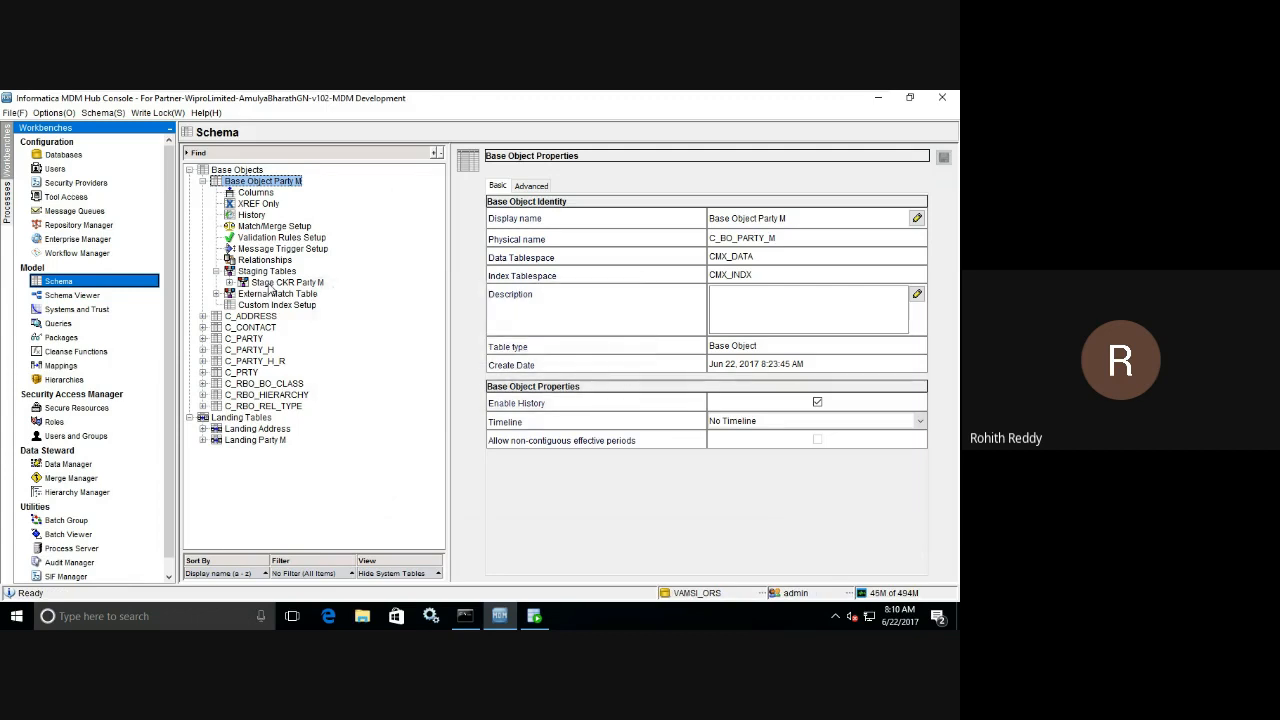
{"action": "left_click", "coordinate": [286, 282]}
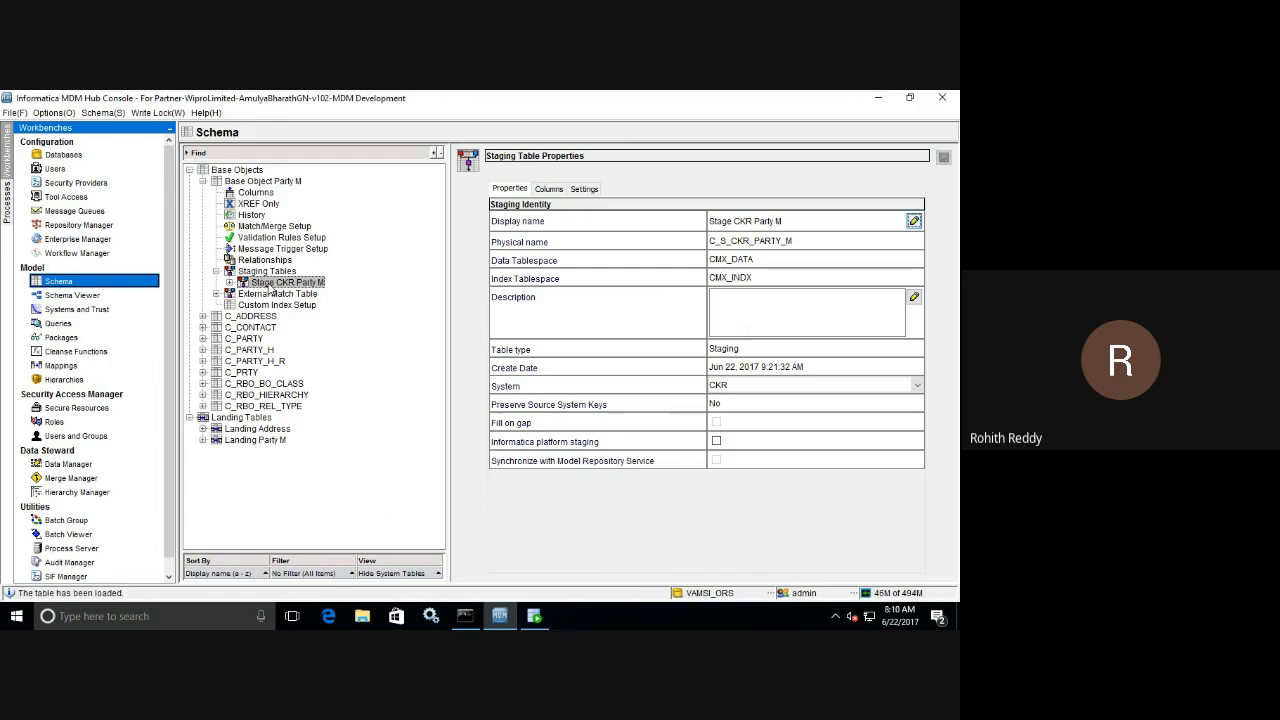
{"action": "left_click", "coordinate": [585, 191]}
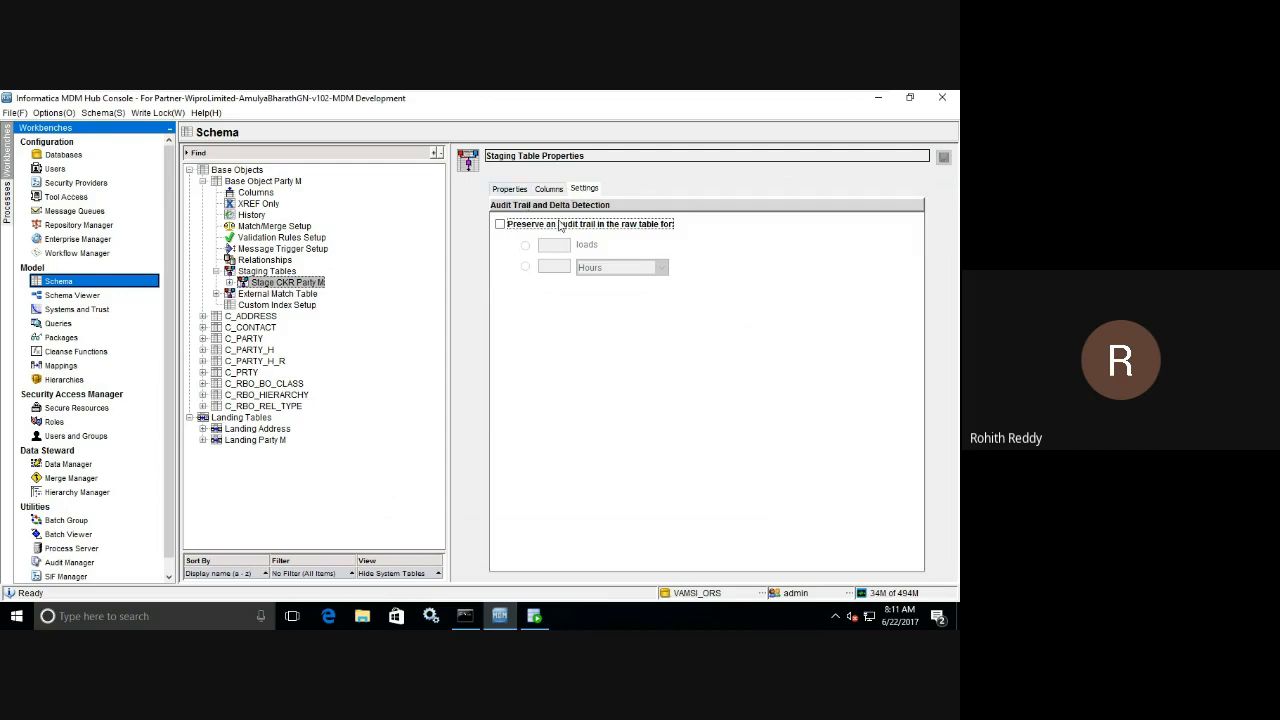
Enable preserving an audit trail in the raw table for 5 loads.
{"action": "left_click", "coordinate": [500, 226]}
{"action": "left_click", "coordinate": [556, 247]}
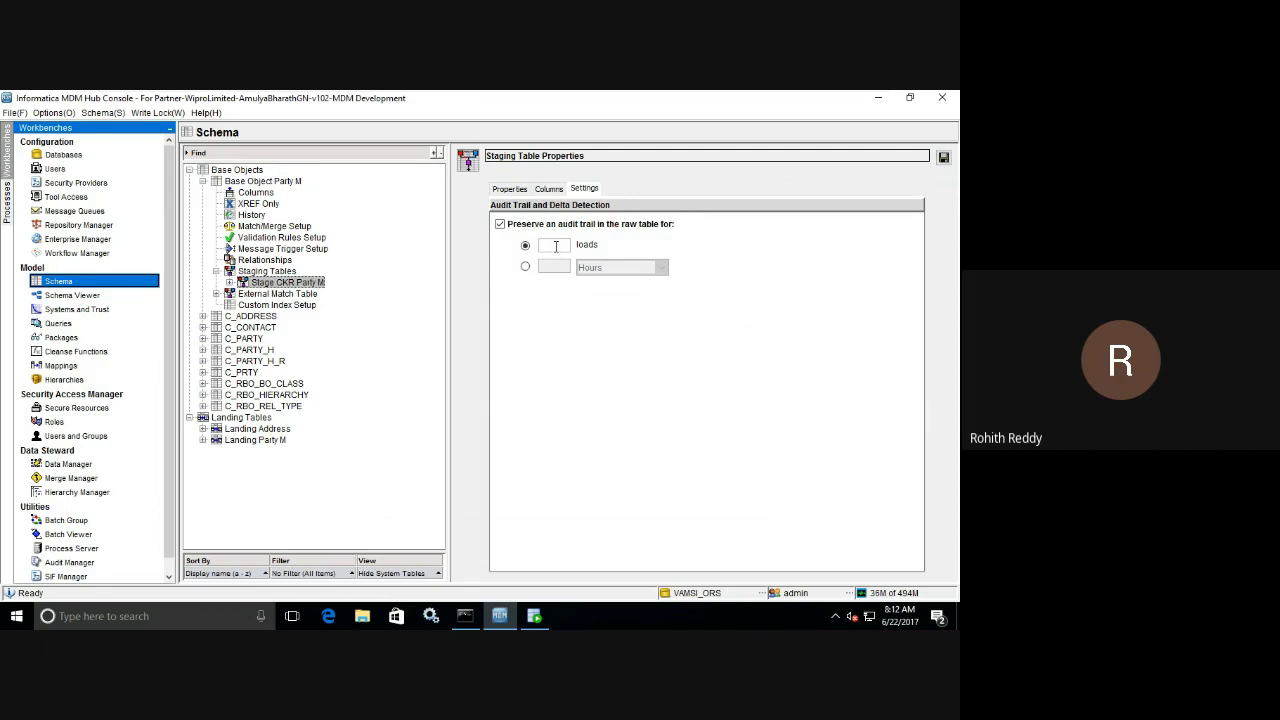
{"action": "type", "text": "5"}
Try a retention period in years for the audit trail, and turn the option off with loads selected.
{"action": "left_click", "coordinate": [500, 225]}
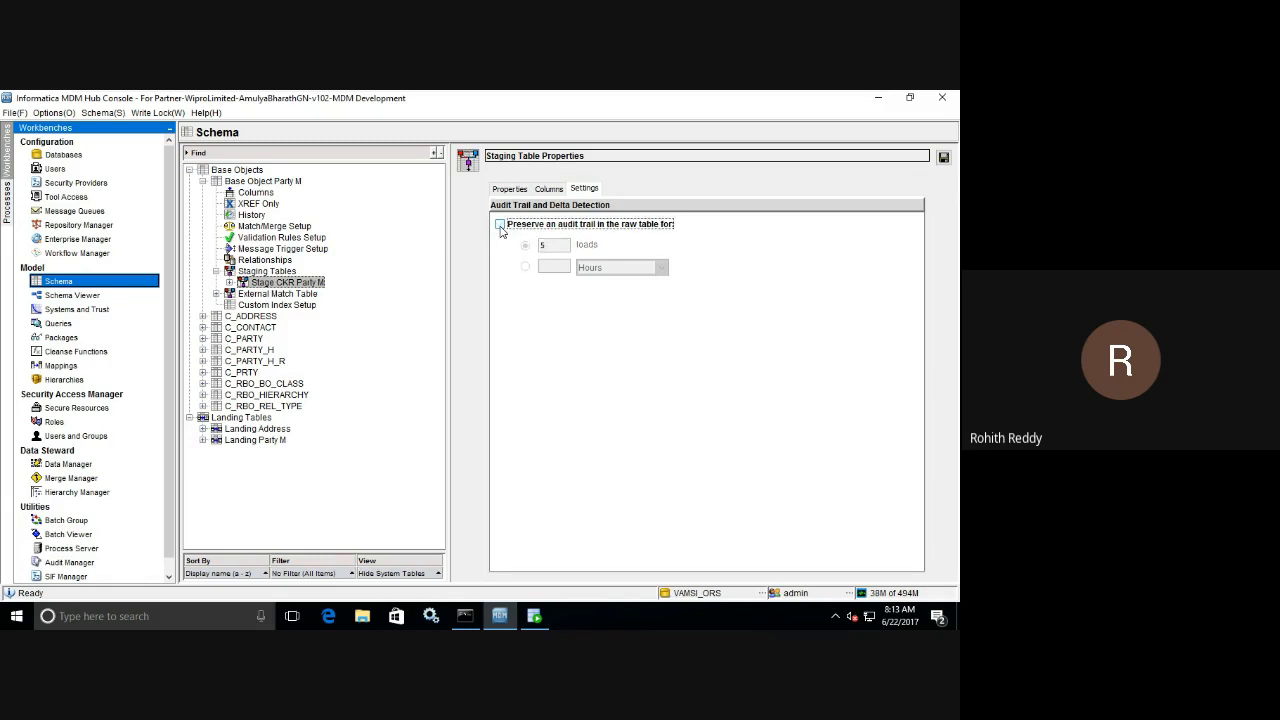
{"action": "left_click", "coordinate": [500, 225]}
{"action": "left_click", "coordinate": [525, 269]}
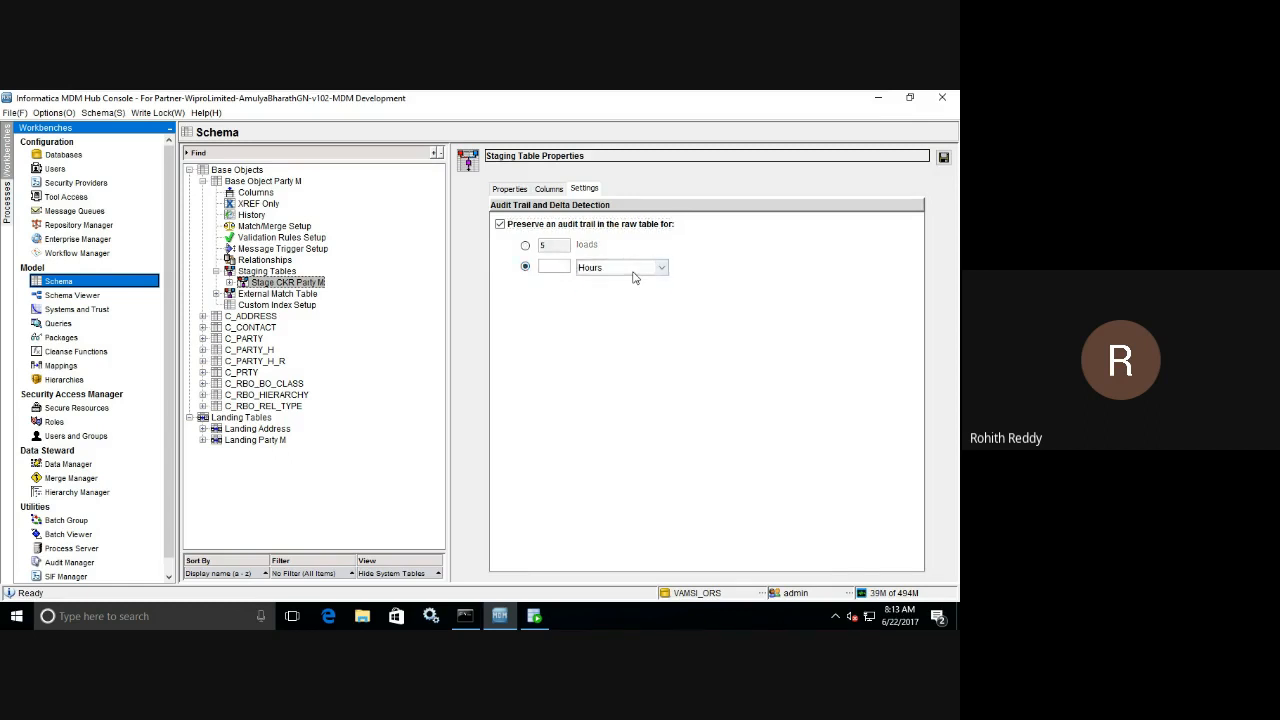
{"action": "left_click", "coordinate": [633, 272]}
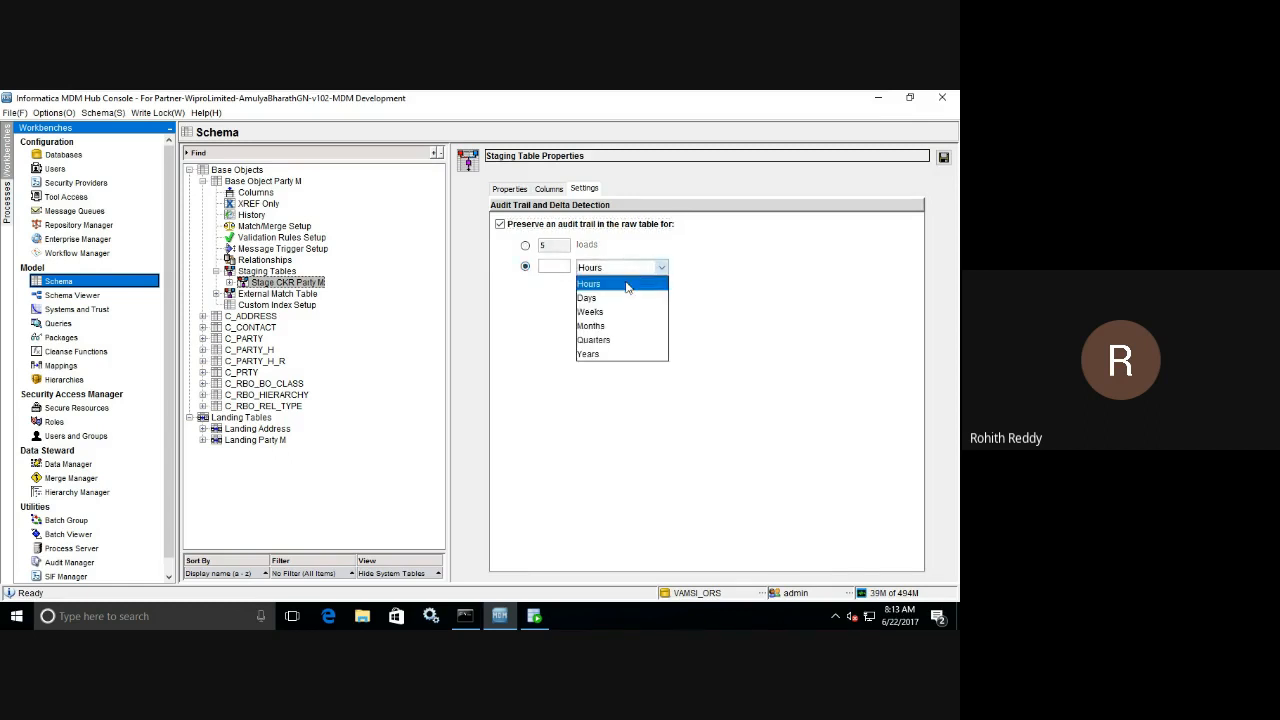
{"action": "left_click", "coordinate": [612, 358]}
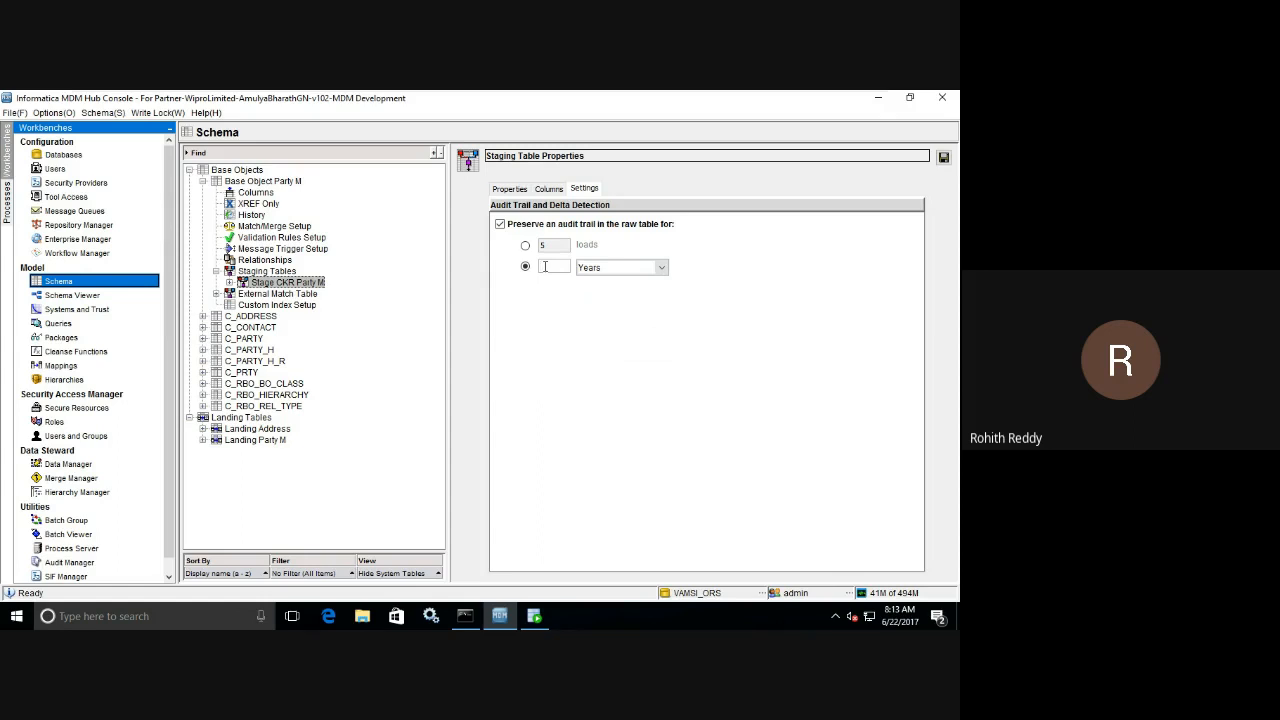
{"action": "left_click", "coordinate": [500, 225]}
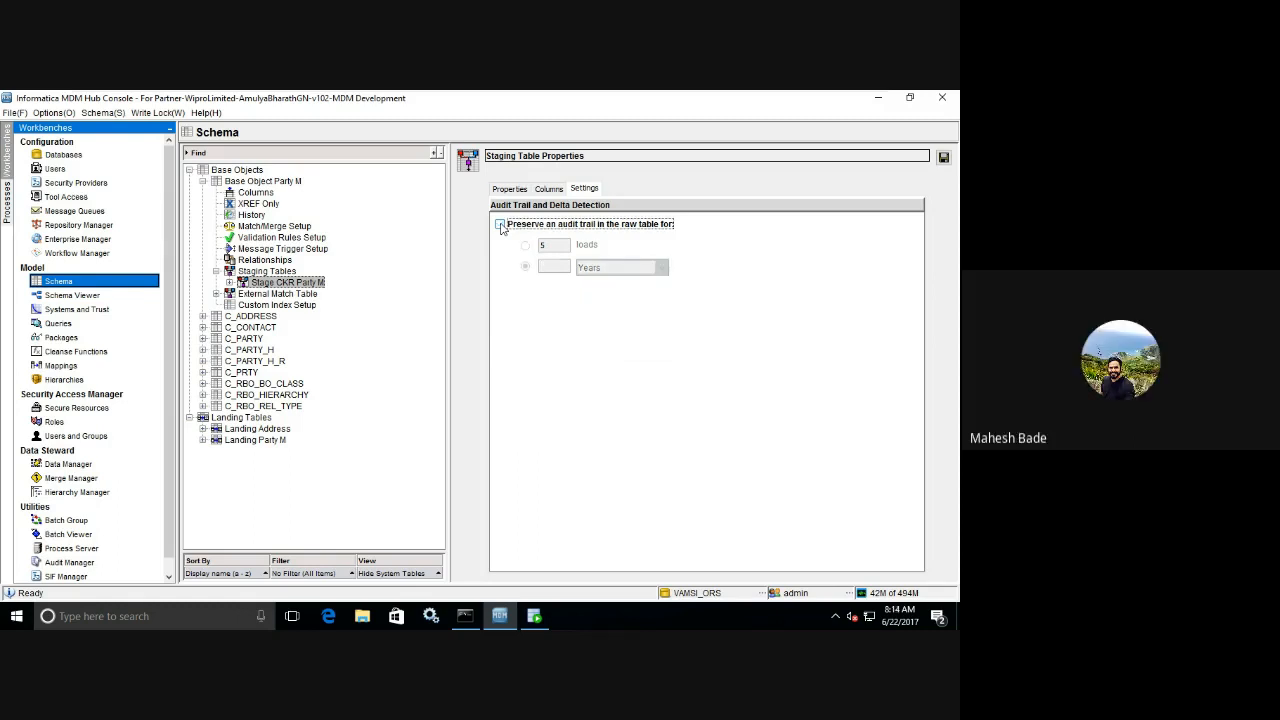
{"action": "left_click", "coordinate": [500, 225]}
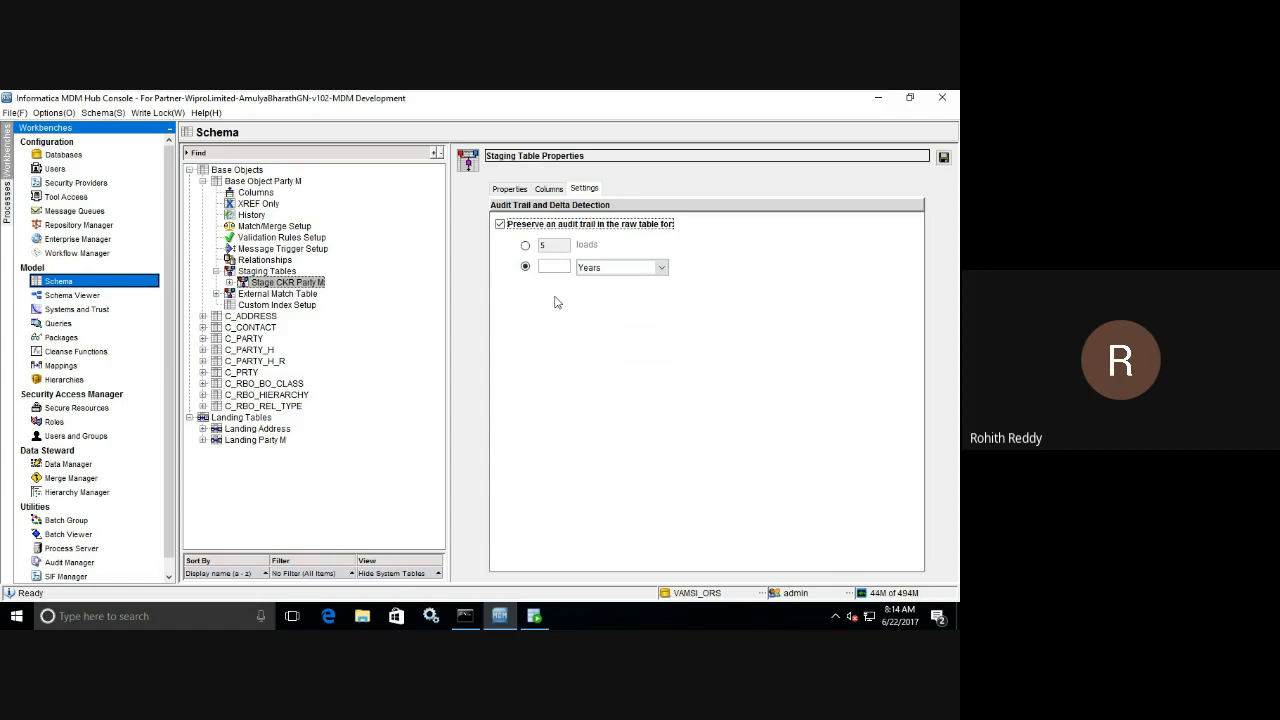
{"action": "left_click", "coordinate": [526, 247]}
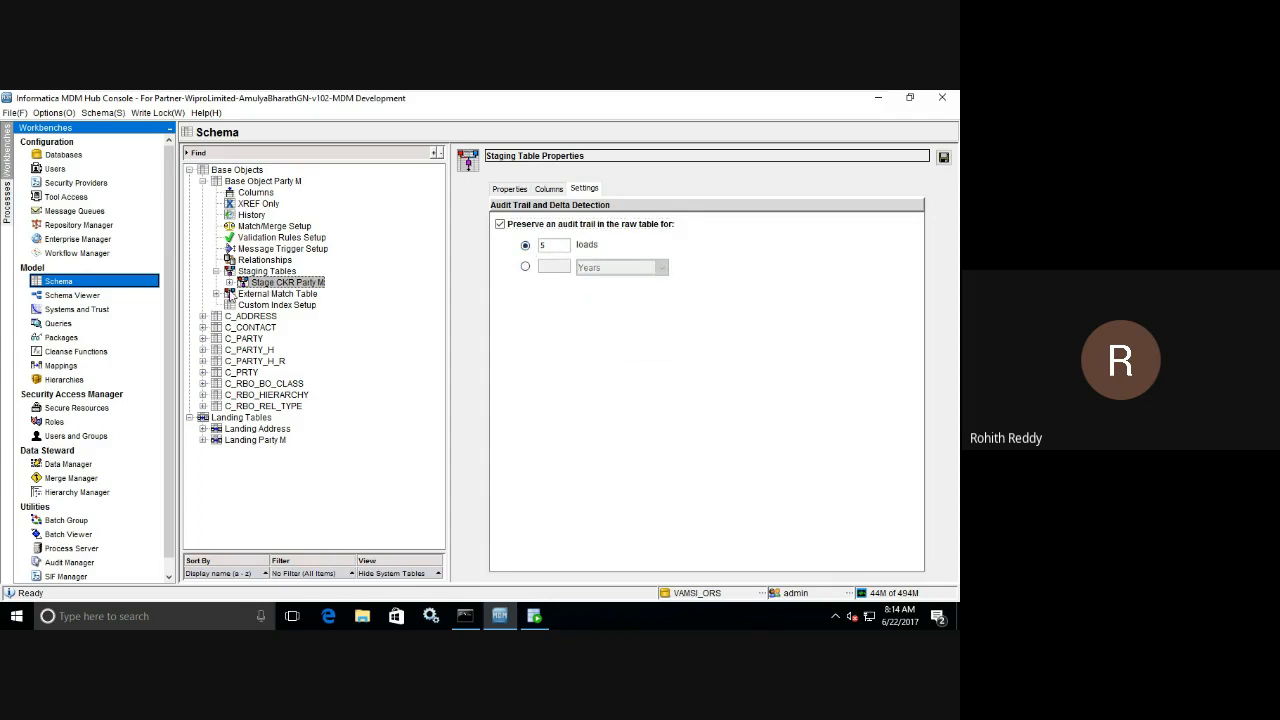
{"action": "left_click", "coordinate": [500, 224]}
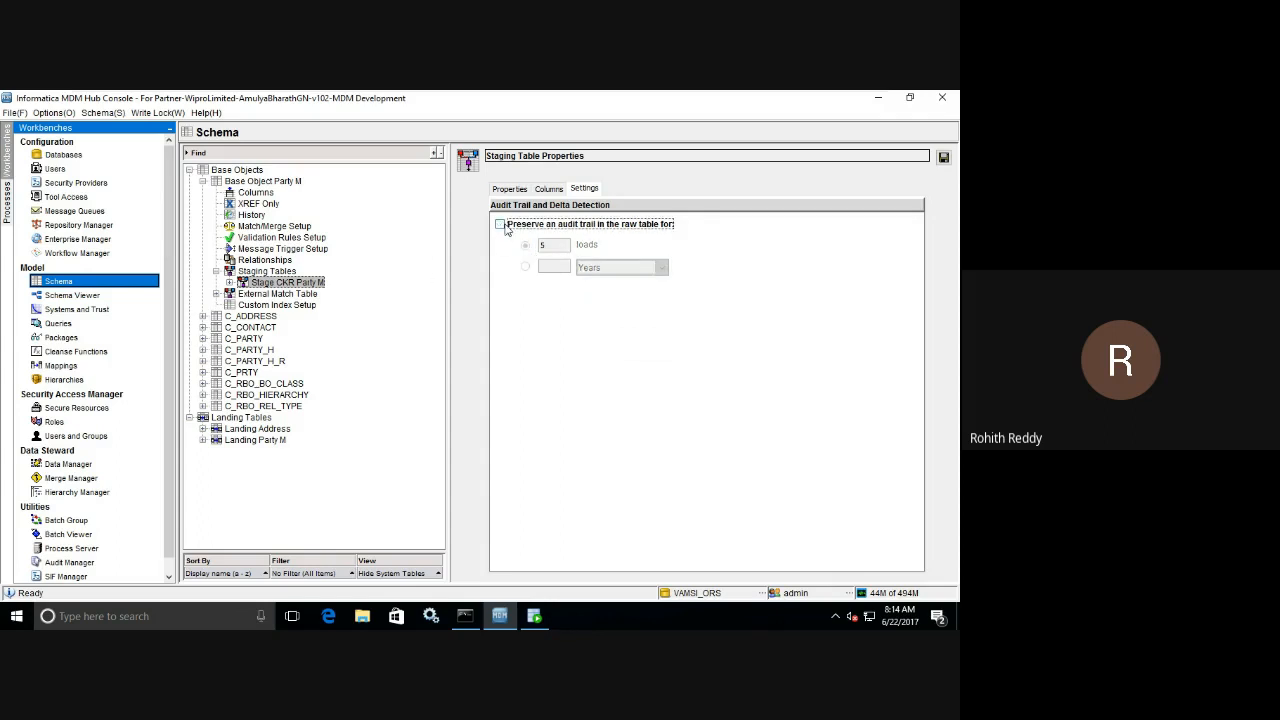
Discard the unsaved staging property changes and view the columns of the Sckr Party M Raw table.
{"action": "left_click", "coordinate": [230, 283]}
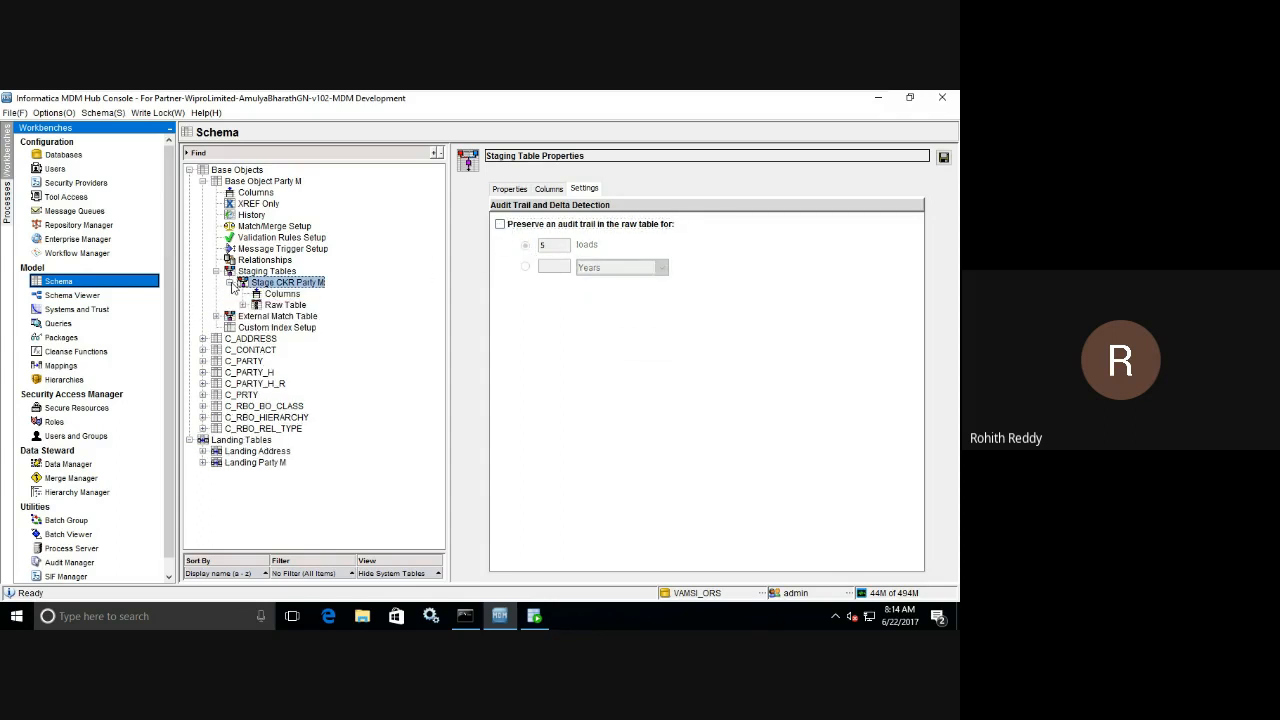
{"action": "left_click", "coordinate": [243, 305]}
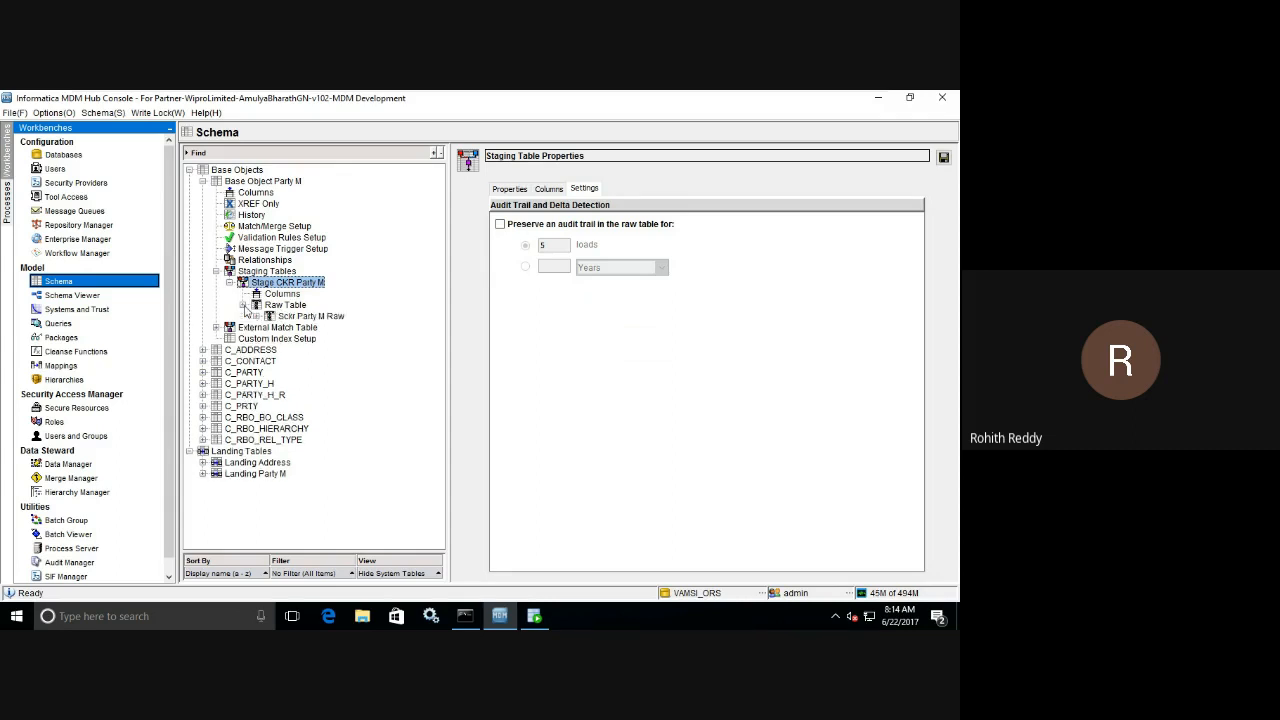
{"action": "left_click", "coordinate": [308, 317]}
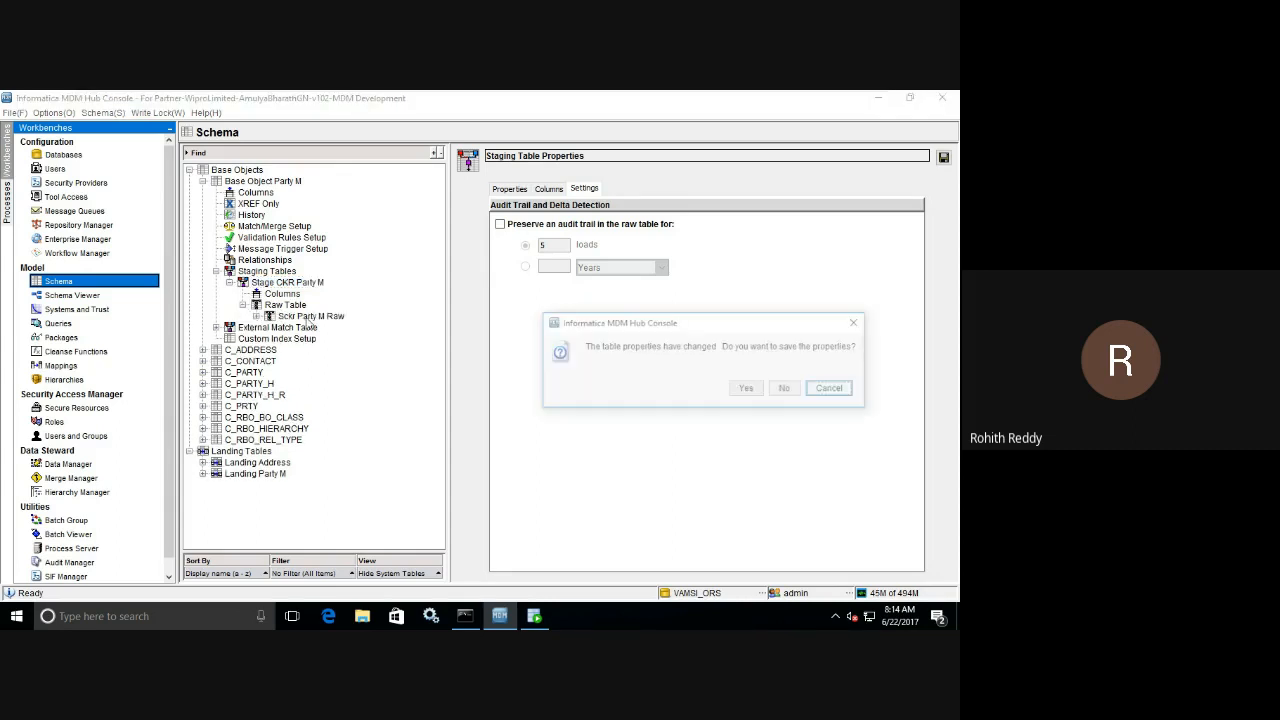
{"action": "left_click", "coordinate": [787, 389]}
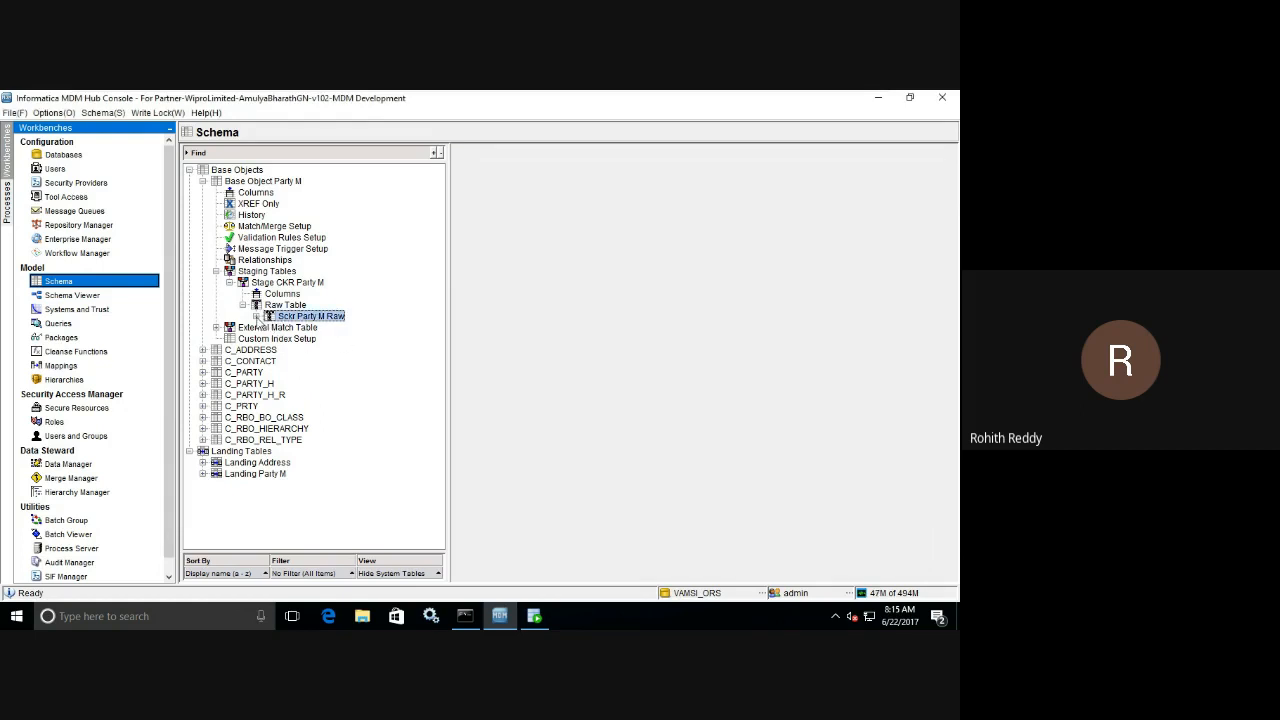
{"action": "left_click", "coordinate": [256, 316]}
{"action": "left_click", "coordinate": [300, 328]}
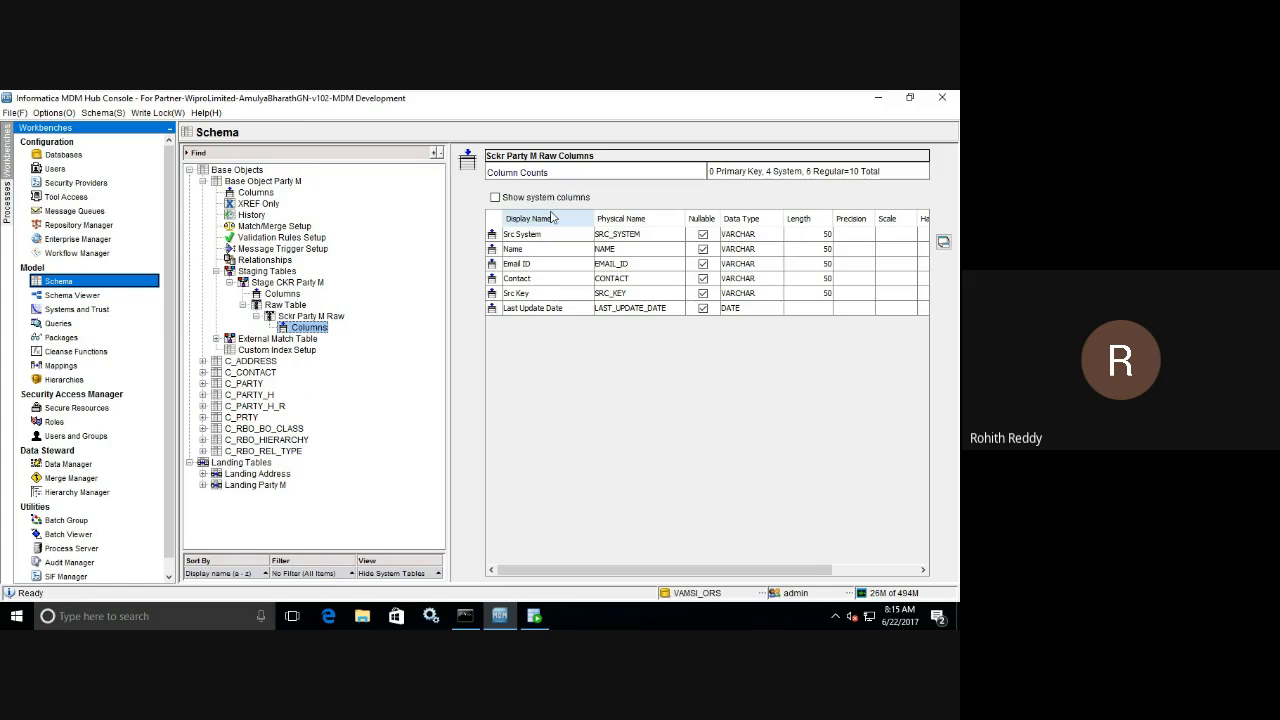
{"action": "left_click", "coordinate": [243, 305]}
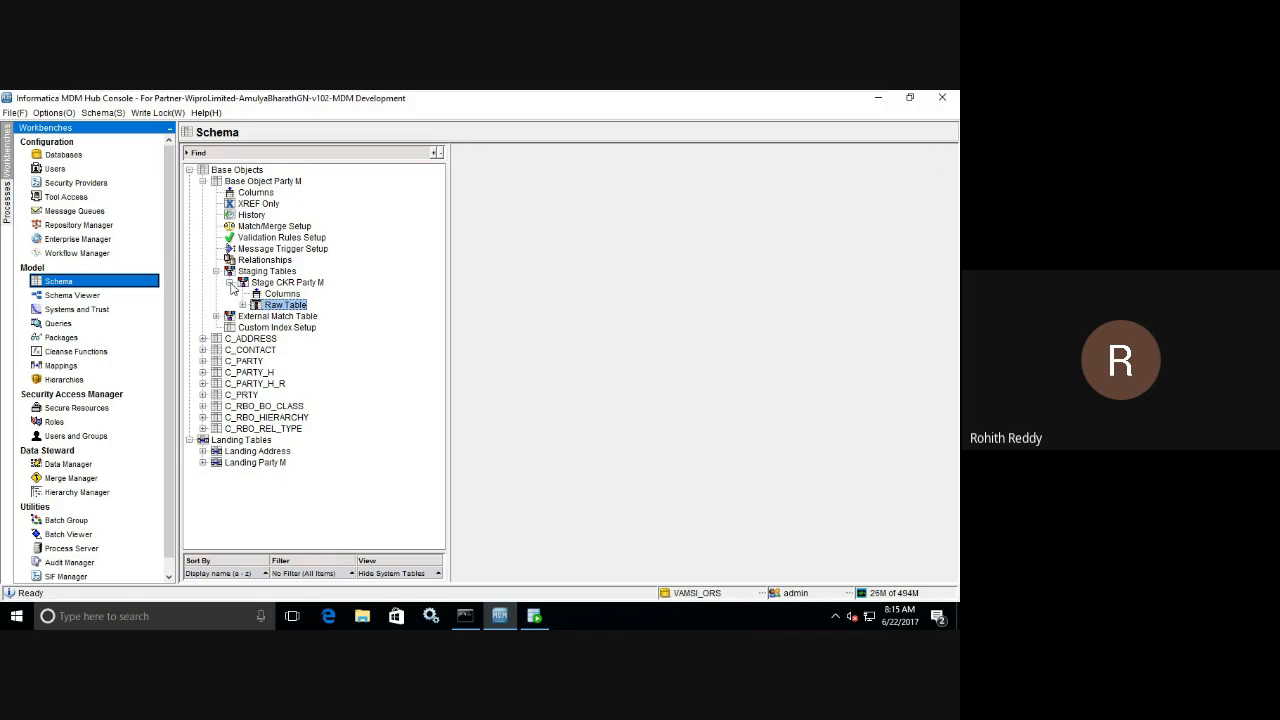
{"action": "left_click", "coordinate": [231, 284]}
{"action": "left_click", "coordinate": [231, 284]}
{"action": "left_click", "coordinate": [231, 284]}
Switch to Oracle SQL Developer and run the C_REPOS_SYSTEM query on the VAMSI_ORS connection, entering the connection password.
{"action": "left_click", "coordinate": [541, 616]}
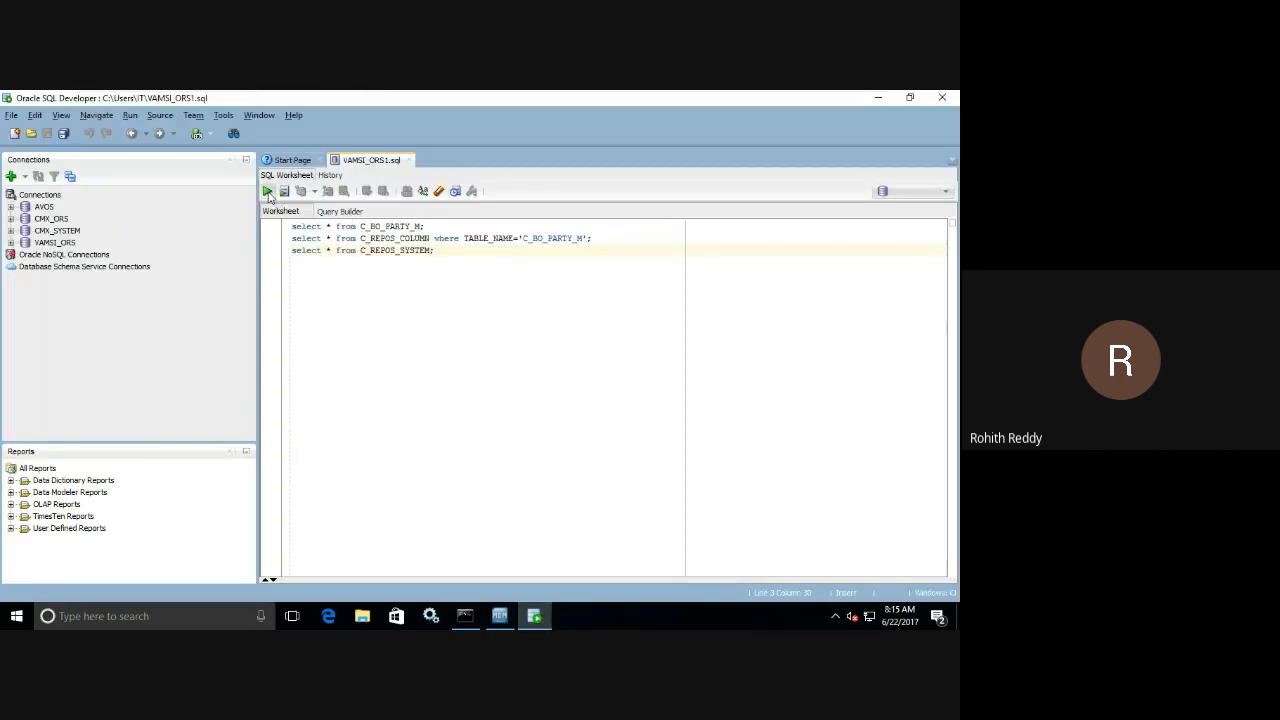
{"action": "left_click", "coordinate": [268, 193]}
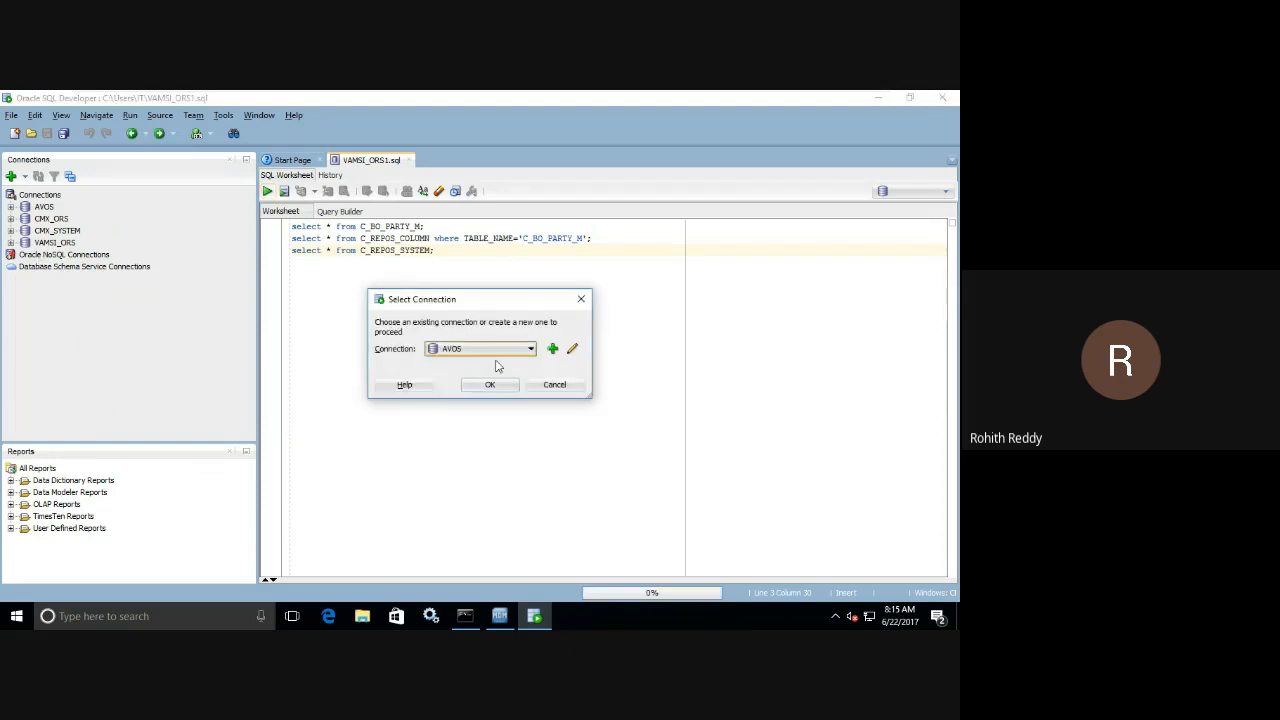
{"action": "left_click", "coordinate": [495, 352]}
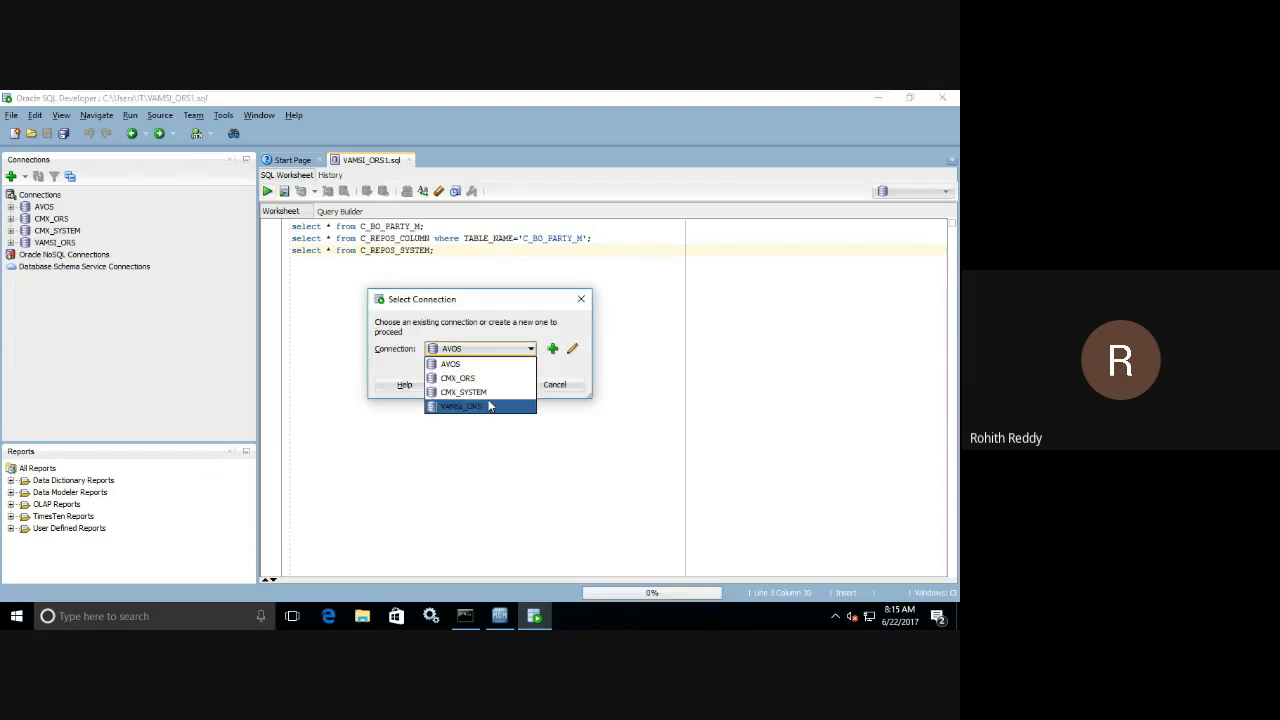
{"action": "left_click", "coordinate": [489, 406]}
{"action": "left_click", "coordinate": [483, 384]}
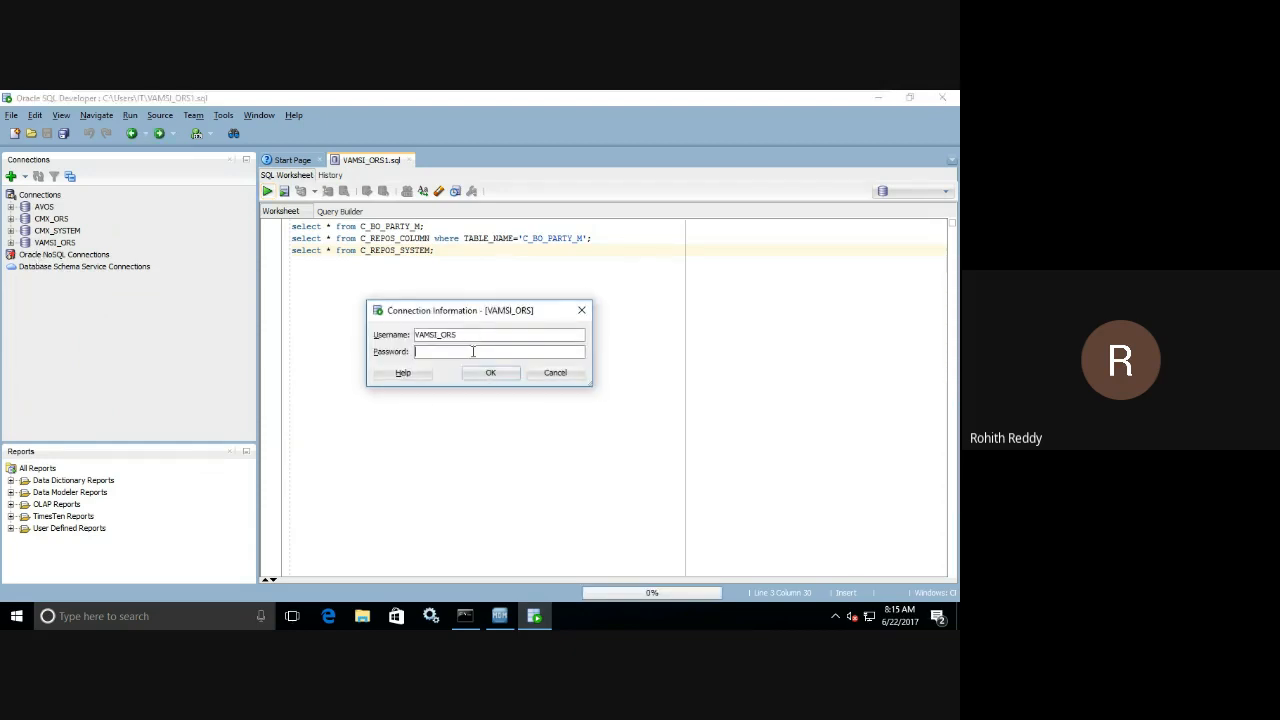
{"action": "type", "text": "•••••"}
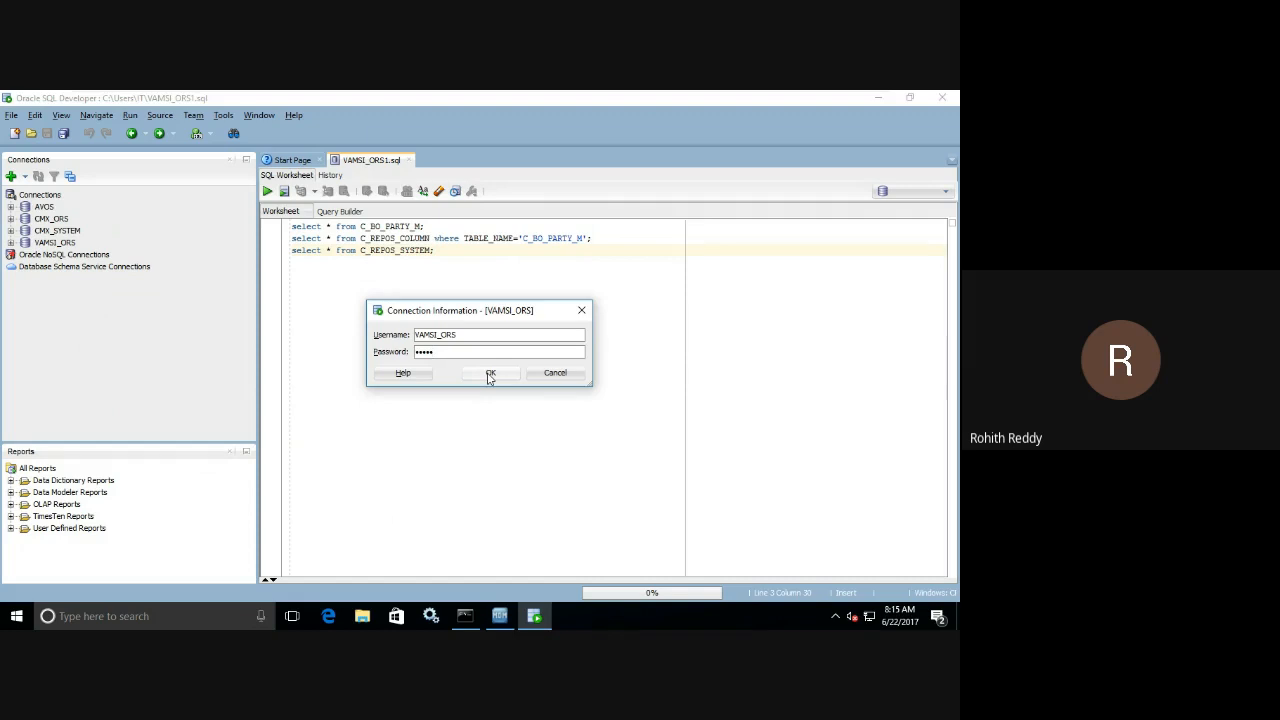
{"action": "left_click", "coordinate": [489, 374]}
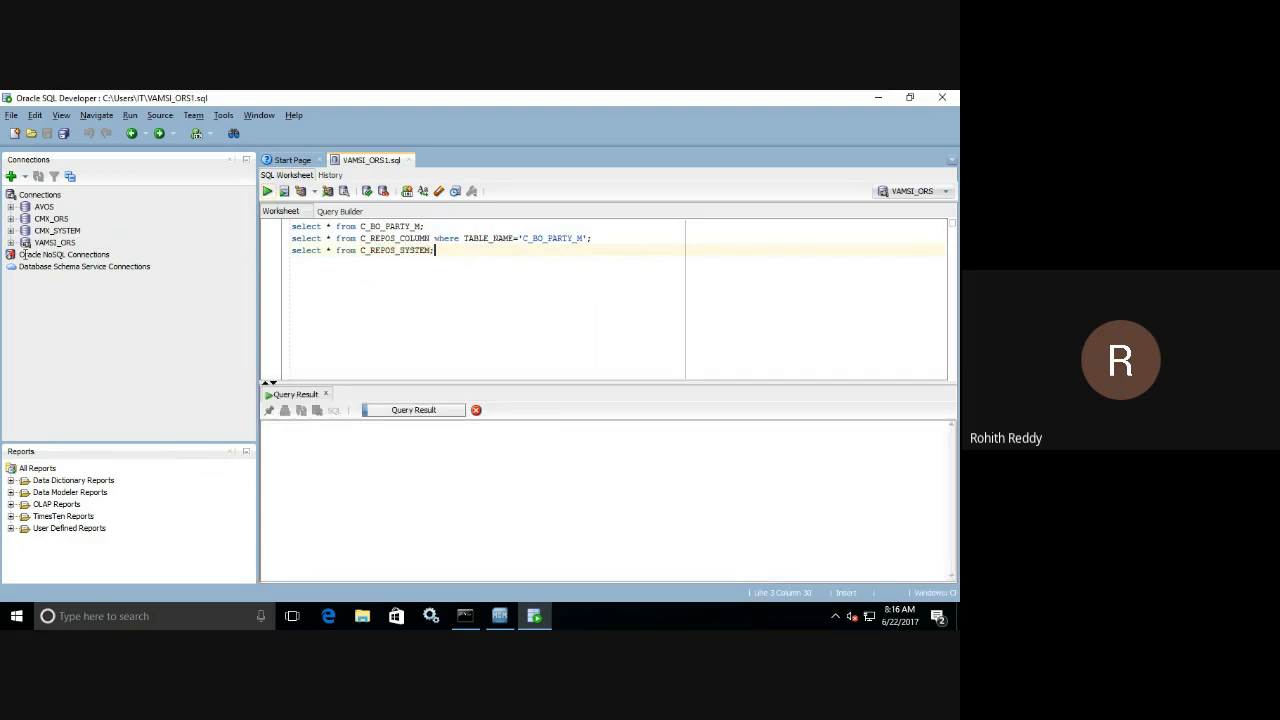
List the VAMSI_ORS tables and examine the columns of C_S_CKR_PARTY_M_RAW.
{"action": "left_click", "coordinate": [11, 243]}
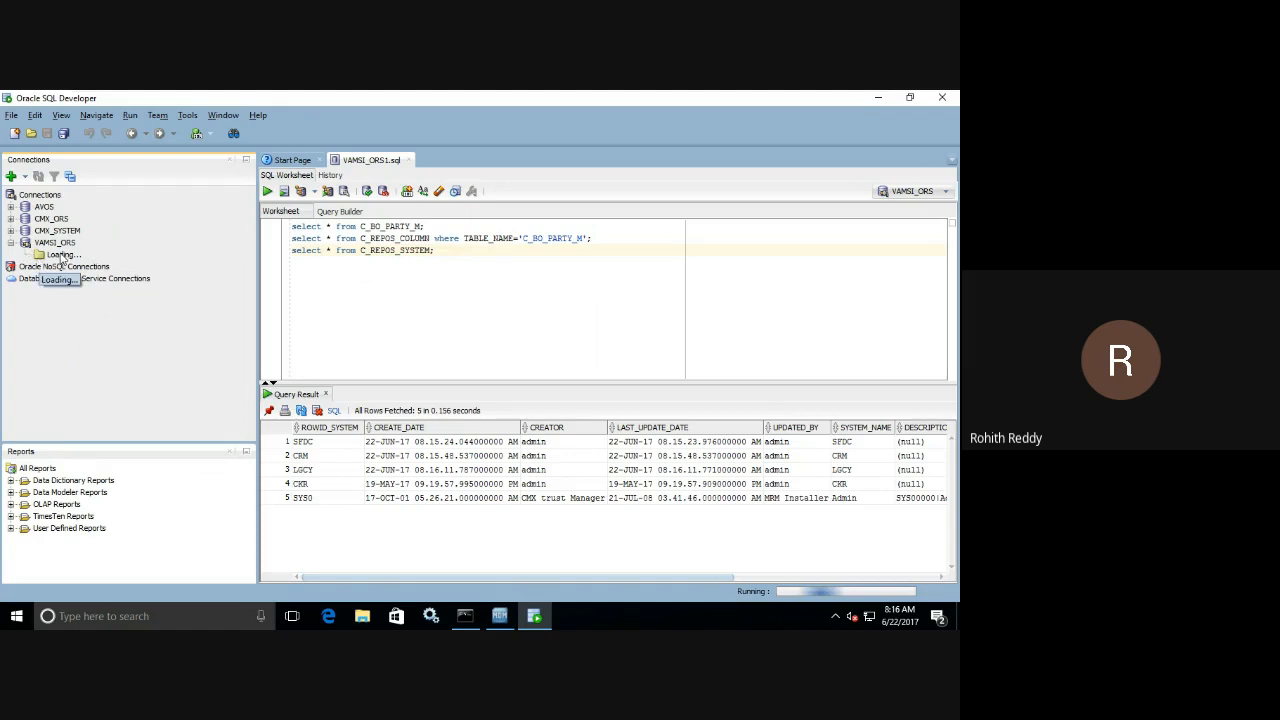
{"action": "left_click", "coordinate": [25, 254]}
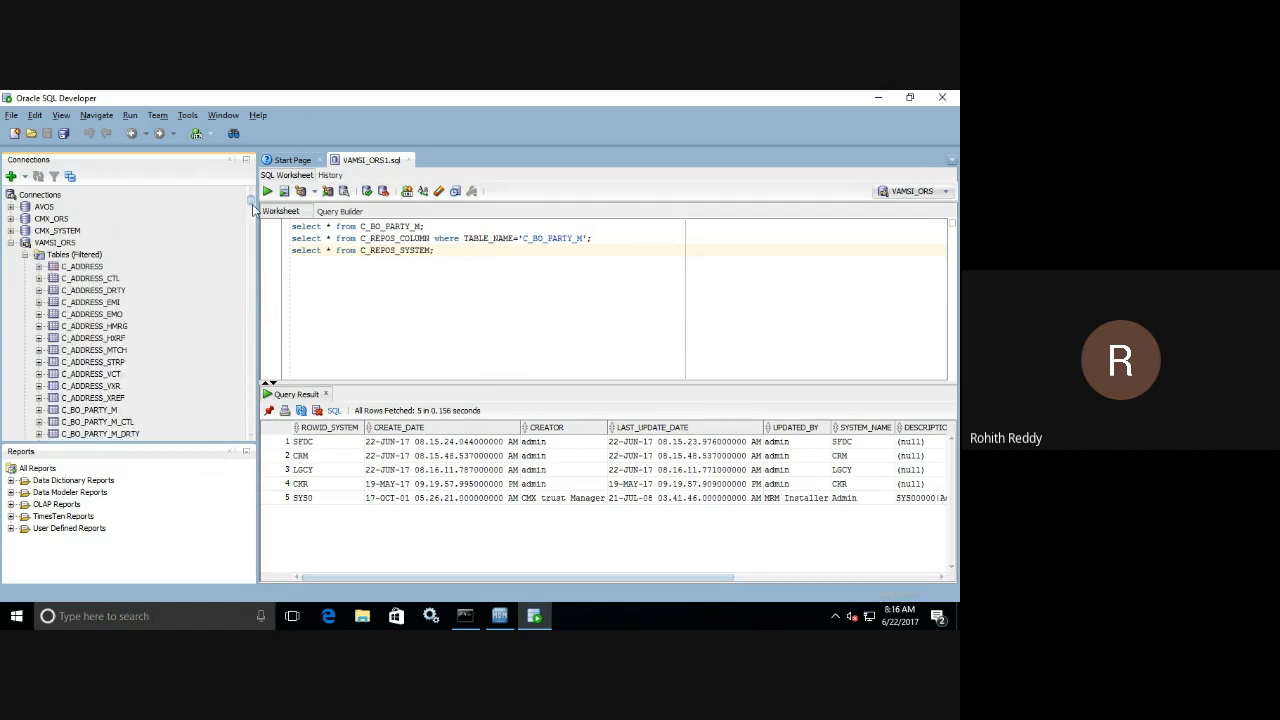
{"action": "left_click_drag", "start_coordinate": [252, 207], "coordinate": [229, 406]}
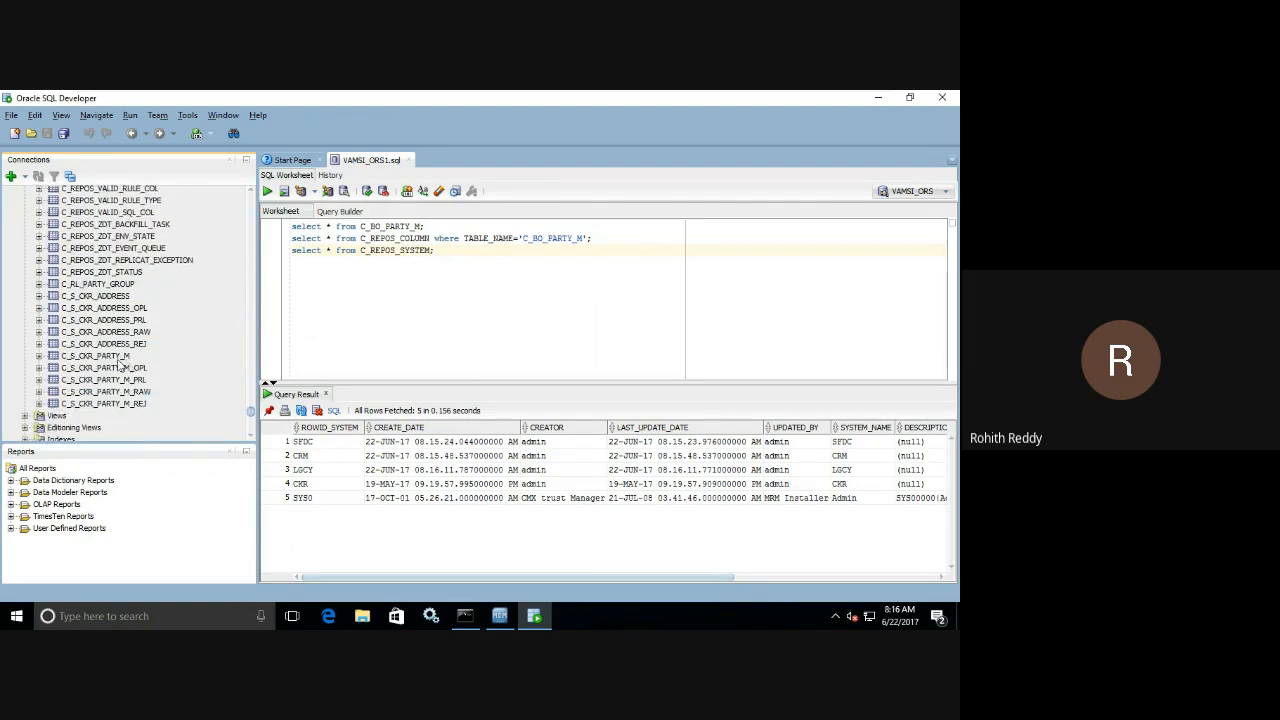
{"action": "left_click", "coordinate": [39, 392]}
{"action": "scroll", "coordinate": [60, 398], "scroll_direction": "down", "scroll_amount": 4}
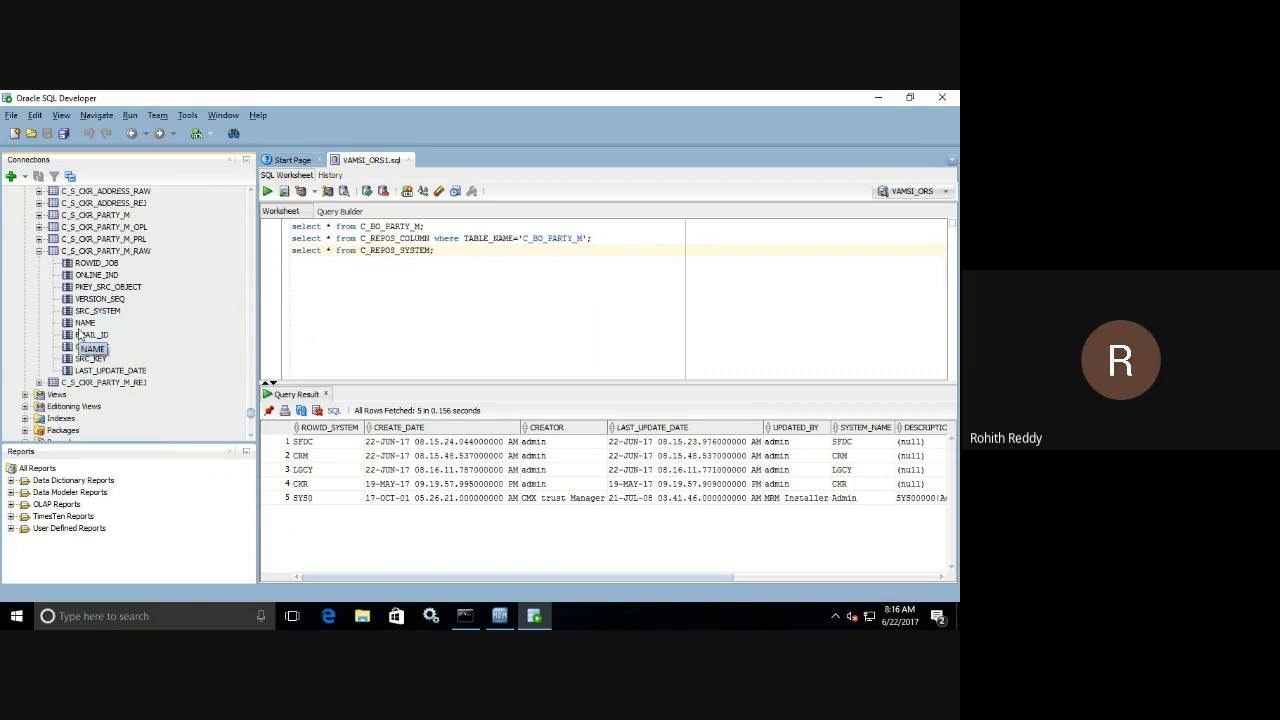
{"action": "left_click", "coordinate": [38, 251]}
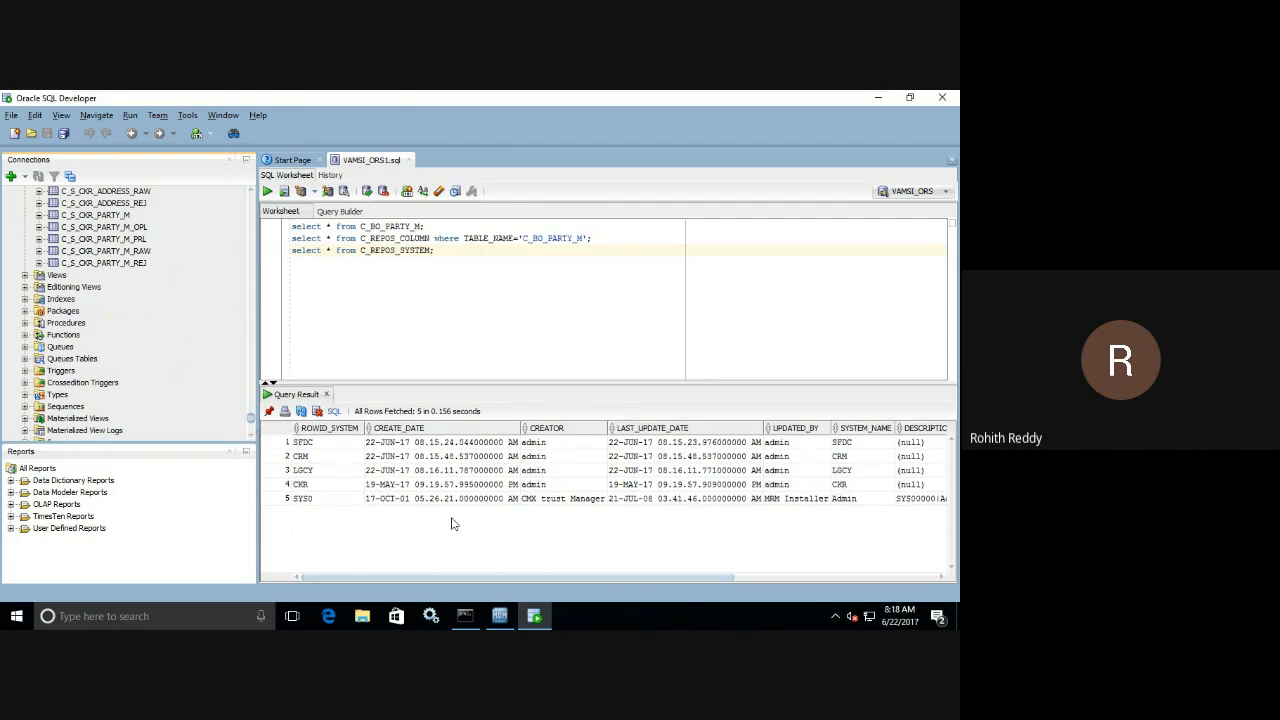
Open the C_L_PARTY_M landing table from the VAMSI_ORS tables and view its data rows.
{"action": "left_click", "coordinate": [494, 620]}
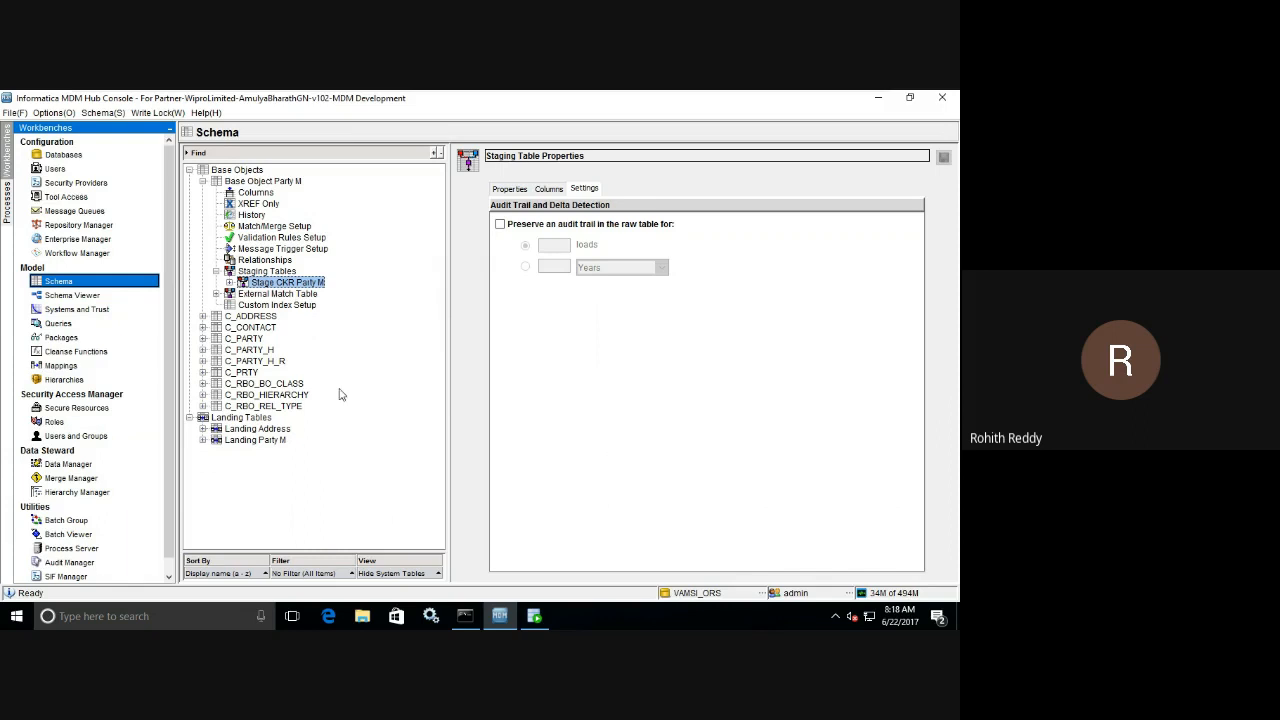
{"action": "left_click", "coordinate": [534, 615]}
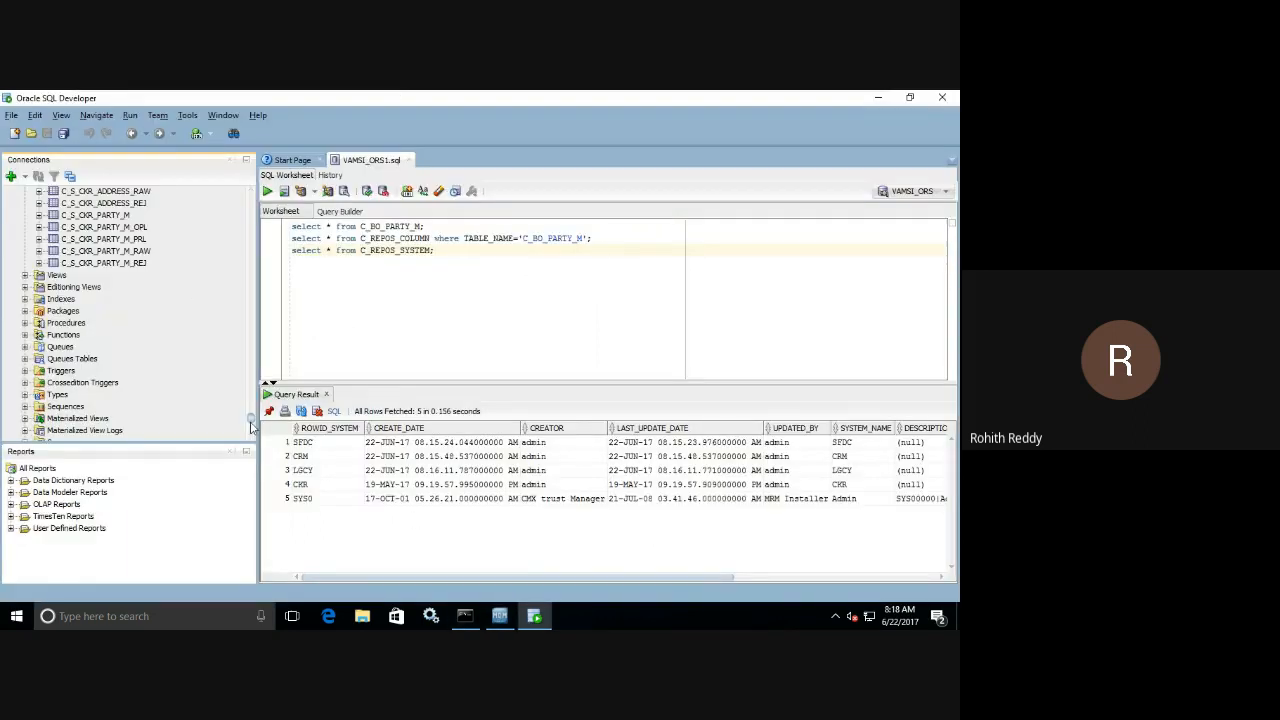
{"action": "left_click_drag", "start_coordinate": [248, 417], "coordinate": [252, 213]}
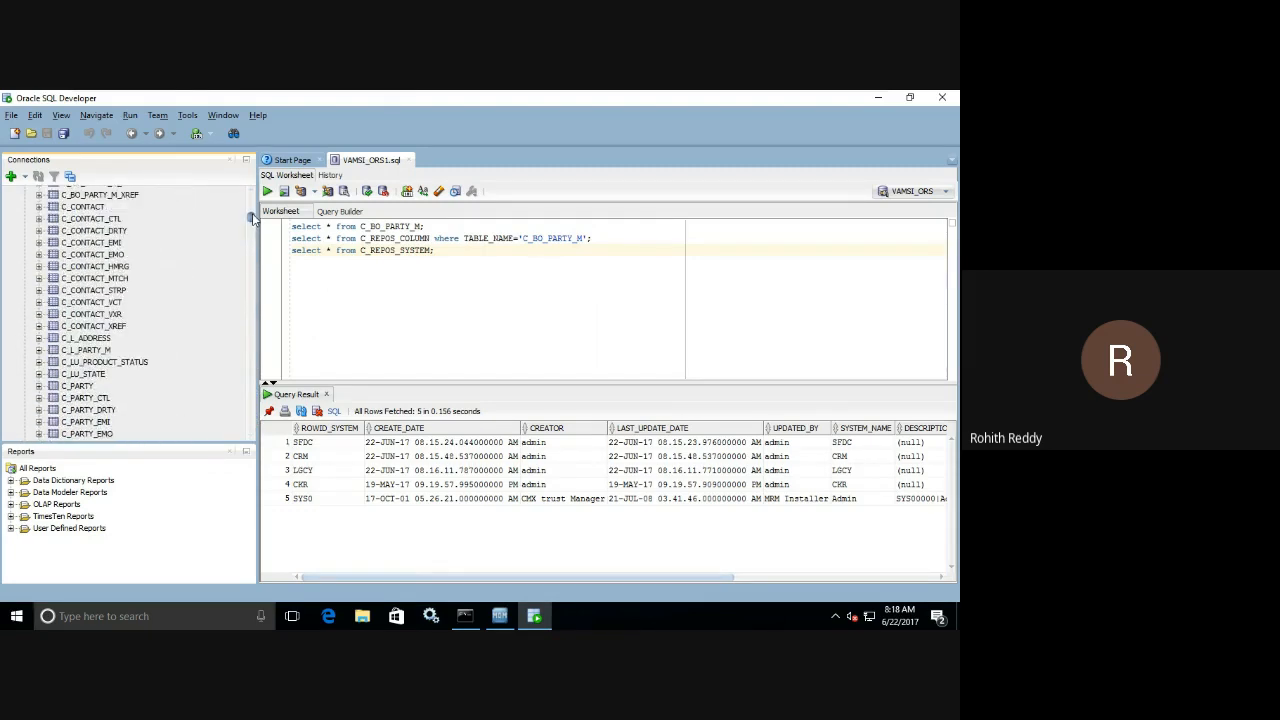
{"action": "left_click", "coordinate": [95, 350]}
{"action": "double_click", "coordinate": [92, 350]}
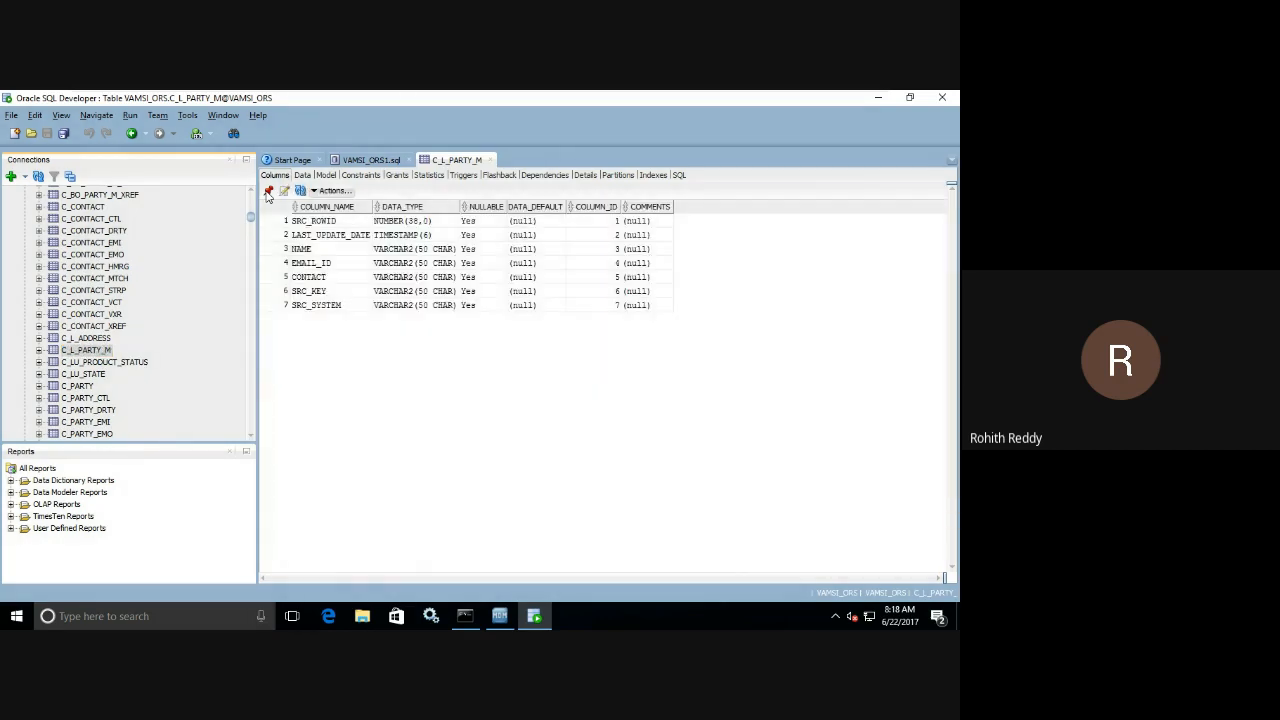
{"action": "left_click", "coordinate": [302, 175]}
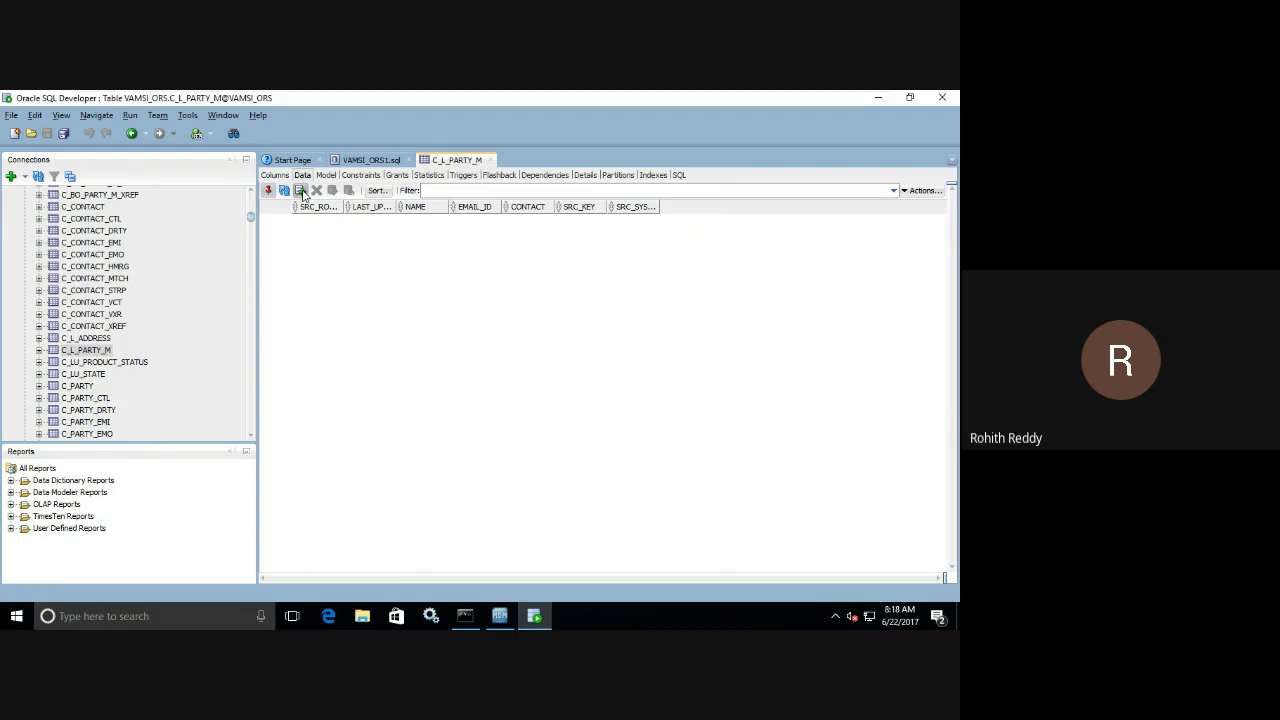
Insert four new rows in the C_L_PARTY_M data grid and widen the SRC_ROWID and LAST_UPDATE_DATE columns to show their full headings.
{"action": "double_click", "coordinate": [301, 191]}
{"action": "left_click", "coordinate": [302, 193]}
{"action": "left_click", "coordinate": [302, 193]}
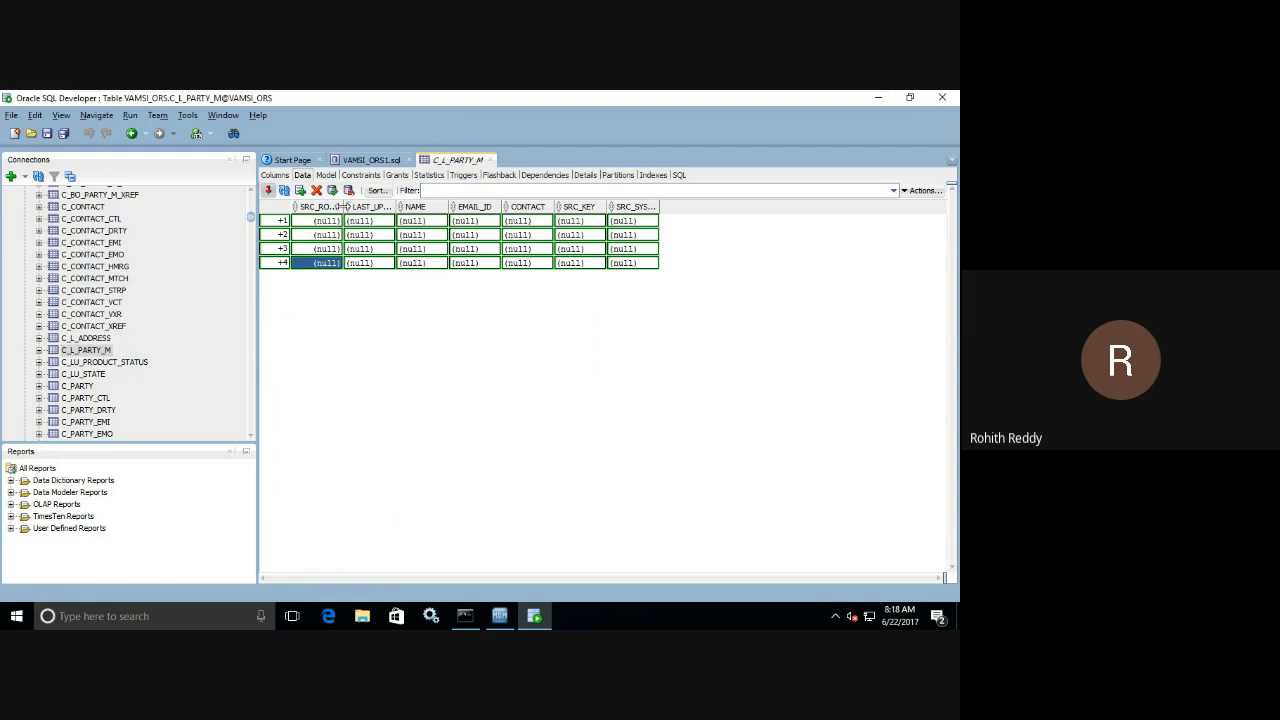
{"action": "left_click_drag", "start_coordinate": [342, 206], "coordinate": [362, 205]}
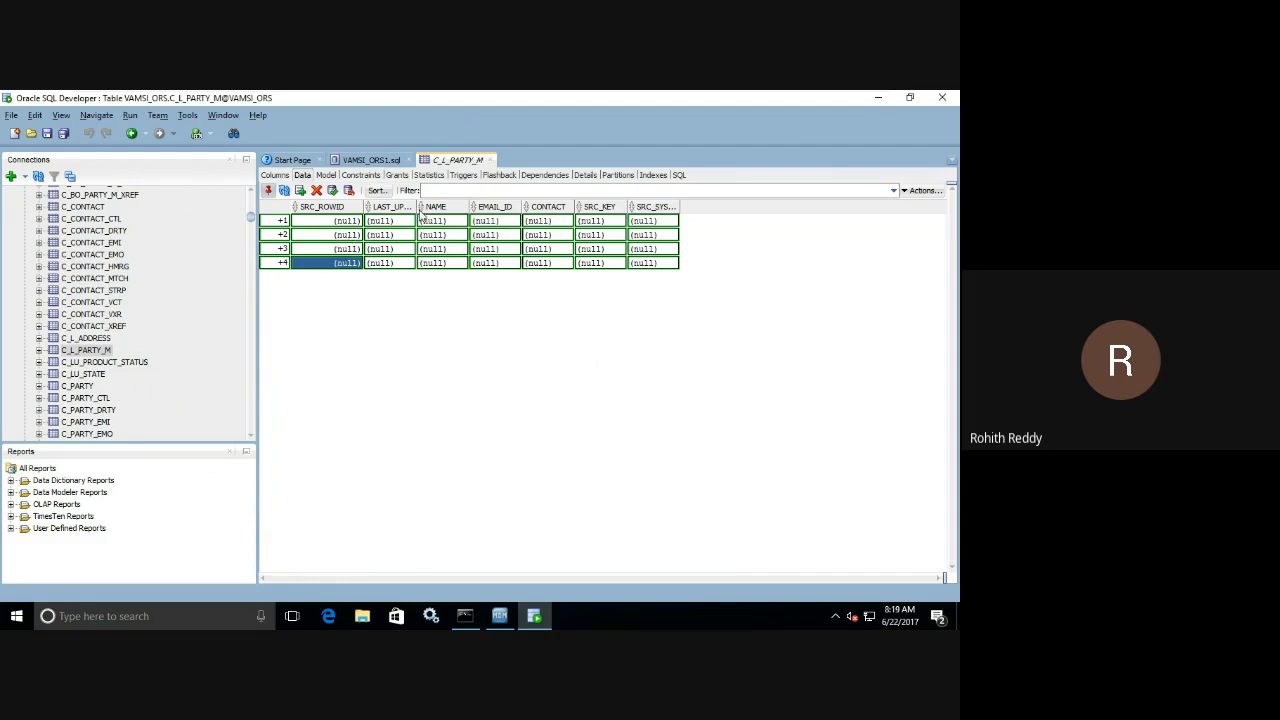
{"action": "left_click_drag", "start_coordinate": [417, 206], "coordinate": [466, 204]}
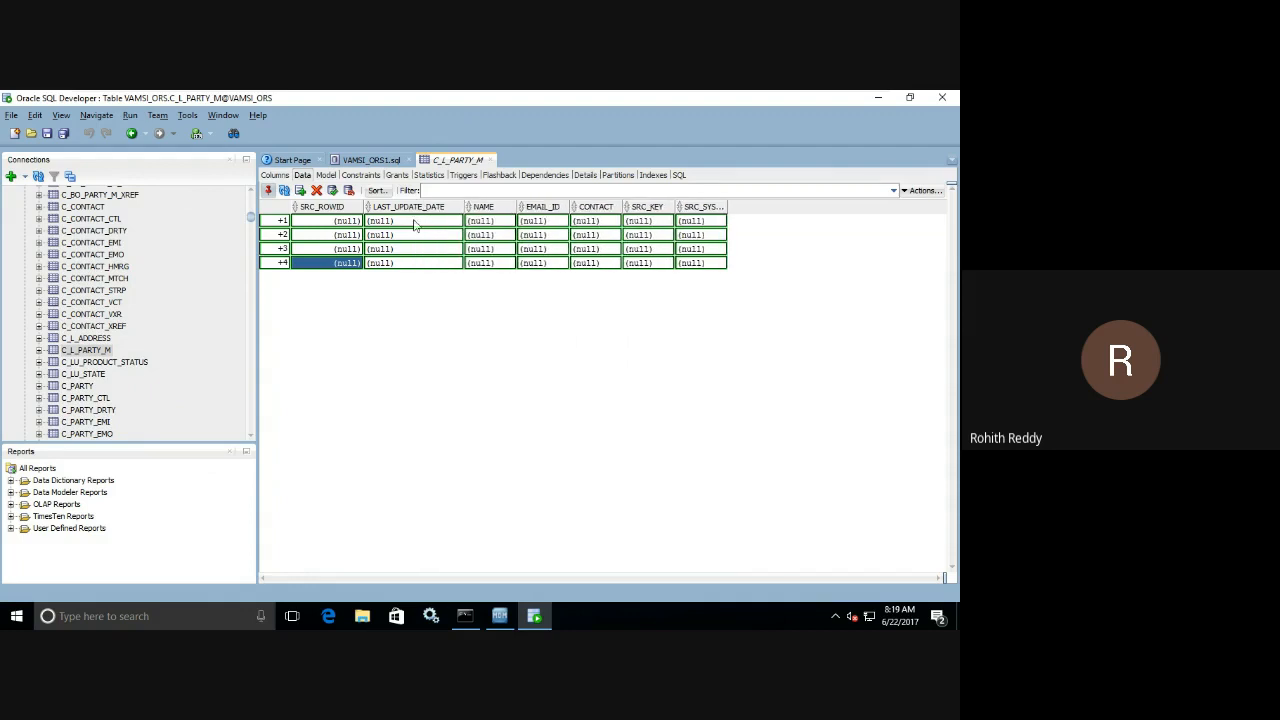
Set LAST_UPDATE_DATE to 23 June 2017 in the first new row and 14 June 2017 in the second.
{"action": "left_click", "coordinate": [459, 222]}
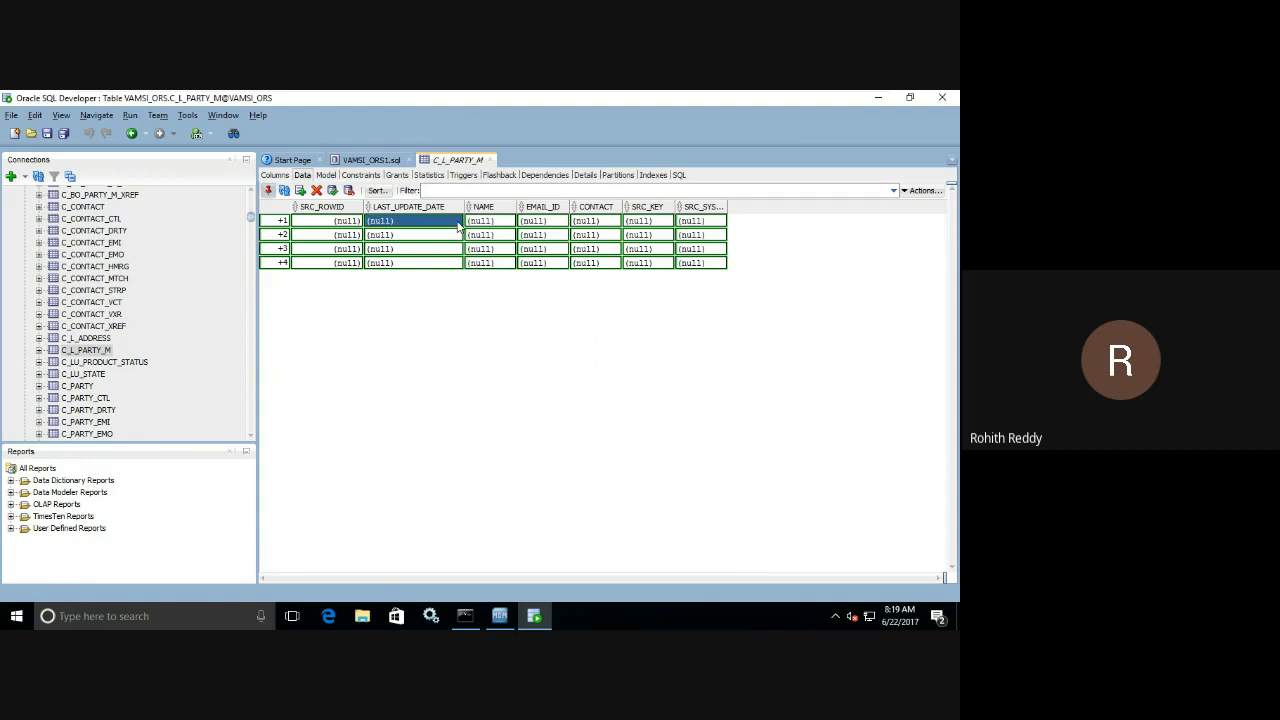
{"action": "left_click", "coordinate": [457, 221]}
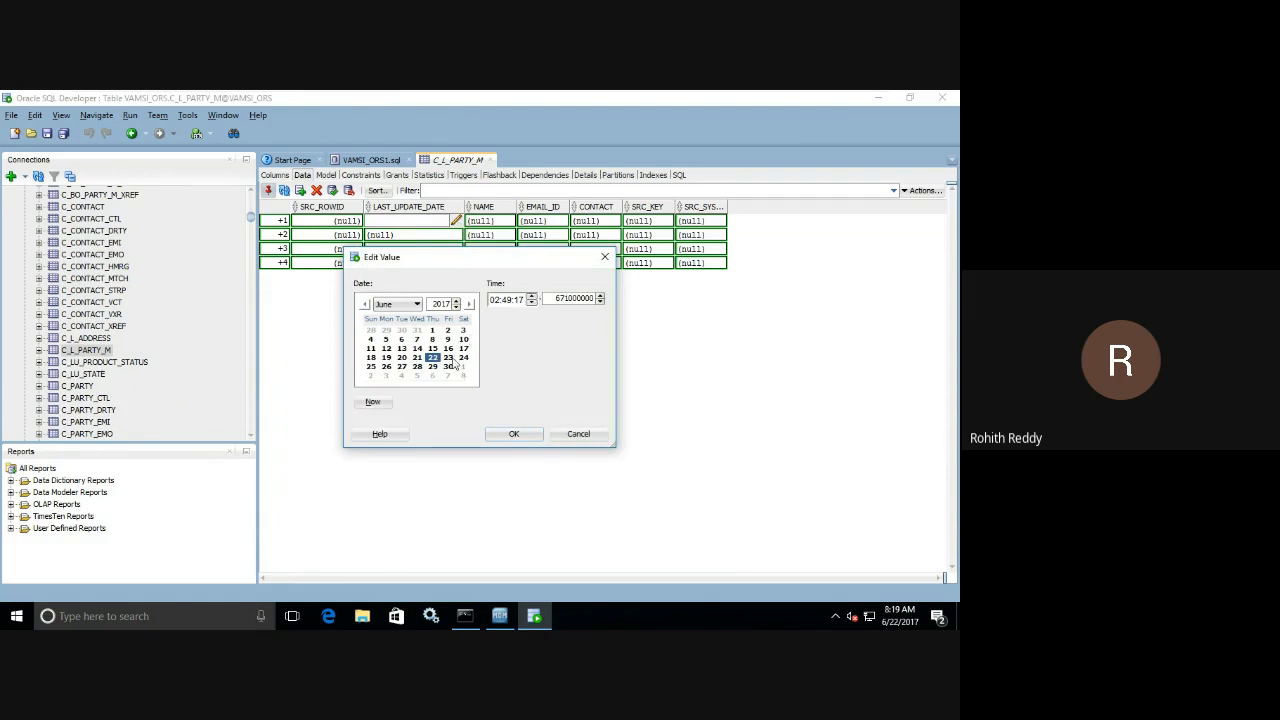
{"action": "left_click", "coordinate": [452, 359]}
{"action": "left_click", "coordinate": [500, 436]}
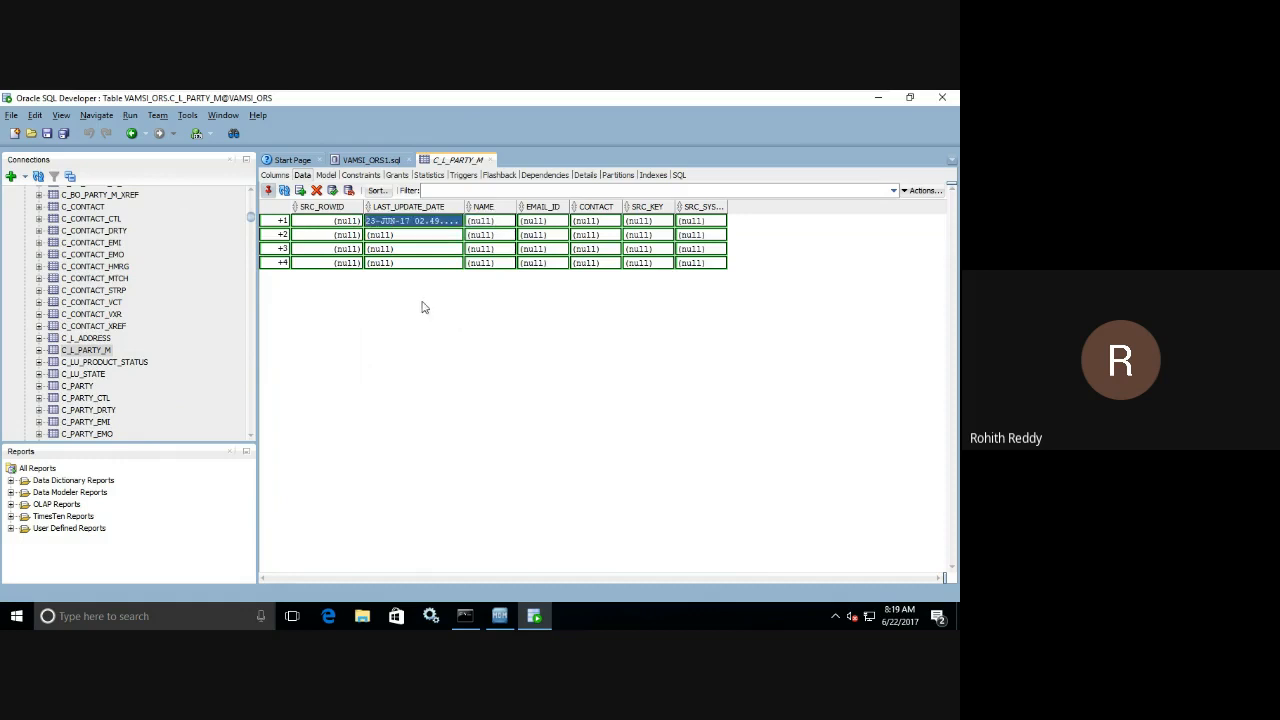
{"action": "left_click", "coordinate": [460, 235]}
{"action": "left_click", "coordinate": [456, 234]}
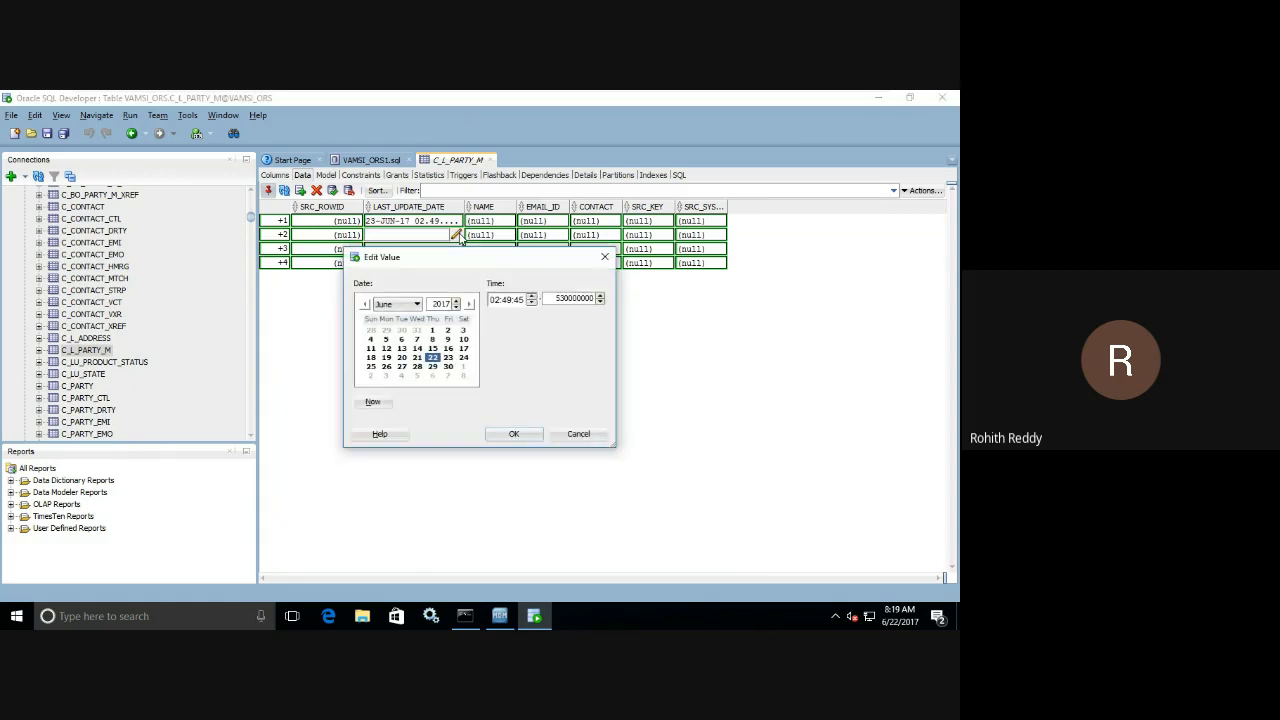
{"action": "left_click", "coordinate": [417, 348]}
{"action": "left_click", "coordinate": [513, 434]}
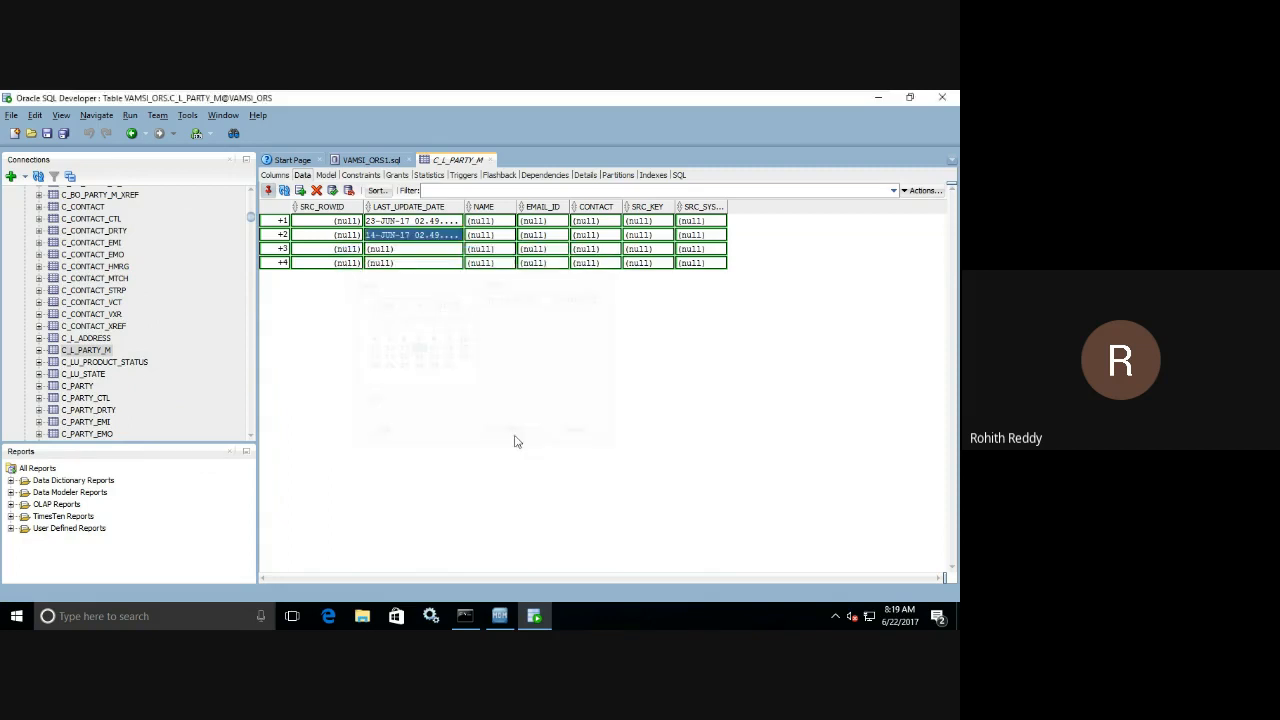
Set LAST_UPDATE_DATE to 15 June 2017 in the third new row and 17 June 2017 in the fourth.
{"action": "left_click", "coordinate": [456, 249]}
{"action": "left_click", "coordinate": [457, 249]}
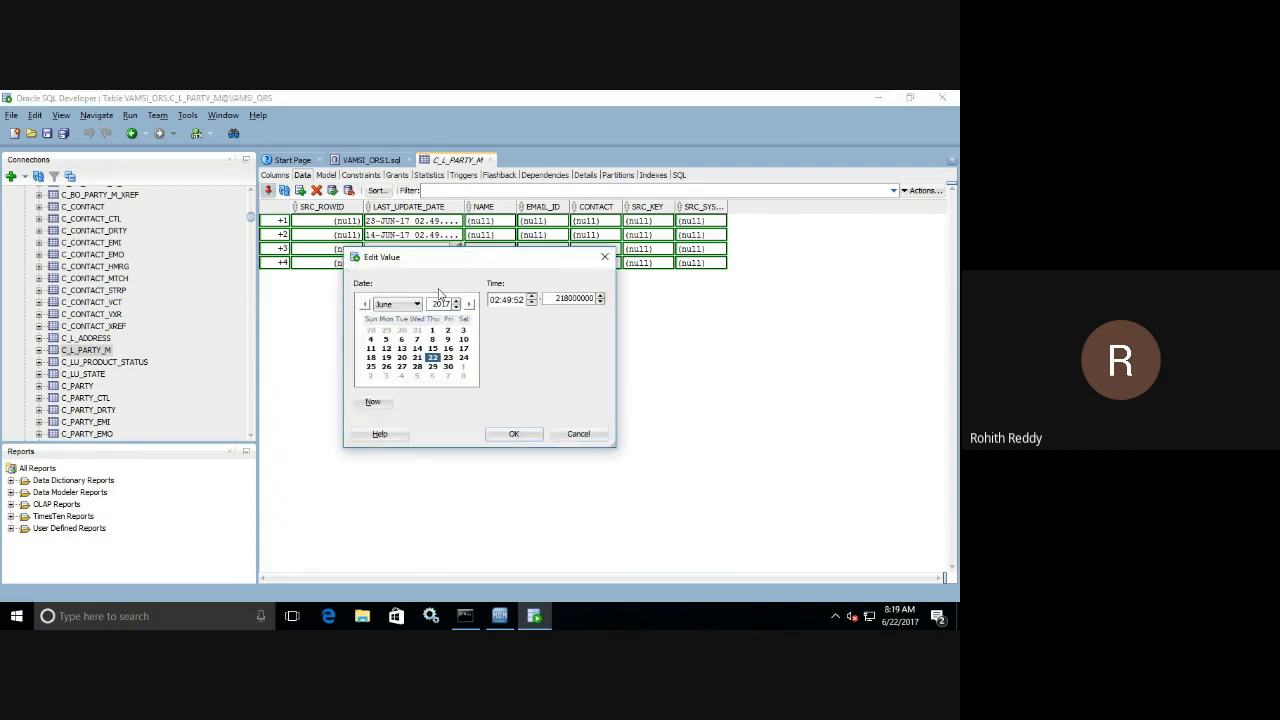
{"action": "left_click", "coordinate": [433, 349]}
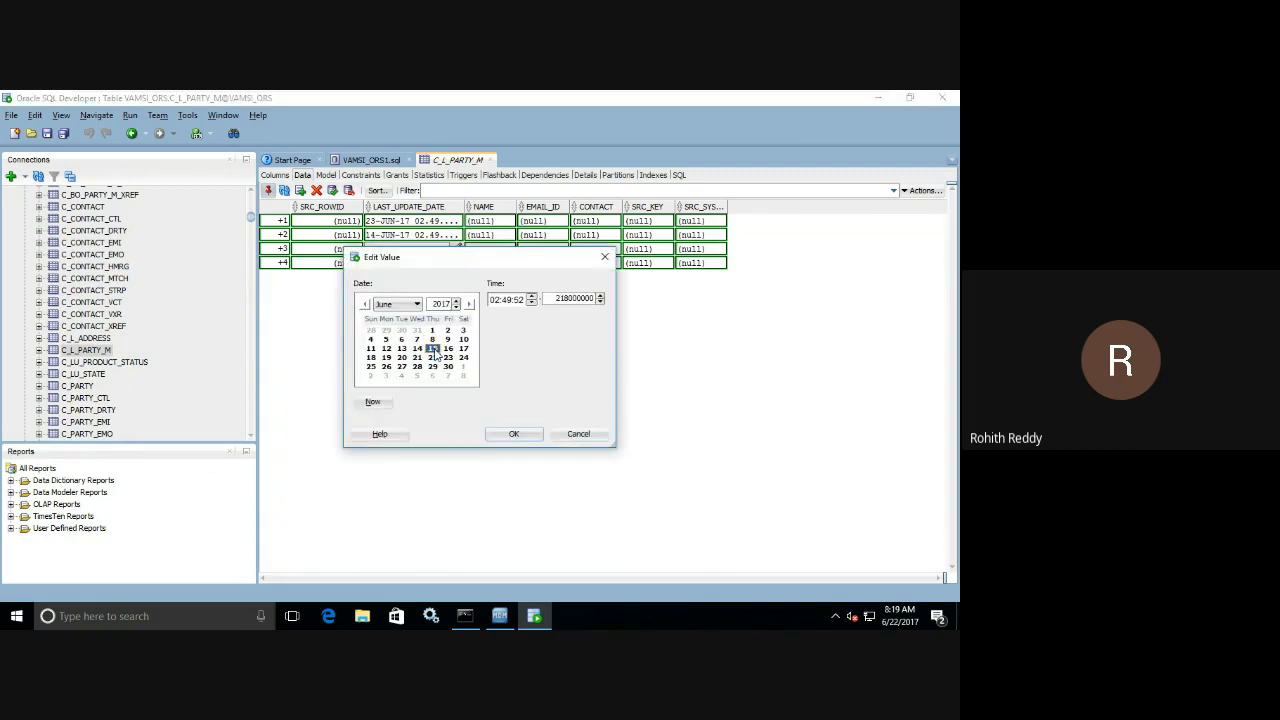
{"action": "left_click", "coordinate": [512, 434]}
{"action": "left_click", "coordinate": [458, 264]}
{"action": "left_click", "coordinate": [458, 264]}
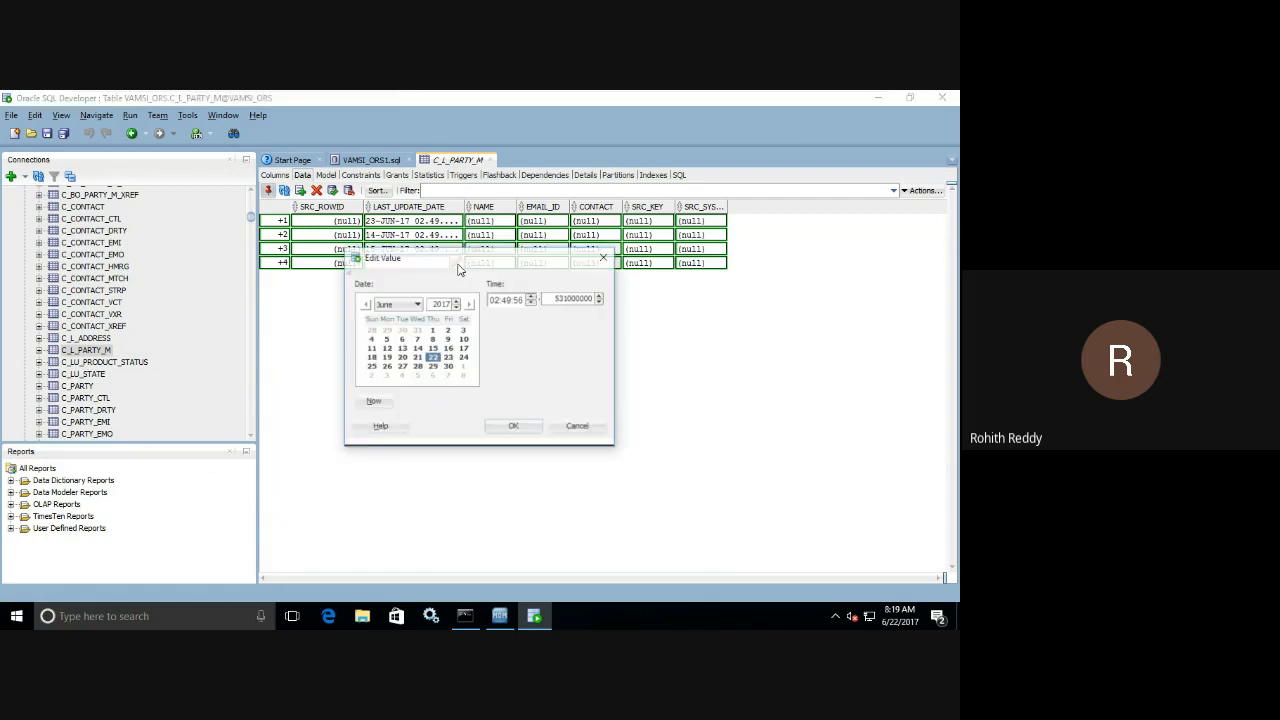
{"action": "left_click", "coordinate": [463, 357]}
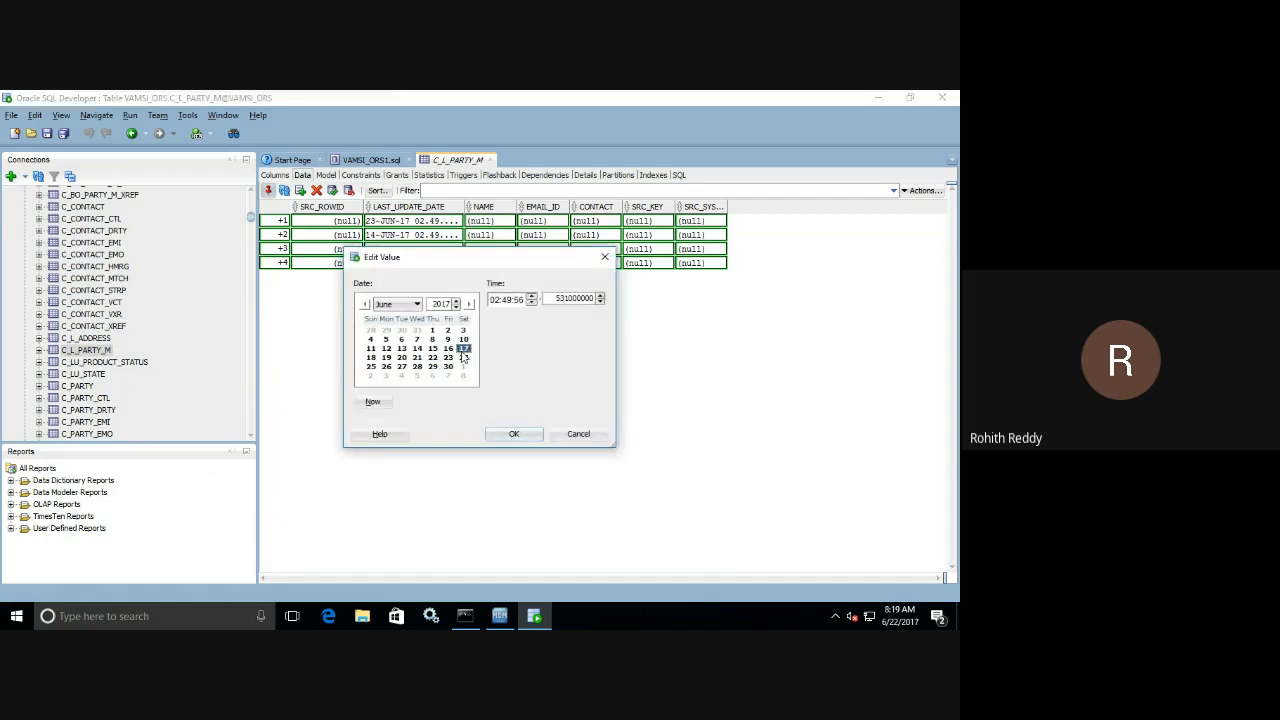
{"action": "left_click", "coordinate": [513, 434]}
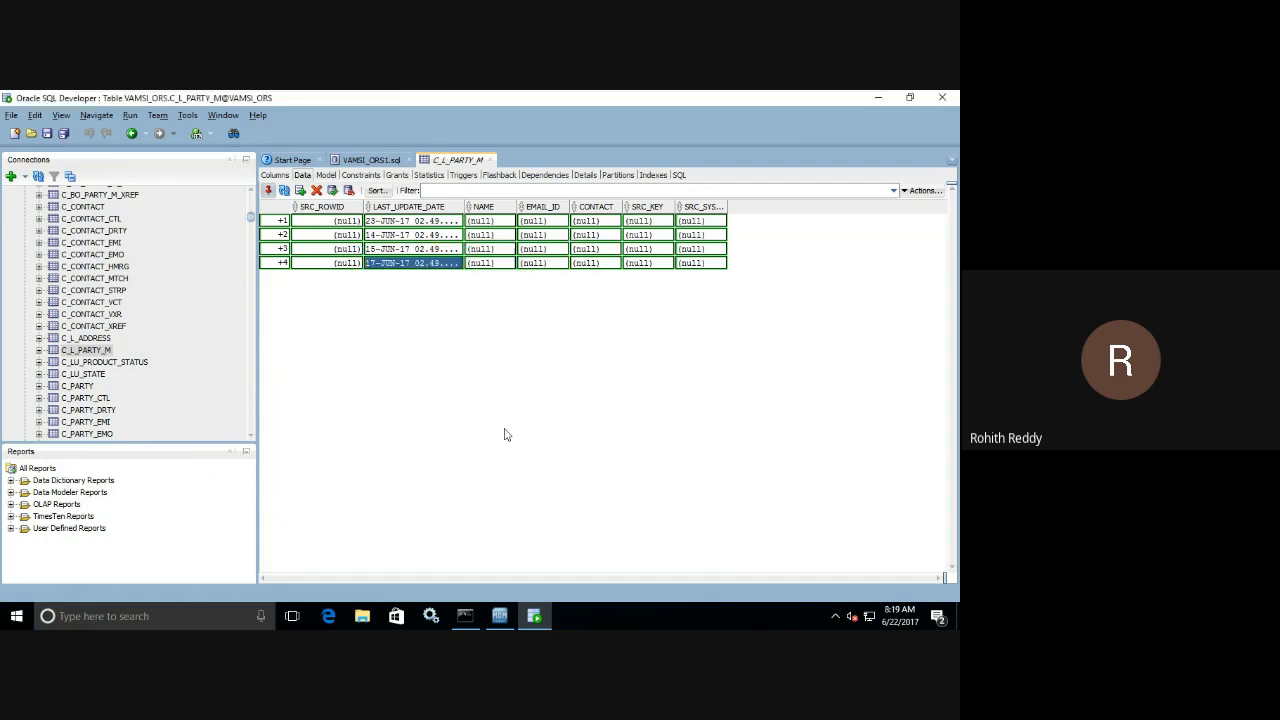
Enter the party's name in NAME of the first row and a variant with an extra letter "a" in the second row.
{"action": "left_click", "coordinate": [505, 221]}
{"action": "left_click", "coordinate": [512, 221]}
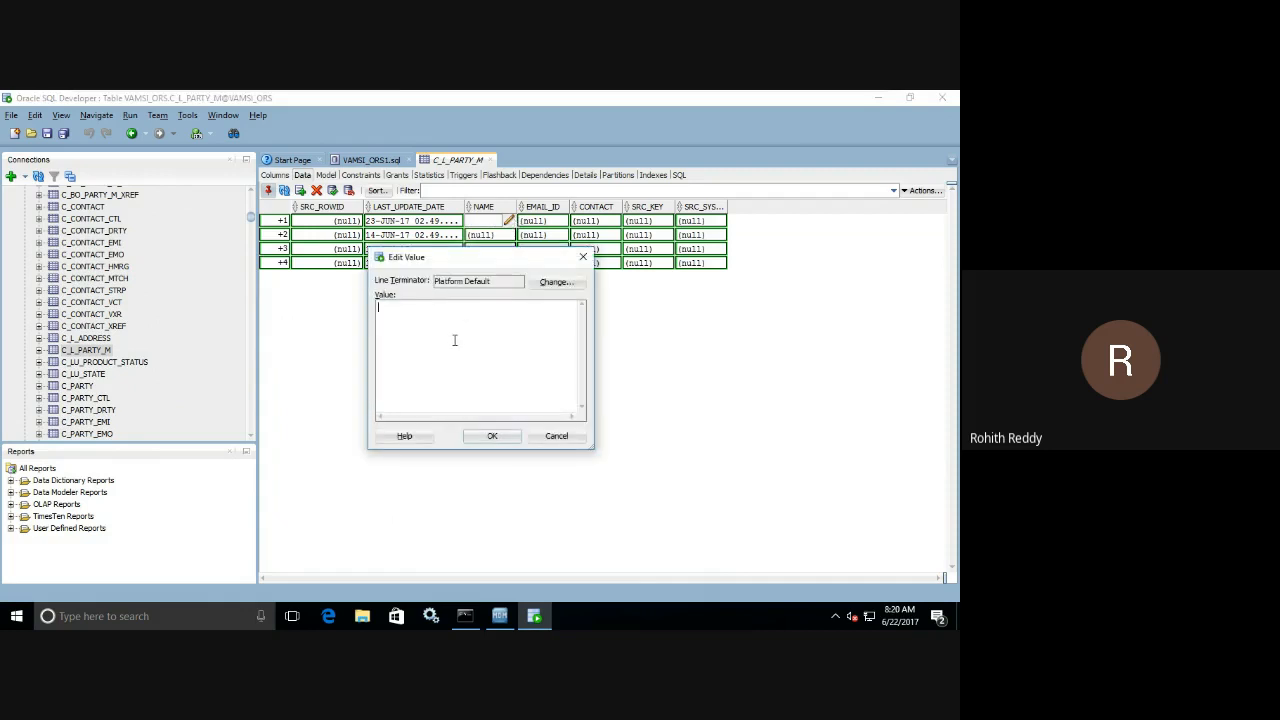
{"action": "type", "text": "Mahesh B"}
{"action": "key", "text": "ctrl+a"}
{"action": "key", "text": "ctrl+c"}
{"action": "left_click", "coordinate": [492, 436]}
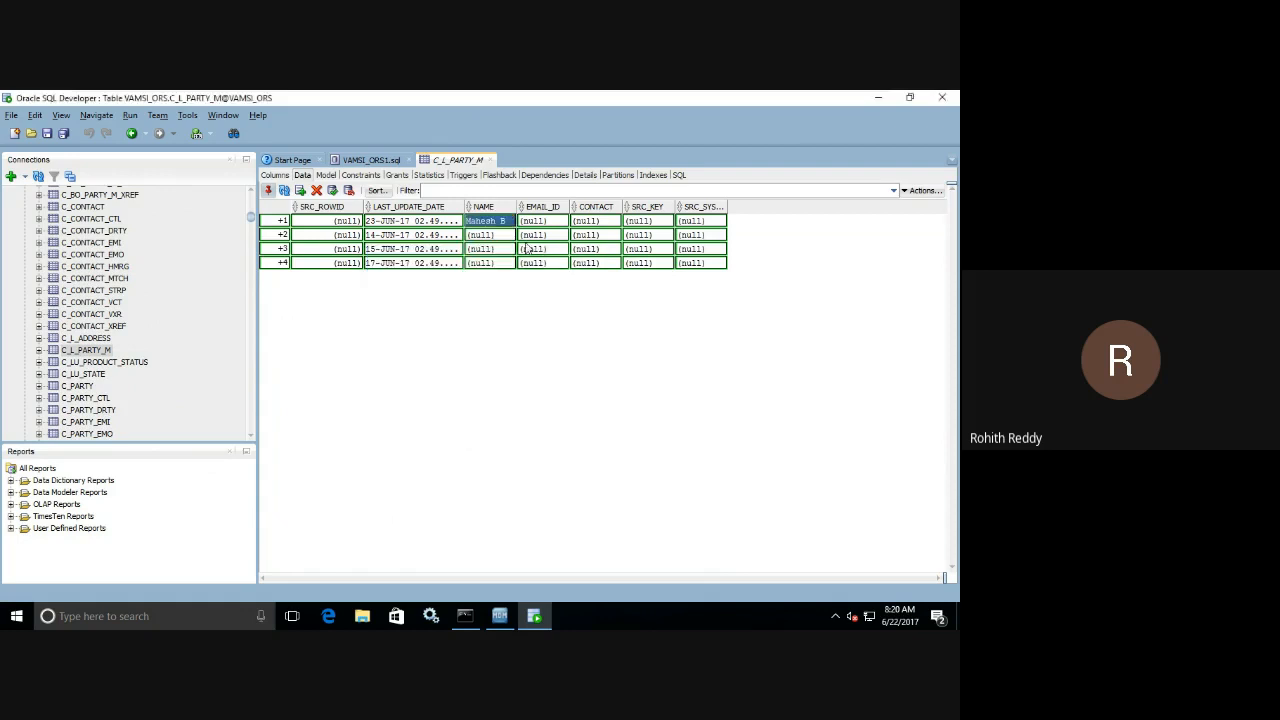
{"action": "double_click", "coordinate": [511, 235]}
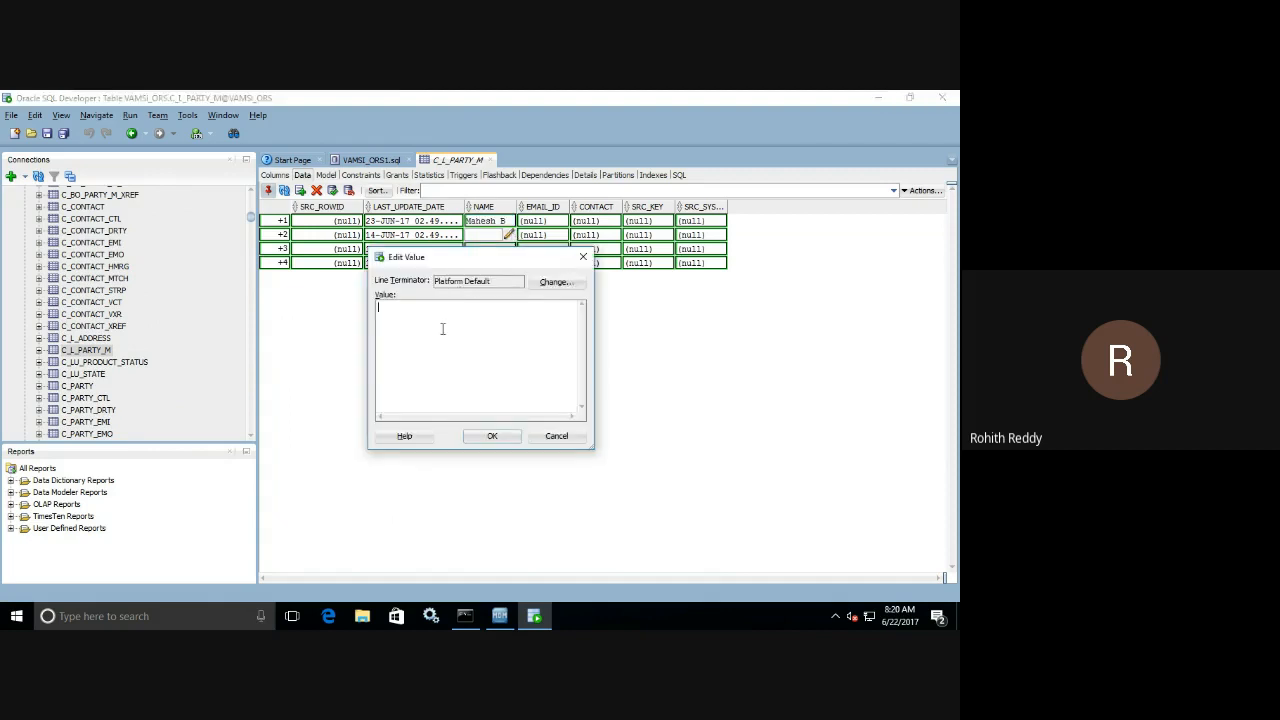
{"action": "key", "text": "ctrl+v"}
{"action": "type", "text": "a"}
{"action": "left_click", "coordinate": [492, 436]}
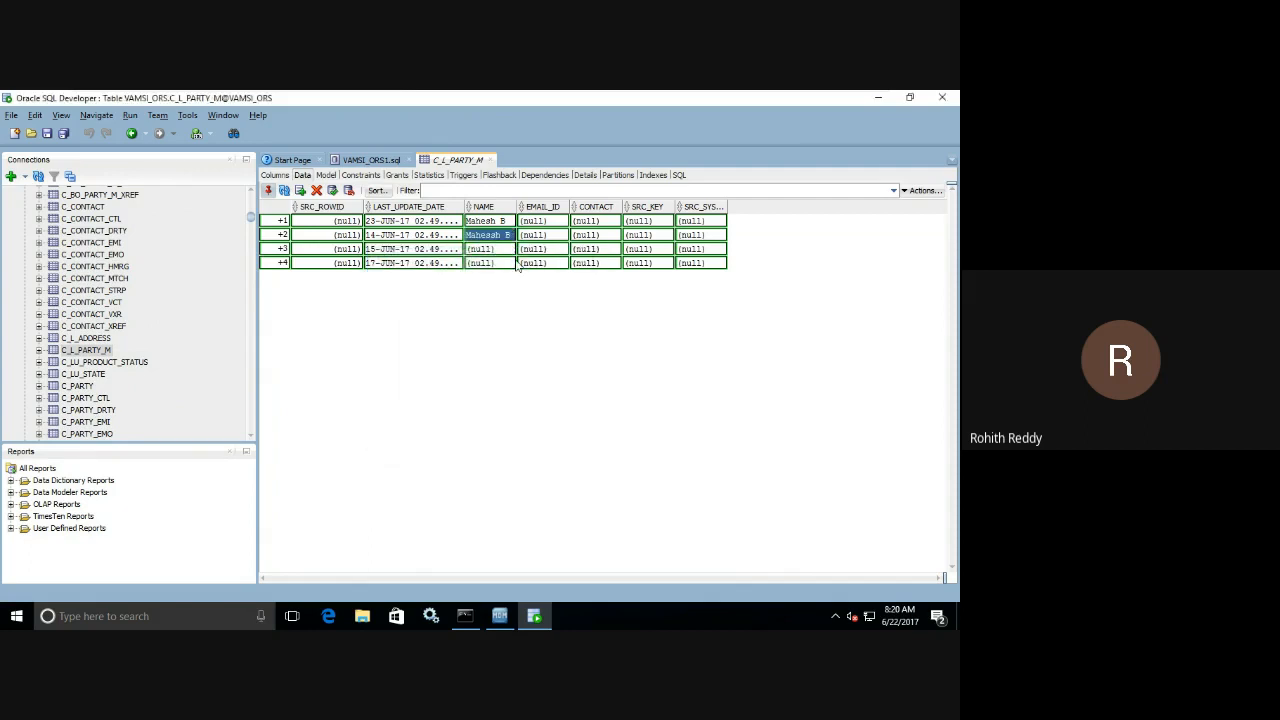
Fill NAME in the third row with the party's name split by a stray space, and in the fourth row with the original name.
{"action": "left_click", "coordinate": [514, 249]}
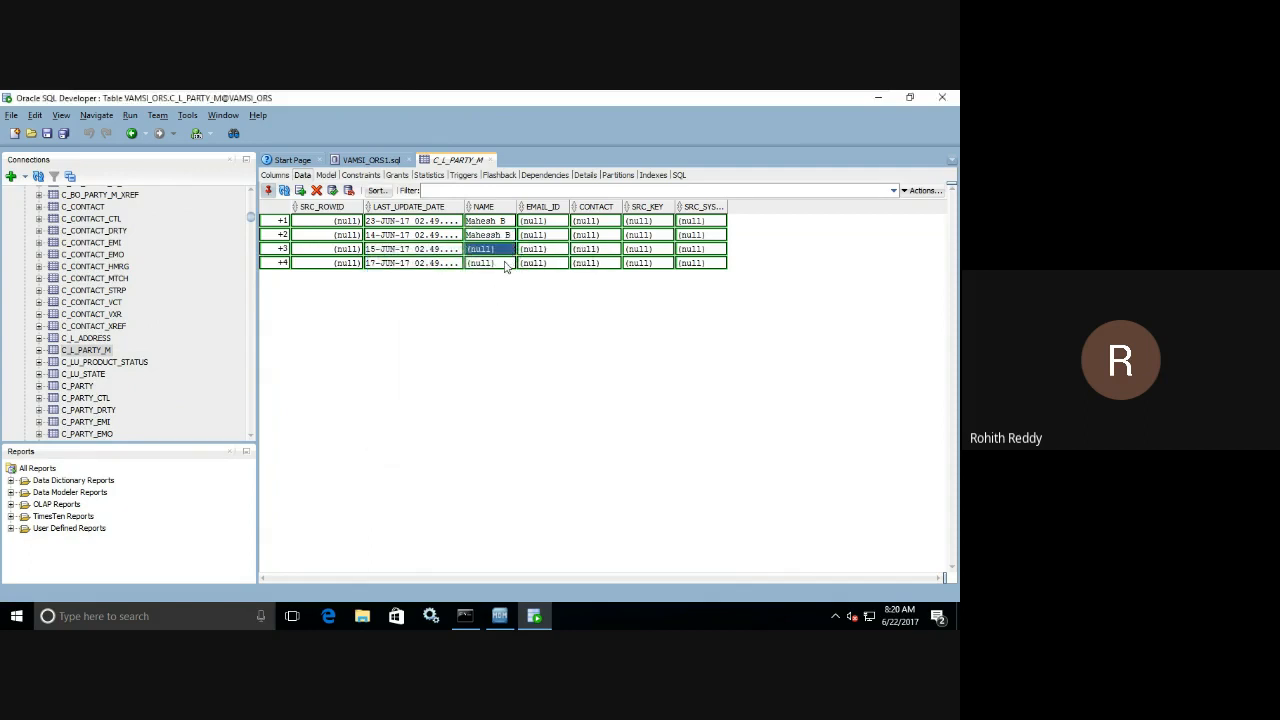
{"action": "left_click", "coordinate": [512, 249]}
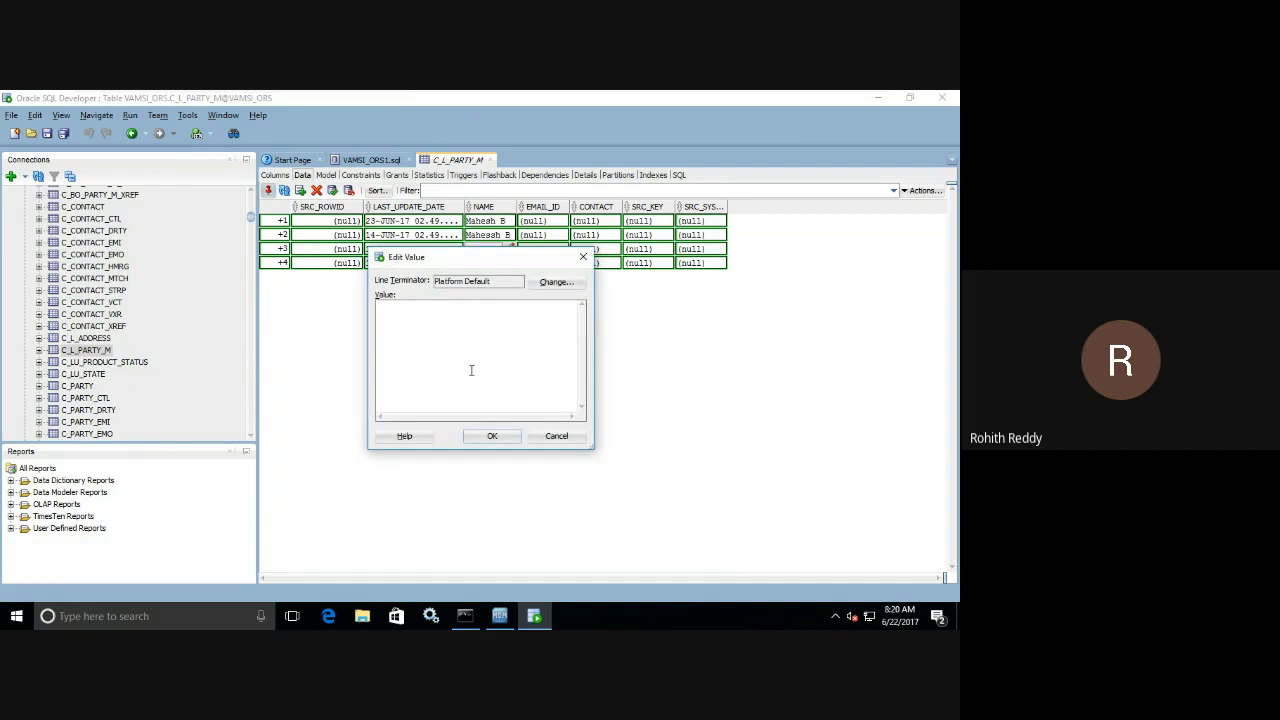
{"action": "type", "text": "v"}
{"action": "key", "text": "ctrl+v"}
{"action": "left_click", "coordinate": [389, 307]}
{"action": "left_click", "coordinate": [491, 433]}
{"action": "left_click", "coordinate": [510, 249]}
{"action": "left_click", "coordinate": [491, 435]}
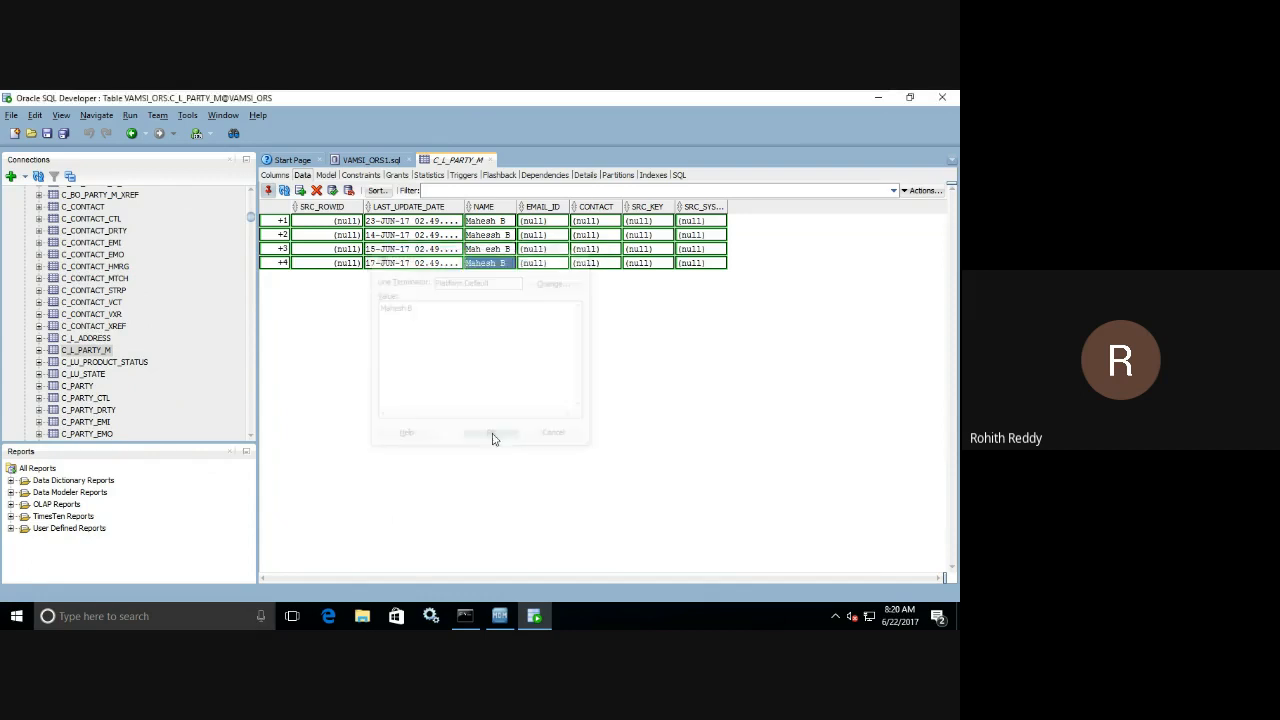
Enter the party's e-mail address in EMAIL_ID of the first row and copy it for reuse.
{"action": "left_click", "coordinate": [564, 222]}
{"action": "left_click", "coordinate": [561, 221]}
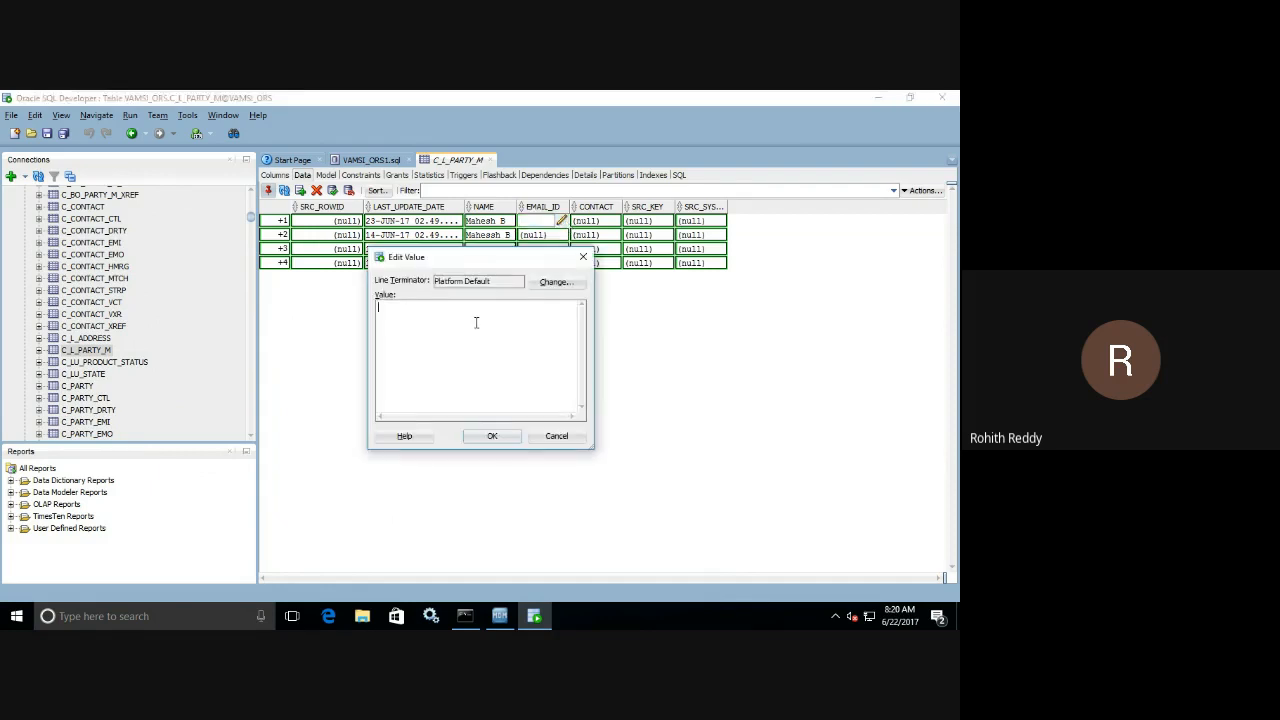
{"action": "key", "text": "ctrl+a"}
{"action": "key", "text": "ctrl+c"}
{"action": "left_click", "coordinate": [488, 437]}
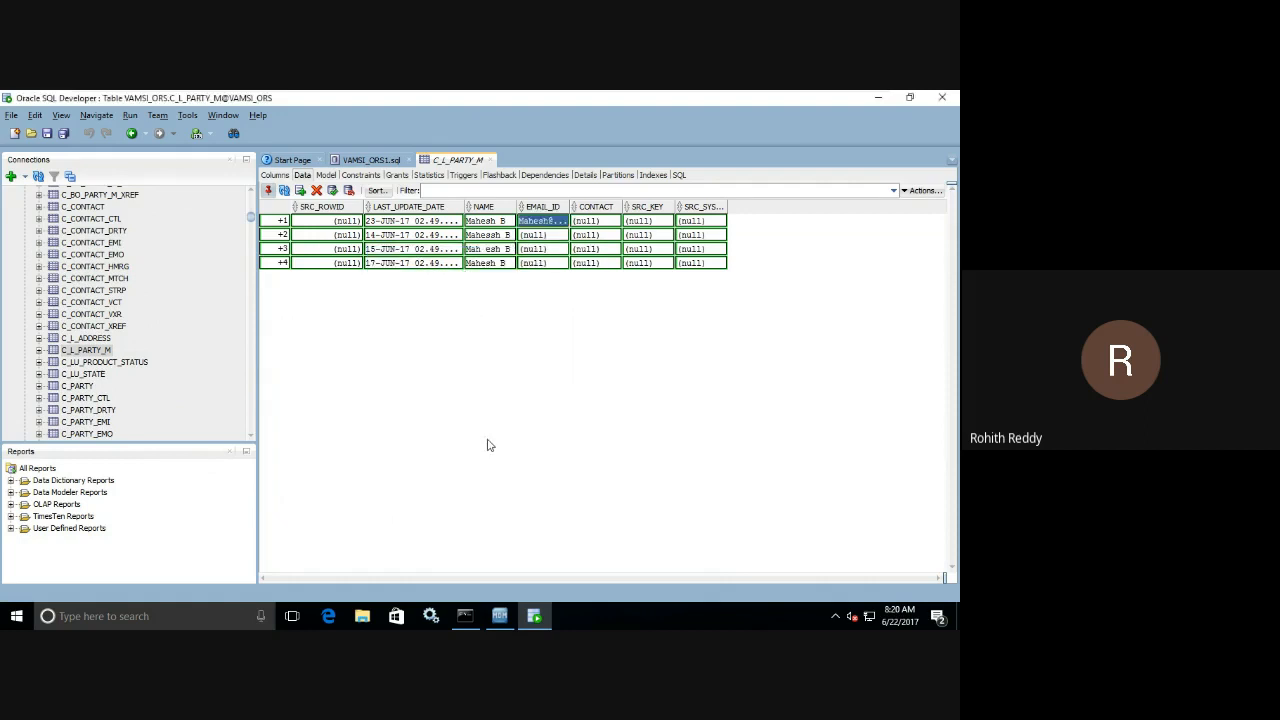
Fill EMAIL_ID in the second, third and fourth rows with the same e-mail address as the first row.
{"action": "left_click", "coordinate": [556, 235]}
{"action": "left_click", "coordinate": [560, 234]}
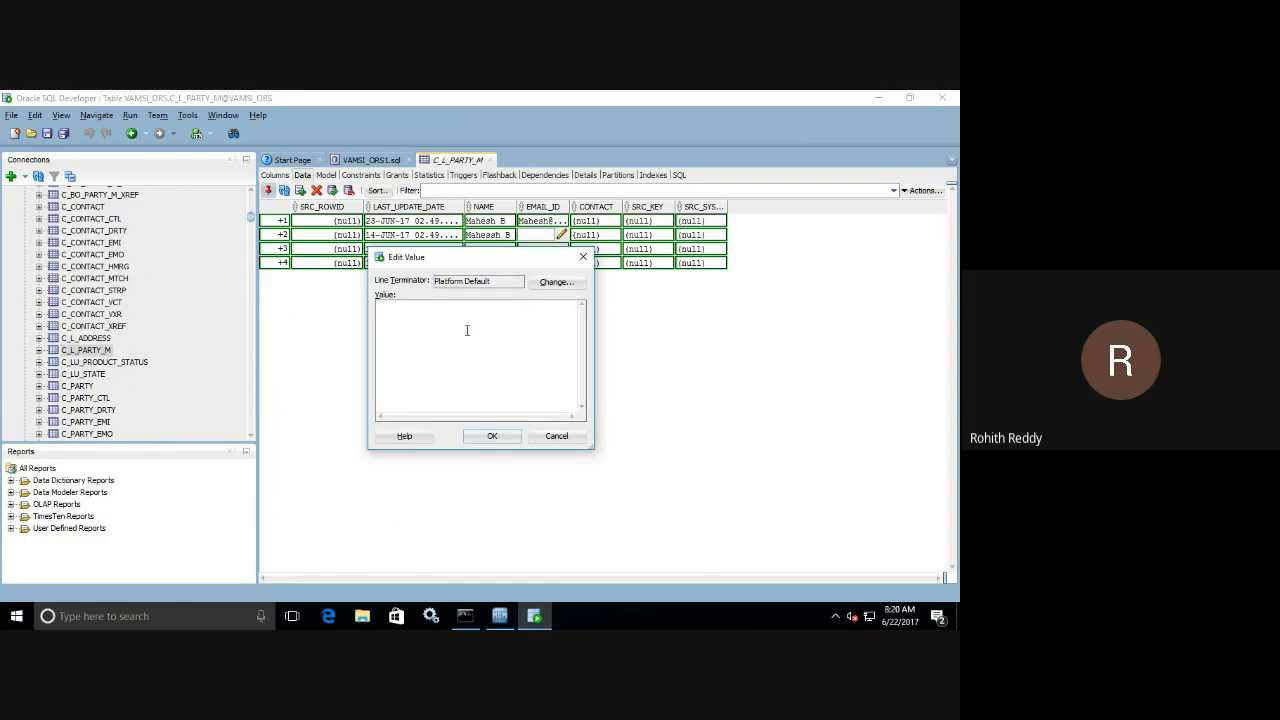
{"action": "key", "text": "ctrl+v"}
{"action": "left_click", "coordinate": [489, 437]}
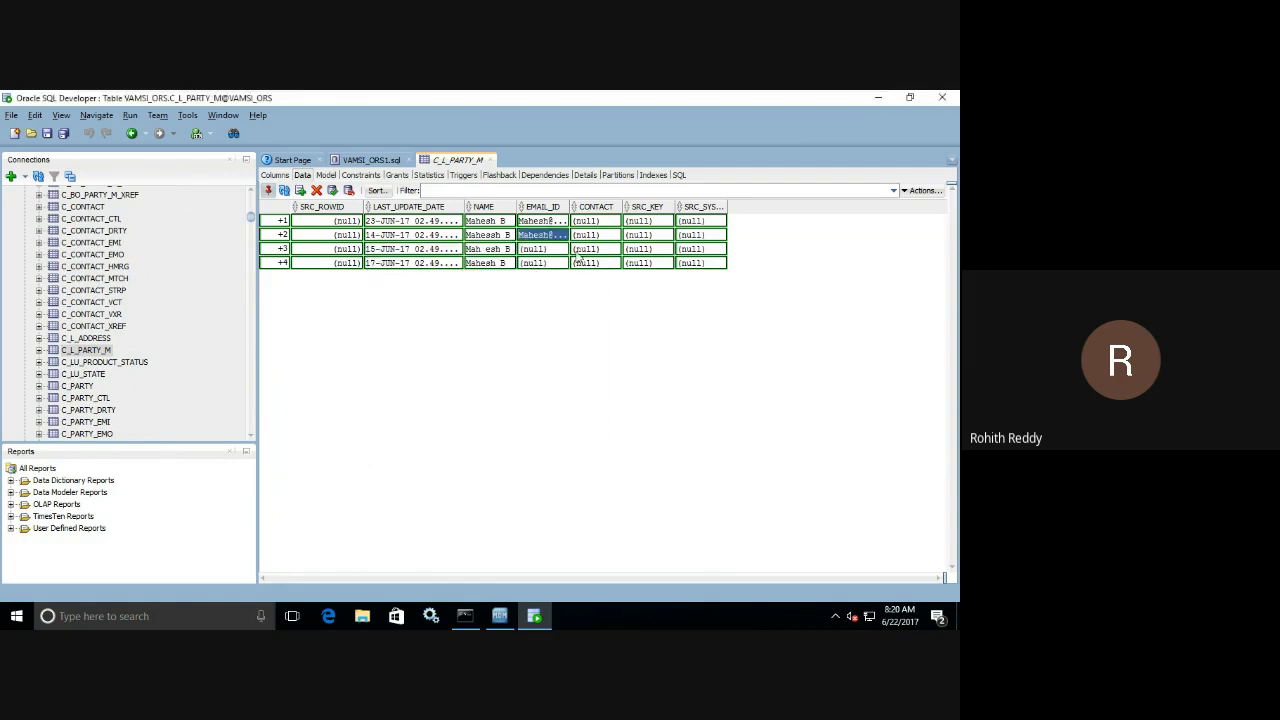
{"action": "left_click", "coordinate": [556, 248]}
{"action": "left_click", "coordinate": [562, 248]}
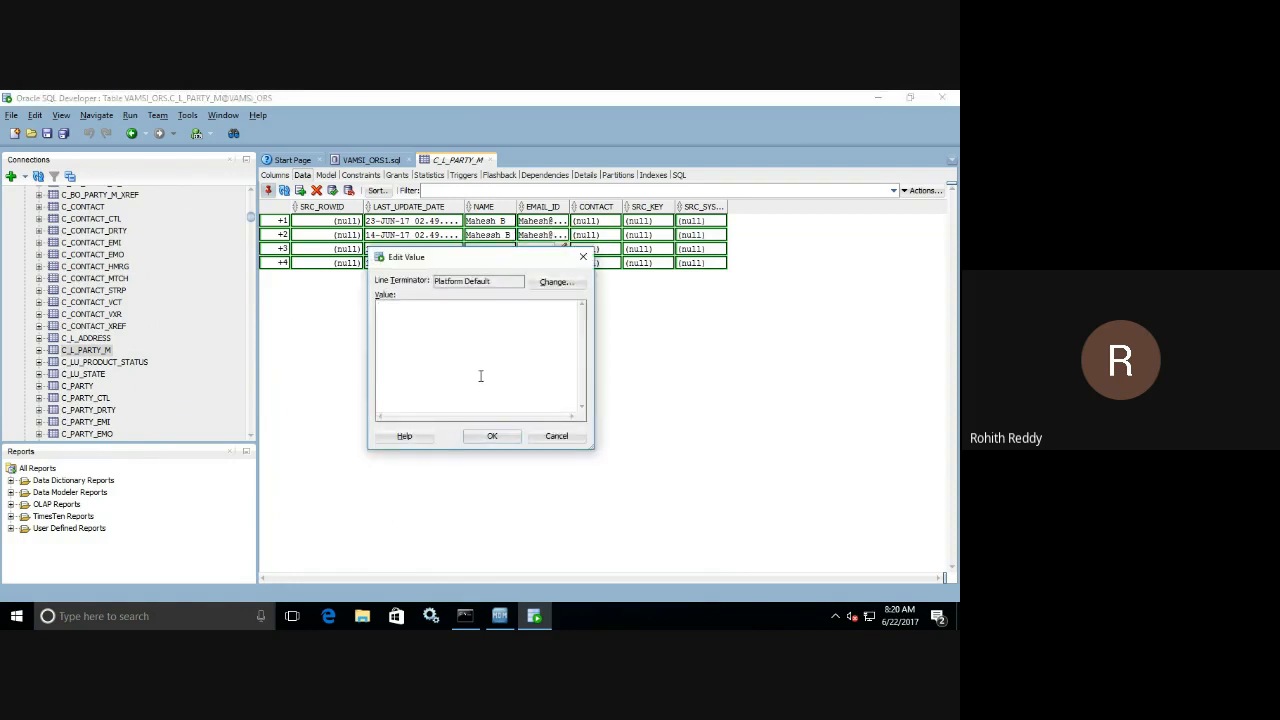
{"action": "key", "text": "ctrl+v"}
{"action": "left_click", "coordinate": [490, 436]}
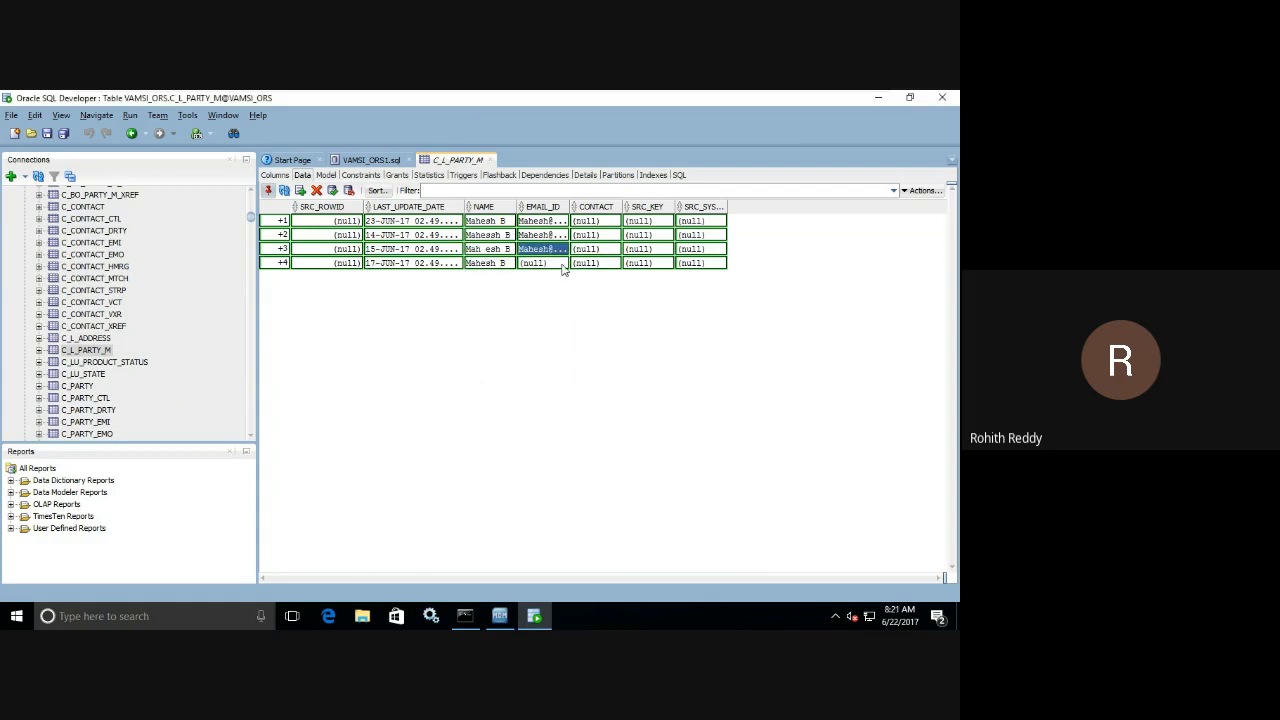
{"action": "left_click", "coordinate": [556, 263]}
{"action": "left_click", "coordinate": [562, 263]}
{"action": "key", "text": "ctrl+v"}
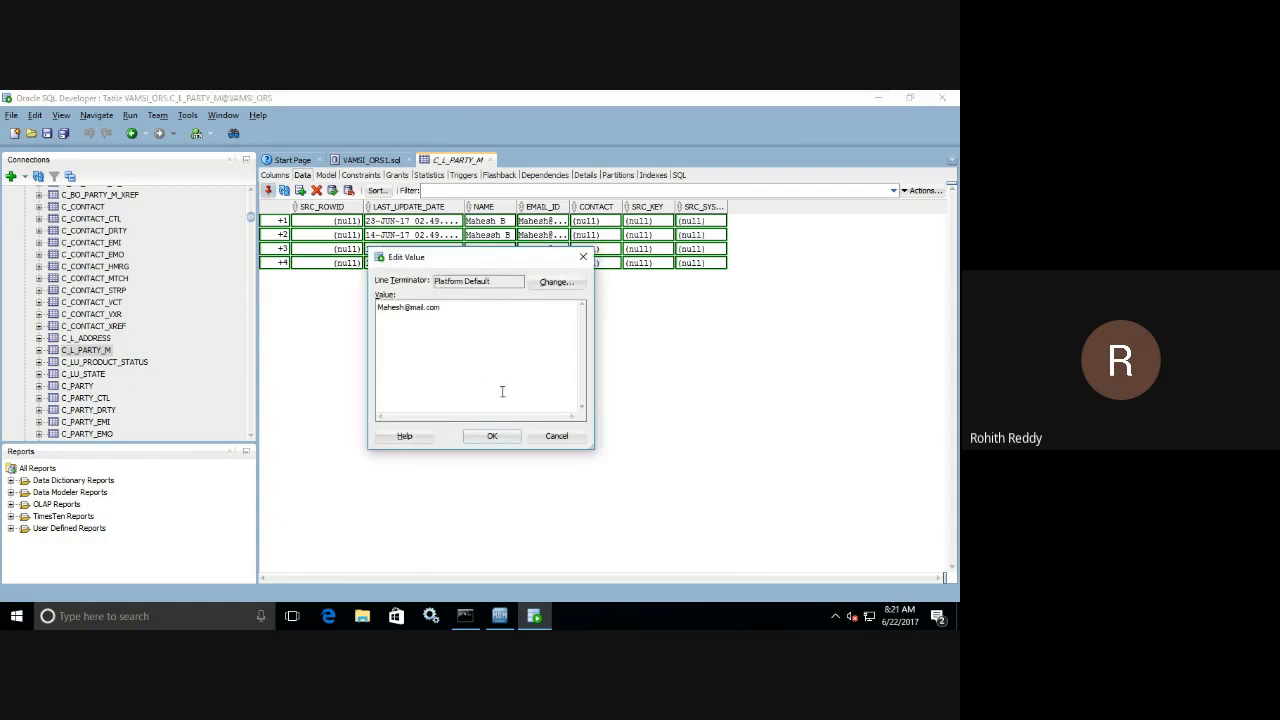
{"action": "left_click", "coordinate": [492, 436]}
Enter the party's phone number in CONTACT of the first row and copy it for reuse.
{"action": "left_click", "coordinate": [616, 222]}
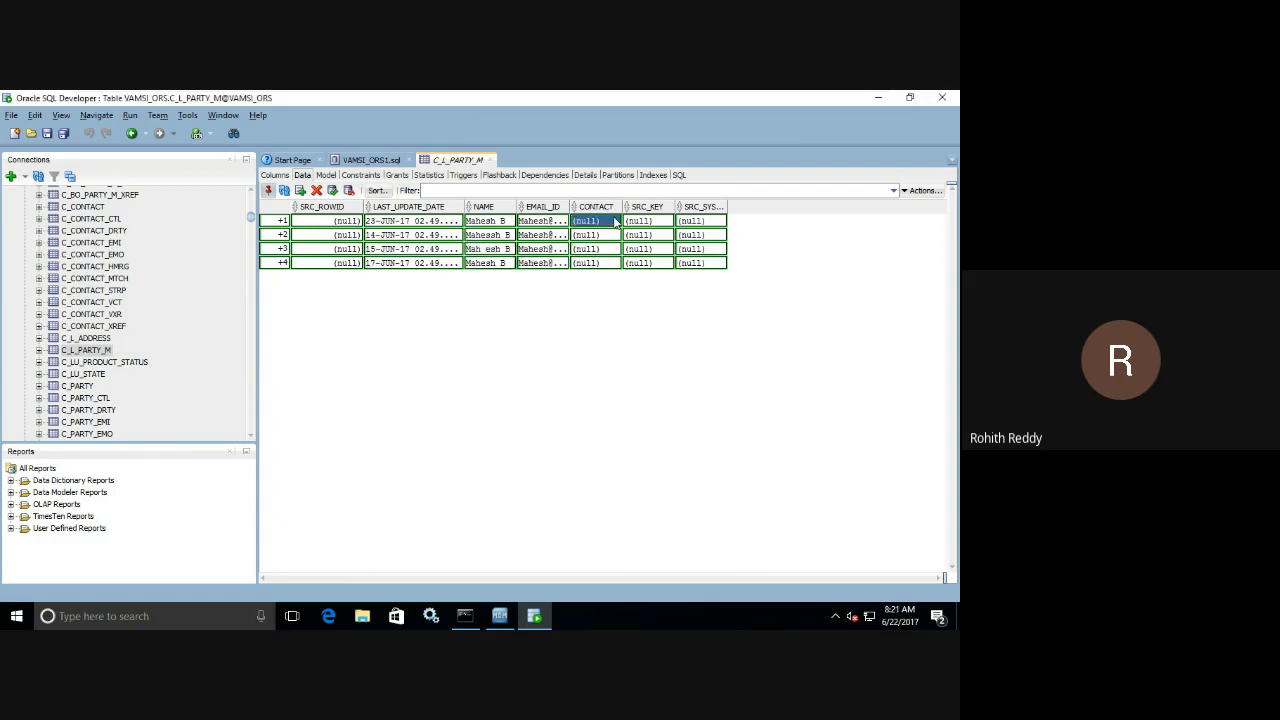
{"action": "left_click", "coordinate": [616, 222]}
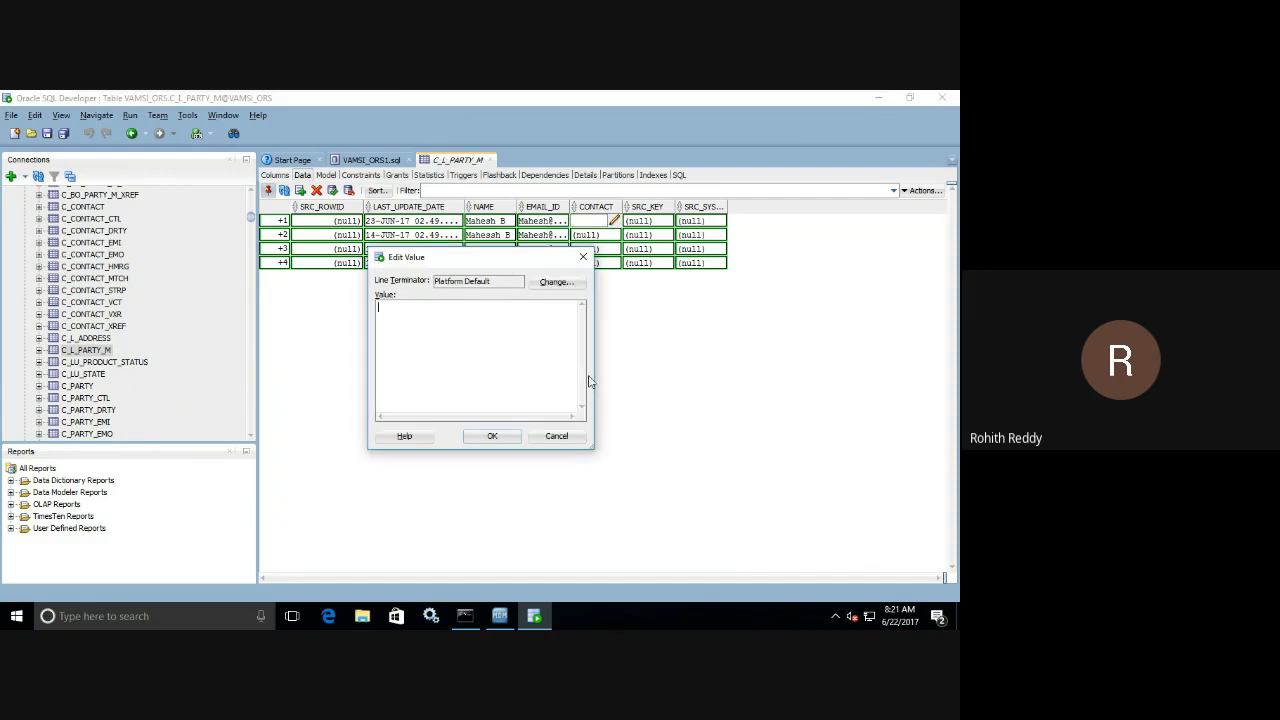
{"action": "key", "text": "ctrl+a"}
{"action": "key", "text": "ctrl+c"}
{"action": "left_click", "coordinate": [490, 436]}
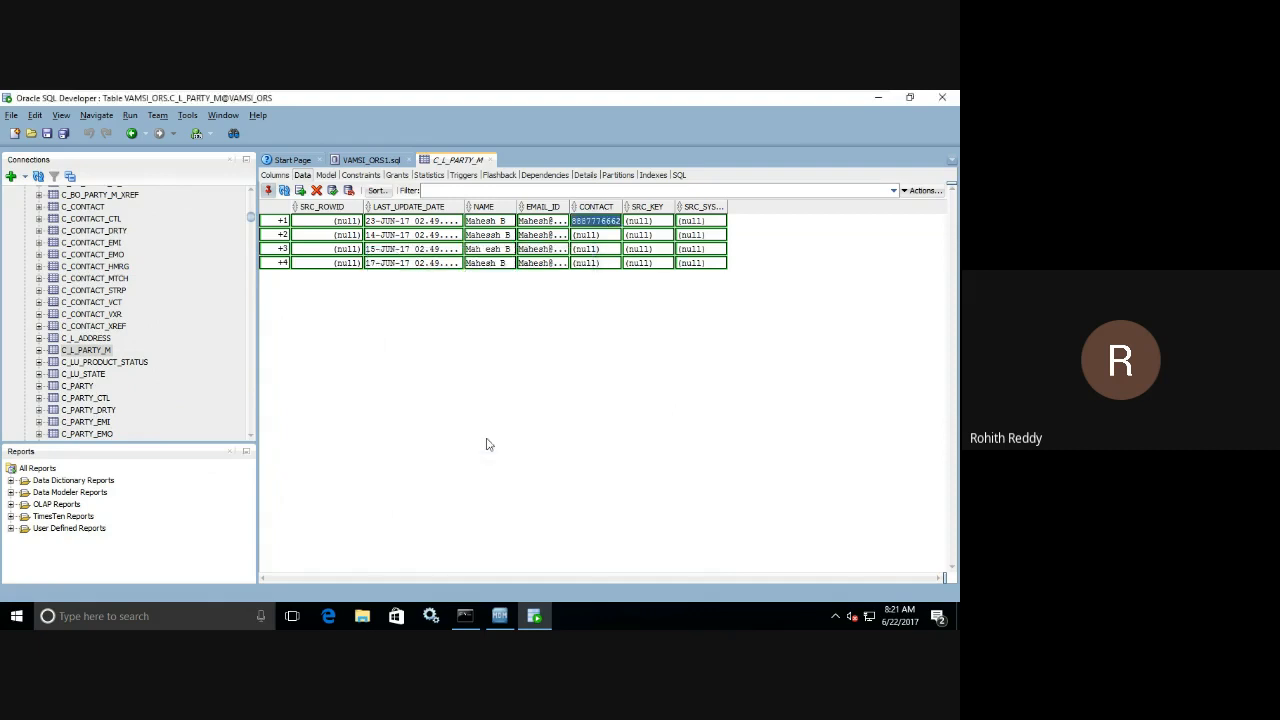
Fill CONTACT with the same phone number in the second row and with its last digit changed to 3 in the third row.
{"action": "left_click", "coordinate": [617, 236]}
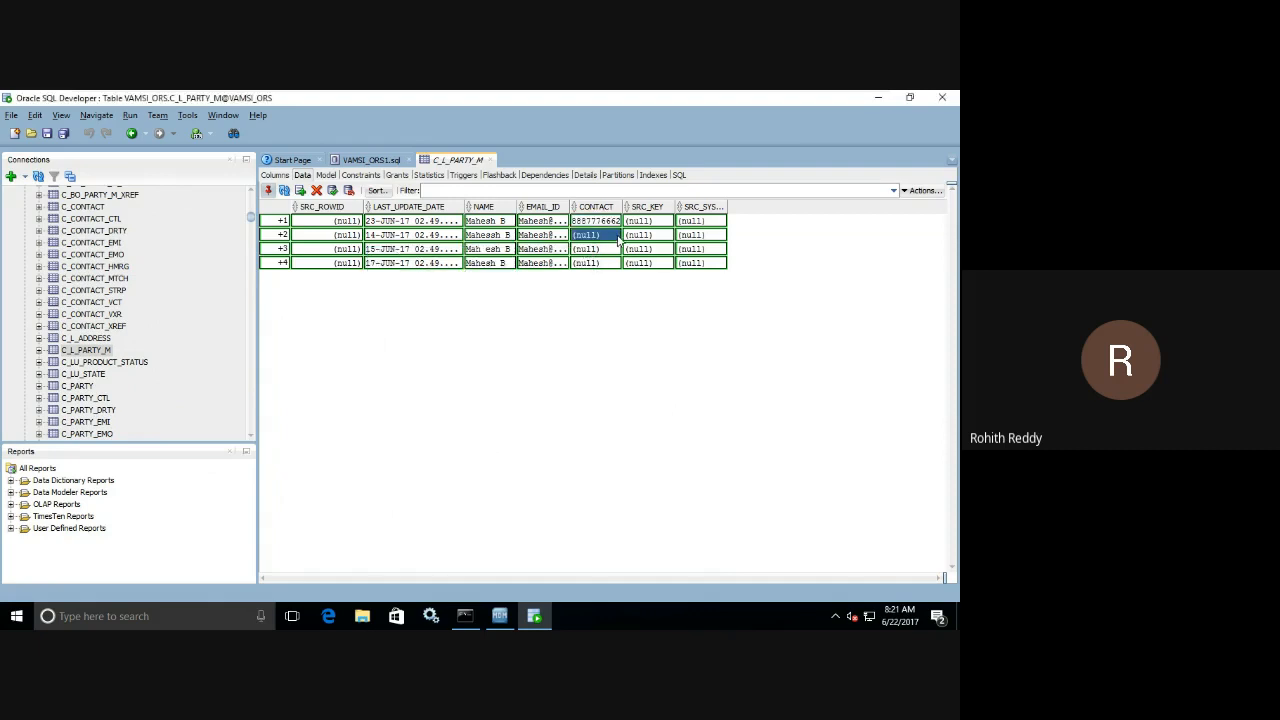
{"action": "left_click", "coordinate": [614, 234]}
{"action": "key", "text": "ctrl+v"}
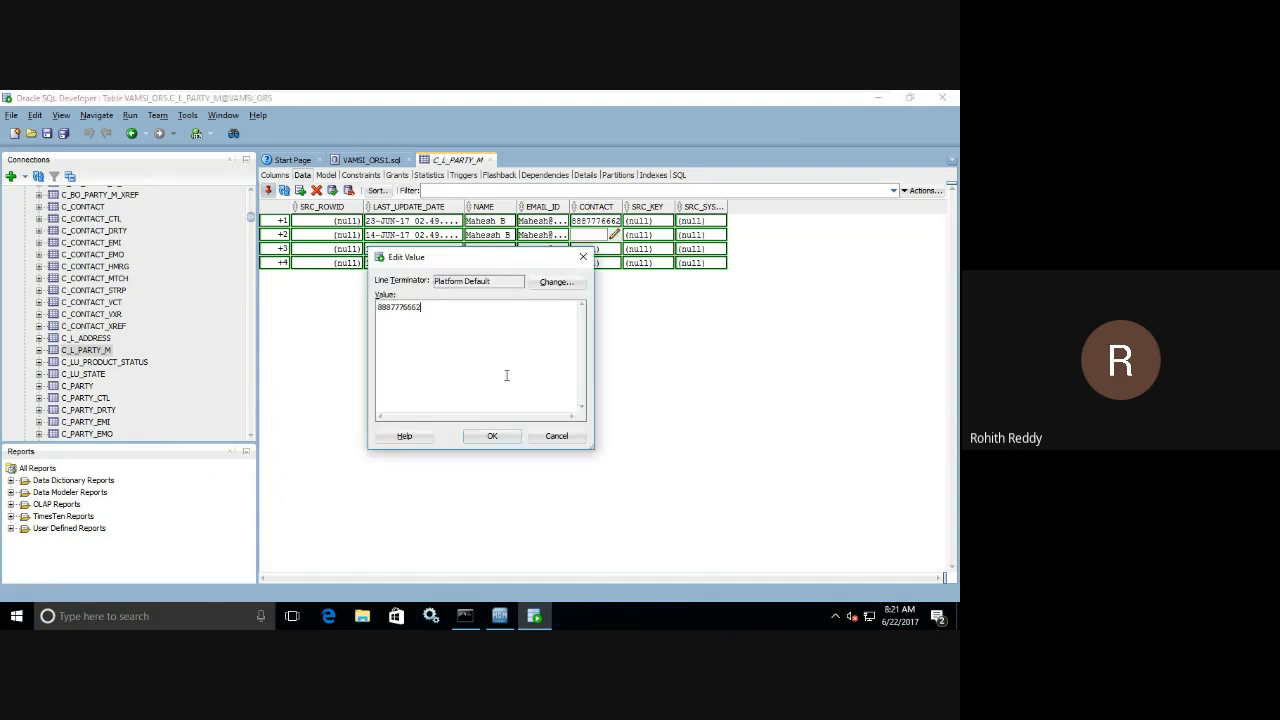
{"action": "left_click", "coordinate": [492, 436]}
{"action": "left_click", "coordinate": [615, 249]}
{"action": "left_click", "coordinate": [614, 248]}
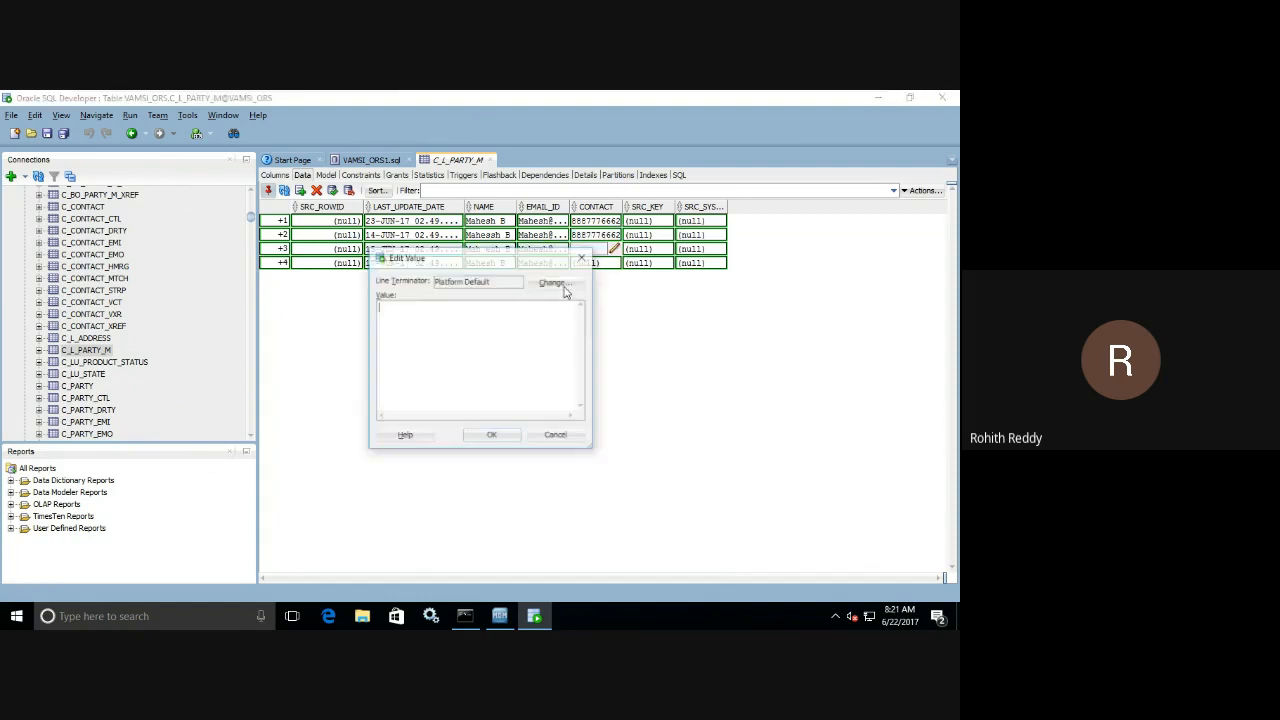
{"action": "key", "text": "ctrl+v"}
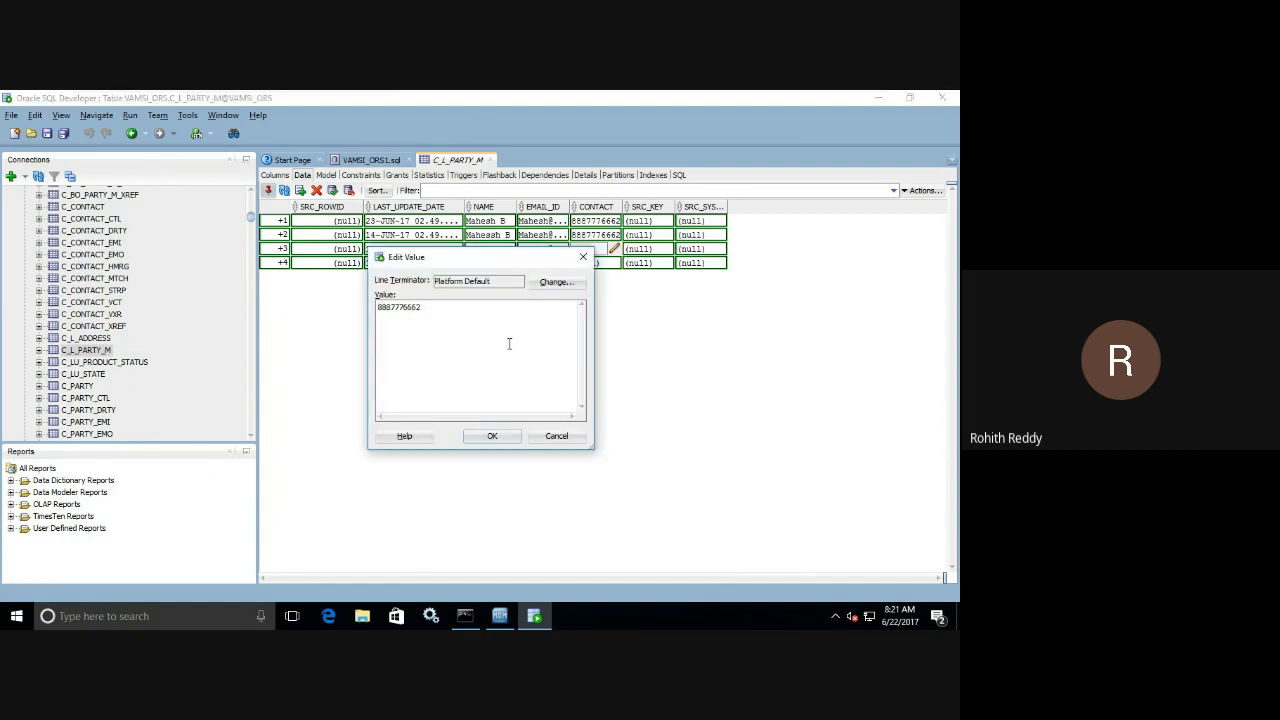
{"action": "left_click", "coordinate": [478, 437]}
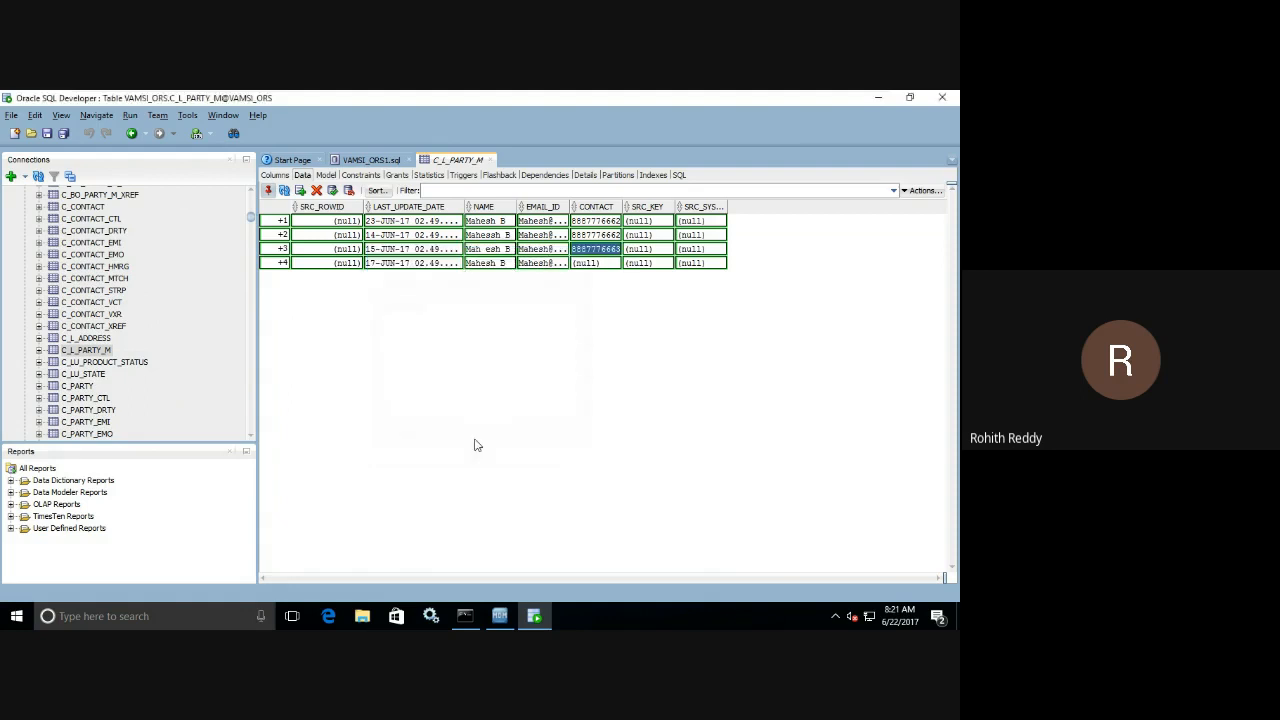
Fill CONTACT in the fourth row with the same phone number as the first row.
{"action": "left_click", "coordinate": [616, 263]}
{"action": "left_click", "coordinate": [614, 262]}
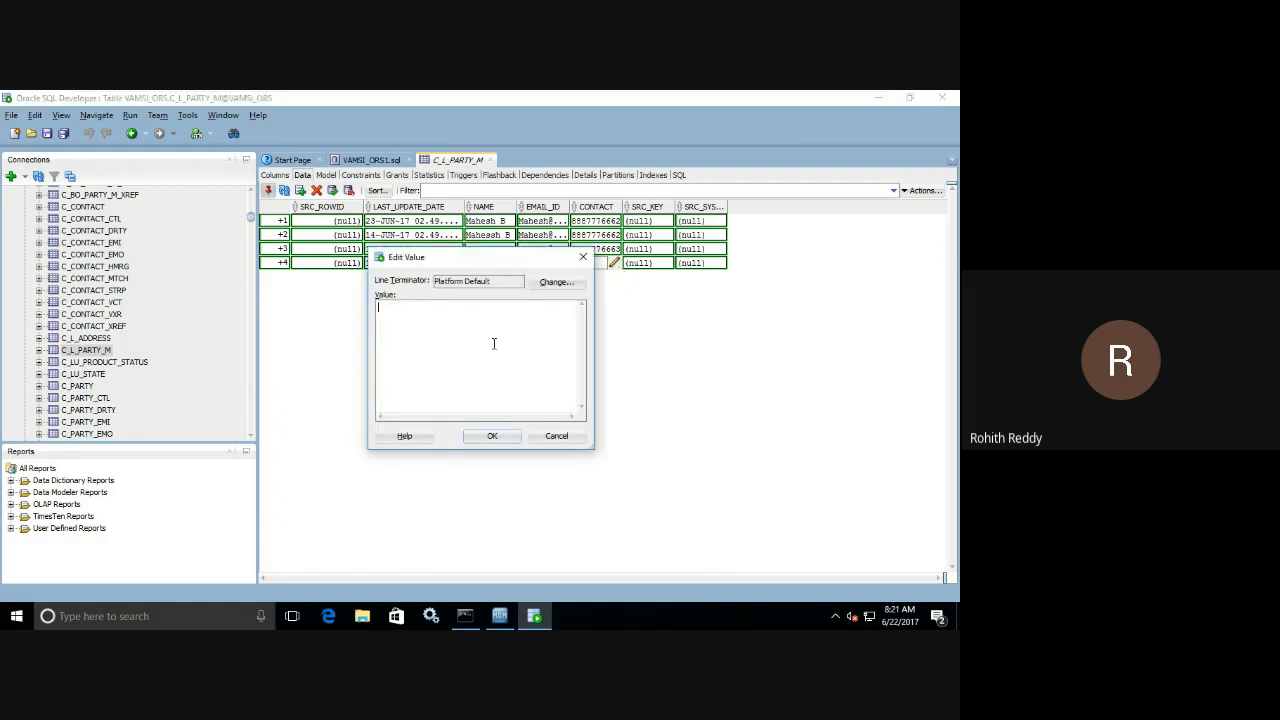
{"action": "key", "text": "ctrl+v"}
{"action": "left_click", "coordinate": [487, 438]}
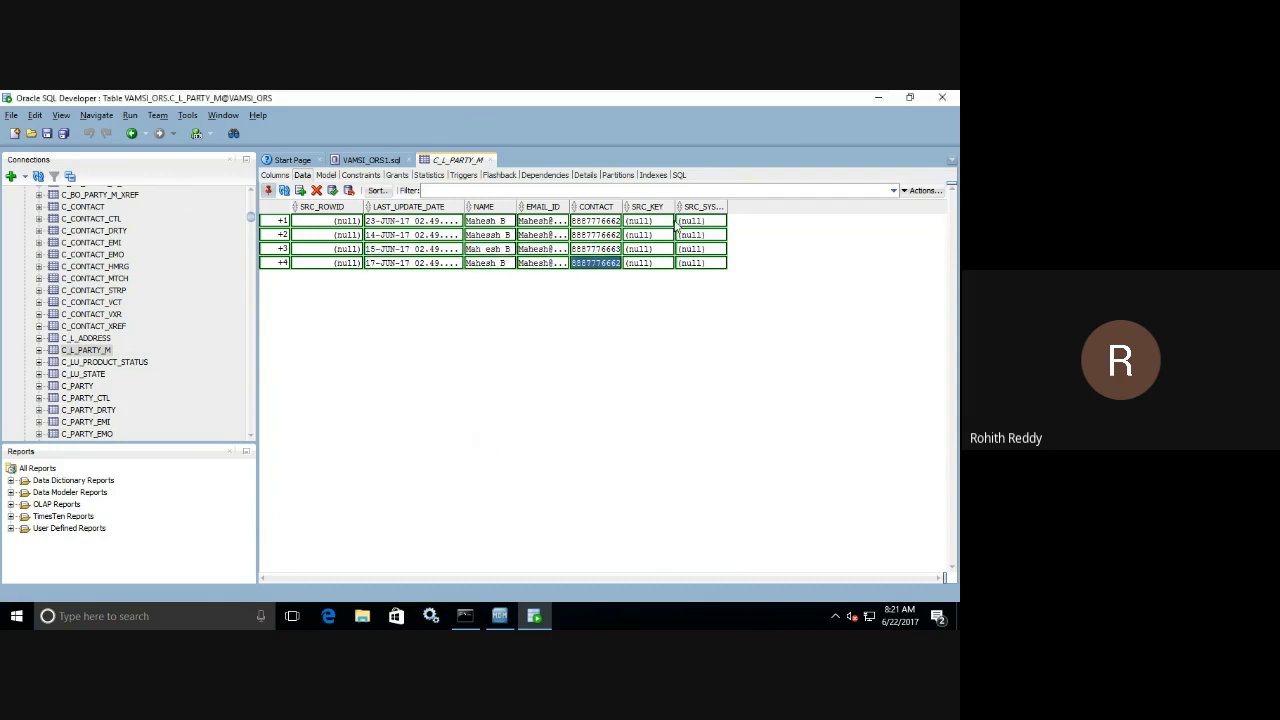
Set SRC_KEY in the first row to the contact number, party's first name, CKR and 12, separated by tildes, and copy it for reuse.
{"action": "left_click", "coordinate": [668, 221]}
{"action": "left_click", "coordinate": [666, 220]}
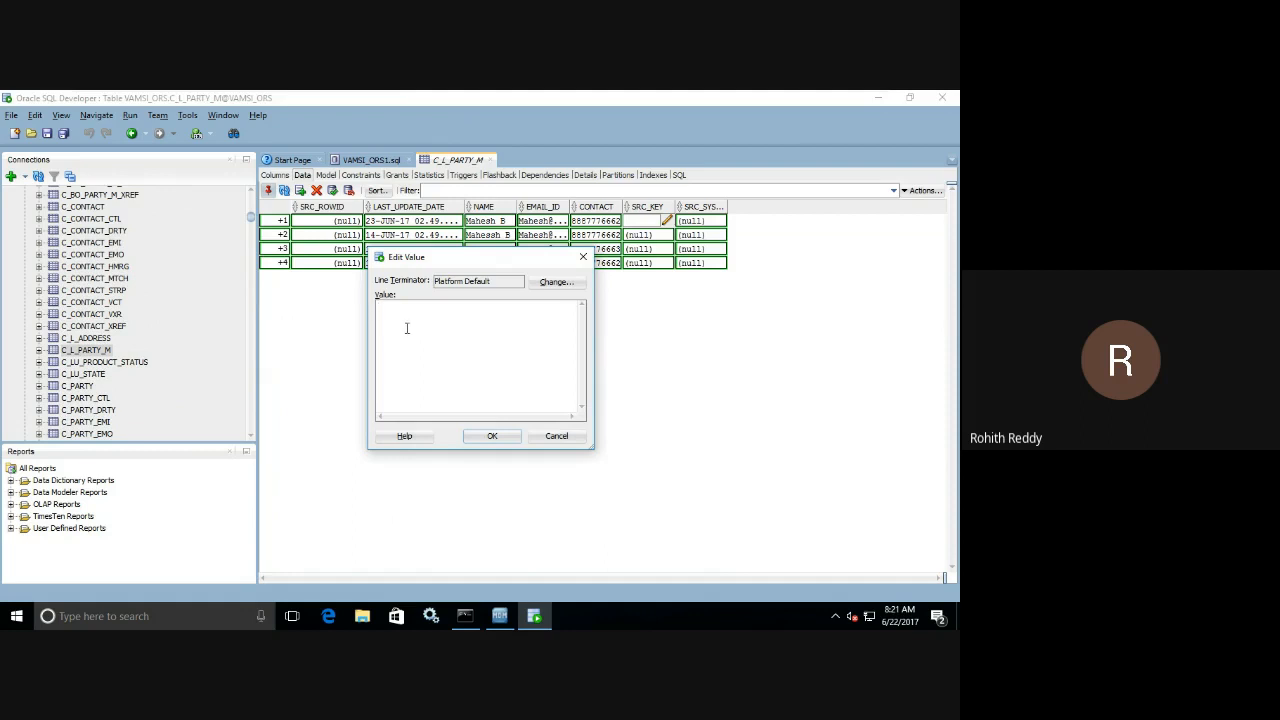
{"action": "key", "text": "ctrl+v"}
{"action": "left_click_drag", "start_coordinate": [452, 262], "coordinate": [628, 308]}
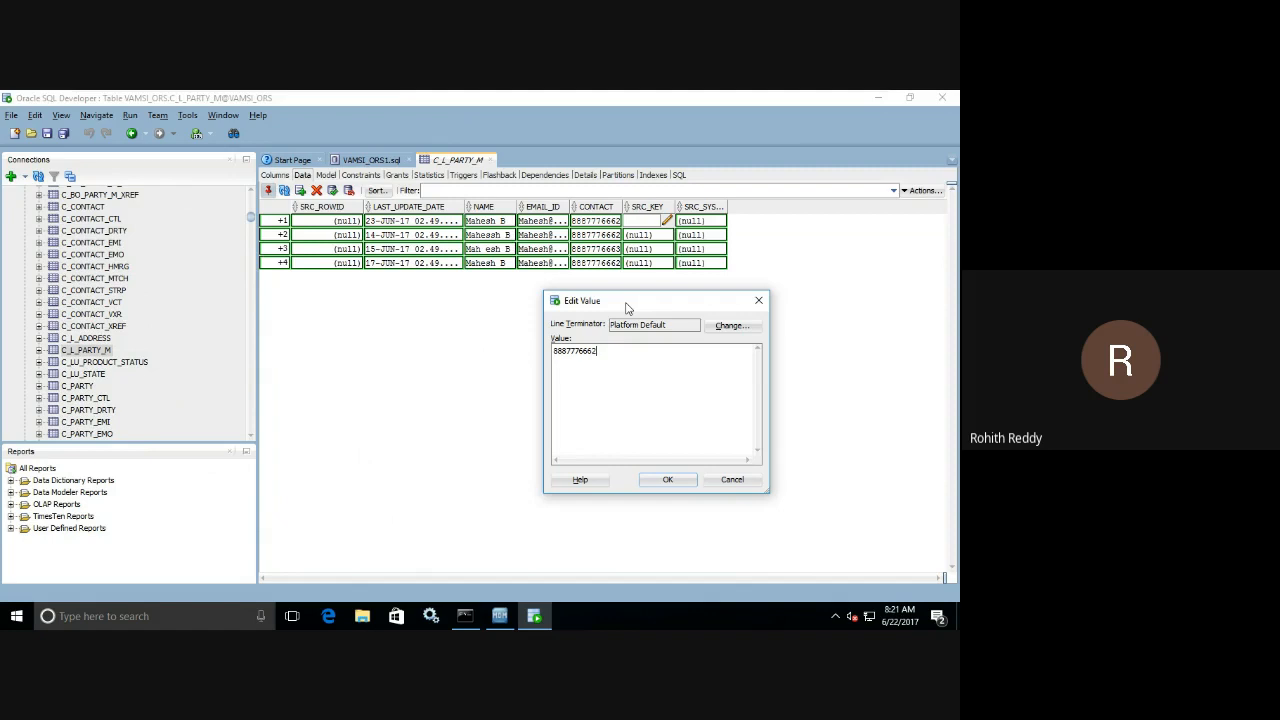
{"action": "type", "text": "~Mahesh~CKR~12"}
{"action": "key", "text": "ctrl+a"}
{"action": "key", "text": "ctrl+c"}
{"action": "left_click", "coordinate": [603, 352]}
{"action": "left_click", "coordinate": [683, 485]}
Fill SRC_KEY in the second and third rows with the key copied from the first row.
{"action": "left_click", "coordinate": [668, 236]}
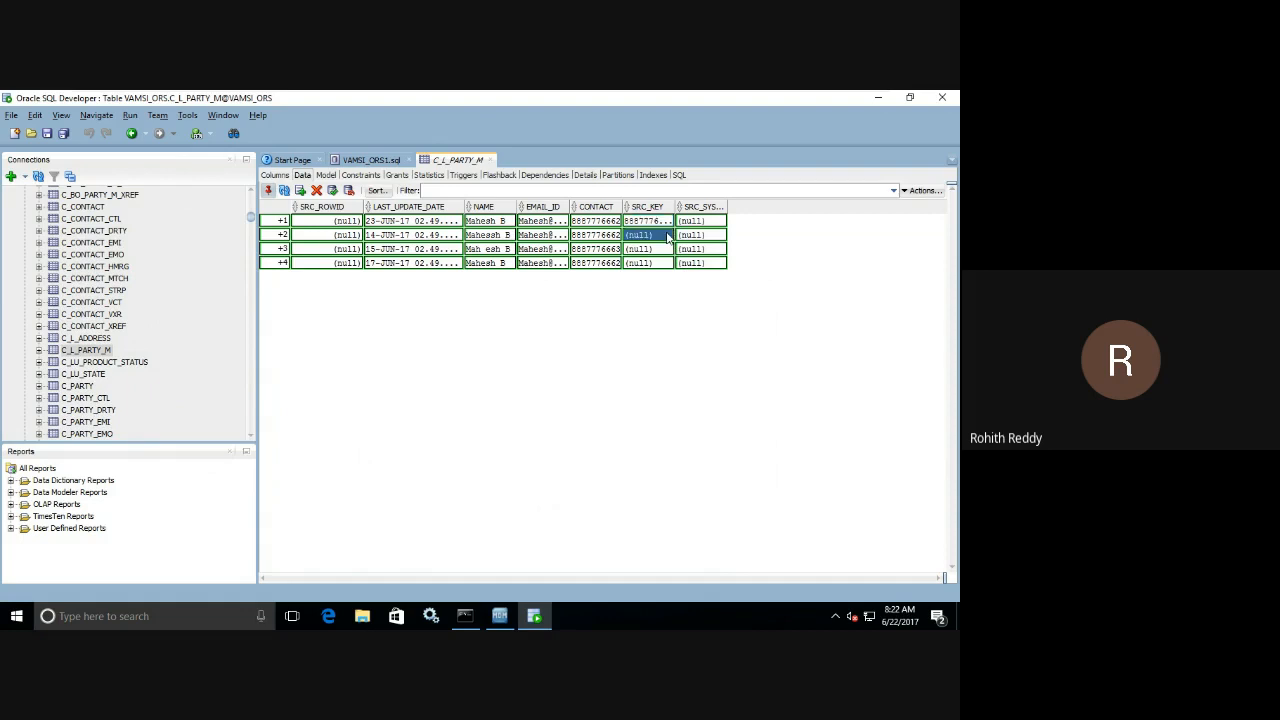
{"action": "left_click", "coordinate": [668, 236]}
{"action": "key", "text": "ctrl+v"}
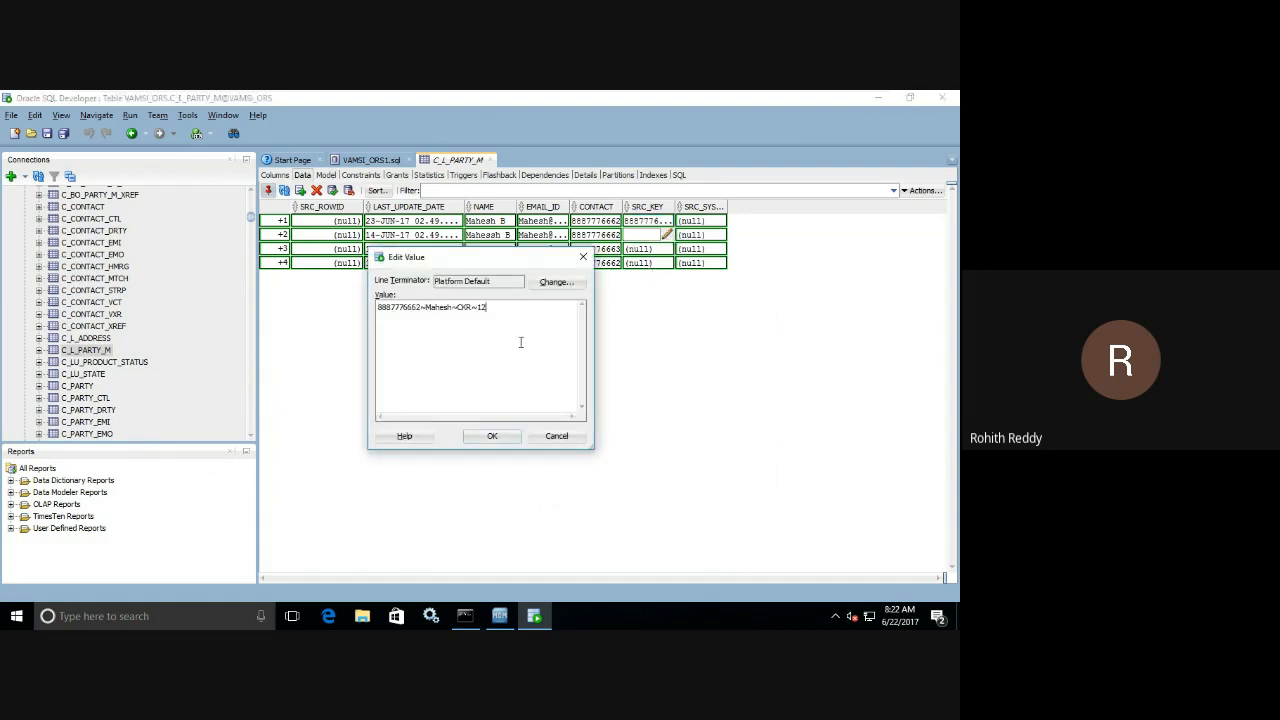
{"action": "left_click", "coordinate": [493, 435]}
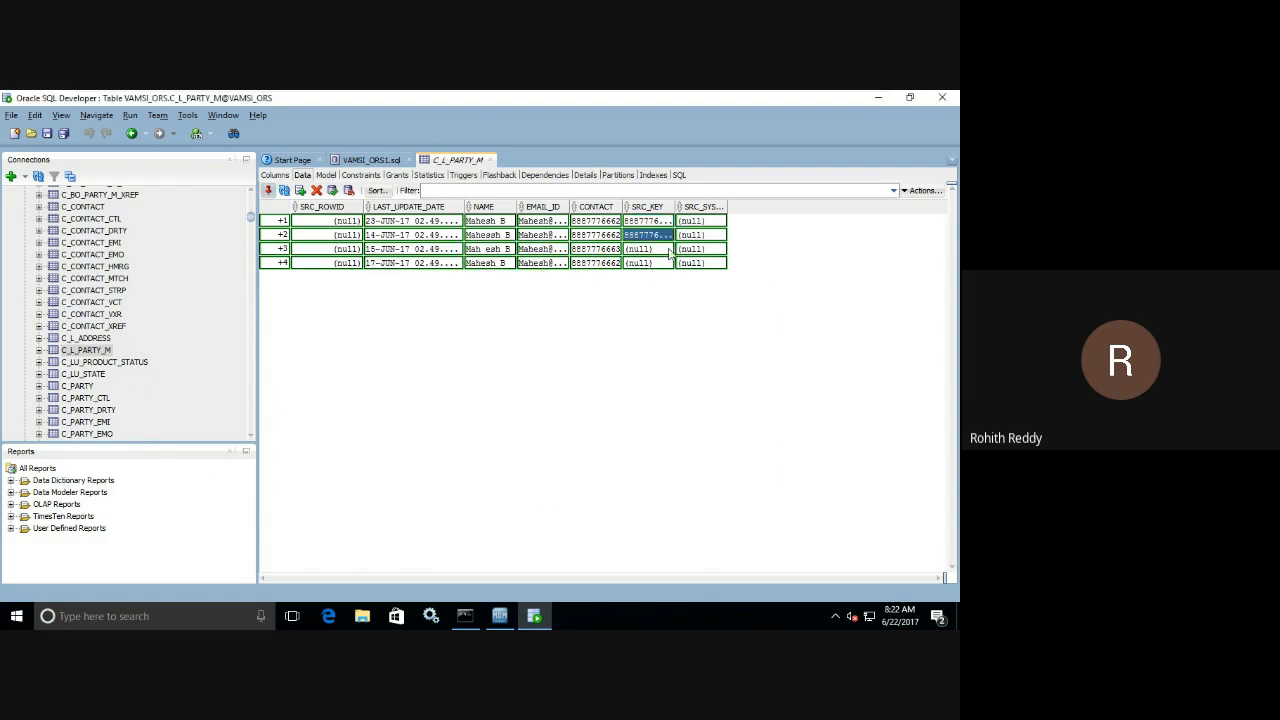
{"action": "left_click", "coordinate": [669, 251]}
{"action": "left_click", "coordinate": [667, 249]}
{"action": "key", "text": "ctrl+v"}
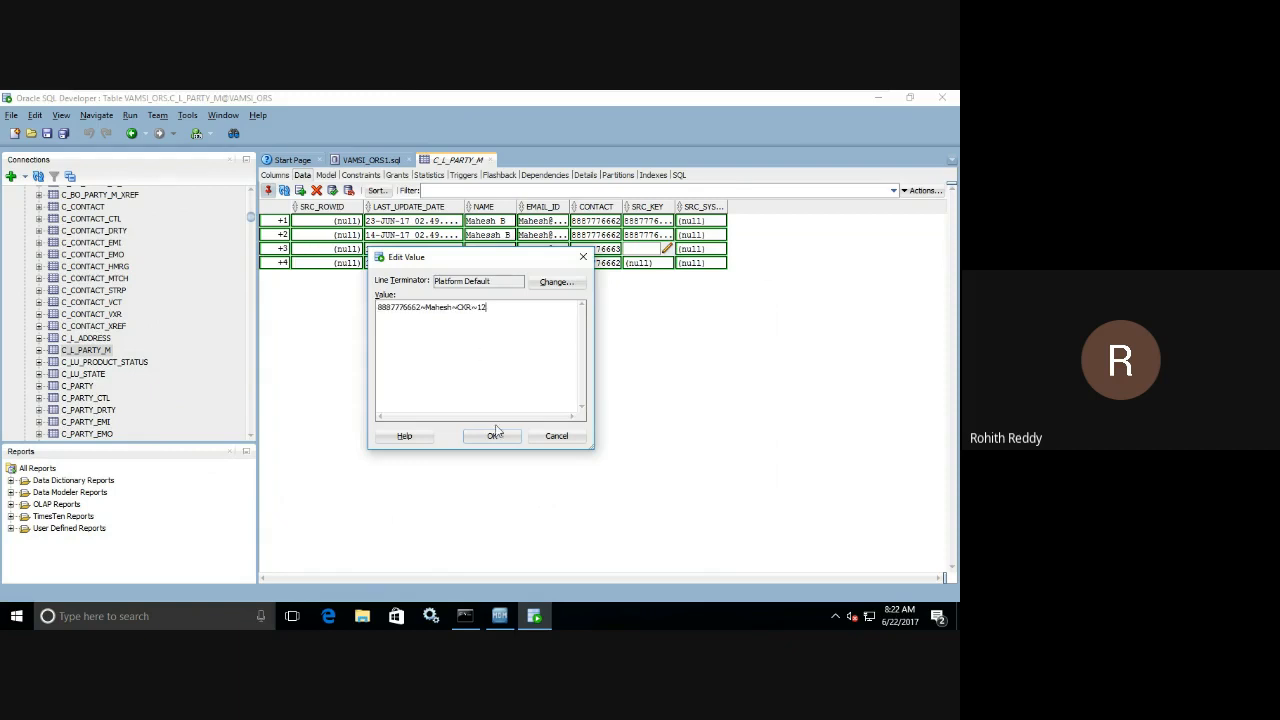
{"action": "left_click", "coordinate": [493, 435]}
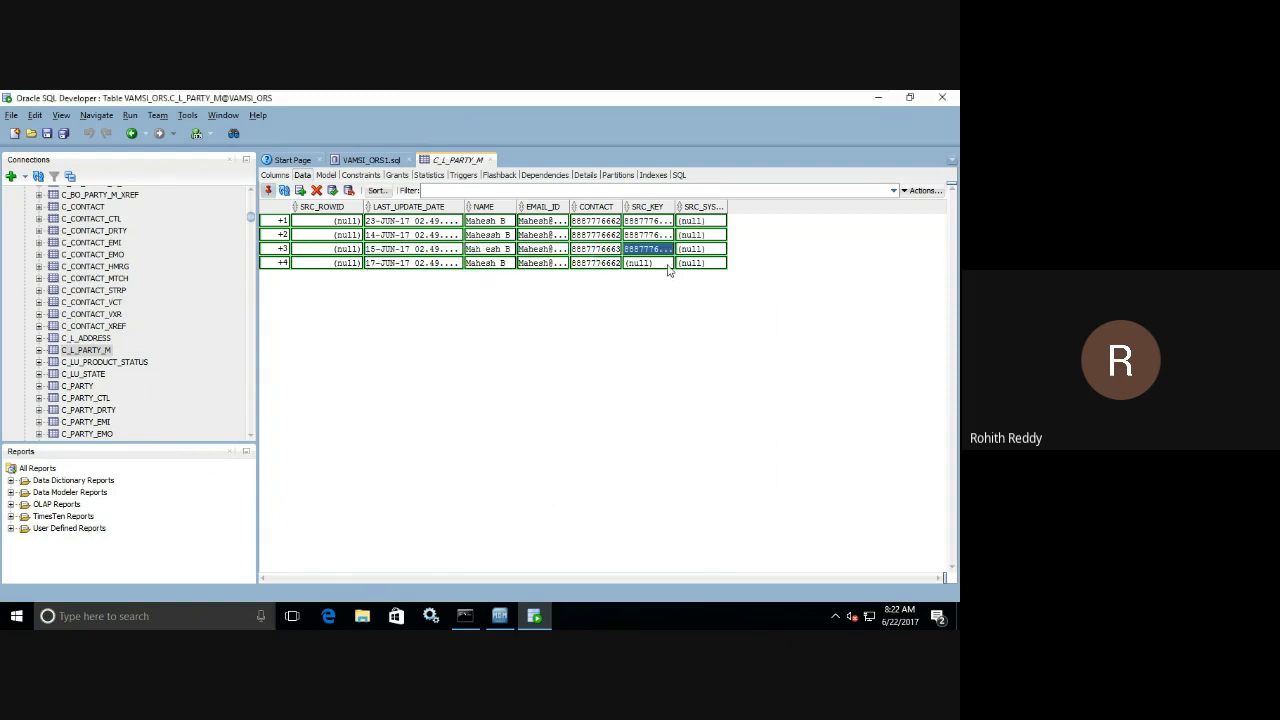
Fill SRC_KEY in the fourth row with the copied key, replacing its CKR part with SFDC.
{"action": "left_click", "coordinate": [668, 263]}
{"action": "left_click", "coordinate": [667, 263]}
{"action": "key", "text": "ctrl+v"}
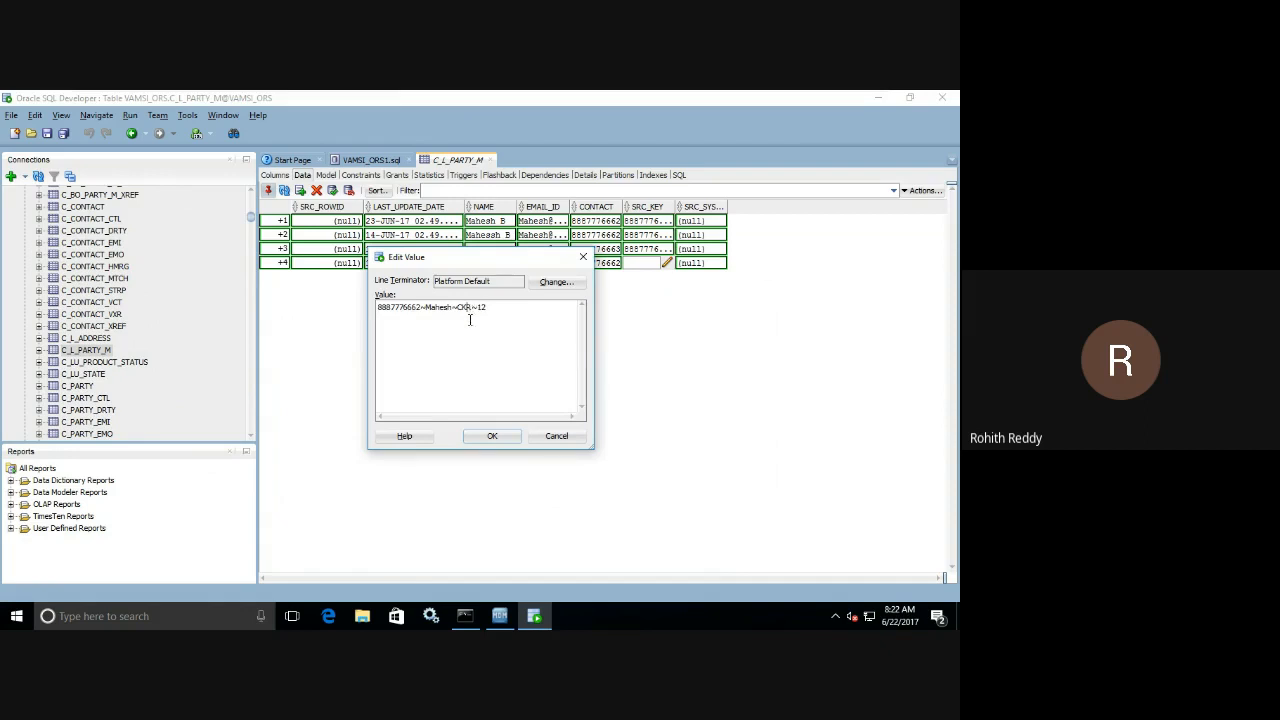
{"action": "key", "text": "BackSpace"}
{"action": "key", "text": "BackSpace"}
{"action": "key", "text": "BackSpace"}
{"action": "type", "text": "SFD"}
{"action": "left_click", "coordinate": [498, 438]}
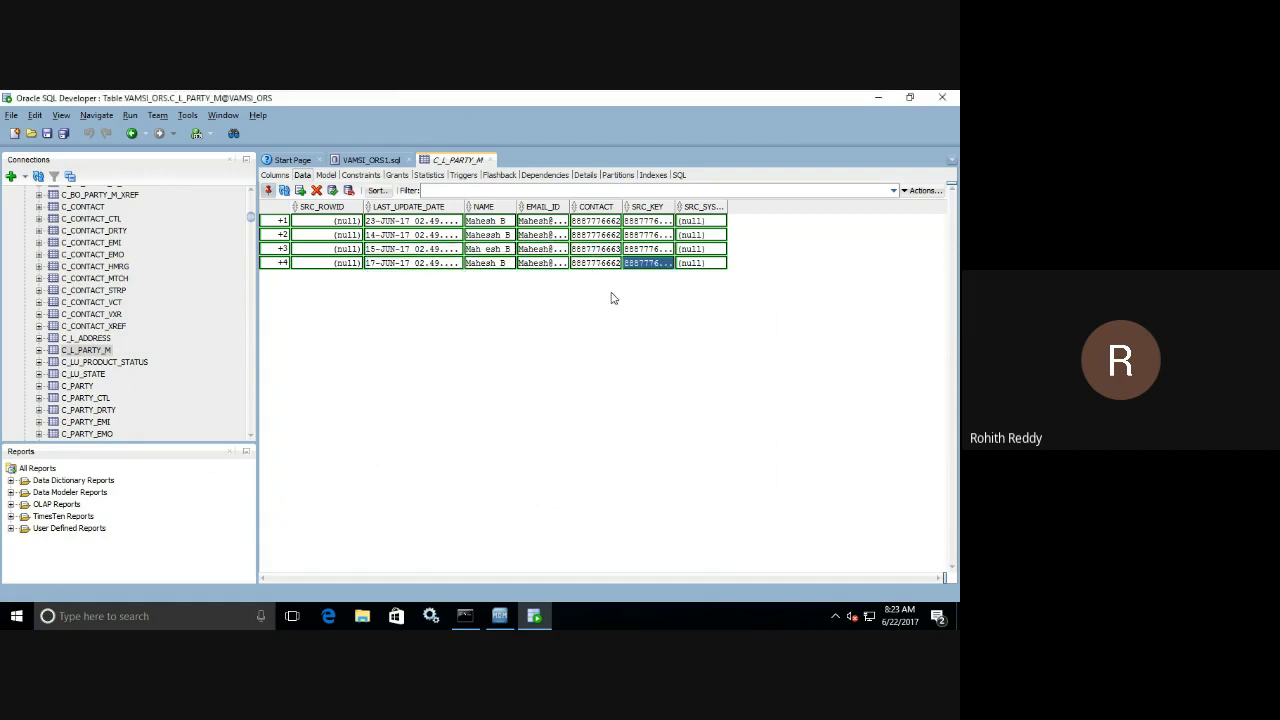
Review the full SRC_KEY value of the first row without changing it.
{"action": "double_click", "coordinate": [670, 220]}
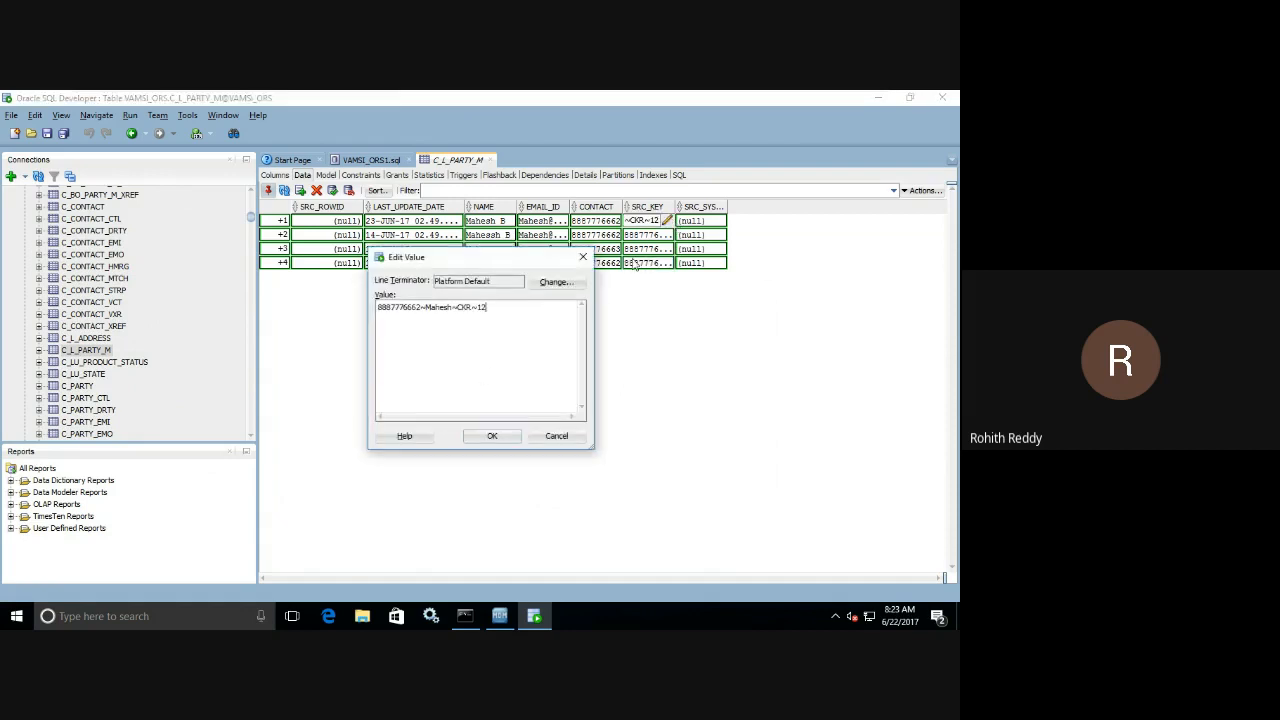
{"action": "left_click", "coordinate": [492, 436]}
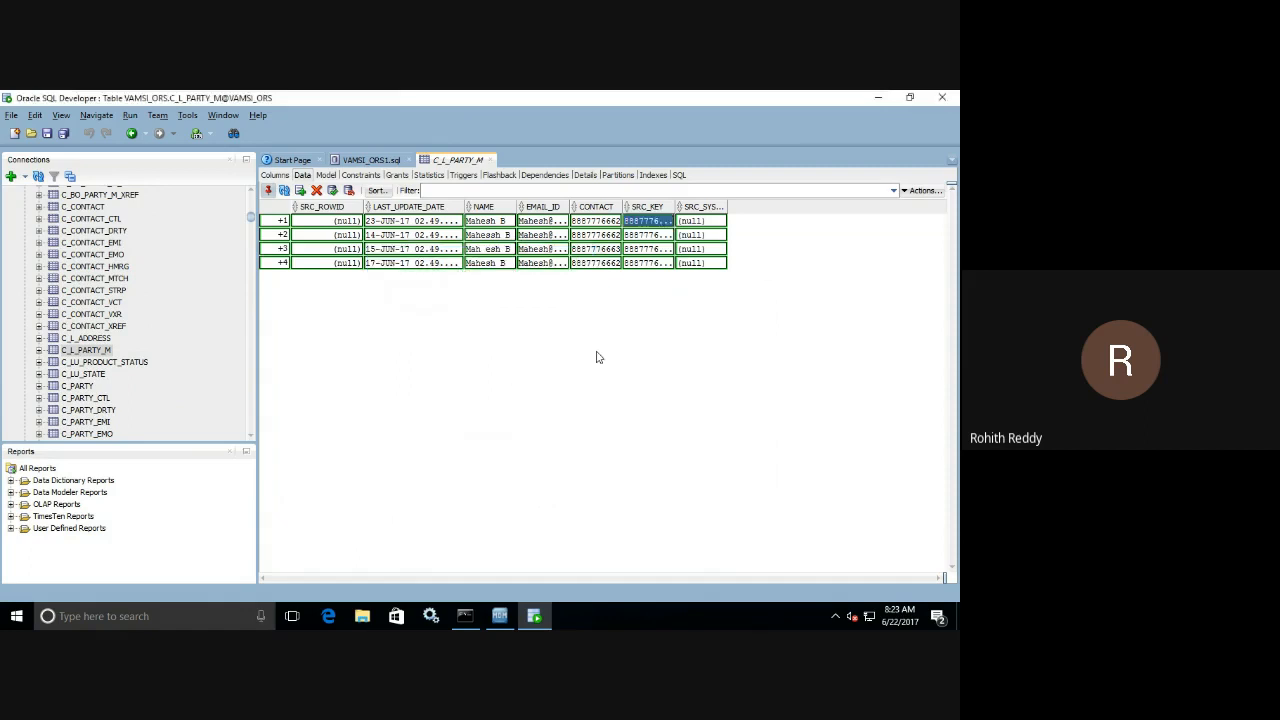
{"action": "left_click", "coordinate": [671, 239]}
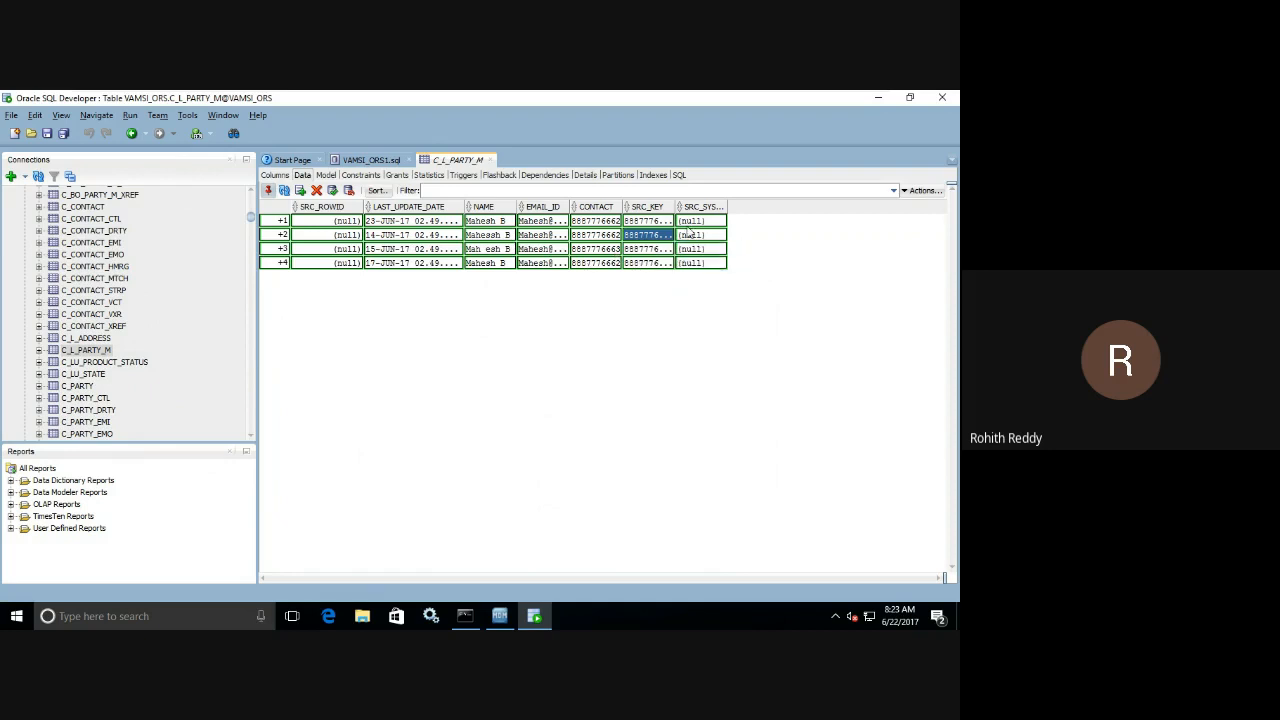
Set the source system to CKR in the first three rows and to SFDC in the fourth row.
{"action": "double_click", "coordinate": [718, 221]}
{"action": "left_click", "coordinate": [719, 221]}
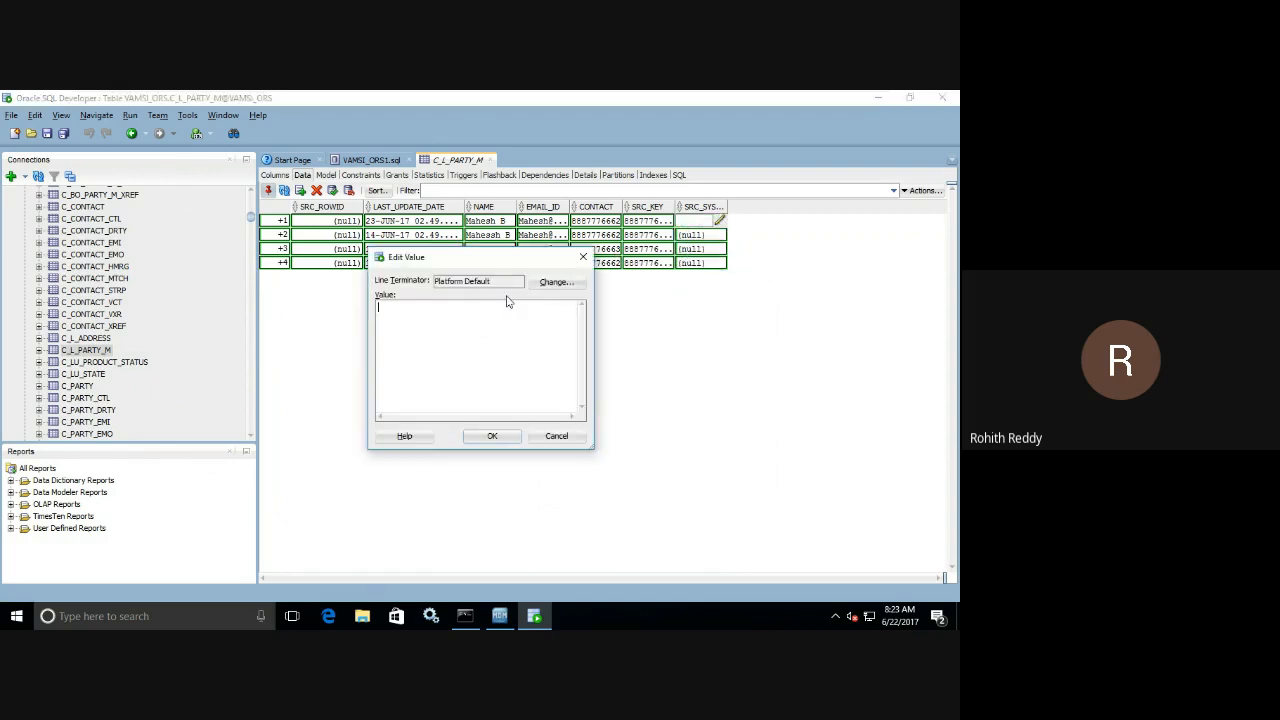
{"action": "type", "text": "CKR"}
{"action": "left_click", "coordinate": [492, 436]}
{"action": "double_click", "coordinate": [691, 236]}
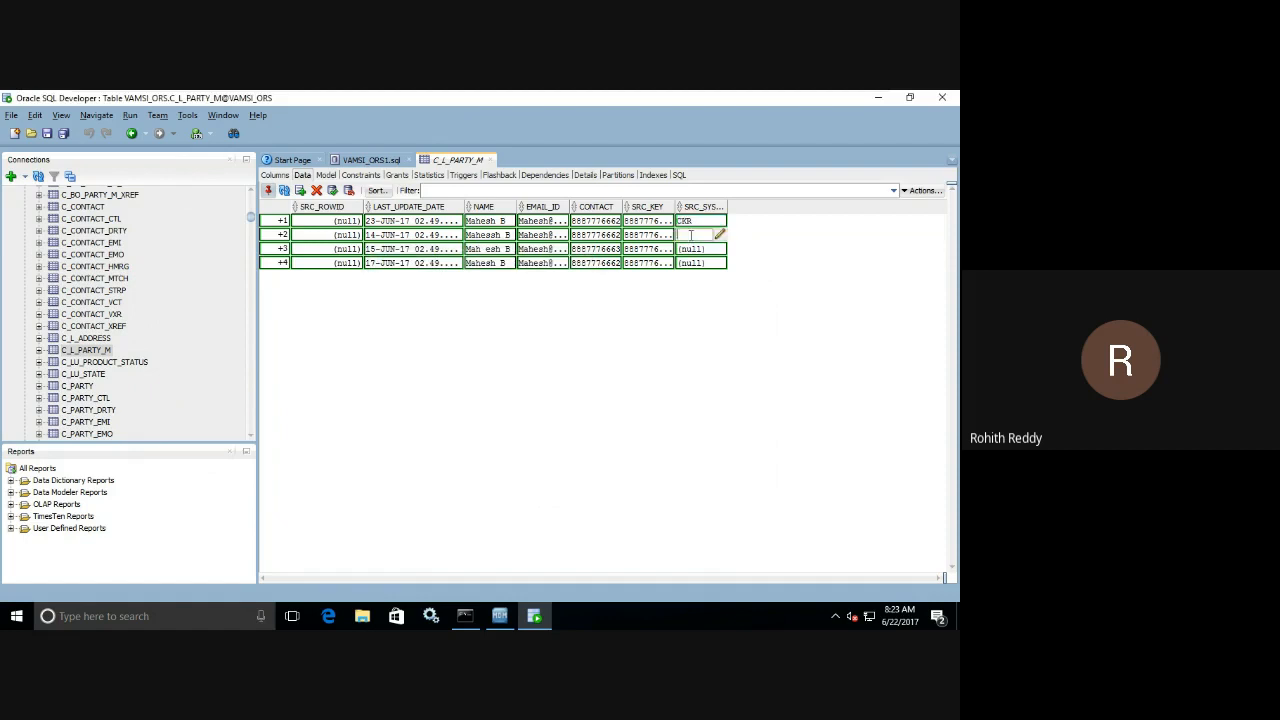
{"action": "type", "text": "CKR"}
{"action": "double_click", "coordinate": [691, 249]}
{"action": "type", "text": "CKR"}
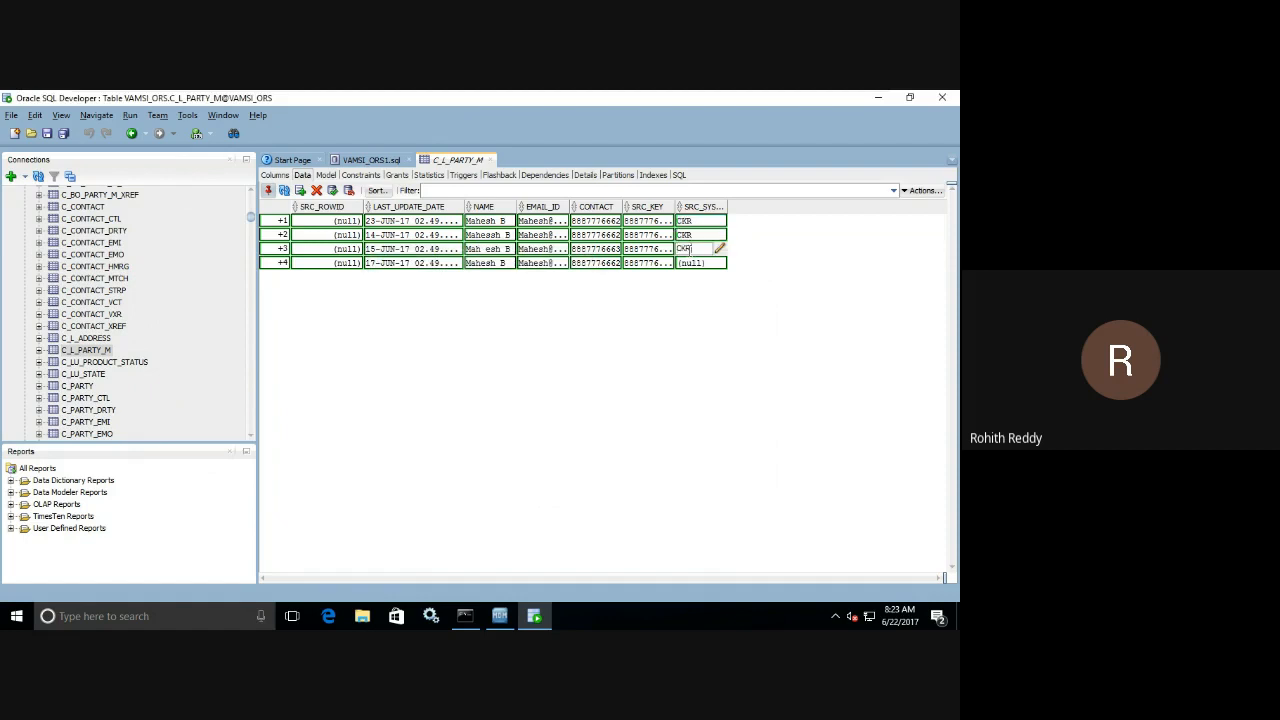
{"action": "double_click", "coordinate": [693, 262]}
{"action": "type", "text": "SFDC"}
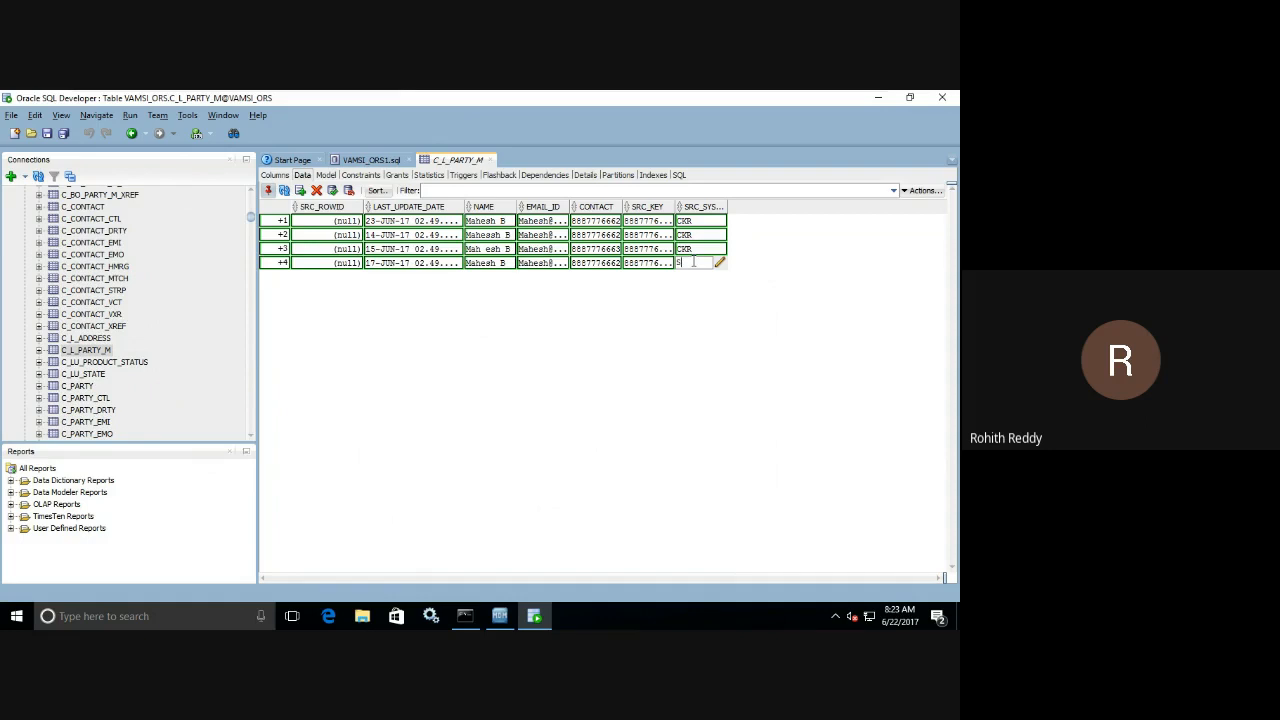
{"action": "left_click", "coordinate": [715, 315]}
Widen the SRC_KEY and EMAIL_ID columns to show full values, and commit the four new rows to C_L_PARTY_M.
{"action": "left_click", "coordinate": [722, 206]}
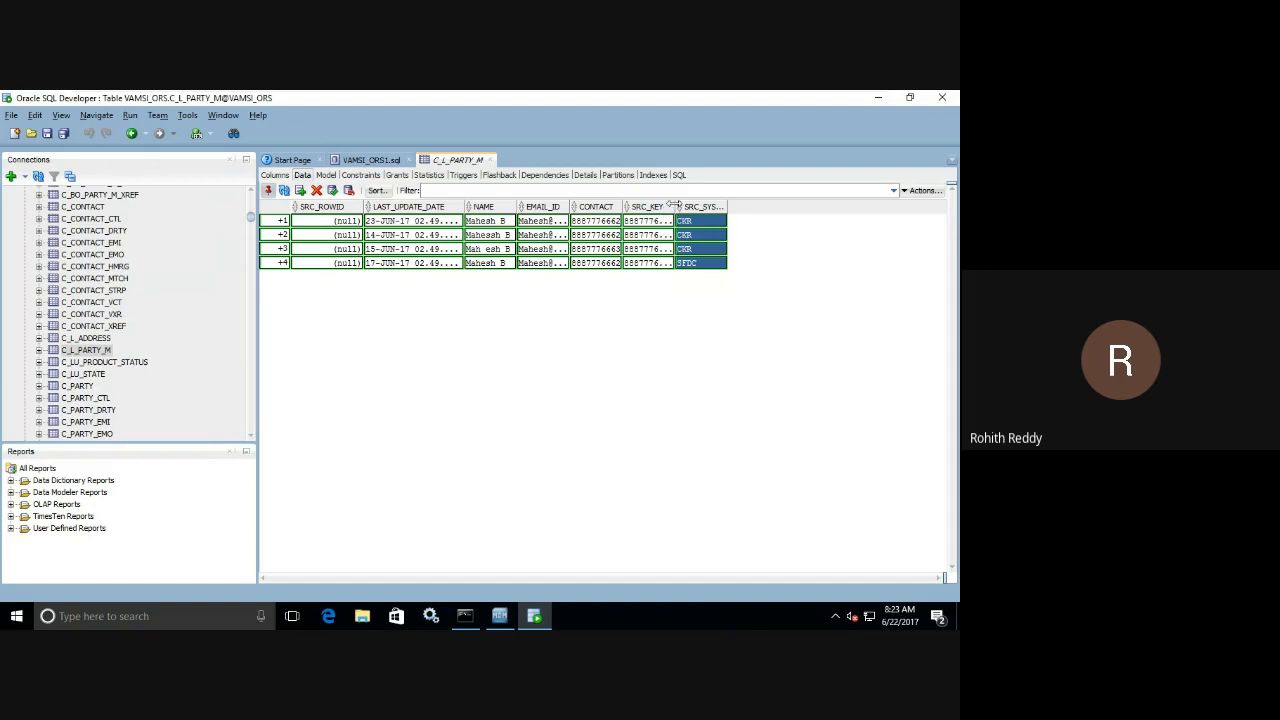
{"action": "left_click_drag", "start_coordinate": [674, 204], "coordinate": [763, 201]}
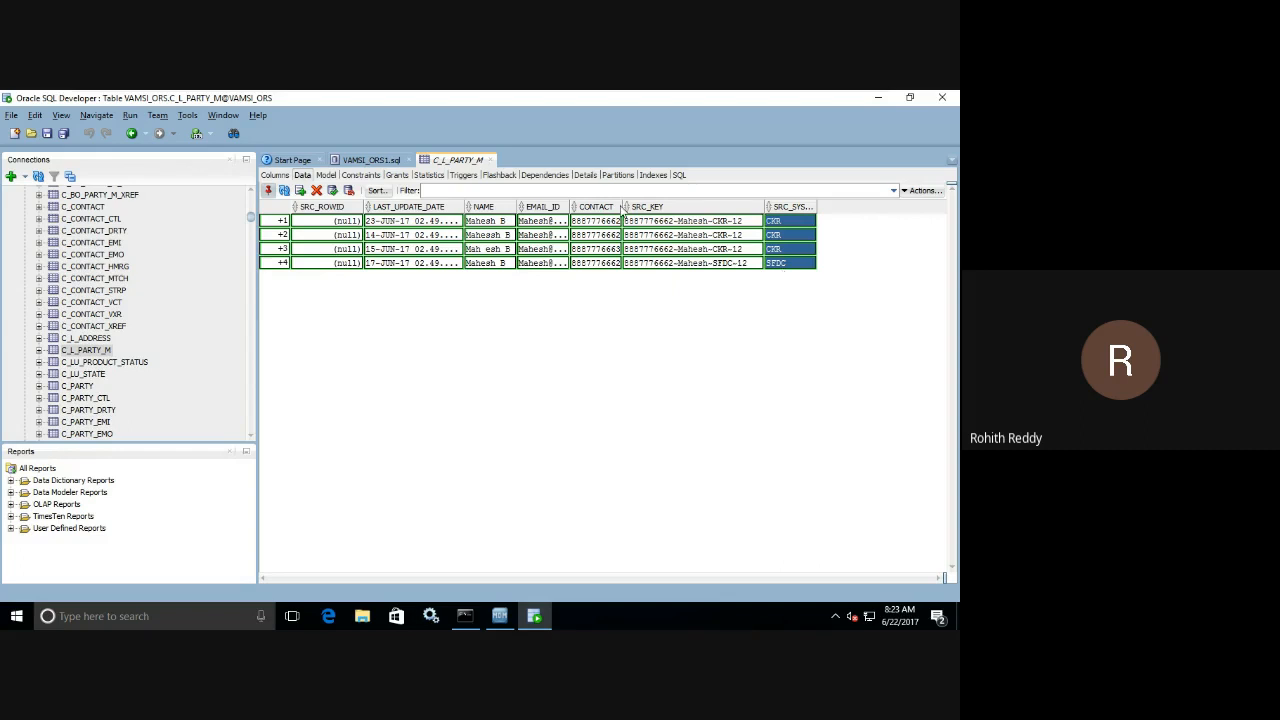
{"action": "left_click_drag", "start_coordinate": [569, 206], "coordinate": [606, 206]}
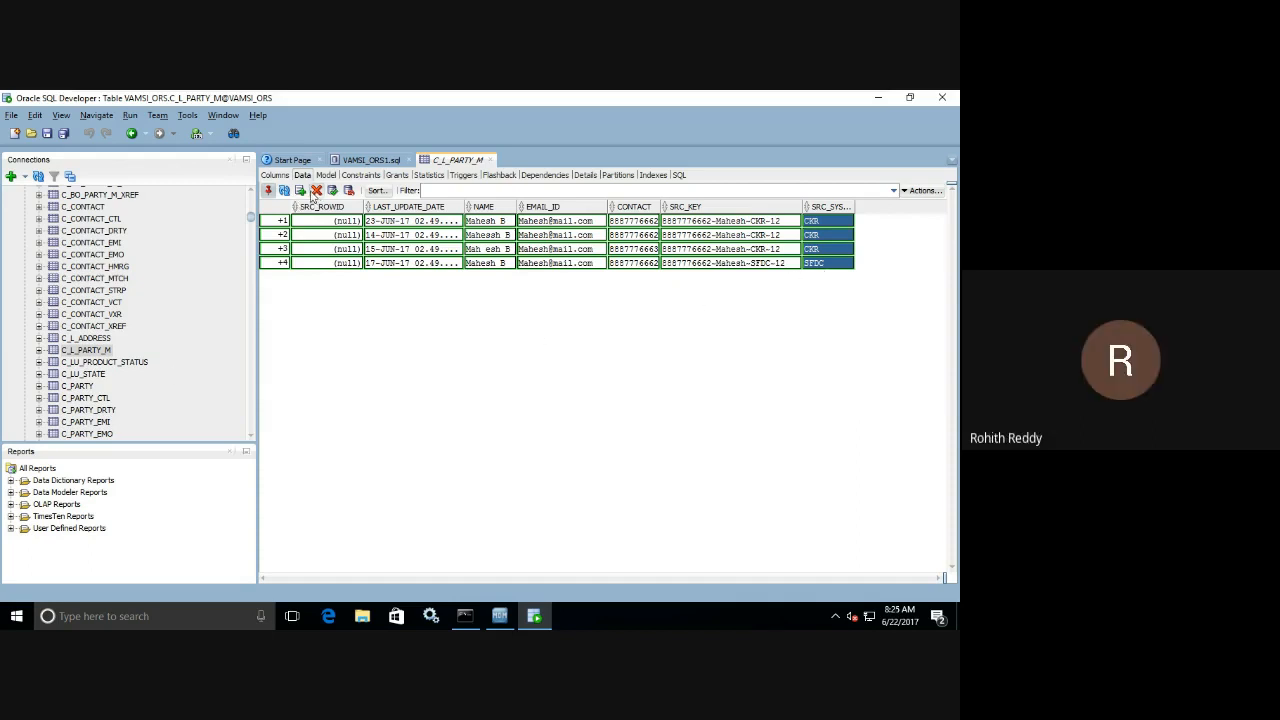
{"action": "left_click", "coordinate": [332, 190]}
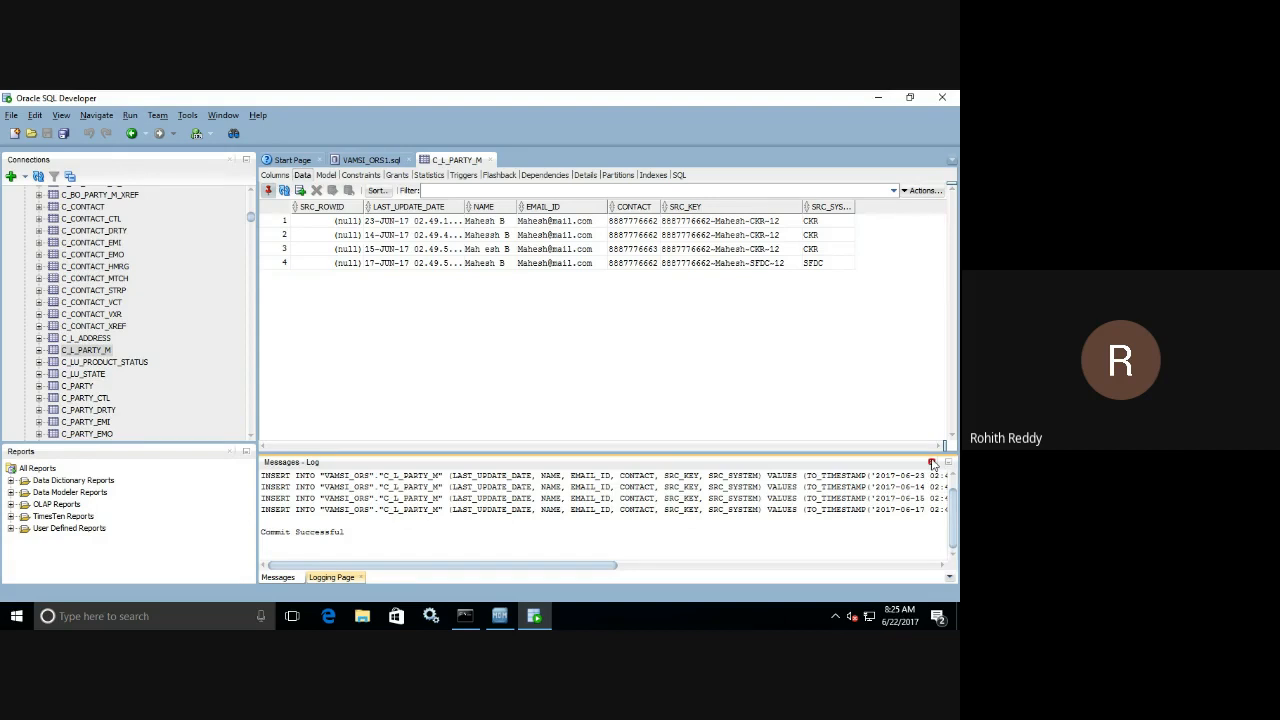
{"action": "left_click", "coordinate": [932, 462]}
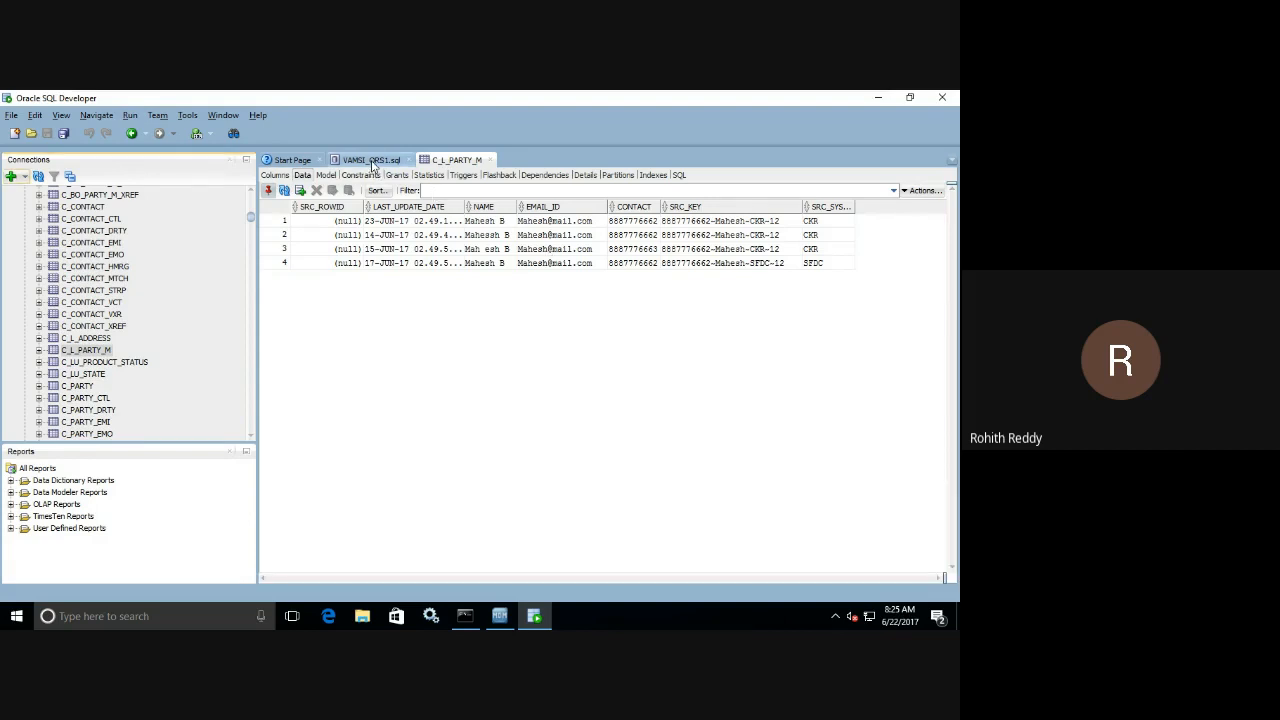
In the VAMSI_ORS1.sql worksheet, replace the C_REPOS_COLUMN and C_REPOS_SYSTEM queries with "select * from C_L_PARTY_M;" and run it.
{"action": "left_click", "coordinate": [372, 161]}
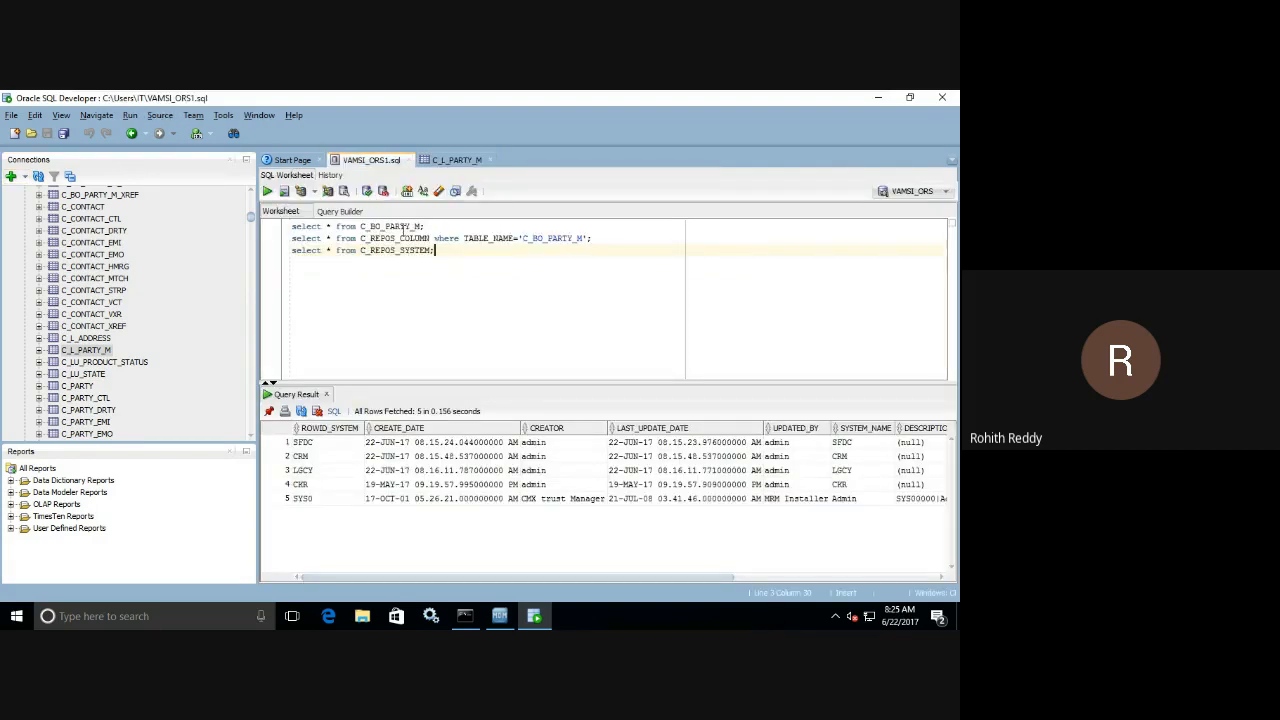
{"action": "left_click_drag", "start_coordinate": [443, 252], "coordinate": [361, 238]}
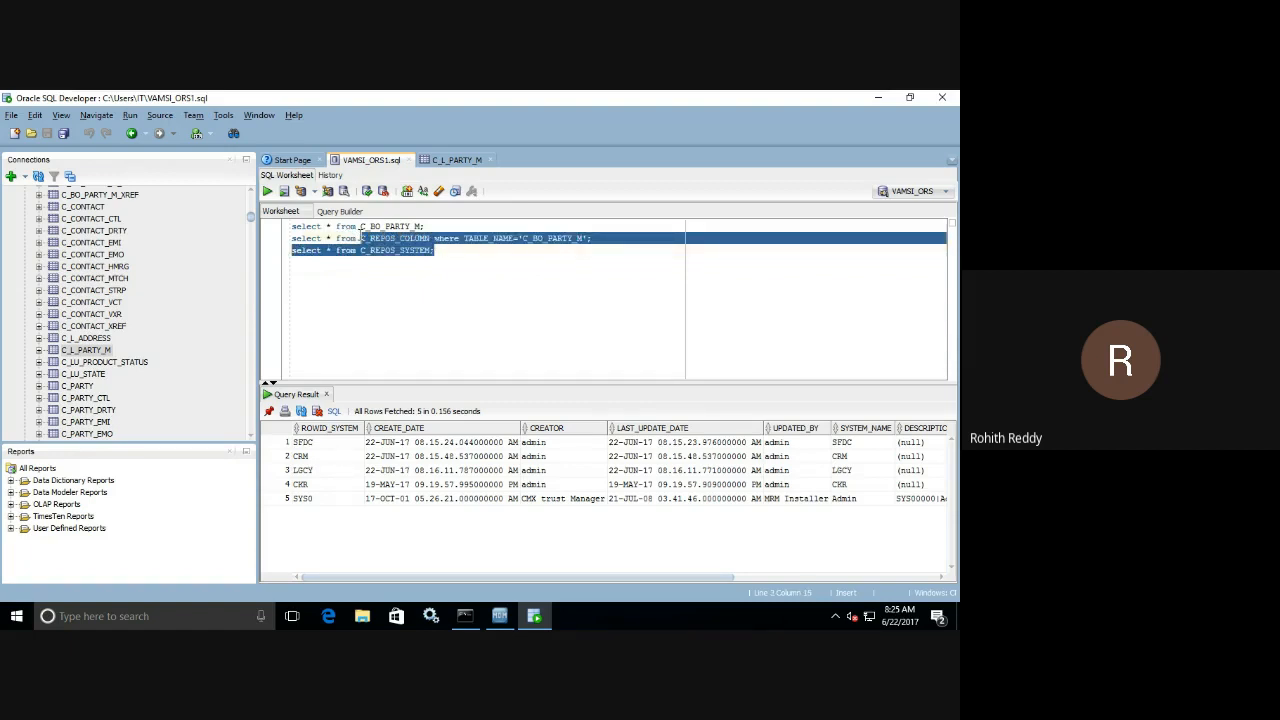
{"action": "key", "text": "BackSpace"}
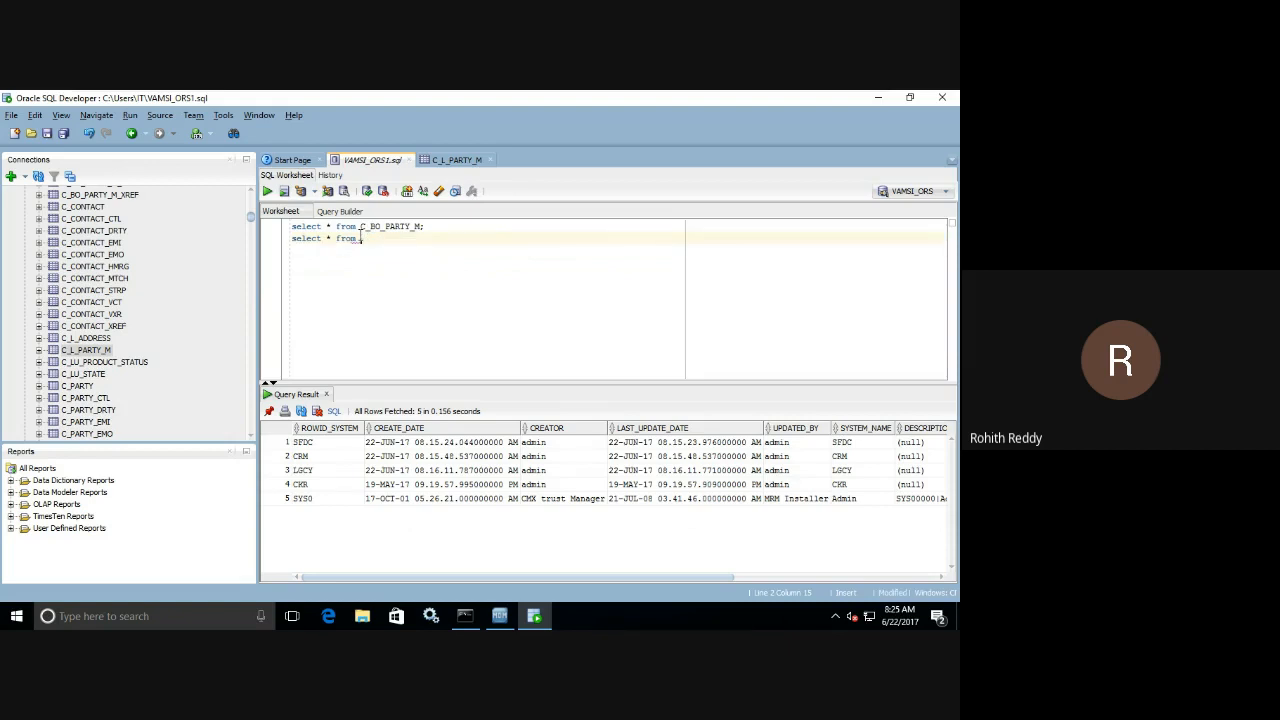
{"action": "type", "text": "C_L_PARTY_M;"}
{"action": "key", "text": "shift+Home"}
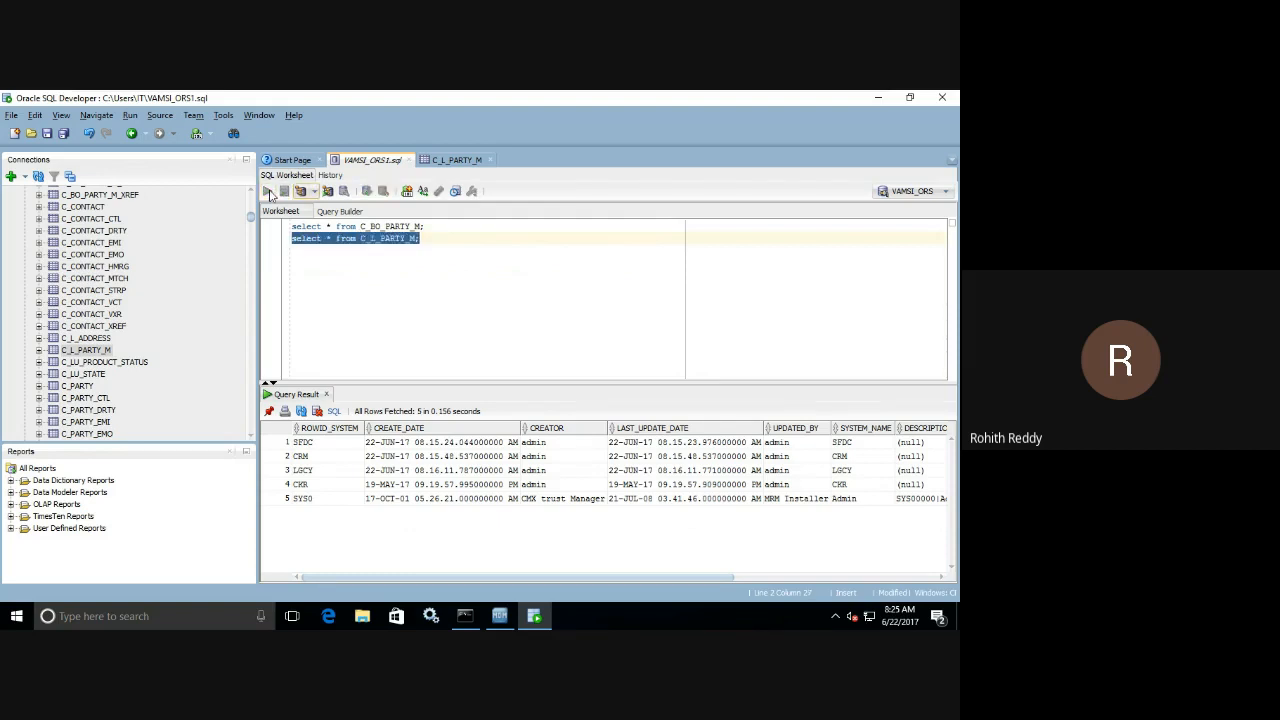
{"action": "left_click", "coordinate": [268, 191]}
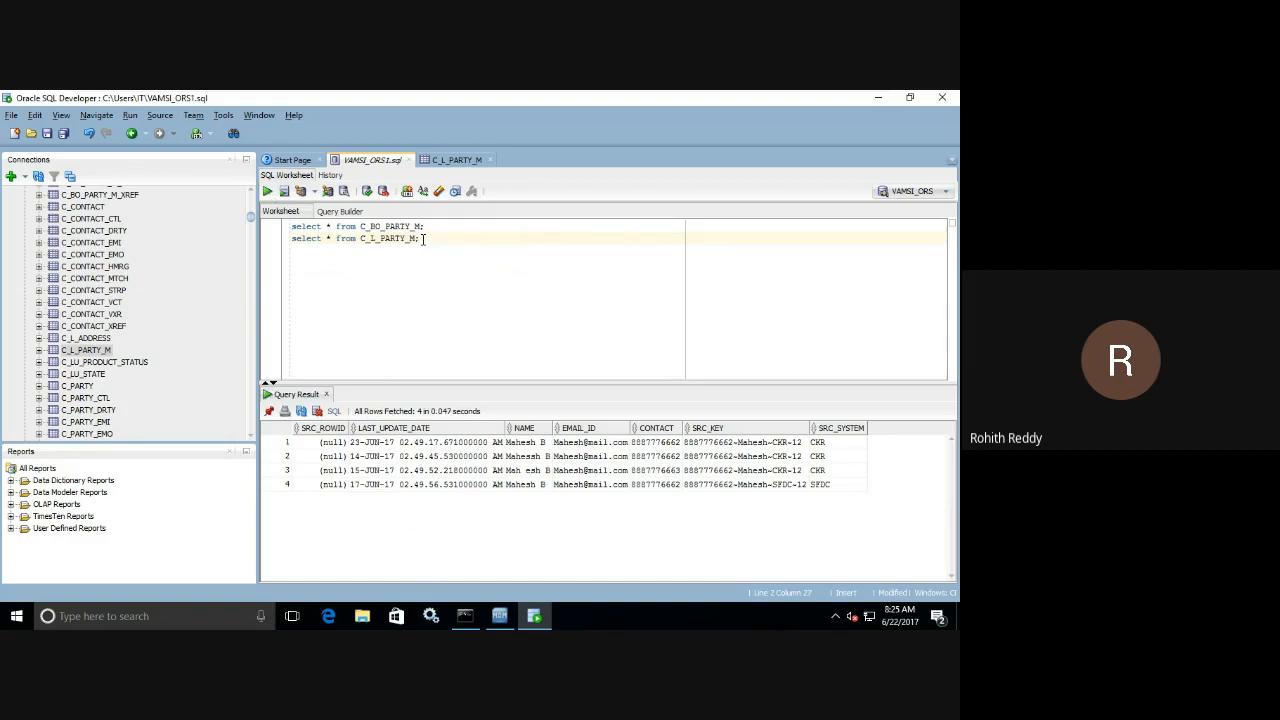
Duplicate the landing table query on a third line, change its table to C_S_PARTY_M, and run it.
{"action": "left_click_drag", "start_coordinate": [424, 240], "coordinate": [291, 242]}
{"action": "key", "text": "ctrl+c"}
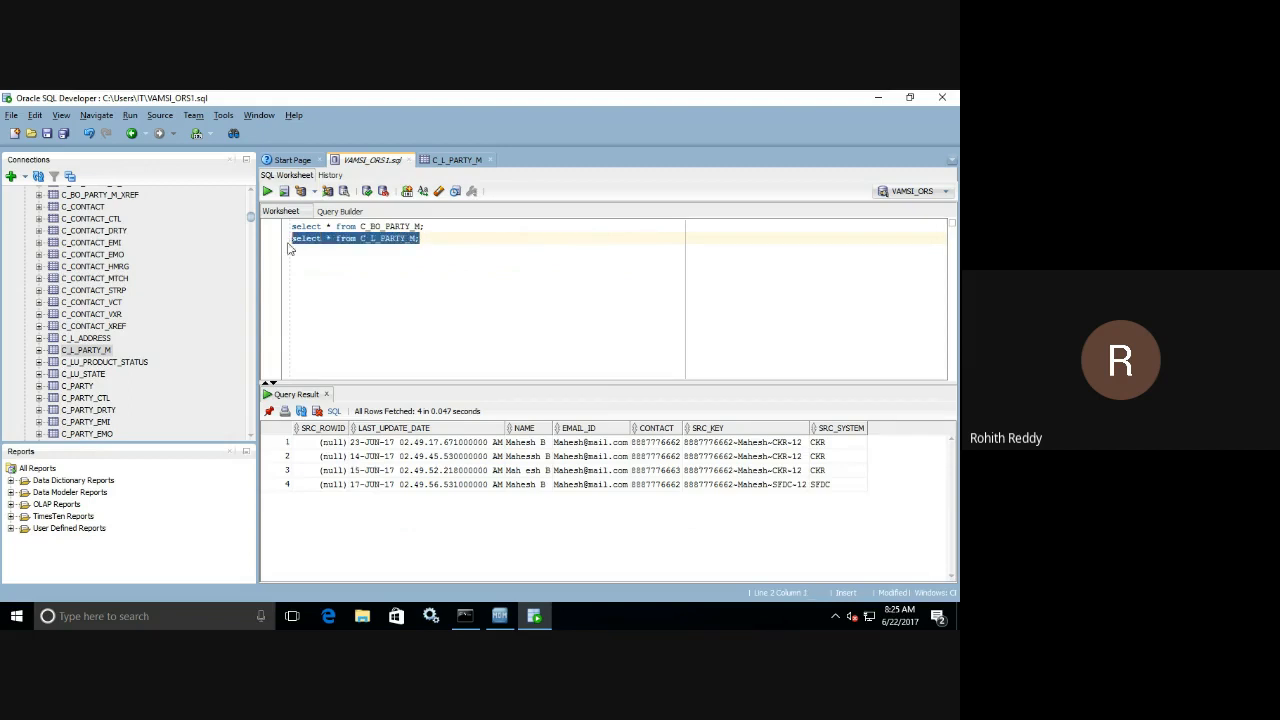
{"action": "left_click", "coordinate": [433, 249]}
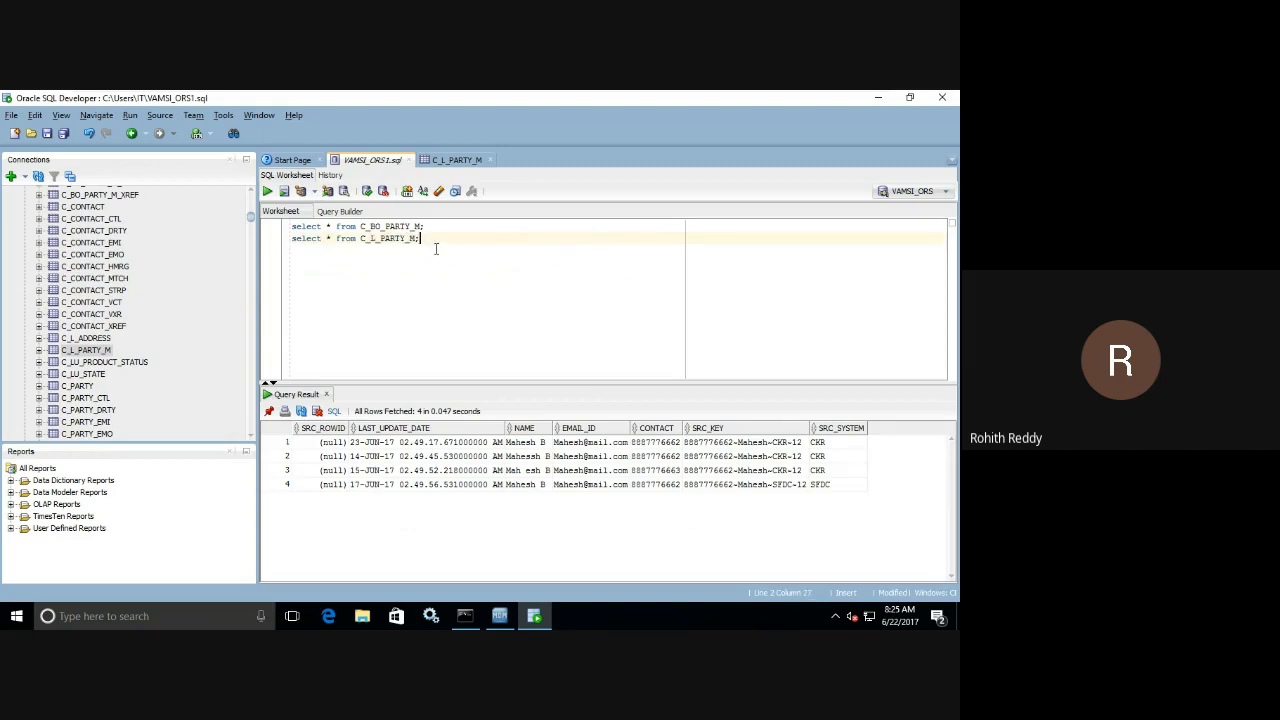
{"action": "key", "text": "Return"}
{"action": "key", "text": "ctrl+v"}
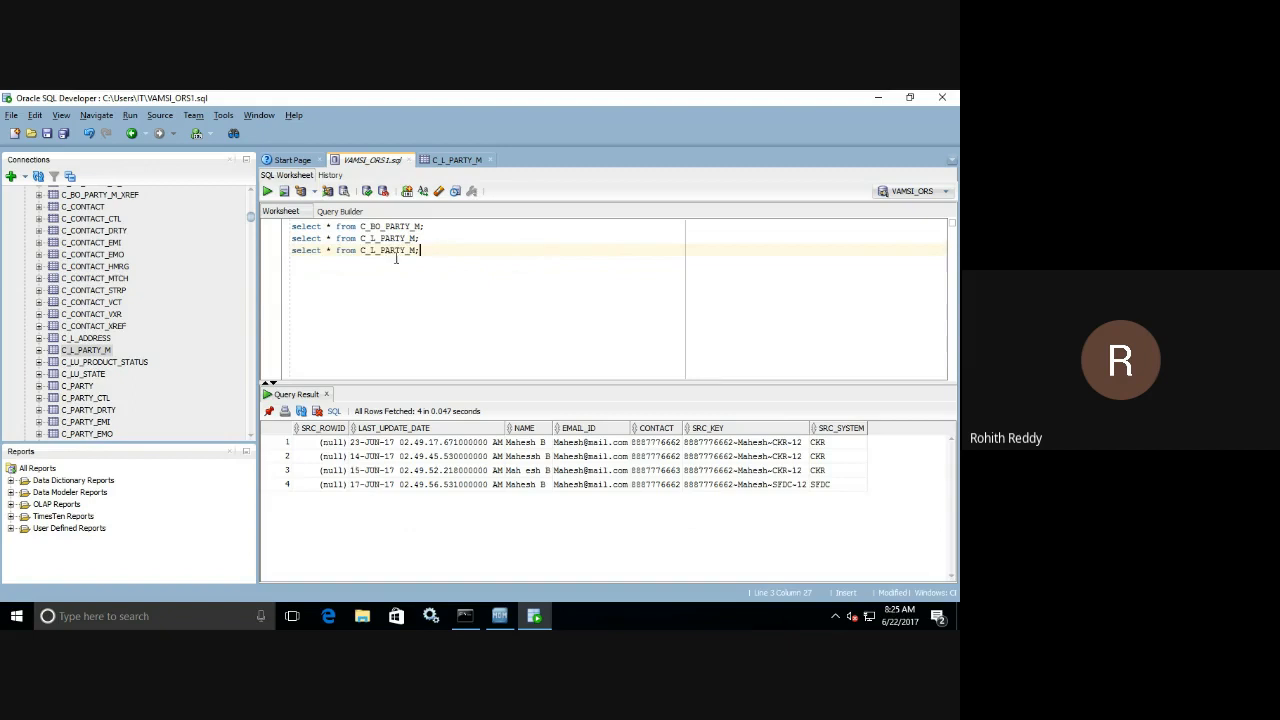
{"action": "key", "text": "BackSpace"}
{"action": "type", "text": "S"}
{"action": "left_click", "coordinate": [267, 193]}
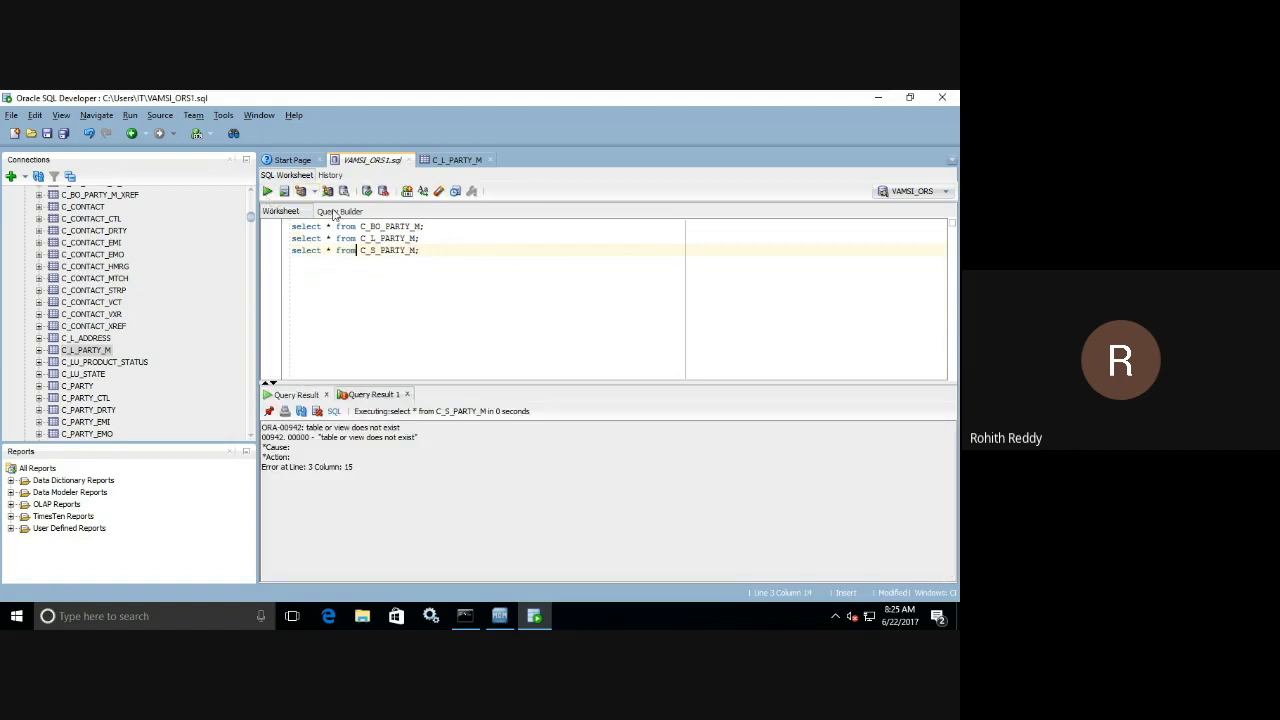
Look up the party staging table among the schema's tables and change the third query's table to C_S_CKR_PARTY_M.
{"action": "left_click", "coordinate": [356, 250]}
{"action": "left_click_drag", "start_coordinate": [251, 219], "coordinate": [244, 420]}
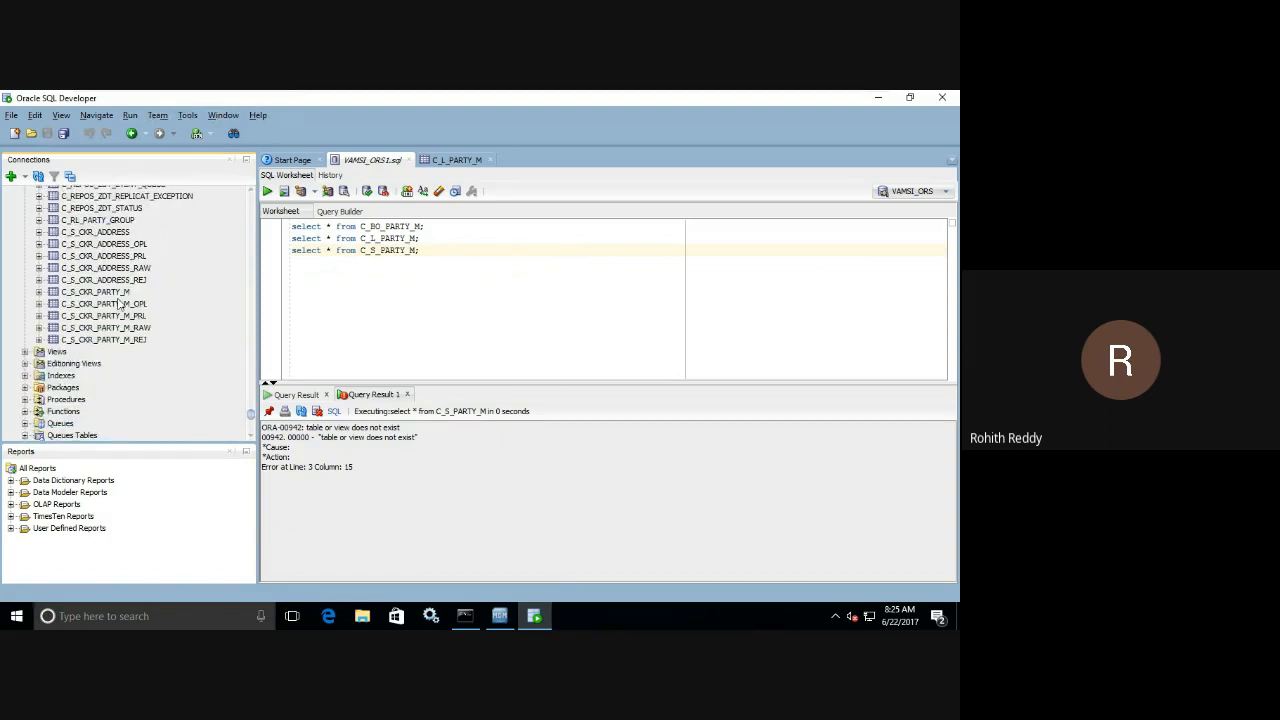
{"action": "left_click", "coordinate": [383, 255]}
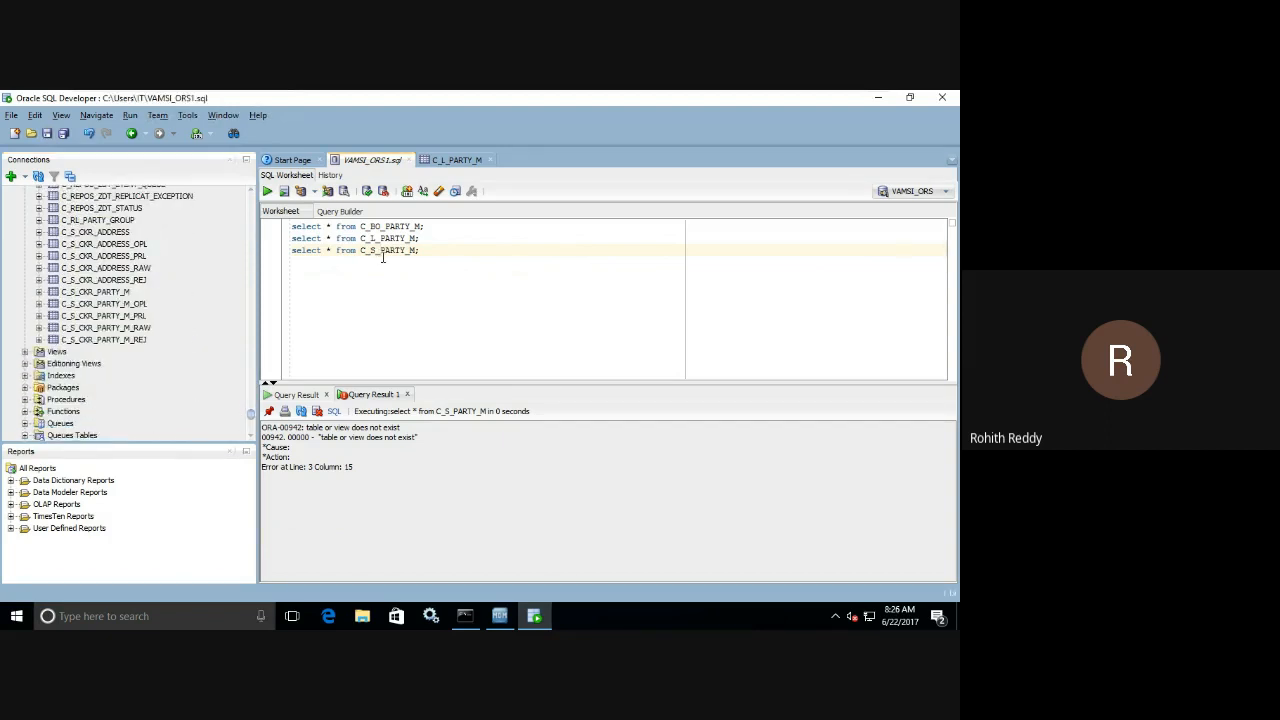
{"action": "type", "text": "CKR_"}
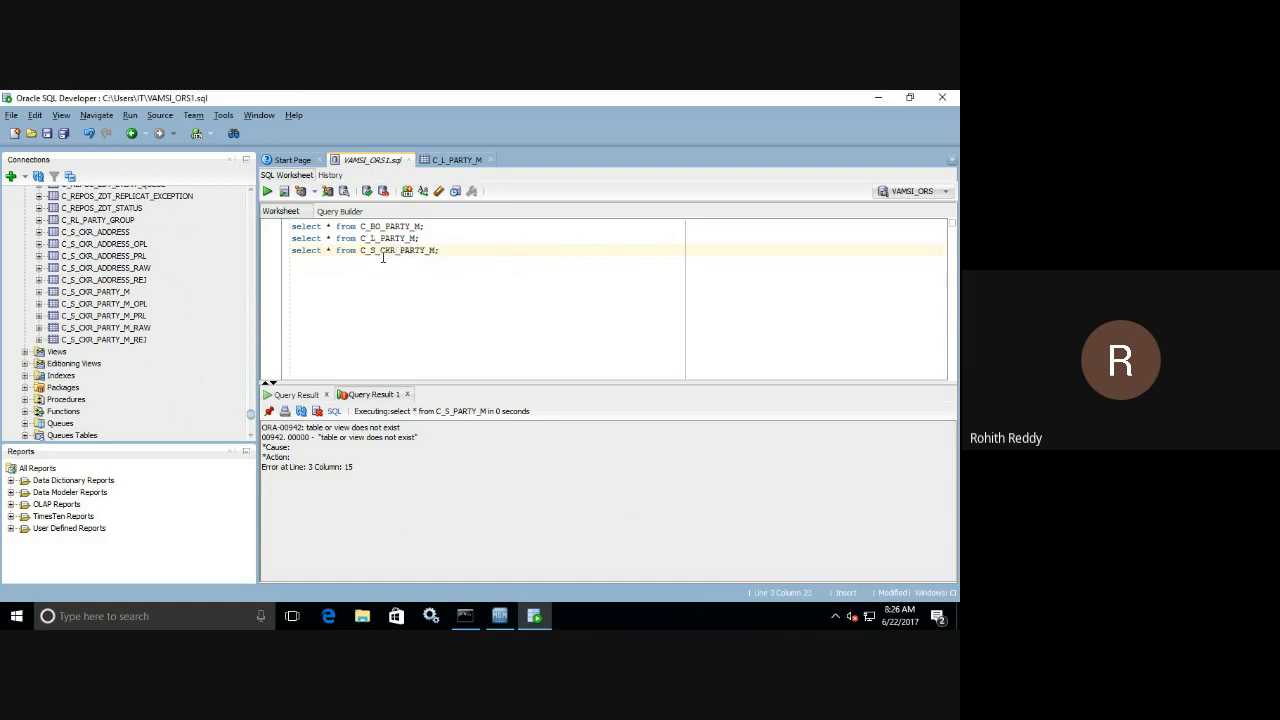
Run the C_S_CKR_PARTY_M query, duplicate it on a fourth line with the table changed to C_S_CKR_PARTY_M_REJ, and run that query.
{"action": "left_click", "coordinate": [267, 191]}
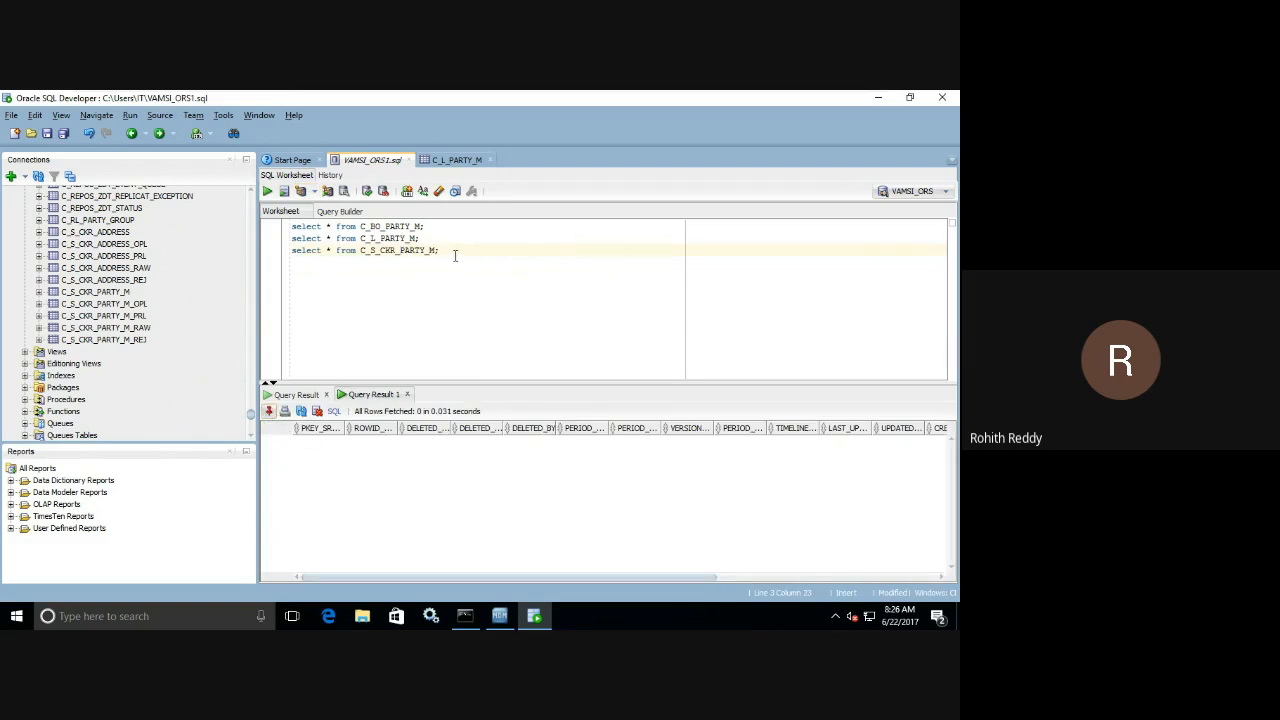
{"action": "left_click_drag", "start_coordinate": [455, 252], "coordinate": [292, 250]}
{"action": "key", "text": "ctrl+c"}
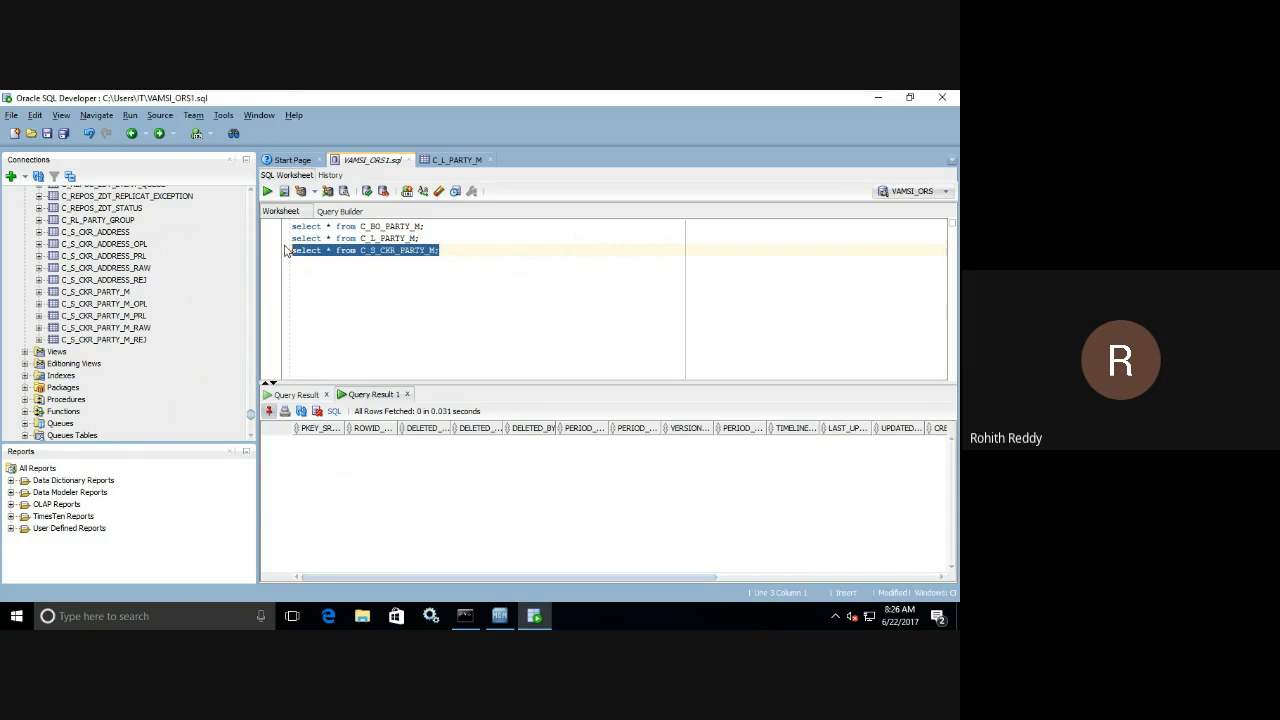
{"action": "left_click", "coordinate": [518, 253]}
{"action": "key", "text": "Return"}
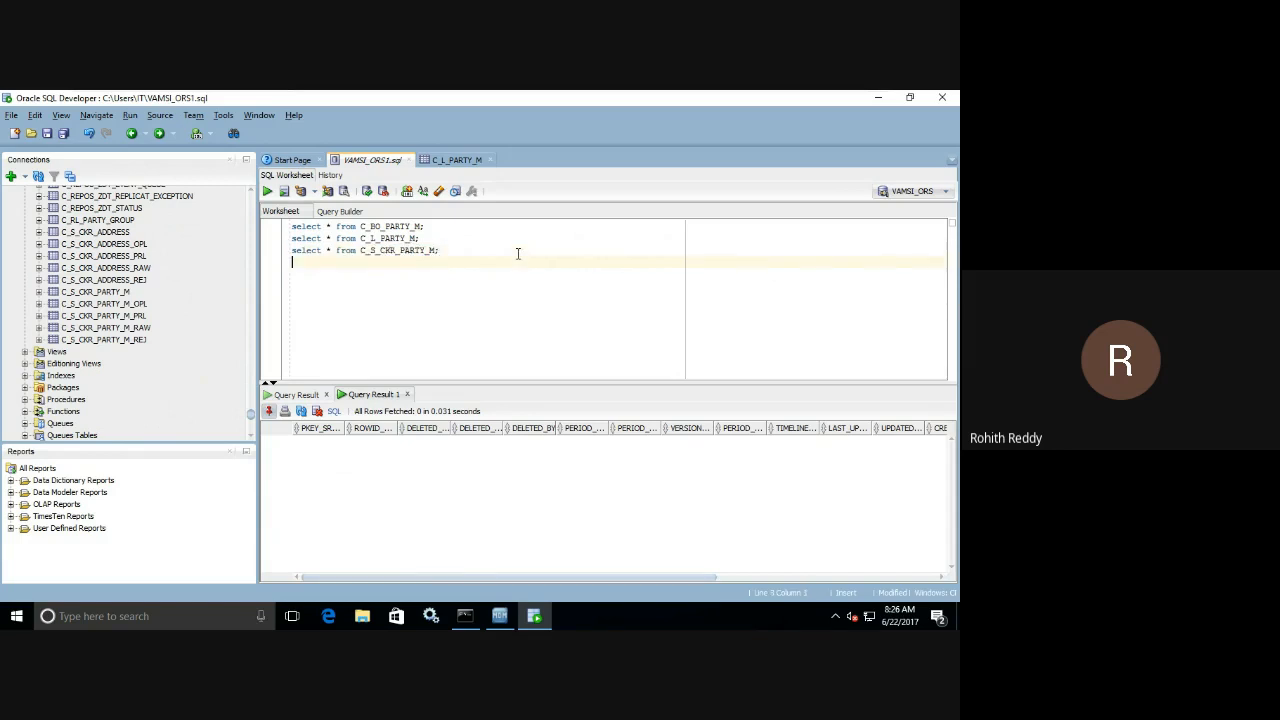
{"action": "key", "text": "ctrl+v"}
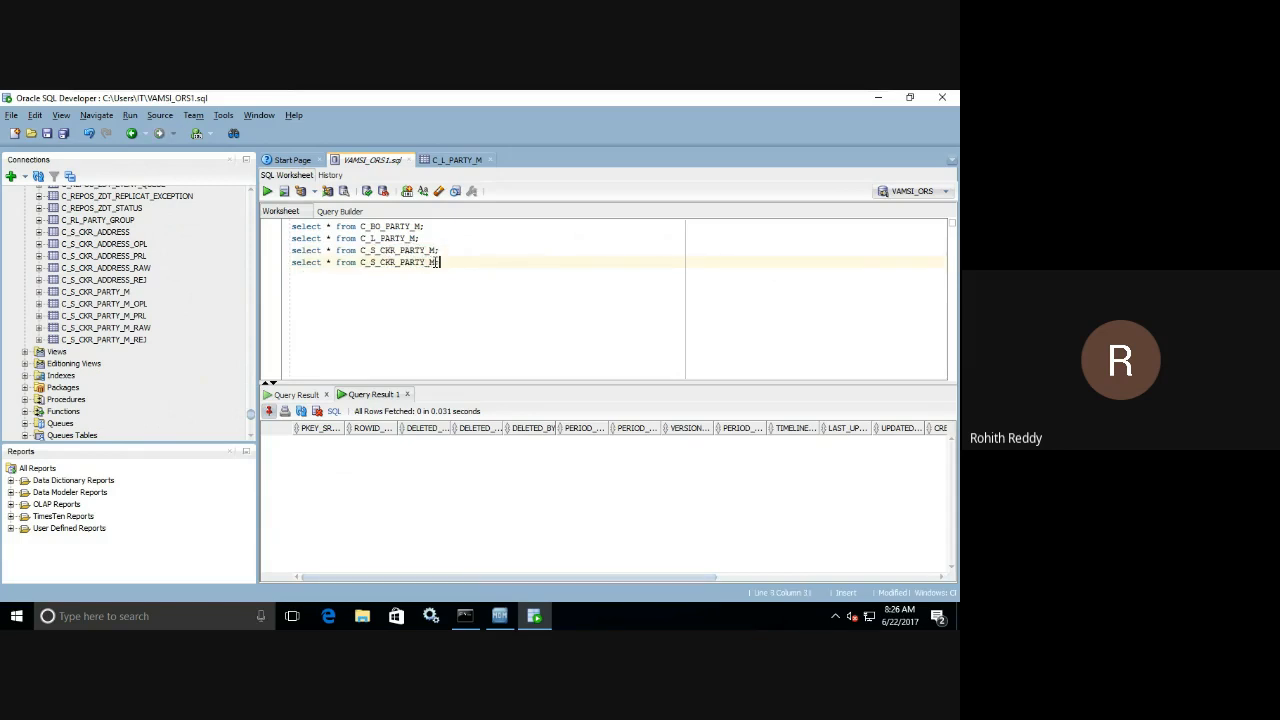
{"action": "key", "text": "BackSpace"}
{"action": "type", "text": "_REJ"}
{"action": "type", "text": ";"}
{"action": "left_click", "coordinate": [268, 193]}
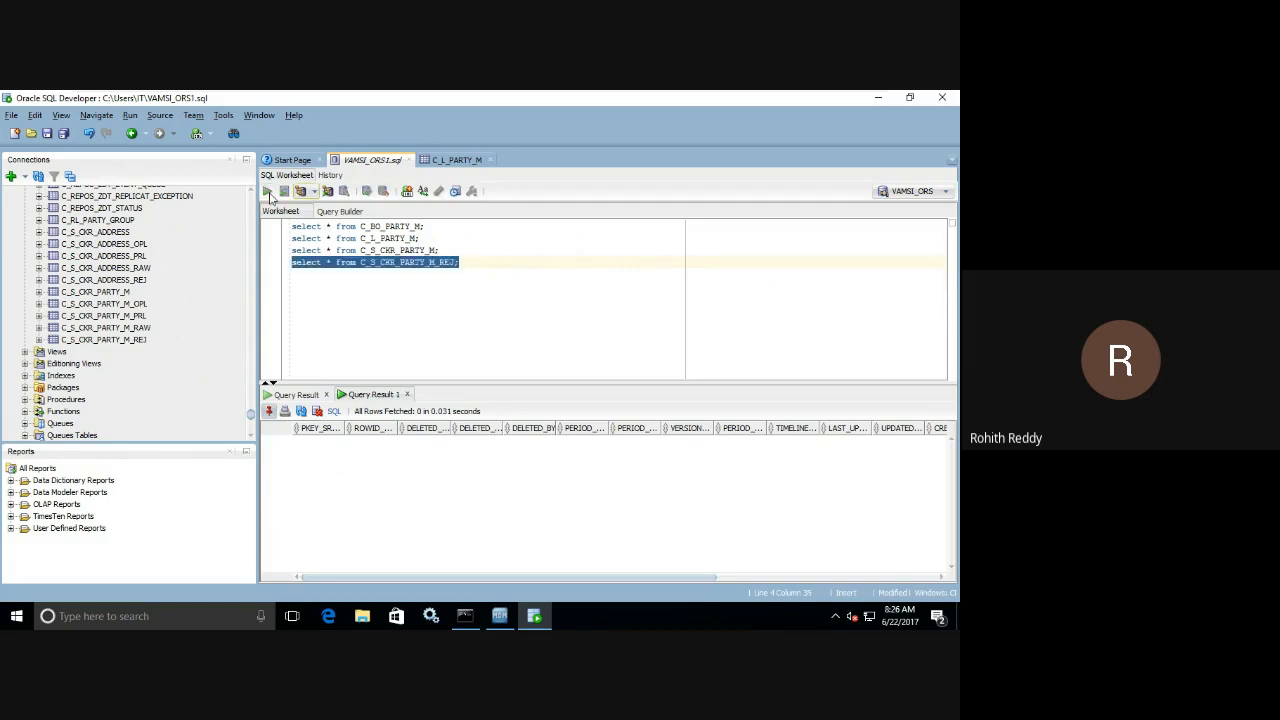
In the MDM Hub Console, preserve an audit trail in Stage CKR Party M's raw table for 2 loads and save.
{"action": "left_click", "coordinate": [499, 616]}
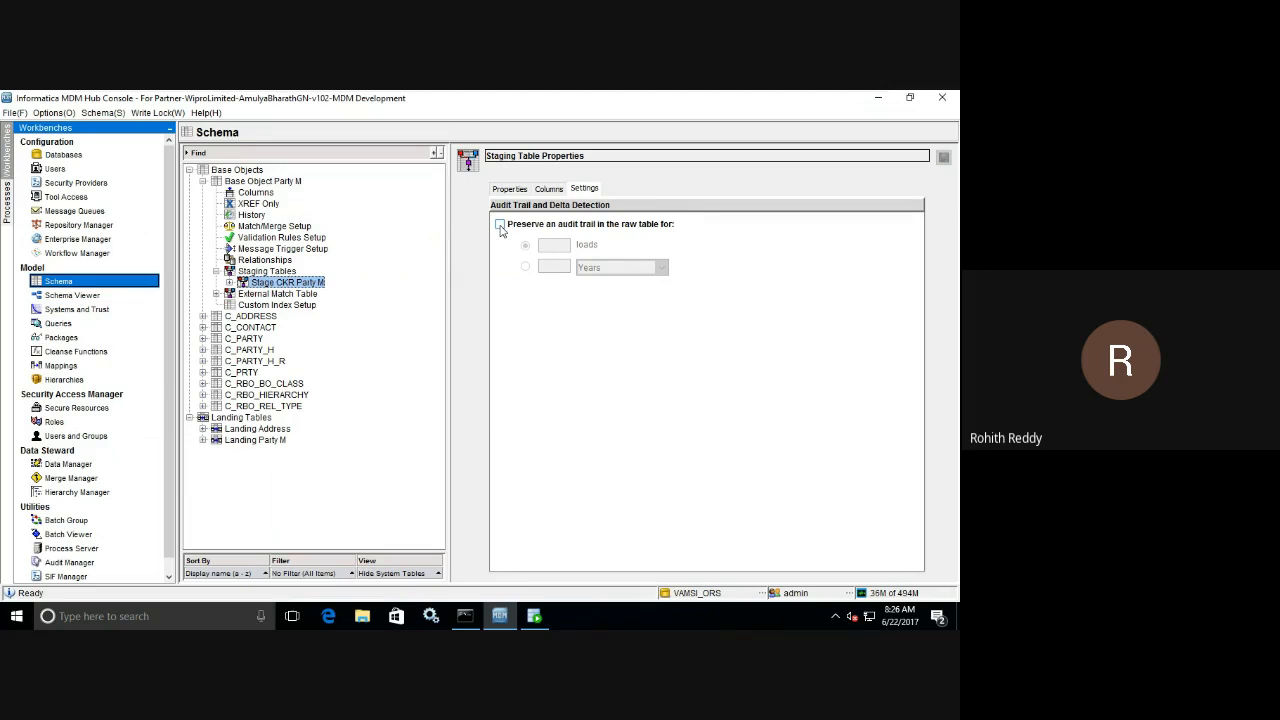
{"action": "left_click", "coordinate": [501, 228]}
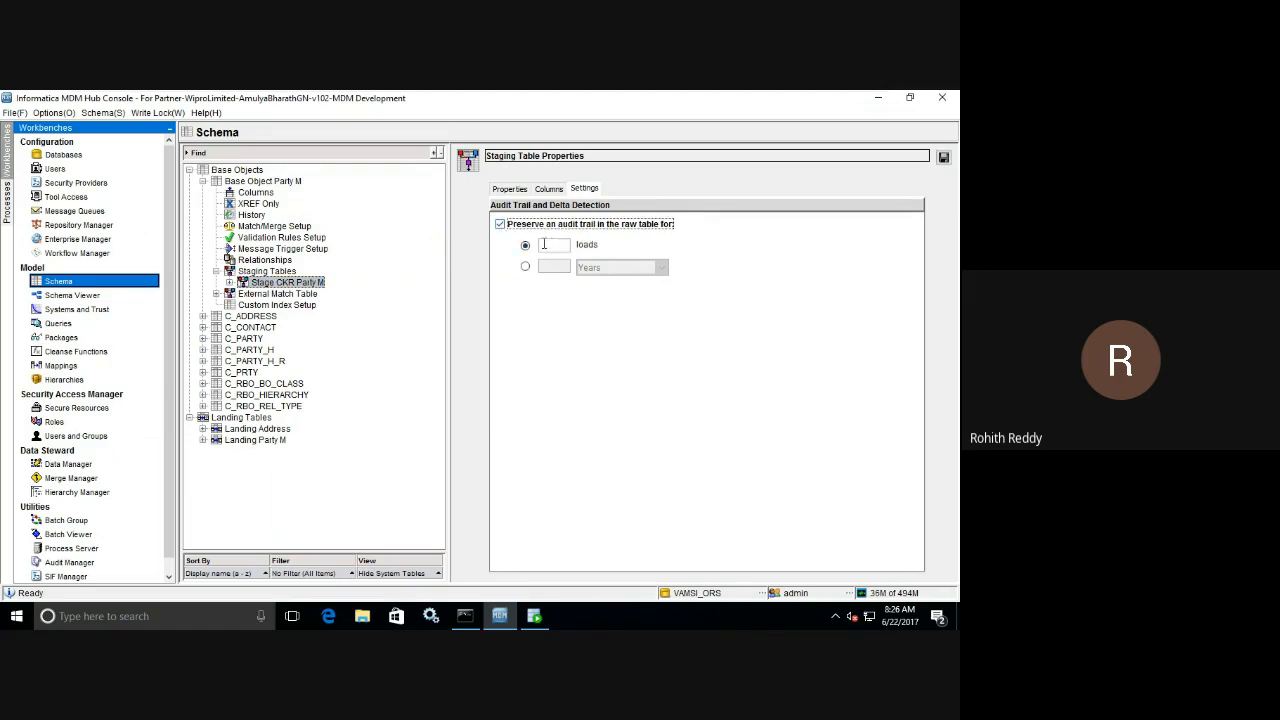
{"action": "left_click", "coordinate": [553, 246]}
{"action": "left_click", "coordinate": [943, 158]}
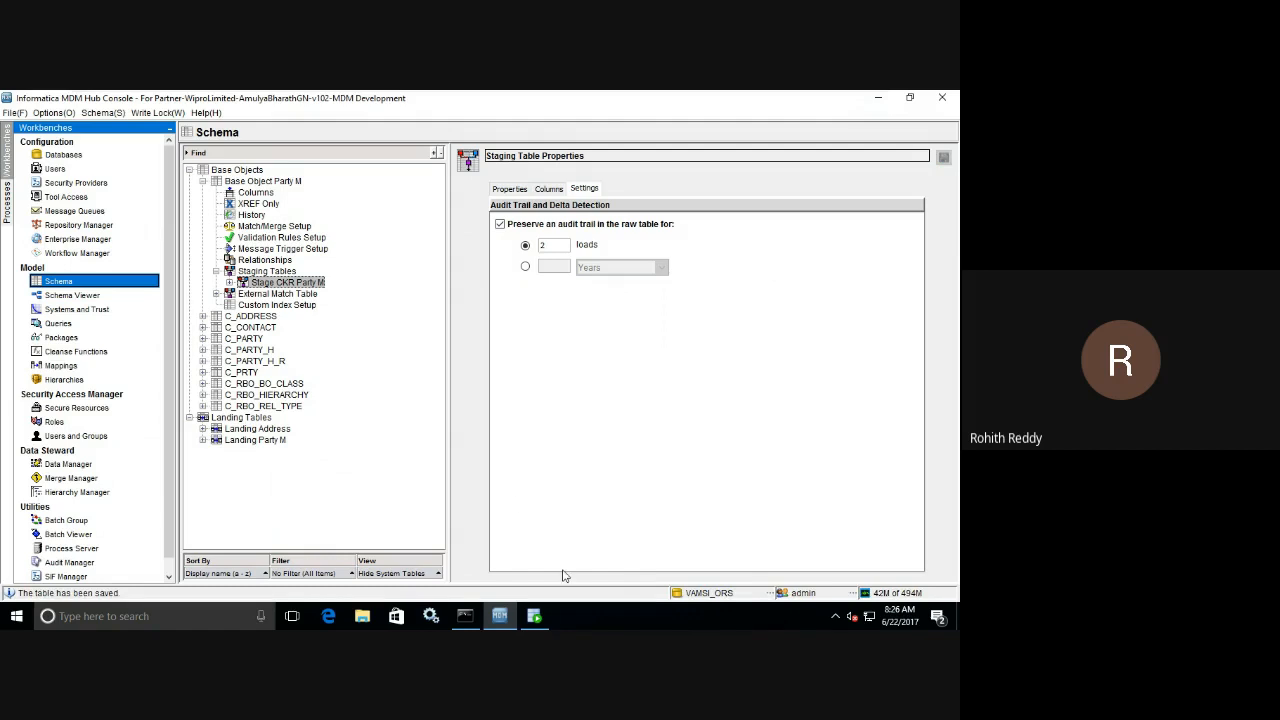
Back in SQL Developer, duplicate the reject table query on a fifth line, change its table to C_S_CKR_PARTY_M_RAW, and run it.
{"action": "left_click", "coordinate": [545, 620]}
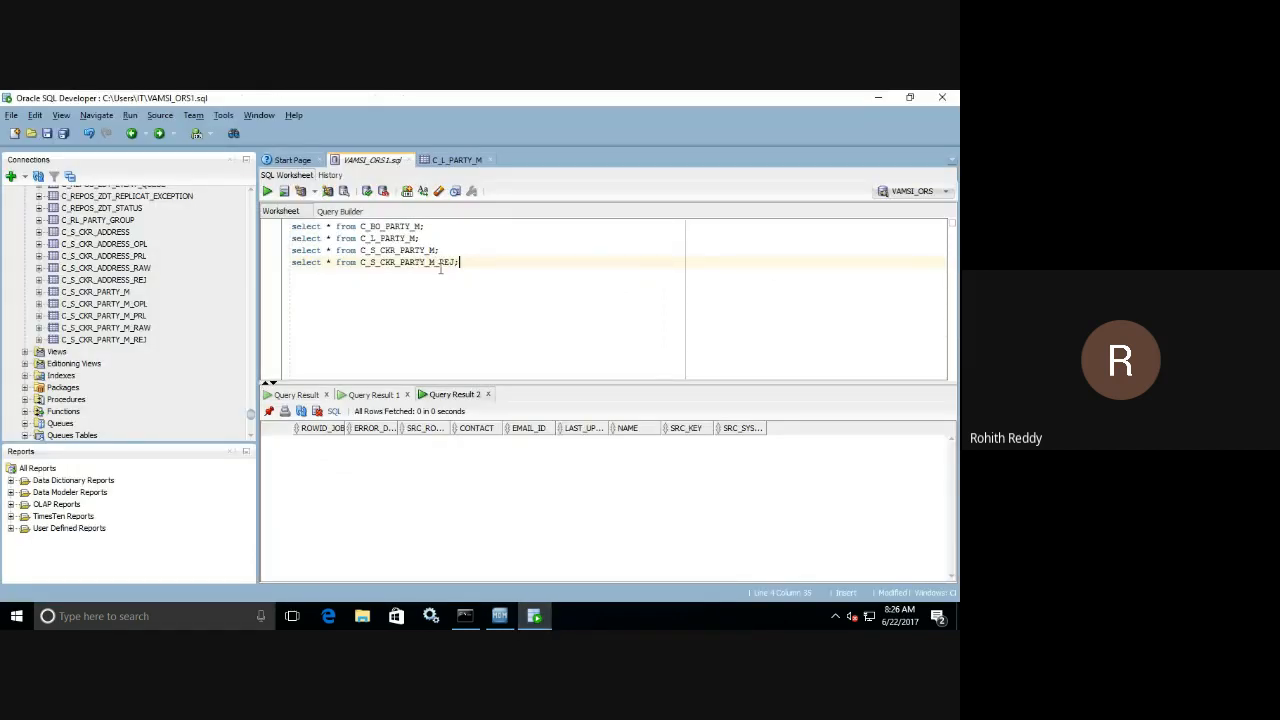
{"action": "left_click_drag", "start_coordinate": [463, 263], "coordinate": [279, 264]}
{"action": "key", "text": "ctrl+c"}
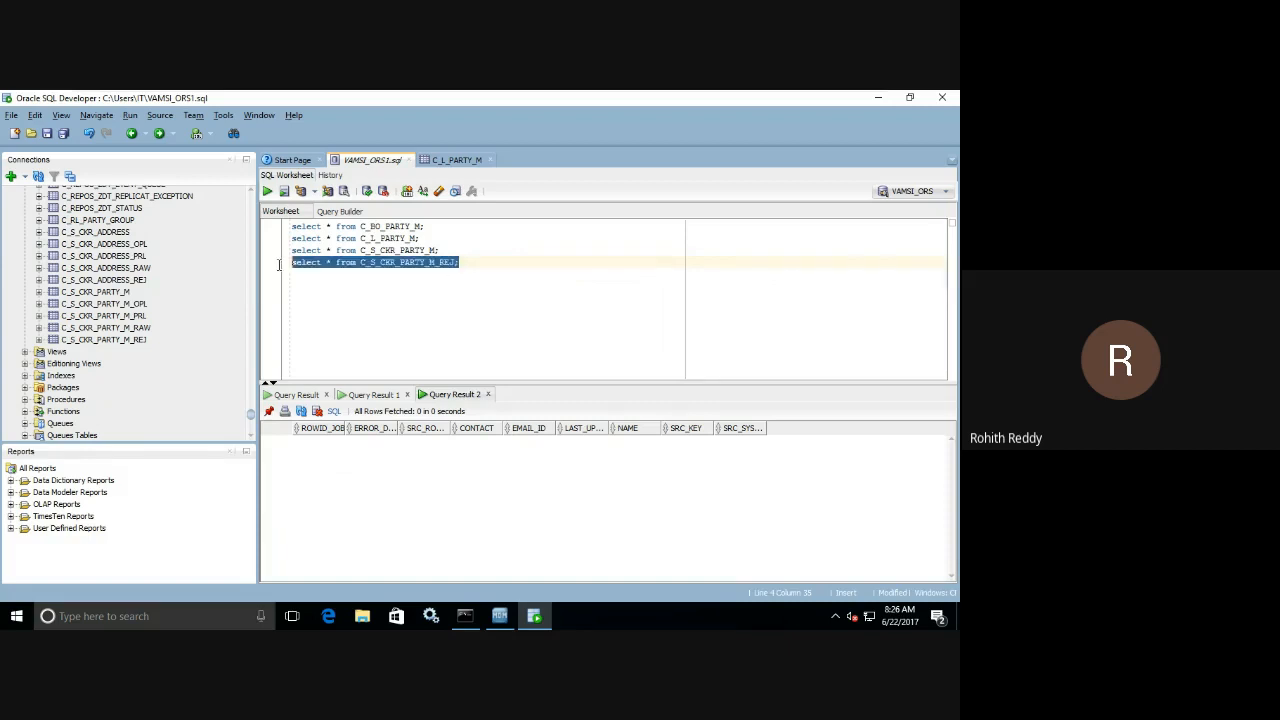
{"action": "left_click", "coordinate": [476, 268]}
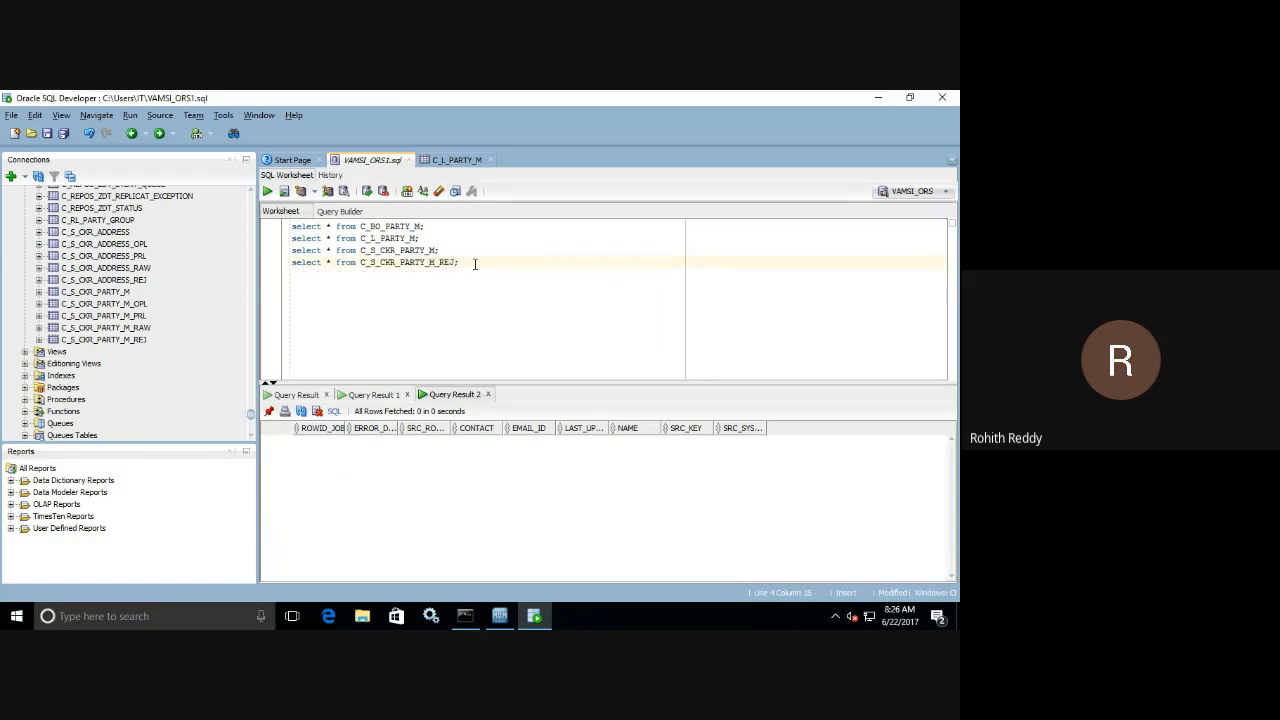
{"action": "key", "text": "Return"}
{"action": "key", "text": "ctrl+v"}
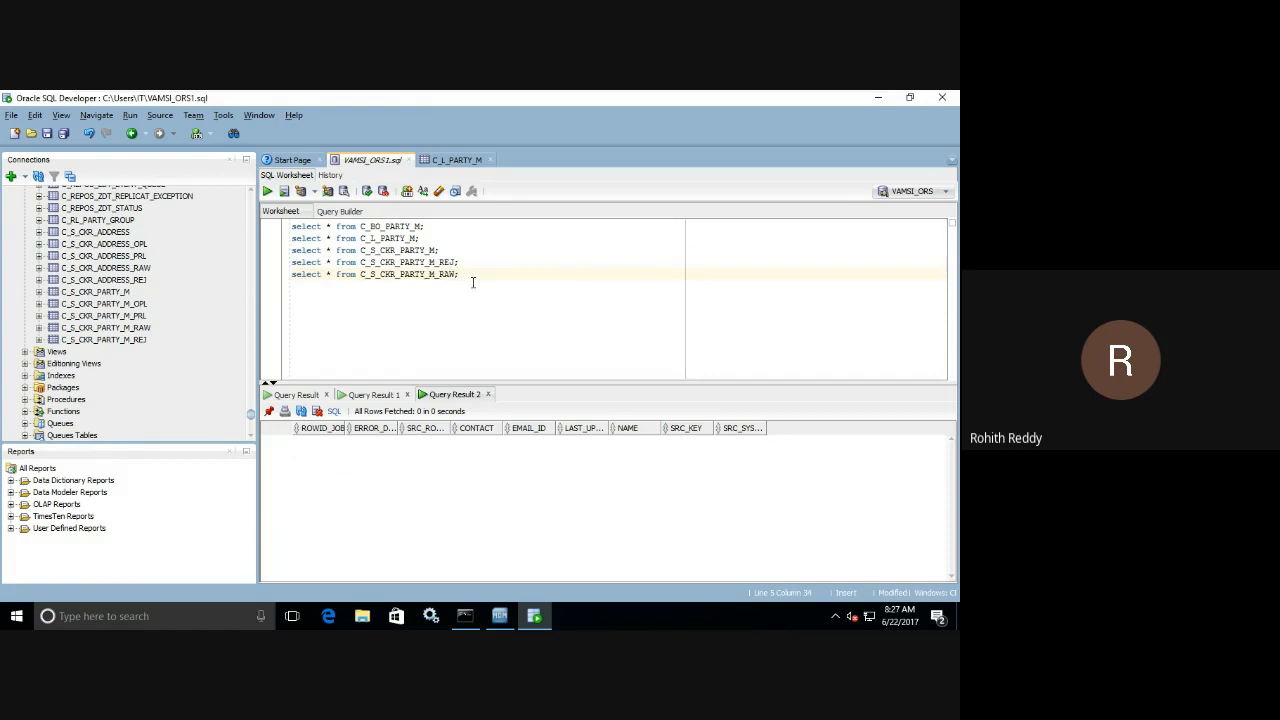
{"action": "left_click", "coordinate": [267, 191]}
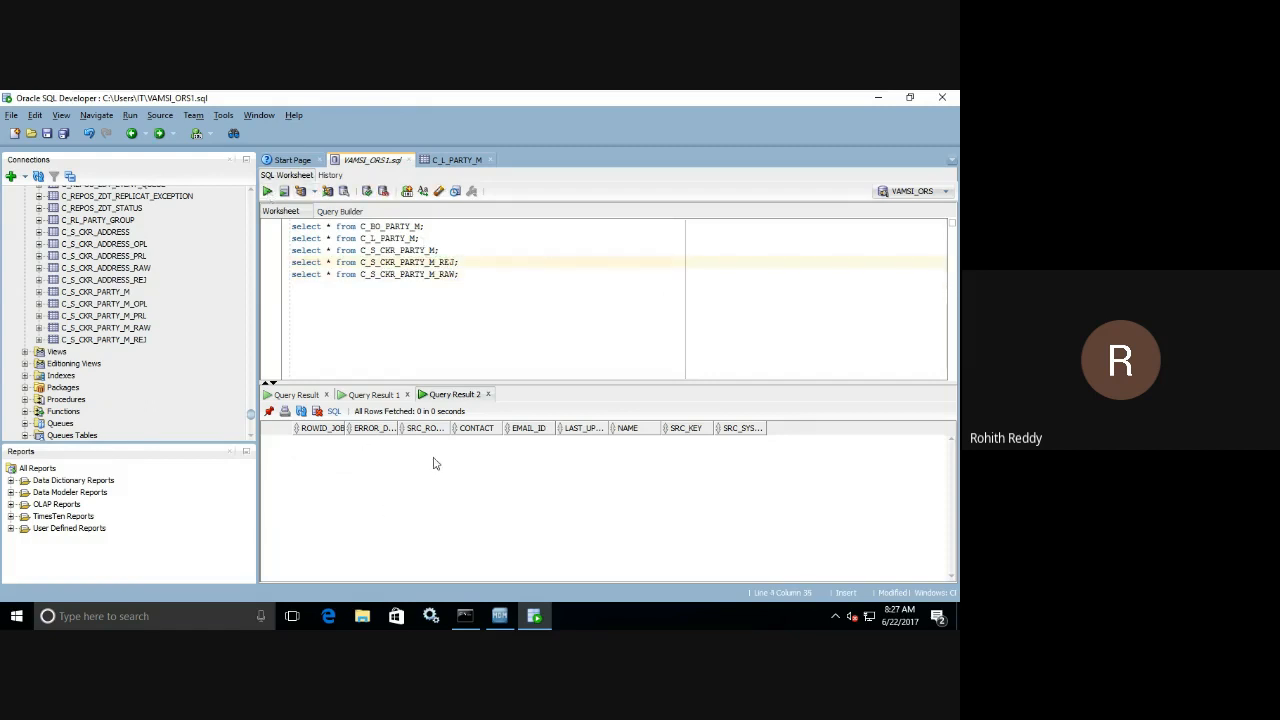
{"action": "mouse_move", "coordinate": [398, 428]}
{"action": "left_mouse_down"}
{"action": "mouse_move", "coordinate": [414, 428]}
{"action": "mouse_move", "coordinate": [377, 428]}
{"action": "left_mouse_up"}
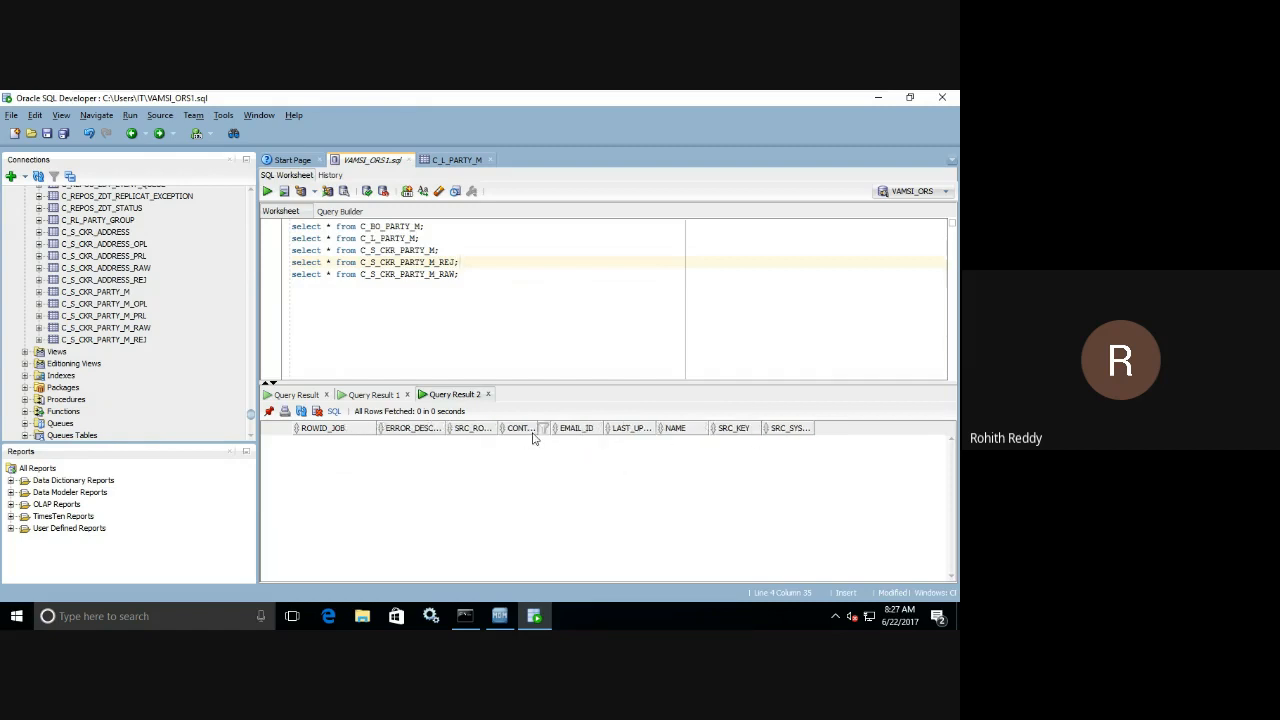
{"action": "left_click", "coordinate": [466, 274]}
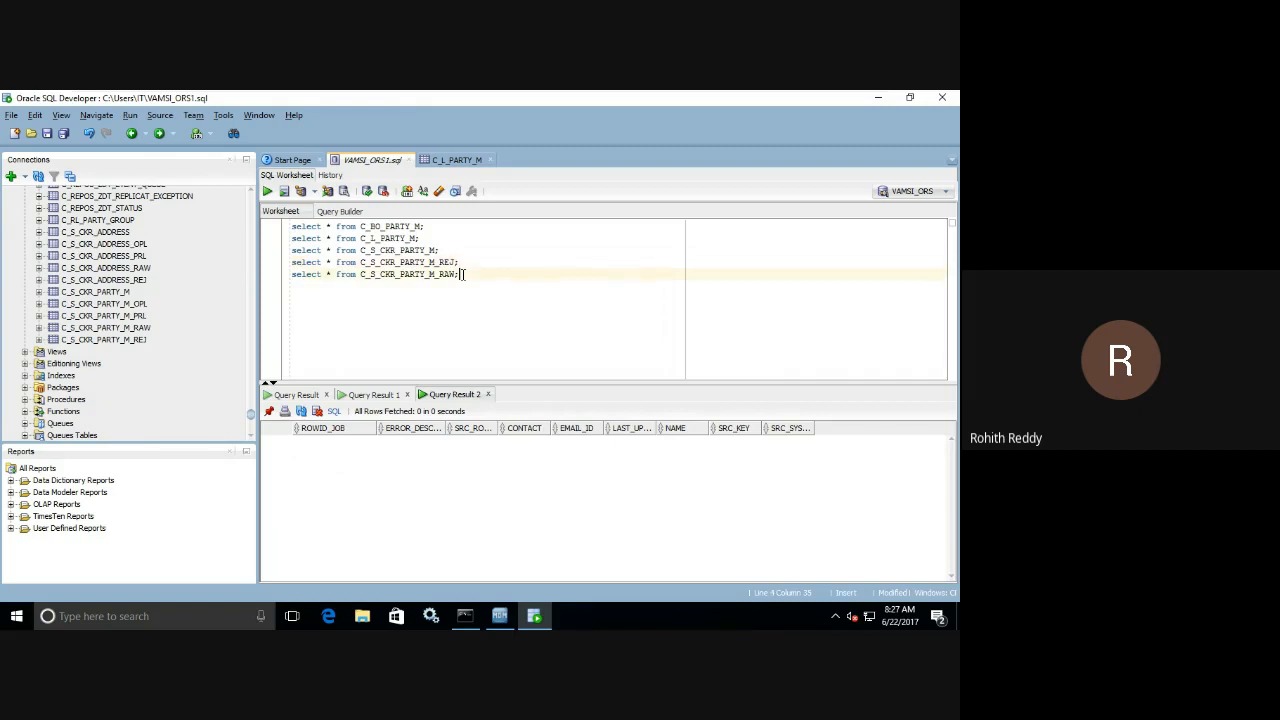
{"action": "left_click", "coordinate": [267, 192]}
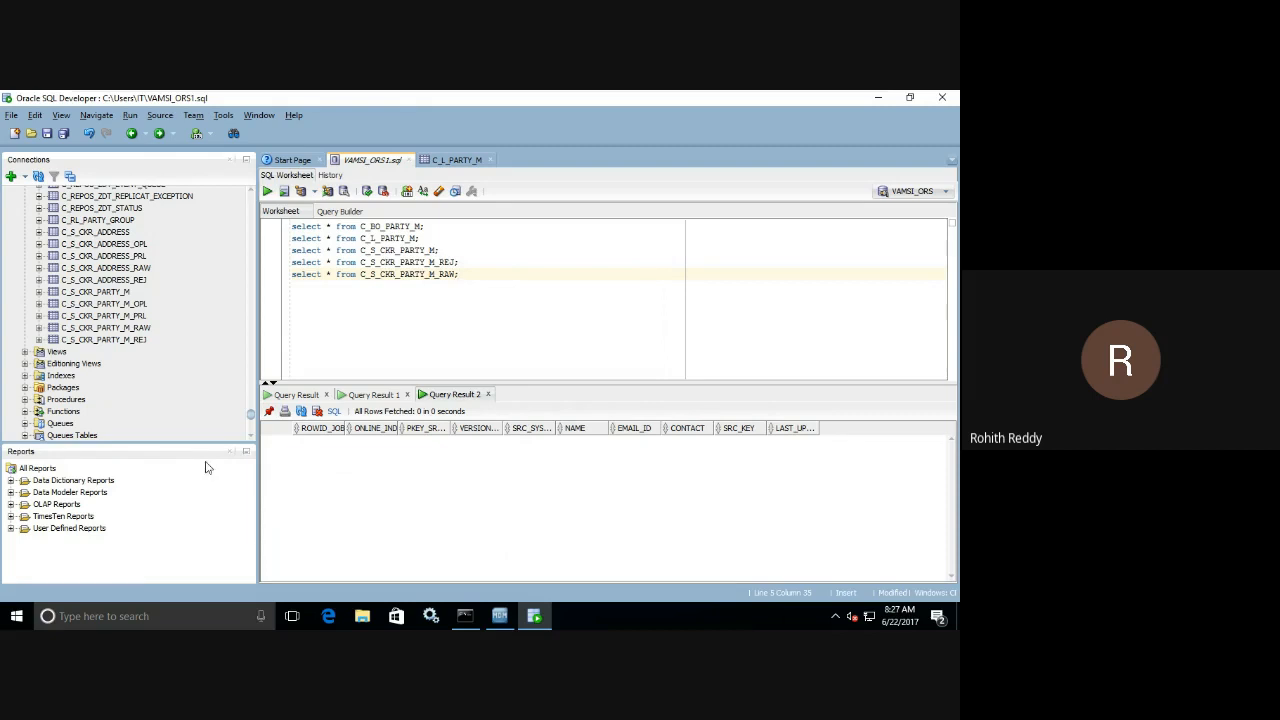
In the MDM Hub Console, review the Map Stage CKR Party M mapping diagram, Base Object Party M in the schema, and the batch table list.
{"action": "left_click", "coordinate": [503, 615]}
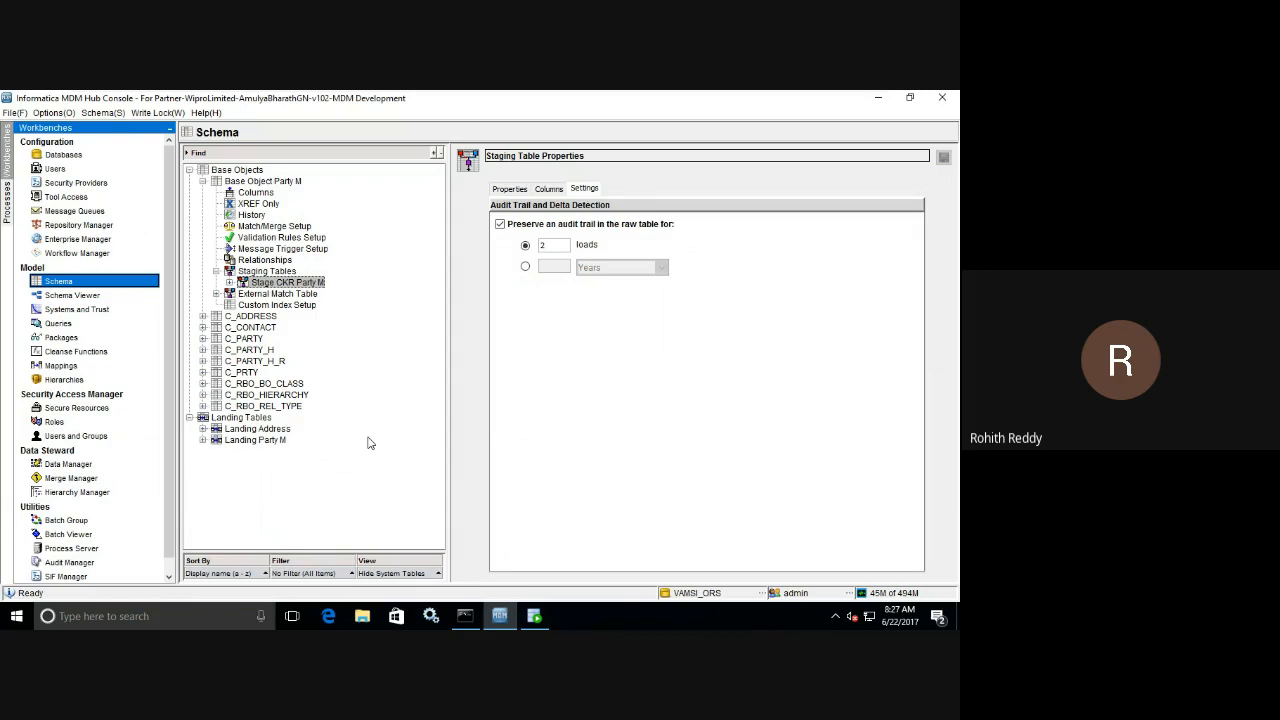
{"action": "left_click", "coordinate": [94, 367]}
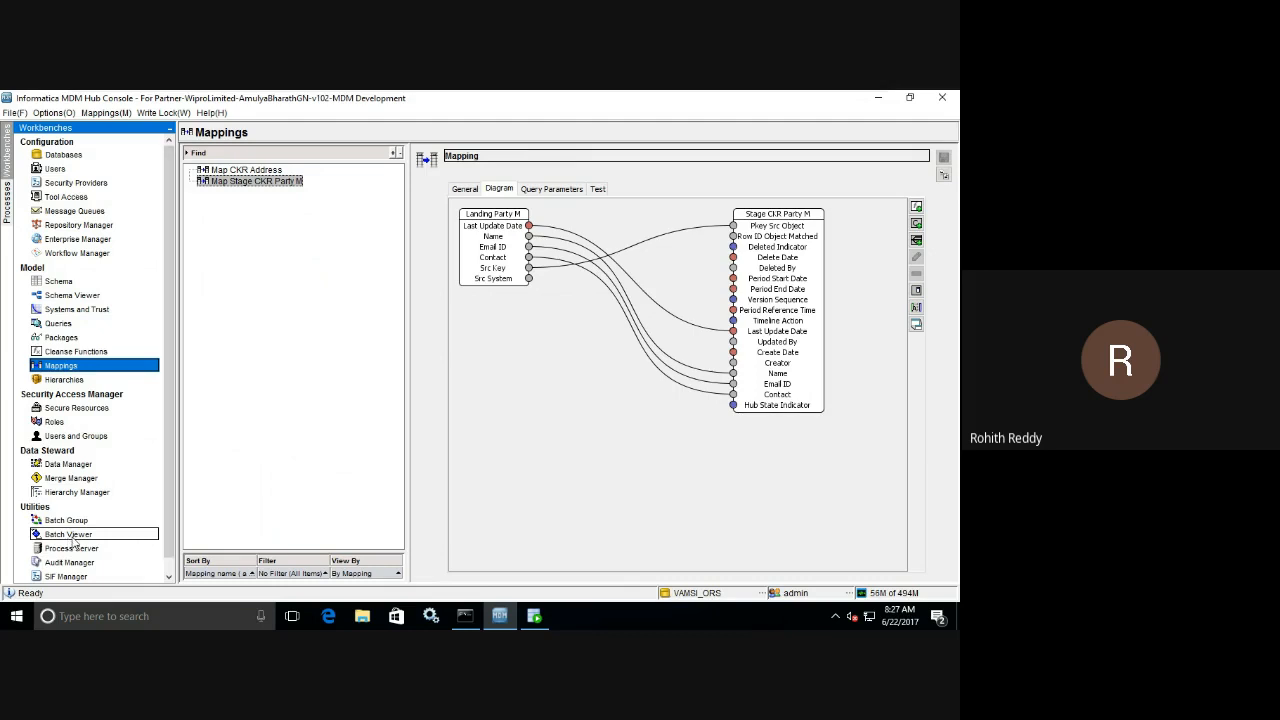
{"action": "left_click", "coordinate": [50, 283]}
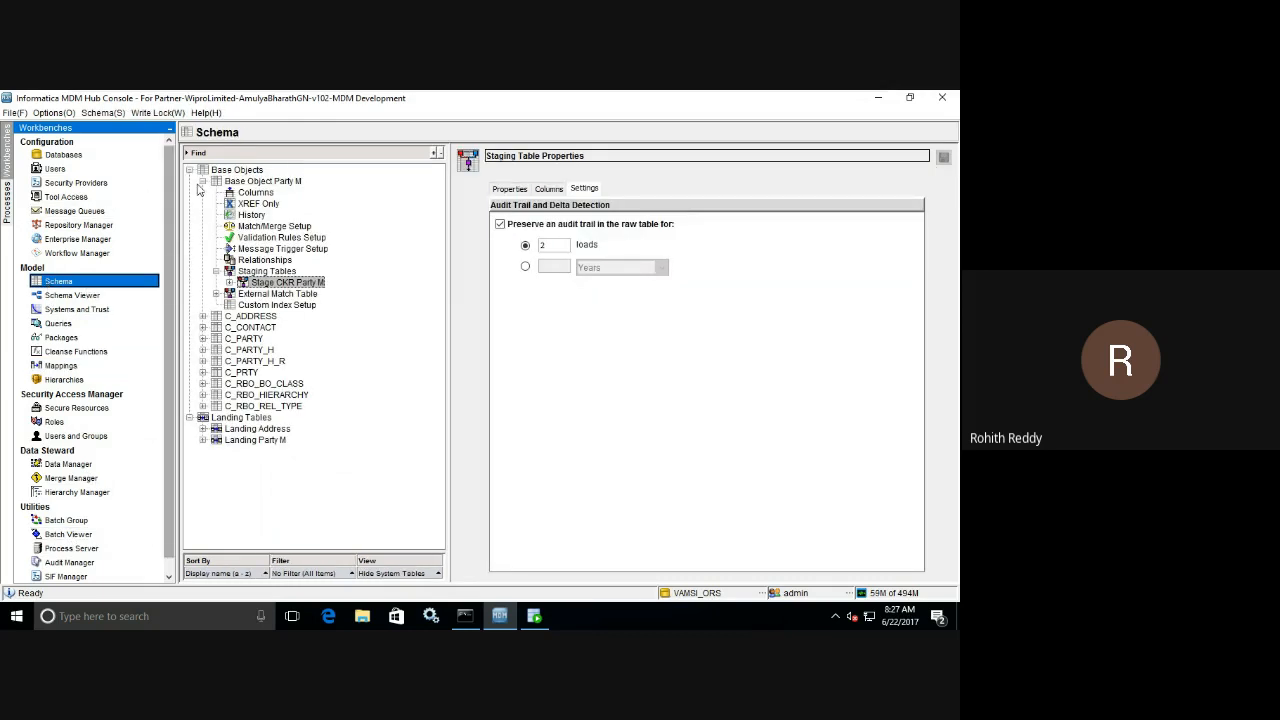
{"action": "left_click", "coordinate": [202, 181]}
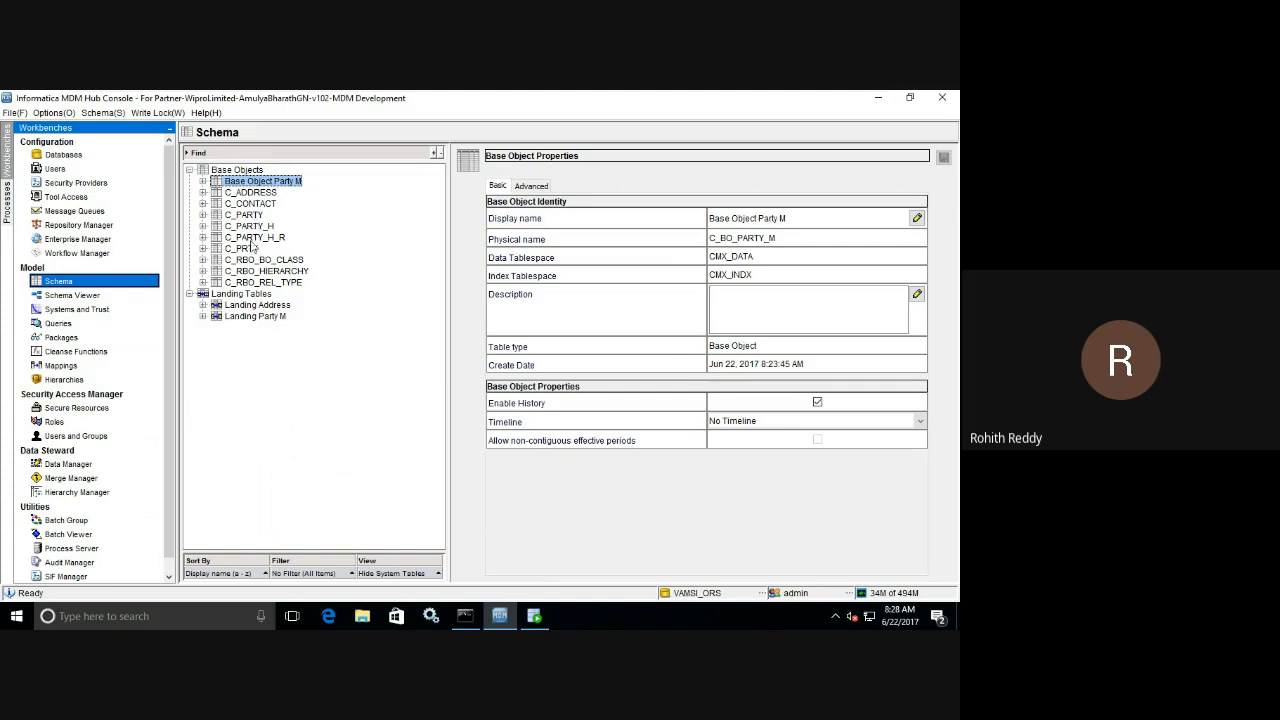
{"action": "left_click", "coordinate": [70, 535]}
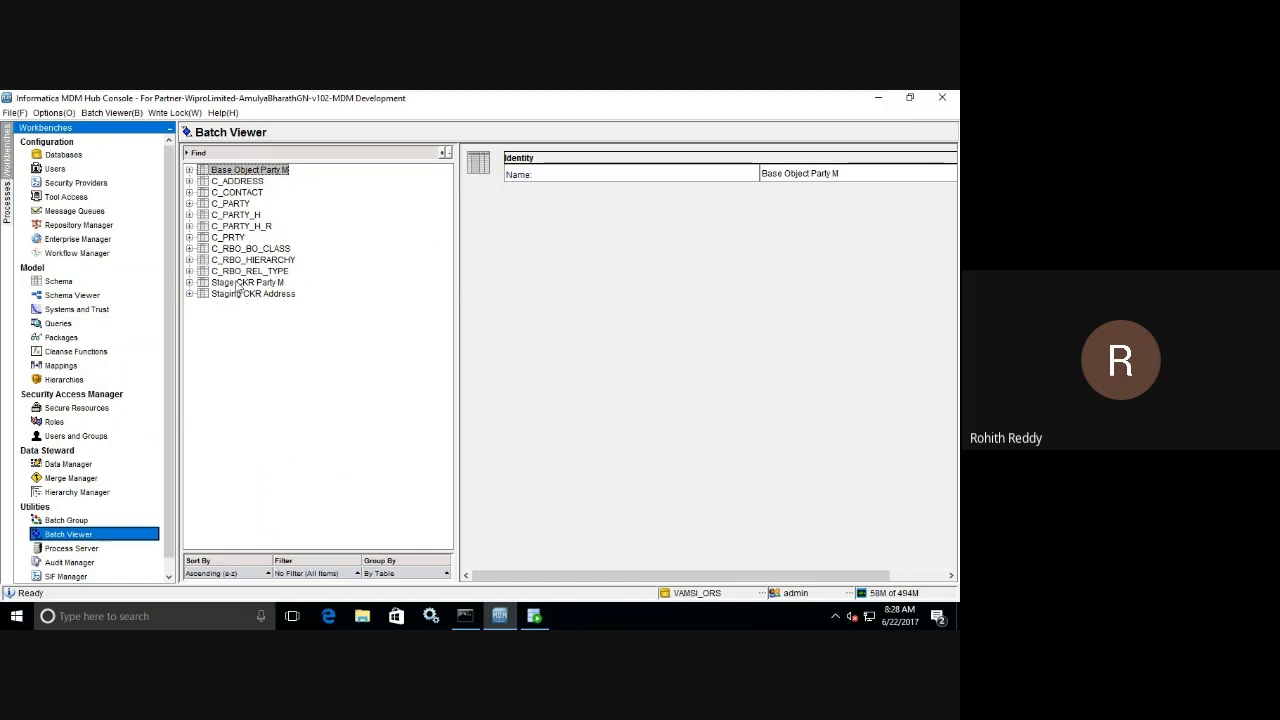
{"action": "left_click", "coordinate": [83, 368]}
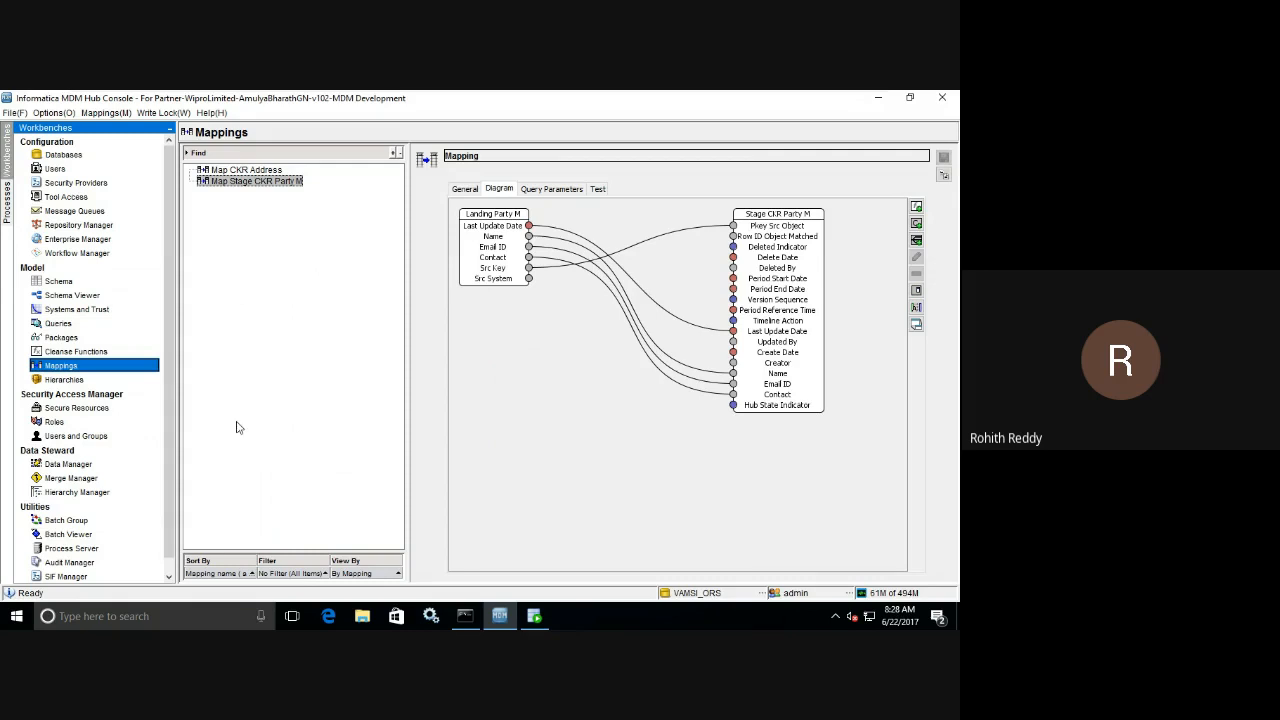
In the Batch Viewer, select the Map Stage CKR Party M job under Stage CKR Party M's Stage jobs.
{"action": "left_click", "coordinate": [95, 537]}
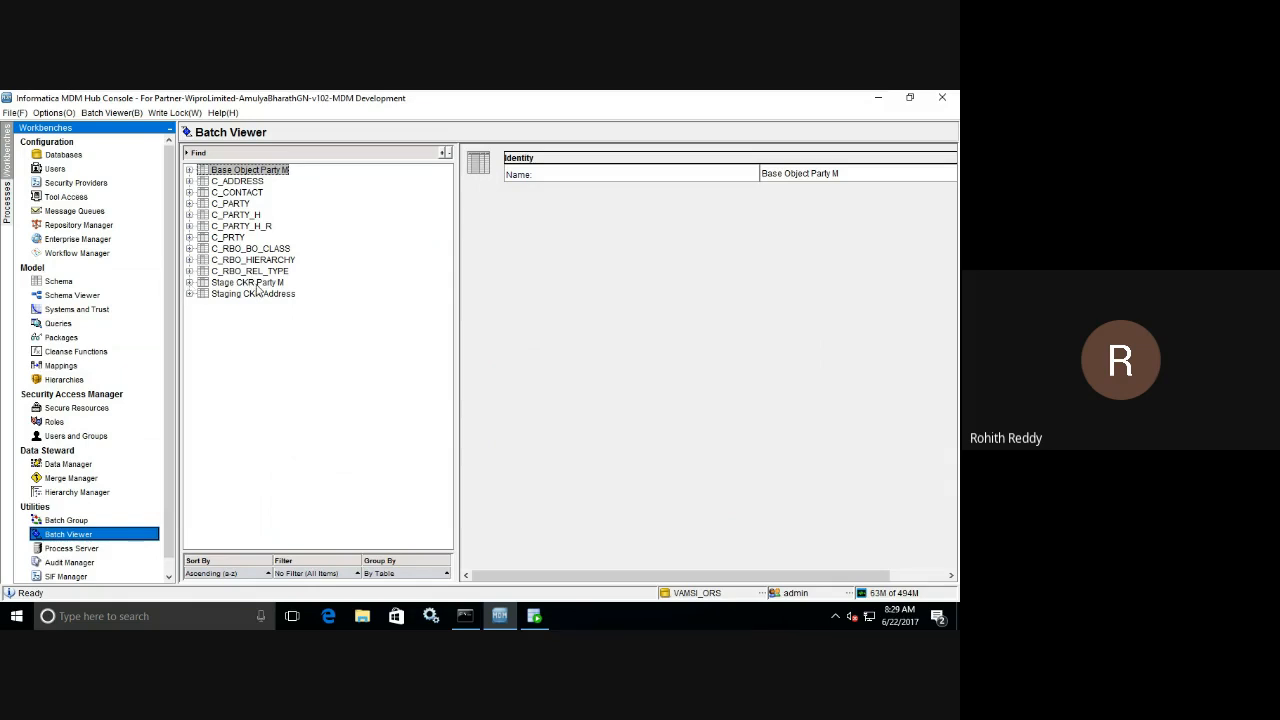
{"action": "left_click", "coordinate": [189, 283]}
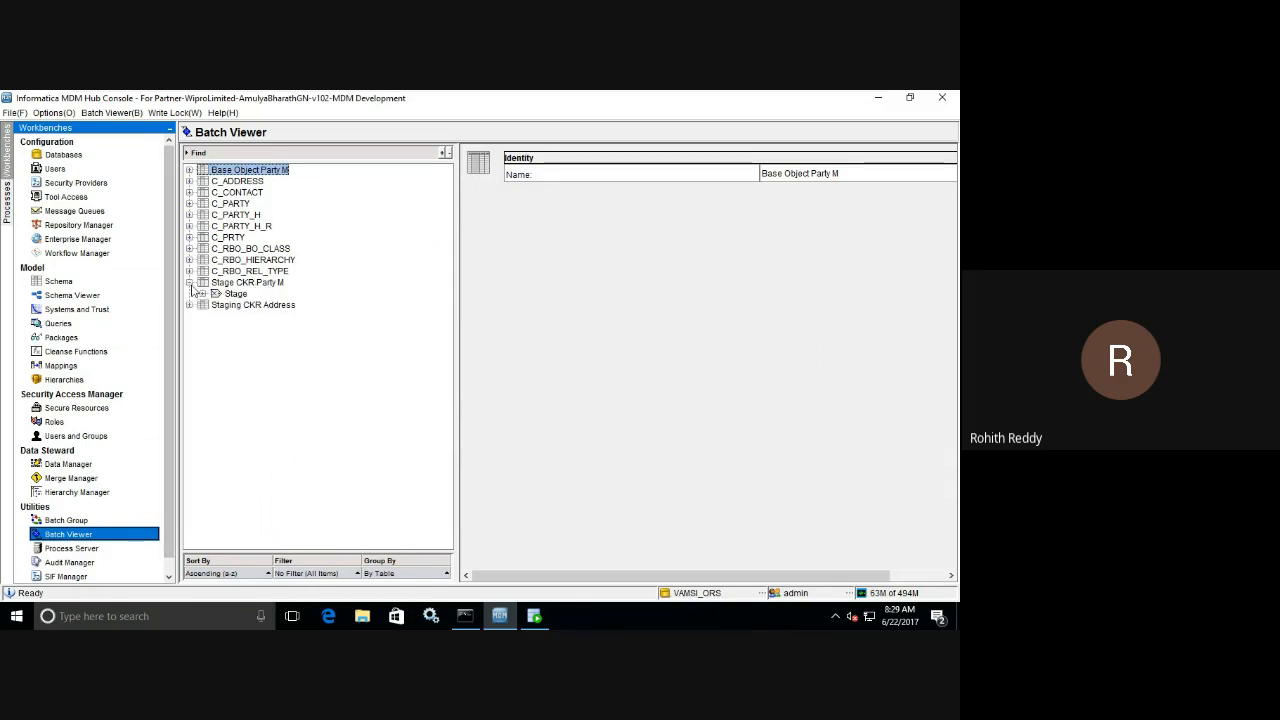
{"action": "left_click", "coordinate": [203, 294]}
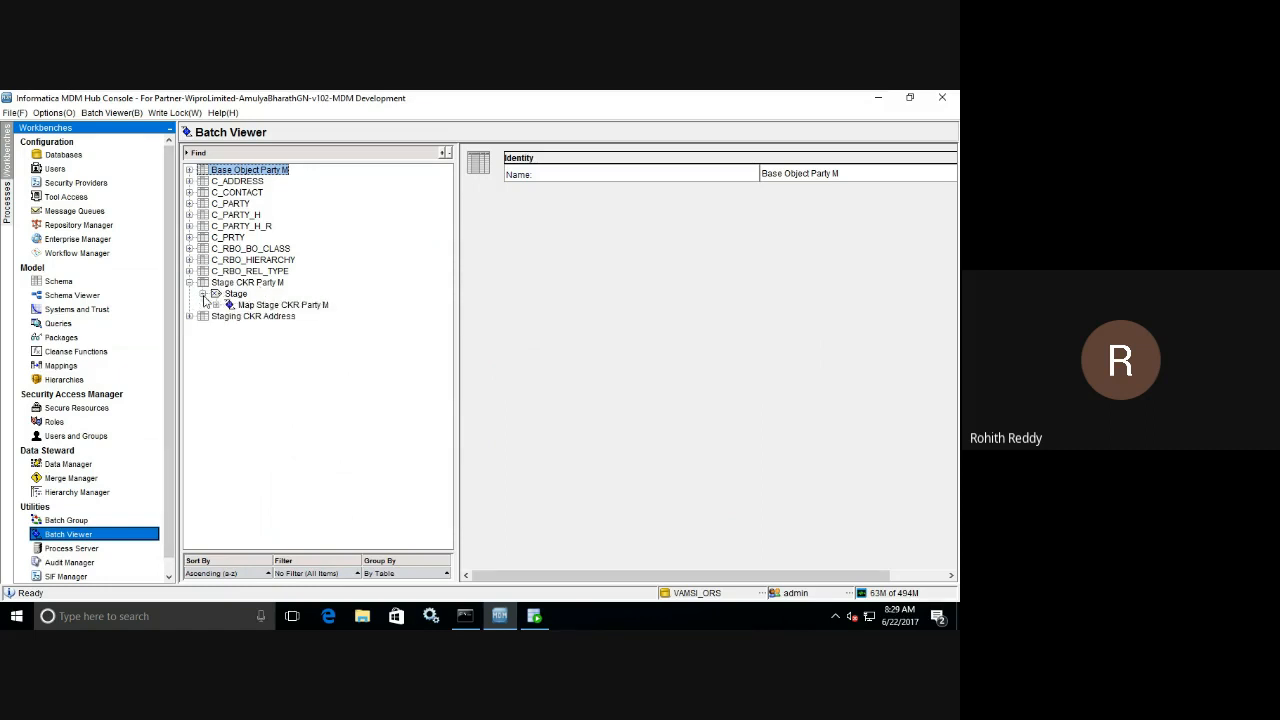
{"action": "left_click", "coordinate": [252, 306]}
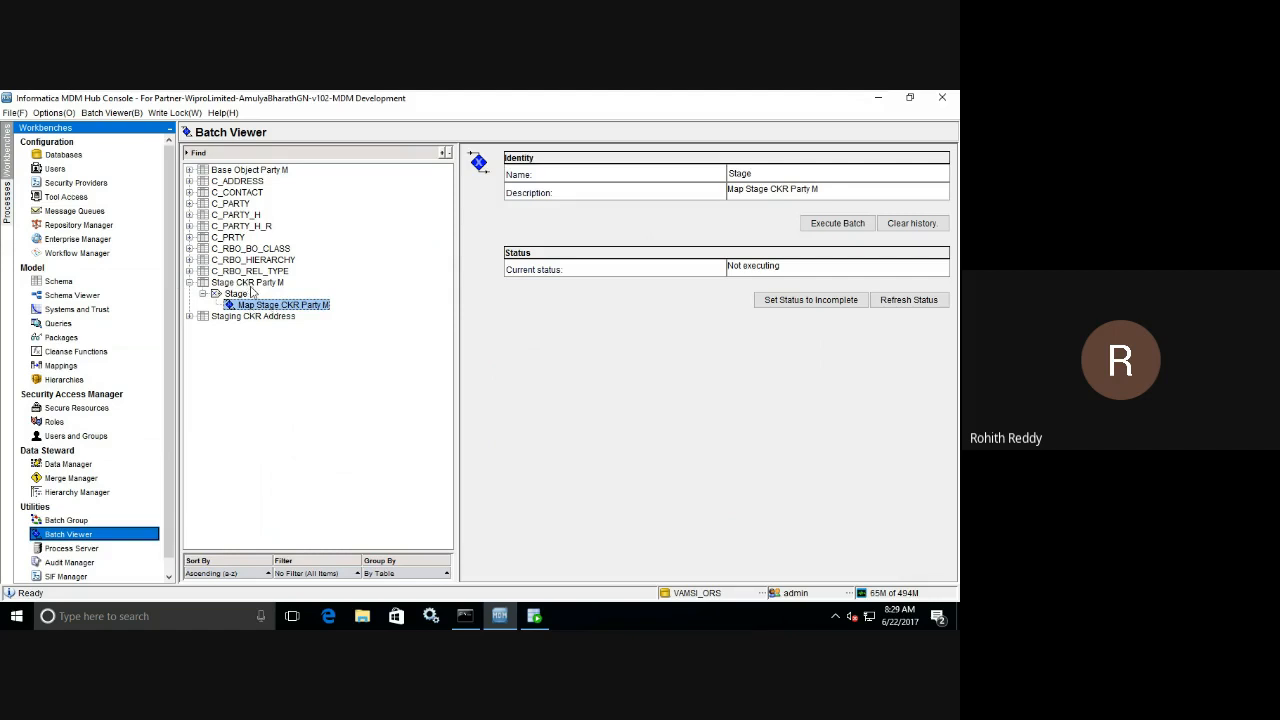
Examine Base Object Party M's load job, and compare it with the C_S_CKR_PARTY_M and C_BO_PARTY_M tables in the SQL Developer queries.
{"action": "left_click", "coordinate": [189, 171]}
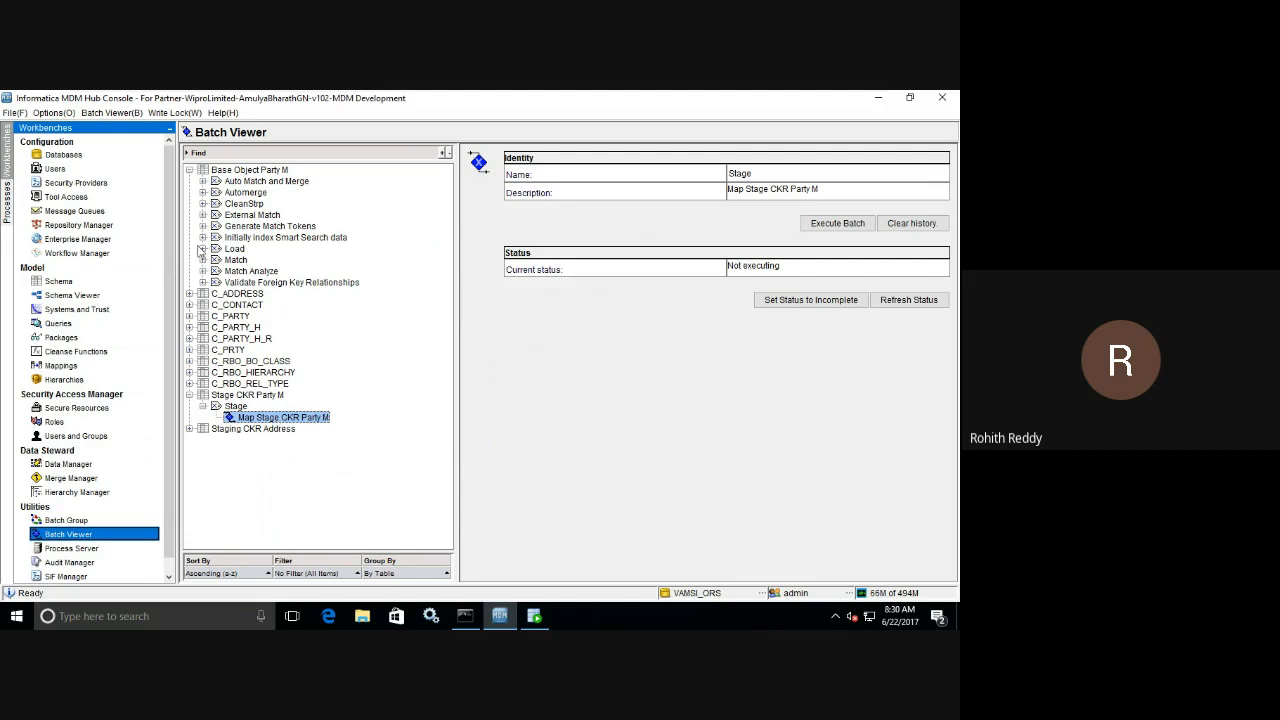
{"action": "left_click", "coordinate": [203, 249]}
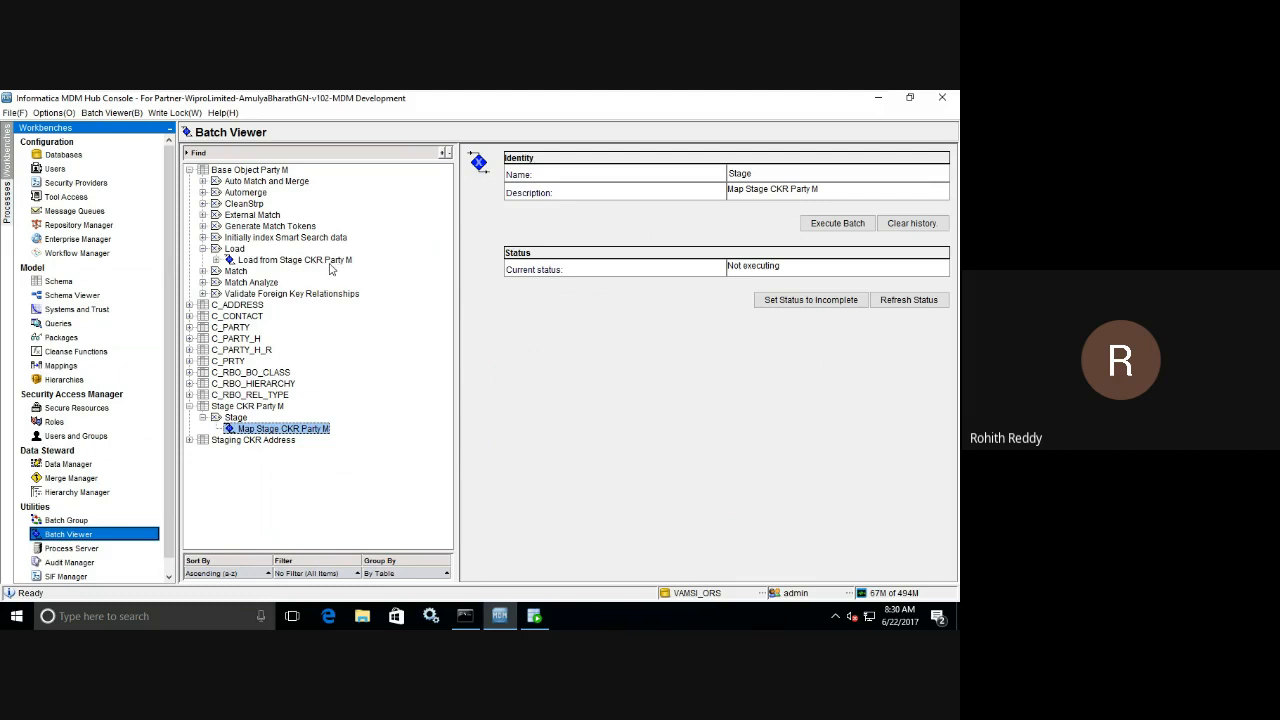
{"action": "left_click", "coordinate": [534, 616]}
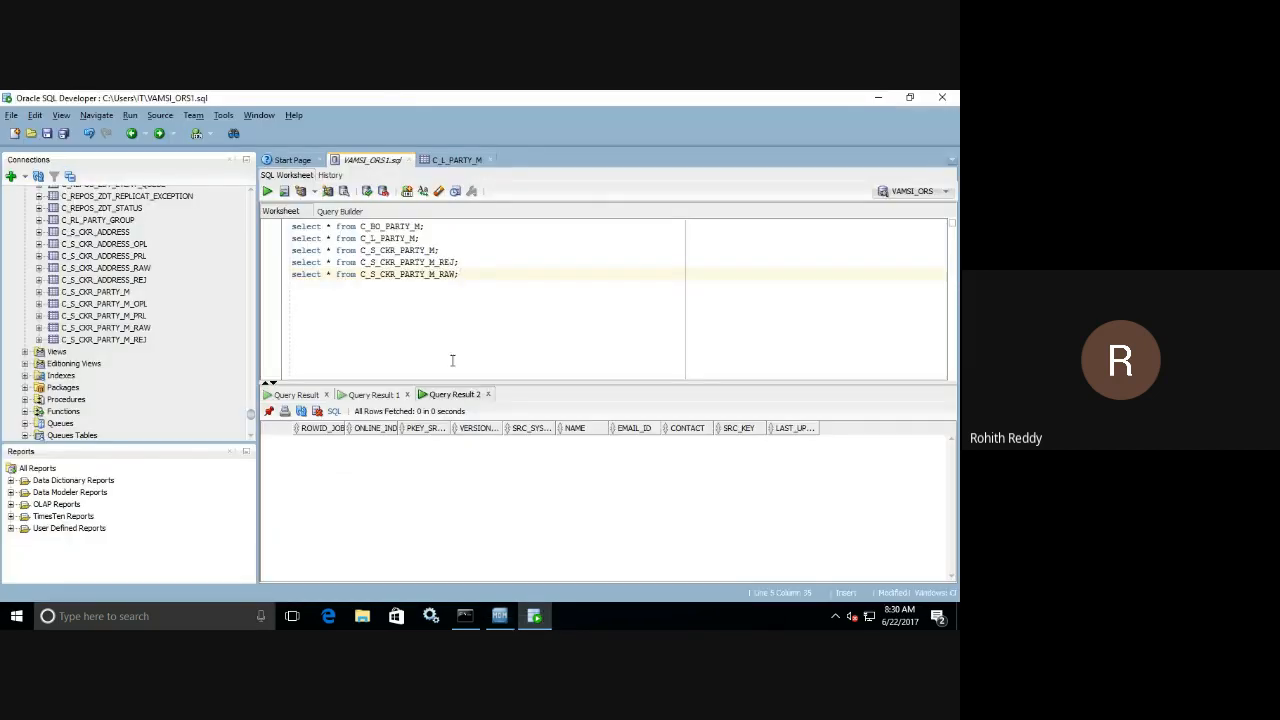
{"action": "double_click", "coordinate": [397, 250]}
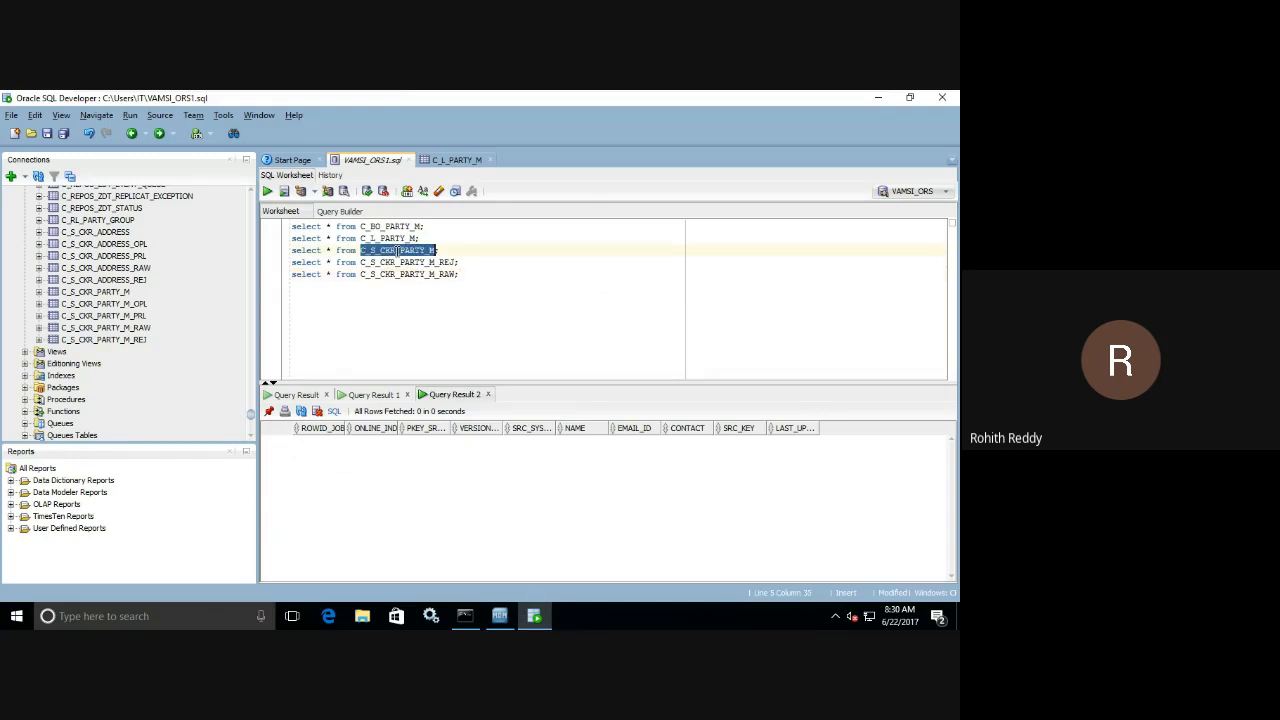
{"action": "left_click", "coordinate": [501, 615]}
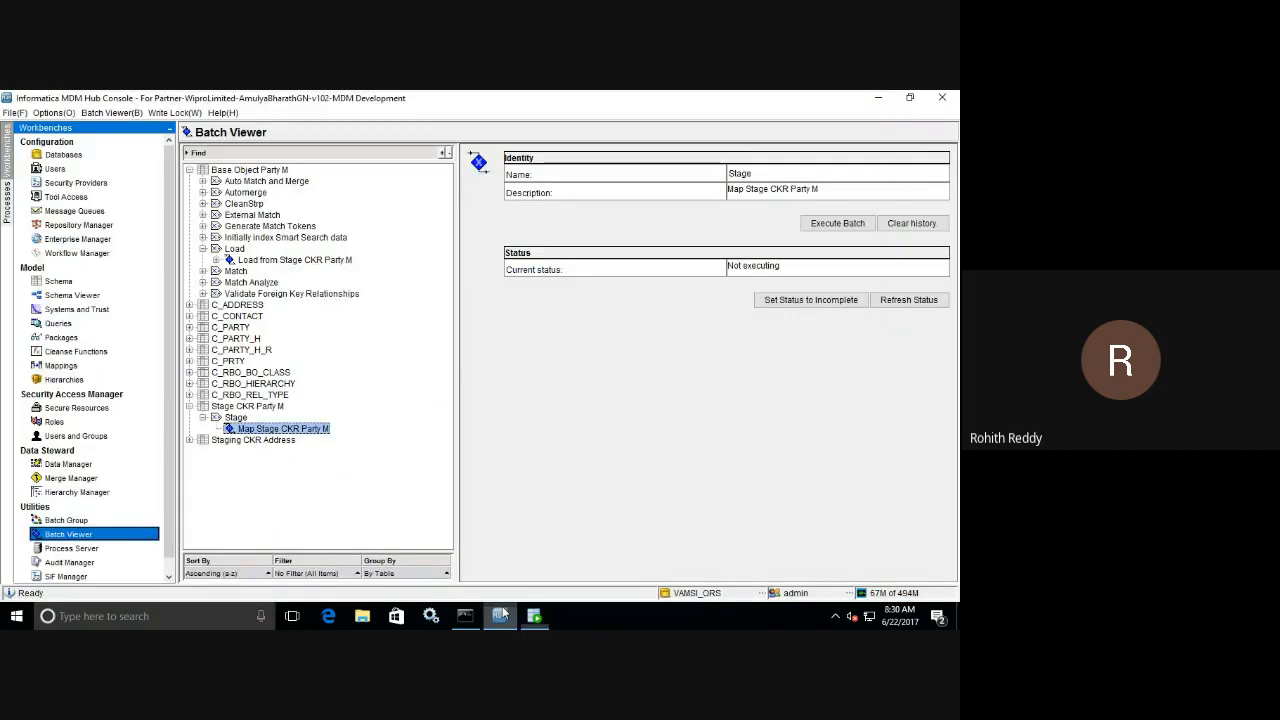
{"action": "left_click", "coordinate": [501, 615]}
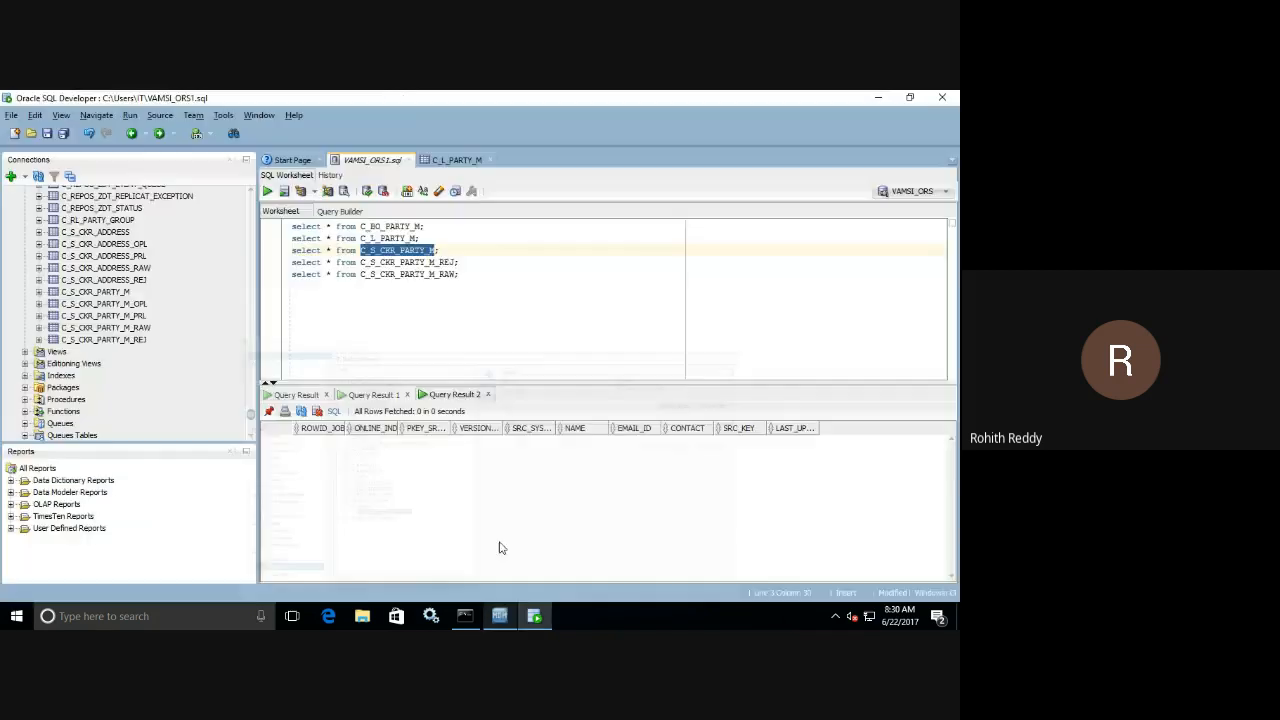
{"action": "double_click", "coordinate": [403, 227]}
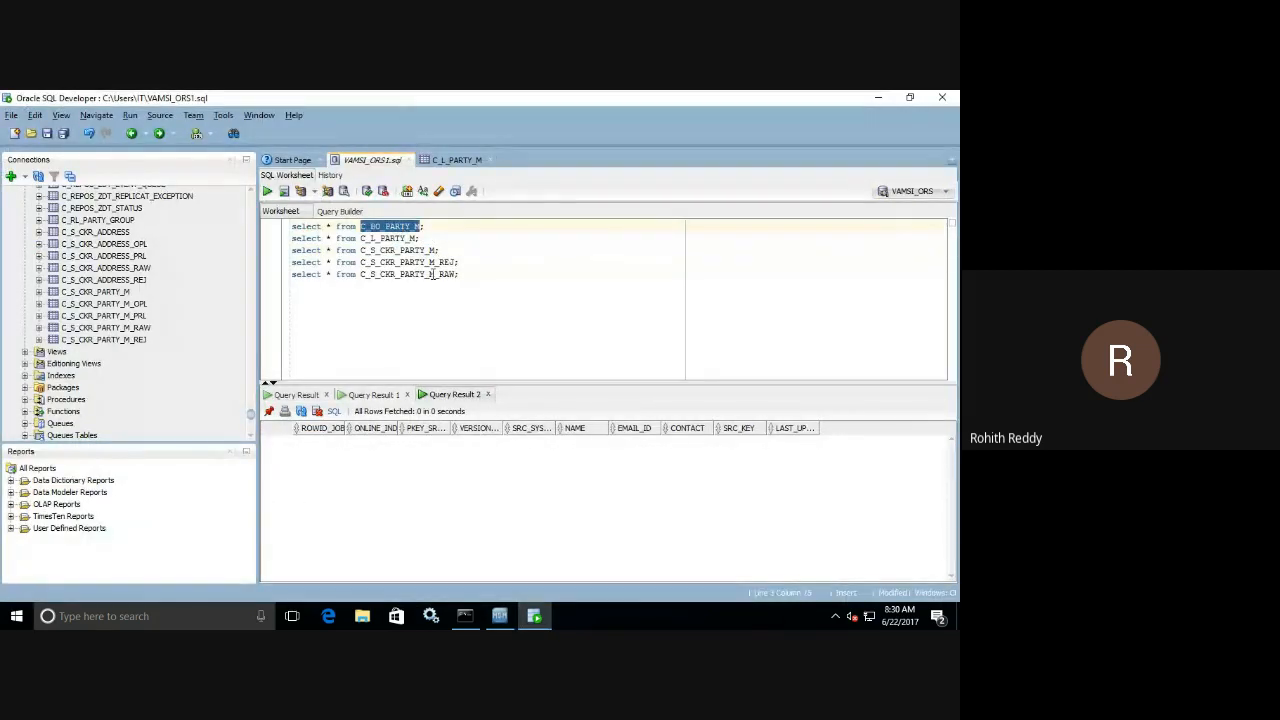
Return to the MDM Hub Console and execute the Map Stage CKR Party M batch job.
{"action": "left_click", "coordinate": [500, 615]}
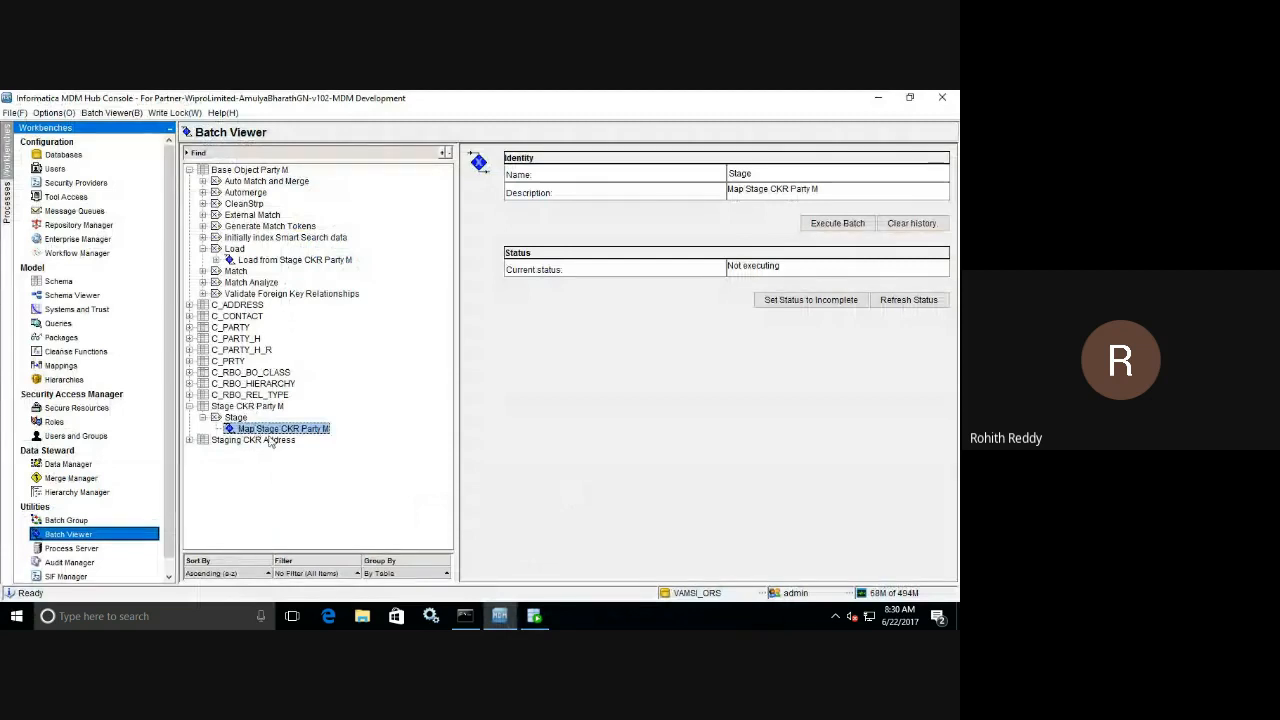
{"action": "left_click", "coordinate": [838, 223]}
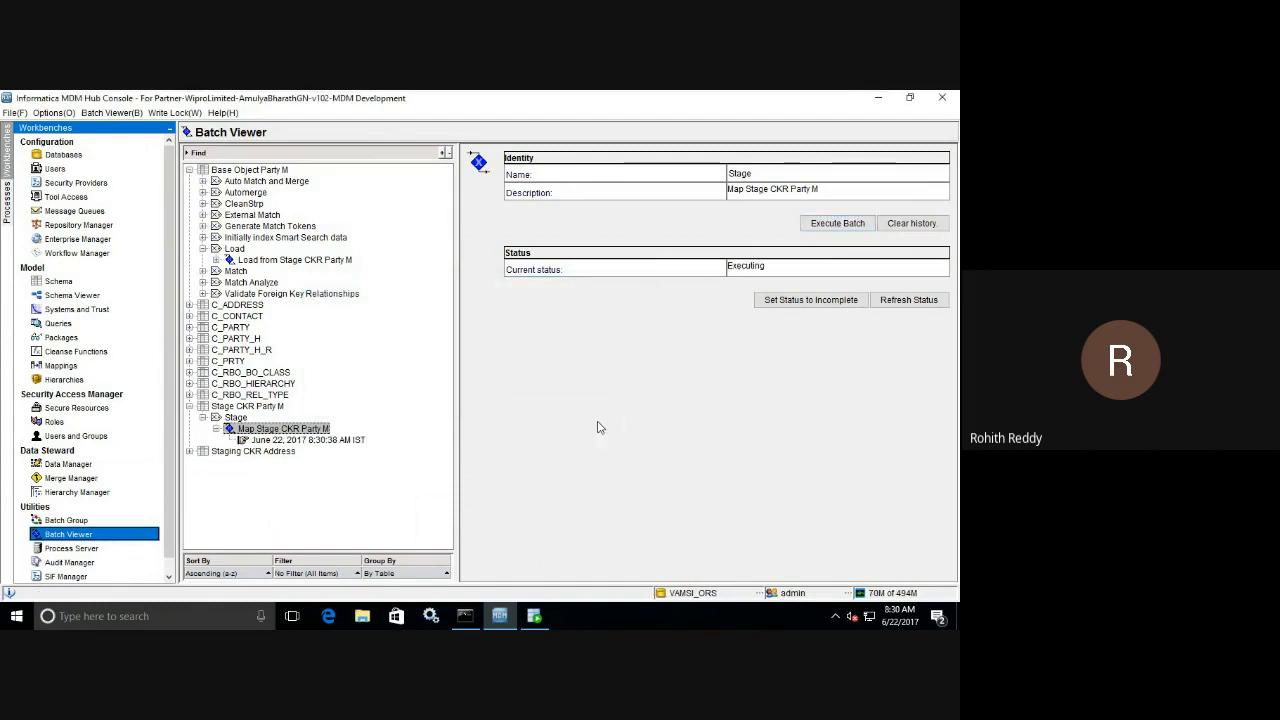
Refresh the Map Stage CKR Party M job's status until it finishes, and open its June 22, 2017 8:30:38 AM run details.
{"action": "left_click", "coordinate": [894, 303]}
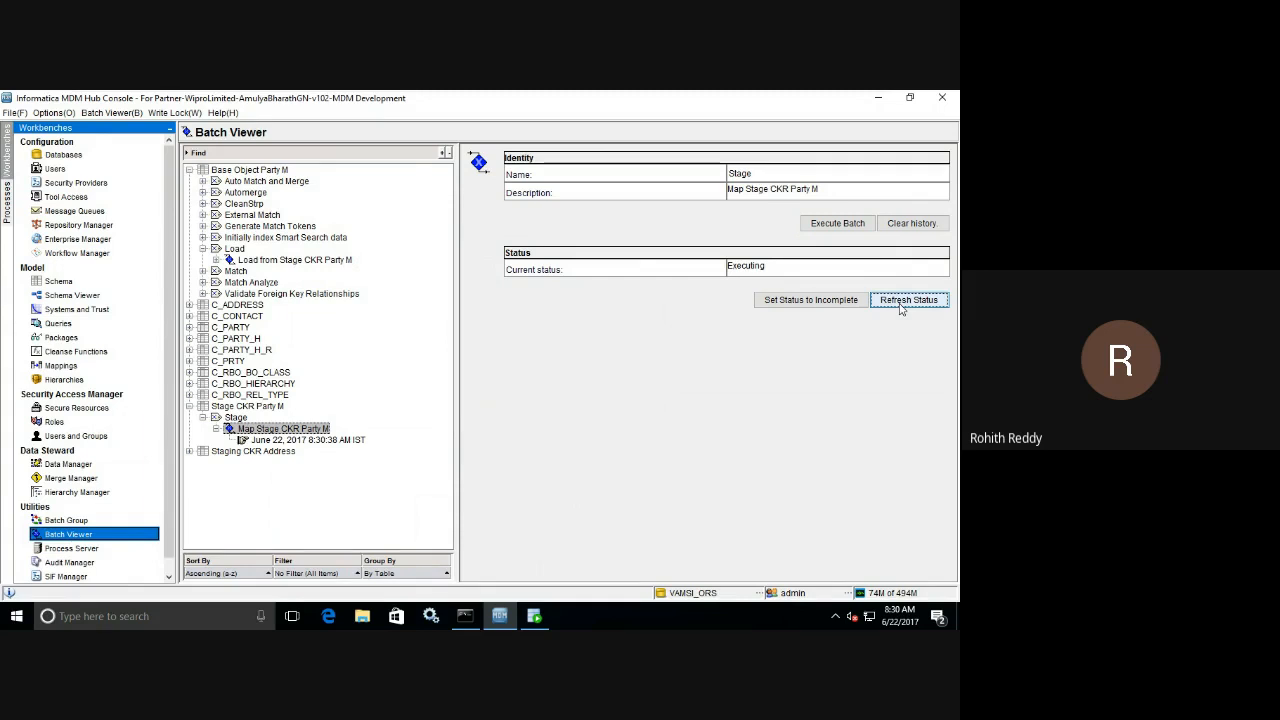
{"action": "left_click", "coordinate": [900, 302]}
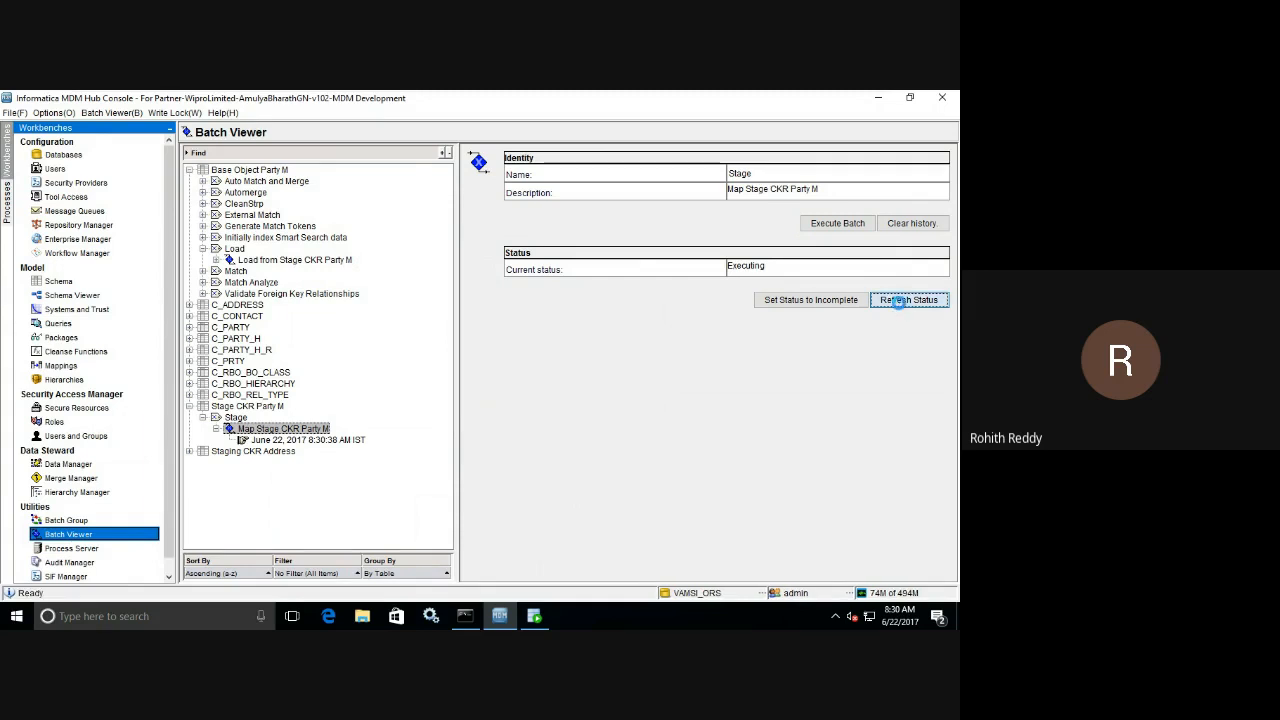
{"action": "left_click", "coordinate": [900, 308]}
{"action": "left_click", "coordinate": [900, 308]}
{"action": "left_click", "coordinate": [897, 308]}
{"action": "left_click", "coordinate": [897, 308]}
{"action": "left_click", "coordinate": [360, 442]}
{"action": "left_click", "coordinate": [285, 430]}
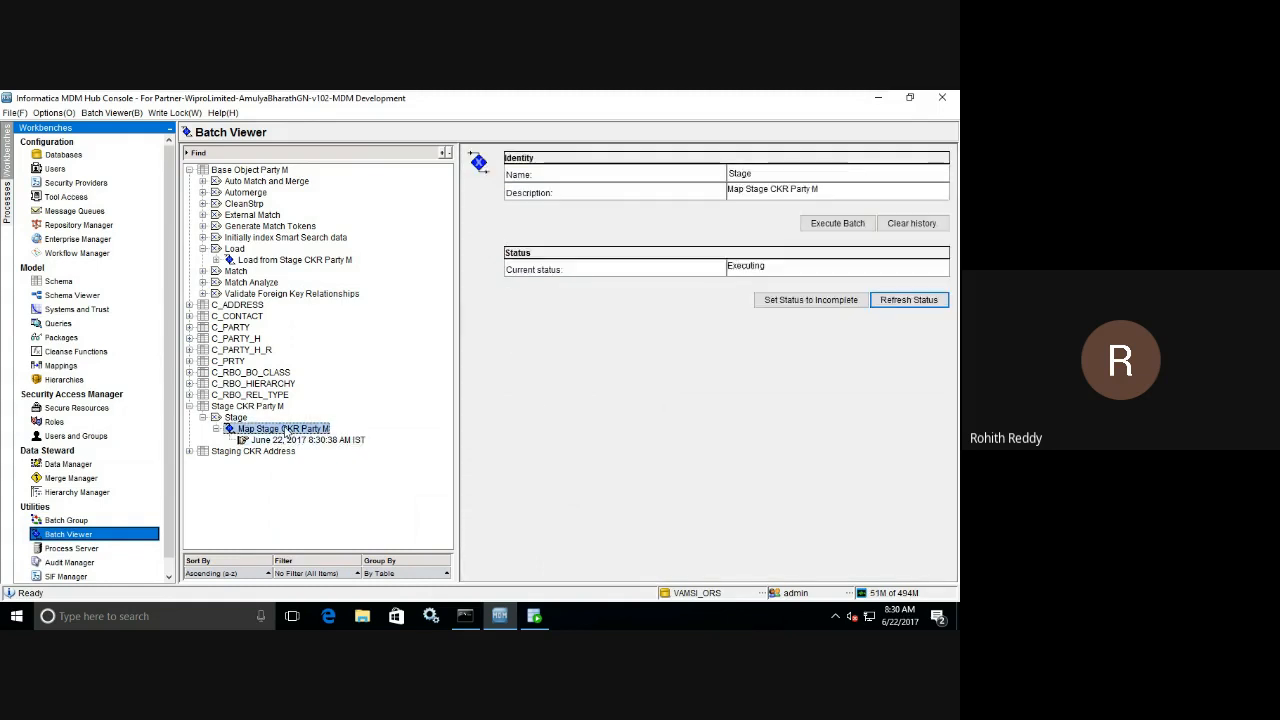
{"action": "left_click", "coordinate": [913, 304]}
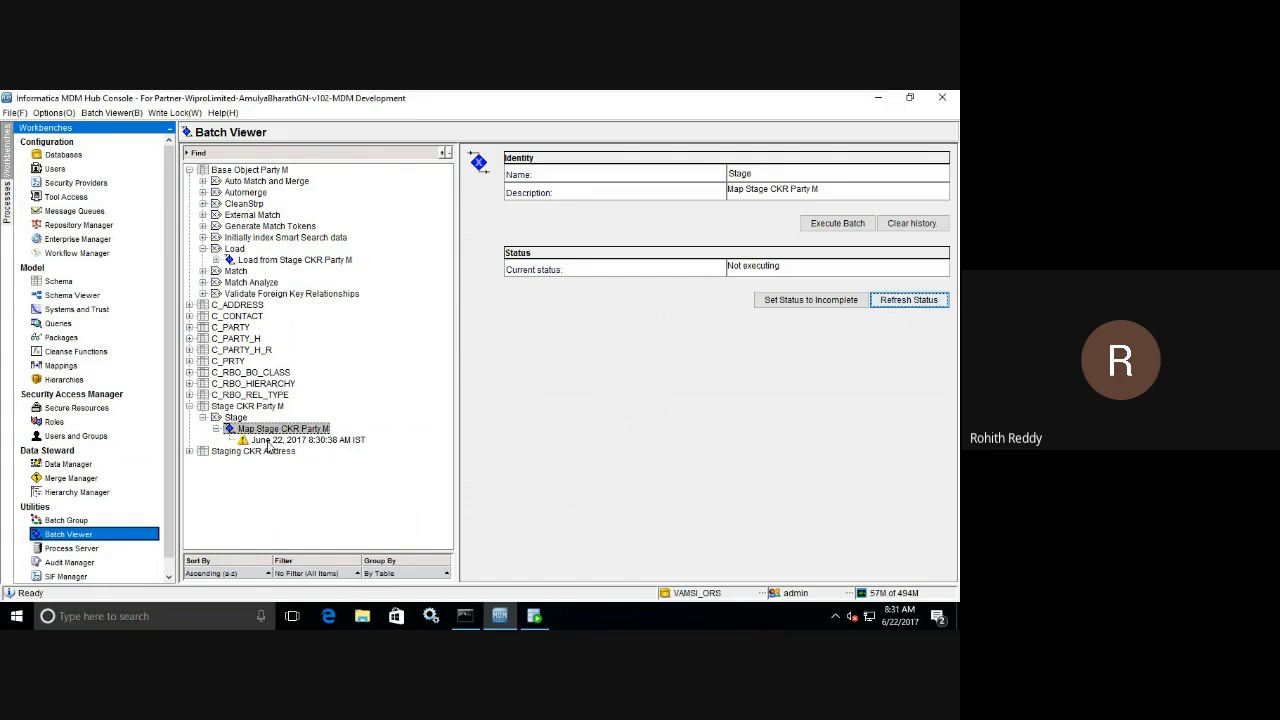
{"action": "left_click", "coordinate": [290, 440]}
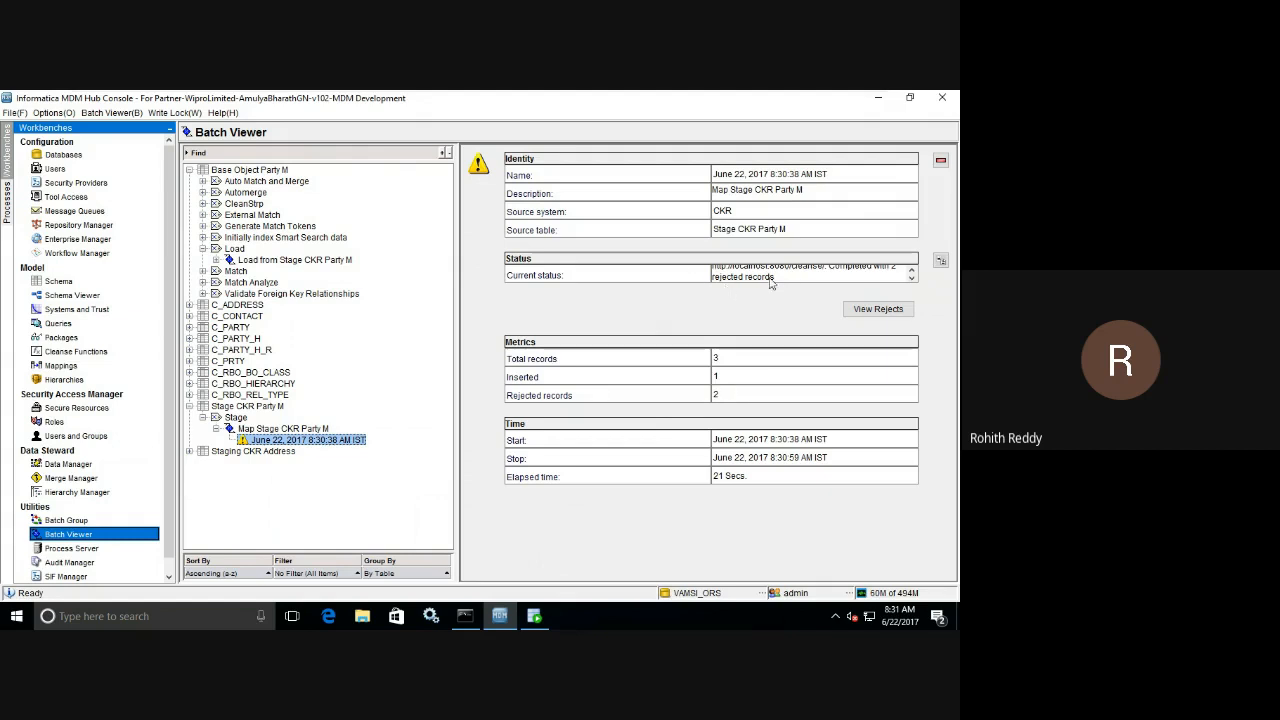
View the run's rejected records, enlarging the window and widening the Error Description column to read the full reject reasons.
{"action": "left_click", "coordinate": [878, 309]}
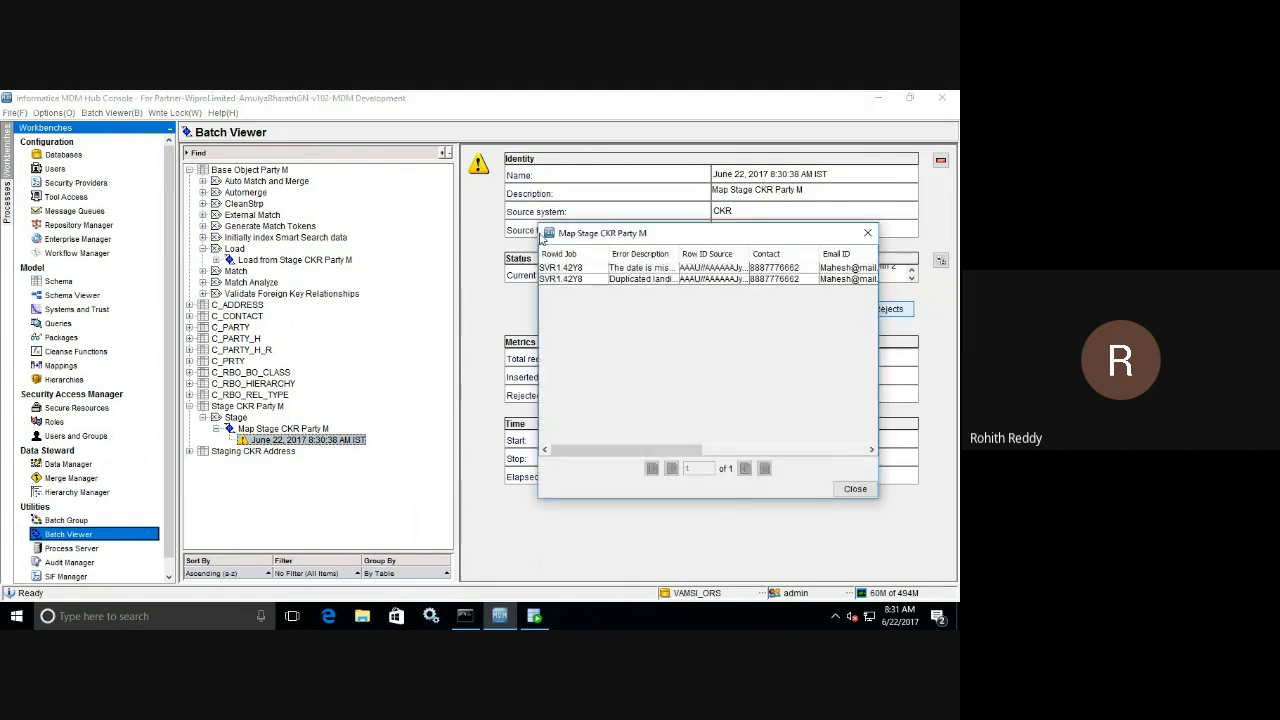
{"action": "left_click_drag", "start_coordinate": [539, 226], "coordinate": [93, 145]}
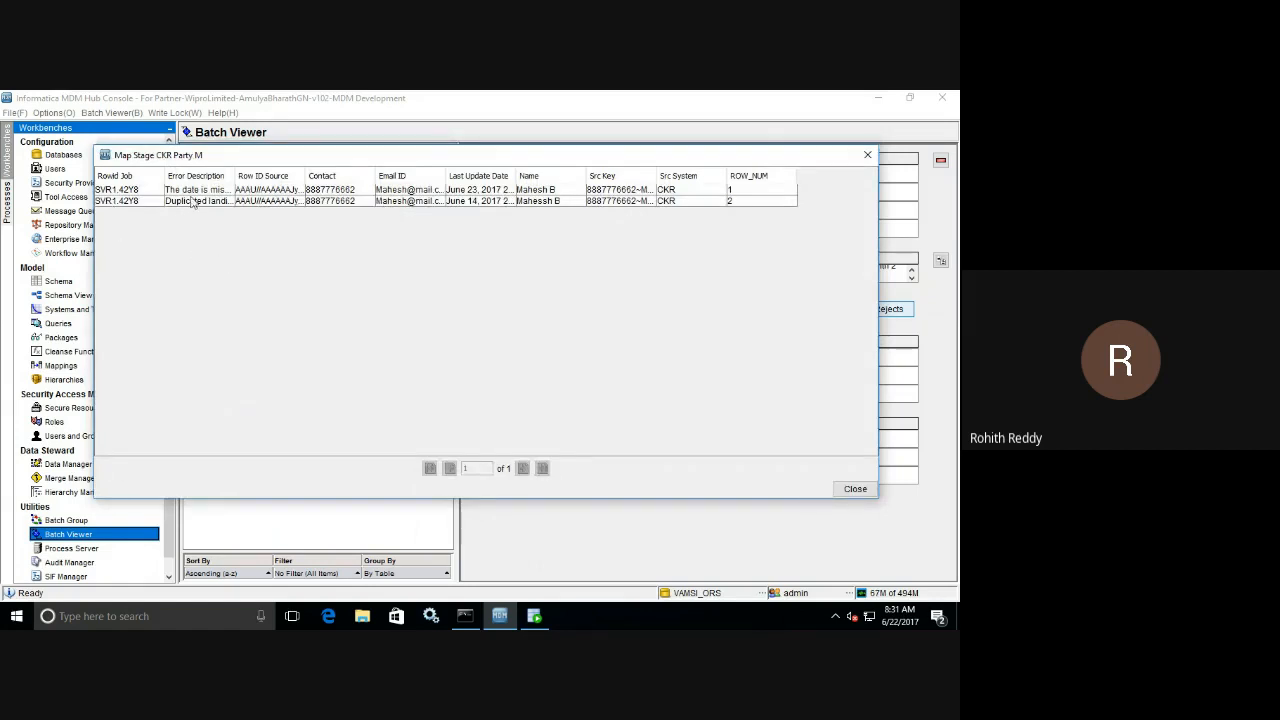
{"action": "left_click_drag", "start_coordinate": [234, 176], "coordinate": [378, 192]}
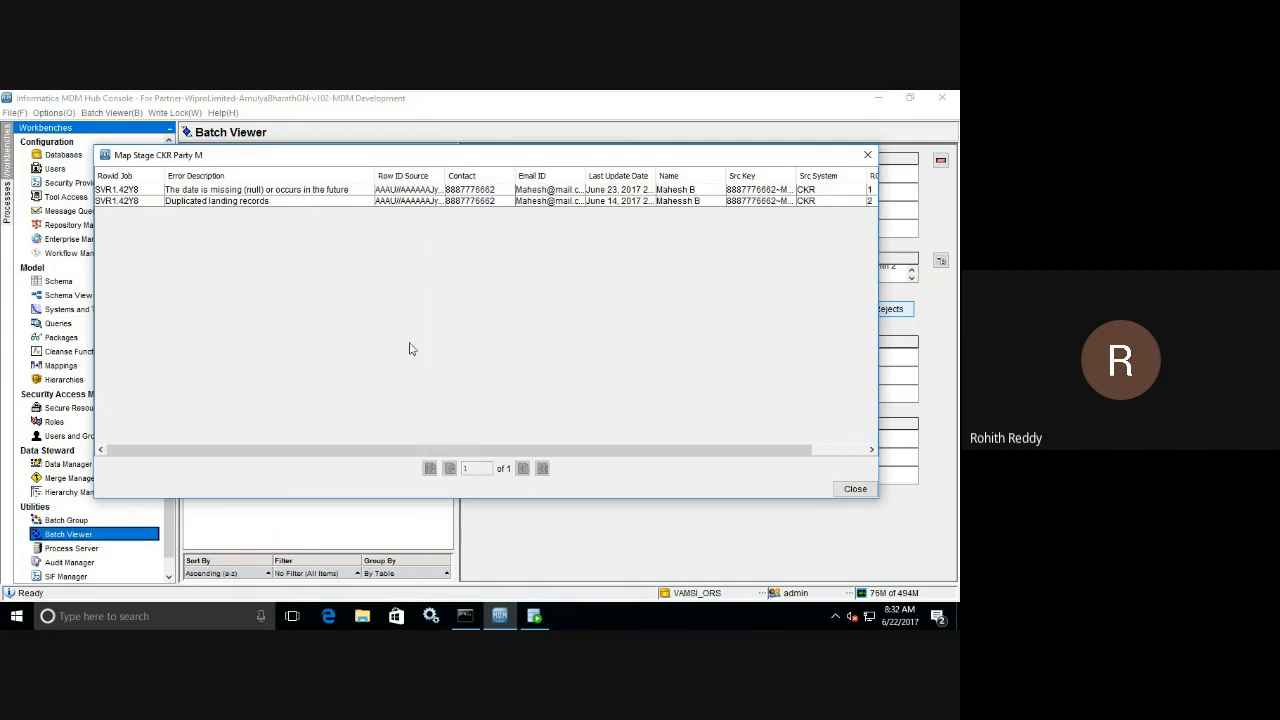
Switch to SQL Developer and show the C_L_PARTY_M landing table's data to compare it with the rejected records.
{"action": "left_click", "coordinate": [535, 617]}
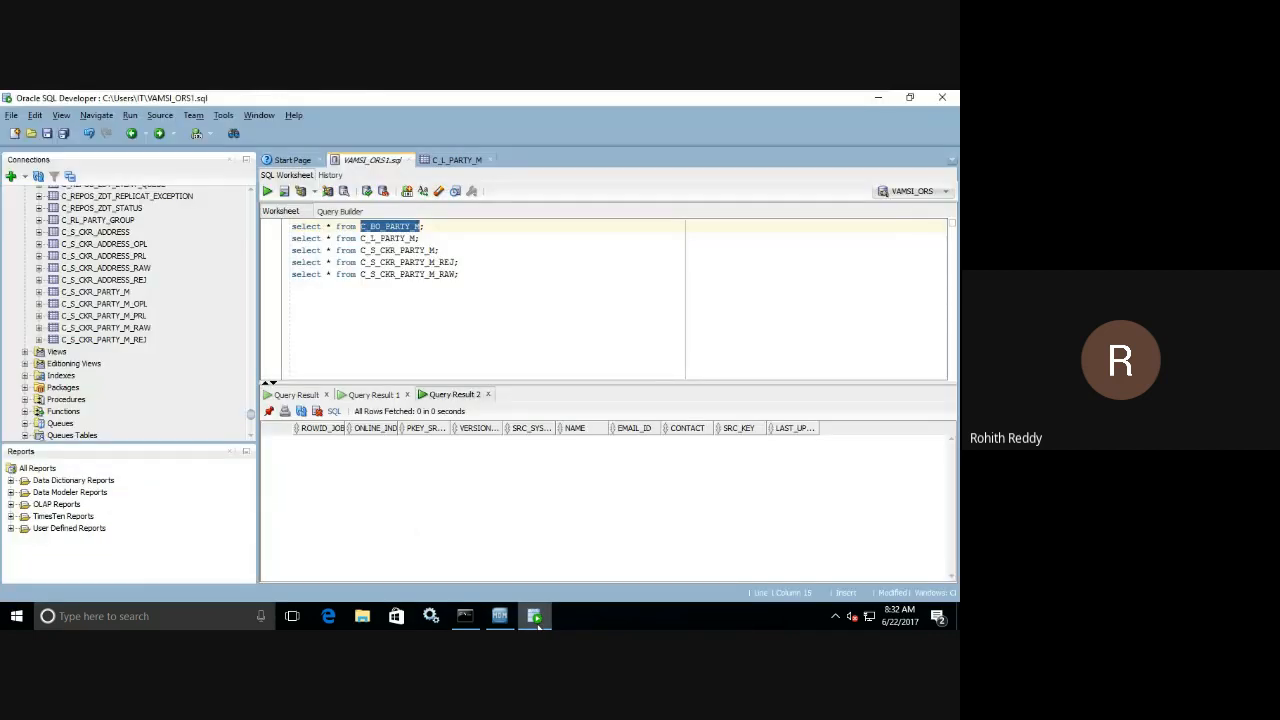
{"action": "left_click", "coordinate": [457, 160]}
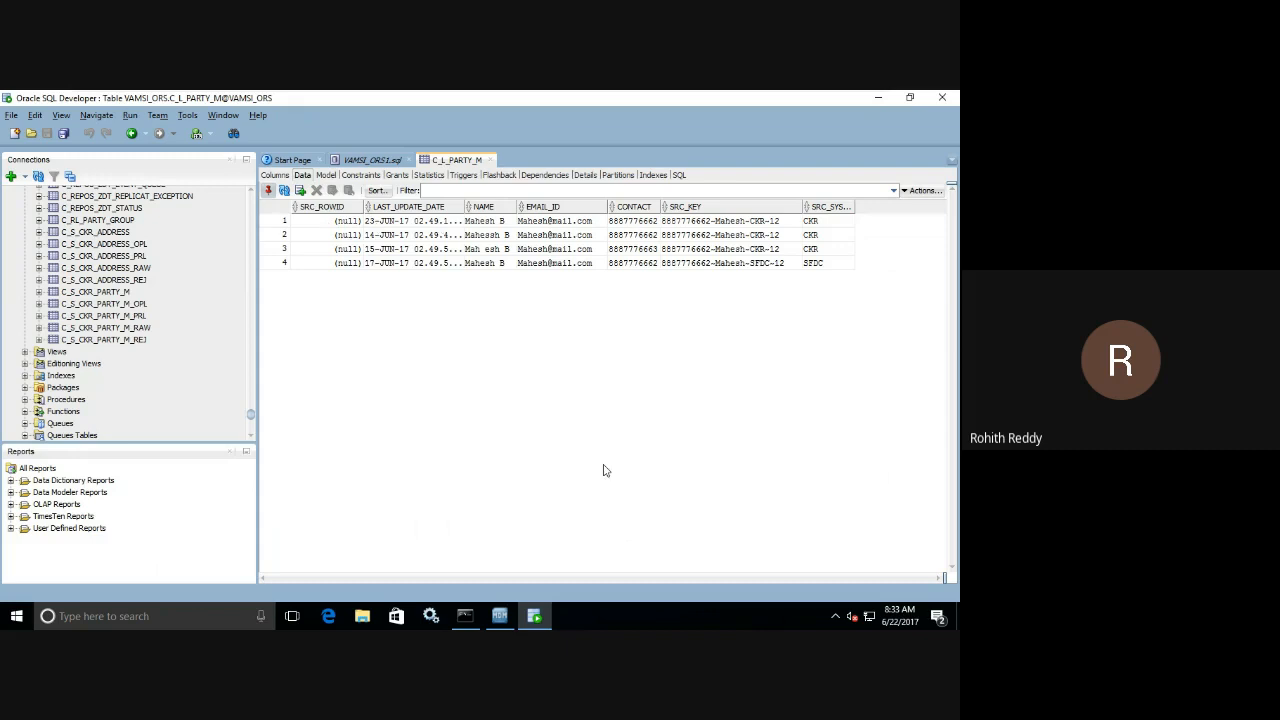
Compare the rejected records in the MDM Hub Console with the C_L_PARTY_M landing data in SQL Developer.
{"action": "left_click", "coordinate": [502, 617]}
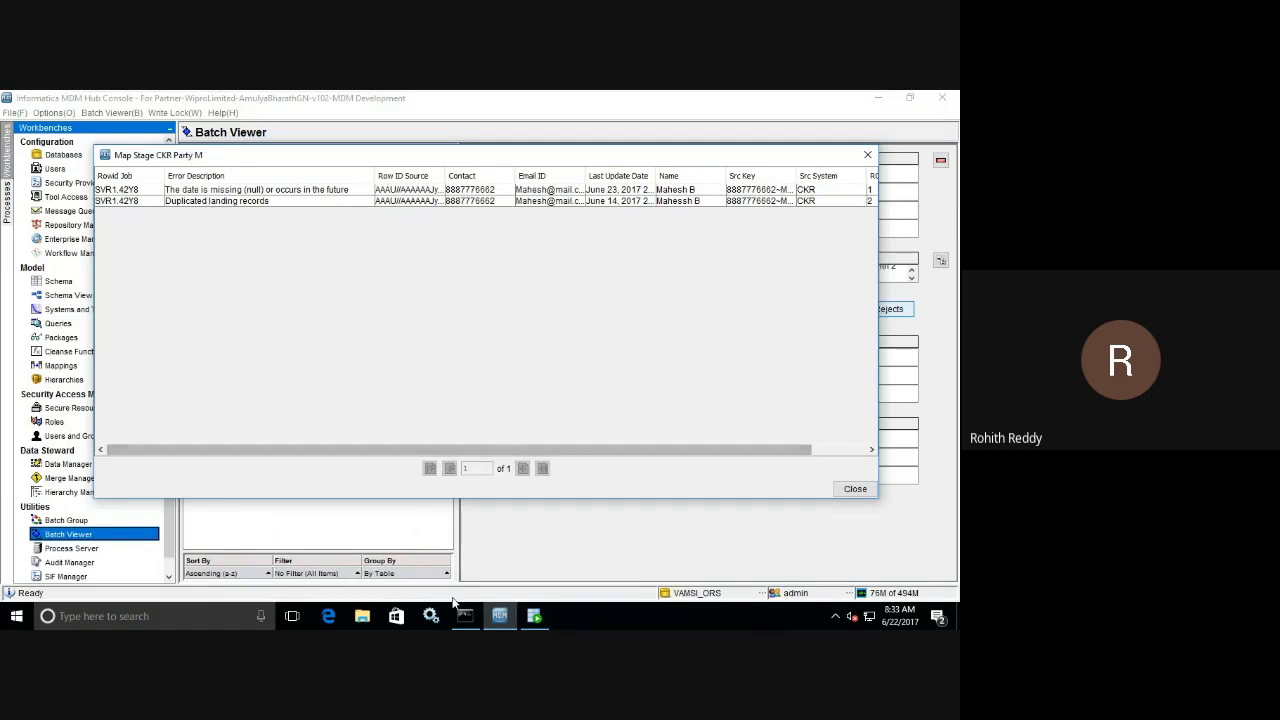
{"action": "left_click", "coordinate": [534, 616]}
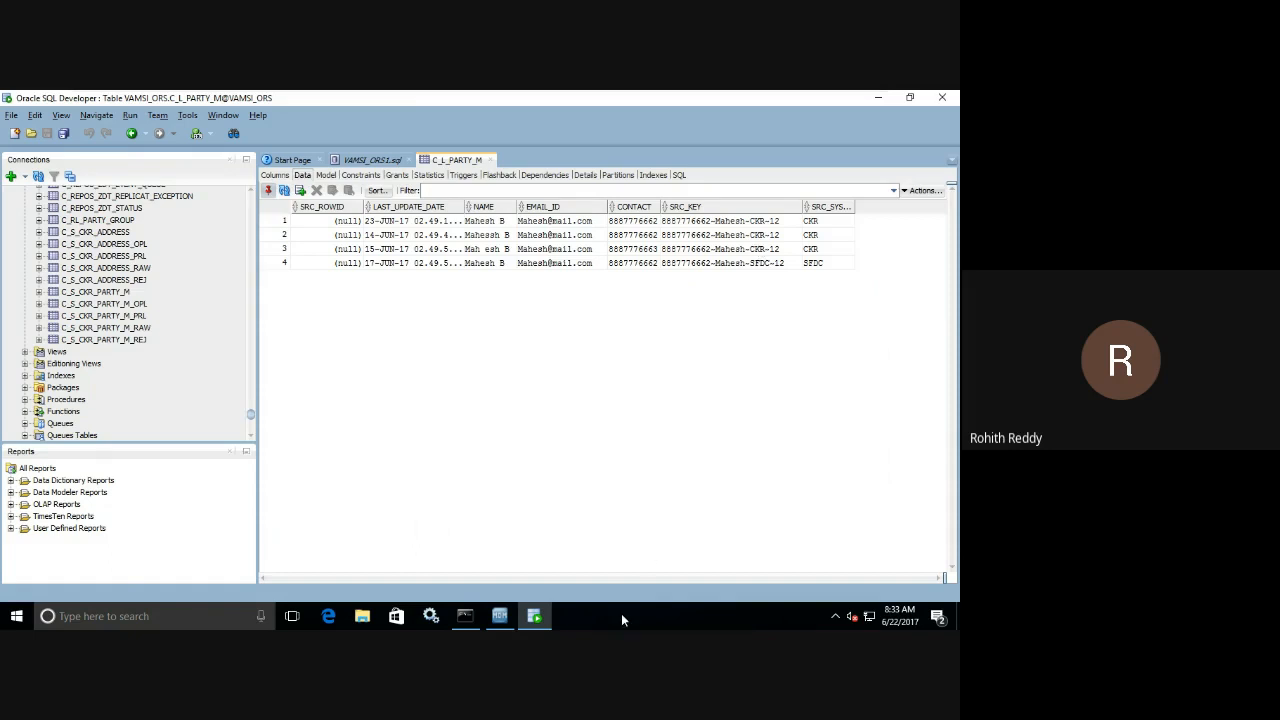
{"action": "mouse_move", "coordinate": [533, 619]}
Return to the VAMSI_ORS1.sql worksheet and run the query on the C_BO_PARTY_M base object table.
{"action": "left_click", "coordinate": [363, 162]}
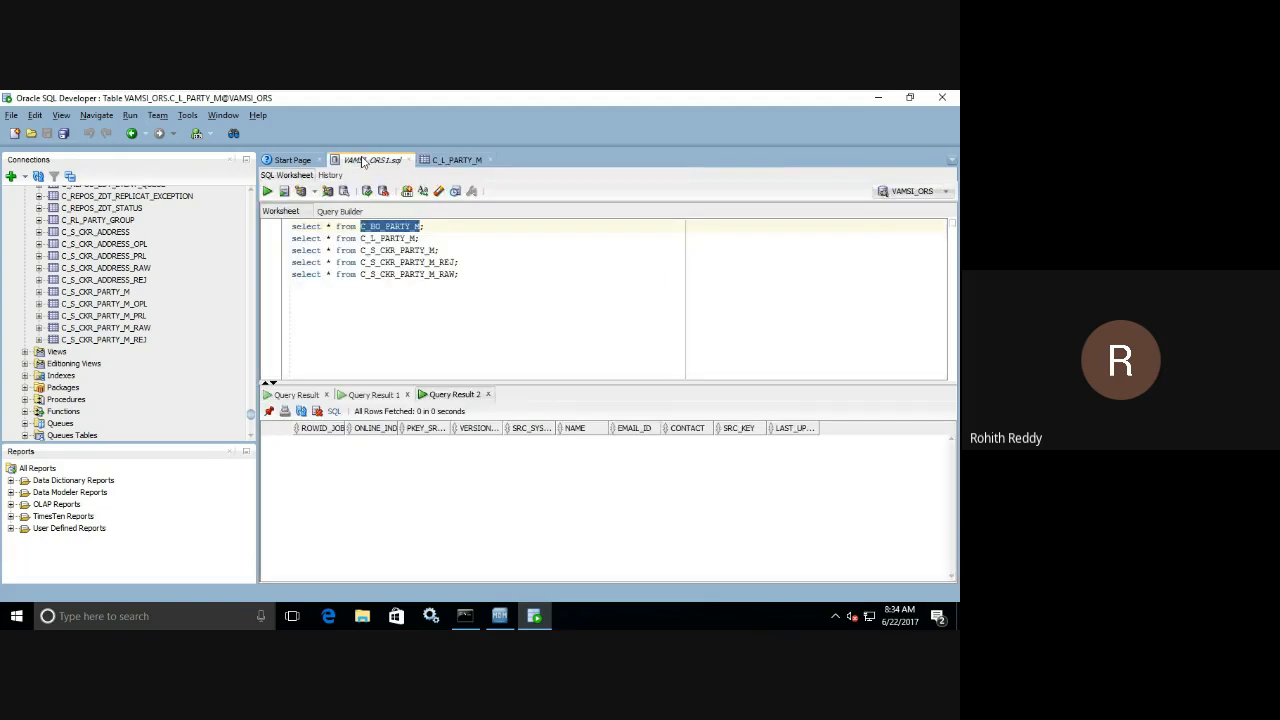
{"action": "left_click", "coordinate": [433, 228]}
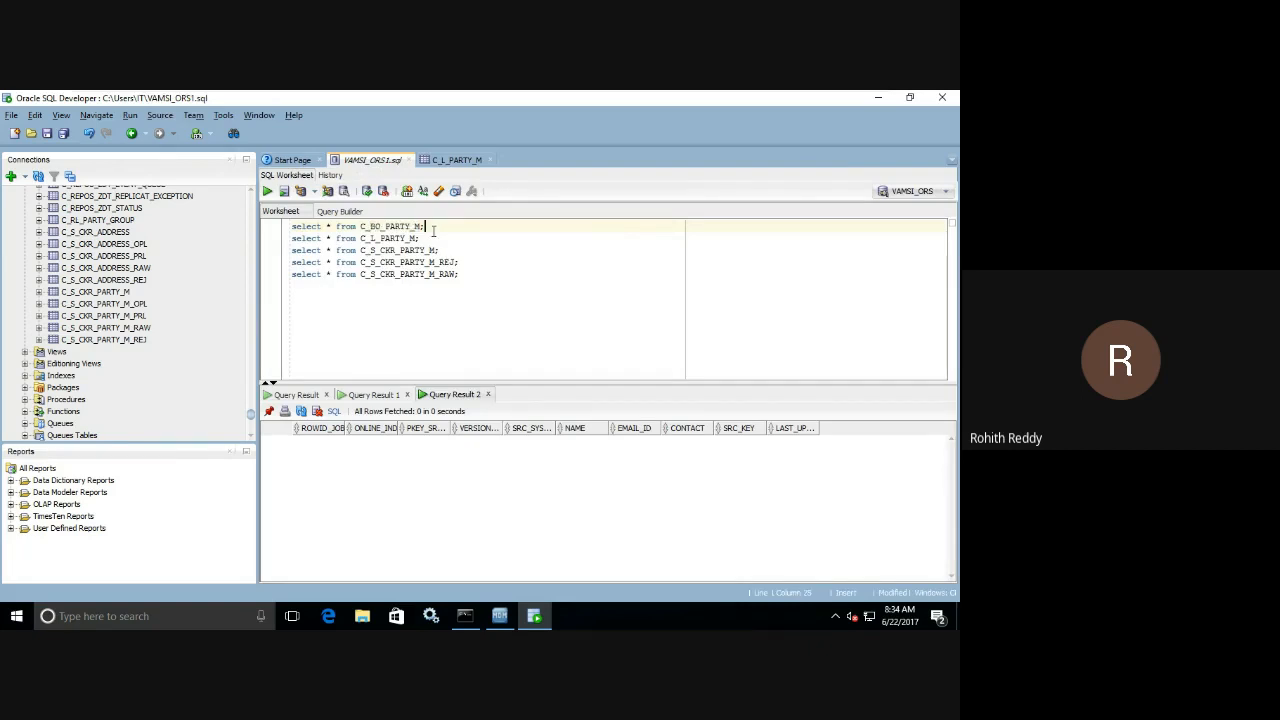
{"action": "left_click", "coordinate": [267, 191]}
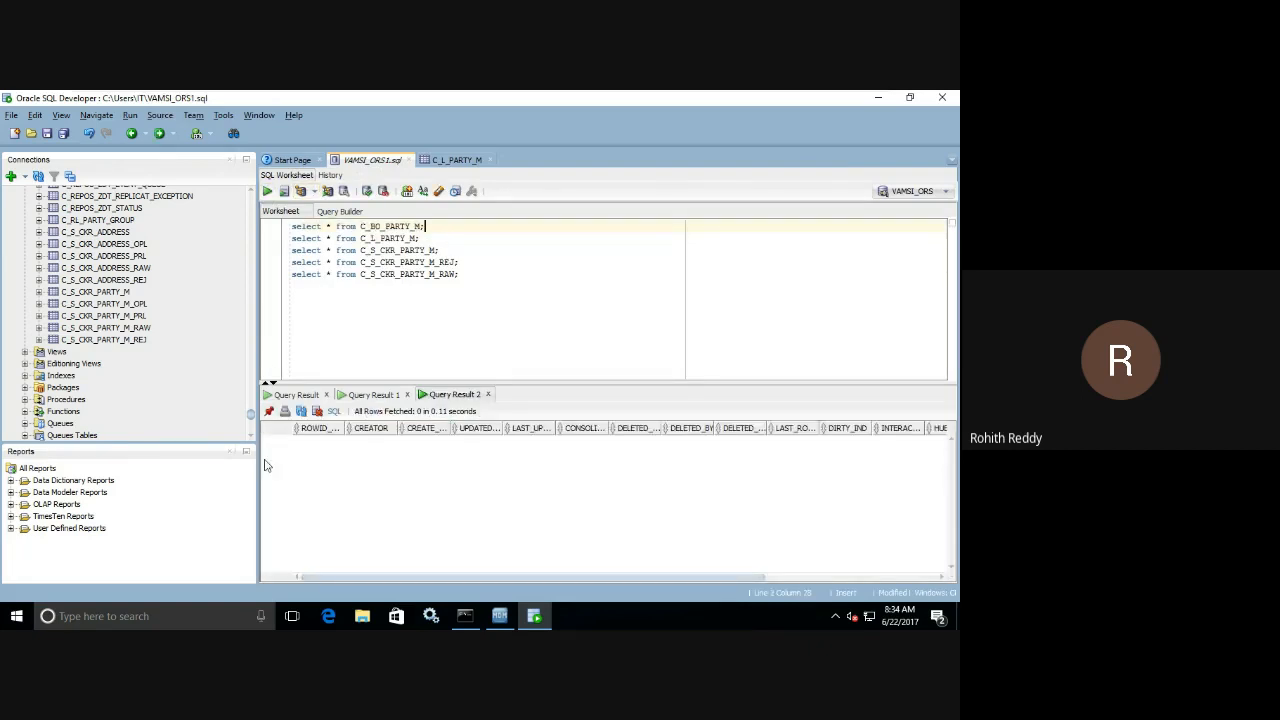
Query the C_S_CKR_PARTY_M staging table and review the staged record across all its columns.
{"action": "left_click", "coordinate": [444, 251]}
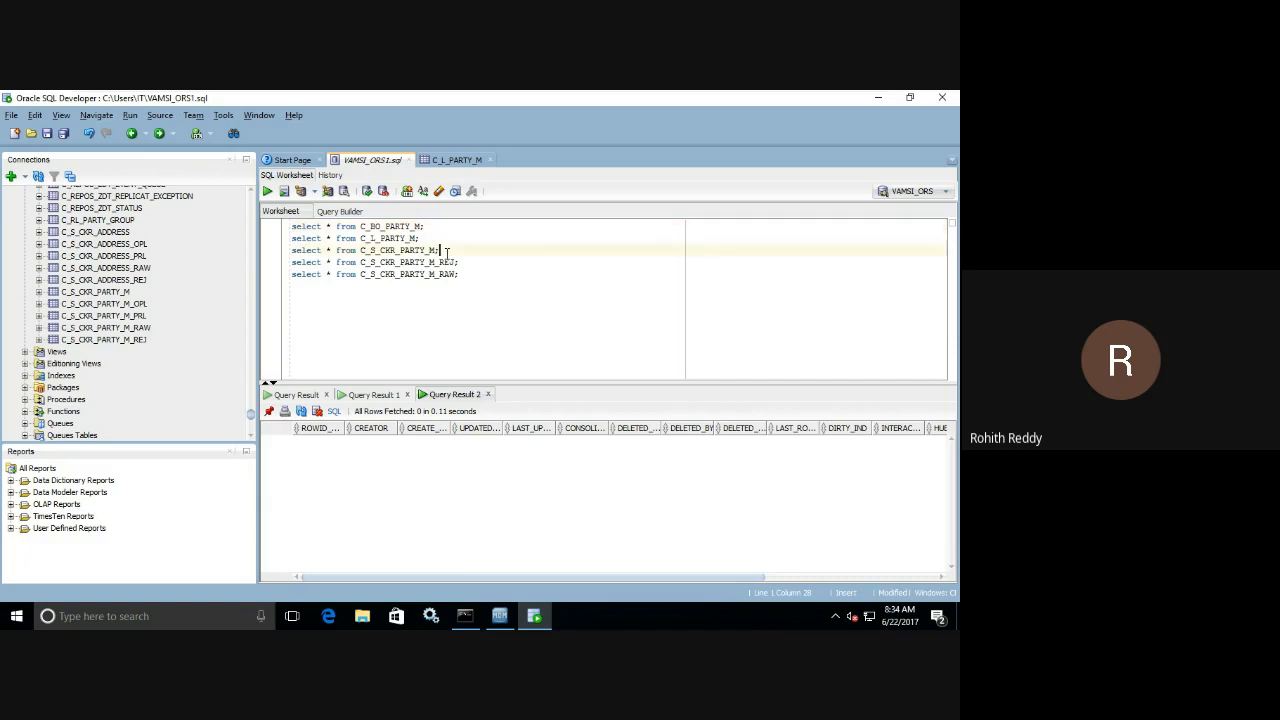
{"action": "left_click", "coordinate": [267, 192]}
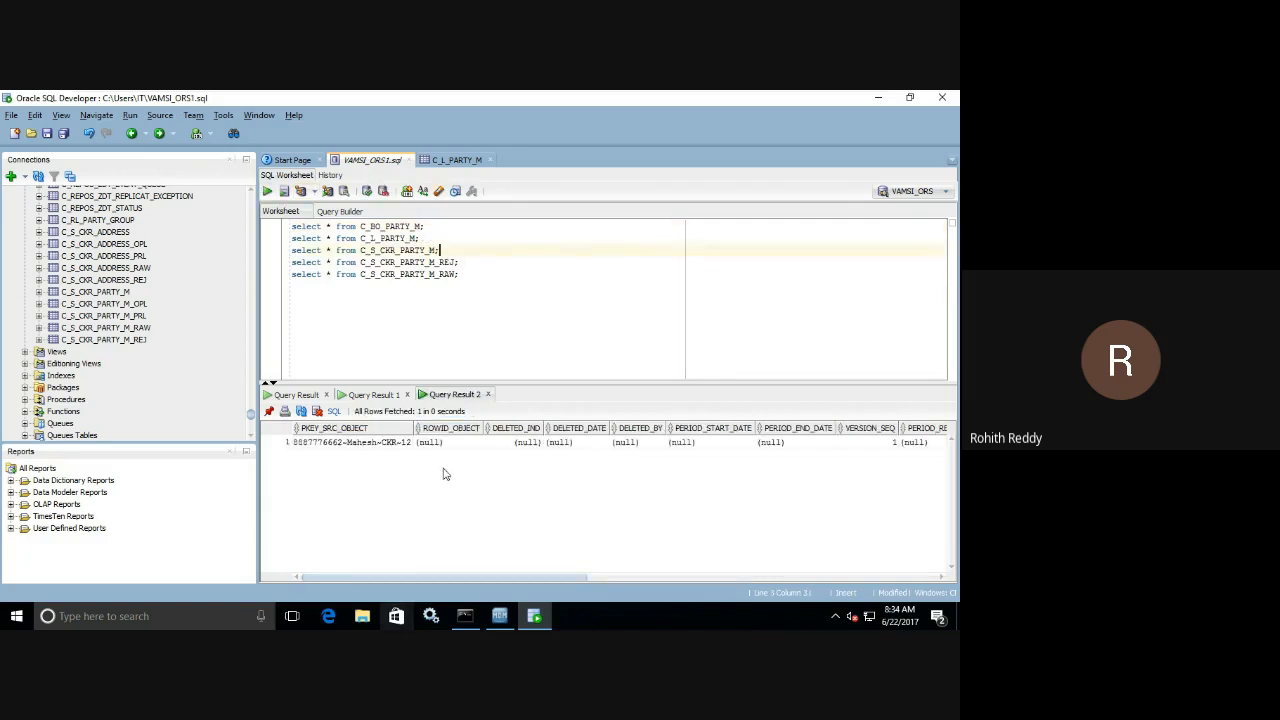
{"action": "left_click_drag", "start_coordinate": [510, 577], "coordinate": [860, 580]}
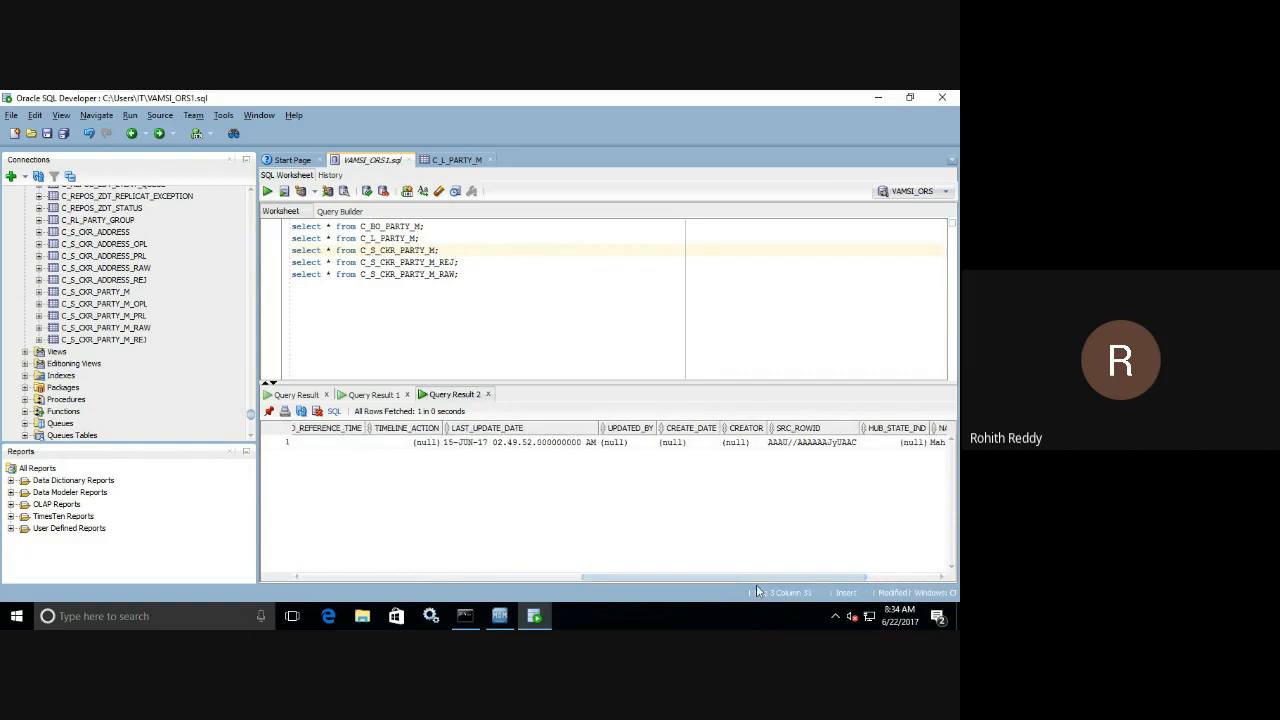
{"action": "left_click_drag", "start_coordinate": [840, 578], "coordinate": [335, 548]}
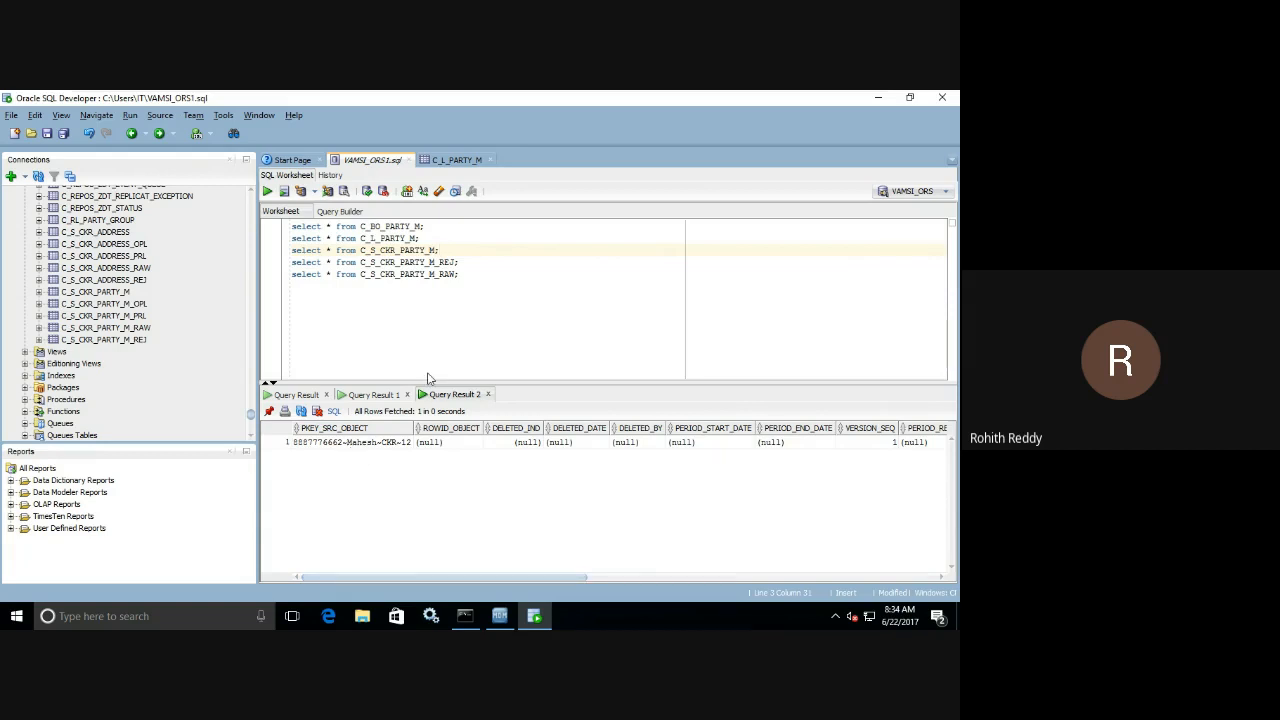
Query the C_S_CKR_PARTY_M_REJ reject table and widen its ERROR_DESCRIPTION column.
{"action": "left_click", "coordinate": [468, 260]}
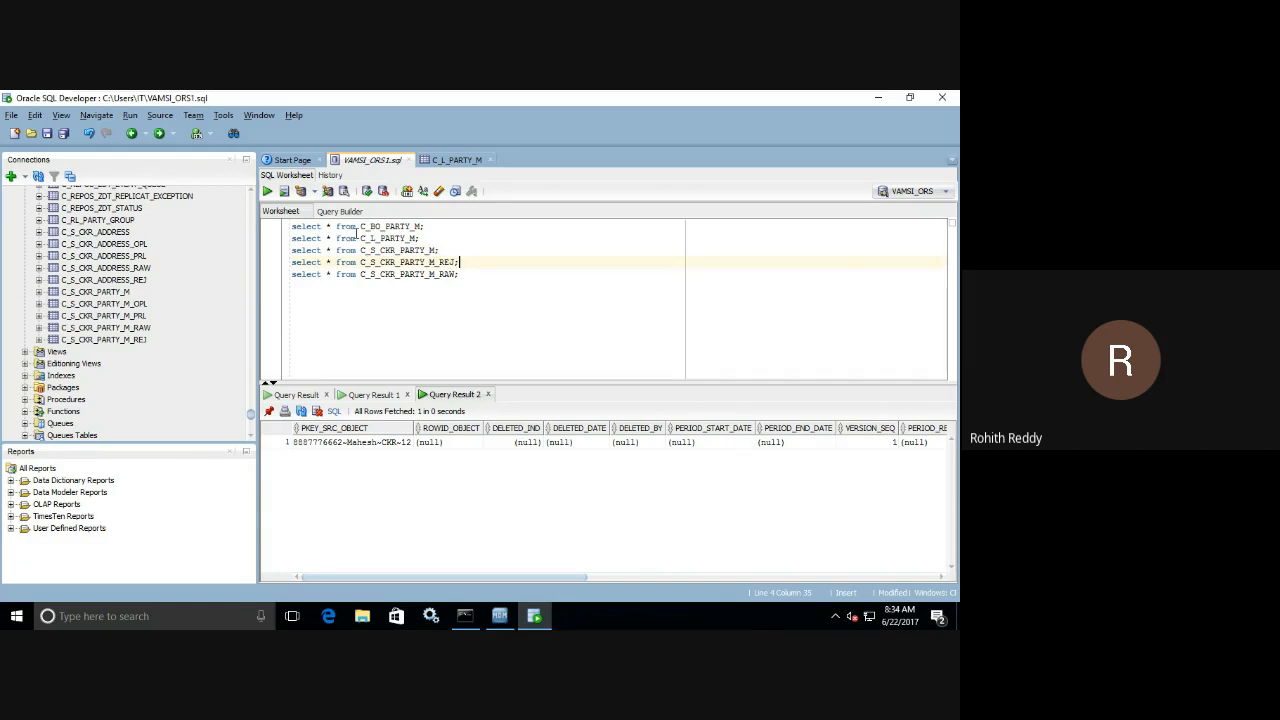
{"action": "left_click", "coordinate": [267, 191]}
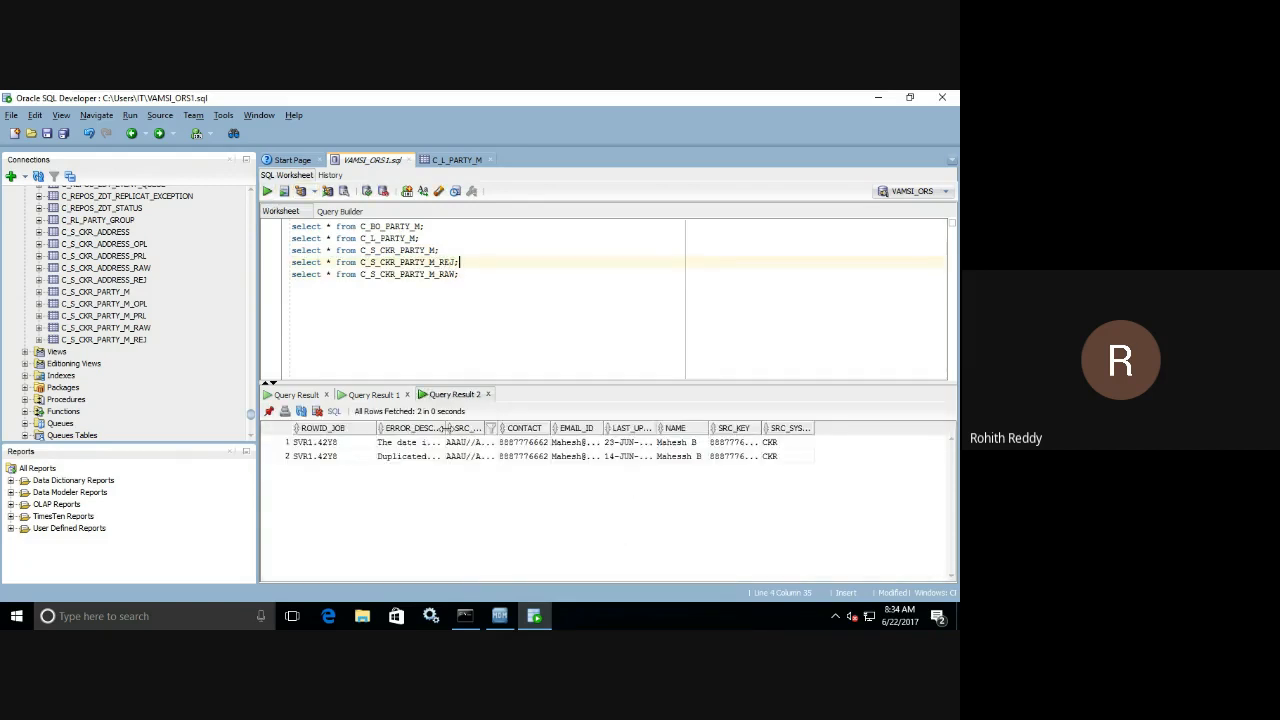
{"action": "left_click_drag", "start_coordinate": [442, 428], "coordinate": [544, 428]}
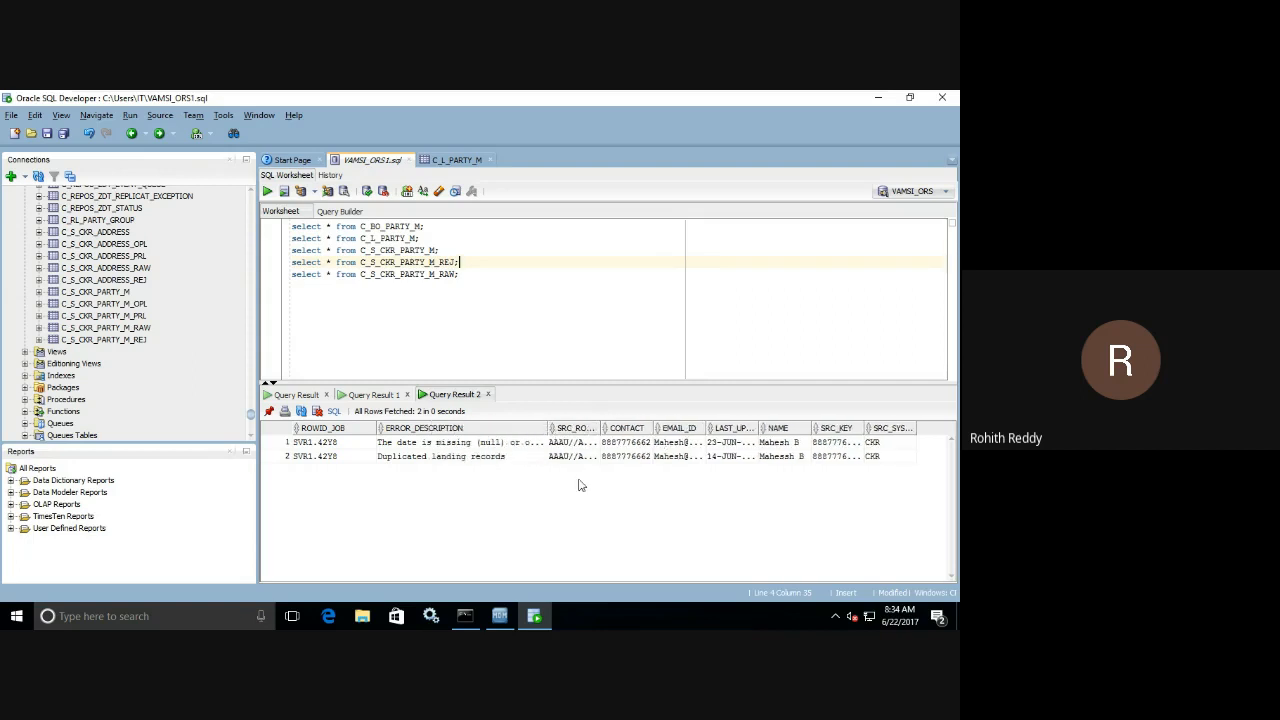
Query the C_S_CKR_PARTY_M_RAW raw table and compare its records with the C_L_PARTY_M landing data.
{"action": "left_click", "coordinate": [464, 275]}
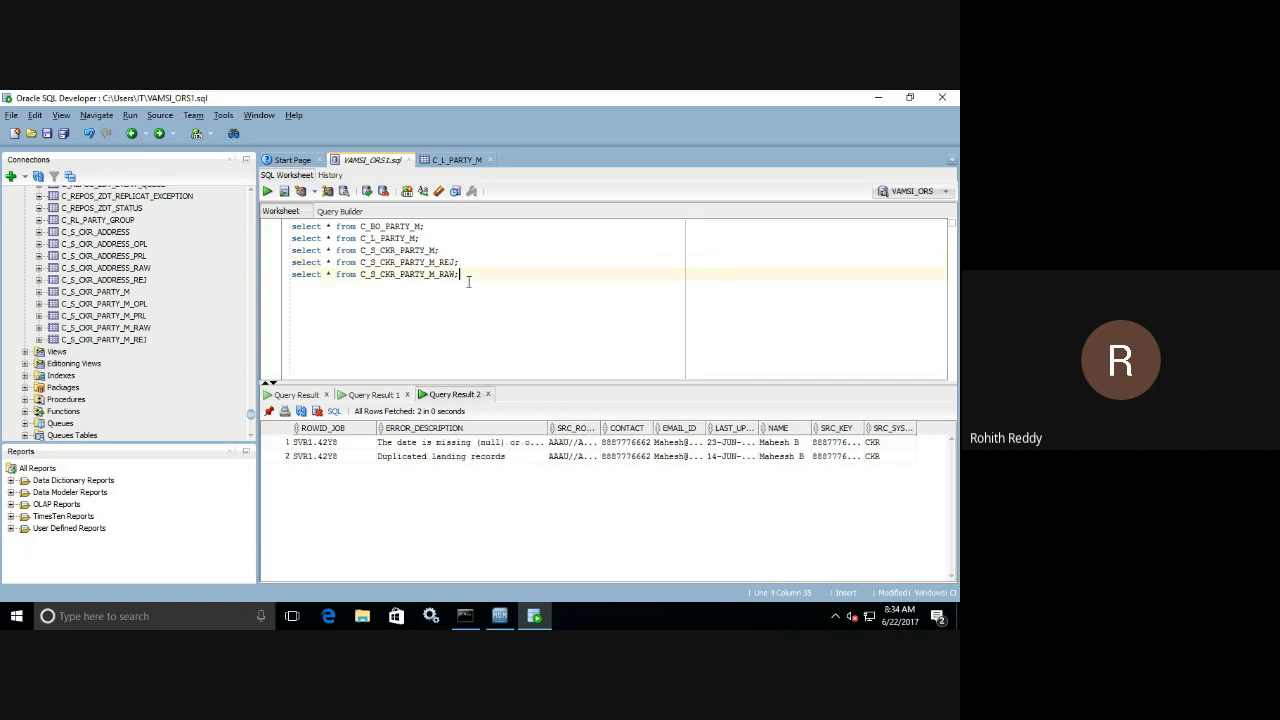
{"action": "left_click", "coordinate": [268, 192]}
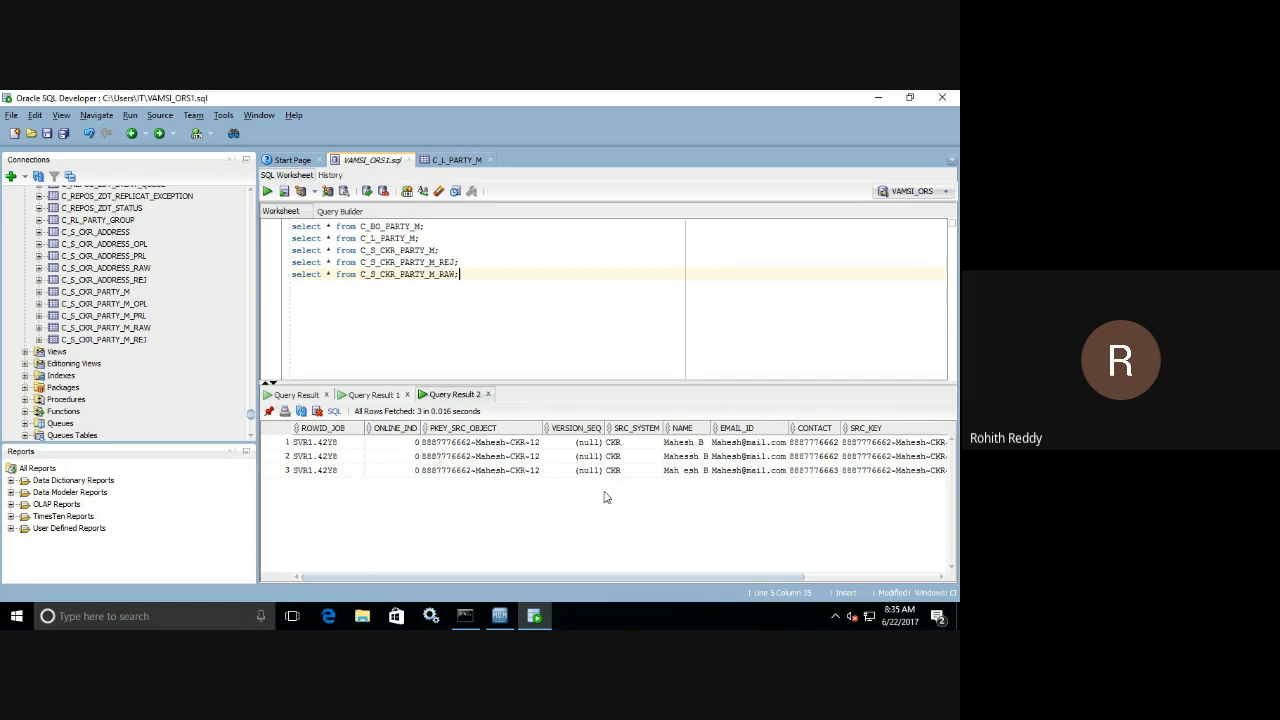
{"action": "left_click", "coordinate": [466, 170]}
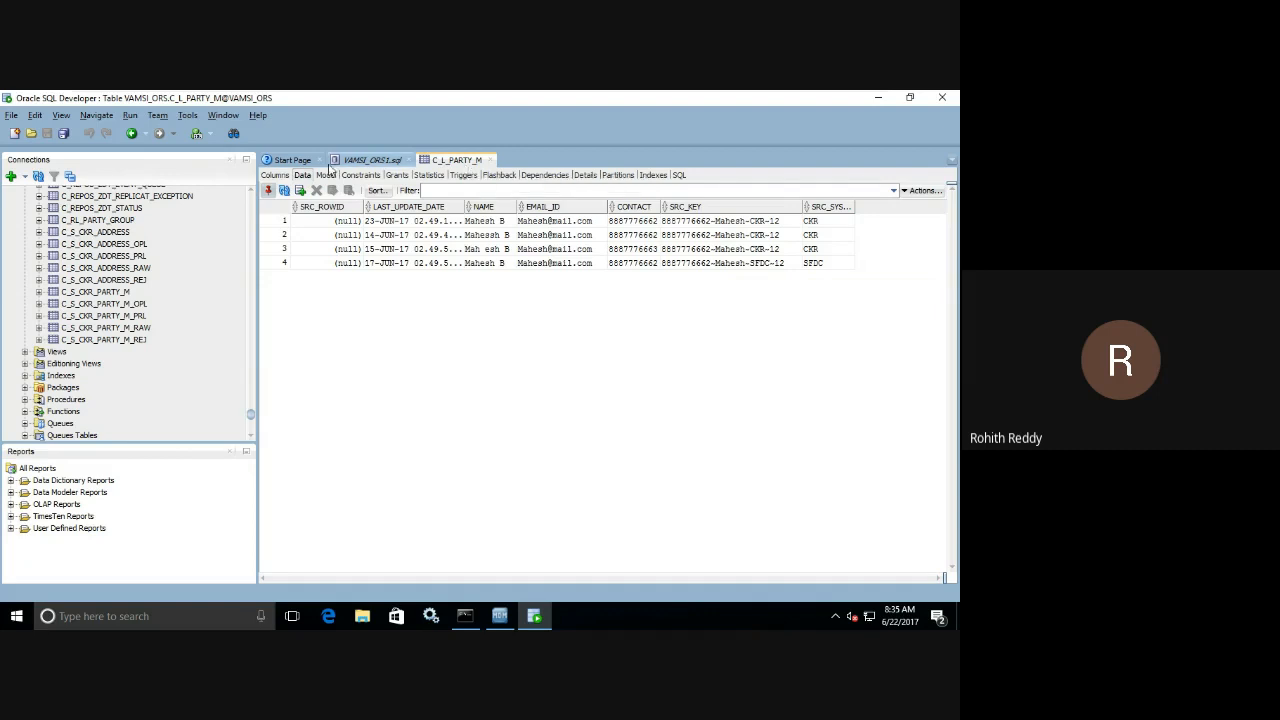
Return to the VAMSI_ORS1.sql worksheet and rerun the C_S_CKR_PARTY_M_REJ query.
{"action": "left_click", "coordinate": [362, 163]}
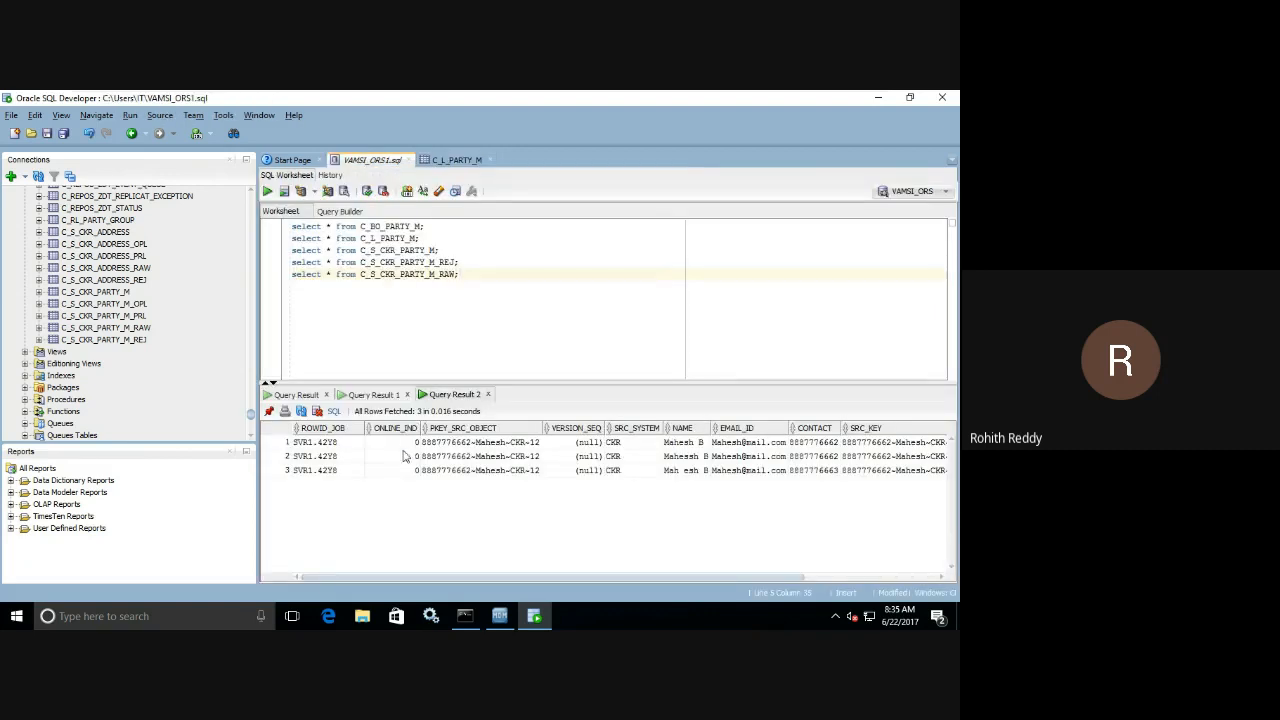
{"action": "left_click", "coordinate": [462, 262]}
{"action": "left_click", "coordinate": [268, 192]}
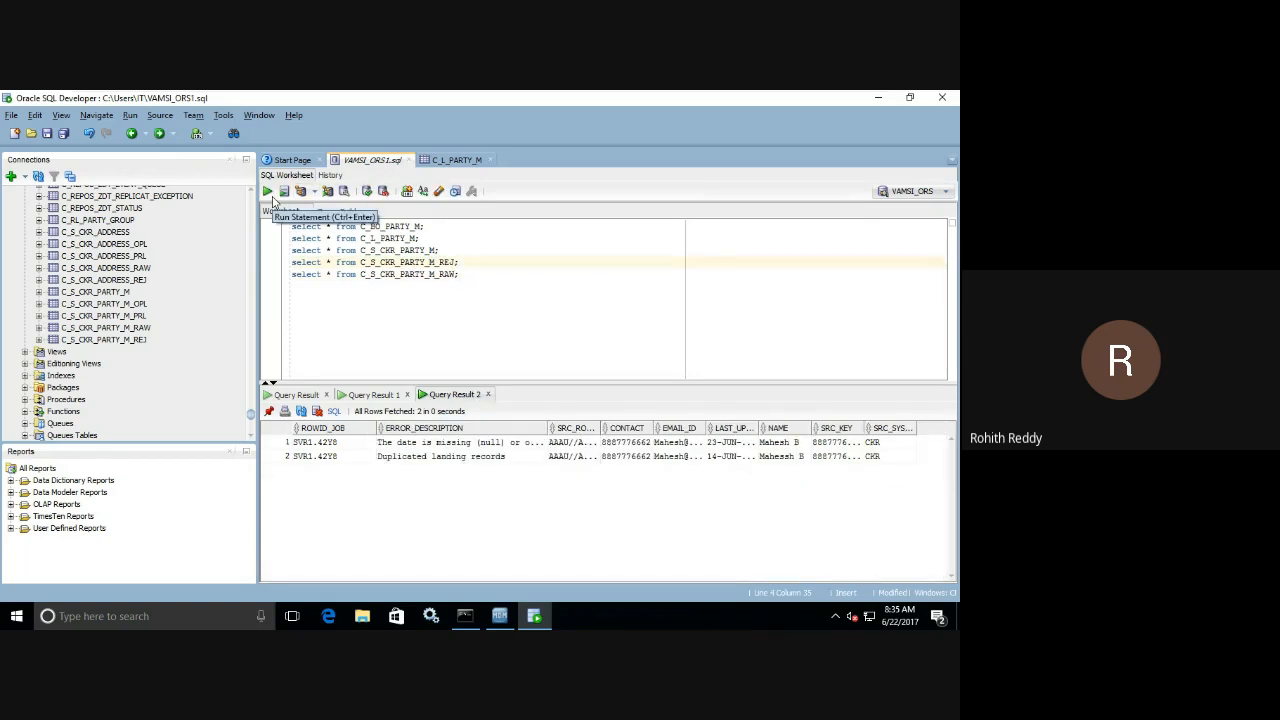
In the C_L_PARTY_M landing table, set the first row's LAST_UPDATE_DATE to June 15, 2017.
{"action": "left_click", "coordinate": [442, 168]}
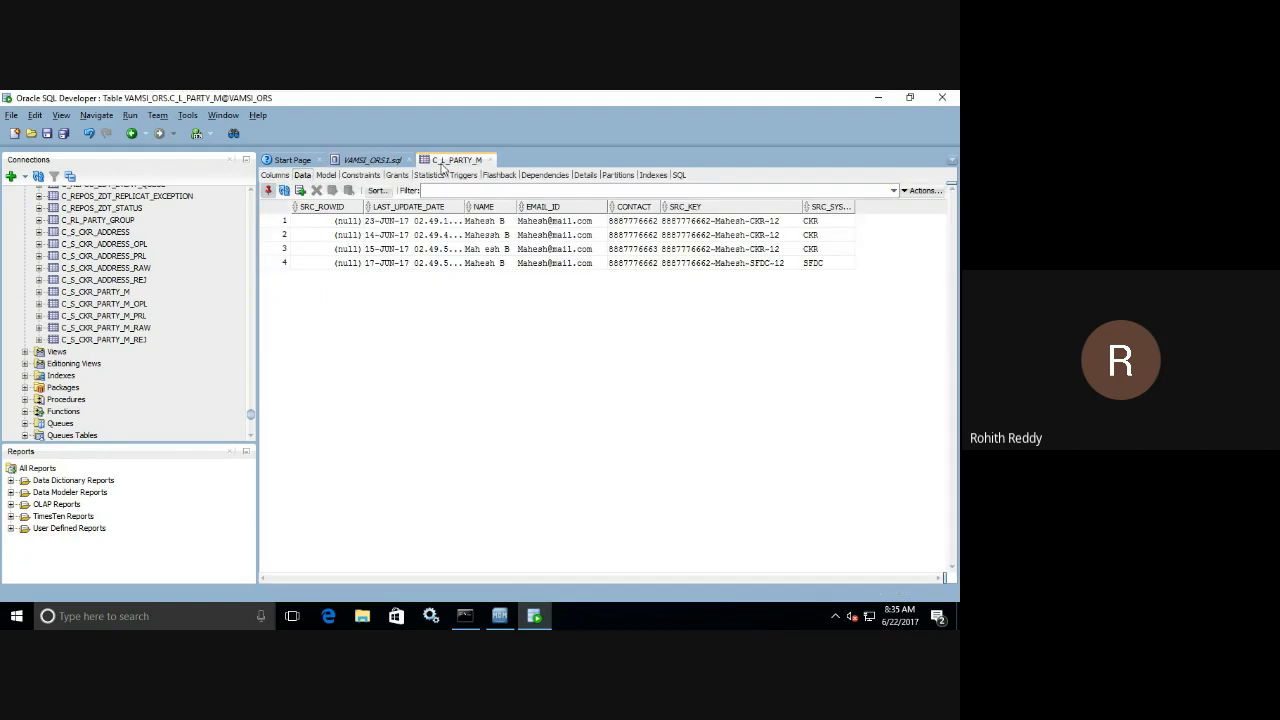
{"action": "left_click", "coordinate": [460, 222]}
{"action": "left_click", "coordinate": [458, 221]}
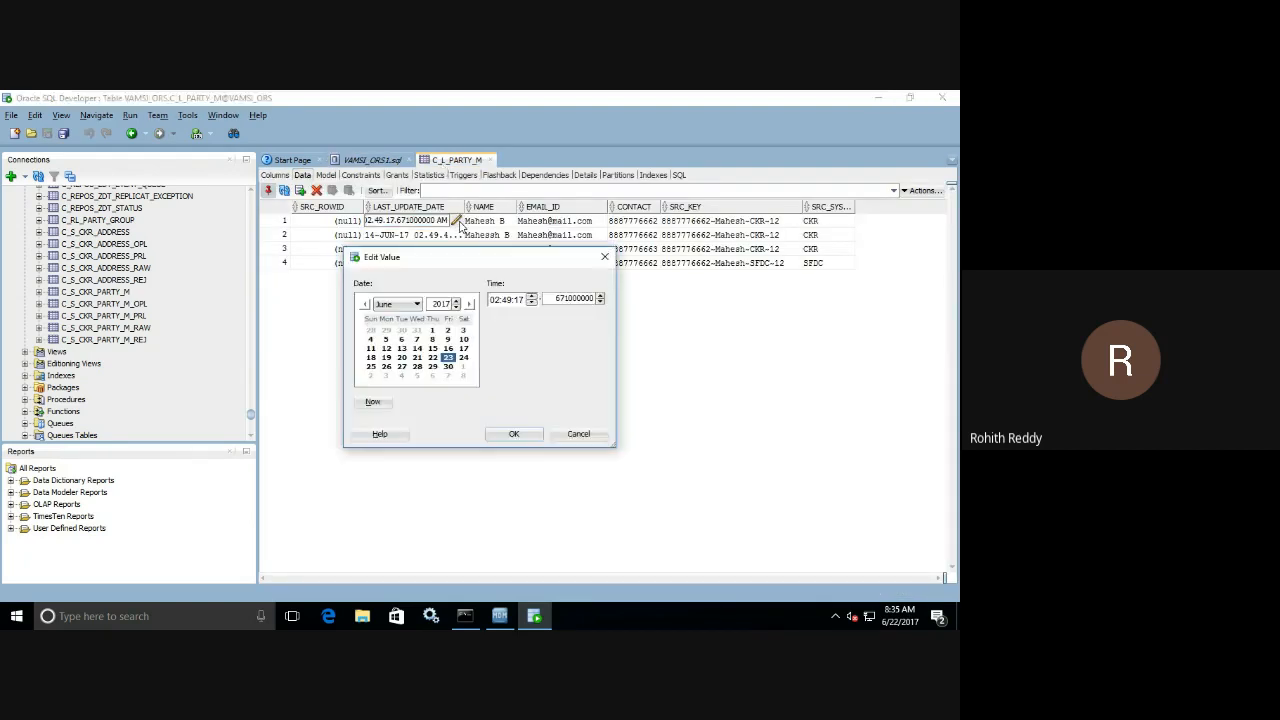
{"action": "left_click", "coordinate": [433, 348]}
{"action": "left_click", "coordinate": [511, 434]}
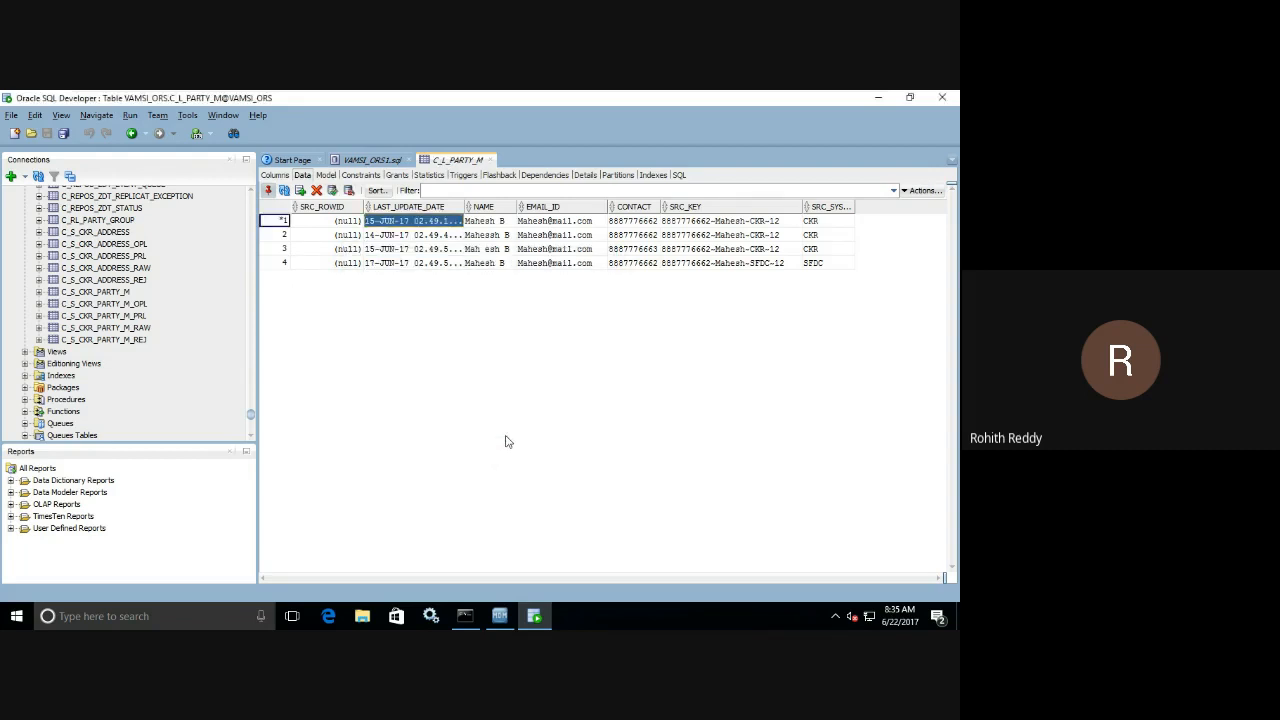
Change the final number of the first landing row's SRC_KEY to 13.
{"action": "left_click", "coordinate": [797, 224]}
{"action": "left_click", "coordinate": [794, 220]}
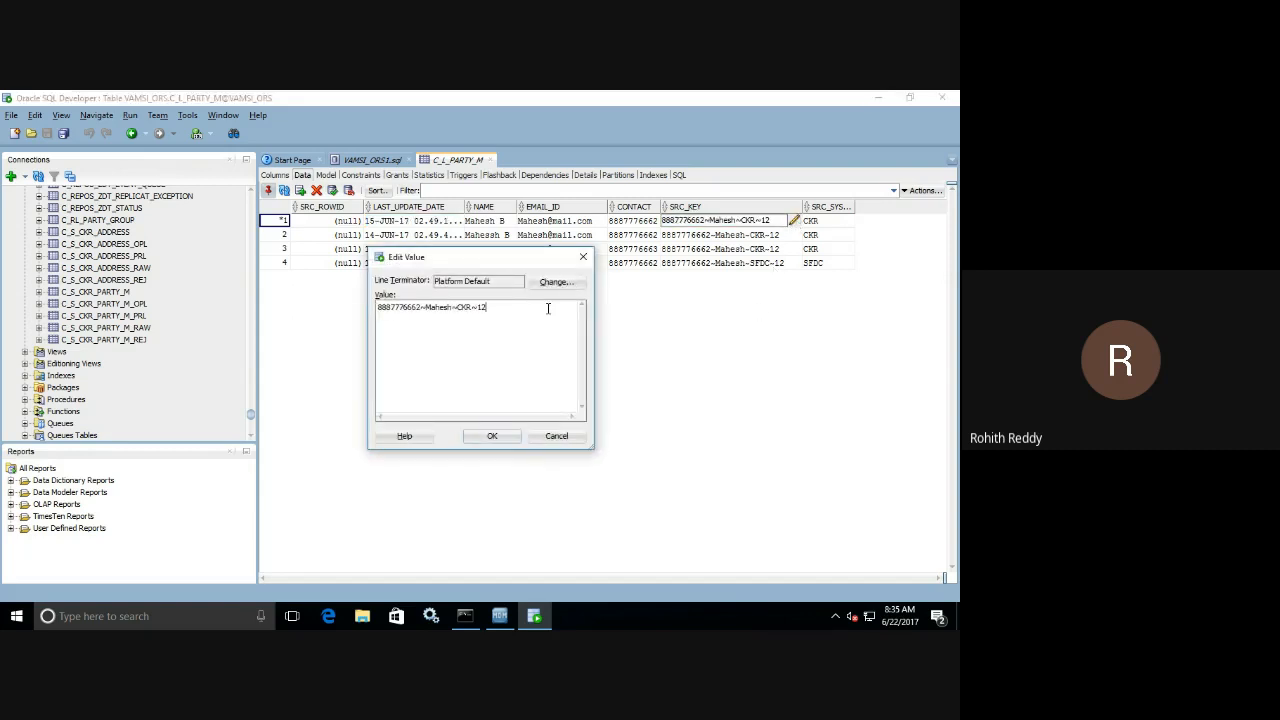
{"action": "key", "text": "BackSpace"}
{"action": "type", "text": "3"}
{"action": "left_click", "coordinate": [492, 436]}
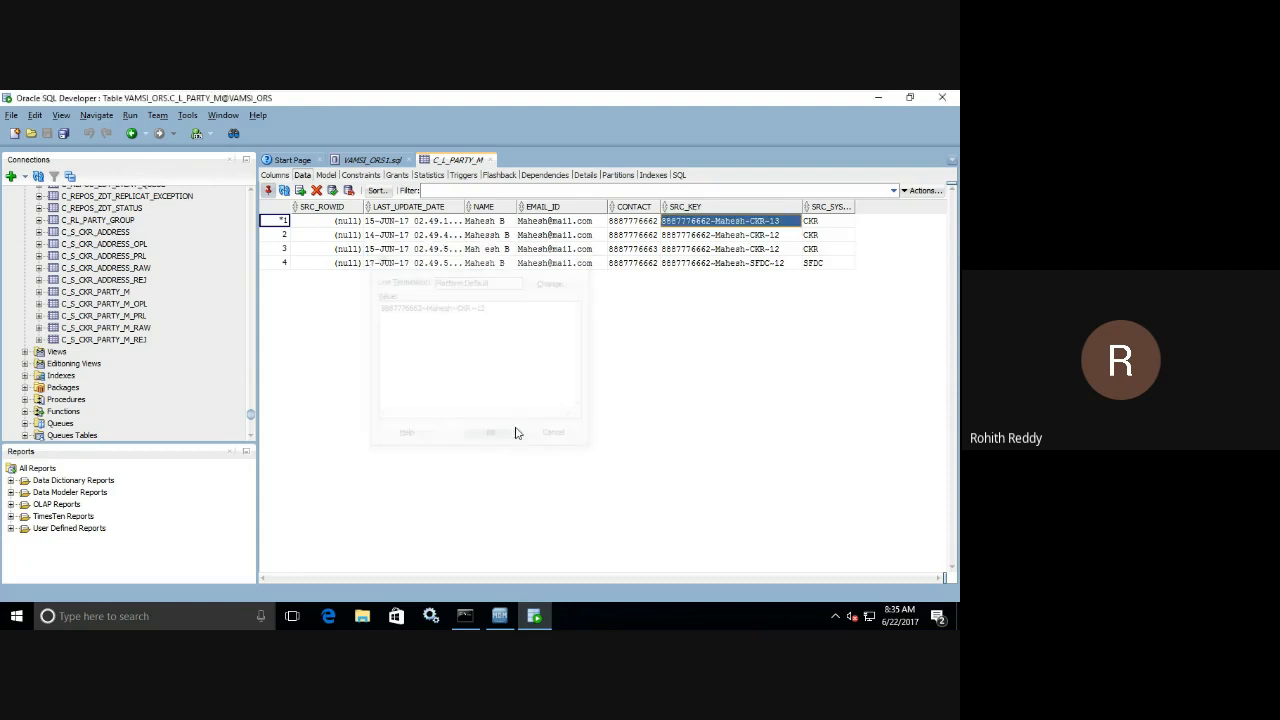
Change the final number of the third landing row's SRC_KEY to 14, commit the table changes, and close the log.
{"action": "left_click", "coordinate": [782, 249]}
{"action": "left_click", "coordinate": [794, 248]}
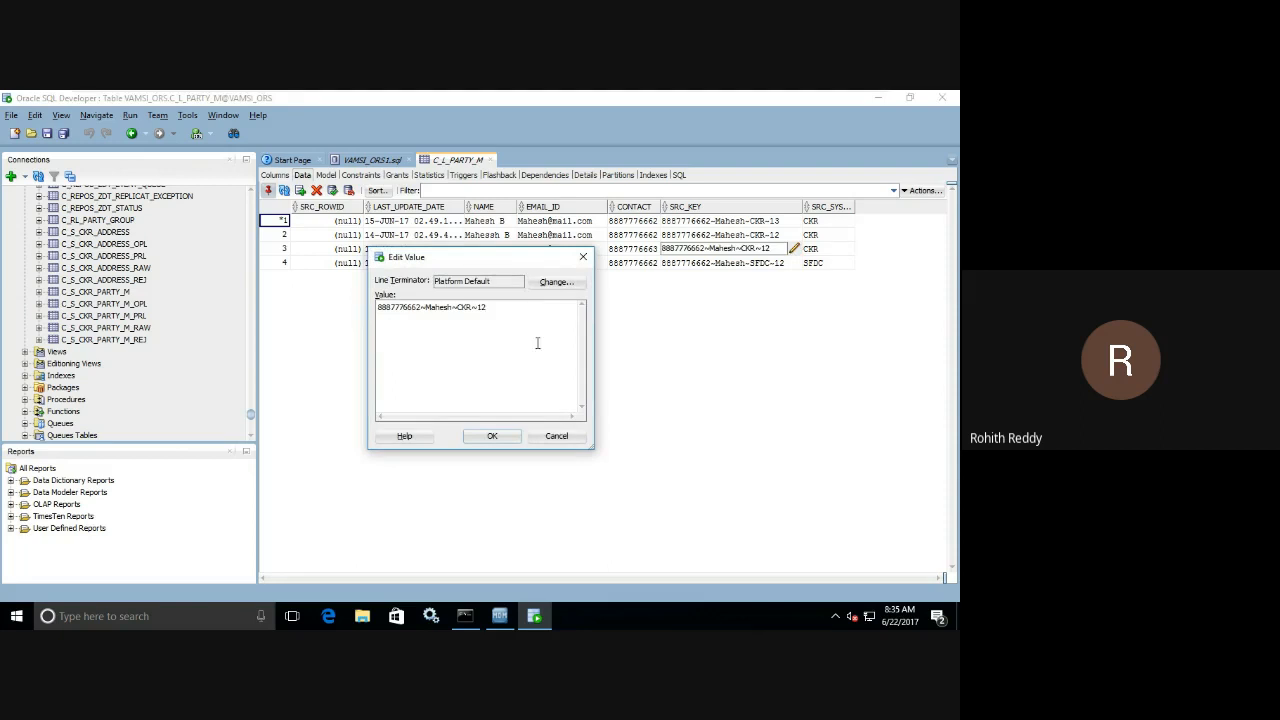
{"action": "key", "text": "BackSpace"}
{"action": "type", "text": "4"}
{"action": "left_click", "coordinate": [494, 440]}
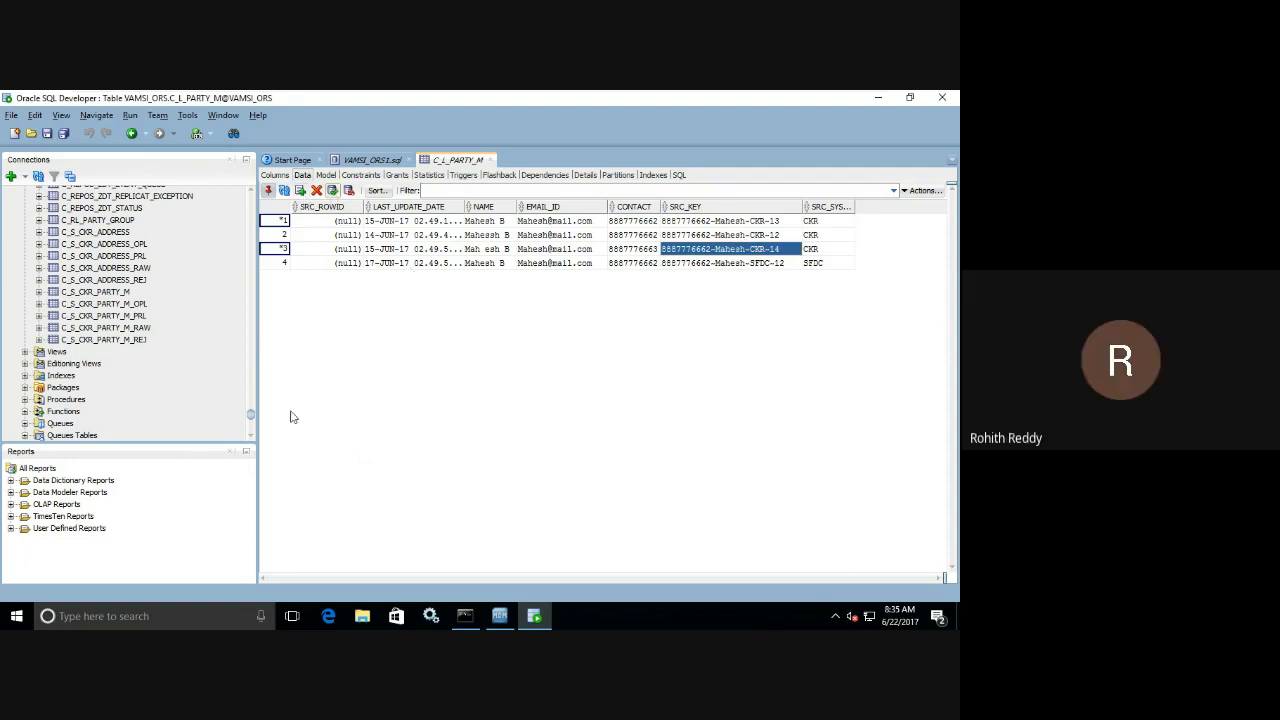
{"action": "key", "text": "F11"}
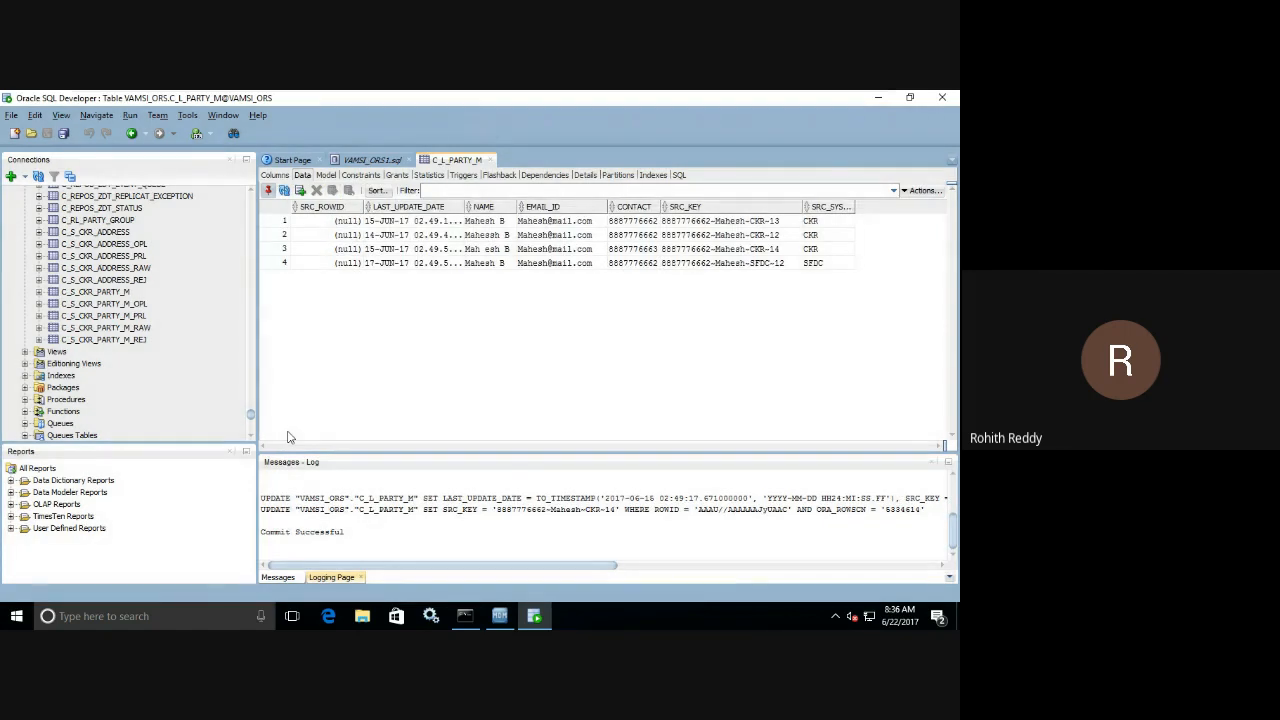
{"action": "left_click", "coordinate": [931, 464]}
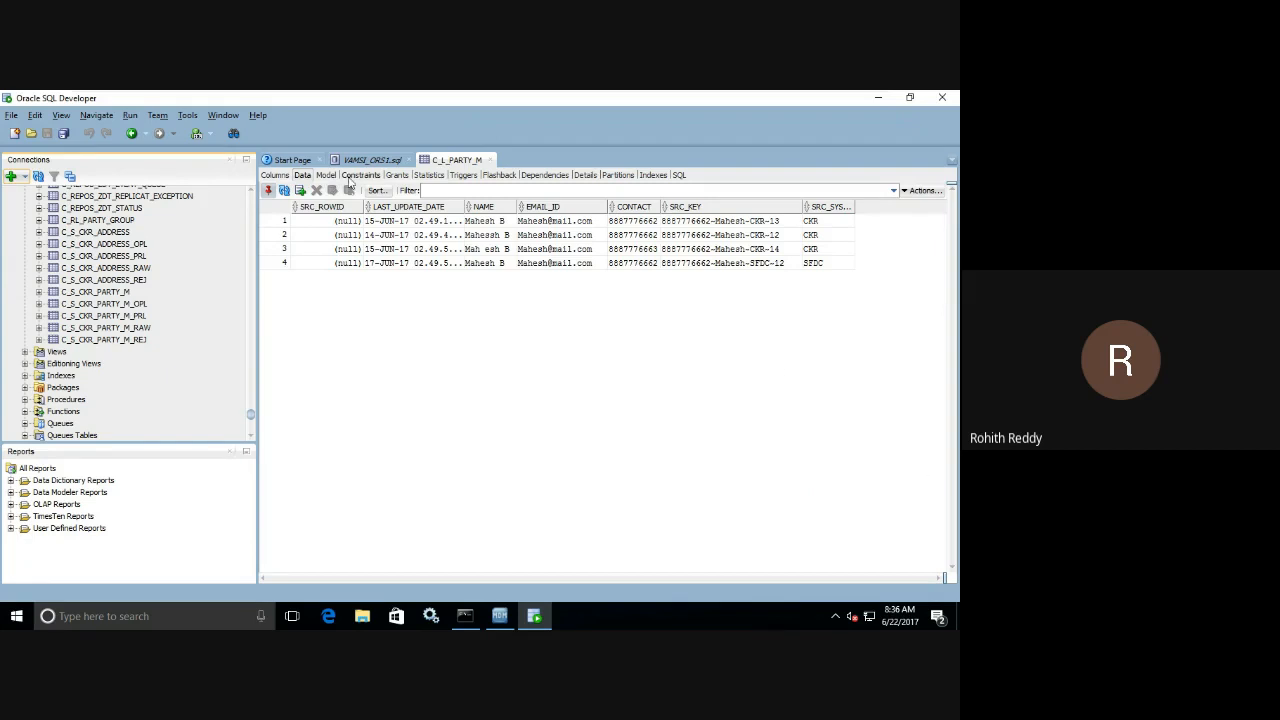
Widen ERROR_DESCRIPTION in the reject query results to read it fully, and close the rejected records window in the MDM Hub Console.
{"action": "left_click", "coordinate": [365, 163]}
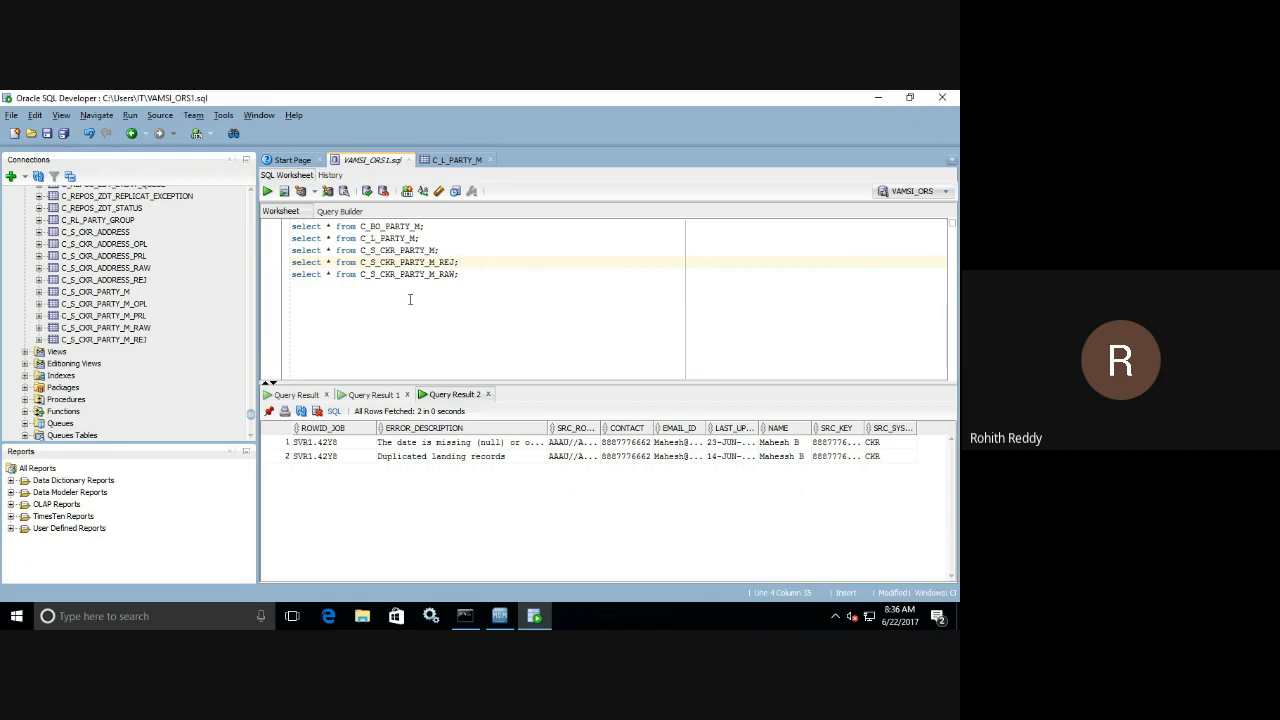
{"action": "left_click_drag", "start_coordinate": [548, 428], "coordinate": [646, 428]}
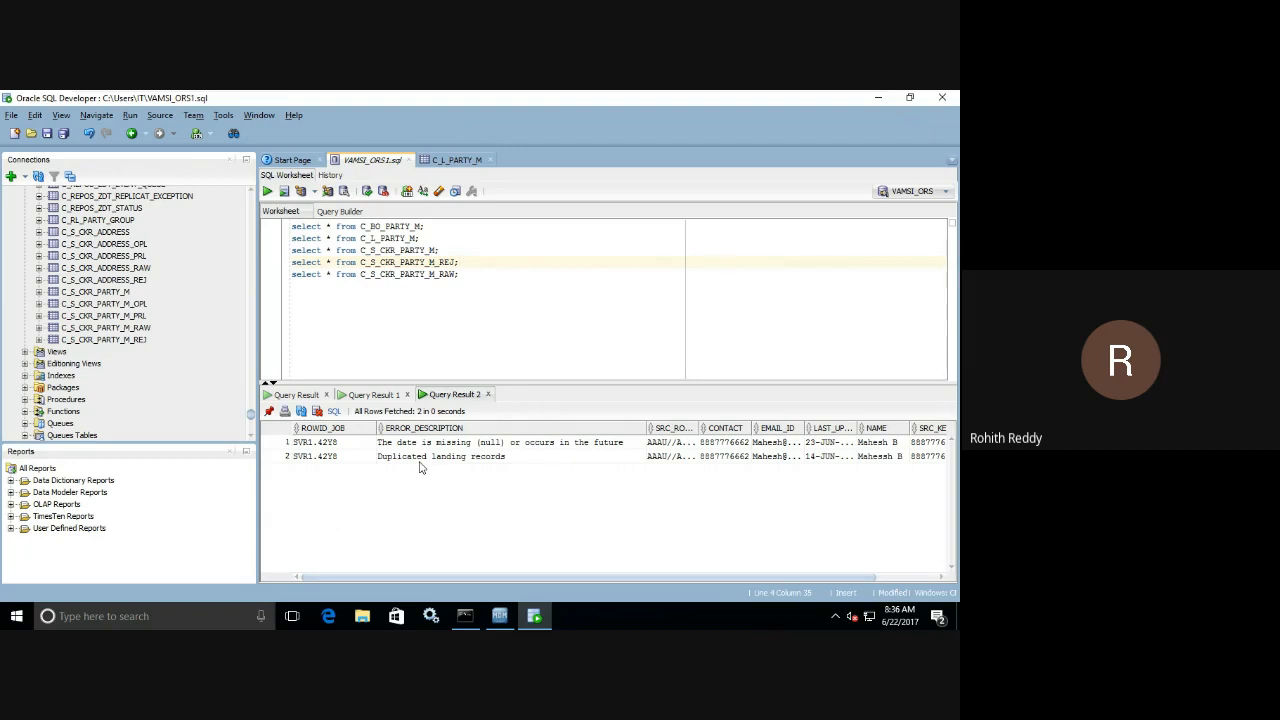
{"action": "left_click", "coordinate": [499, 615]}
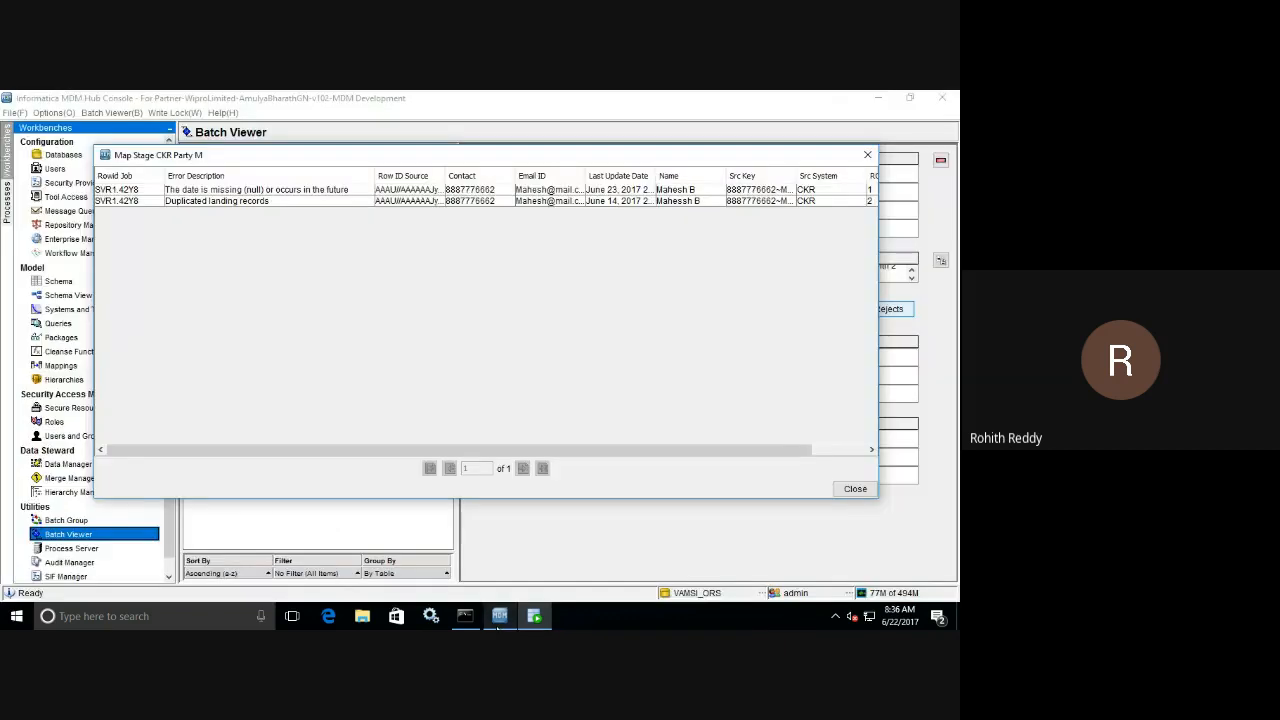
{"action": "left_click", "coordinate": [853, 489]}
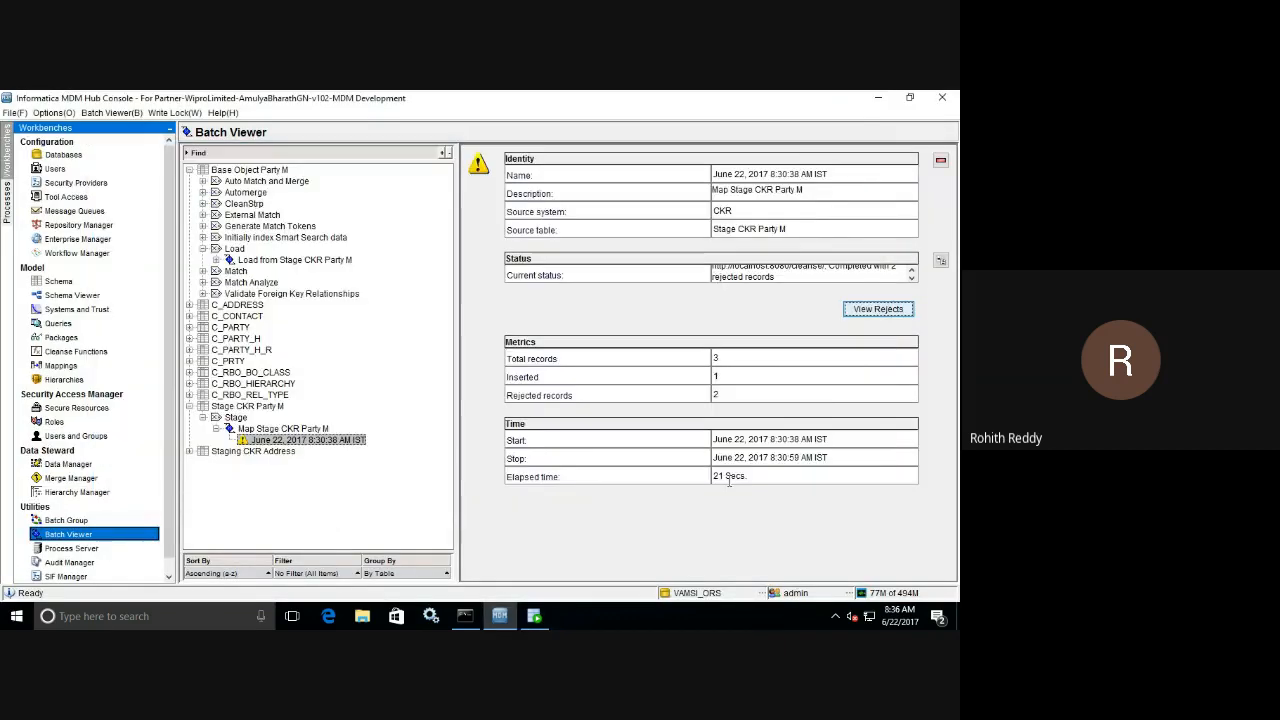
In the Schema tool, expand Base Object Party M and examine the Stage CKR Party M staging table's settings and columns.
{"action": "left_click", "coordinate": [60, 282]}
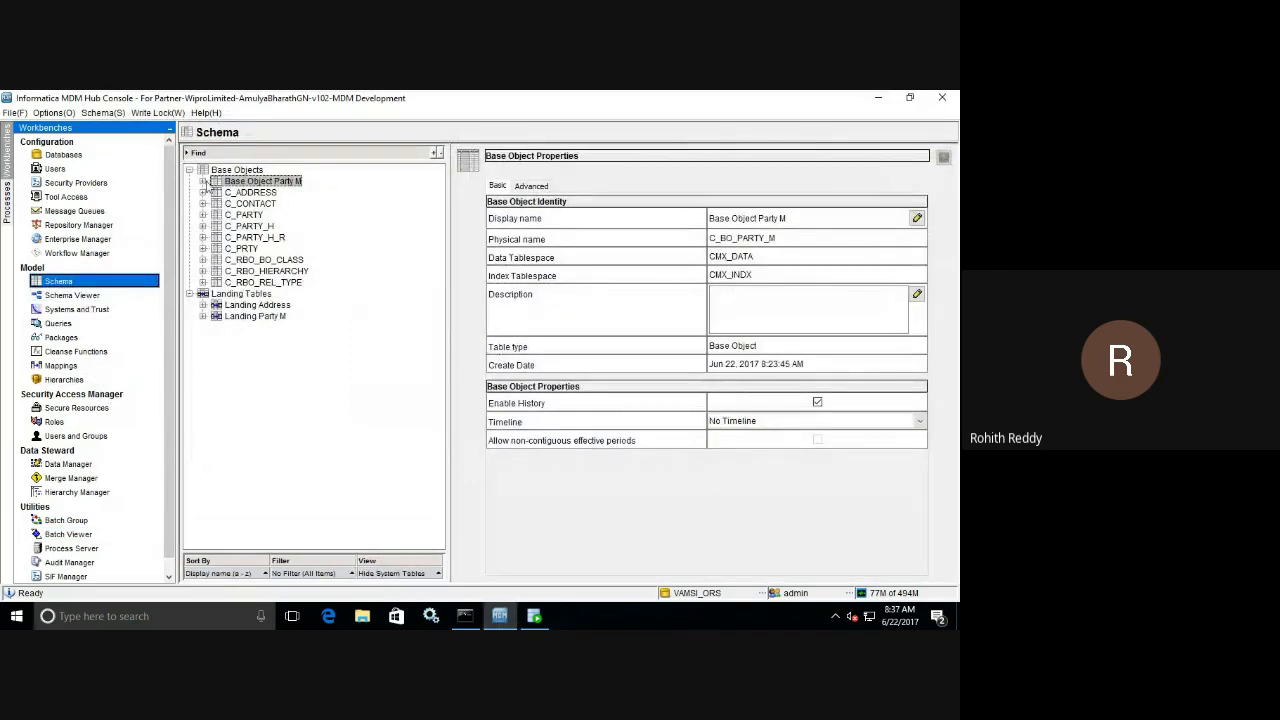
{"action": "left_click", "coordinate": [203, 182]}
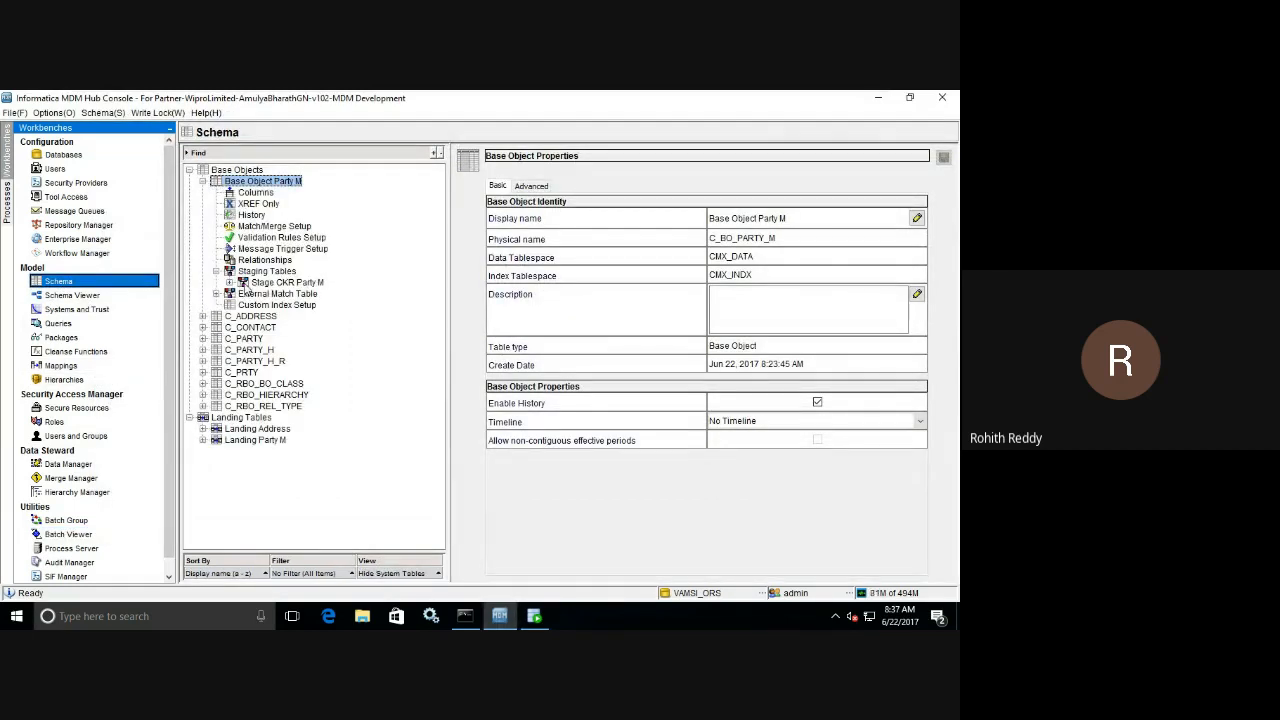
{"action": "left_click", "coordinate": [244, 284]}
{"action": "left_click", "coordinate": [231, 283]}
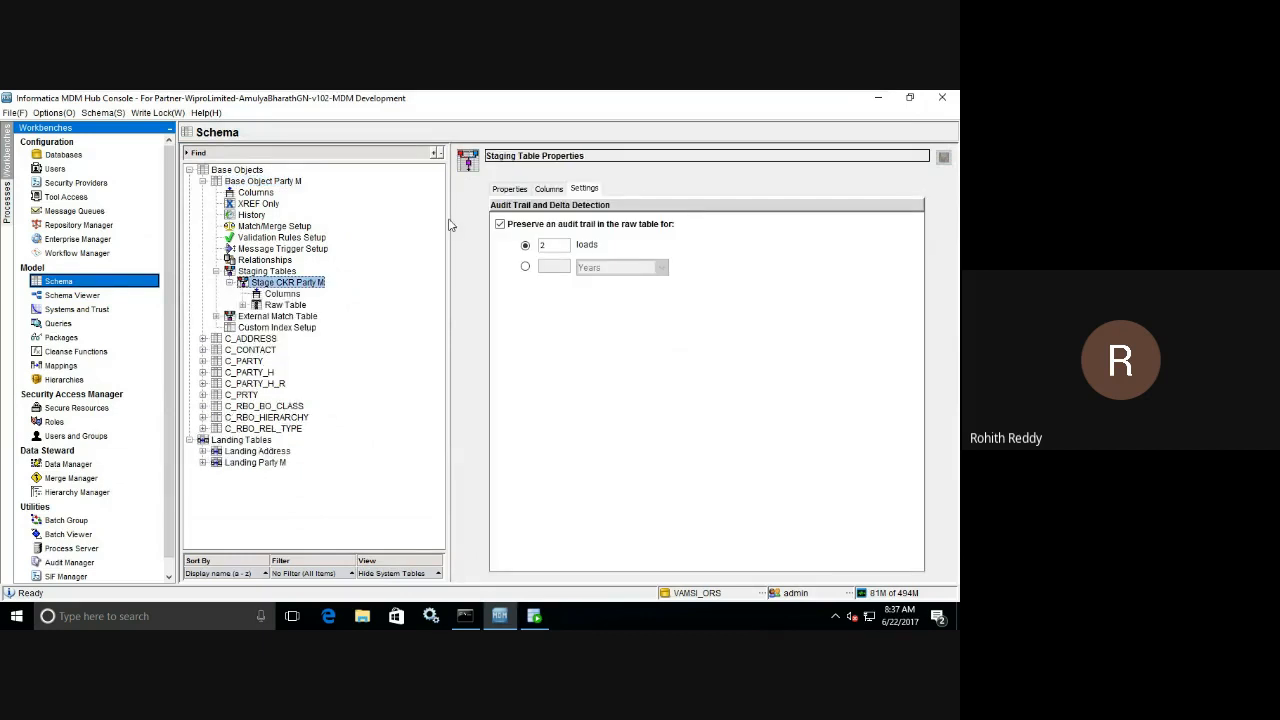
{"action": "left_click", "coordinate": [546, 189]}
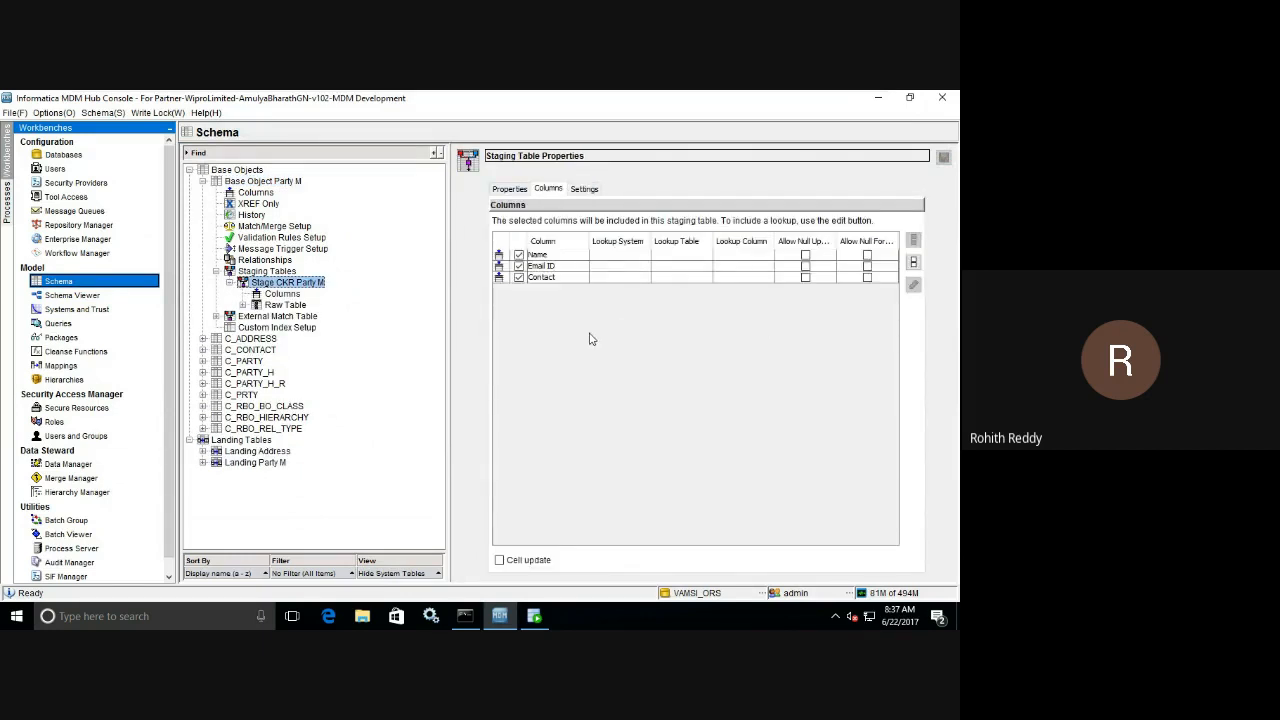
{"action": "left_click", "coordinate": [282, 294]}
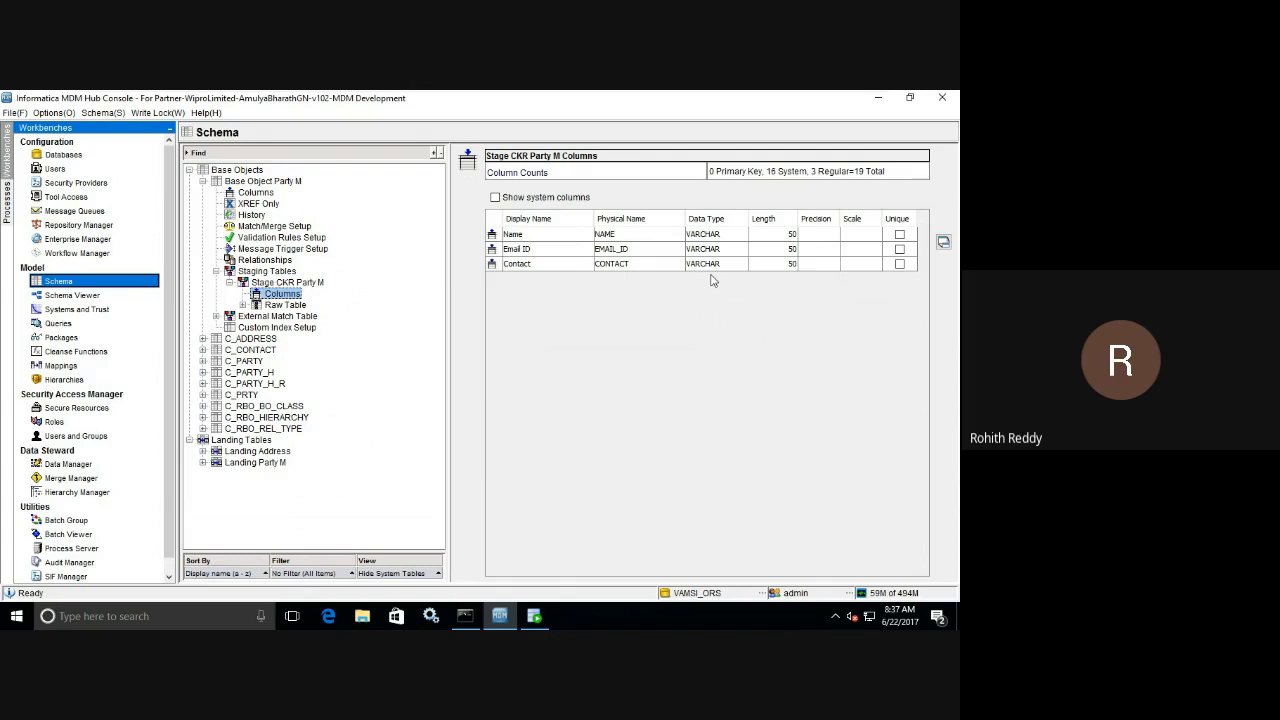
Switch to Oracle SQL Developer, examine the first reject's error description, and run the select query on C_S_CKR_PARTY_M.
{"action": "left_click", "coordinate": [535, 617]}
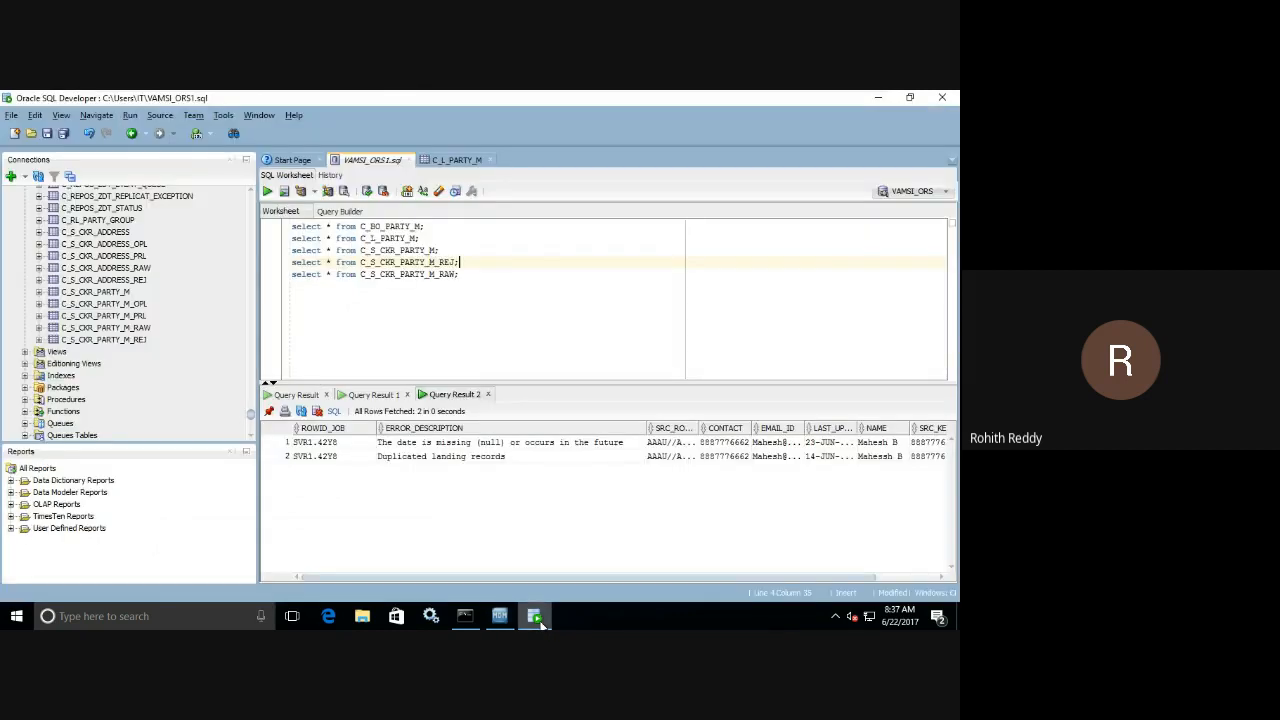
{"action": "left_click", "coordinate": [550, 446]}
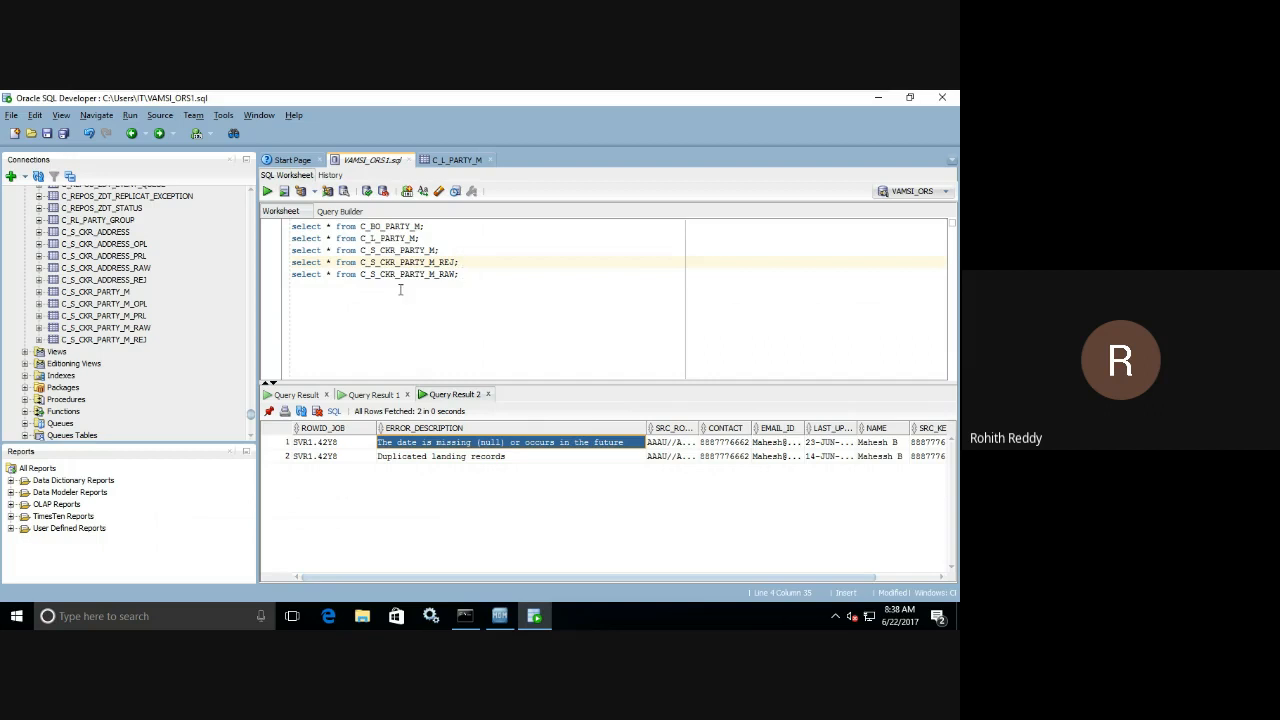
{"action": "left_click_drag", "start_coordinate": [437, 274], "coordinate": [361, 274]}
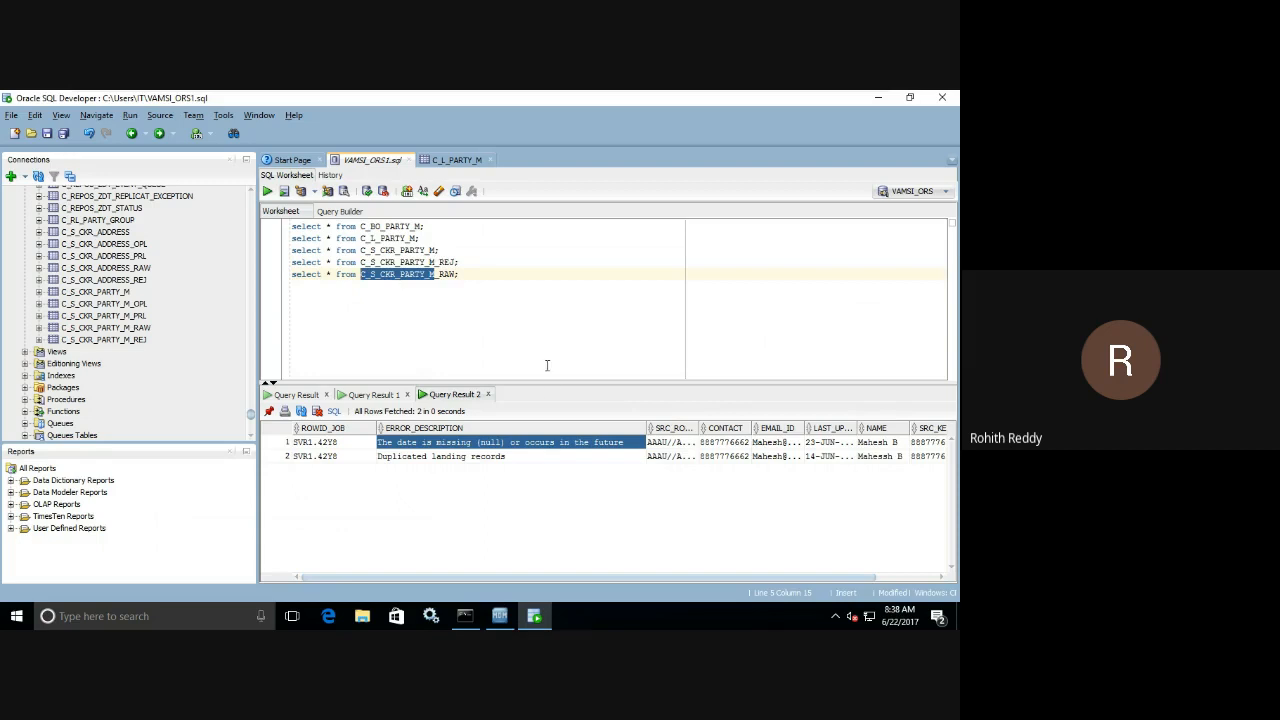
{"action": "left_click", "coordinate": [457, 250]}
{"action": "left_click", "coordinate": [267, 191]}
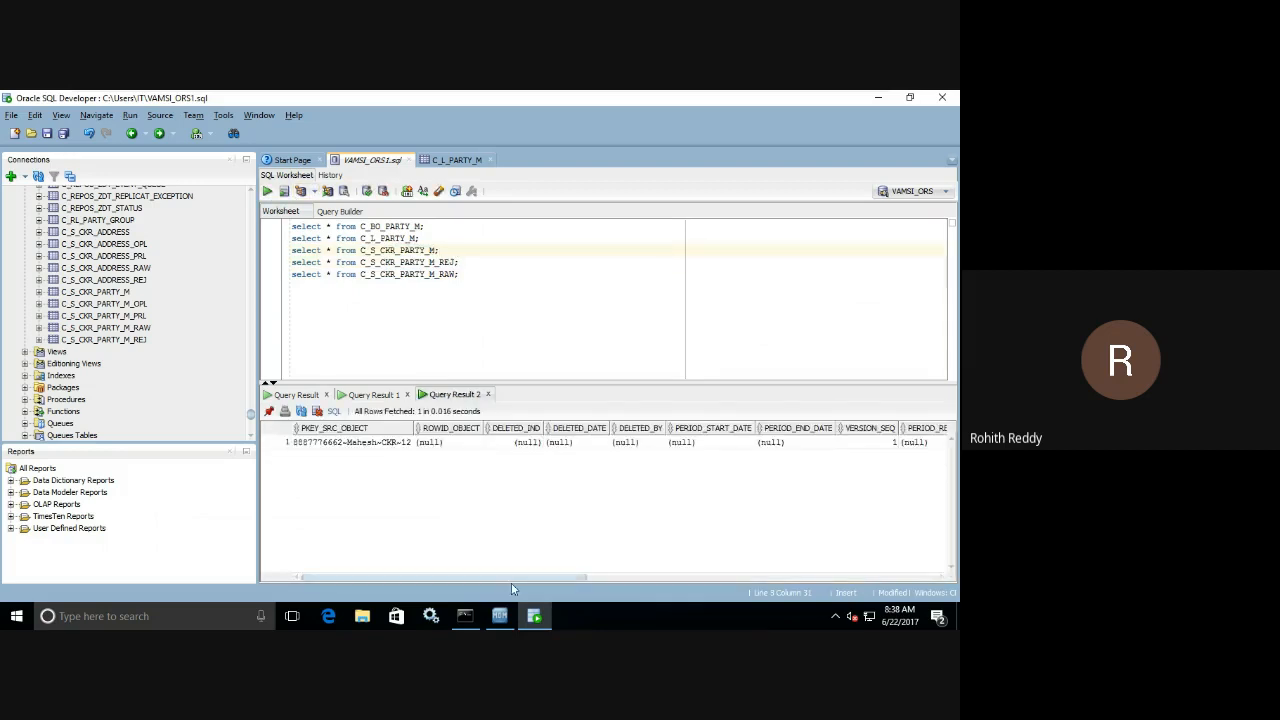
Switch to the MDM Hub Console, execute the Load from Stage CKR Party M batch in Batch Viewer, and open its run details.
{"action": "left_click", "coordinate": [499, 615]}
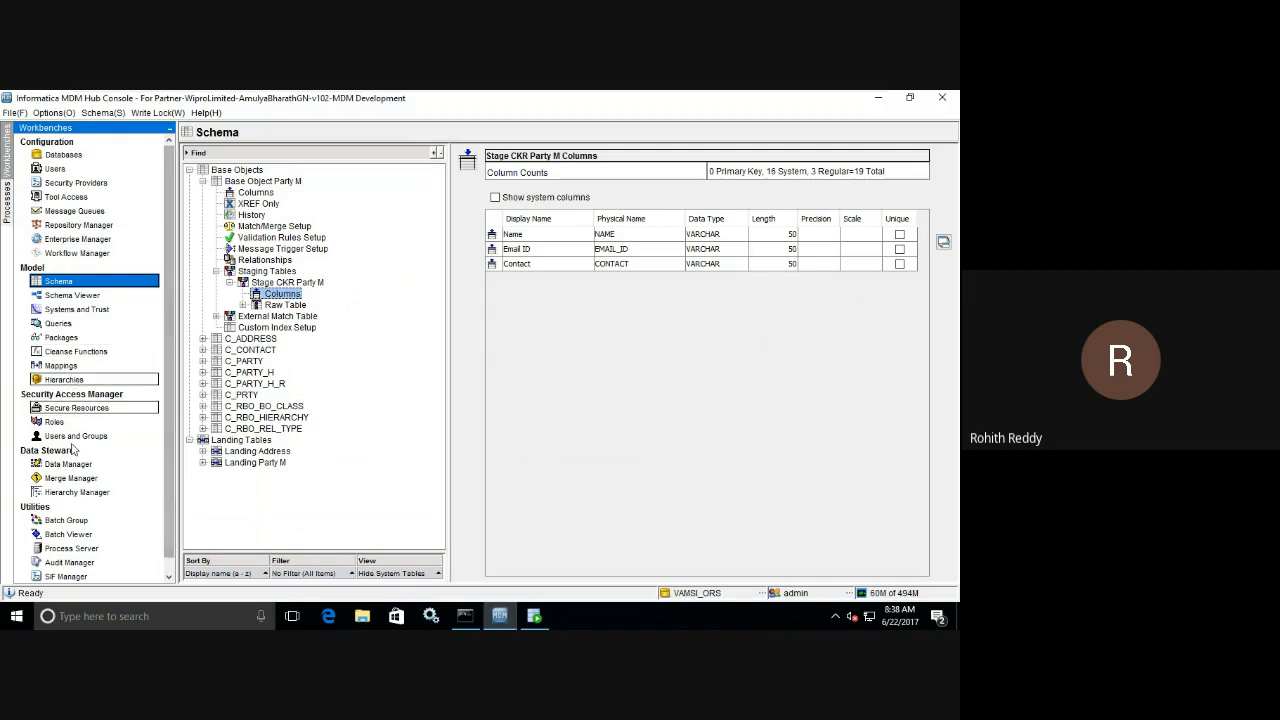
{"action": "left_click", "coordinate": [68, 536]}
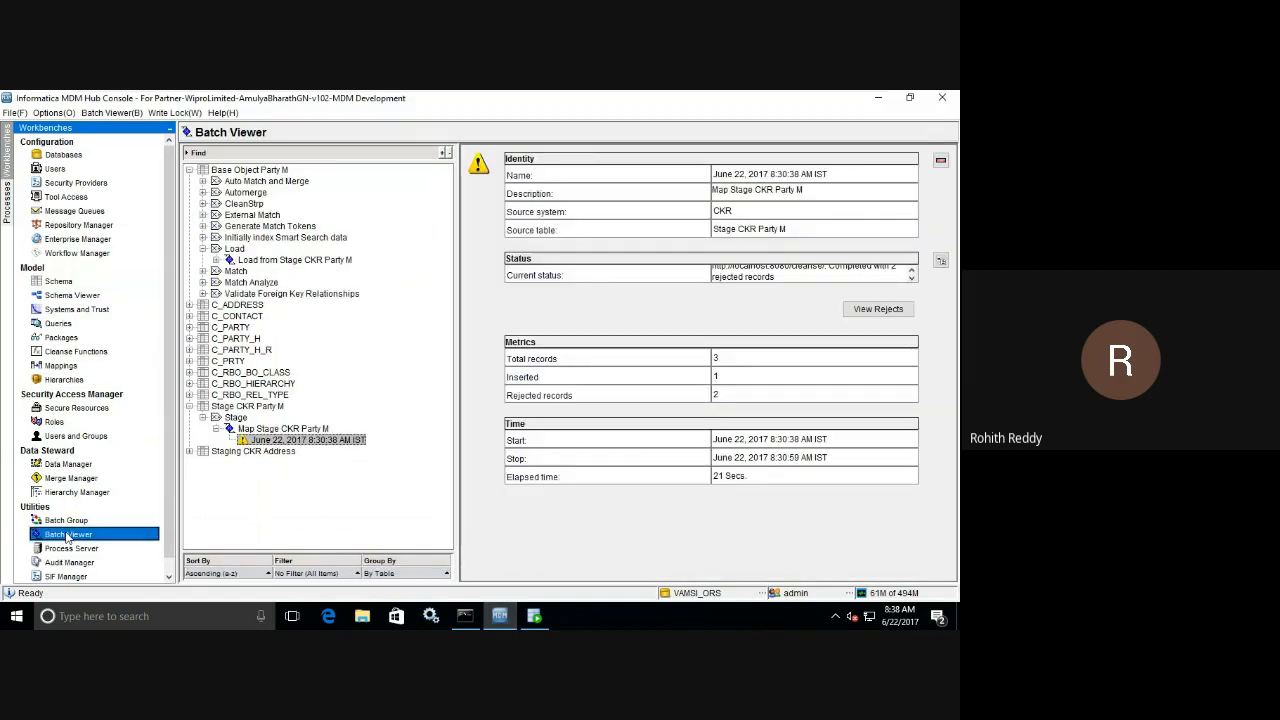
{"action": "left_click", "coordinate": [271, 262]}
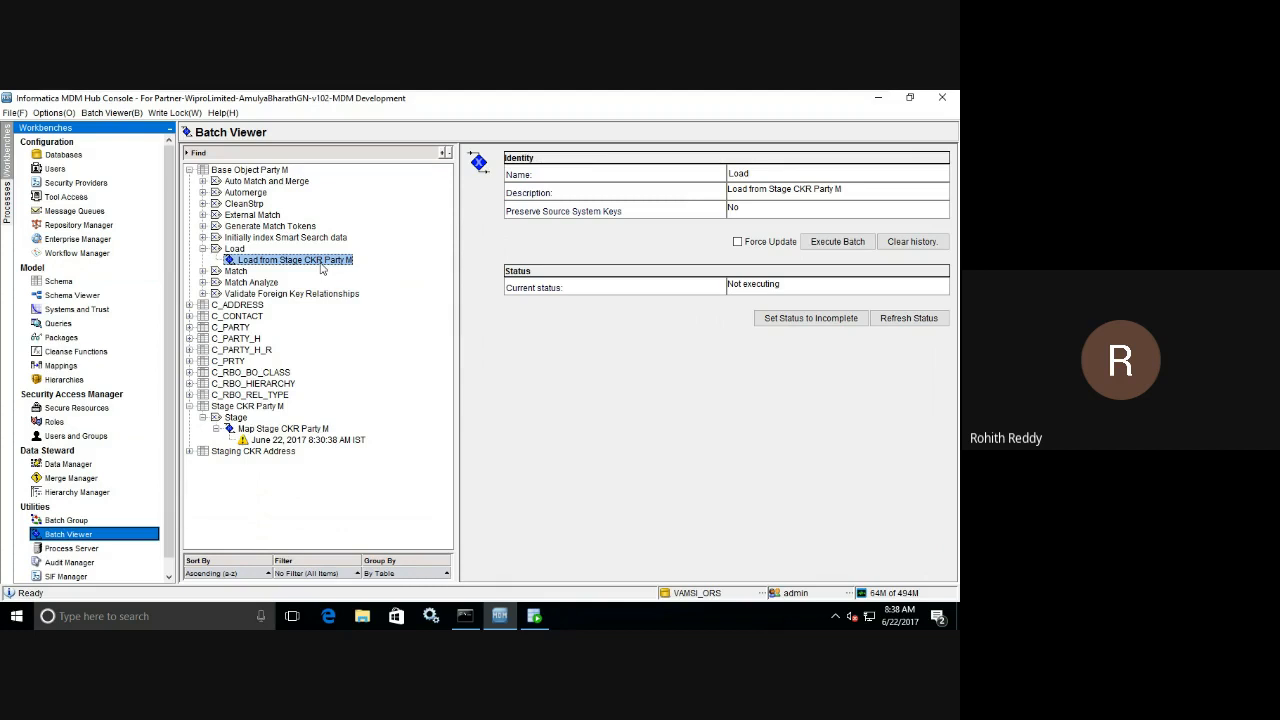
{"action": "left_click", "coordinate": [833, 243]}
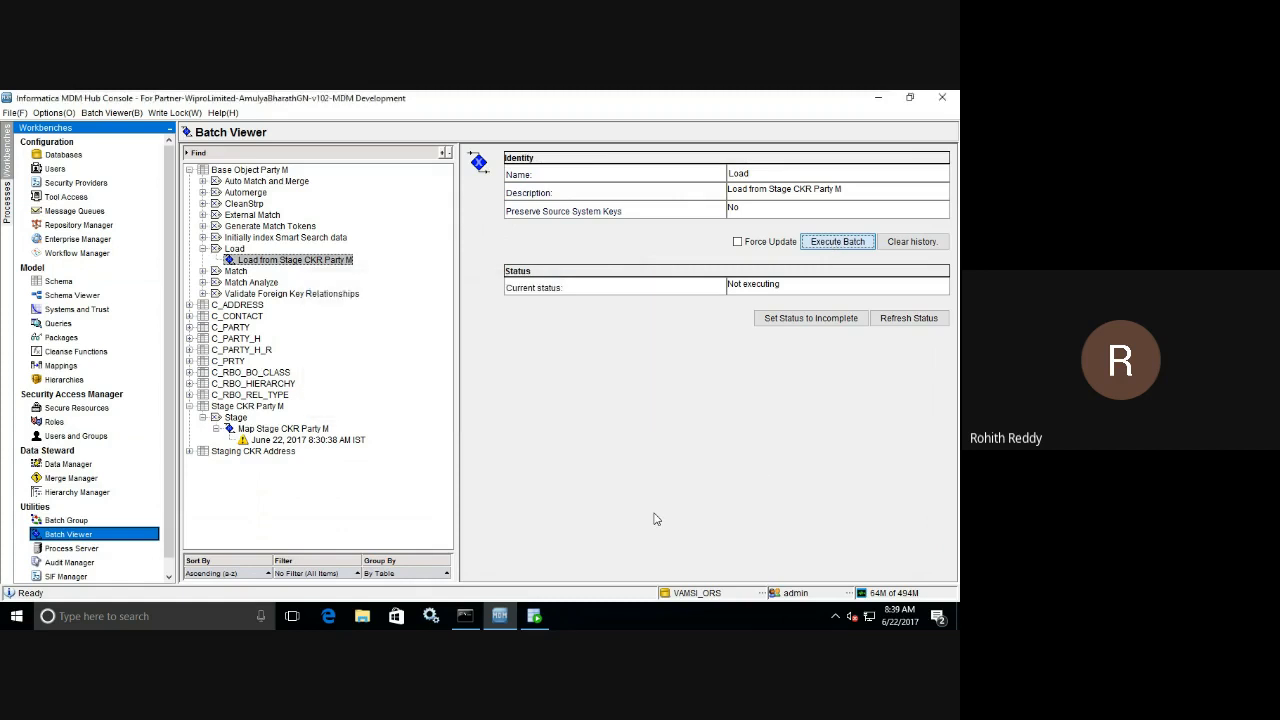
{"action": "left_click", "coordinate": [928, 319]}
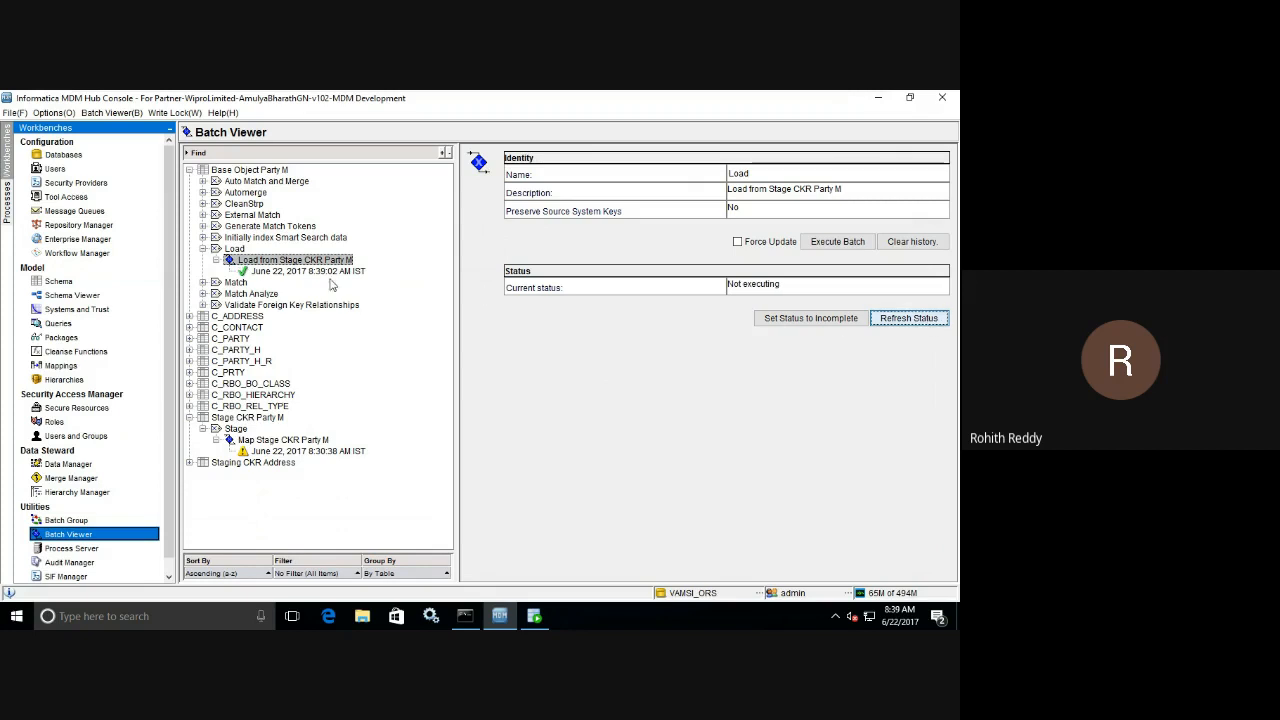
{"action": "left_click", "coordinate": [326, 279]}
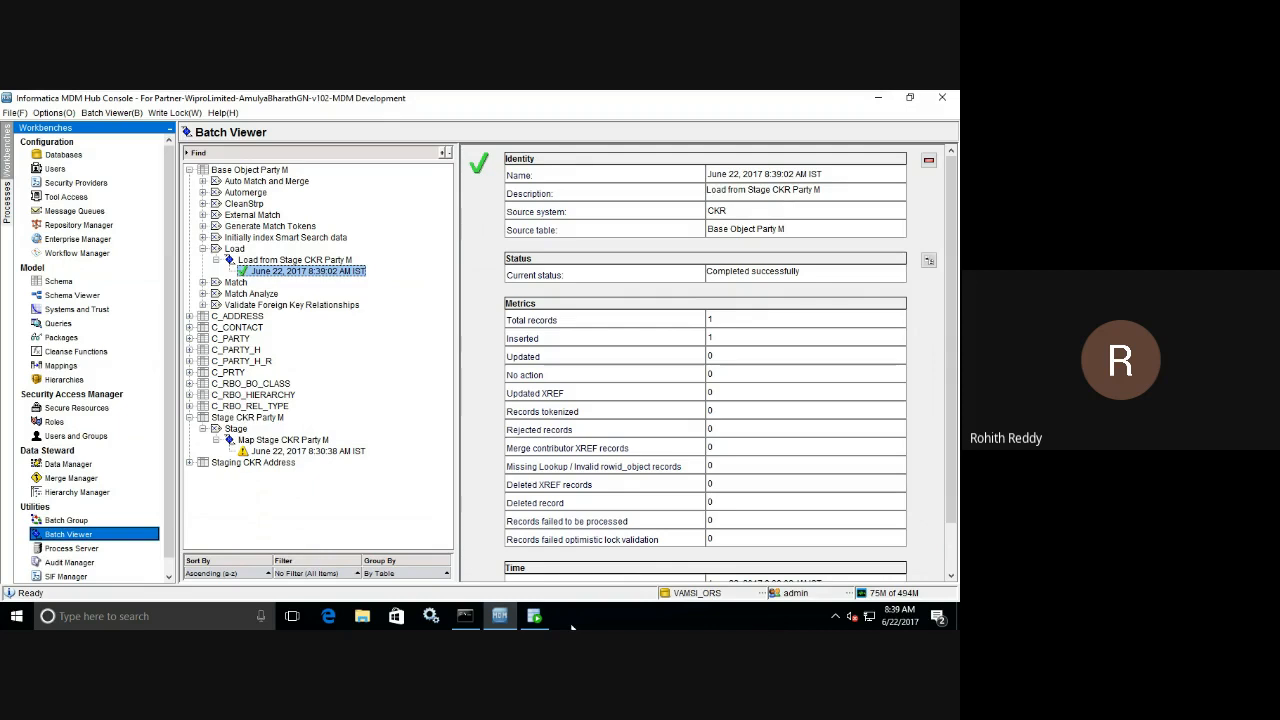
In Oracle SQL Developer, query C_BO_PARTY_M and check the loaded record's CONSOLIDATION_IND and HUB_STATE_IND.
{"action": "left_click", "coordinate": [540, 618]}
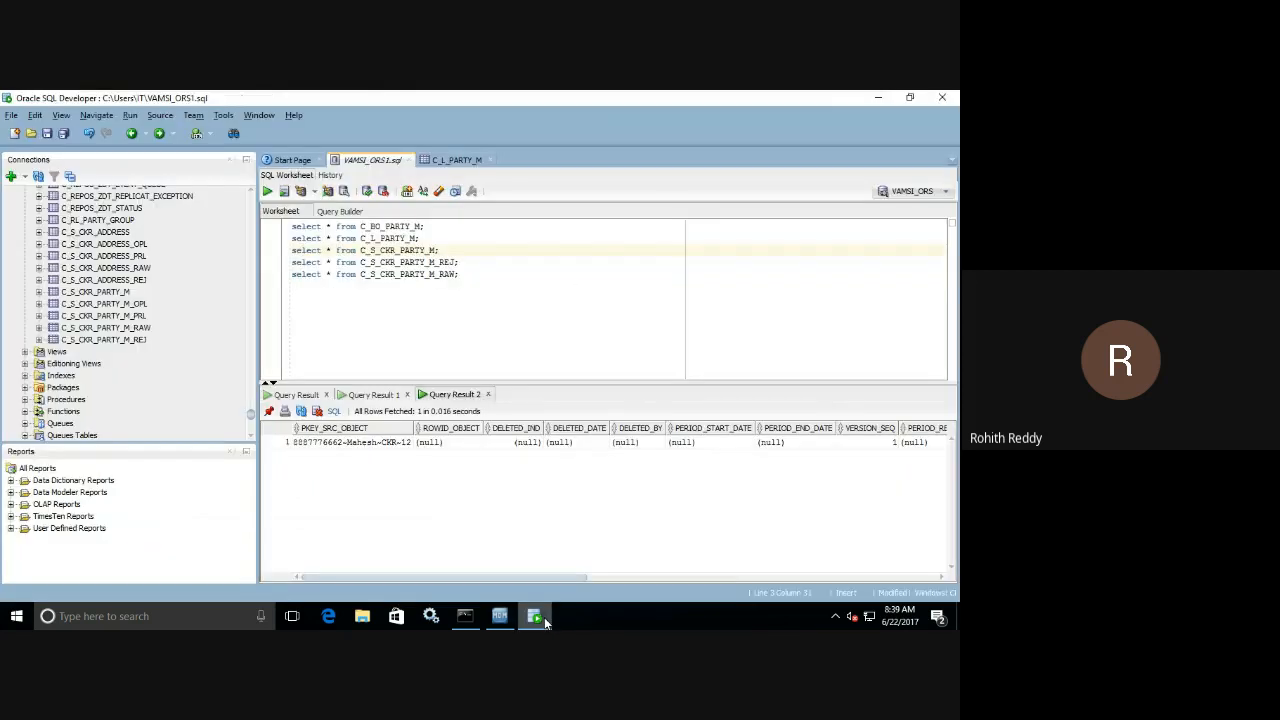
{"action": "left_click", "coordinate": [432, 226]}
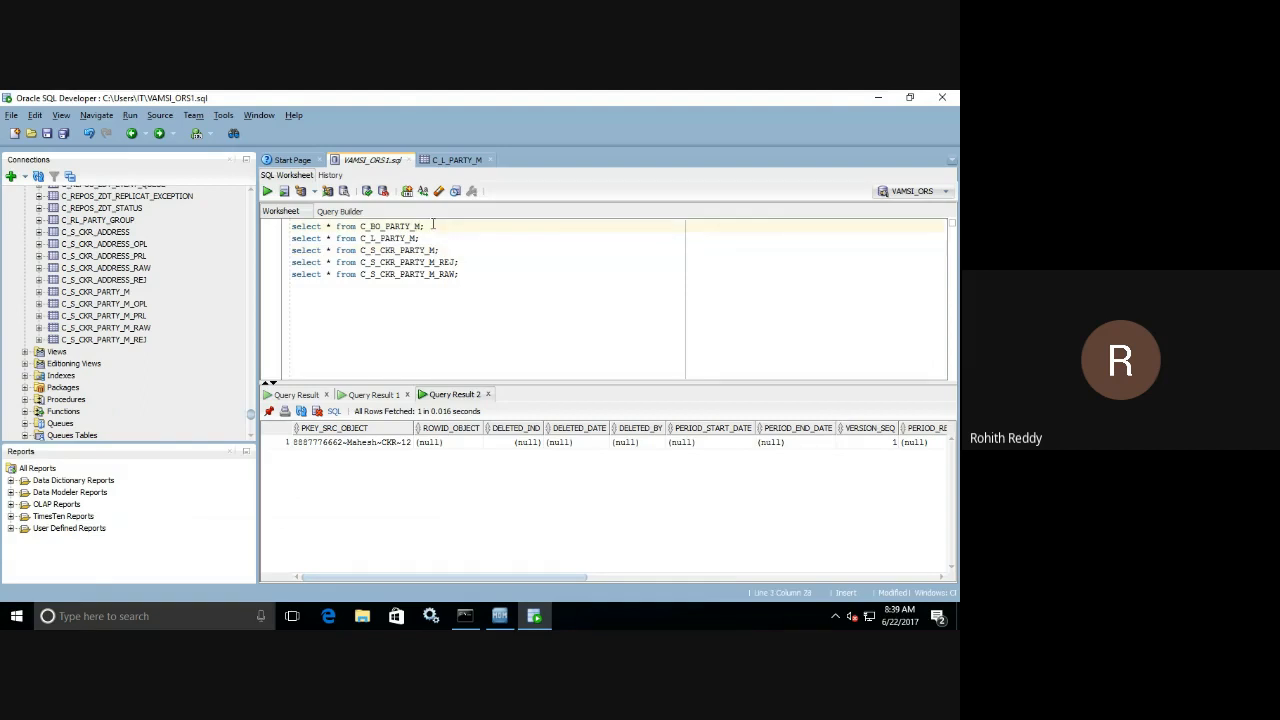
{"action": "left_click", "coordinate": [267, 191]}
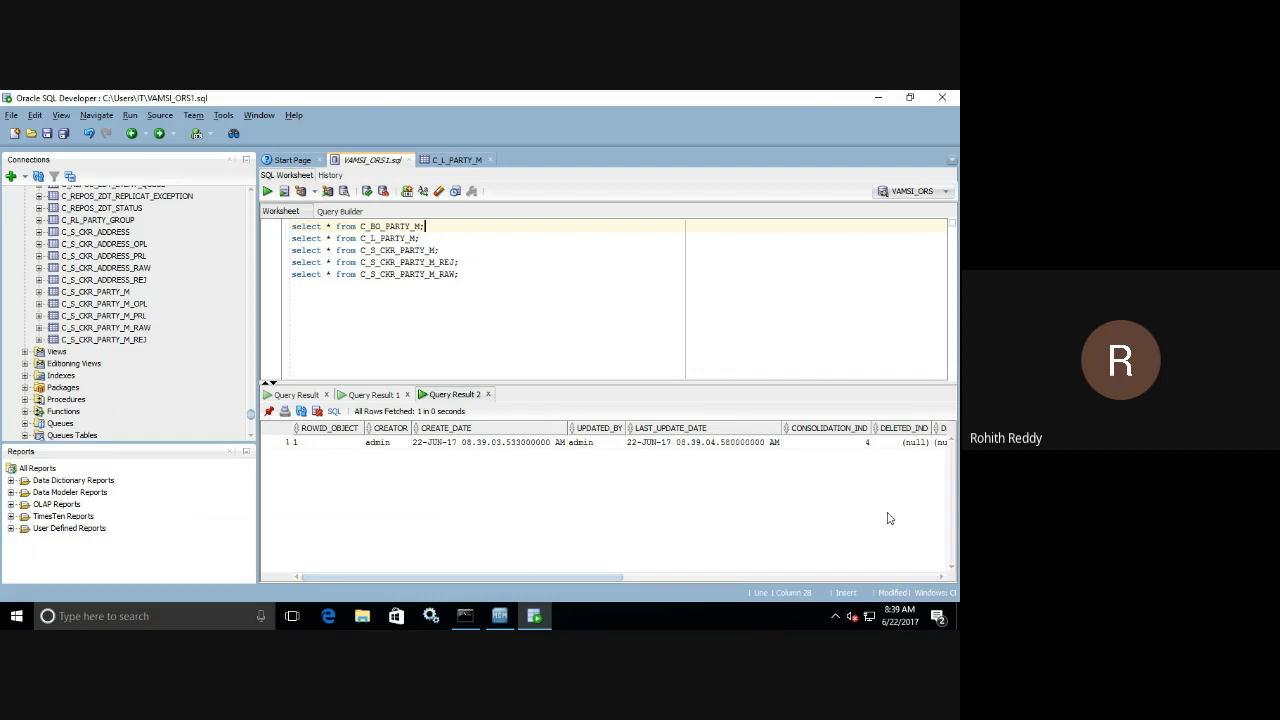
{"action": "left_click", "coordinate": [849, 447]}
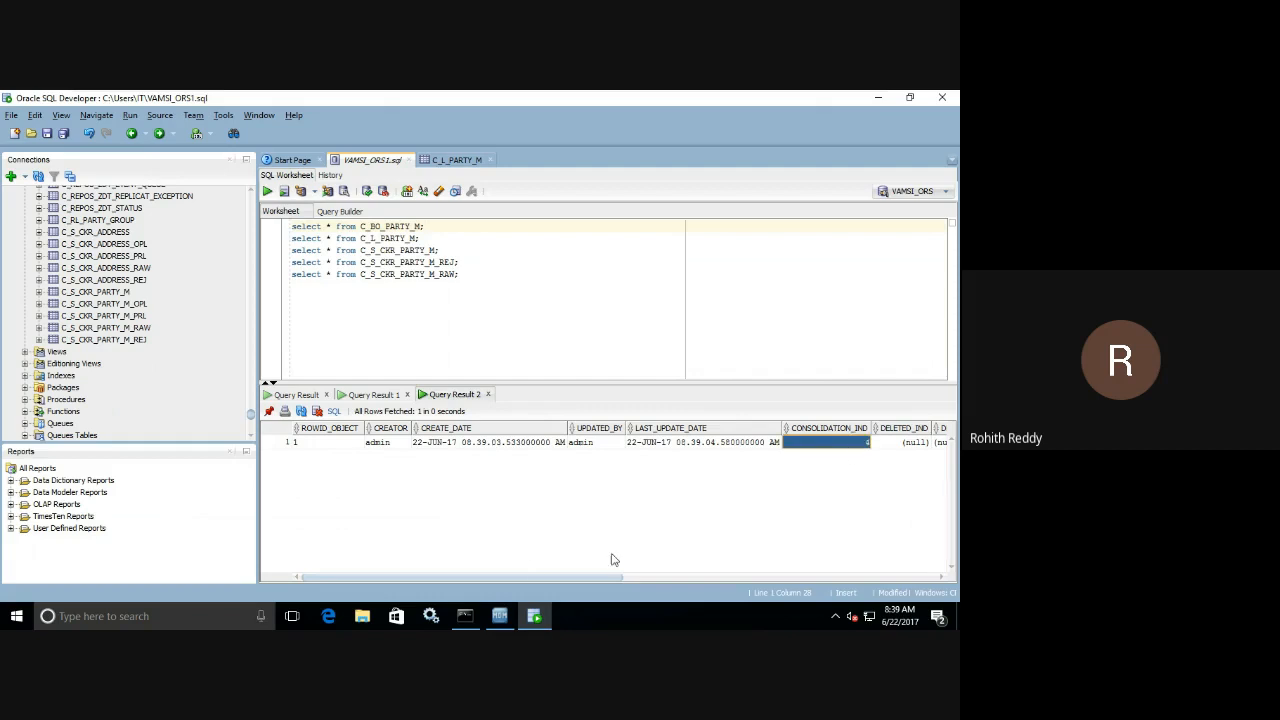
{"action": "left_click_drag", "start_coordinate": [602, 576], "coordinate": [876, 578]}
{"action": "left_click", "coordinate": [795, 446]}
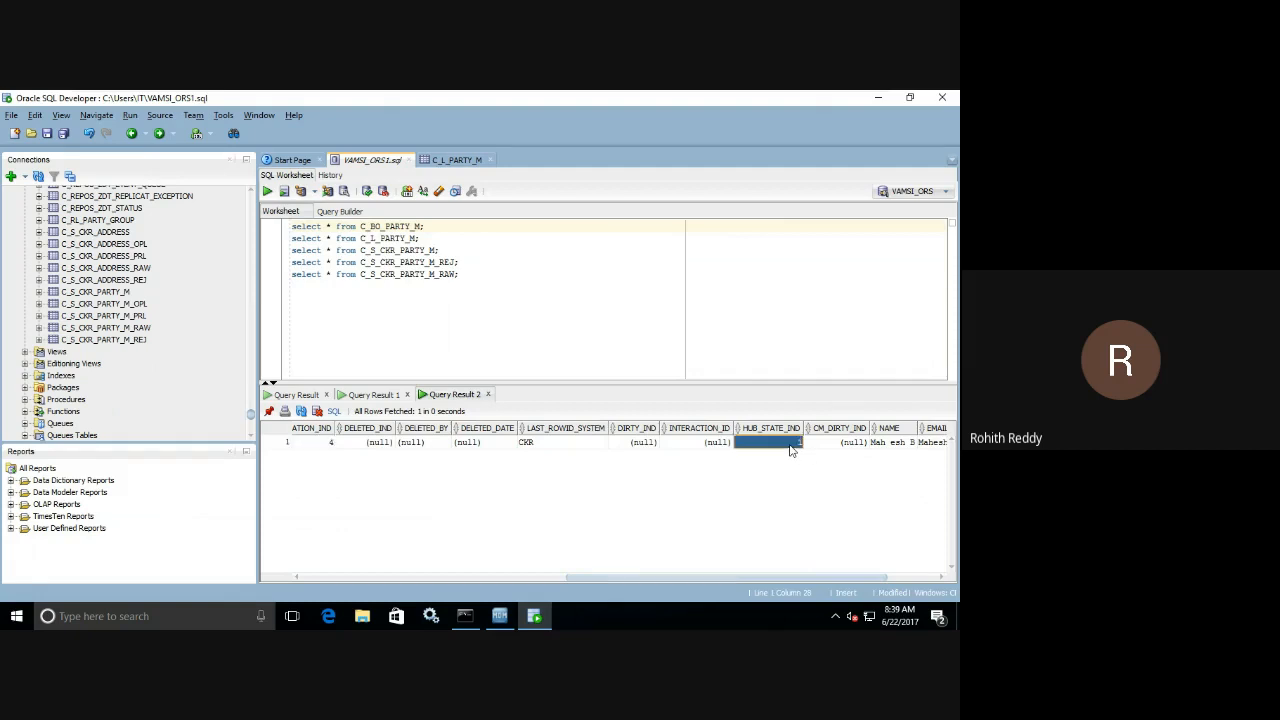
Examine the base object record's ROWID_OBJECT, CREATOR, CREATE_DATE, UPDATED_BY and LAST_UPDATE_DATE columns.
{"action": "left_click_drag", "start_coordinate": [616, 577], "coordinate": [334, 531]}
{"action": "left_click", "coordinate": [325, 448]}
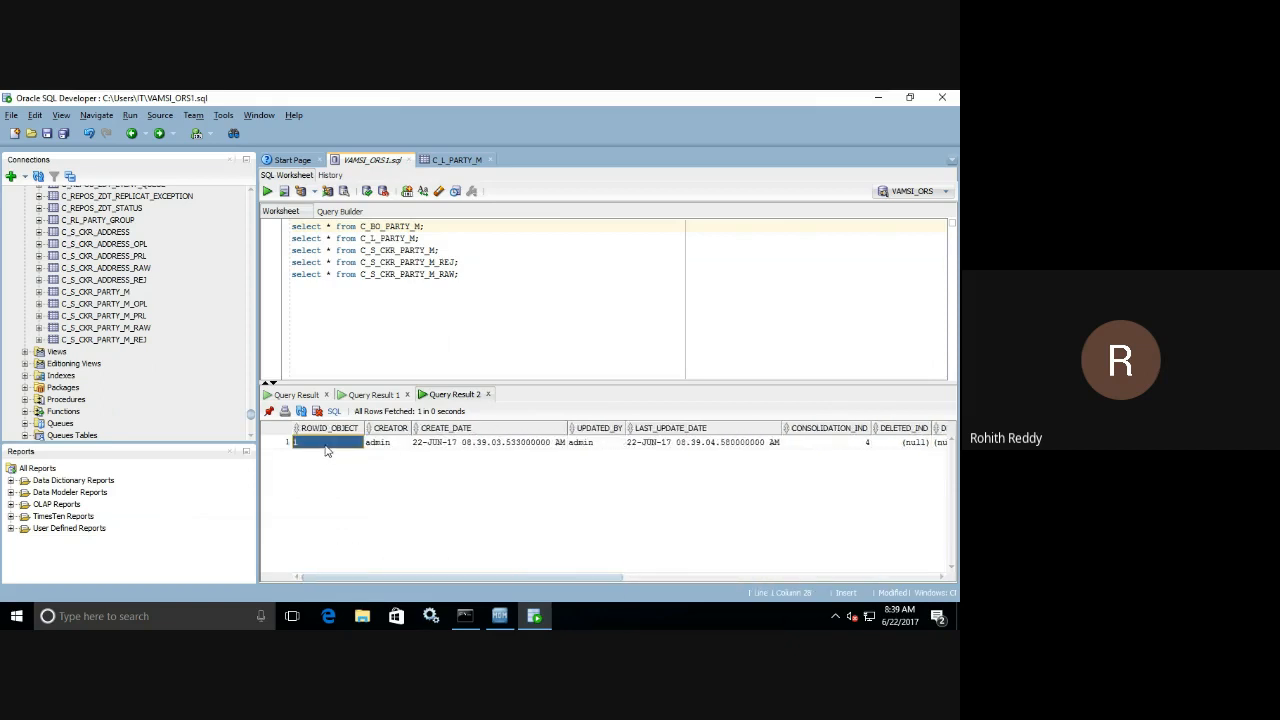
{"action": "left_click", "coordinate": [400, 447]}
{"action": "left_click", "coordinate": [452, 449]}
{"action": "left_click", "coordinate": [588, 447]}
{"action": "left_click", "coordinate": [695, 451]}
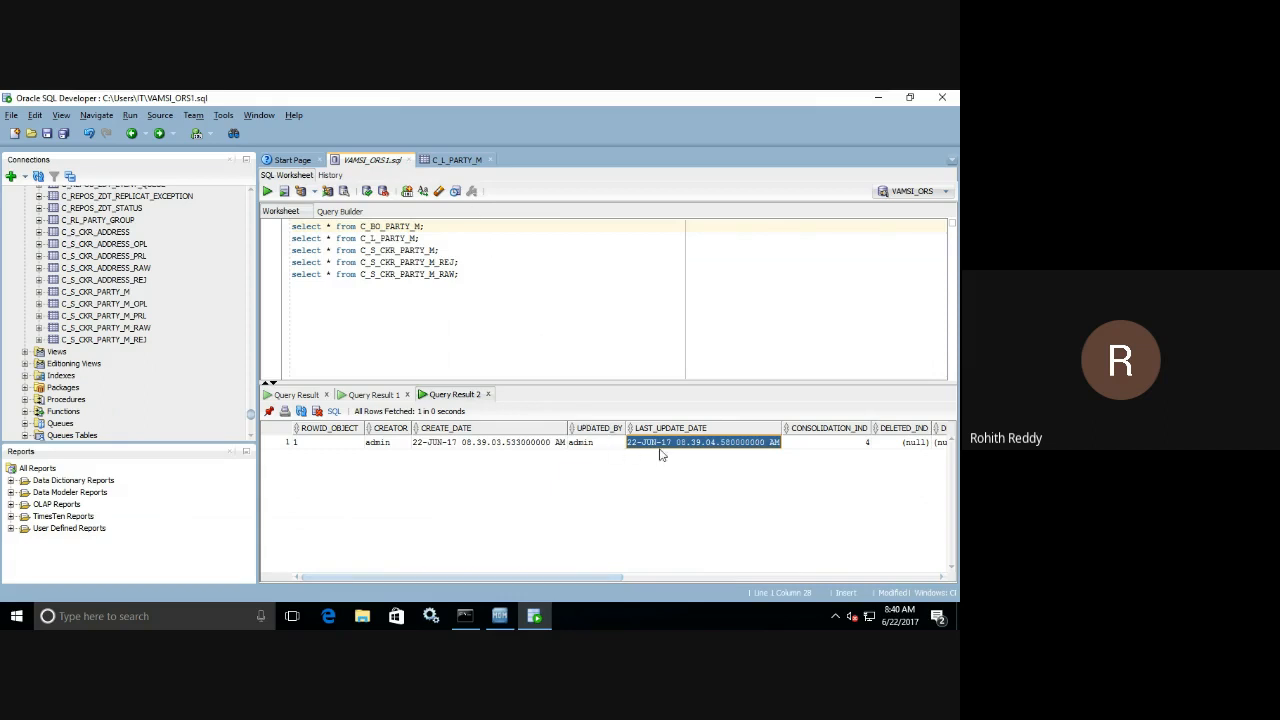
Examine the base object record's LAST_ROWID_SYSTEM, DELETED_IND, DELETED_BY and DELETED_DATE columns.
{"action": "left_click_drag", "start_coordinate": [535, 577], "coordinate": [726, 577]}
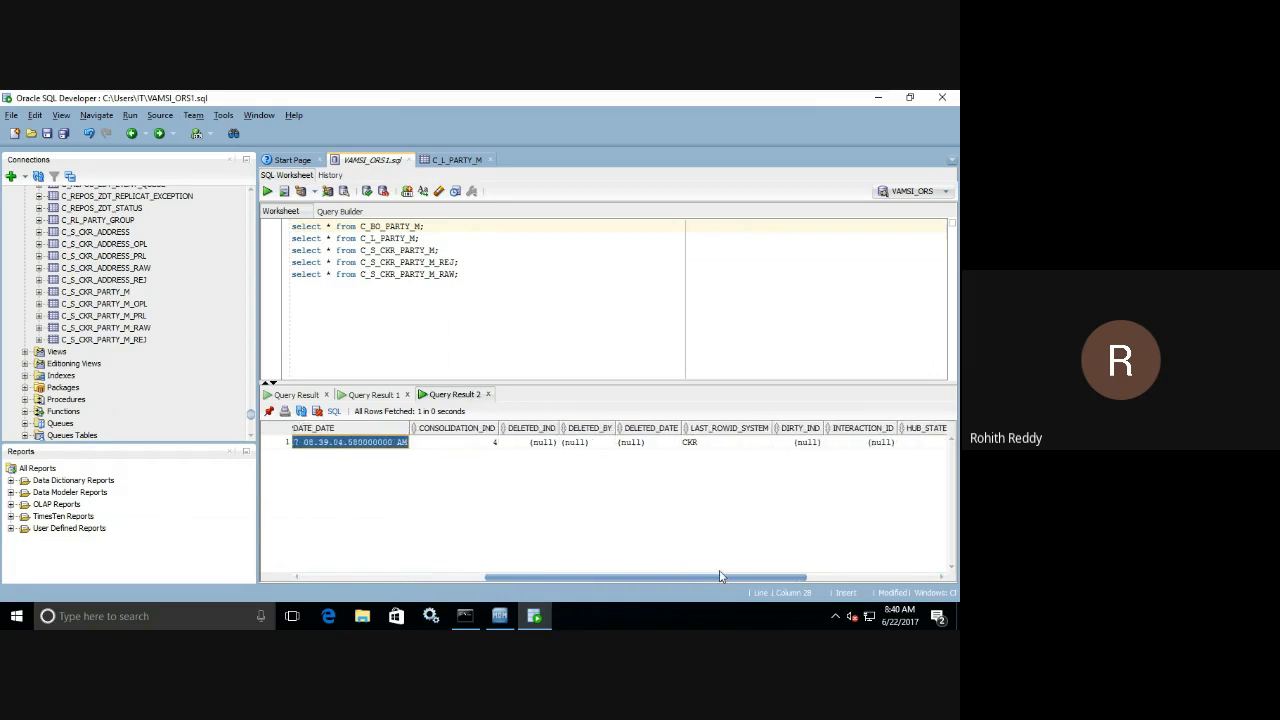
{"action": "left_click", "coordinate": [722, 444]}
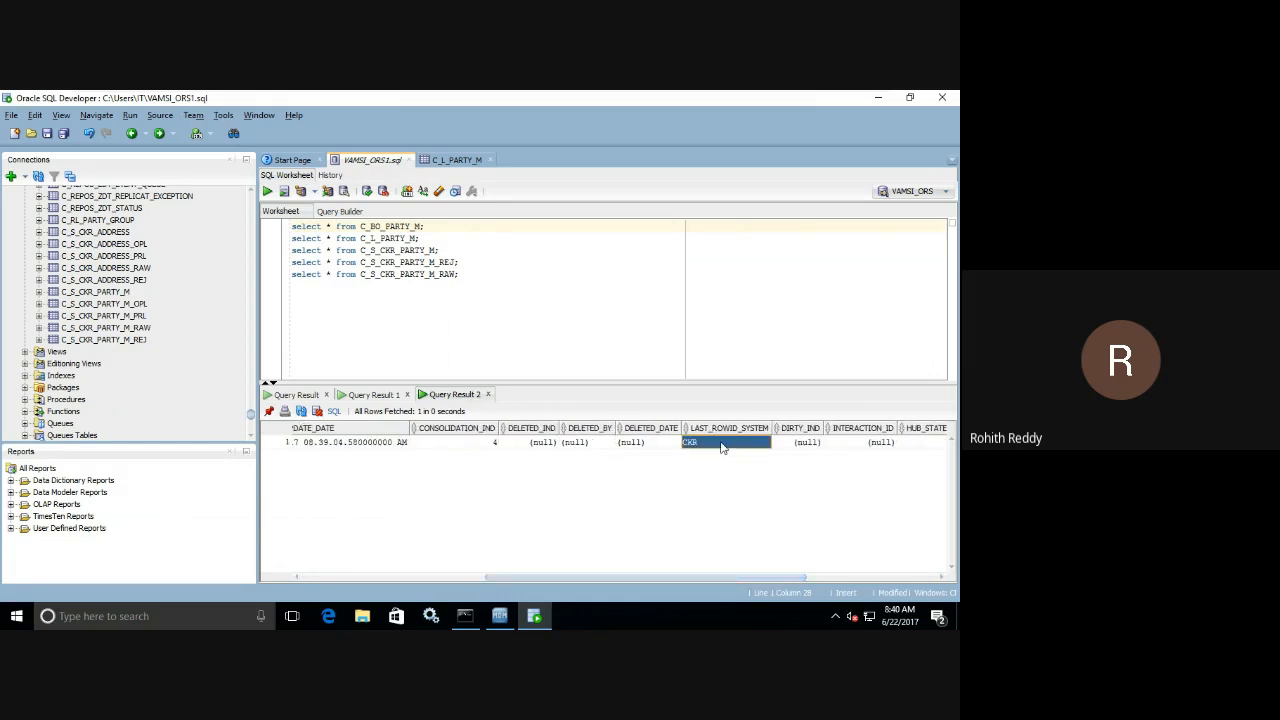
{"action": "left_click_drag", "start_coordinate": [537, 445], "coordinate": [632, 451]}
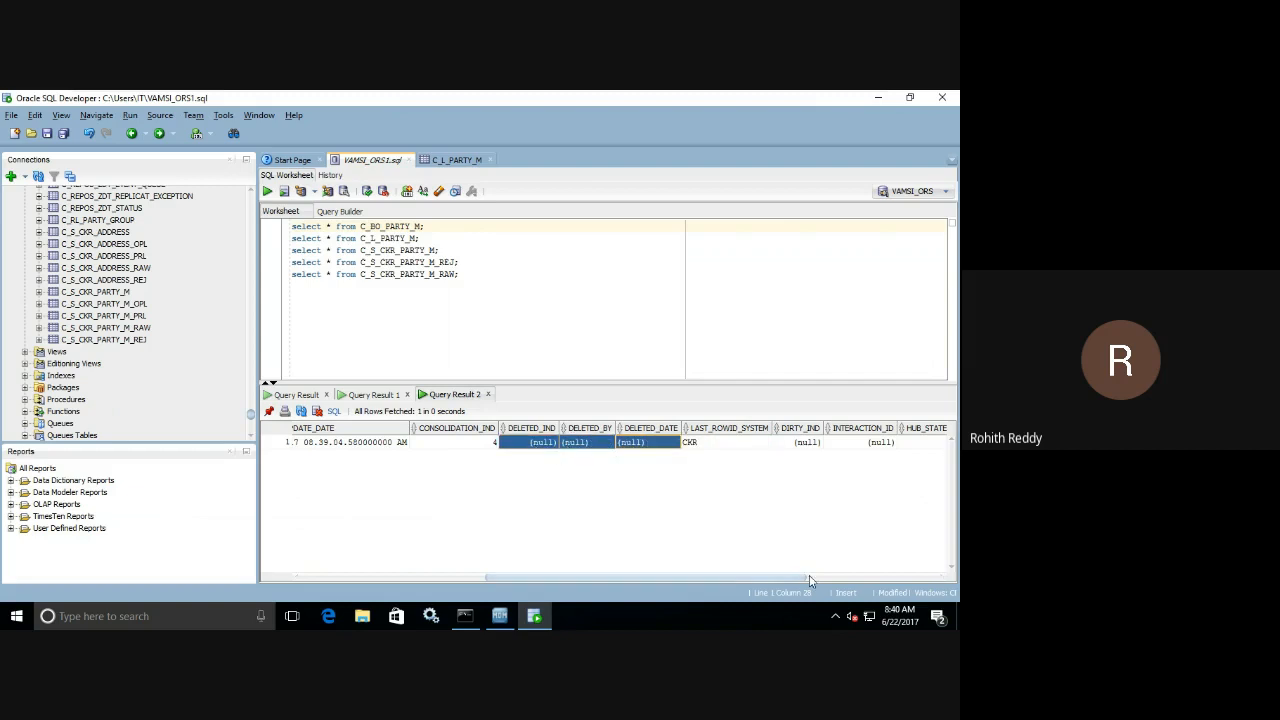
Examine the base object record's DIRTY_IND, CM_DIRTY_IND, NAME, EMAIL_ID and CONTACT columns.
{"action": "left_click_drag", "start_coordinate": [795, 583], "coordinate": [935, 580]}
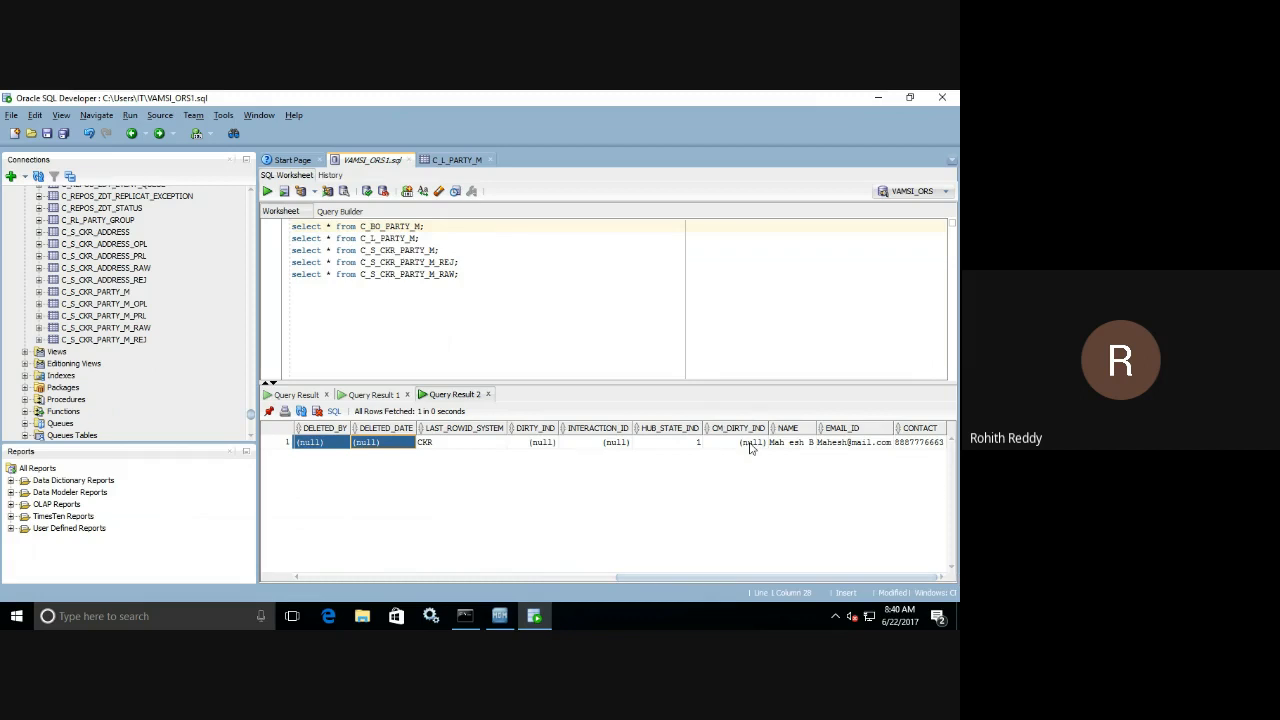
{"action": "left_click", "coordinate": [535, 444]}
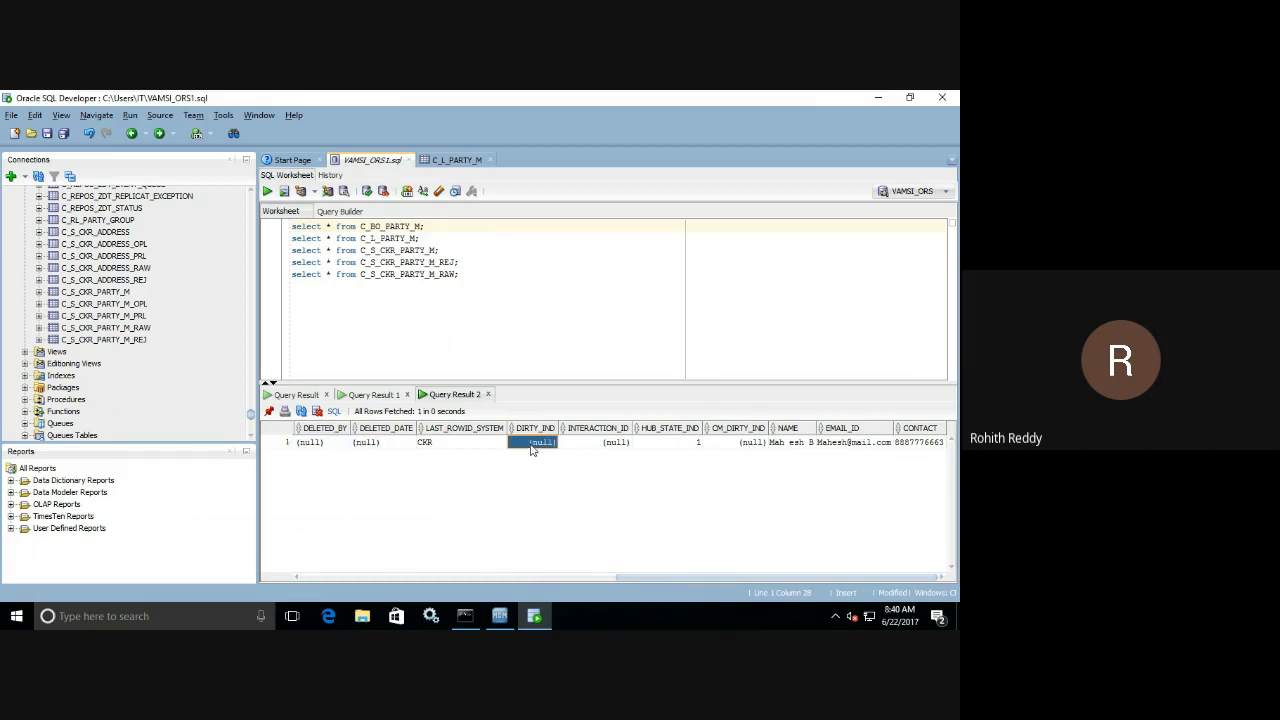
{"action": "left_click", "coordinate": [750, 446]}
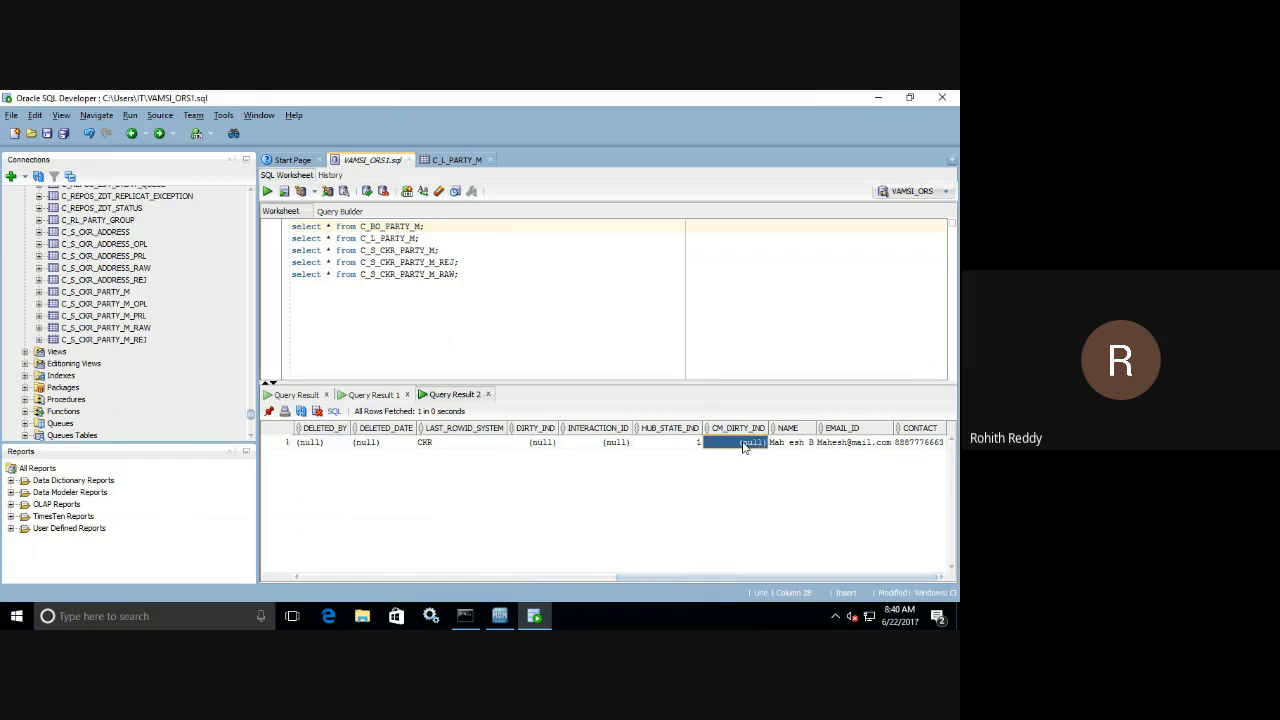
{"action": "left_click", "coordinate": [562, 445]}
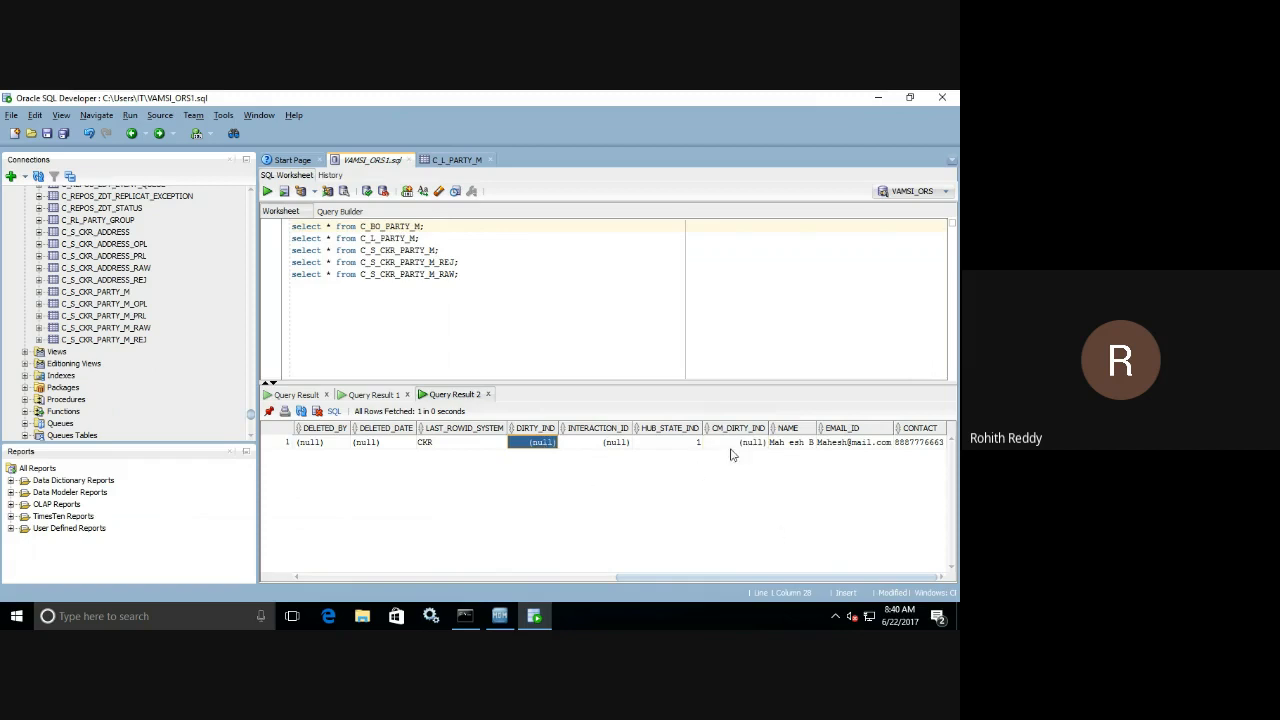
{"action": "left_click_drag", "start_coordinate": [797, 448], "coordinate": [921, 447]}
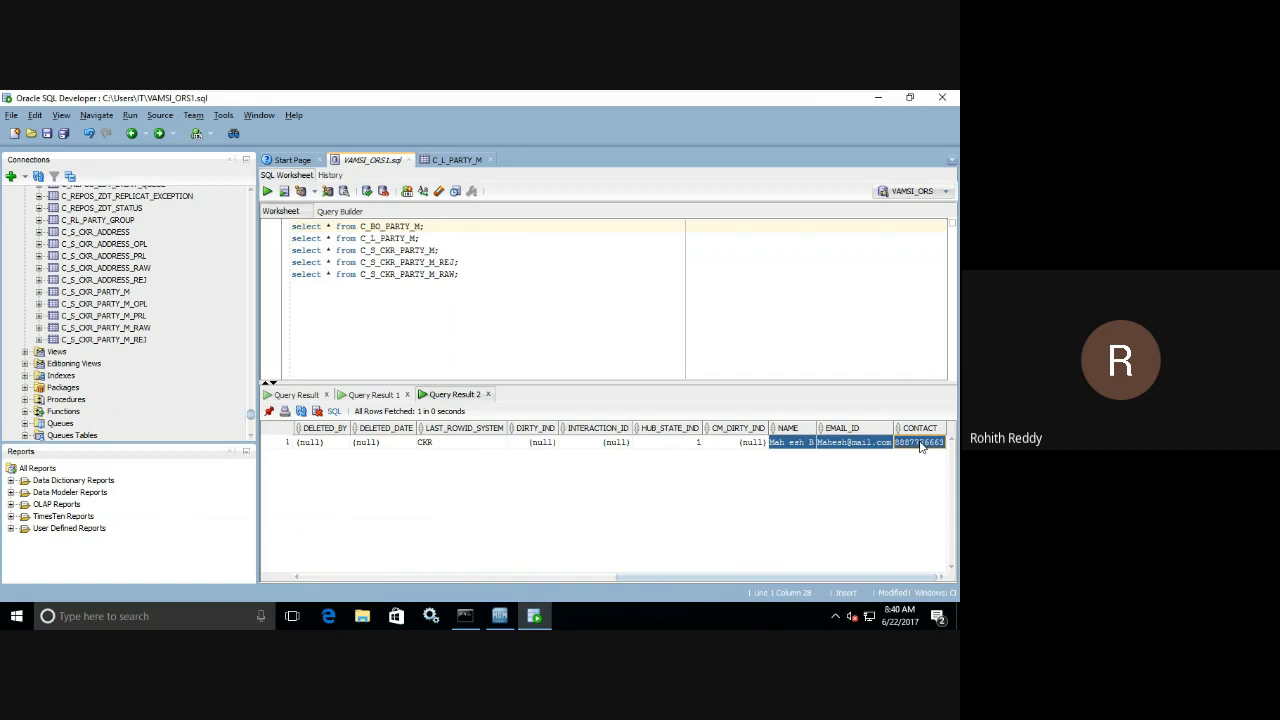
{"action": "left_click_drag", "start_coordinate": [825, 578], "coordinate": [480, 578]}
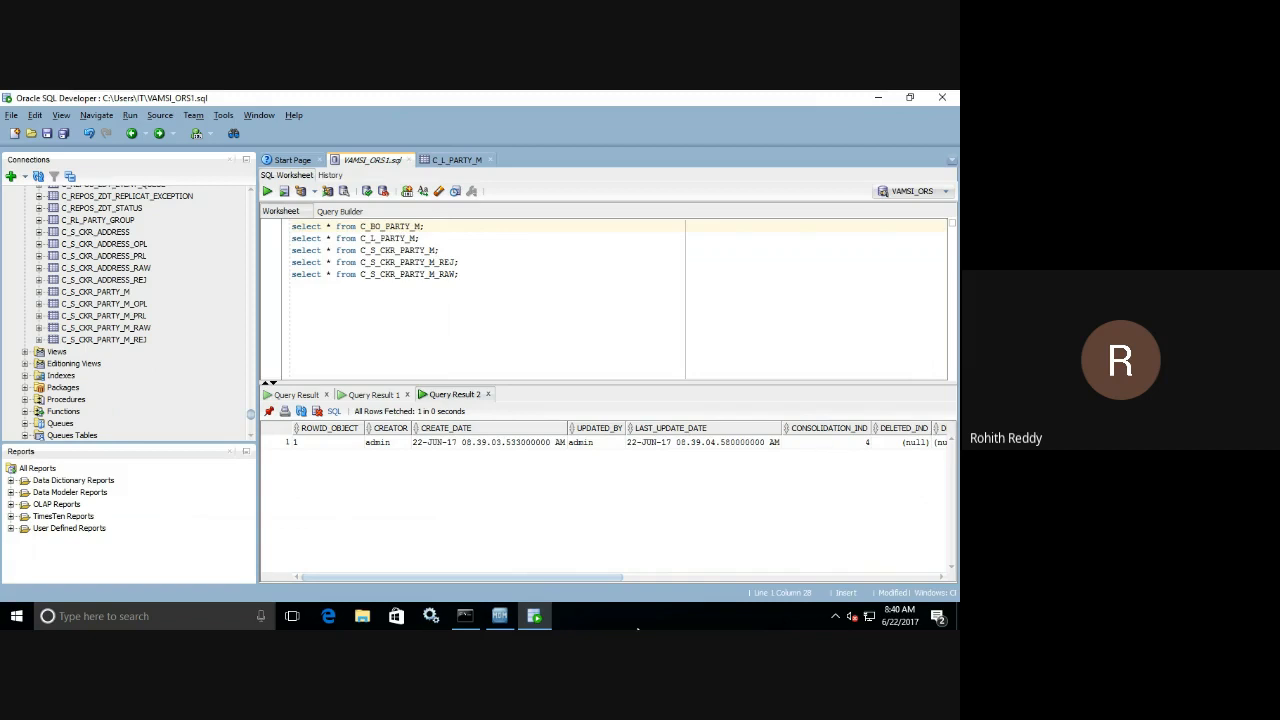
Review the C_L_PARTY_M landing rows, then query C_S_CKR_PARTY_M and pin its result for comparison.
{"action": "left_click", "coordinate": [499, 616]}
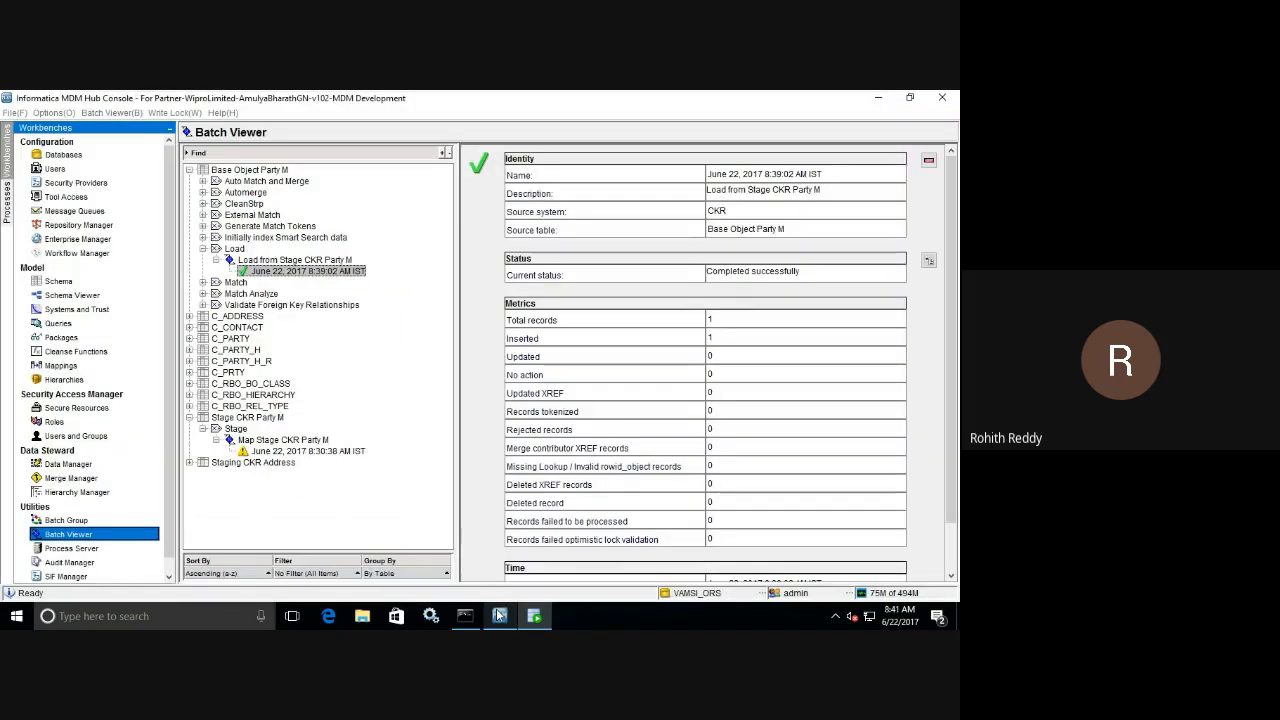
{"action": "left_click", "coordinate": [499, 616]}
{"action": "left_click", "coordinate": [457, 161]}
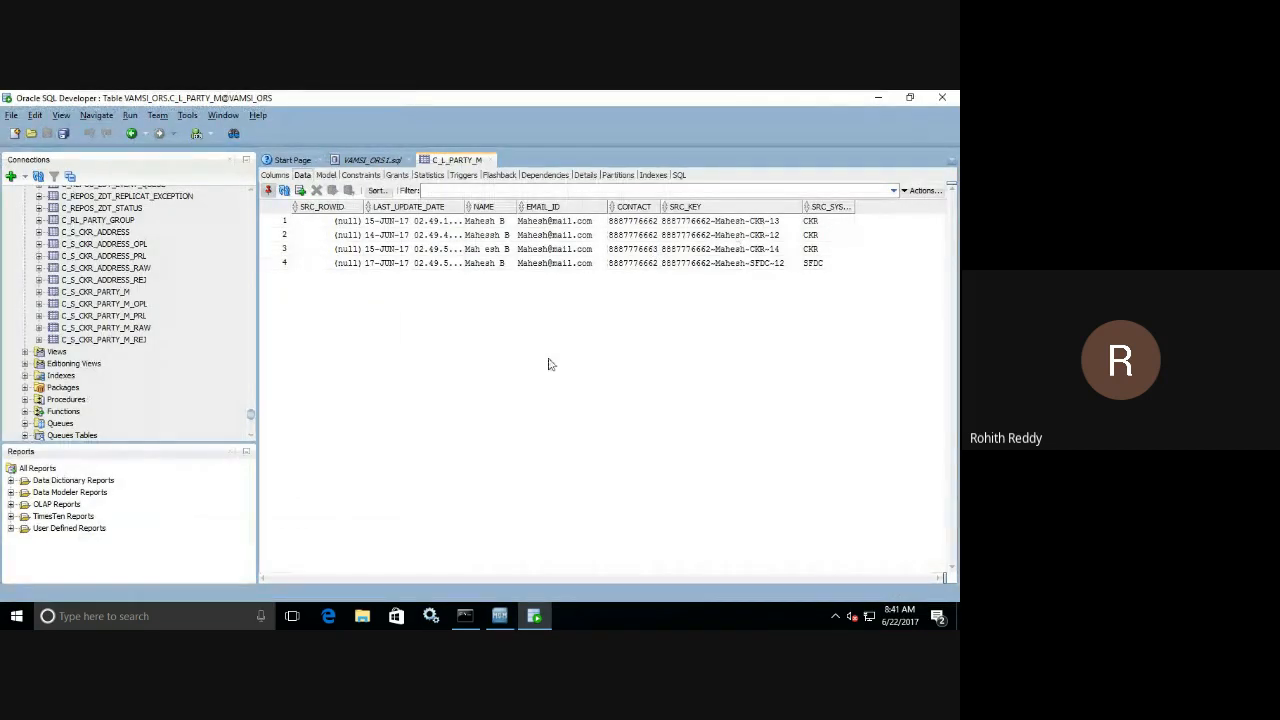
{"action": "left_click", "coordinate": [378, 160]}
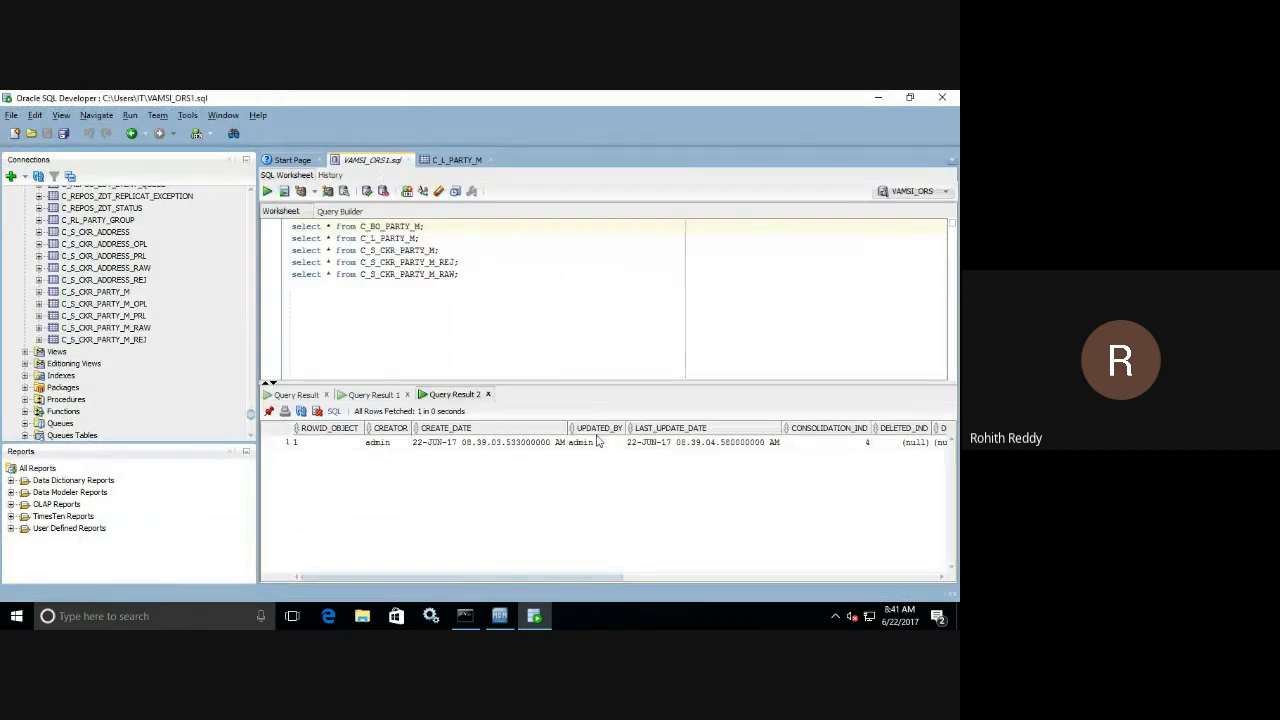
{"action": "left_click", "coordinate": [443, 252]}
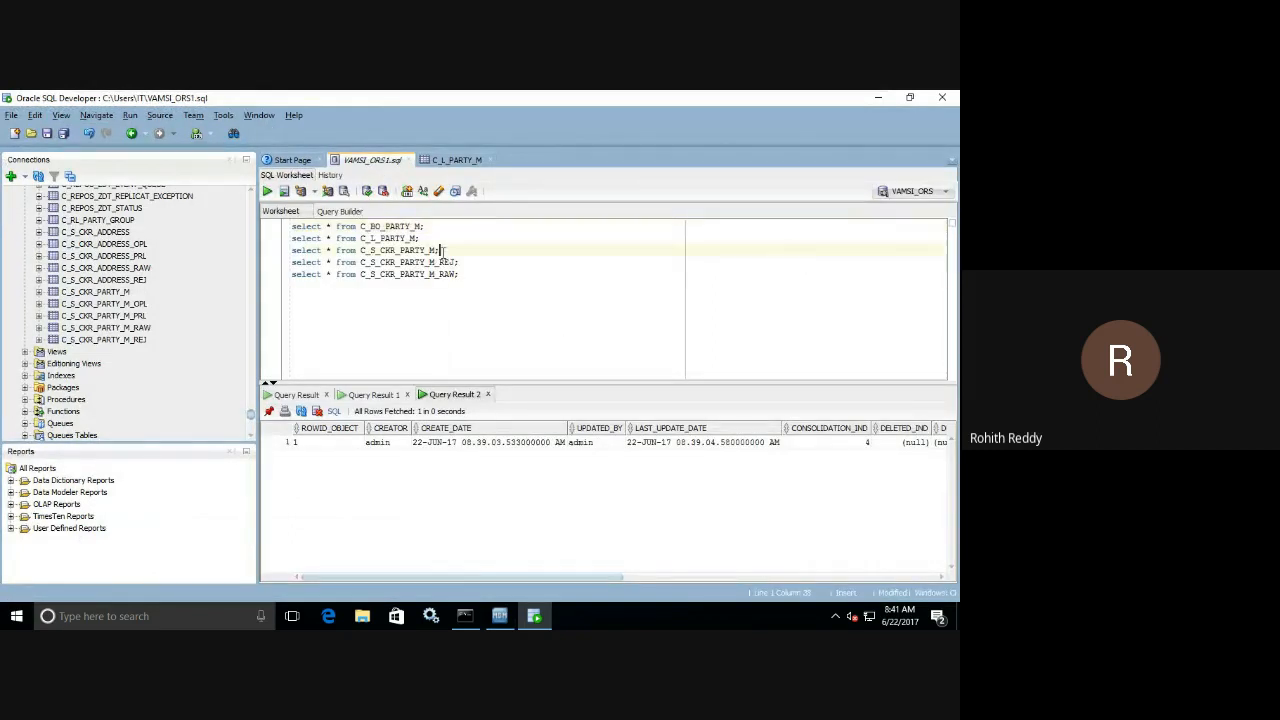
{"action": "left_click", "coordinate": [267, 191]}
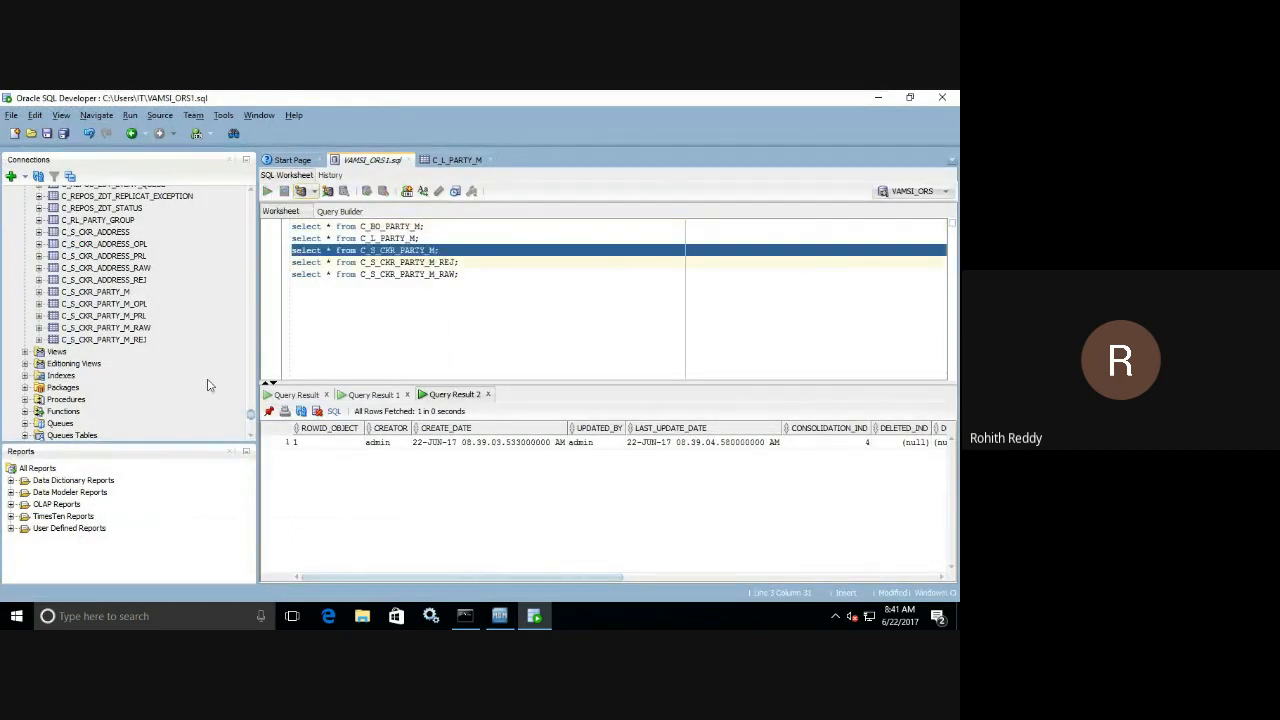
{"action": "left_click", "coordinate": [268, 412]}
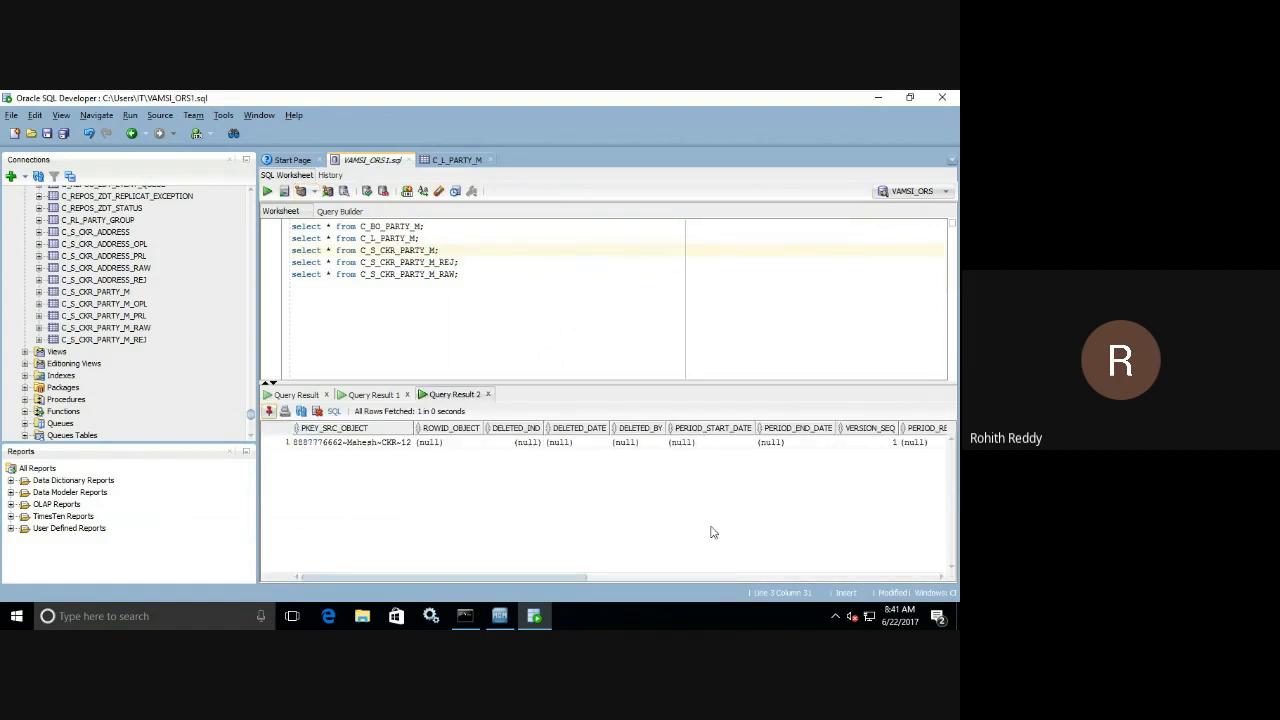
In the MDM Hub Console, execute the Map Stage CKR Party M batch again and check the new run's record metrics.
{"action": "left_click", "coordinate": [499, 616]}
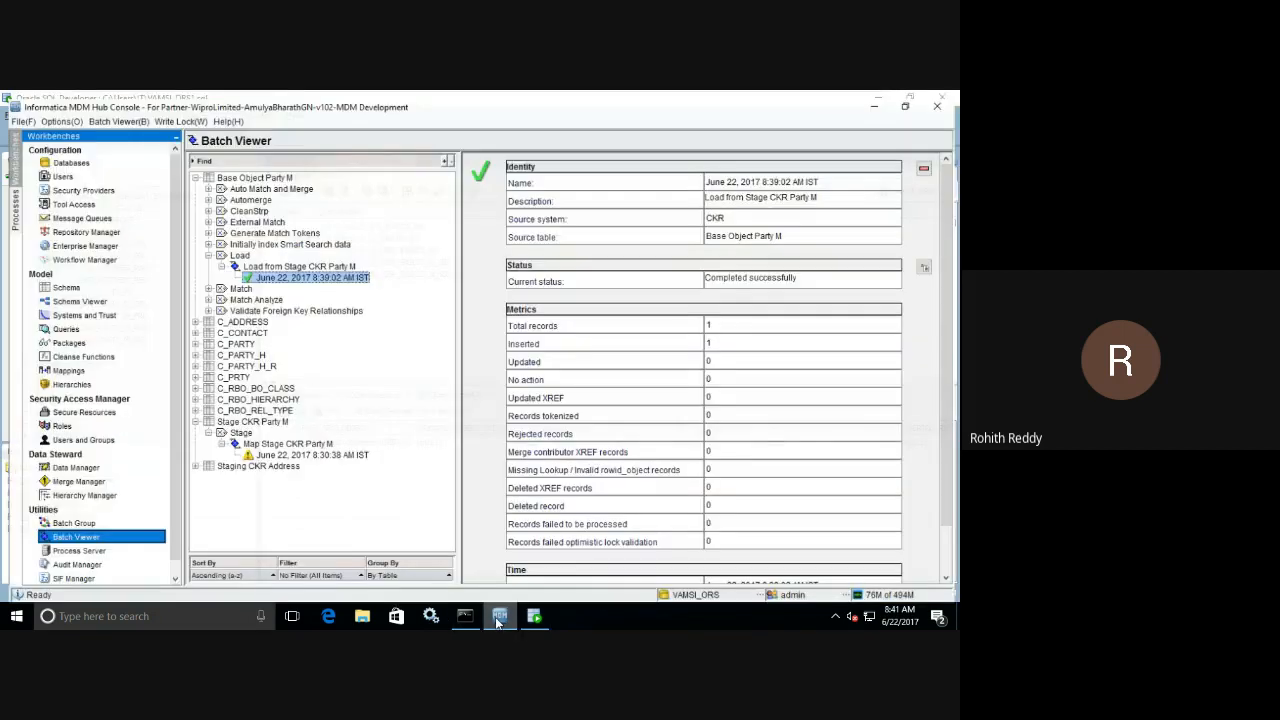
{"action": "left_click", "coordinate": [302, 441]}
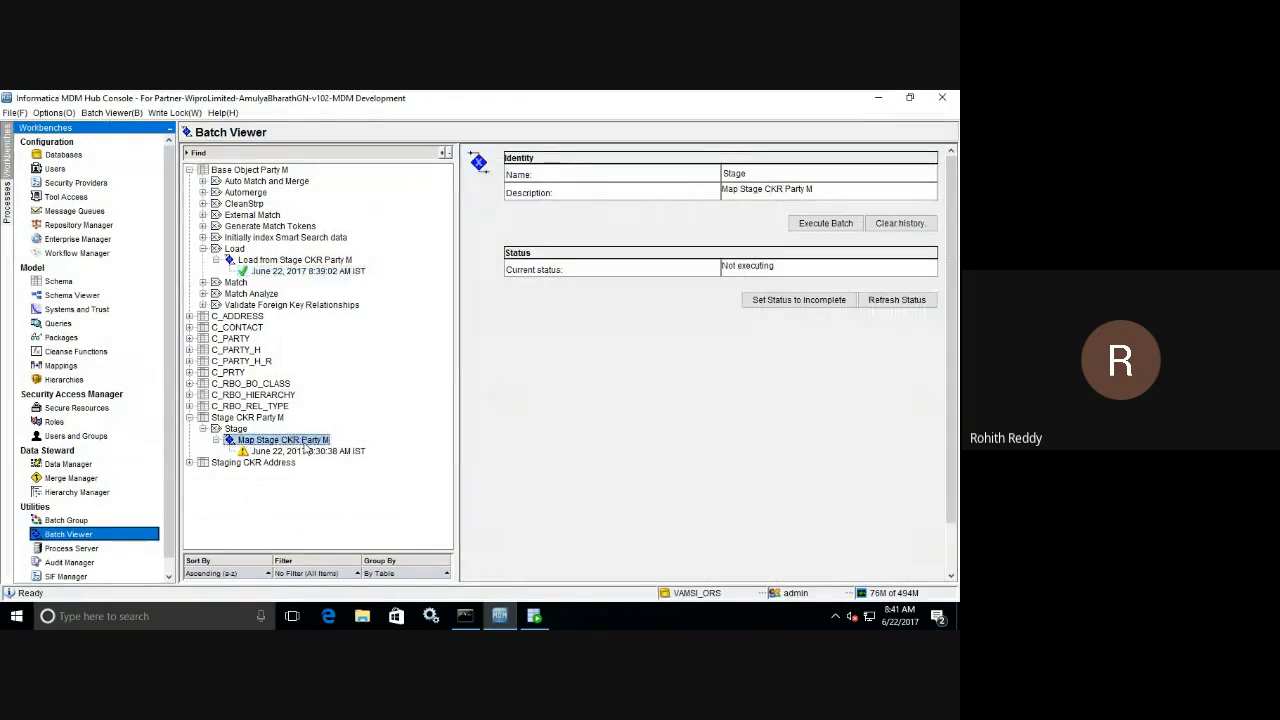
{"action": "left_click", "coordinate": [826, 223]}
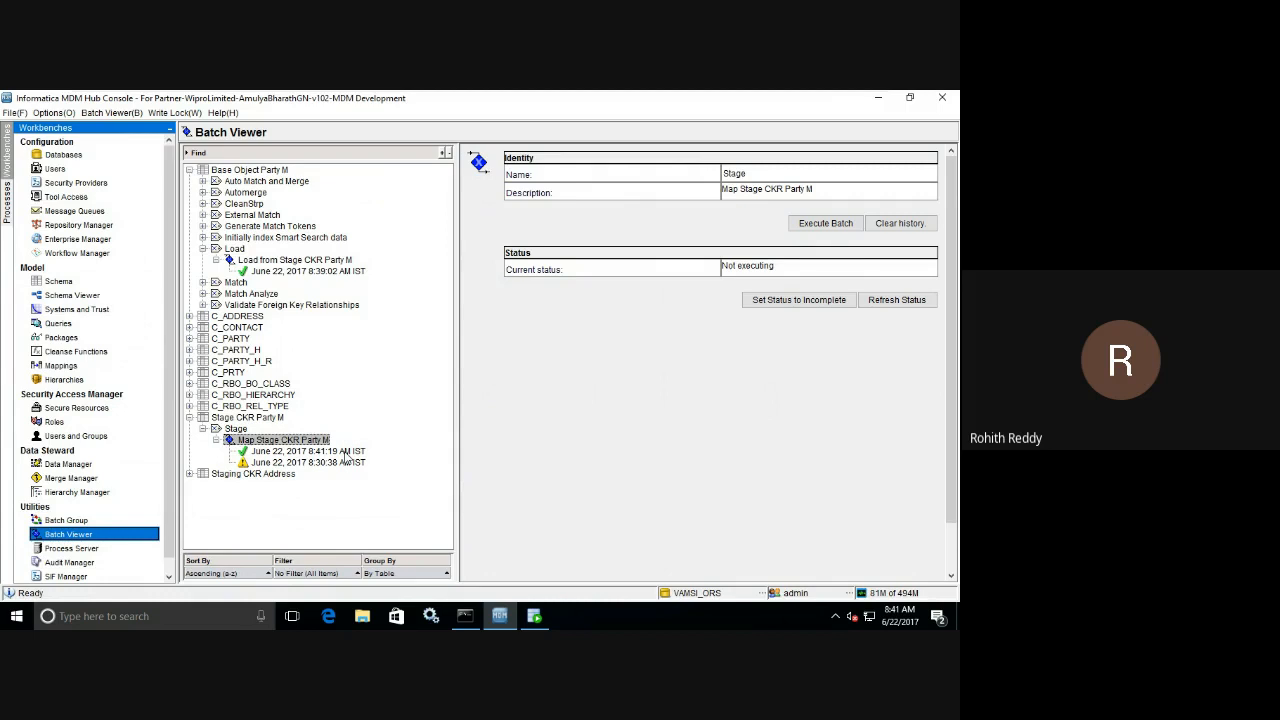
{"action": "left_click", "coordinate": [346, 452]}
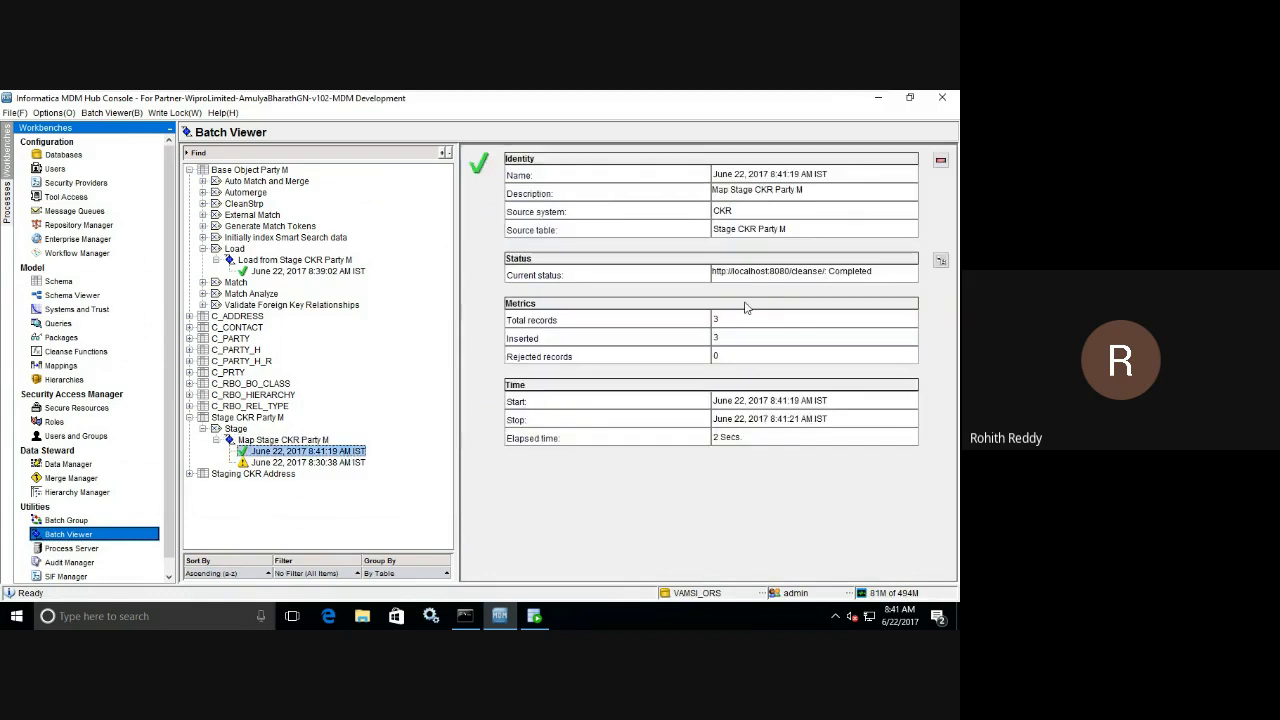
{"action": "left_click_drag", "start_coordinate": [745, 321], "coordinate": [714, 341]}
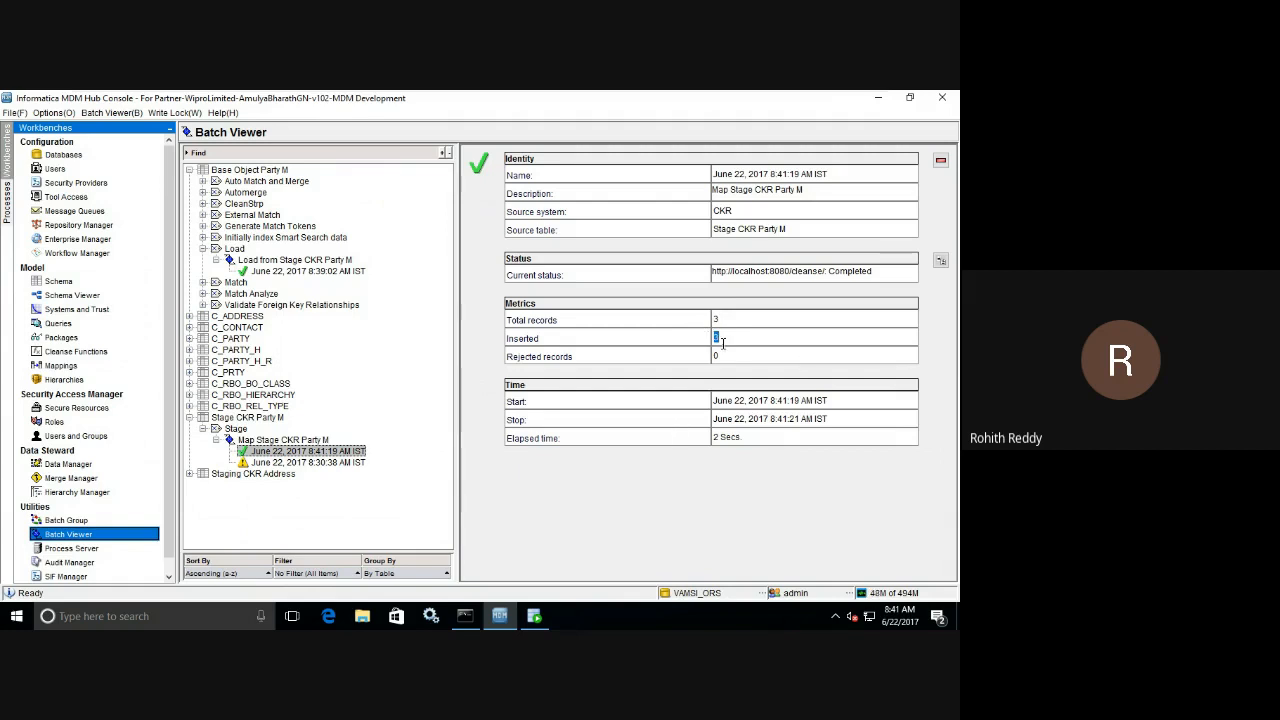
Return to Oracle SQL Developer and rerun the C_S_CKR_PARTY_M query to check the restaged records.
{"action": "left_click", "coordinate": [545, 614]}
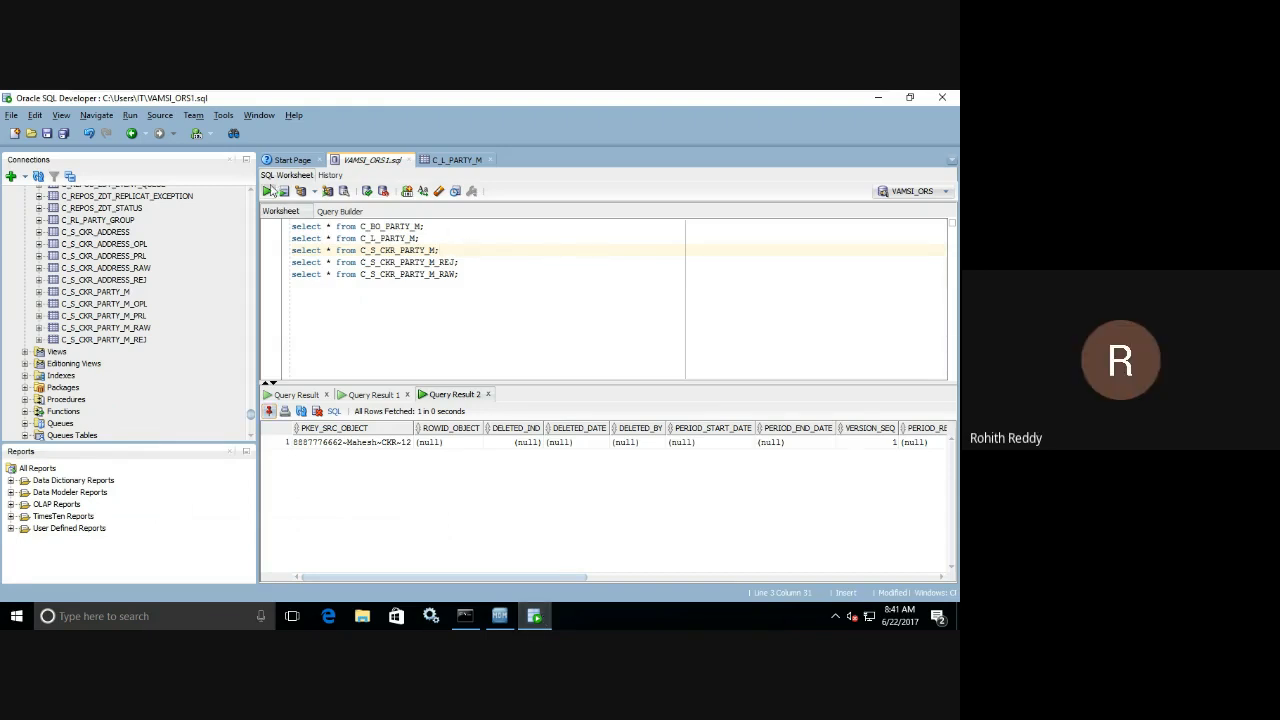
{"action": "left_click", "coordinate": [268, 191]}
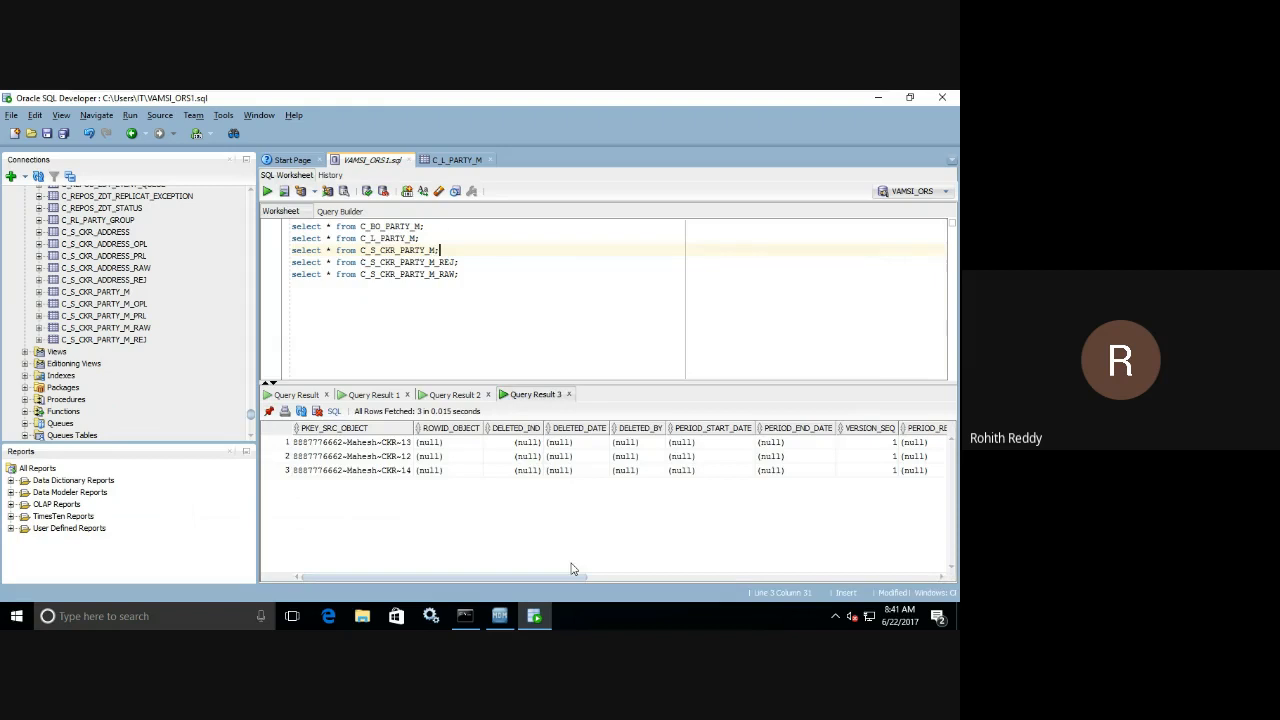
Review the staged PKEY_SRC_OBJECT keys, then query the C_S_CKR_PARTY_M_REJ and C_S_CKR_PARTY_M_RAW tables.
{"action": "left_click_drag", "start_coordinate": [358, 444], "coordinate": [355, 470]}
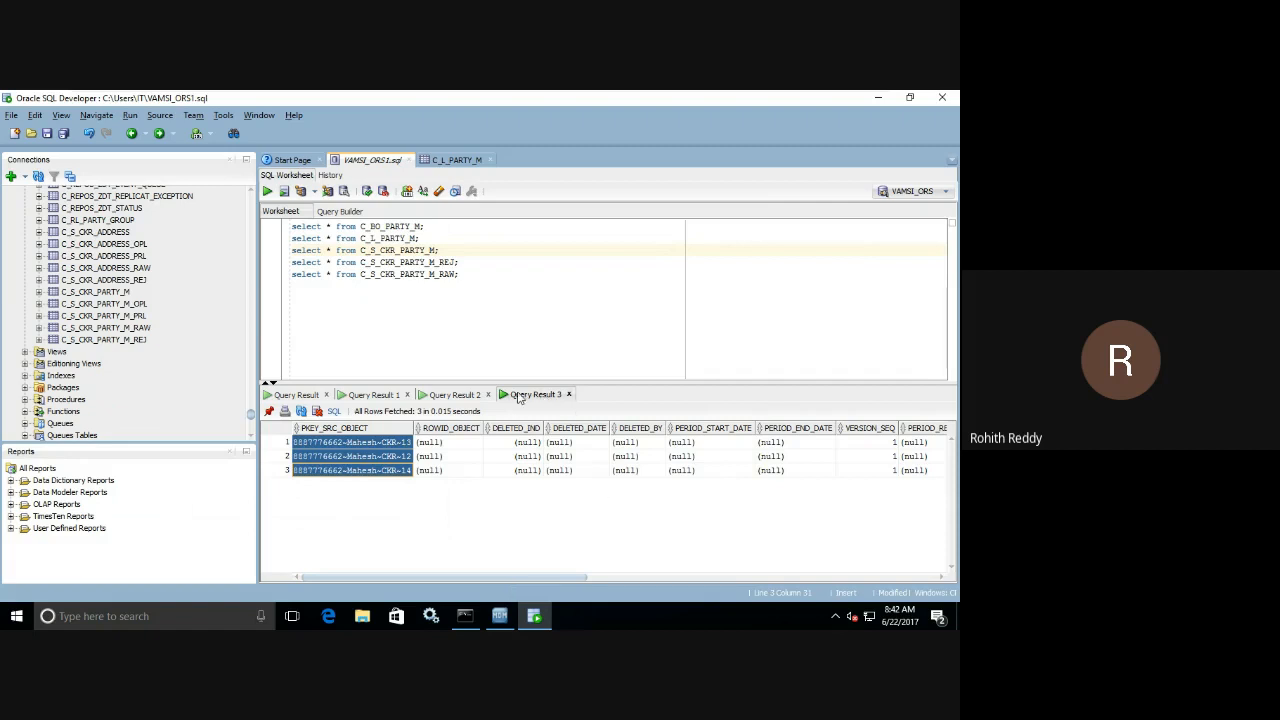
{"action": "left_click", "coordinate": [485, 261]}
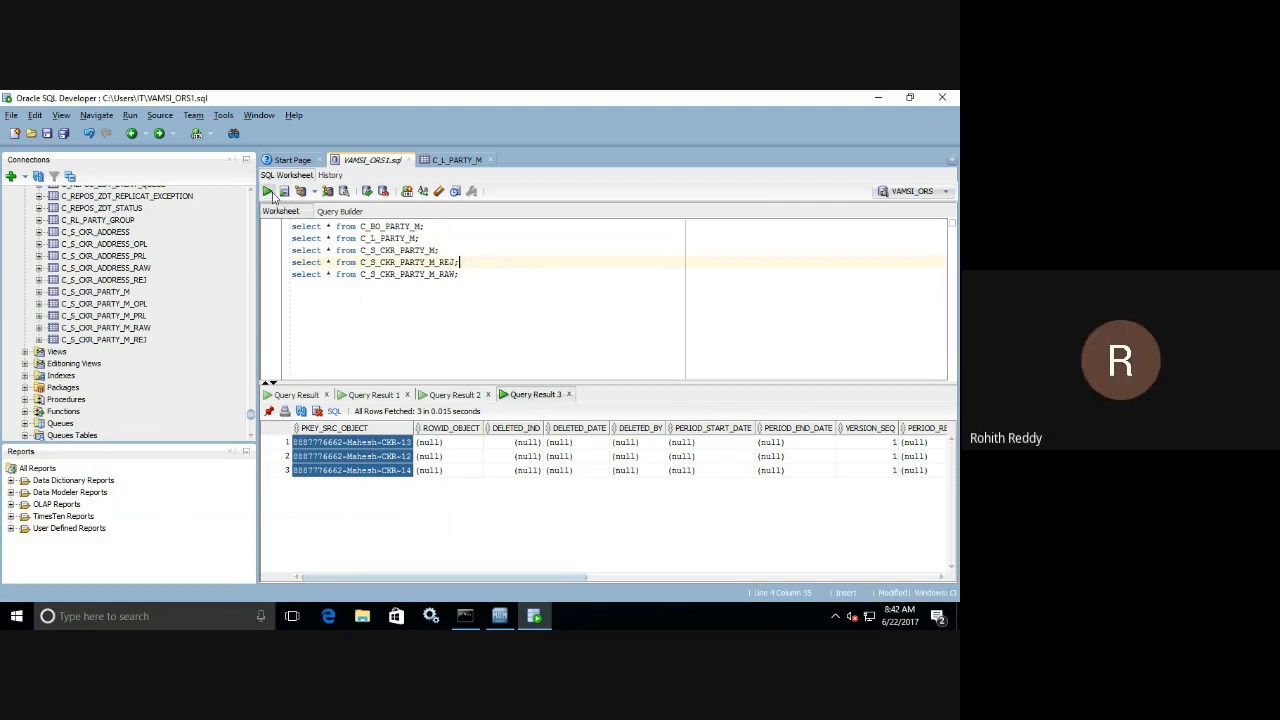
{"action": "left_click", "coordinate": [267, 191]}
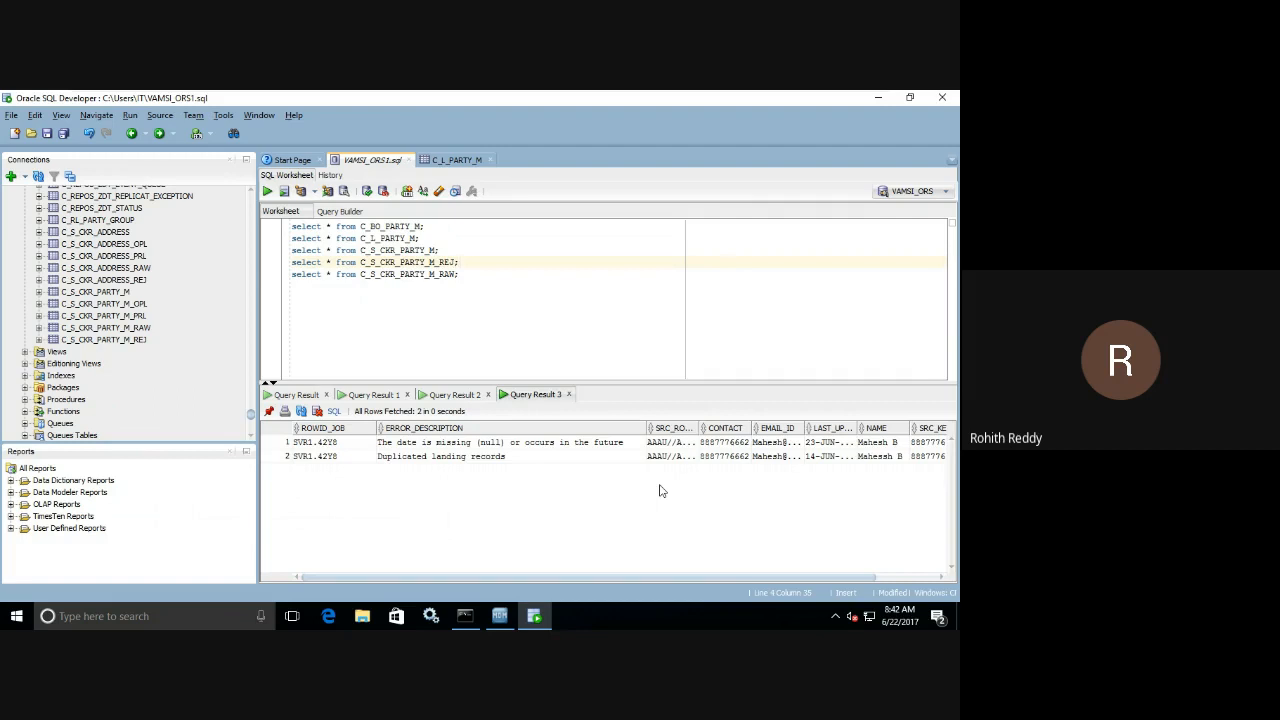
{"action": "left_click", "coordinate": [464, 274]}
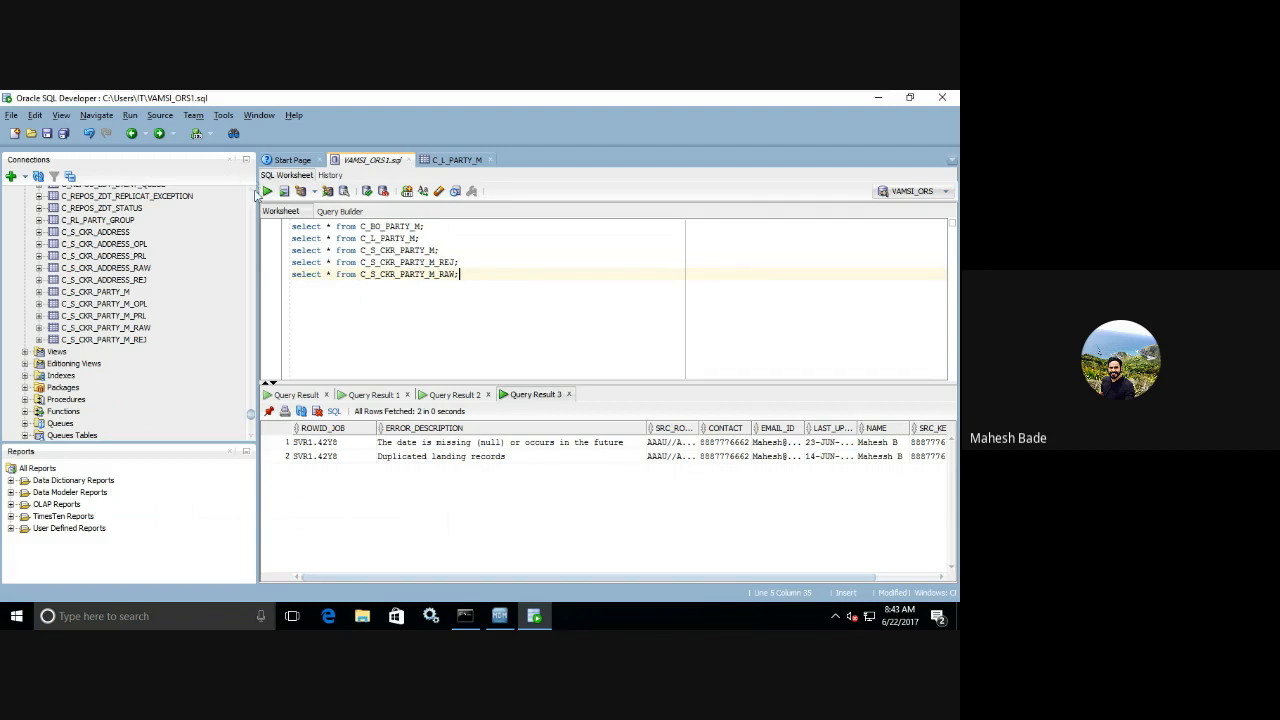
{"action": "left_click", "coordinate": [267, 191]}
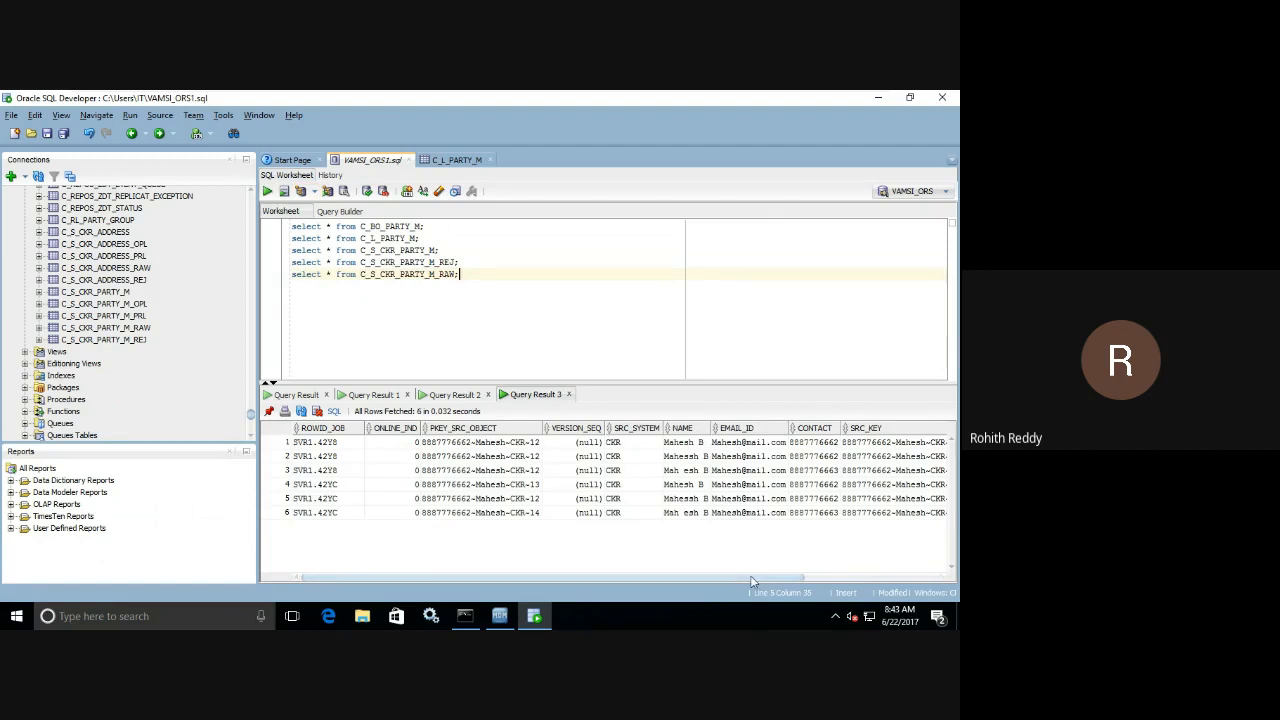
Query C_S_CKR_PARTY_M again and widen the PKEY_SRC_OBJECT column slightly.
{"action": "left_click", "coordinate": [441, 250]}
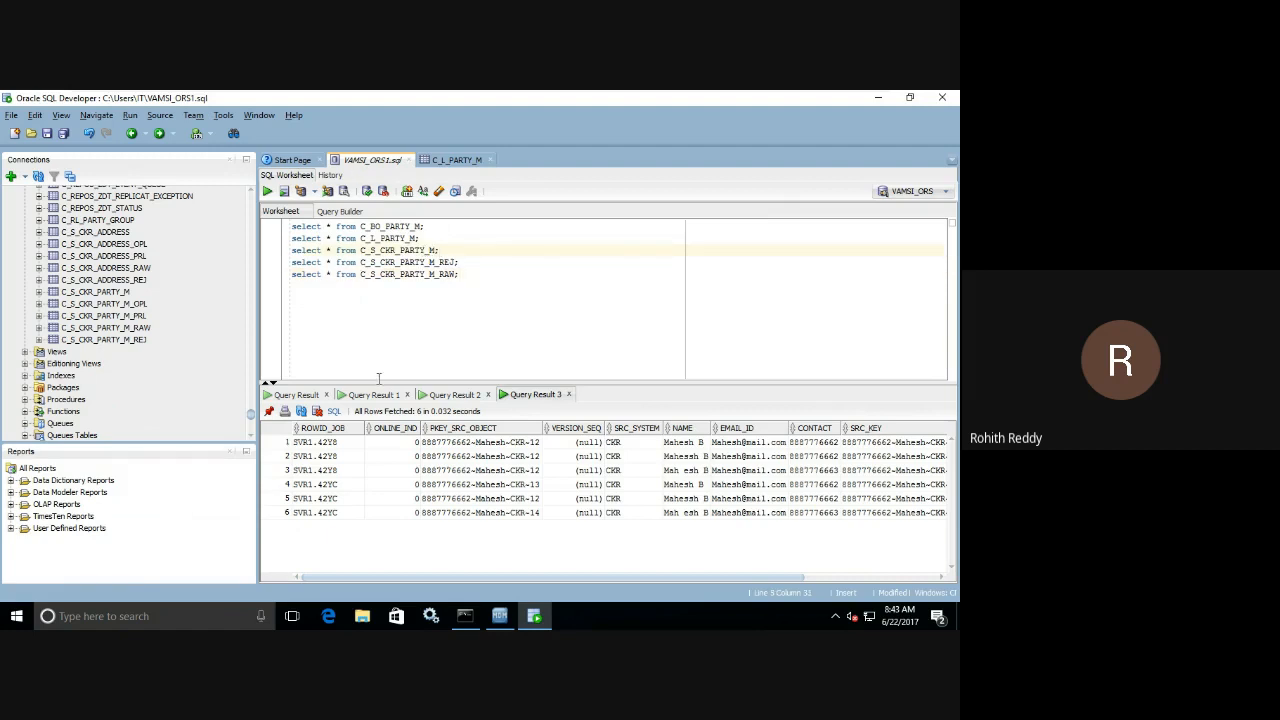
{"action": "left_click", "coordinate": [268, 192]}
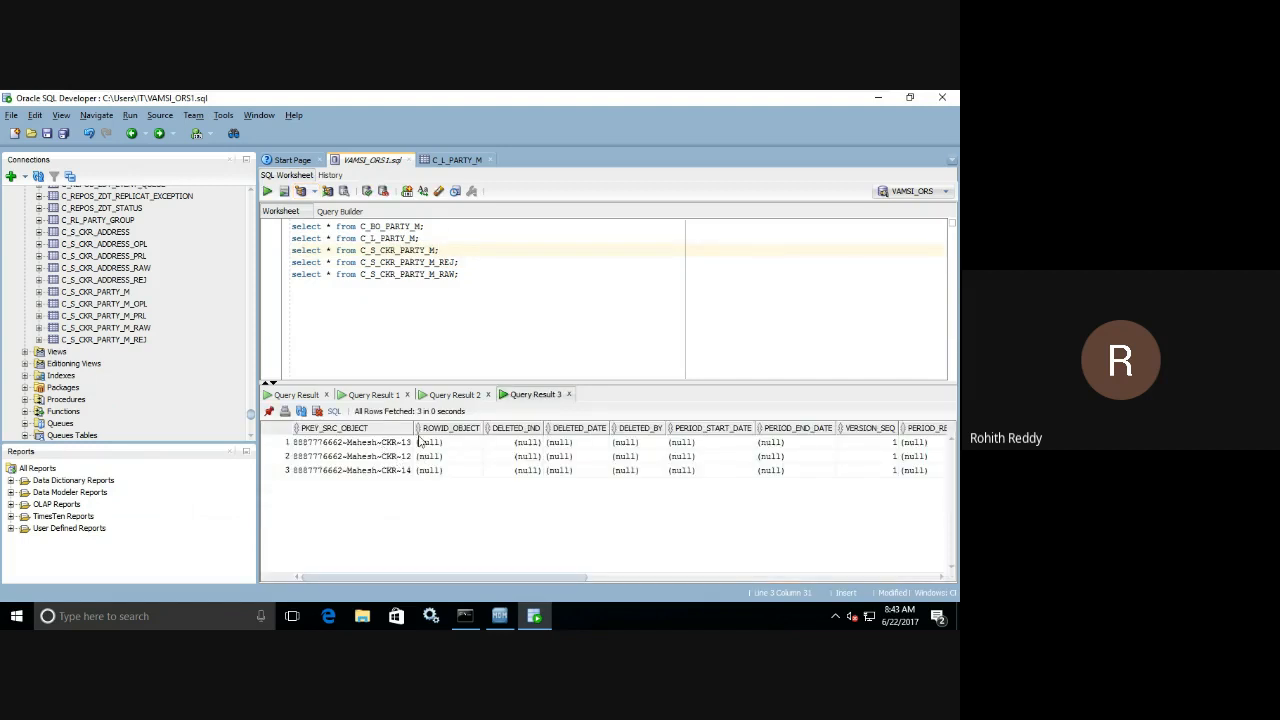
{"action": "left_click_drag", "start_coordinate": [415, 428], "coordinate": [418, 428]}
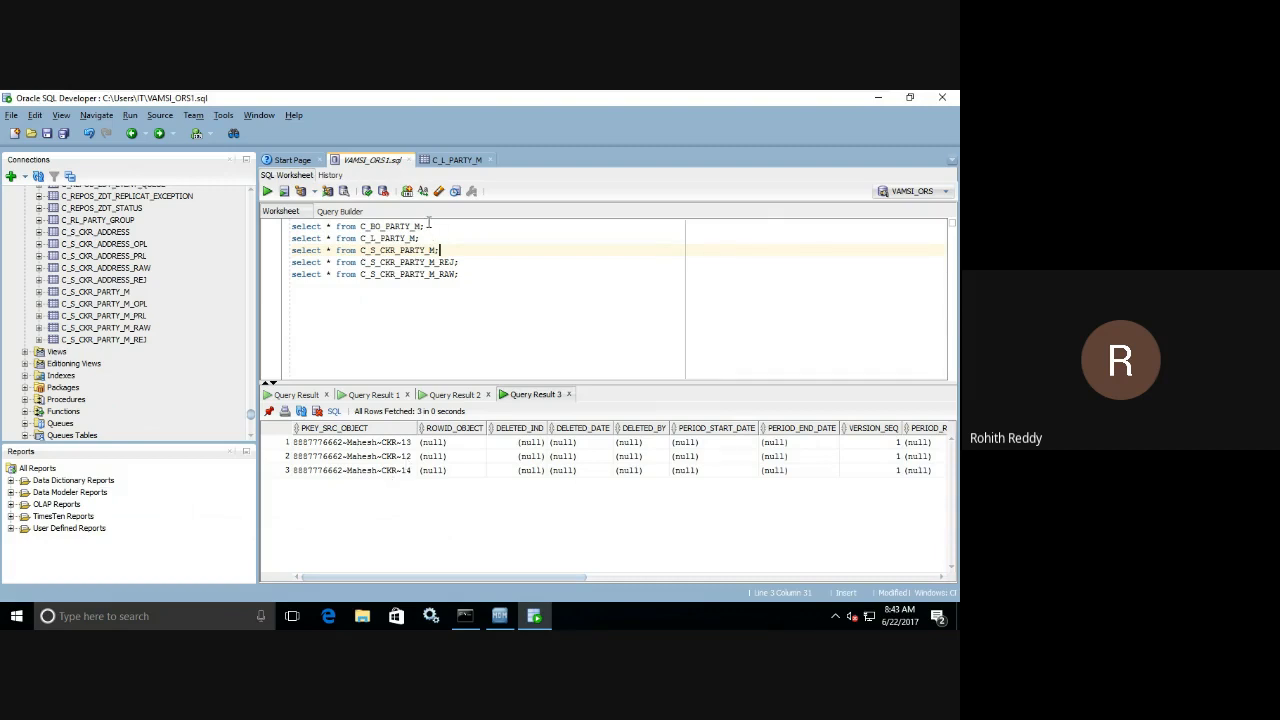
Pin the staging result, then add and run the query select * from C_BO_PARTY_M_XREF; below the base object query.
{"action": "left_click_drag", "start_coordinate": [424, 226], "coordinate": [290, 228]}
{"action": "key", "text": "ctrl+c"}
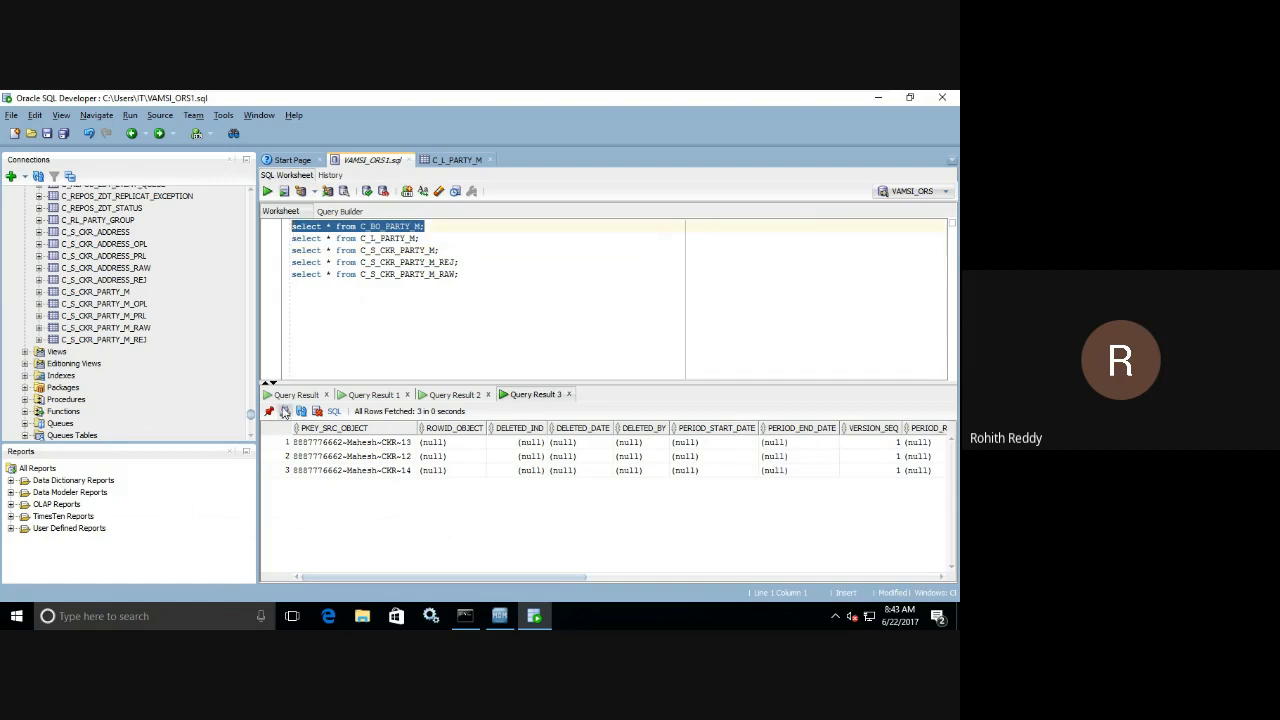
{"action": "left_click", "coordinate": [449, 229]}
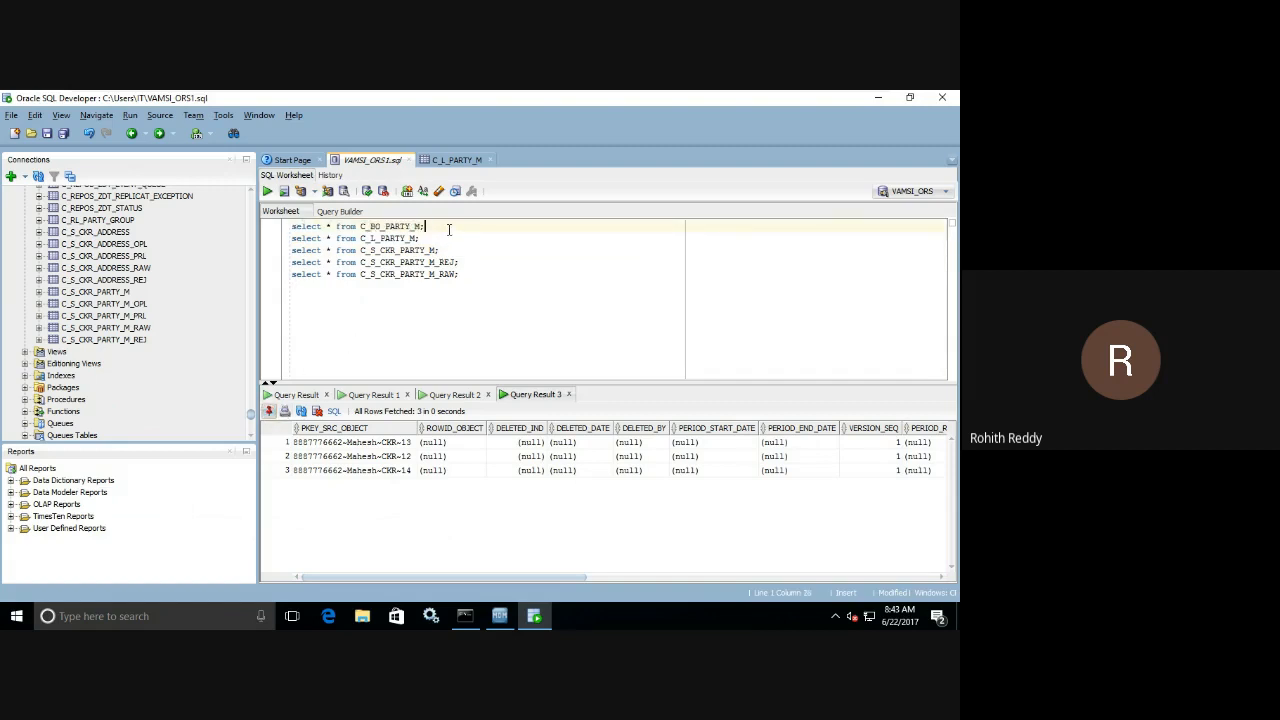
{"action": "key", "text": "Return"}
{"action": "key", "text": "ctrl+v"}
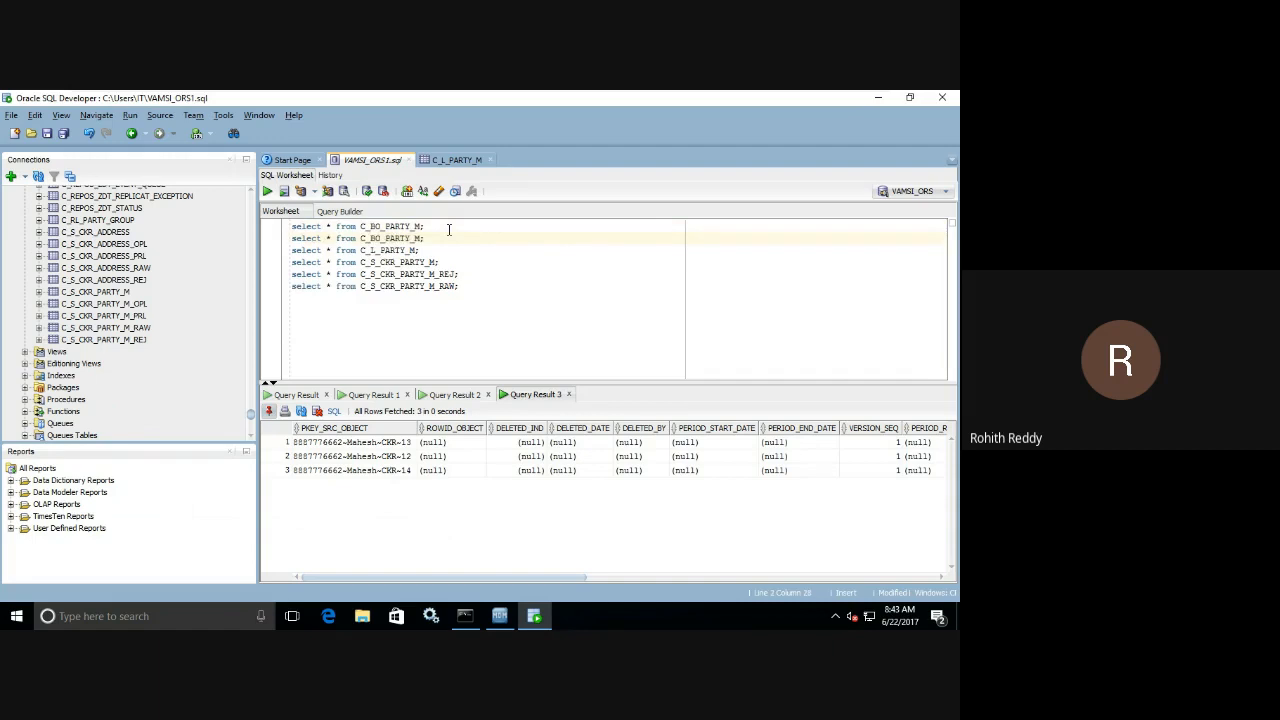
{"action": "left_click", "coordinate": [421, 240]}
{"action": "type", "text": "XREF"}
{"action": "left_click", "coordinate": [267, 191]}
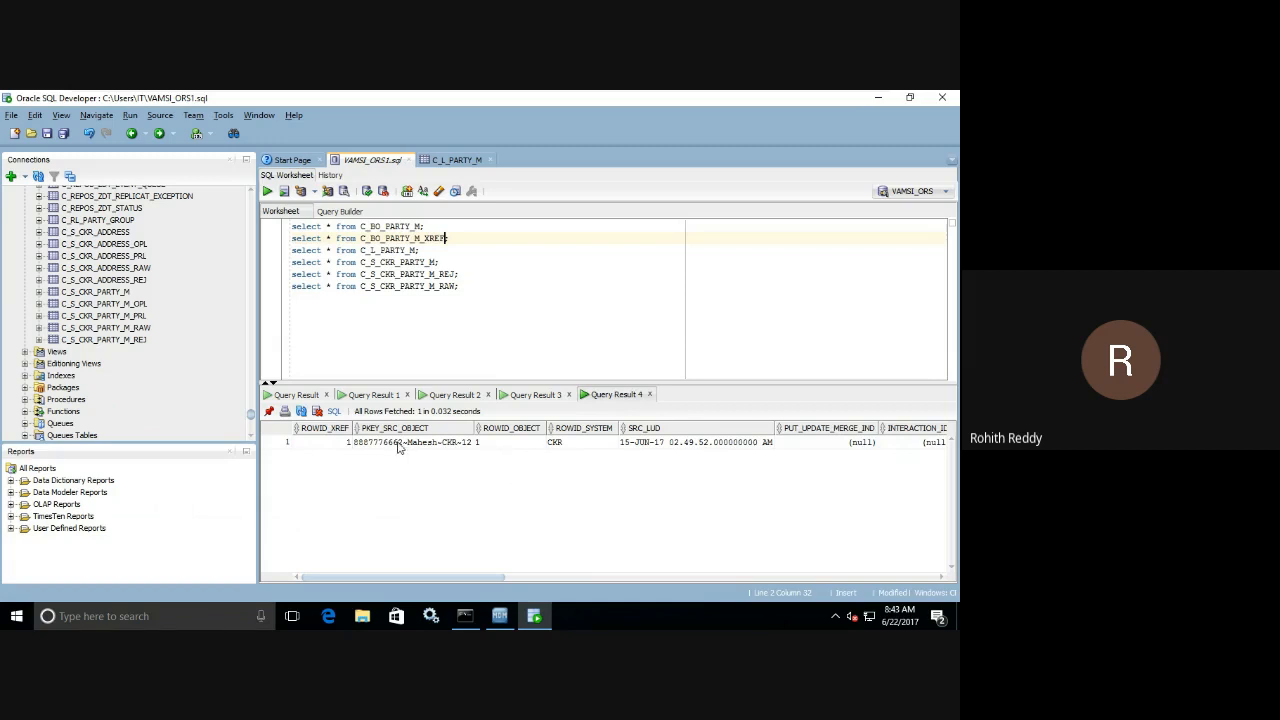
Close the outdated Query Result, Query Result 1 and Query Result 2 outputs.
{"action": "left_click", "coordinate": [316, 395]}
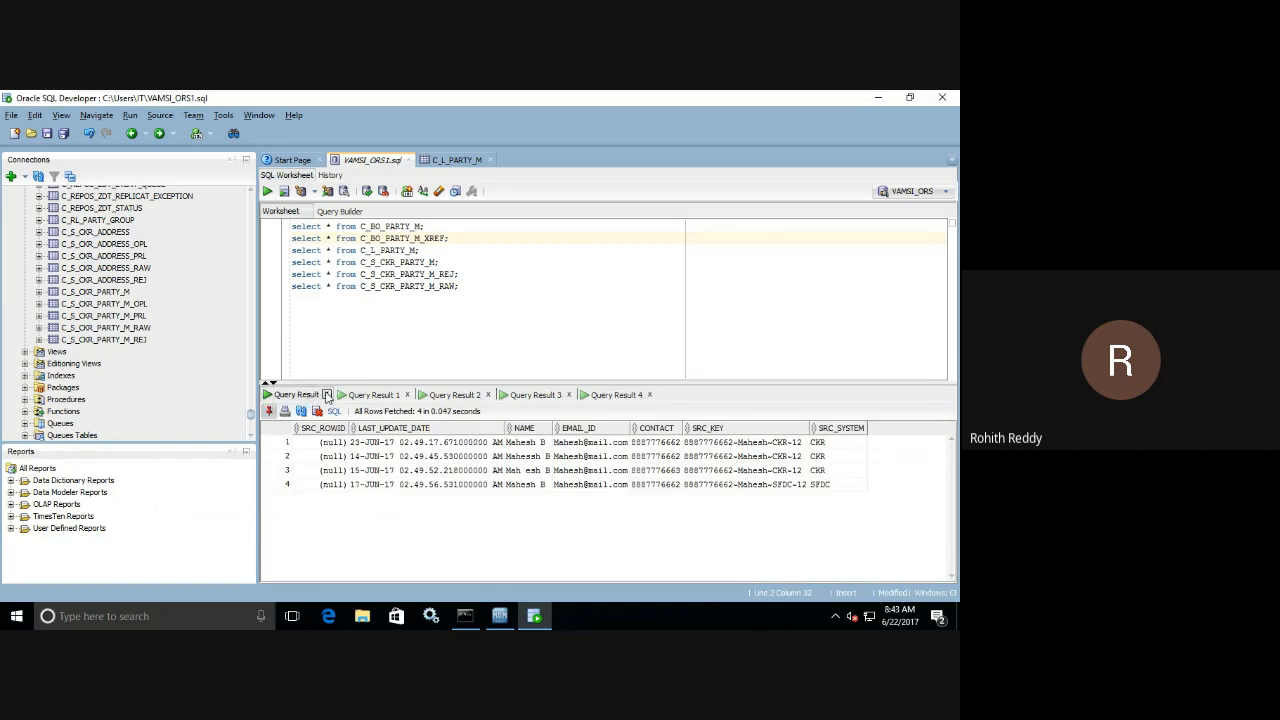
{"action": "left_click", "coordinate": [326, 395]}
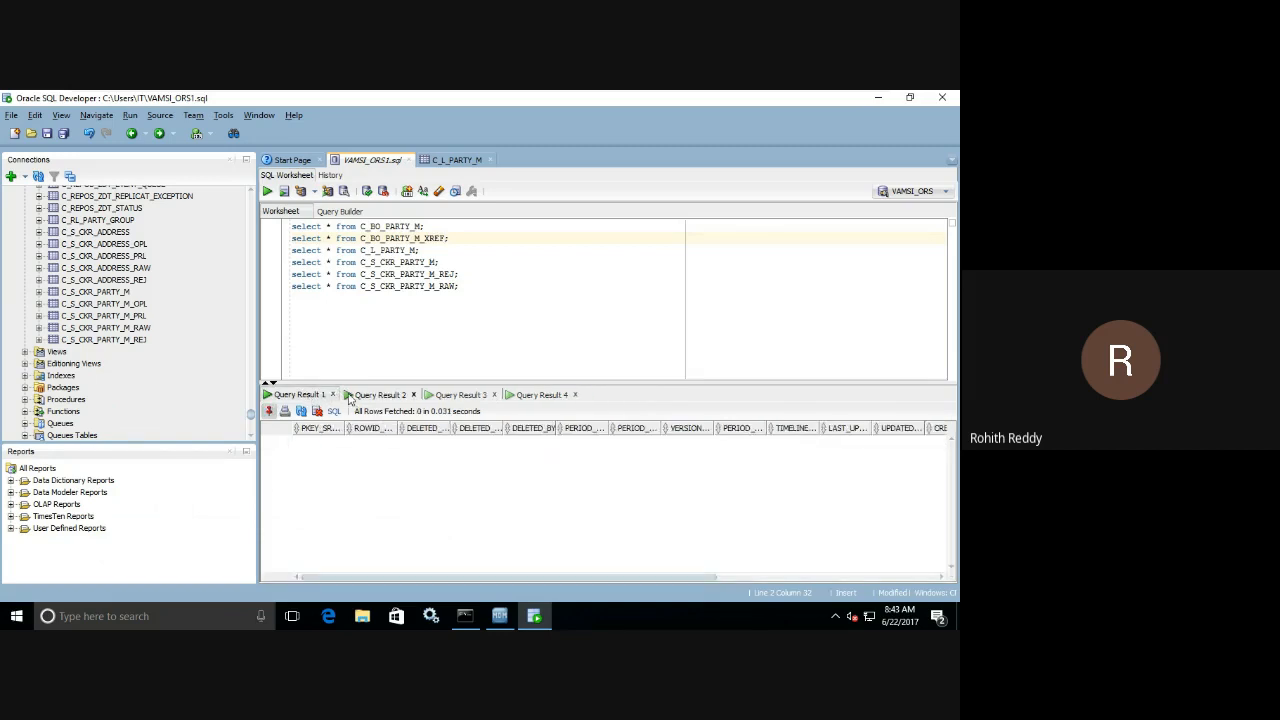
{"action": "left_click", "coordinate": [333, 395]}
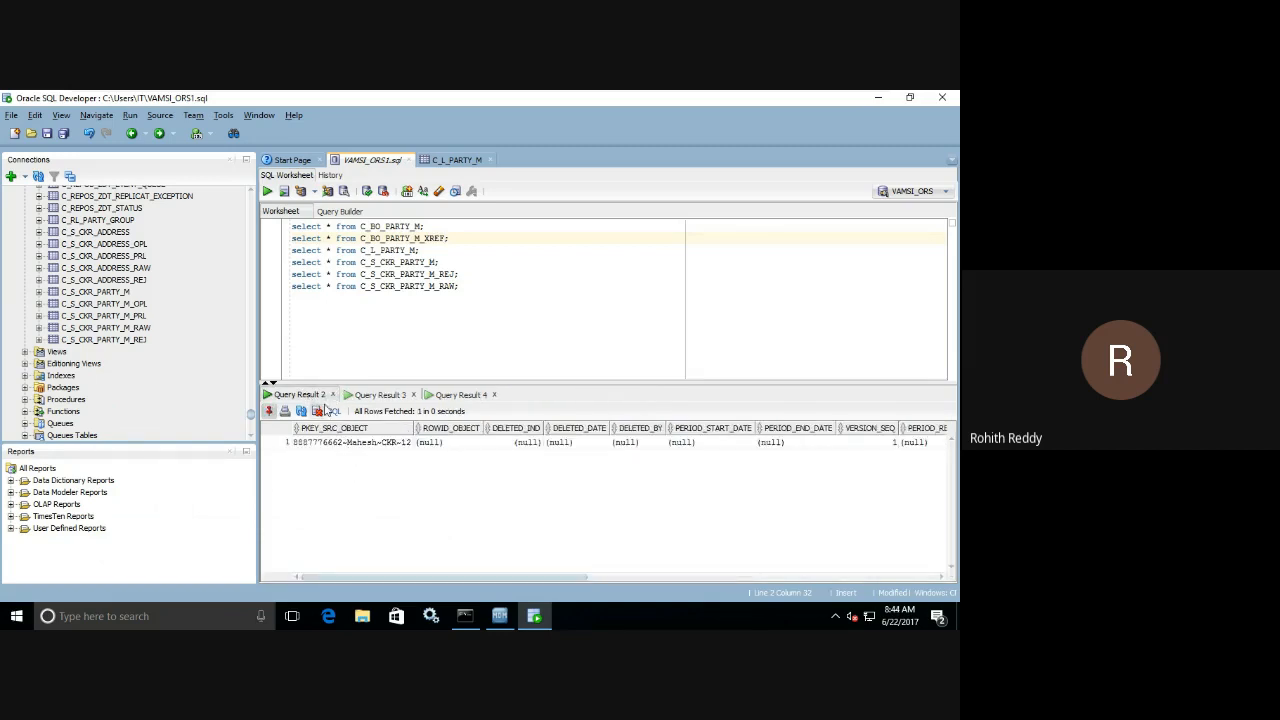
{"action": "left_click", "coordinate": [374, 395]}
{"action": "left_click", "coordinate": [317, 394]}
{"action": "left_click", "coordinate": [333, 395]}
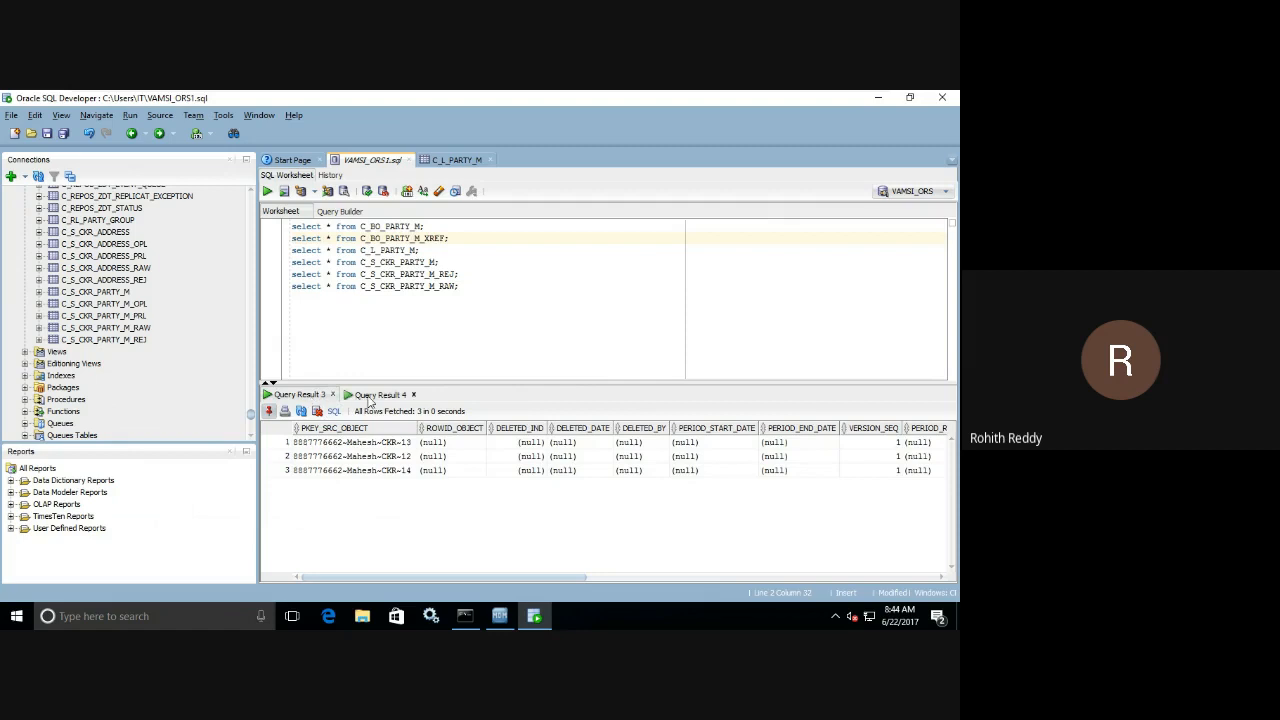
Pin the XREF result and query C_BO_PARTY_M, then check the XREF record's ROWID_XREF and PKEY_SRC_OBJECT.
{"action": "left_click", "coordinate": [375, 396]}
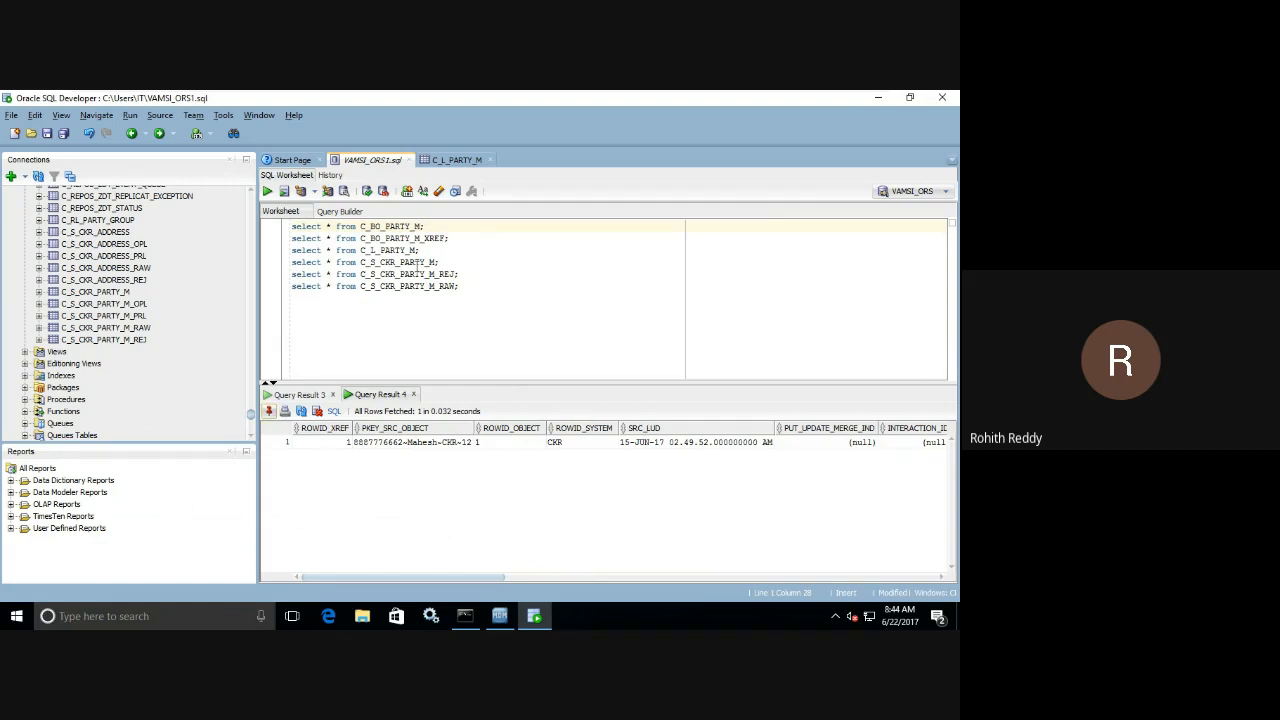
{"action": "left_click", "coordinate": [267, 191]}
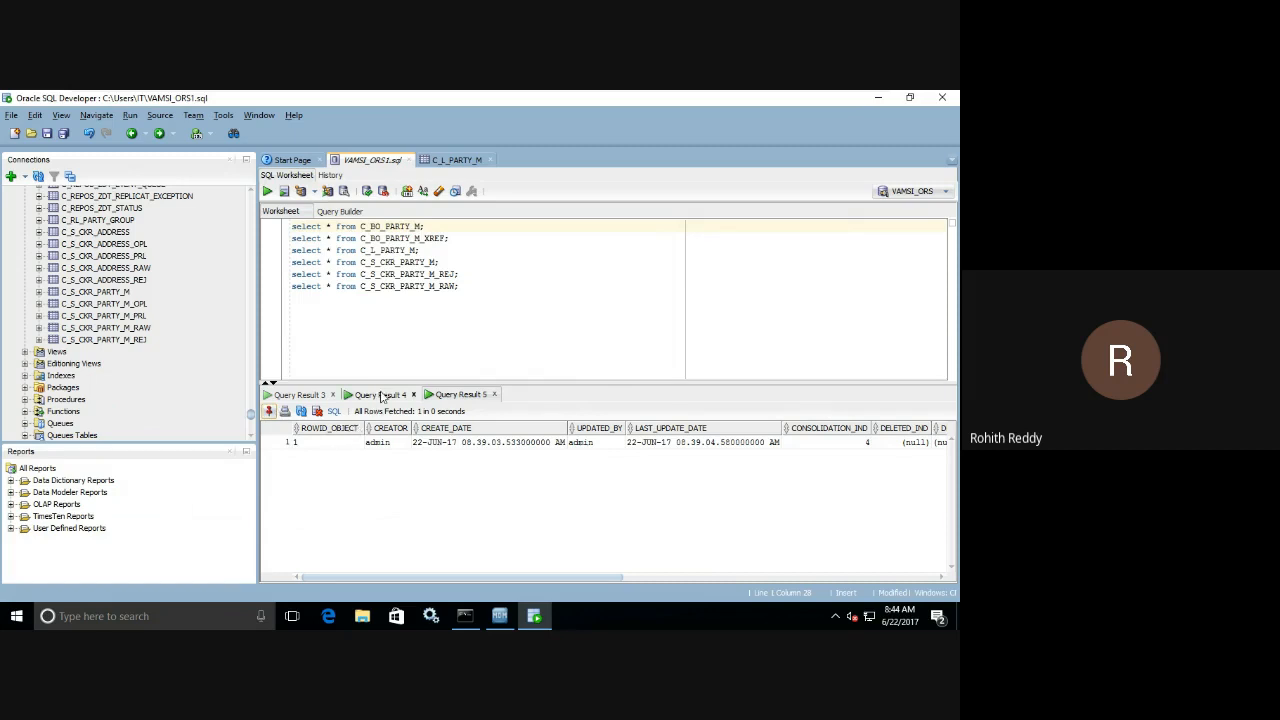
{"action": "left_click", "coordinate": [379, 397]}
{"action": "left_click", "coordinate": [316, 448]}
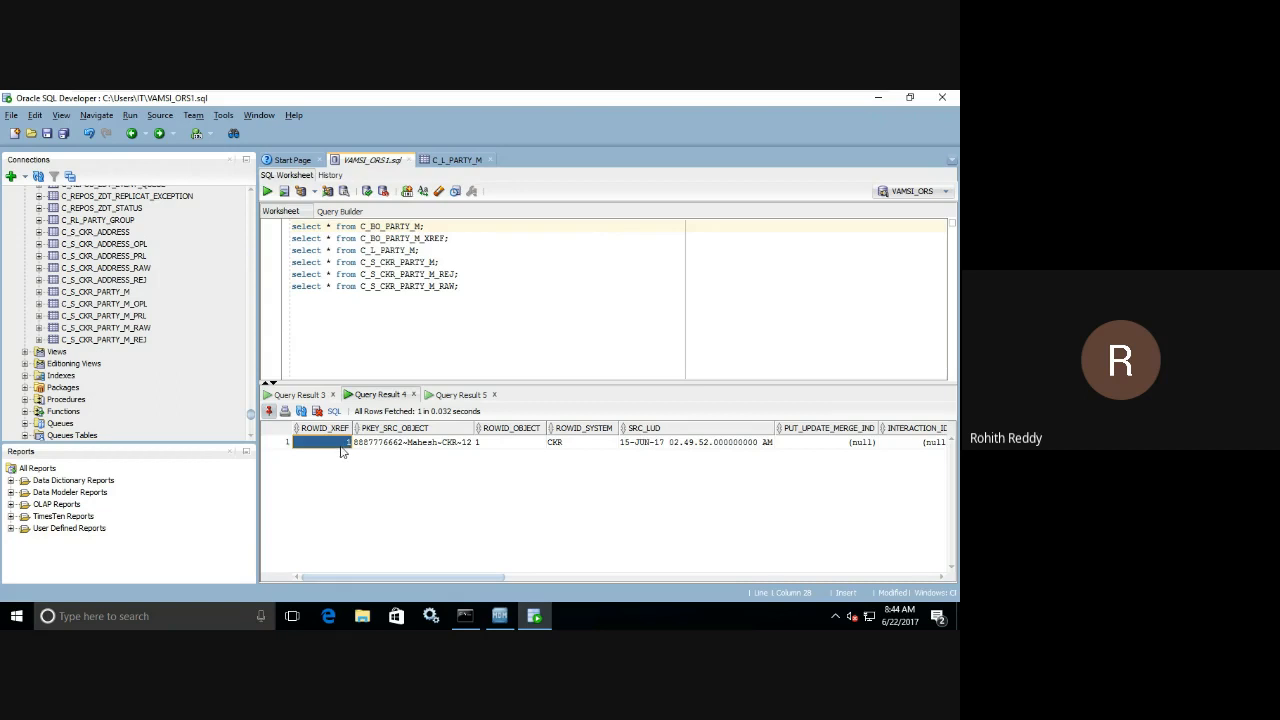
{"action": "left_click", "coordinate": [380, 446]}
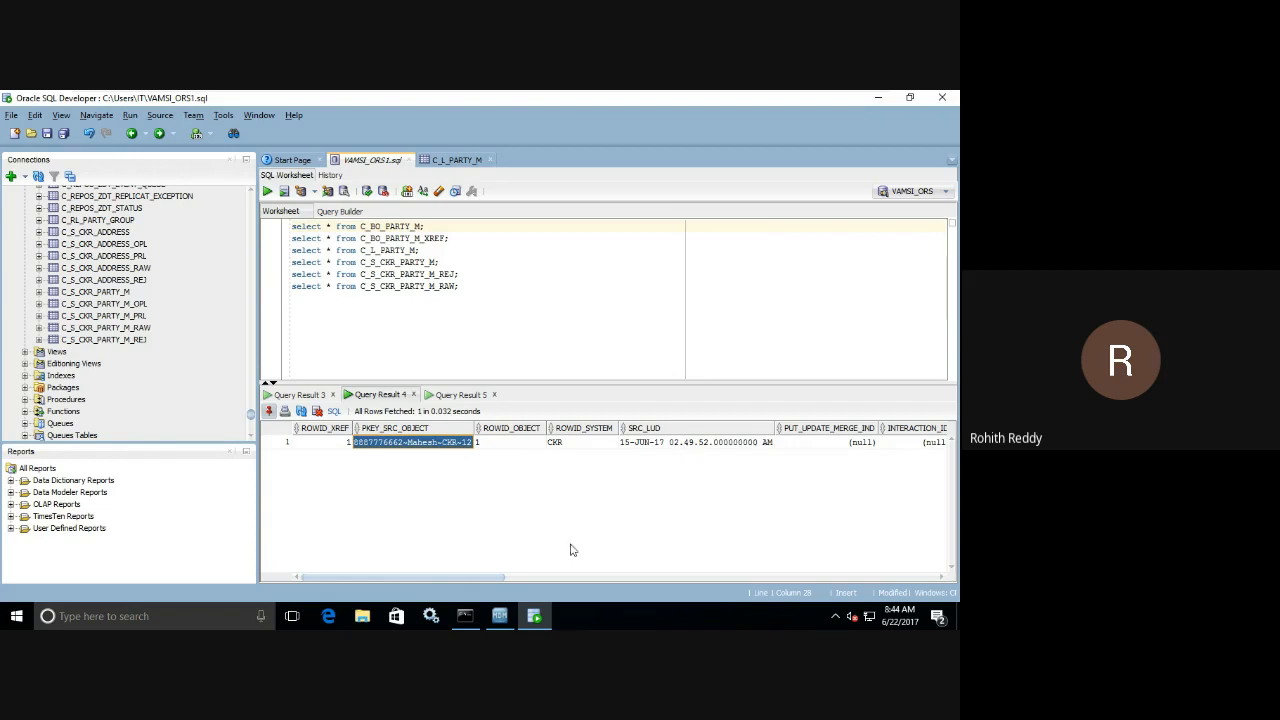
Examine the XREF record's CREATE_DATE, LAST_UPDATE_DATE and SRC_LUD columns.
{"action": "left_click_drag", "start_coordinate": [500, 576], "coordinate": [410, 542]}
{"action": "left_click_drag", "start_coordinate": [455, 582], "coordinate": [772, 578]}
{"action": "left_click", "coordinate": [566, 444]}
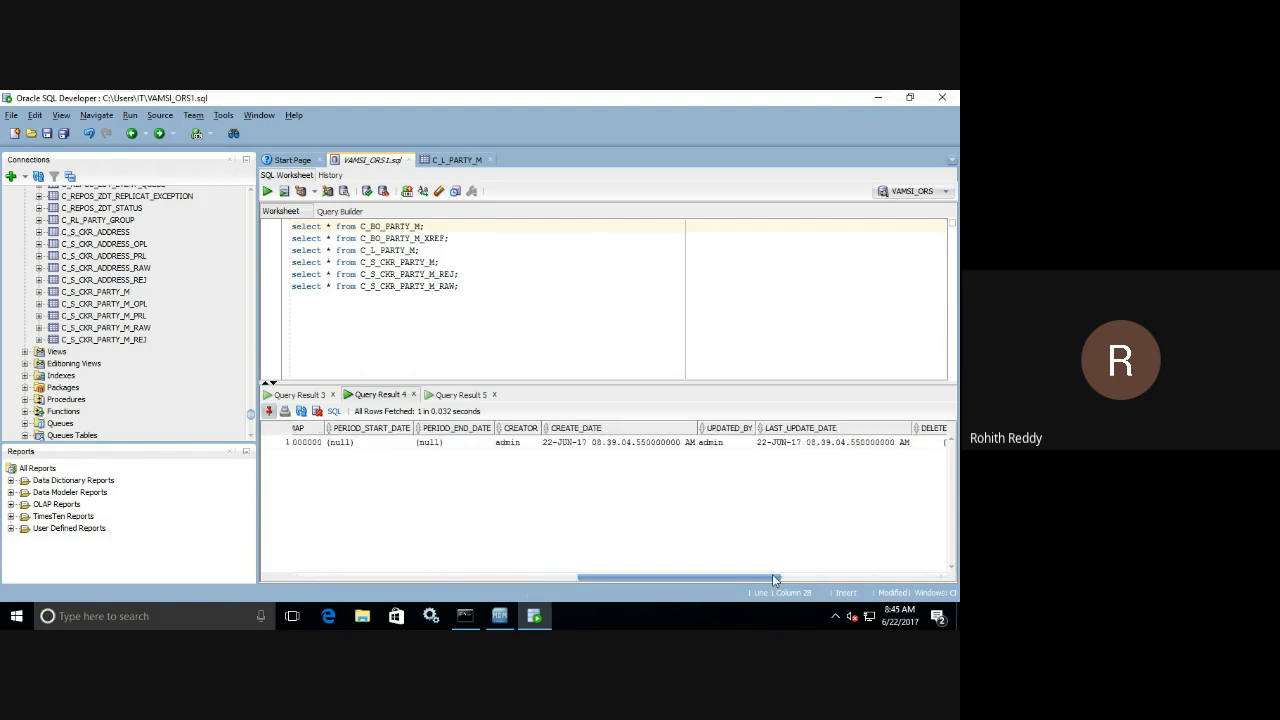
{"action": "left_click", "coordinate": [781, 449]}
{"action": "left_click", "coordinate": [588, 447]}
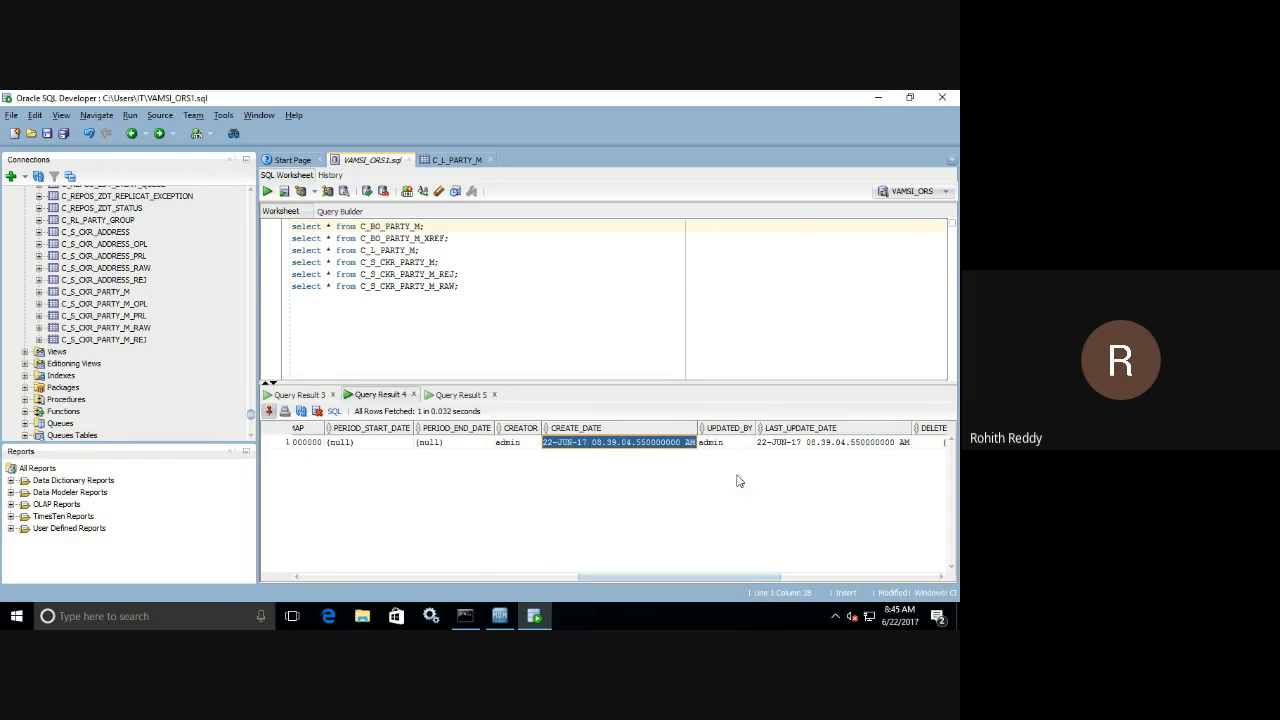
{"action": "left_click", "coordinate": [784, 448]}
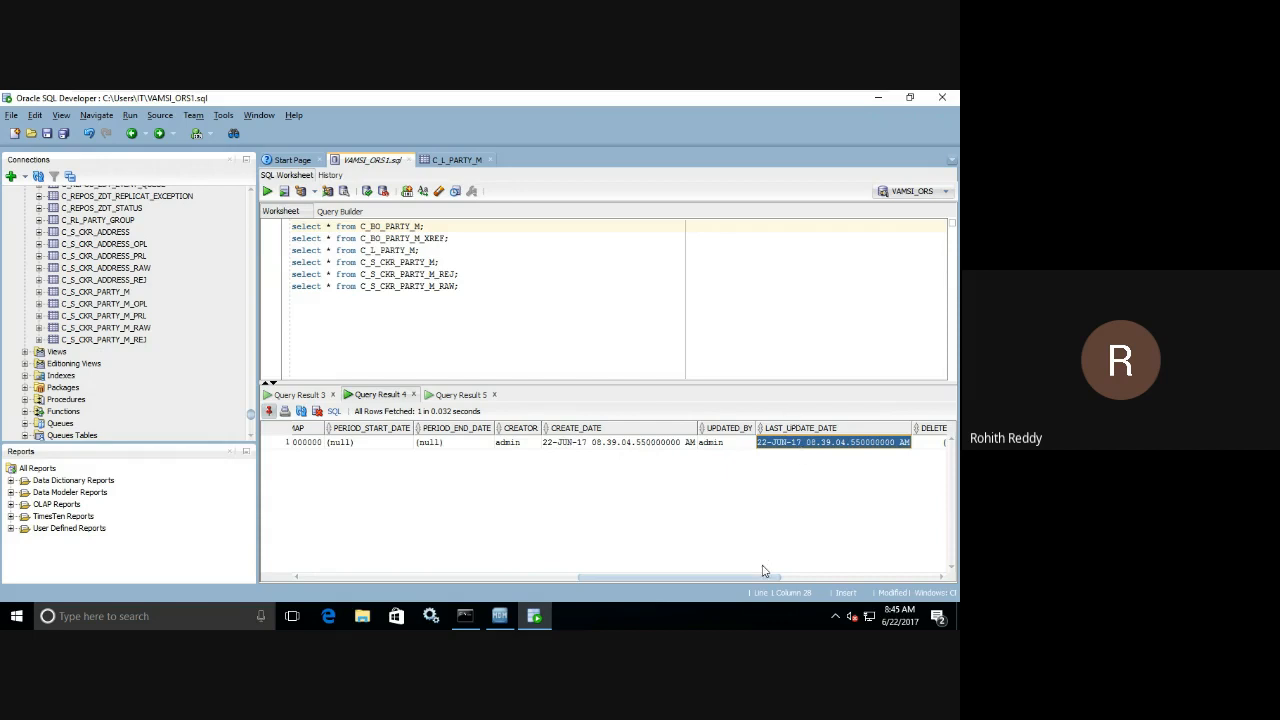
{"action": "left_click_drag", "start_coordinate": [764, 577], "coordinate": [517, 517]}
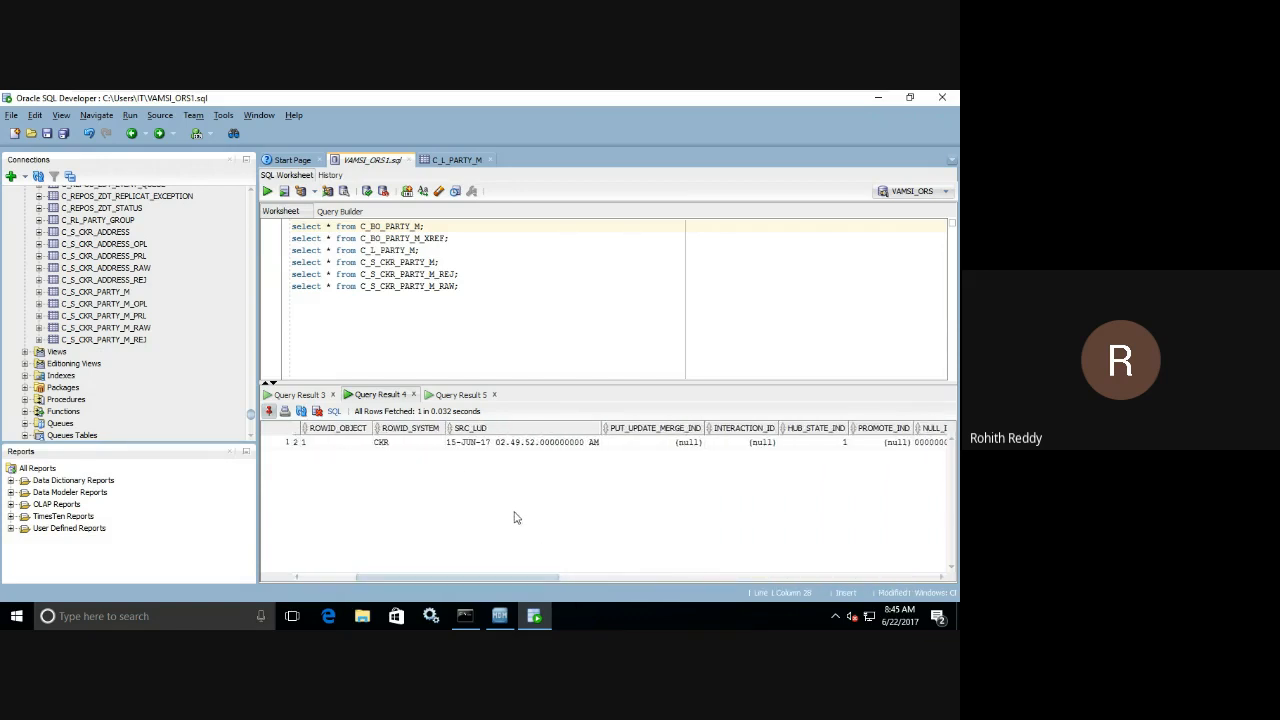
{"action": "left_click", "coordinate": [467, 444]}
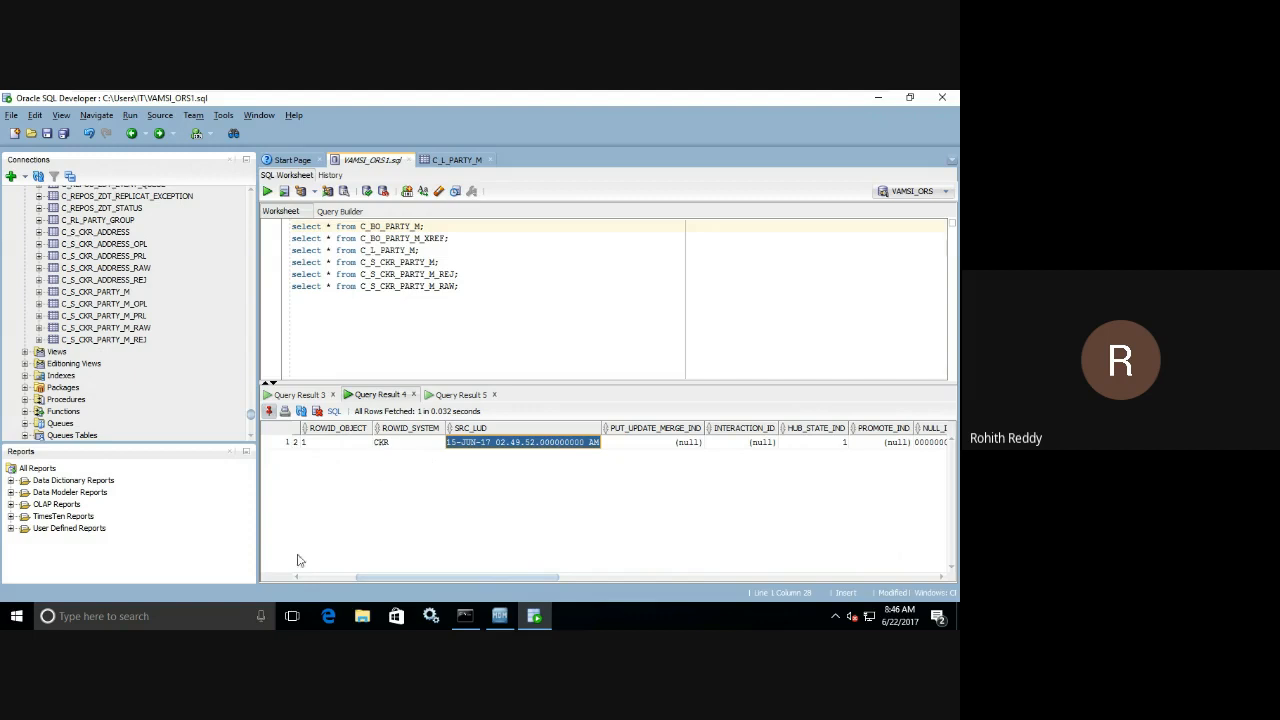
Review the PKEY_SRC_OBJECT keys in the pinned C_S_CKR_PARTY_M result, including the third record's key.
{"action": "mouse_move", "coordinate": [497, 619]}
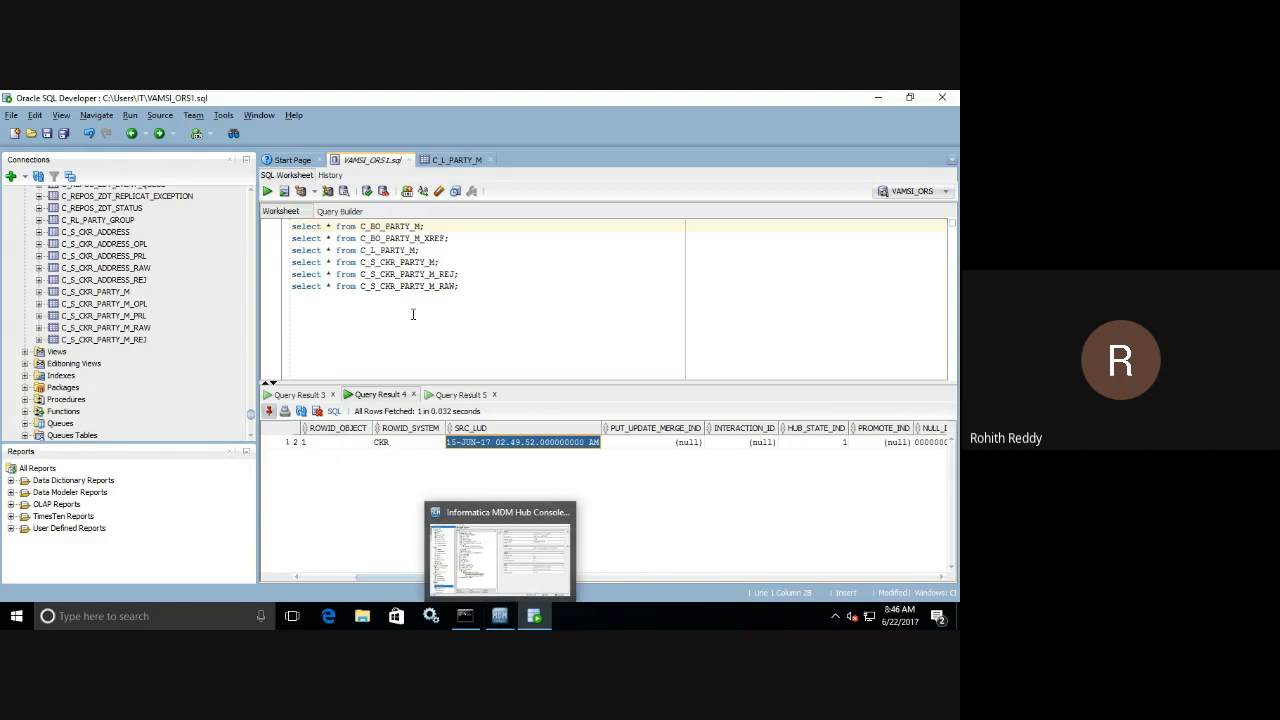
{"action": "left_click", "coordinate": [299, 395]}
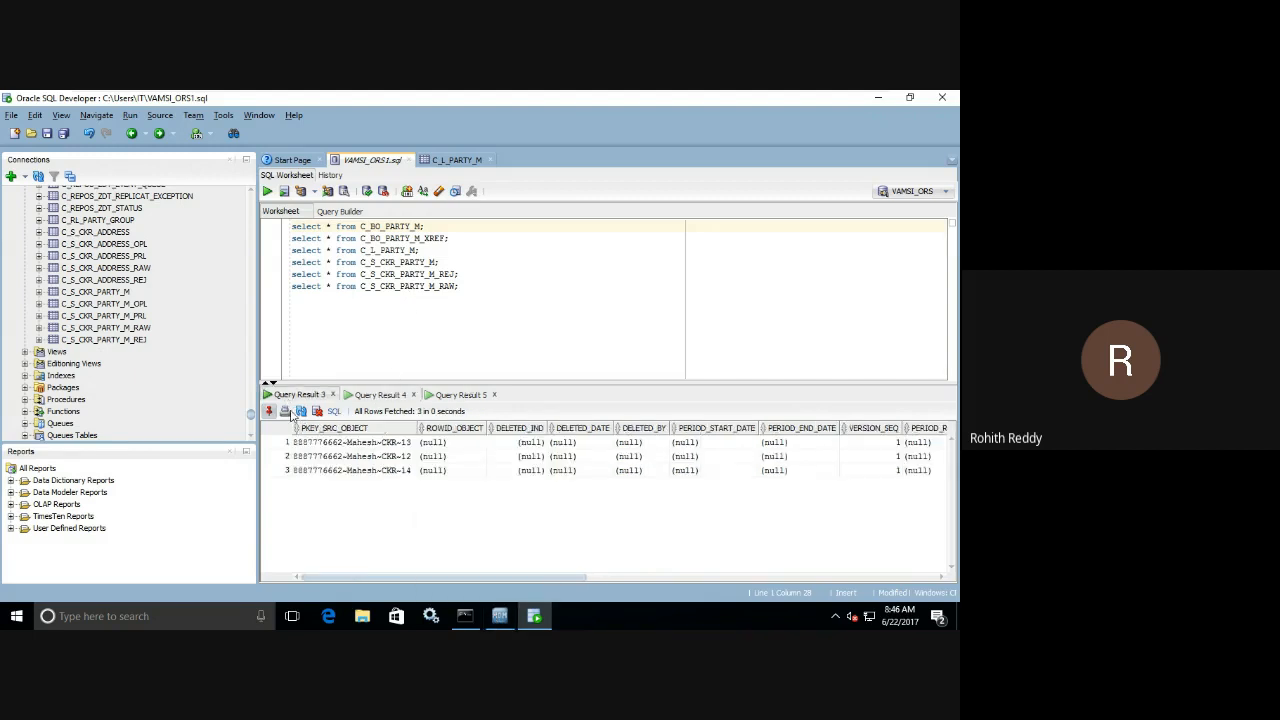
{"action": "left_click_drag", "start_coordinate": [385, 446], "coordinate": [381, 471]}
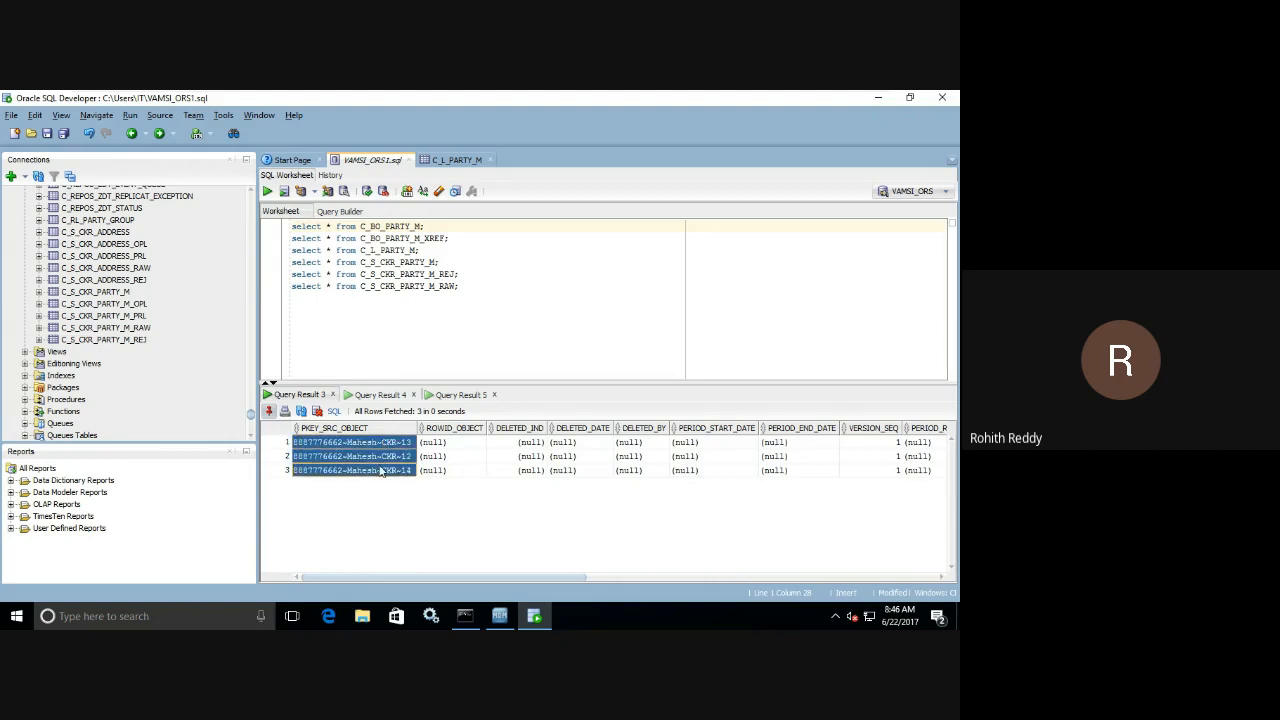
{"action": "left_click", "coordinate": [380, 471]}
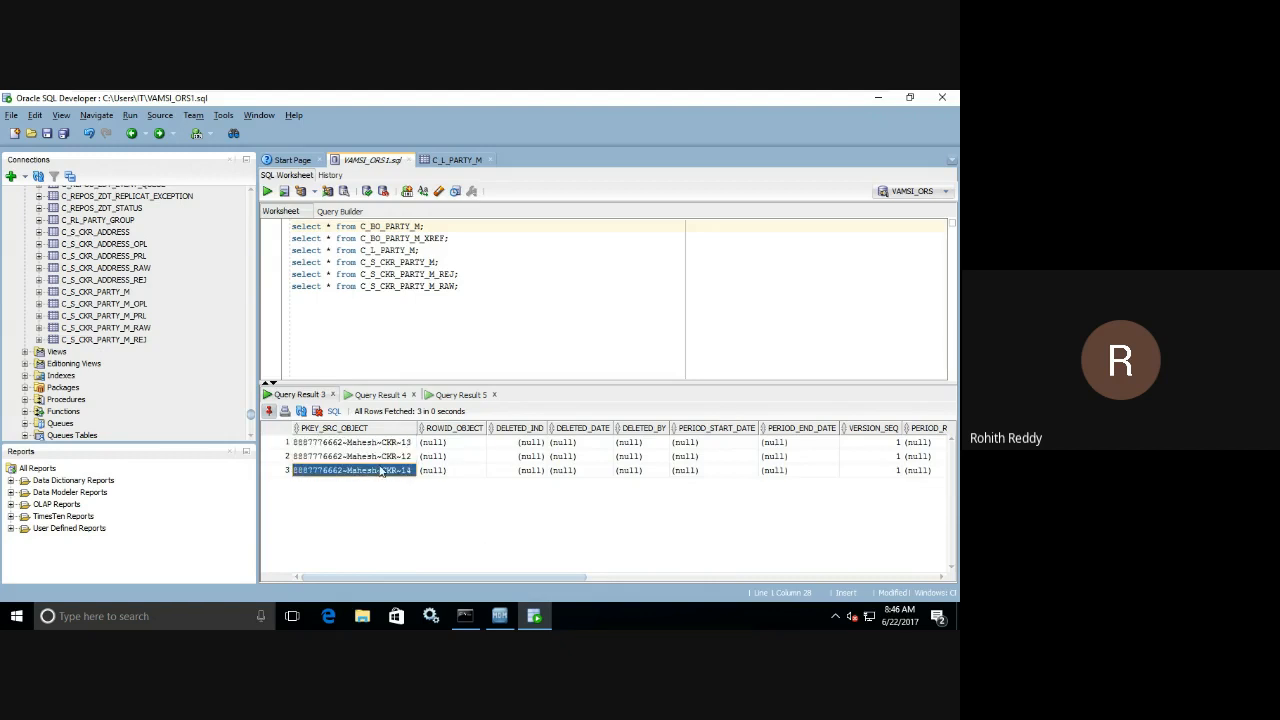
{"action": "left_click", "coordinate": [380, 471]}
{"action": "double_click", "coordinate": [381, 470]}
{"action": "key", "text": "Escape"}
In the MDM Hub Console, execute the Load from Stage CKR Party M batch again and check the new run's total and inserted record metrics.
{"action": "left_click", "coordinate": [499, 617]}
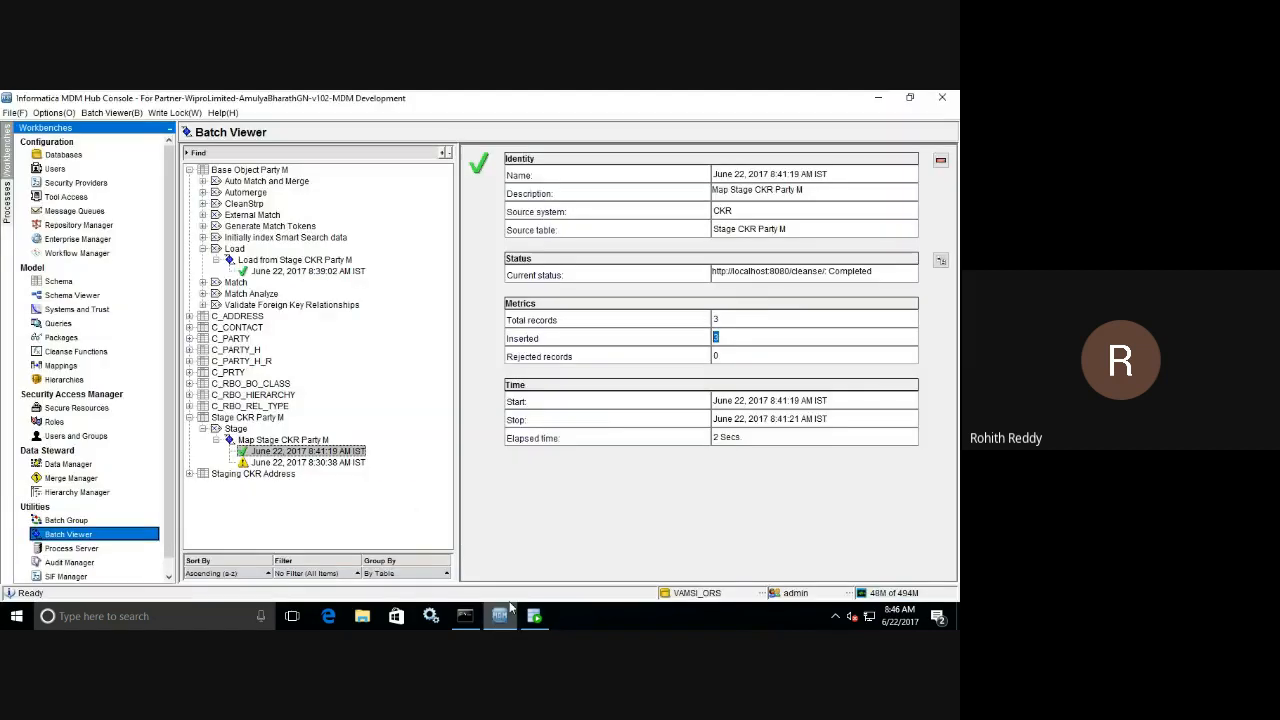
{"action": "left_click", "coordinate": [303, 261]}
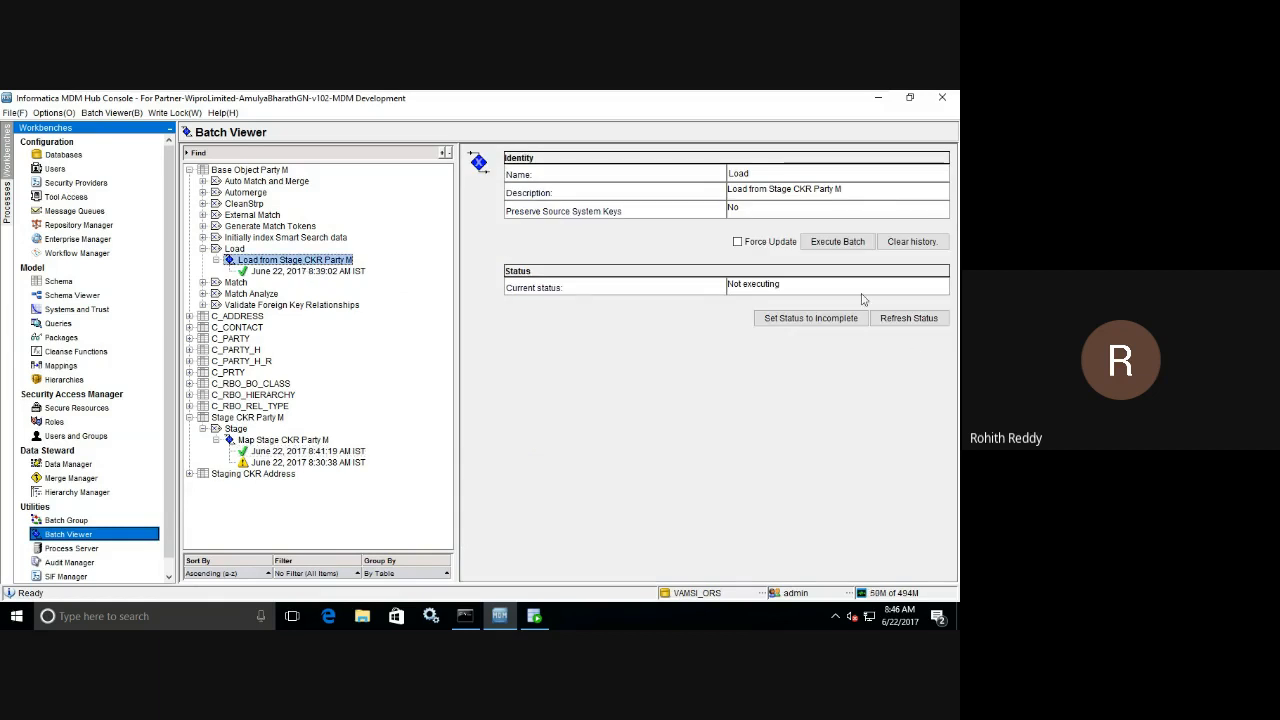
{"action": "left_click", "coordinate": [838, 242]}
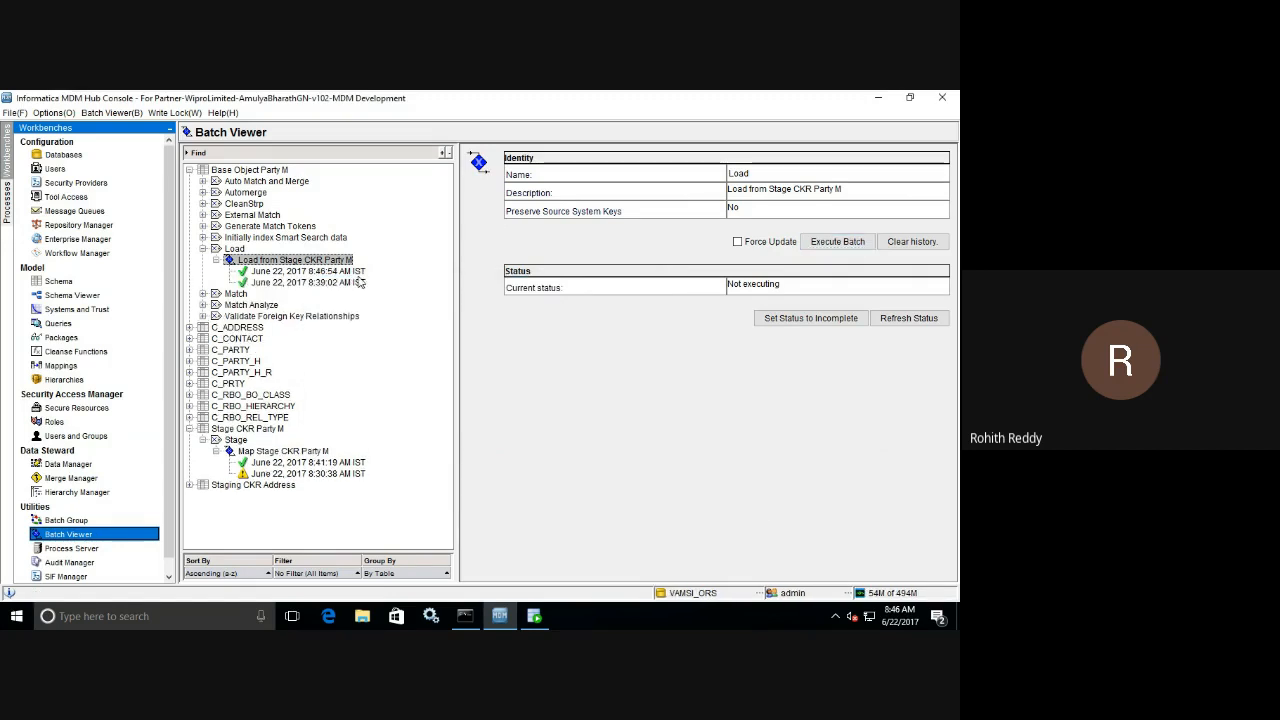
{"action": "left_click", "coordinate": [356, 271]}
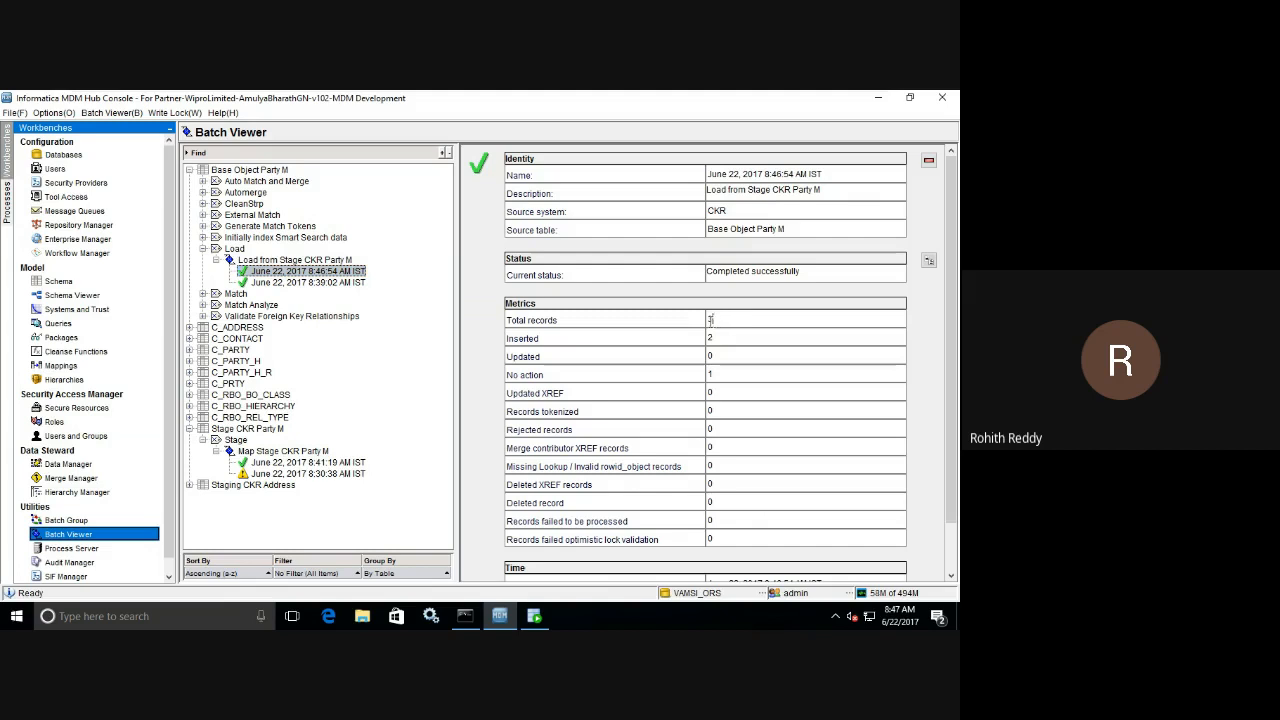
{"action": "left_click_drag", "start_coordinate": [710, 319], "coordinate": [705, 319]}
{"action": "left_click", "coordinate": [714, 338]}
{"action": "left_click_drag", "start_coordinate": [714, 338], "coordinate": [706, 338]}
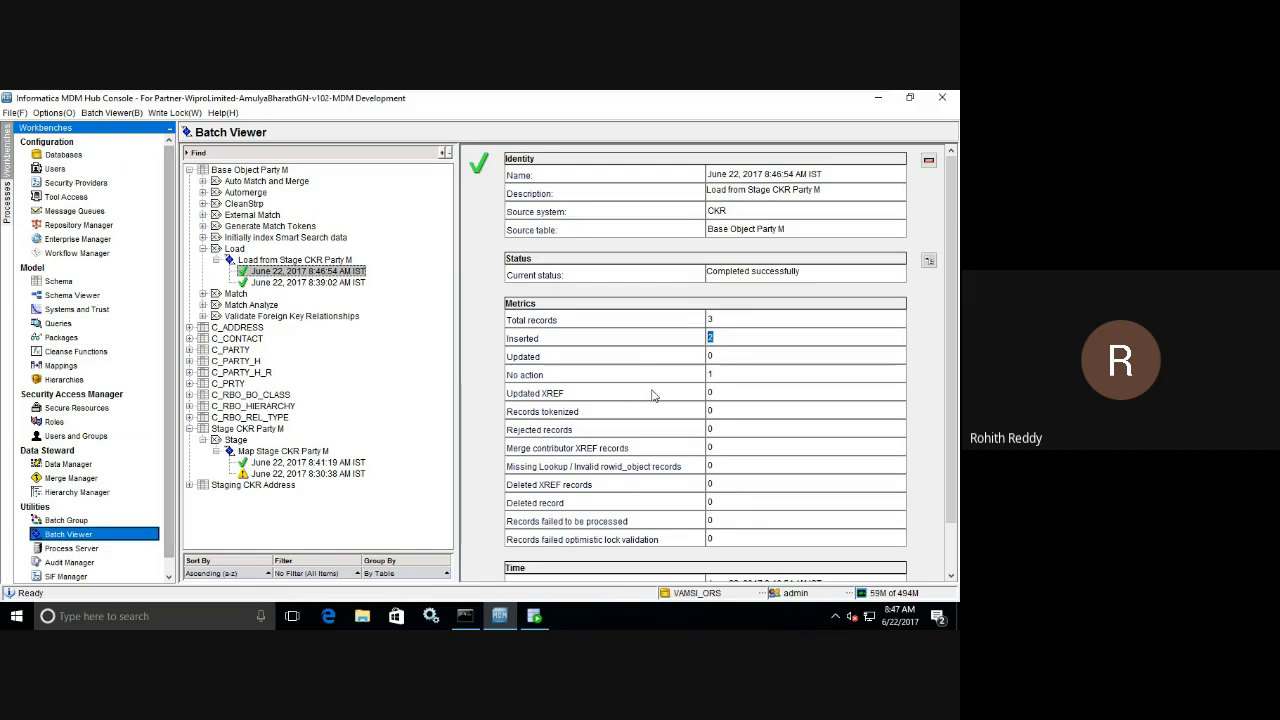
Check the load run's No action metric, then switch to SQL Developer and review the earlier C_BO_PARTY_M and C_BO_PARTY_M_XREF results.
{"action": "left_click", "coordinate": [708, 373]}
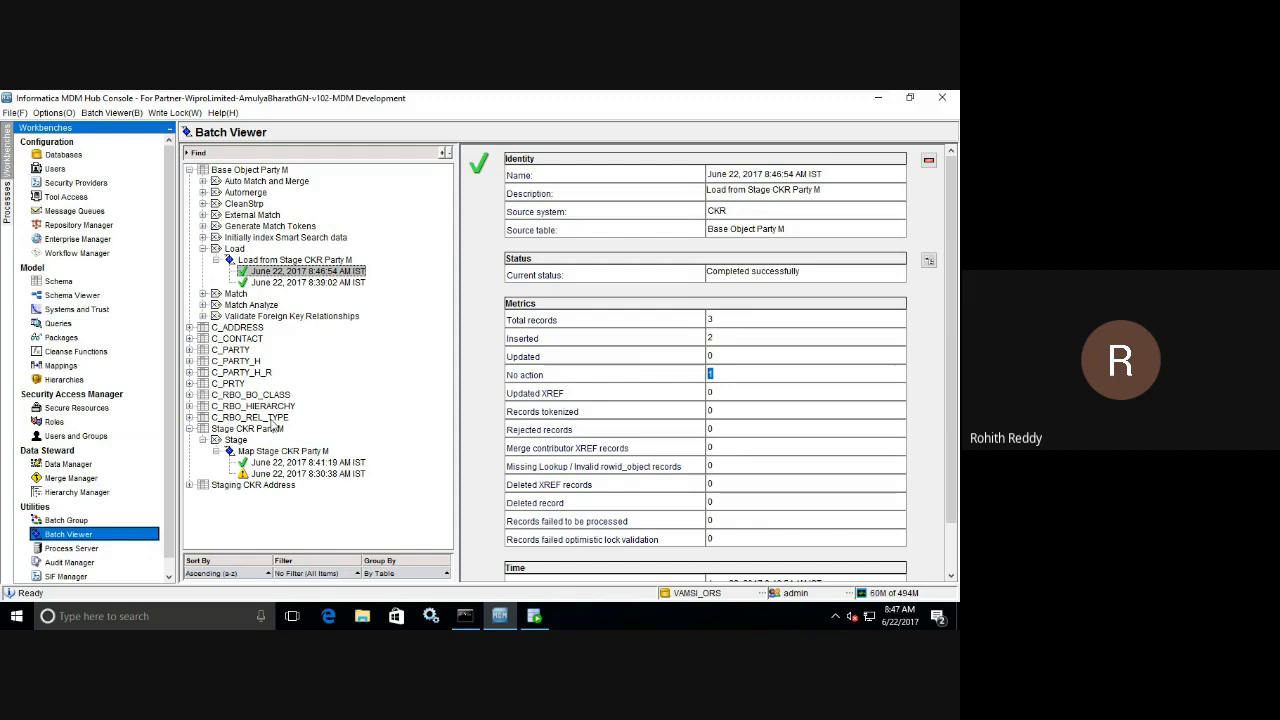
{"action": "left_click", "coordinate": [536, 618]}
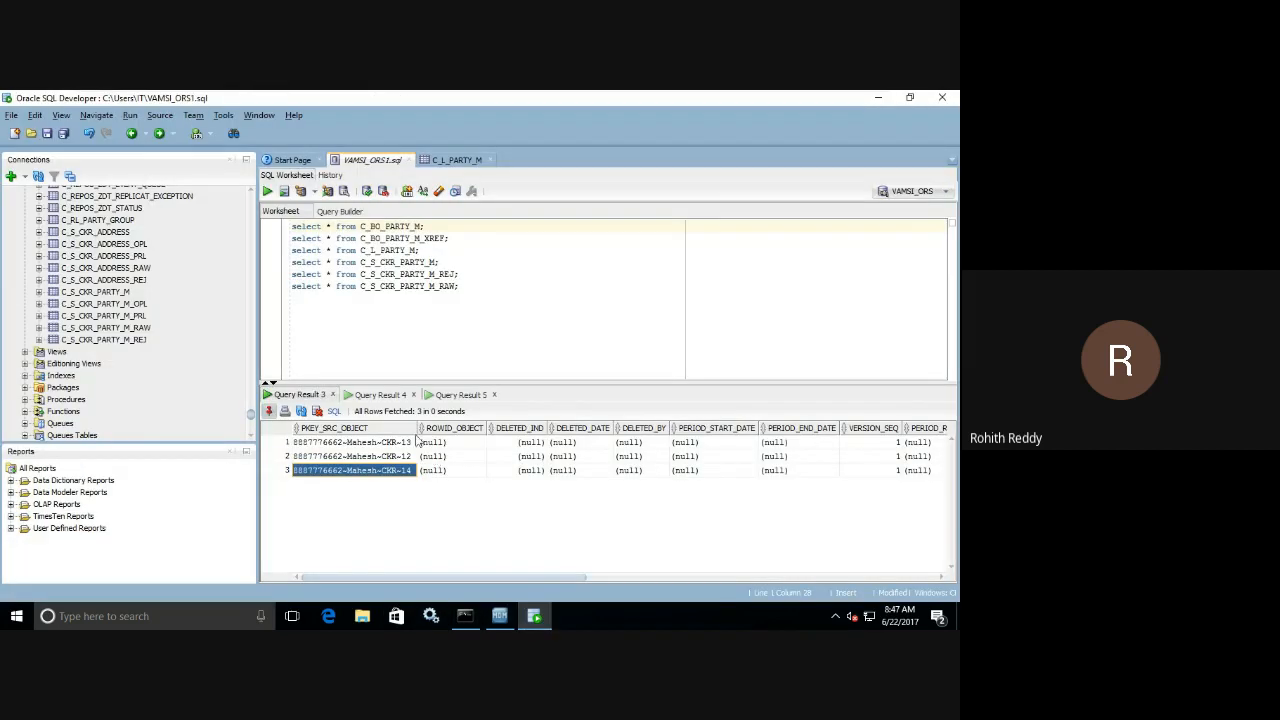
{"action": "left_click", "coordinate": [445, 395]}
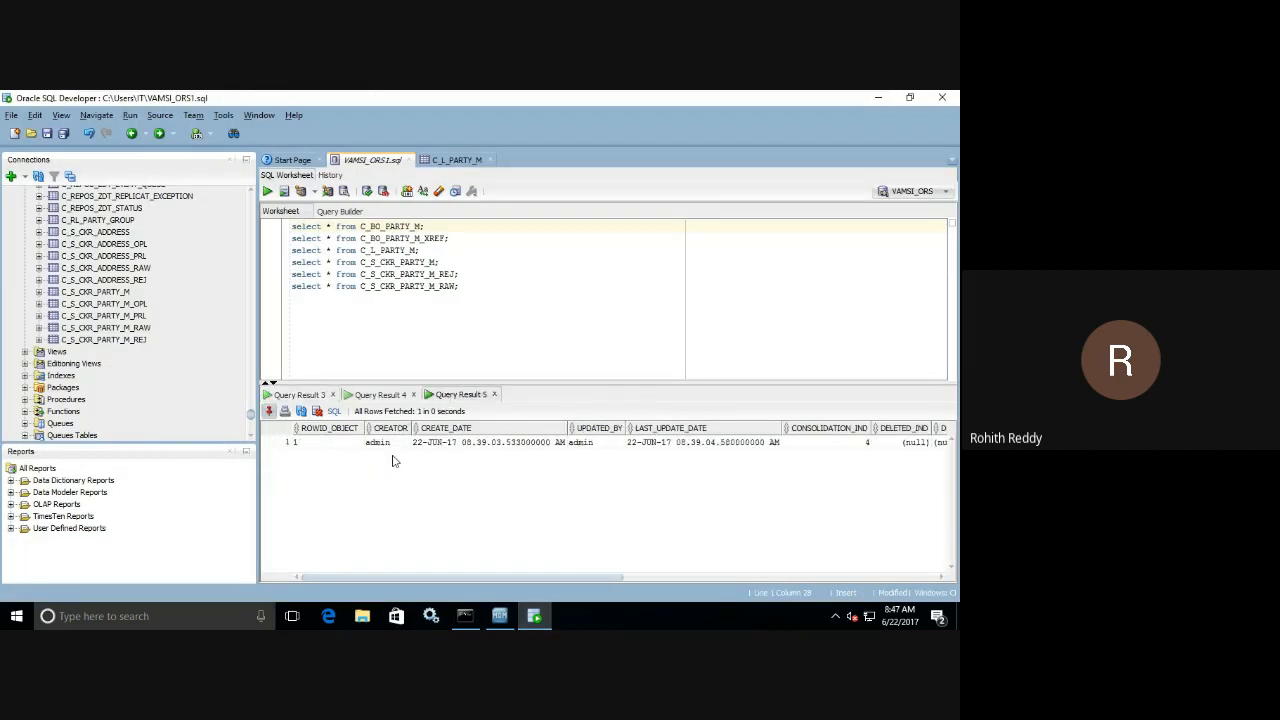
{"action": "left_click", "coordinate": [389, 396]}
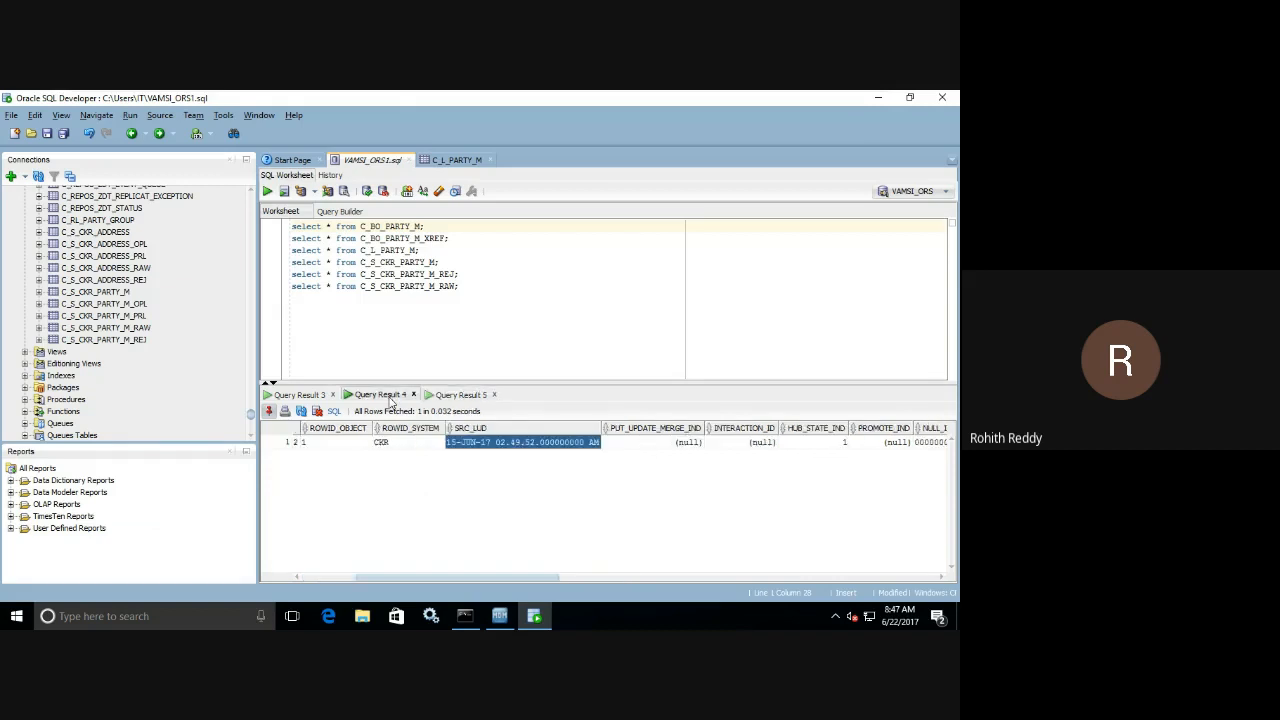
{"action": "left_click", "coordinate": [450, 401]}
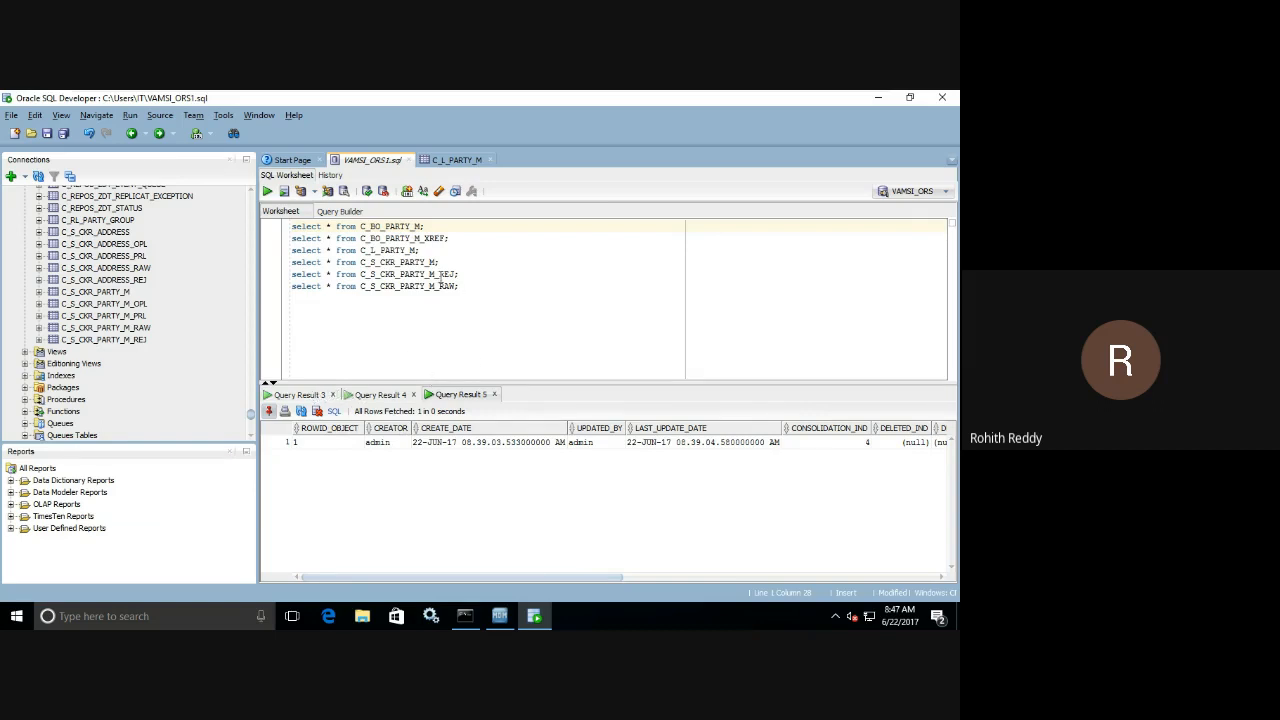
Query C_BO_PARTY_M again and review its records across to the NAME, EMAIL_ID and CONTACT columns.
{"action": "left_click", "coordinate": [267, 191]}
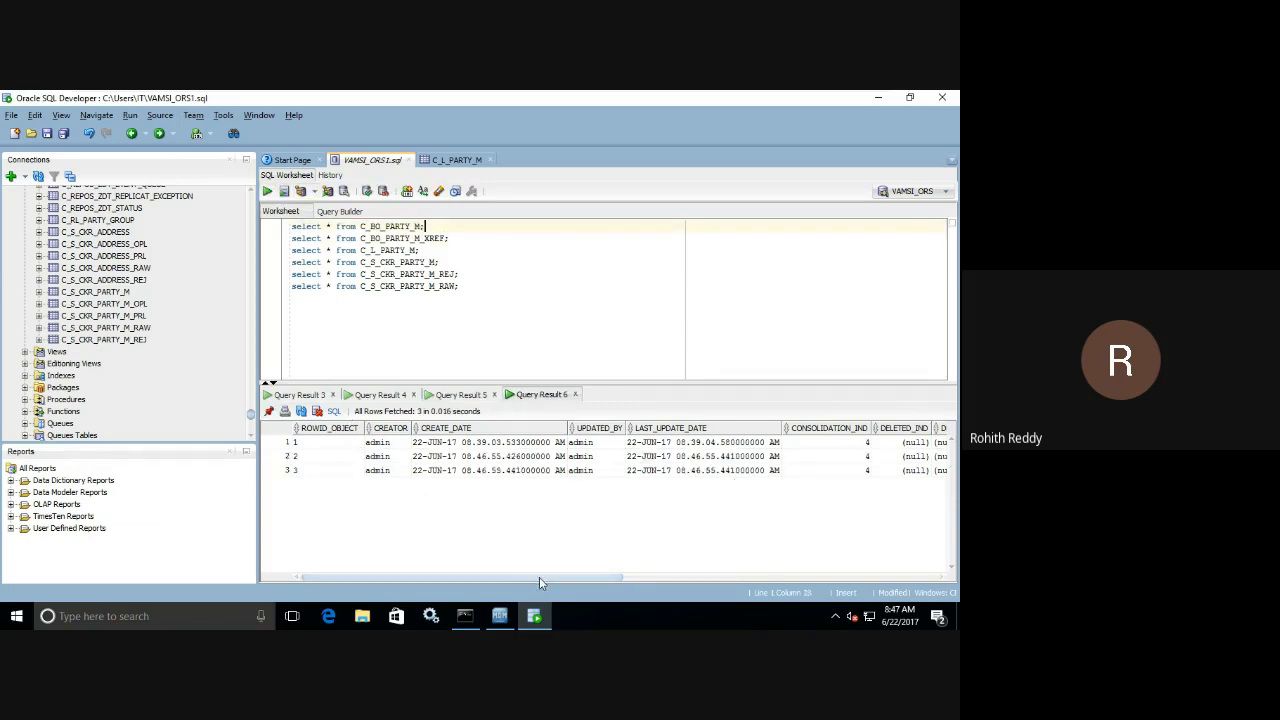
{"action": "left_click_drag", "start_coordinate": [539, 577], "coordinate": [906, 577]}
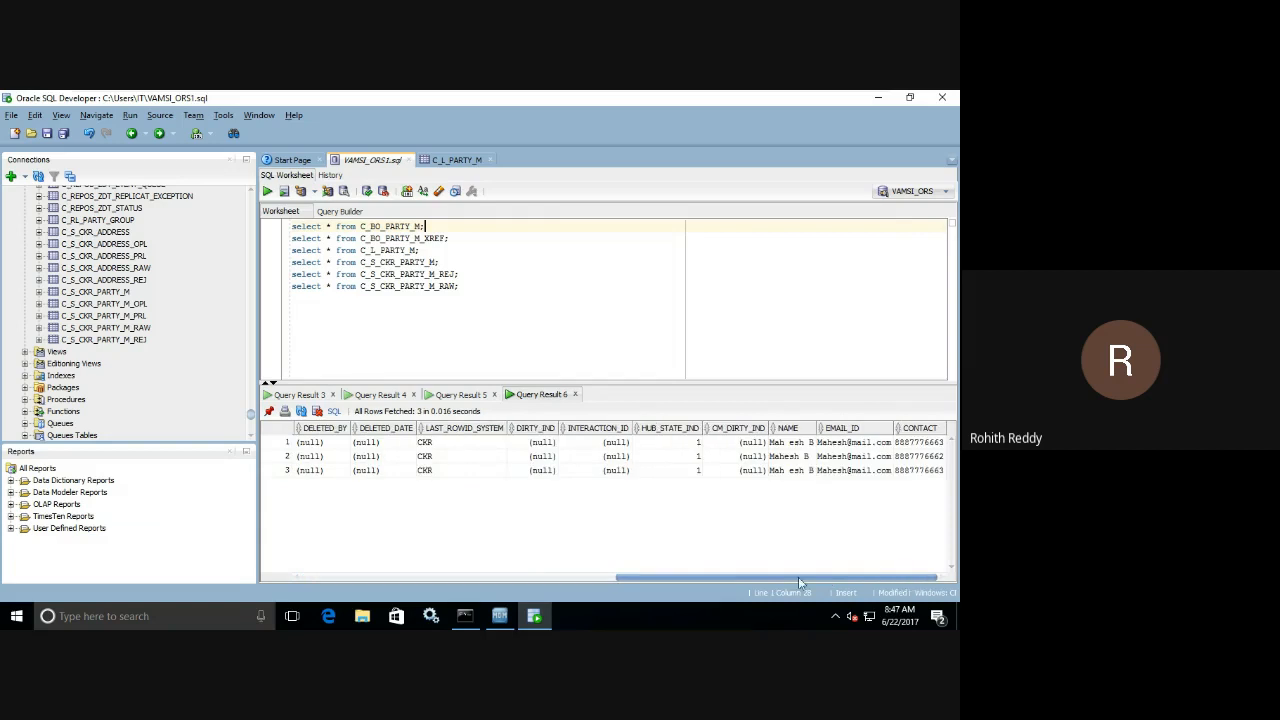
{"action": "left_click_drag", "start_coordinate": [798, 577], "coordinate": [480, 577]}
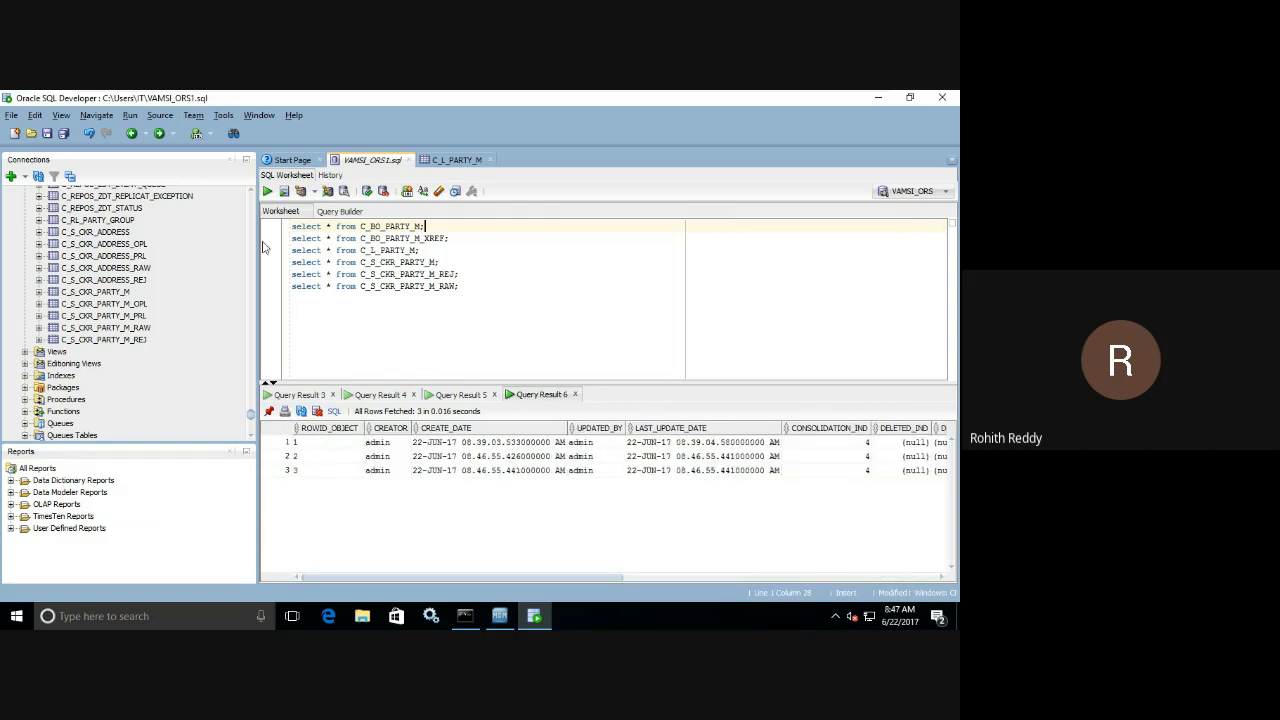
Recheck the Inserted metric of the latest load run in the MDM Hub Console, then return to SQL Developer.
{"action": "left_click", "coordinate": [502, 619]}
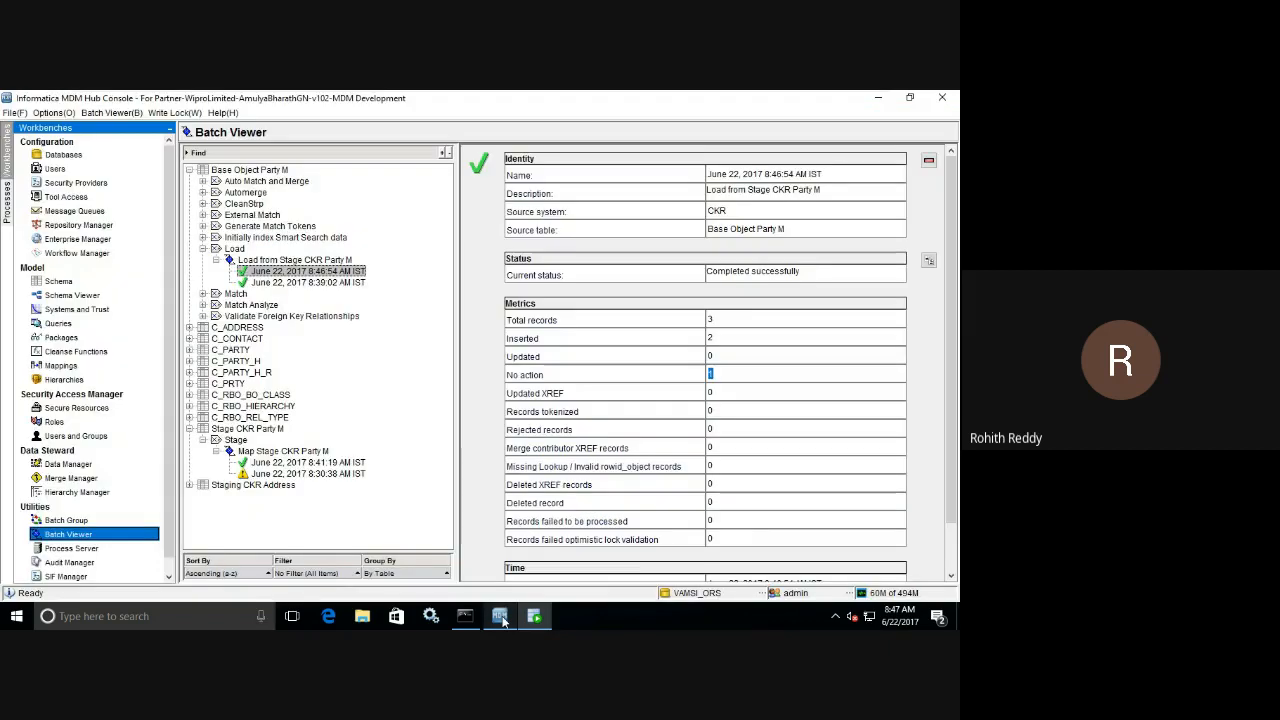
{"action": "left_click", "coordinate": [712, 338]}
{"action": "left_click", "coordinate": [710, 338]}
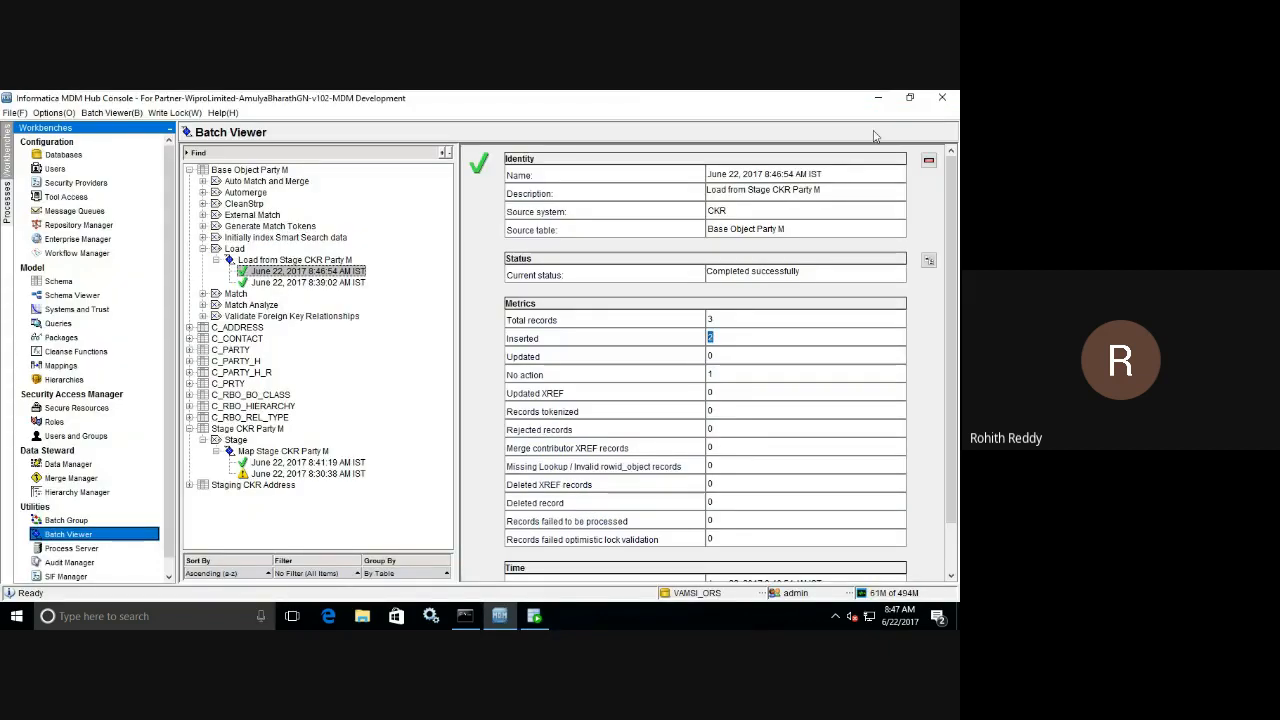
{"action": "left_click", "coordinate": [878, 97]}
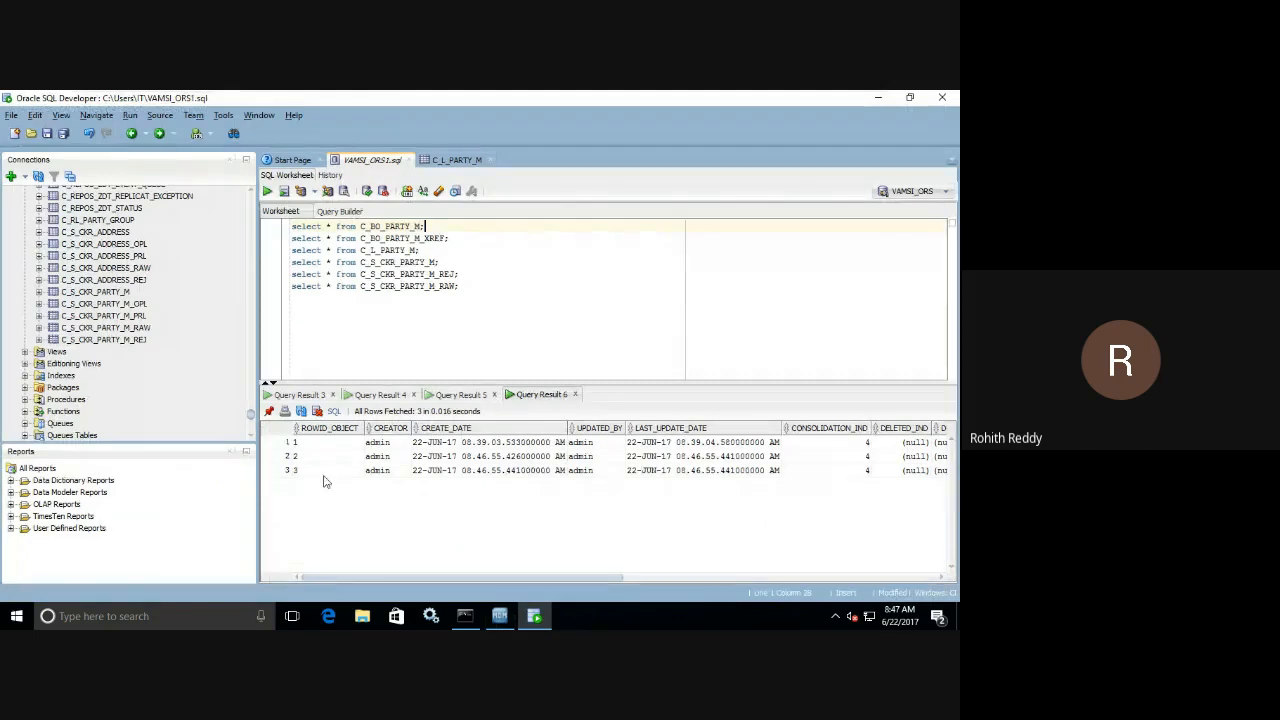
{"action": "left_click", "coordinate": [550, 612]}
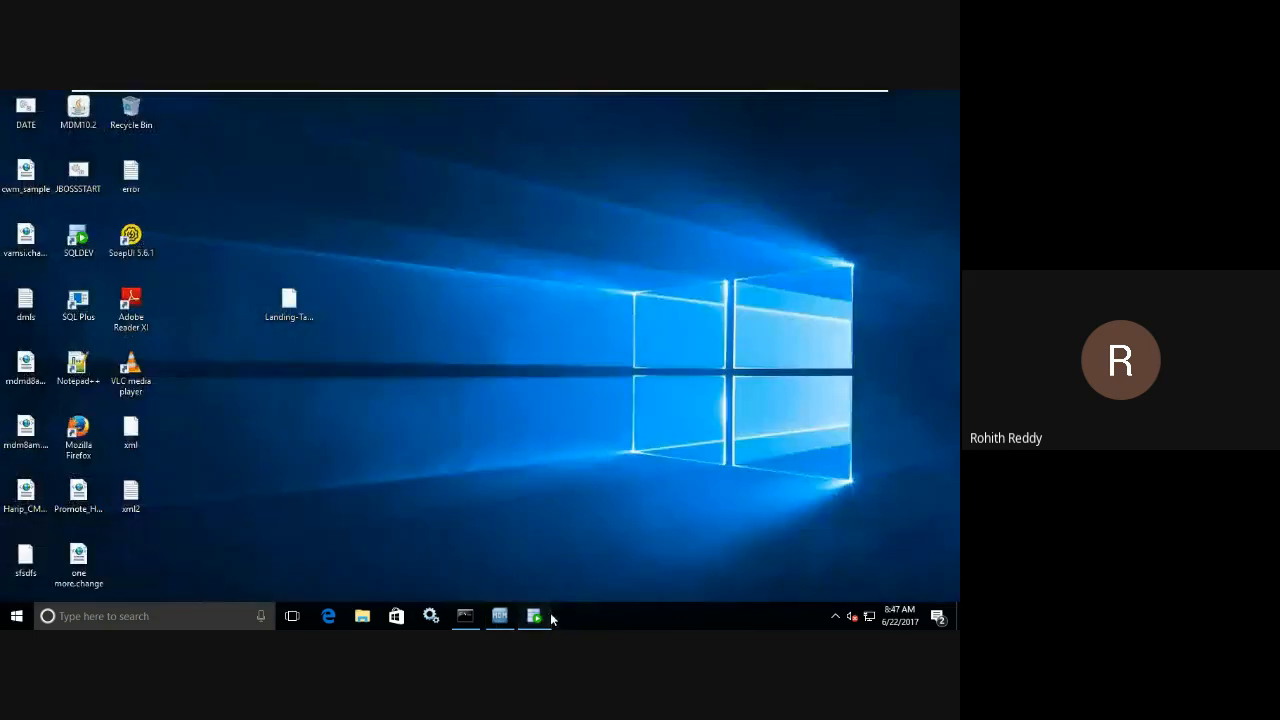
{"action": "left_click", "coordinate": [550, 612]}
{"action": "left_click", "coordinate": [508, 615]}
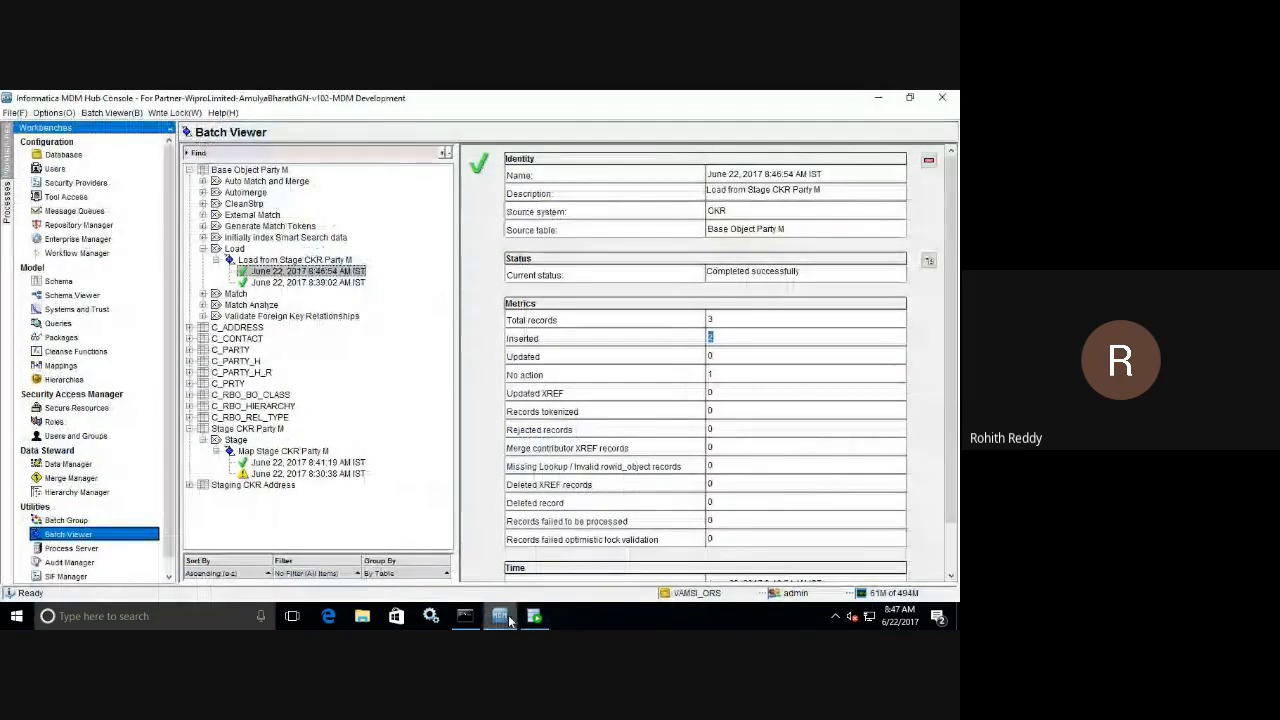
{"action": "left_click", "coordinate": [508, 616]}
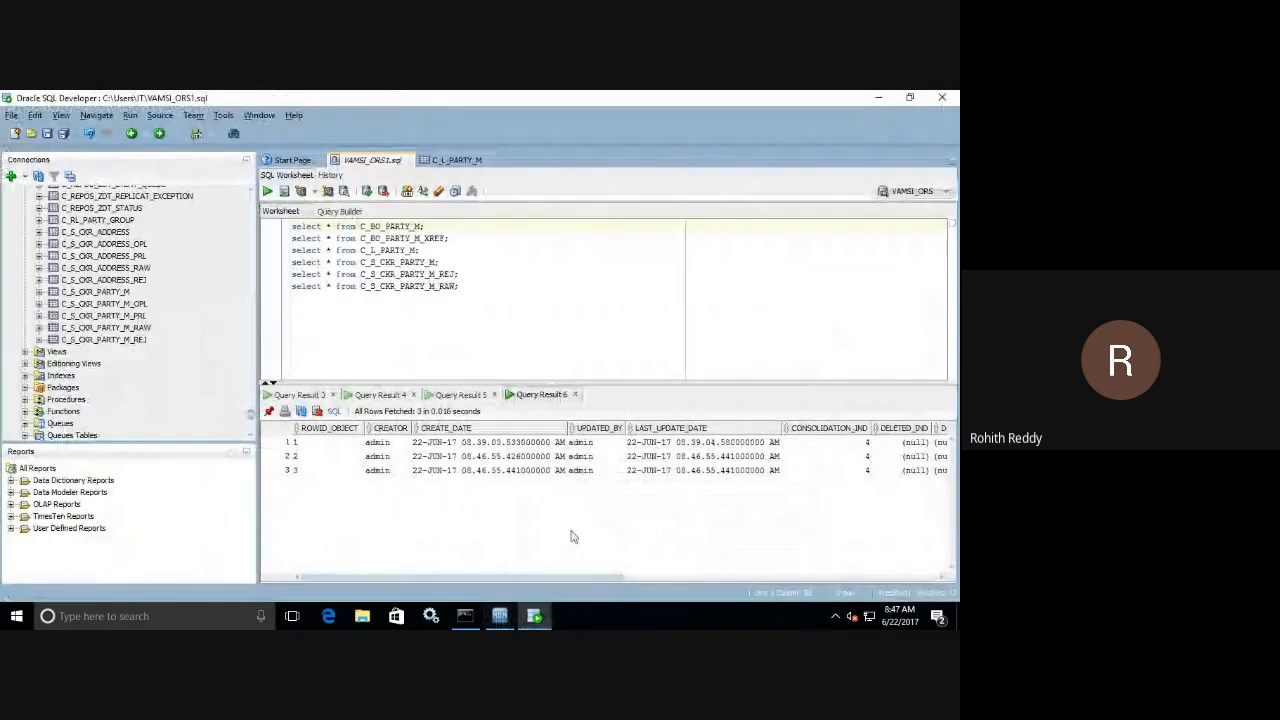
Query C_BO_PARTY_M_XREF and compare its PKEY_SRC_OBJECT keys with those in the pinned staging result.
{"action": "left_click", "coordinate": [451, 241]}
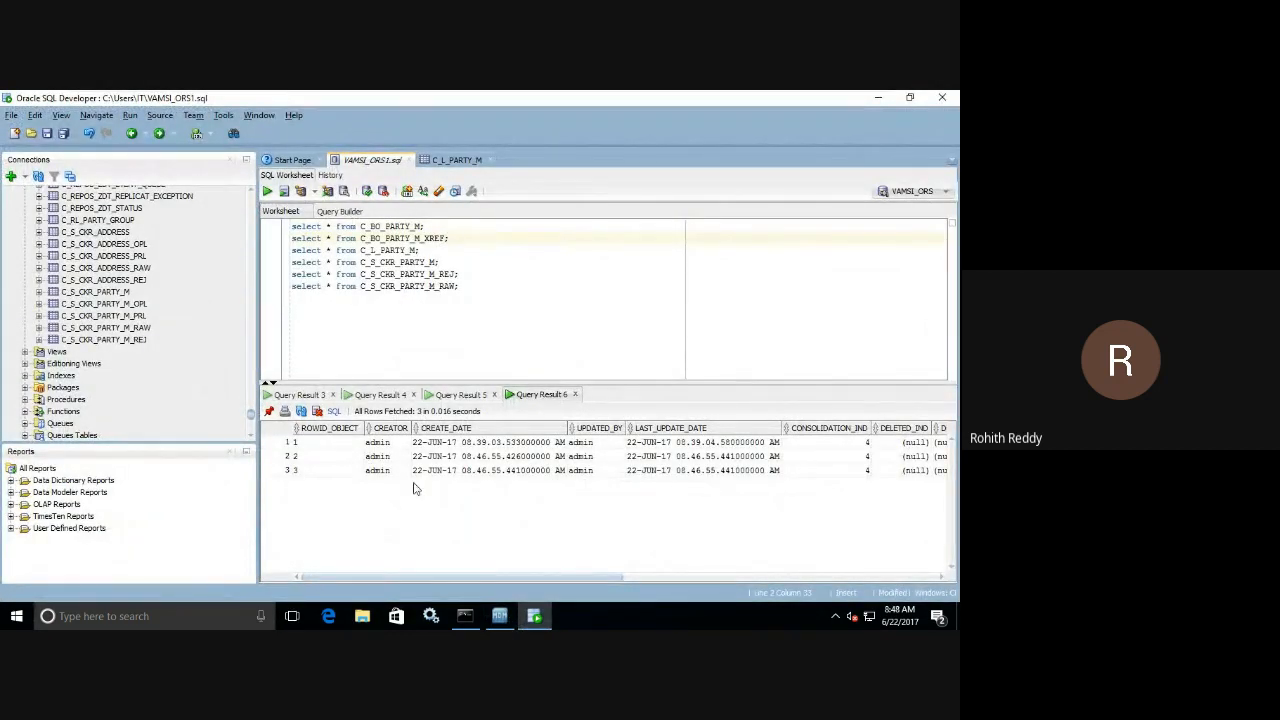
{"action": "left_click", "coordinate": [268, 192]}
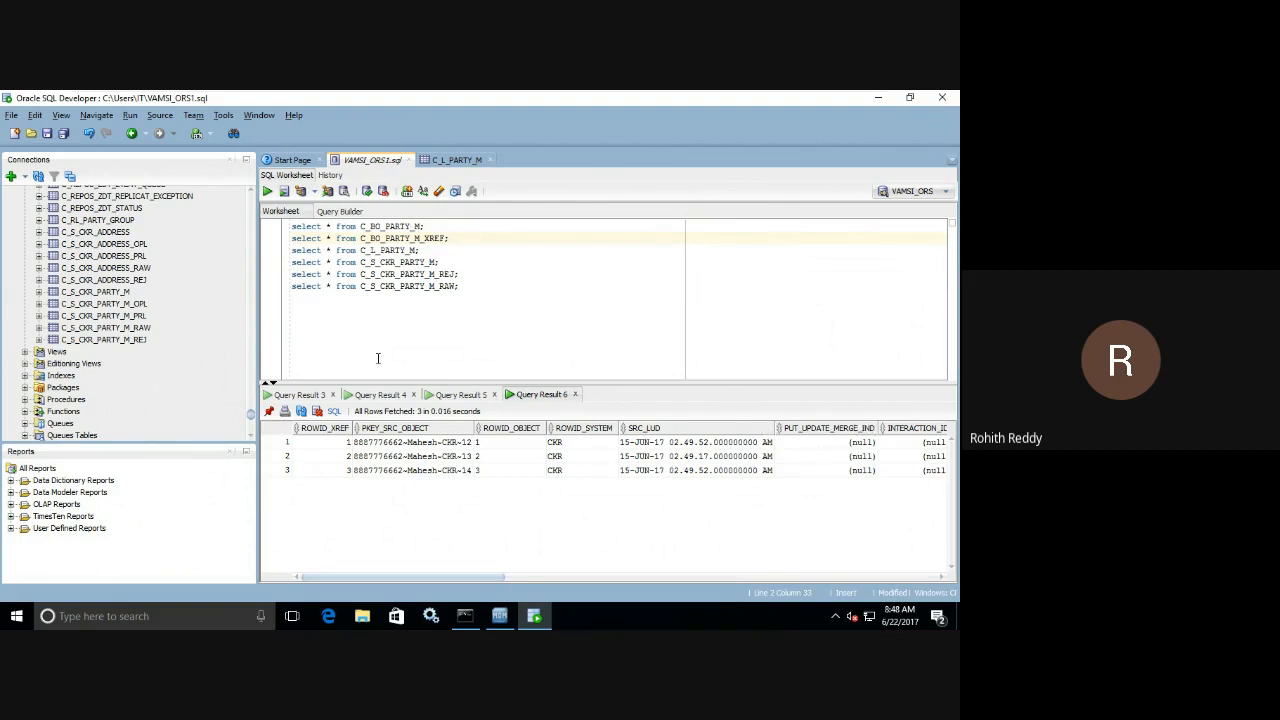
{"action": "left_click", "coordinate": [305, 396]}
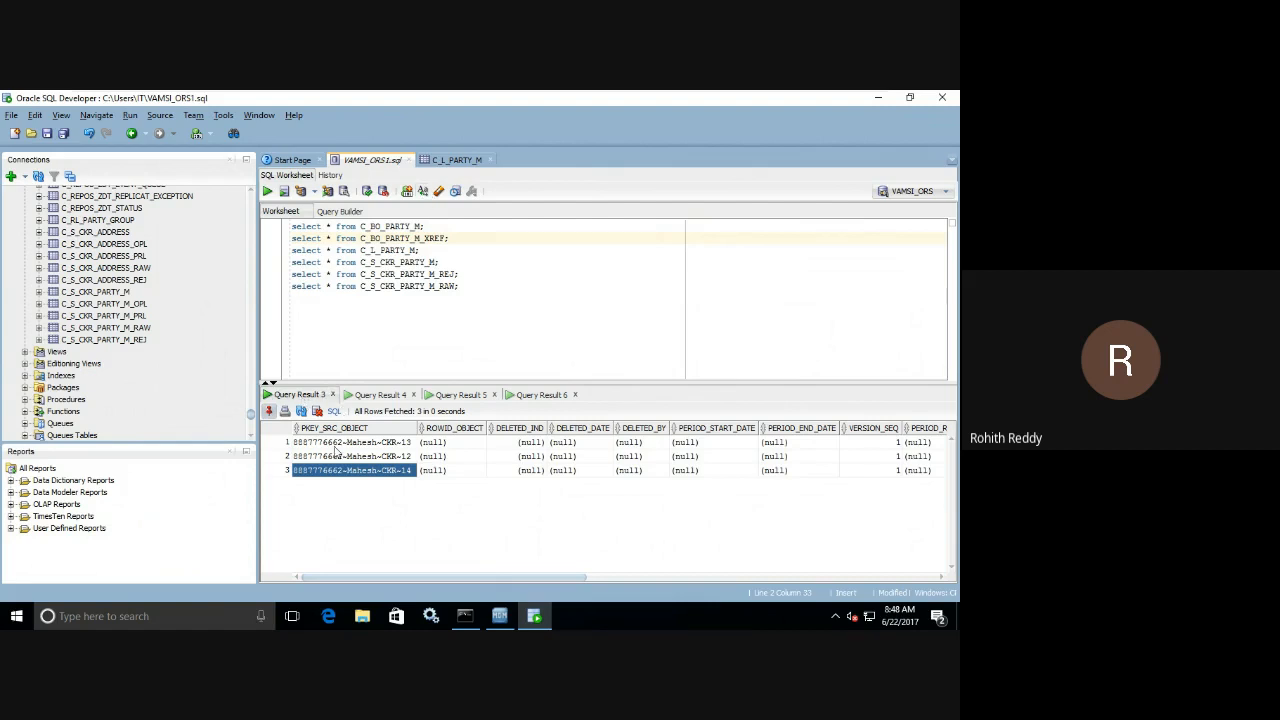
{"action": "left_click", "coordinate": [521, 396]}
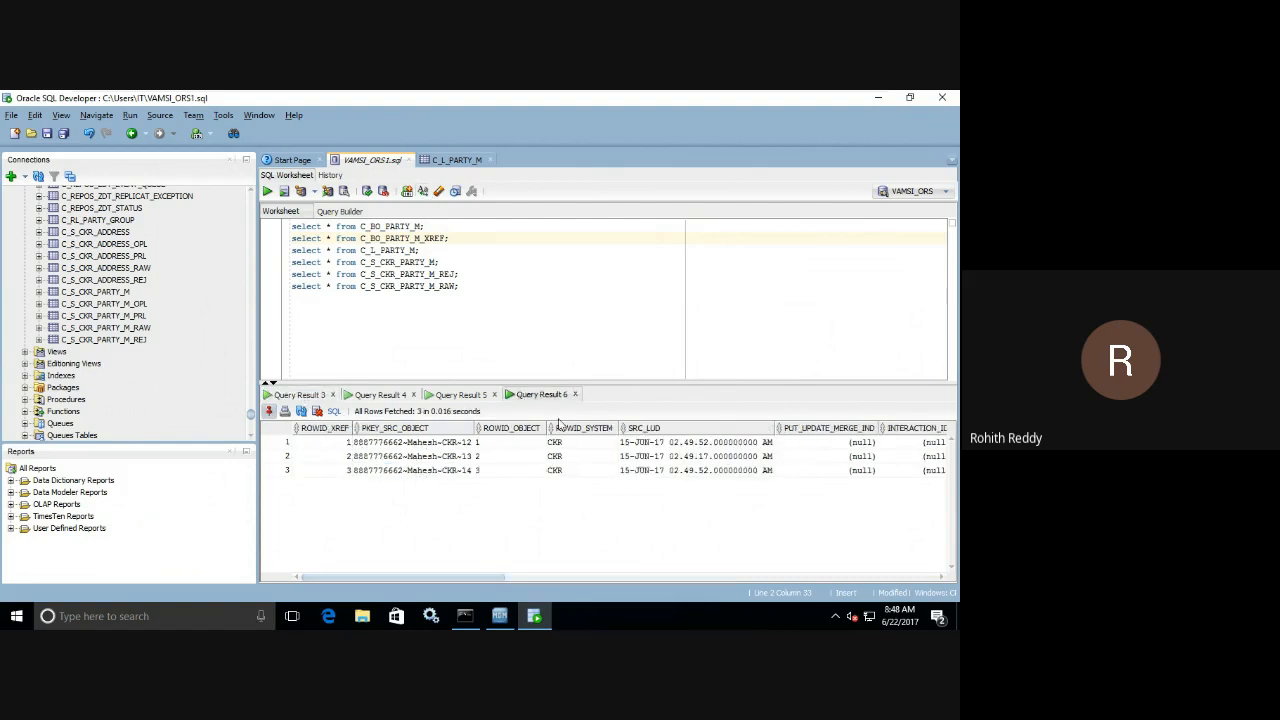
Widen LAST_UPDATE_DATE in the C_L_PARTY_M landing data and compare its full timestamps with the SRC_LUD values in the XREF result.
{"action": "left_click", "coordinate": [452, 161]}
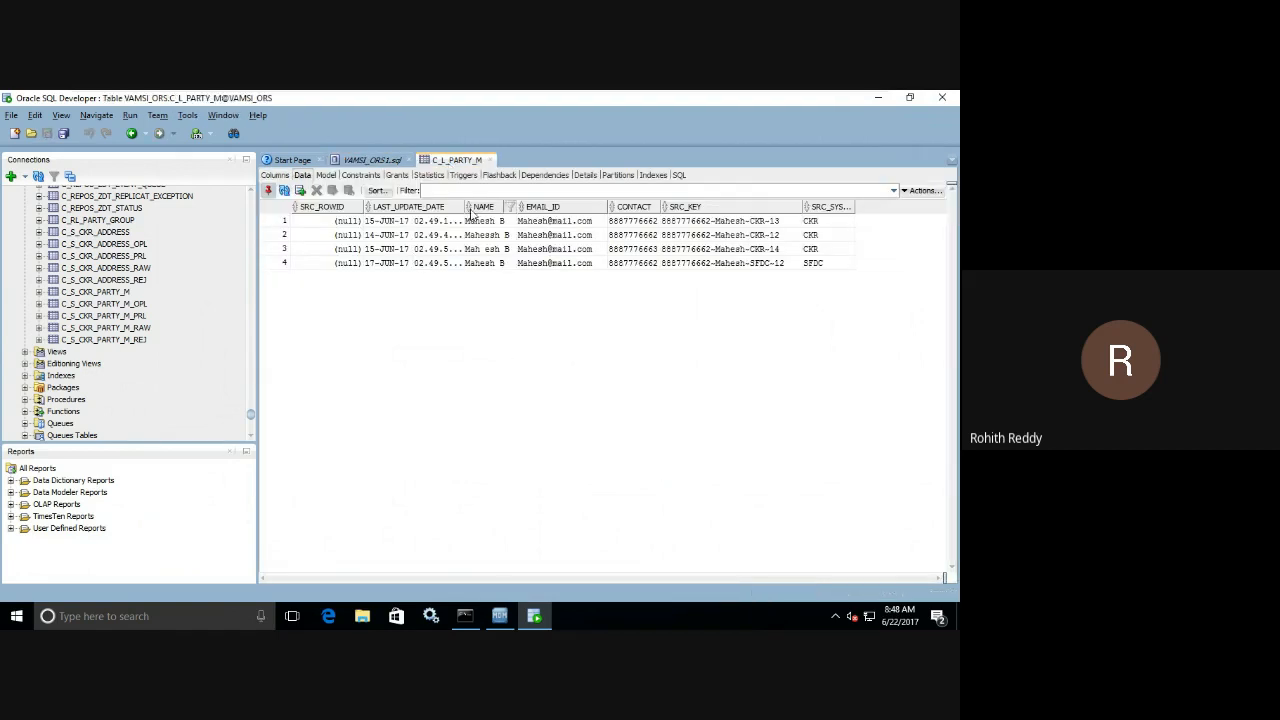
{"action": "left_click_drag", "start_coordinate": [462, 206], "coordinate": [528, 206]}
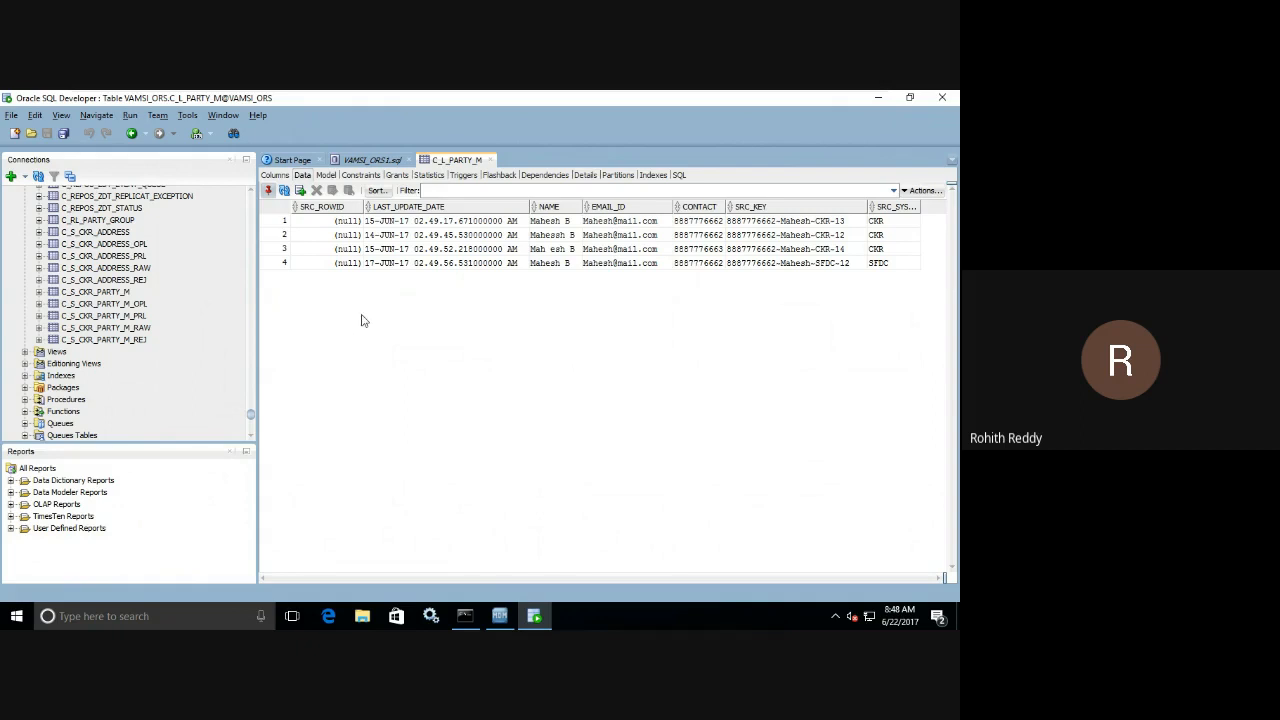
{"action": "left_click", "coordinate": [372, 160]}
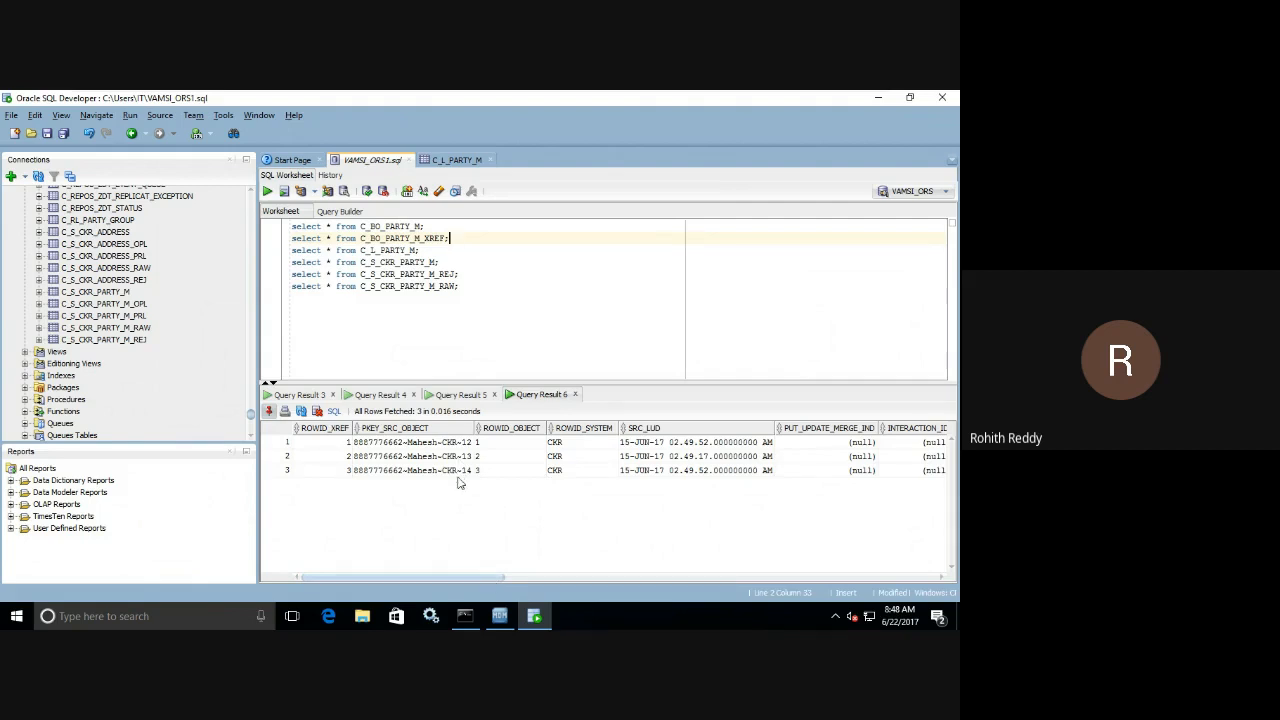
{"action": "left_click", "coordinate": [455, 162]}
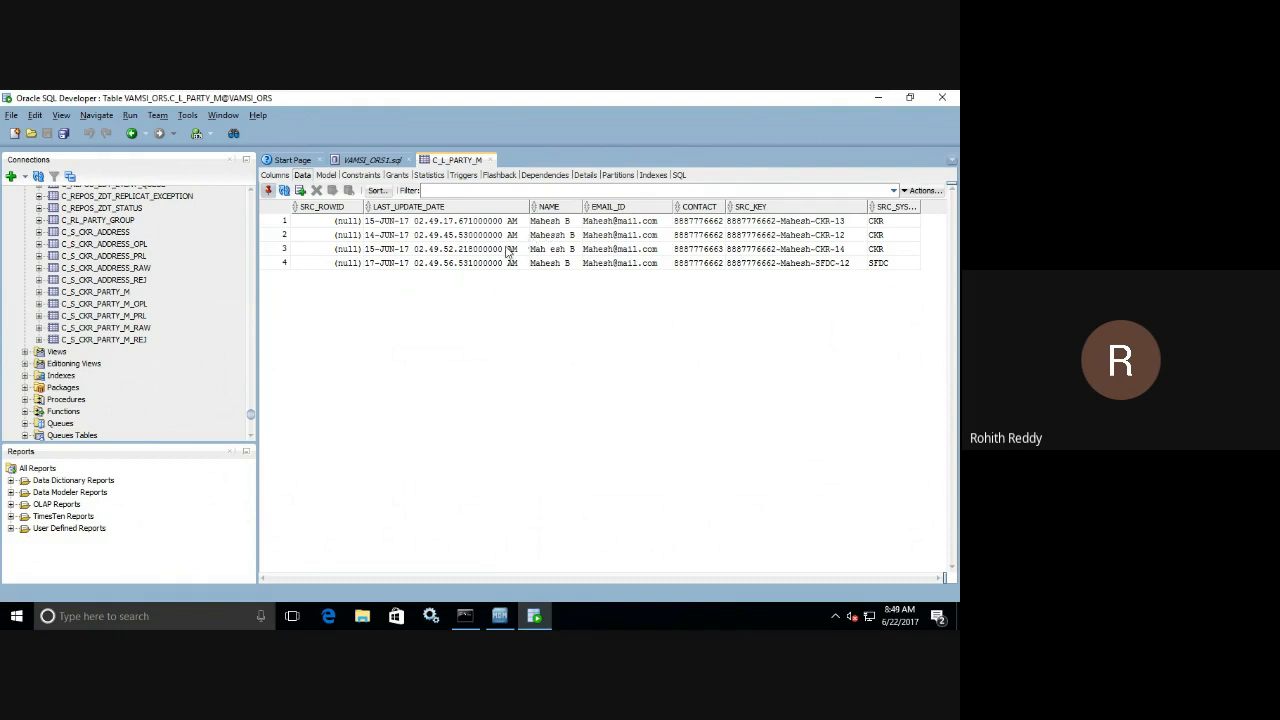
{"action": "left_click", "coordinate": [350, 162]}
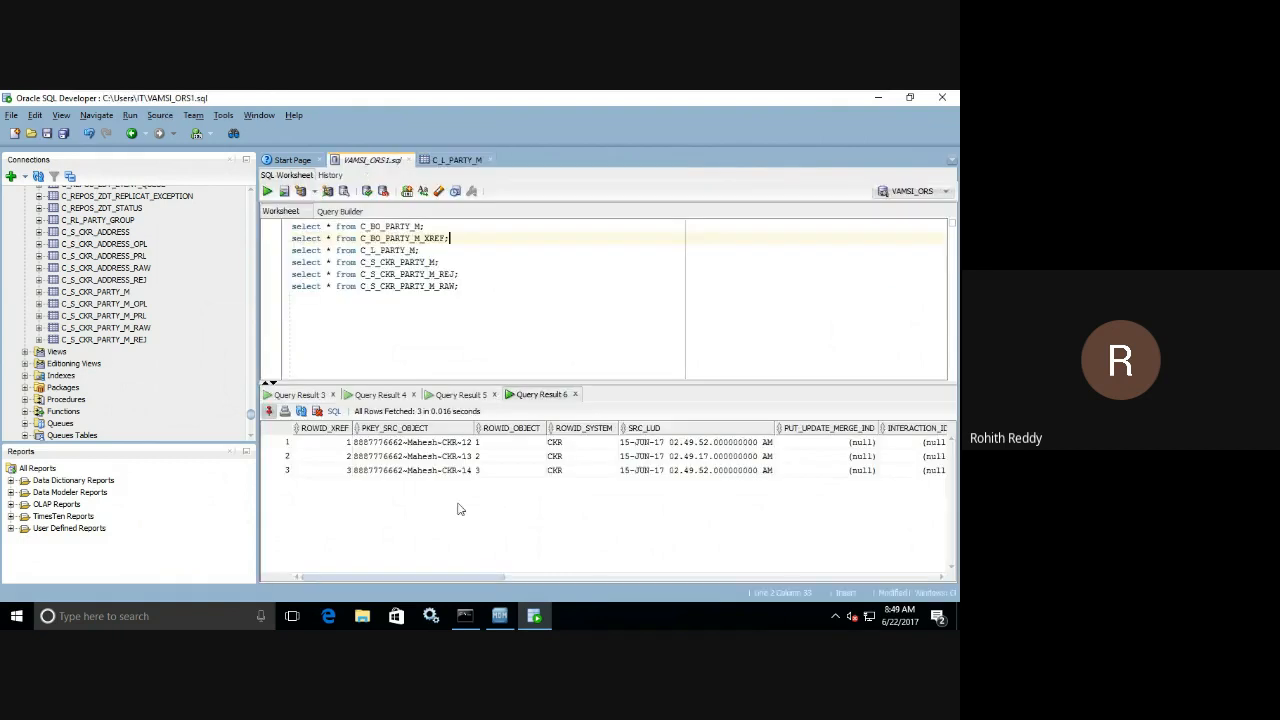
{"action": "left_click_drag", "start_coordinate": [657, 443], "coordinate": [660, 472]}
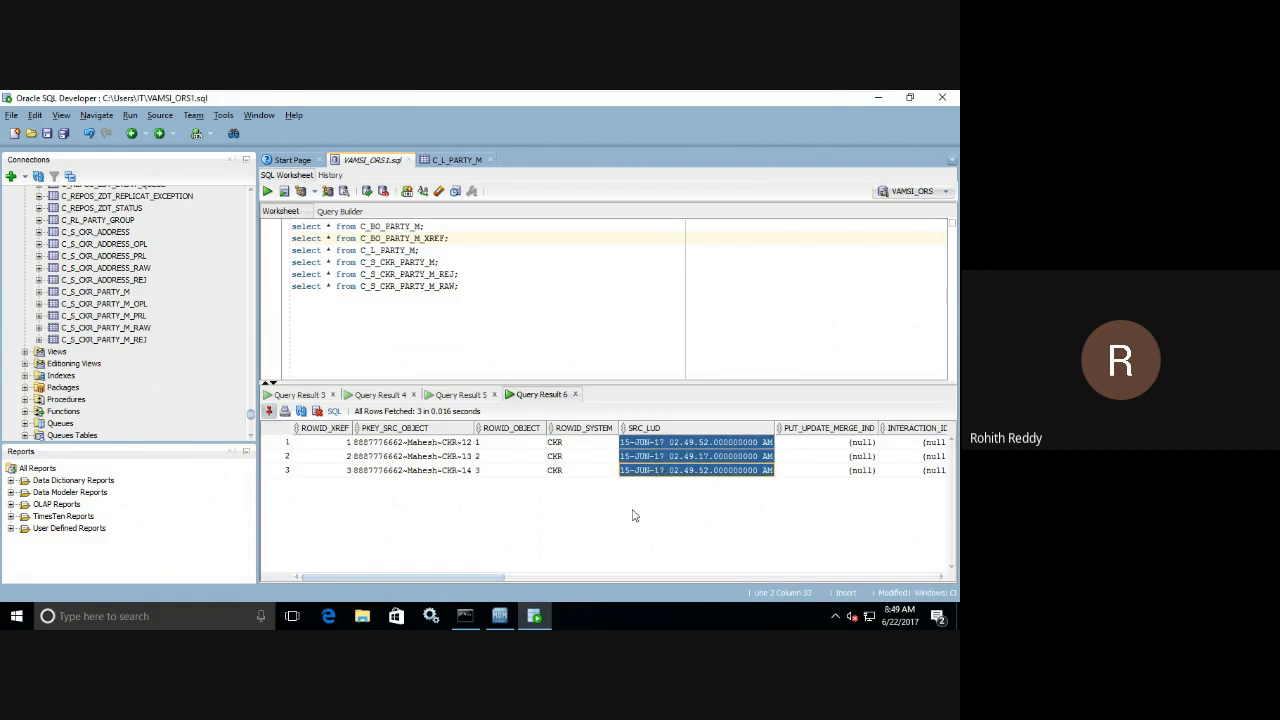
Examine LAST_UPDATE_DATE for the three staging records in the pinned C_S_CKR_PARTY_M result, focusing on the second record and its name and contact columns.
{"action": "left_click_drag", "start_coordinate": [494, 578], "coordinate": [578, 573]}
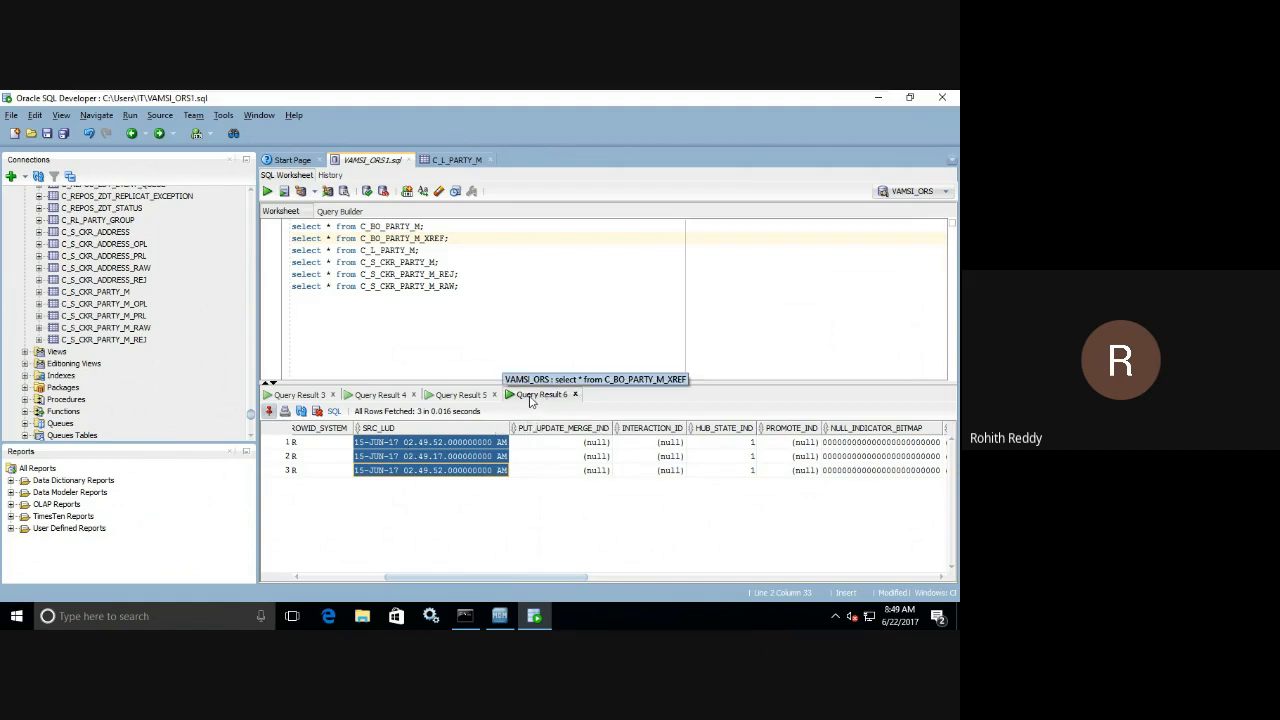
{"action": "left_click", "coordinate": [446, 398]}
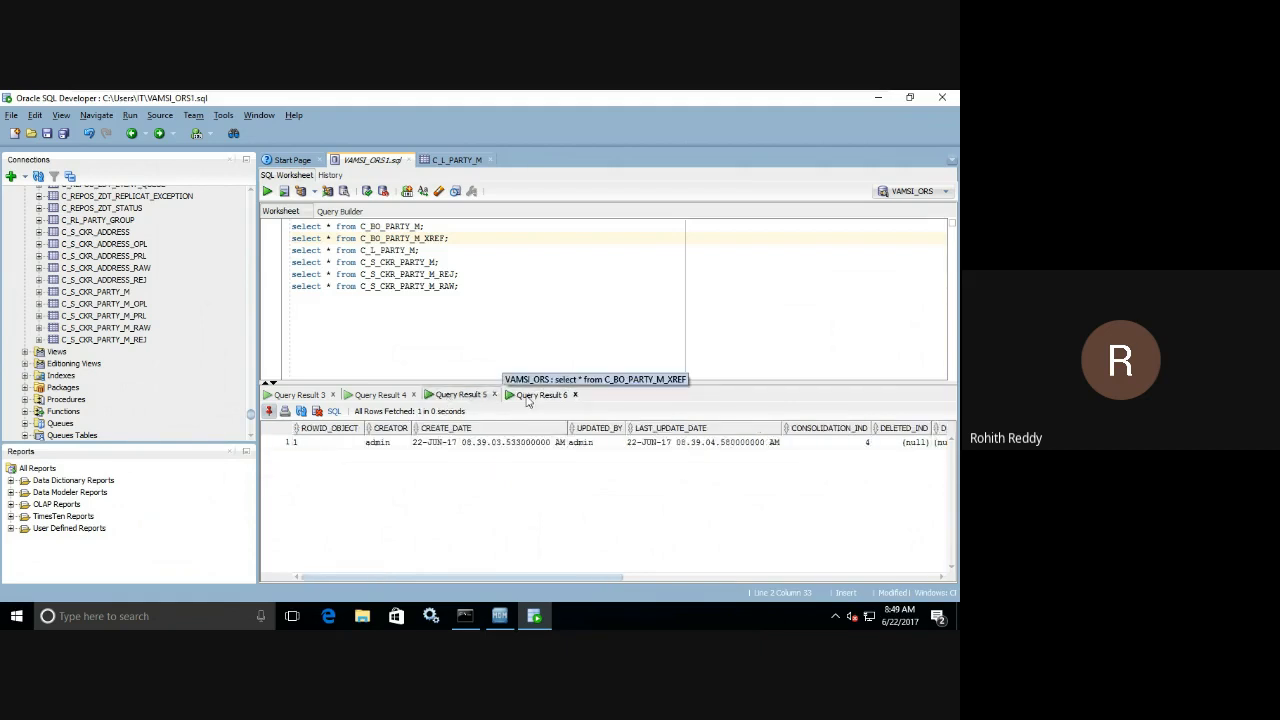
{"action": "left_click", "coordinate": [350, 400]}
{"action": "left_click", "coordinate": [309, 400]}
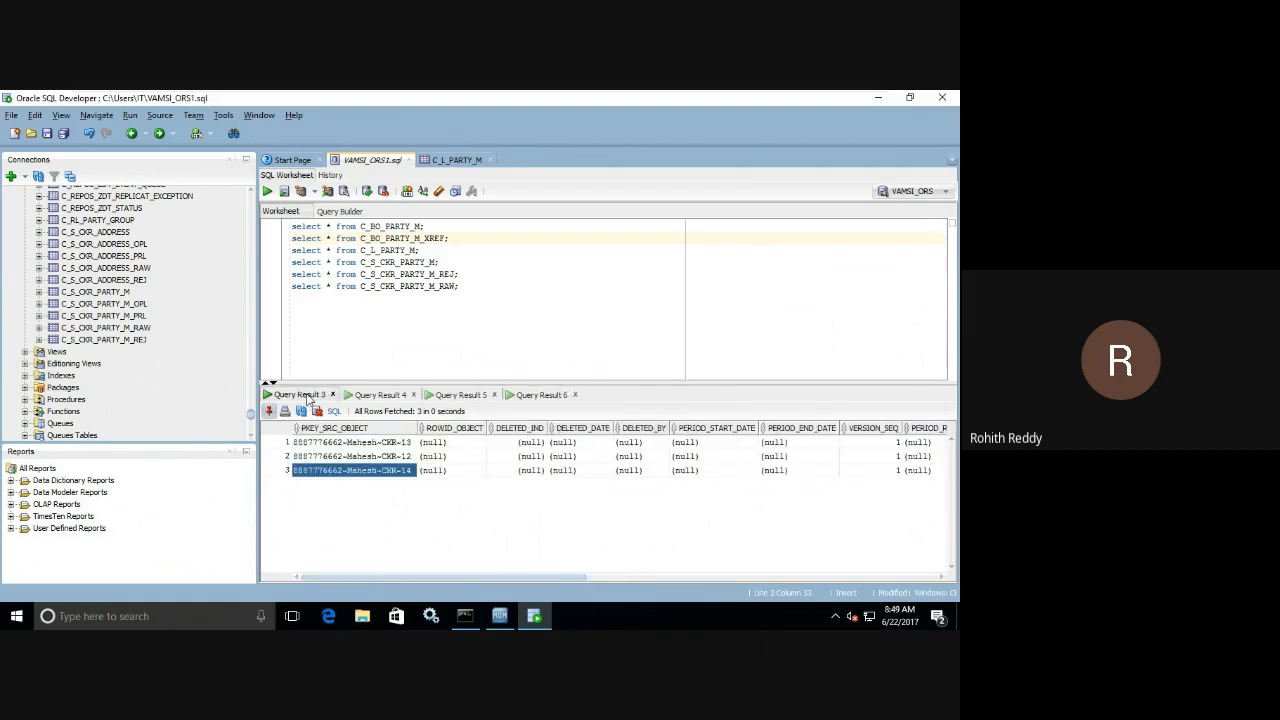
{"action": "left_click_drag", "start_coordinate": [563, 577], "coordinate": [863, 579]}
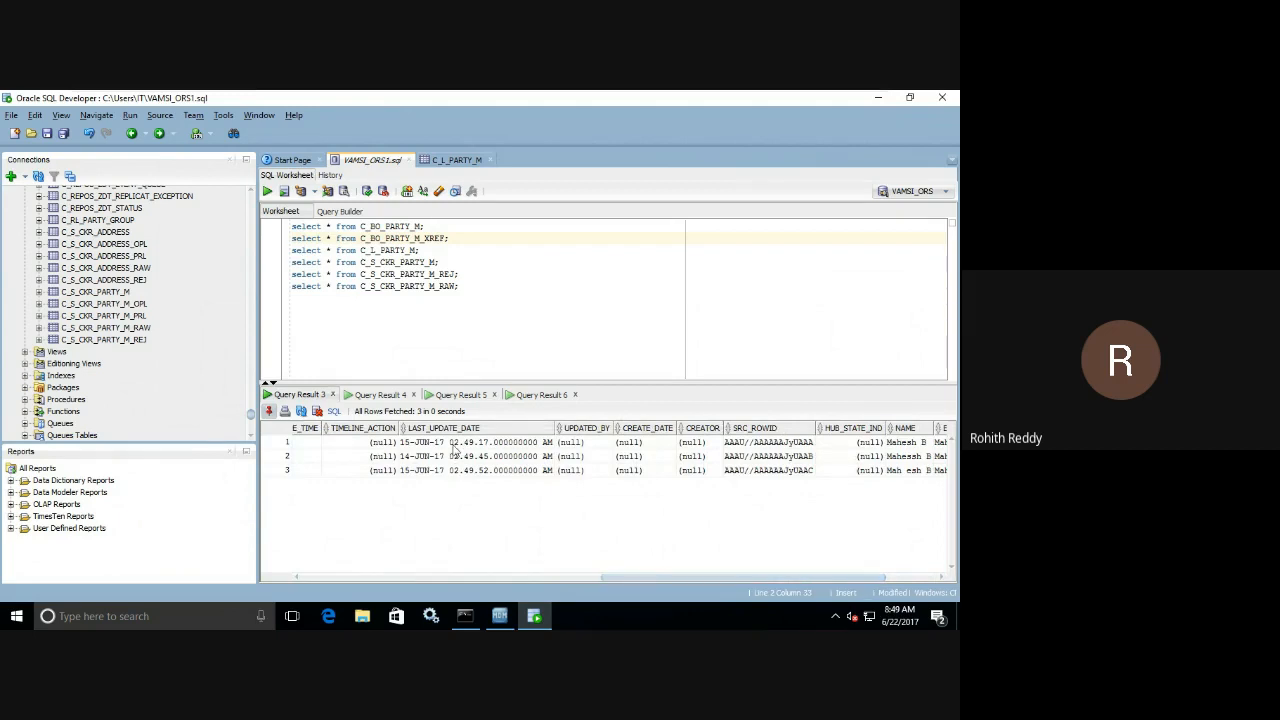
{"action": "left_click_drag", "start_coordinate": [456, 444], "coordinate": [452, 475]}
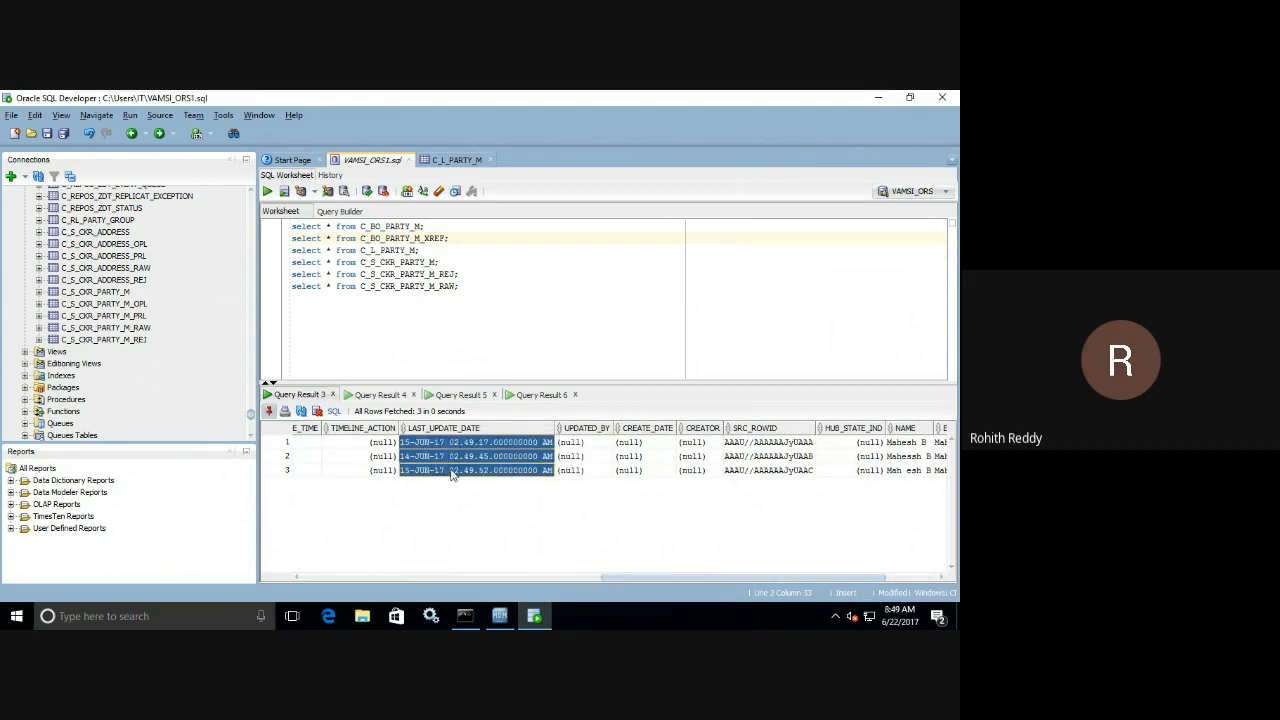
{"action": "left_click", "coordinate": [465, 457]}
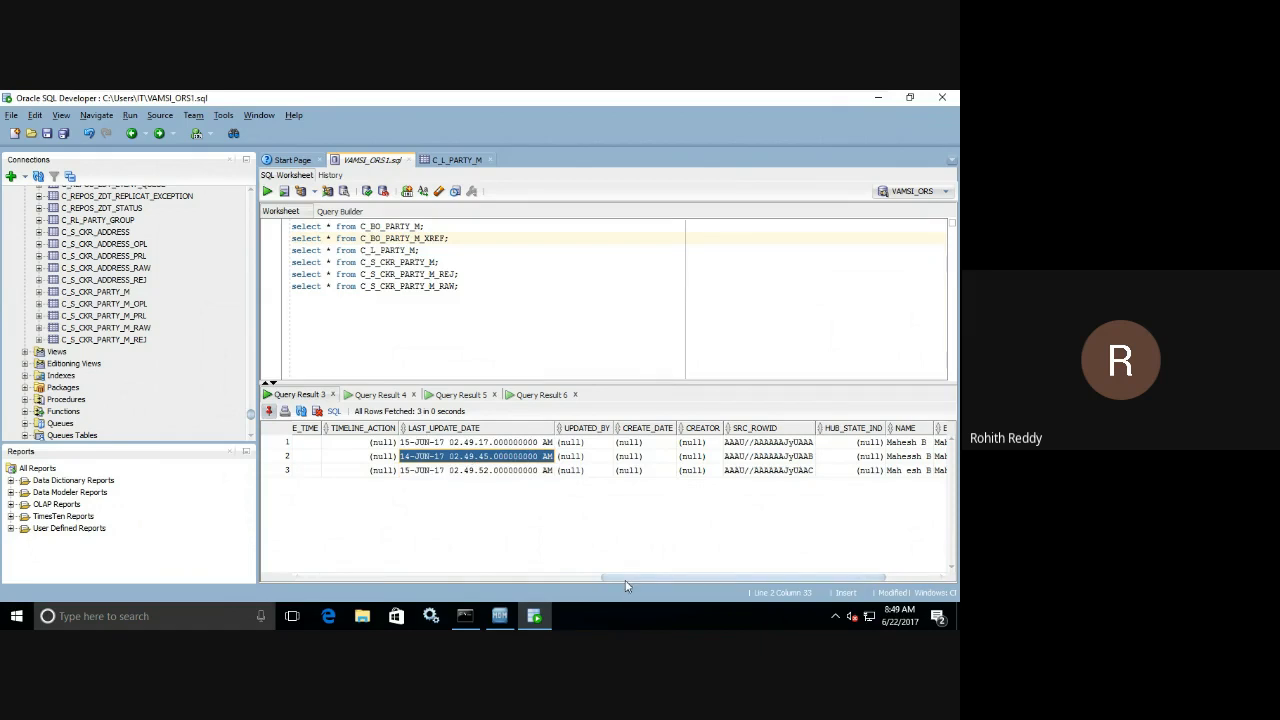
{"action": "left_click_drag", "start_coordinate": [632, 579], "coordinate": [755, 577]}
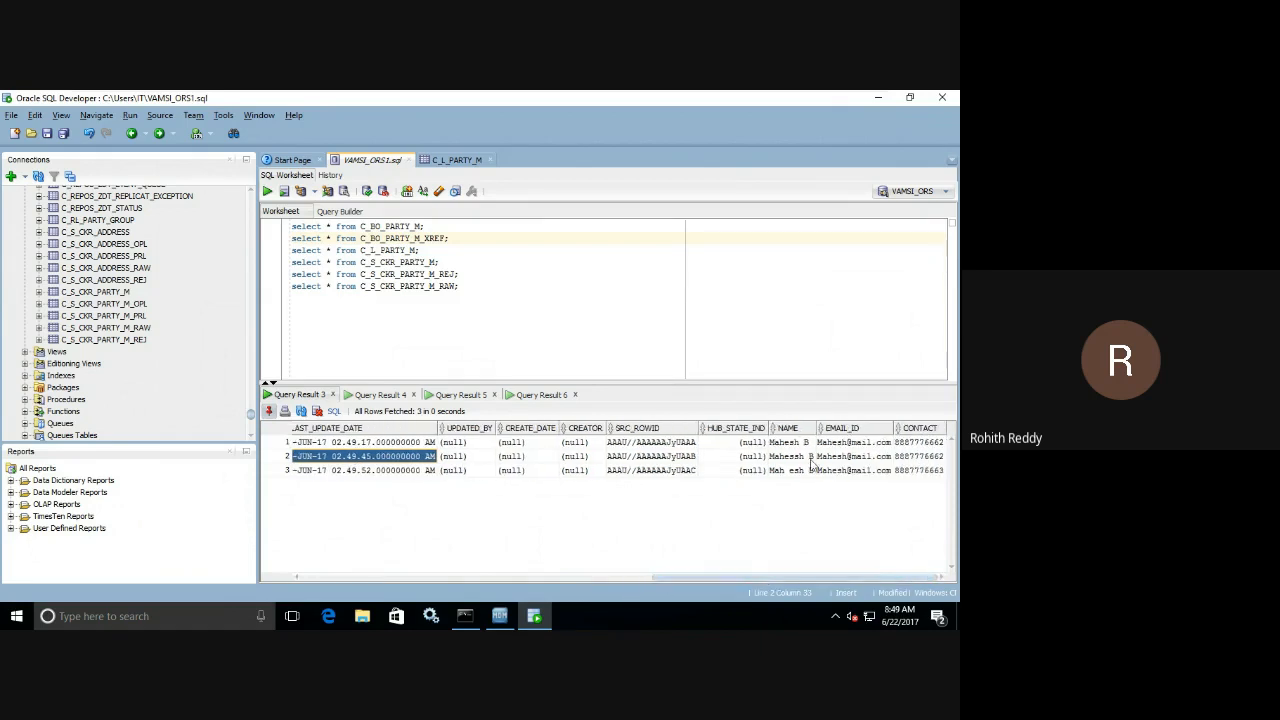
{"action": "left_click_drag", "start_coordinate": [436, 561], "coordinate": [574, 566]}
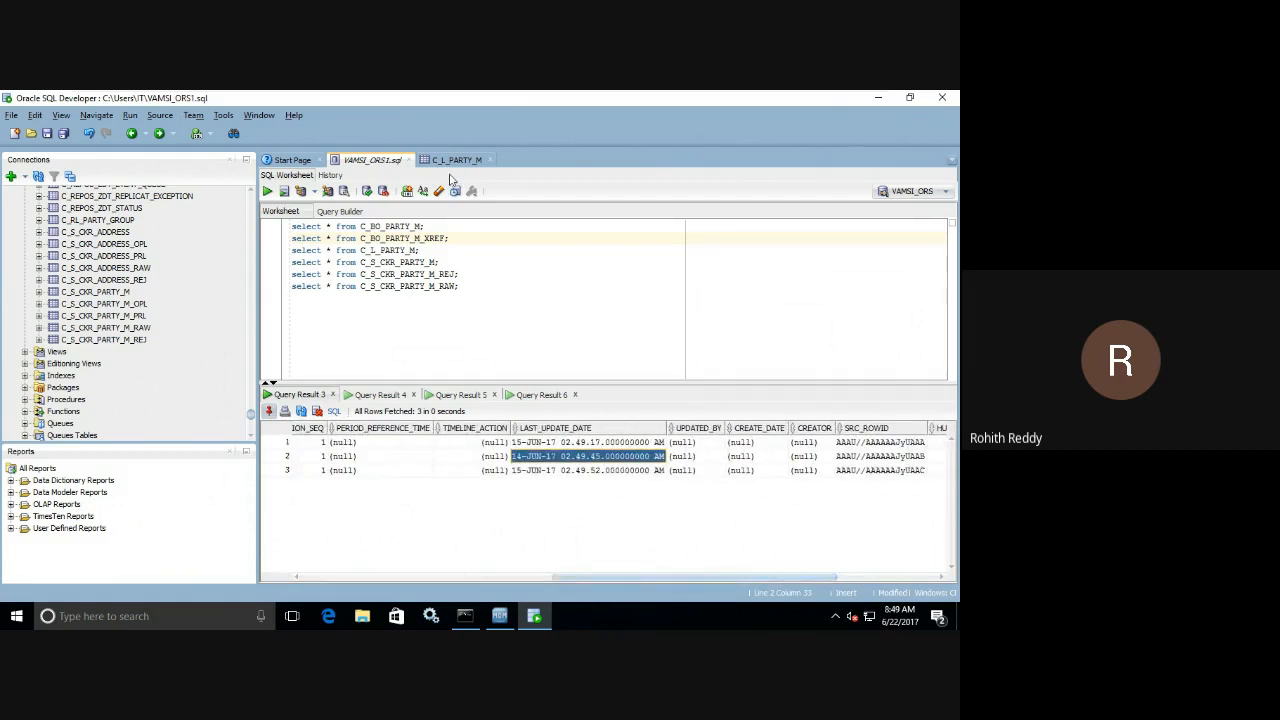
Go back to the C_BO_PARTY_M_XREF result and check the first record's PKEY_SRC_OBJECT against its SRC_LUD.
{"action": "left_click", "coordinate": [518, 395]}
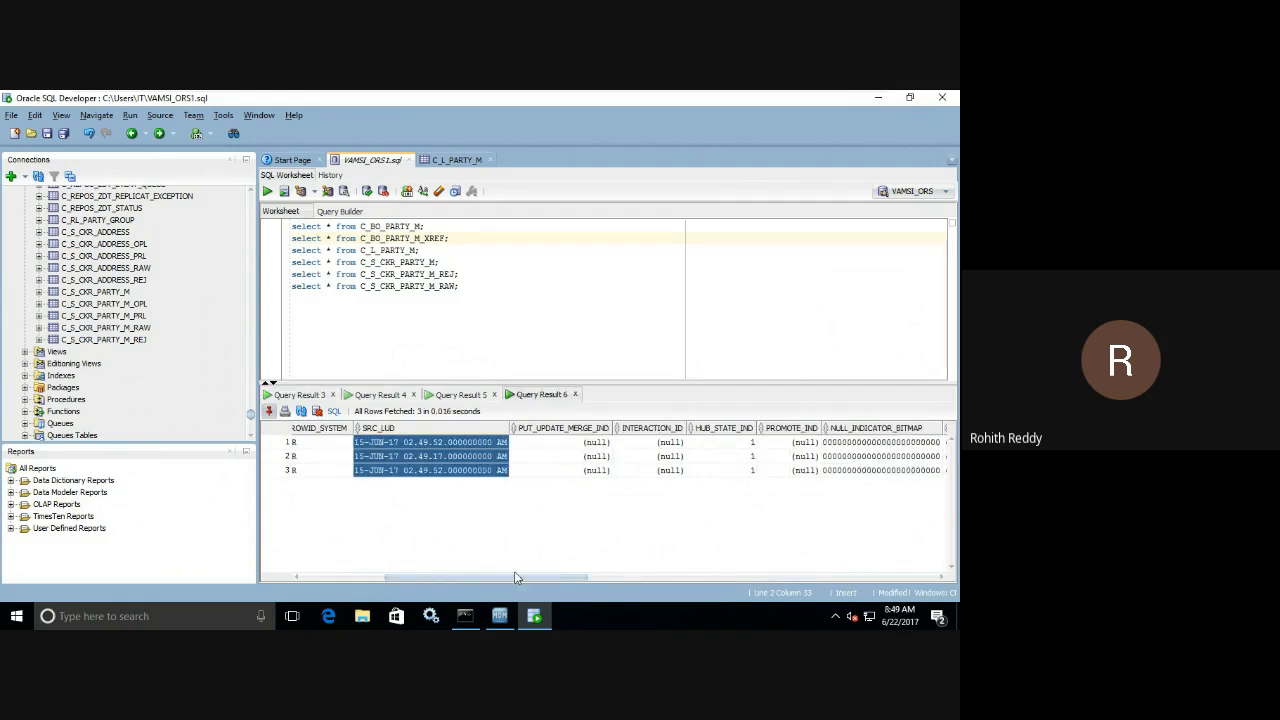
{"action": "left_click_drag", "start_coordinate": [514, 571], "coordinate": [351, 566]}
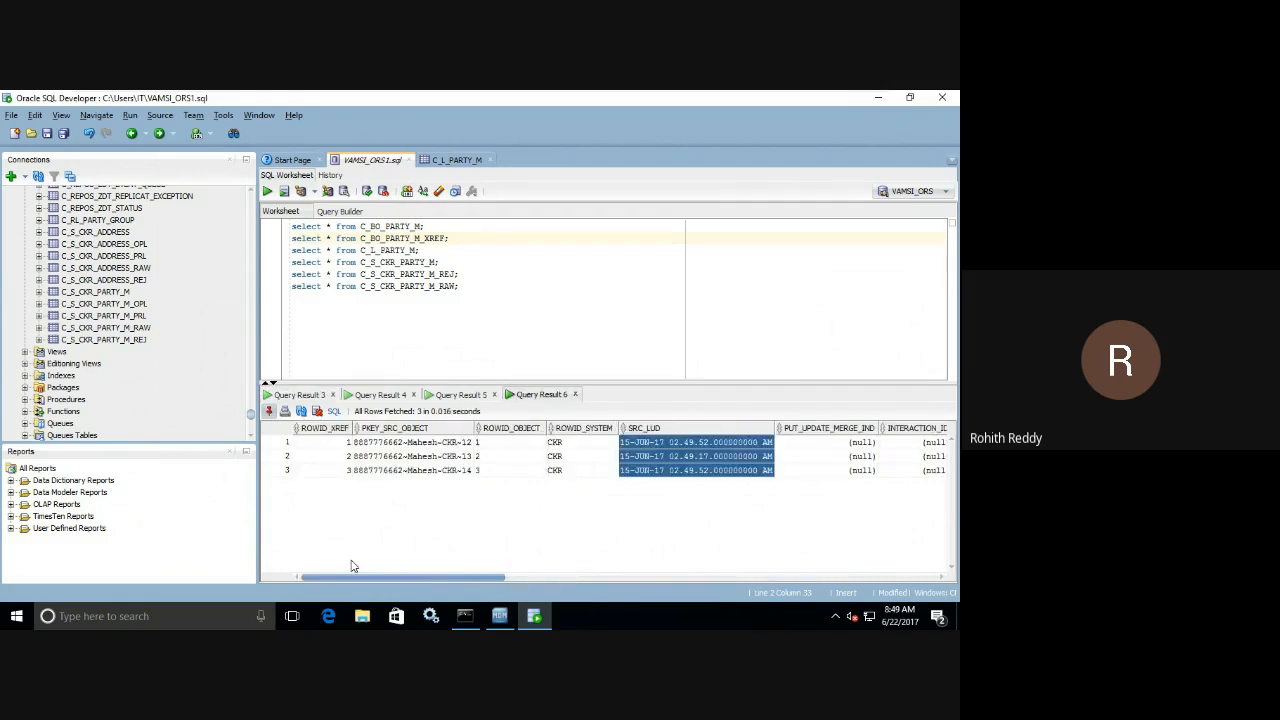
{"action": "left_click", "coordinate": [426, 445]}
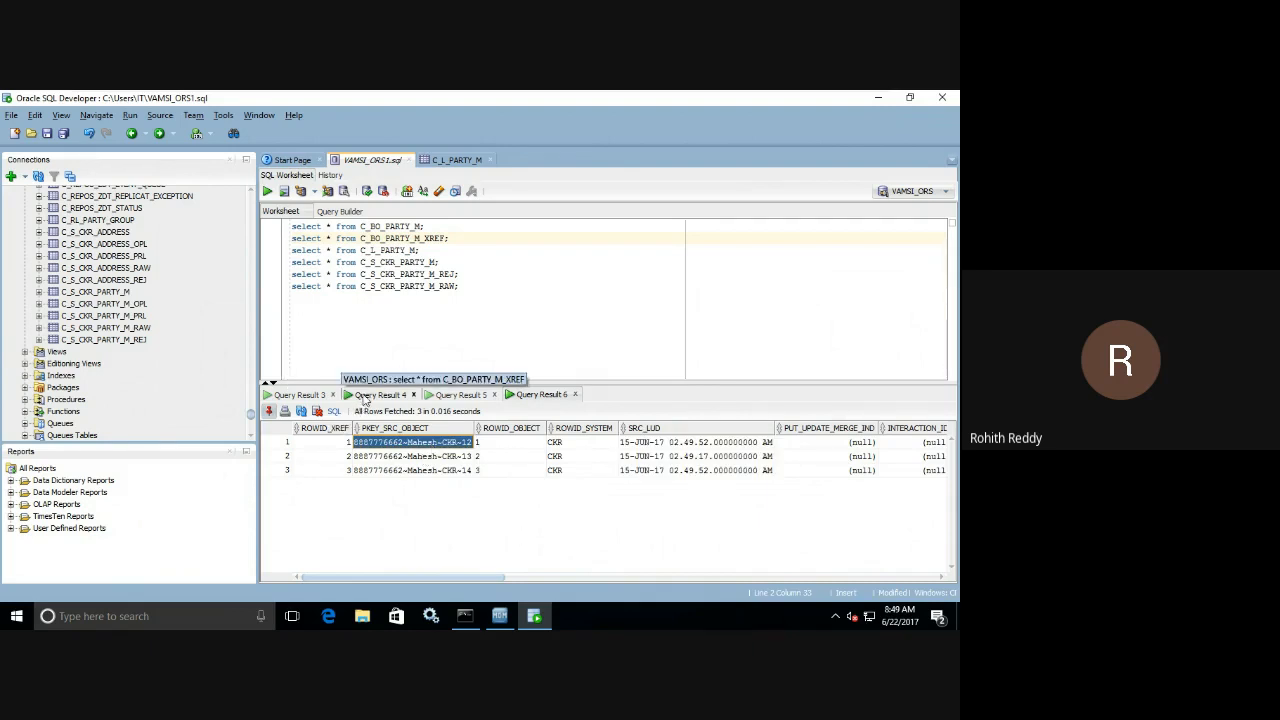
Compare the first XREF record's SRC_LUD with the LAST_UPDATE_DATE of the landing record ending in CKR-12 in C_L_PARTY_M.
{"action": "left_click", "coordinate": [662, 443]}
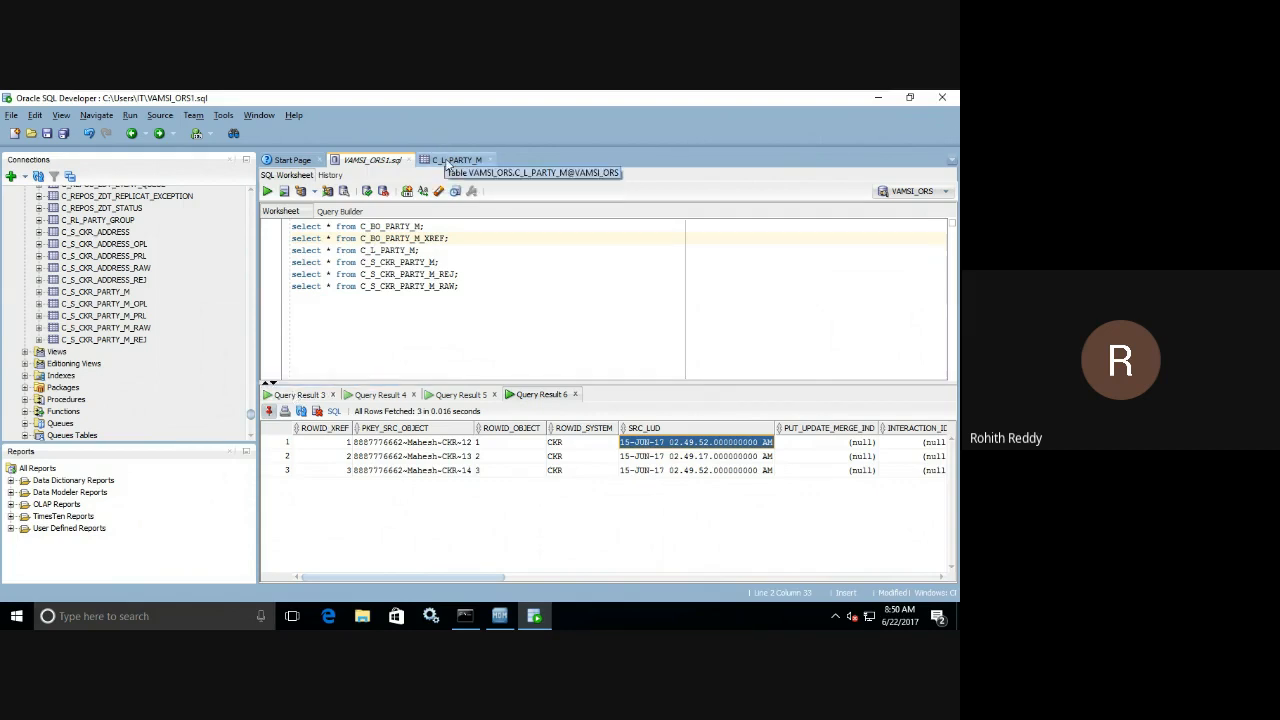
{"action": "left_click", "coordinate": [449, 161]}
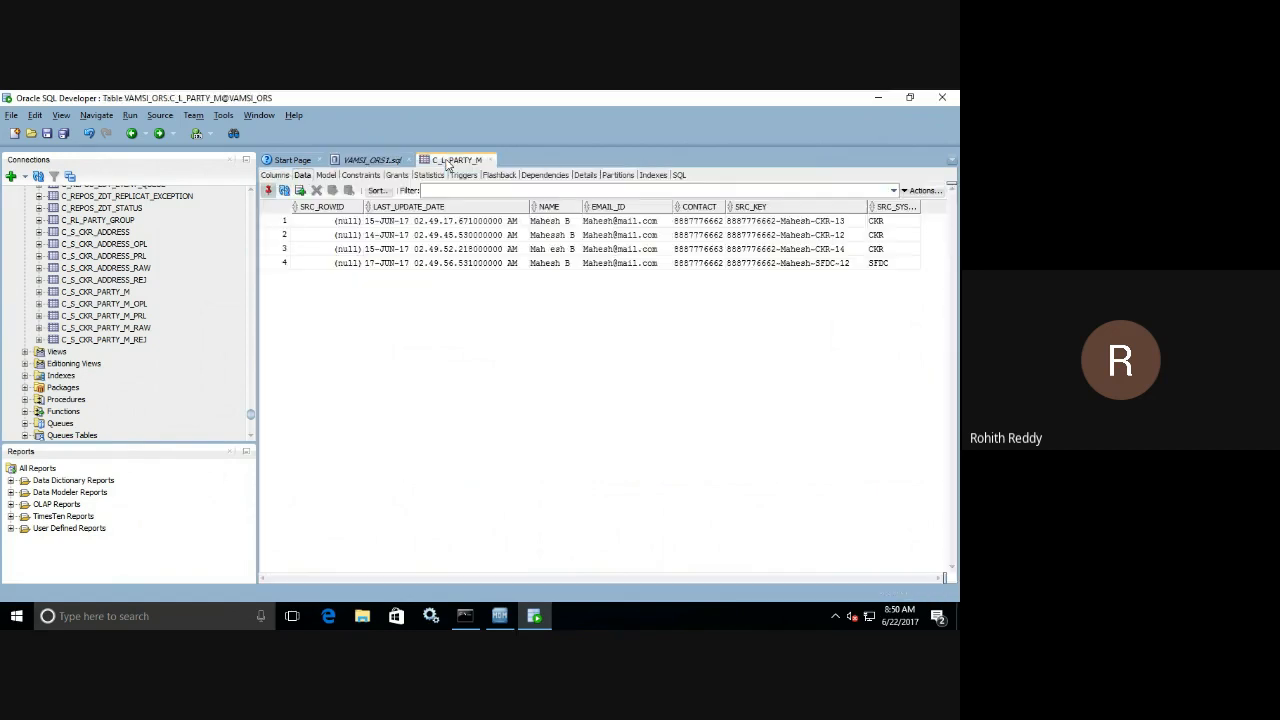
{"action": "left_click", "coordinate": [836, 237]}
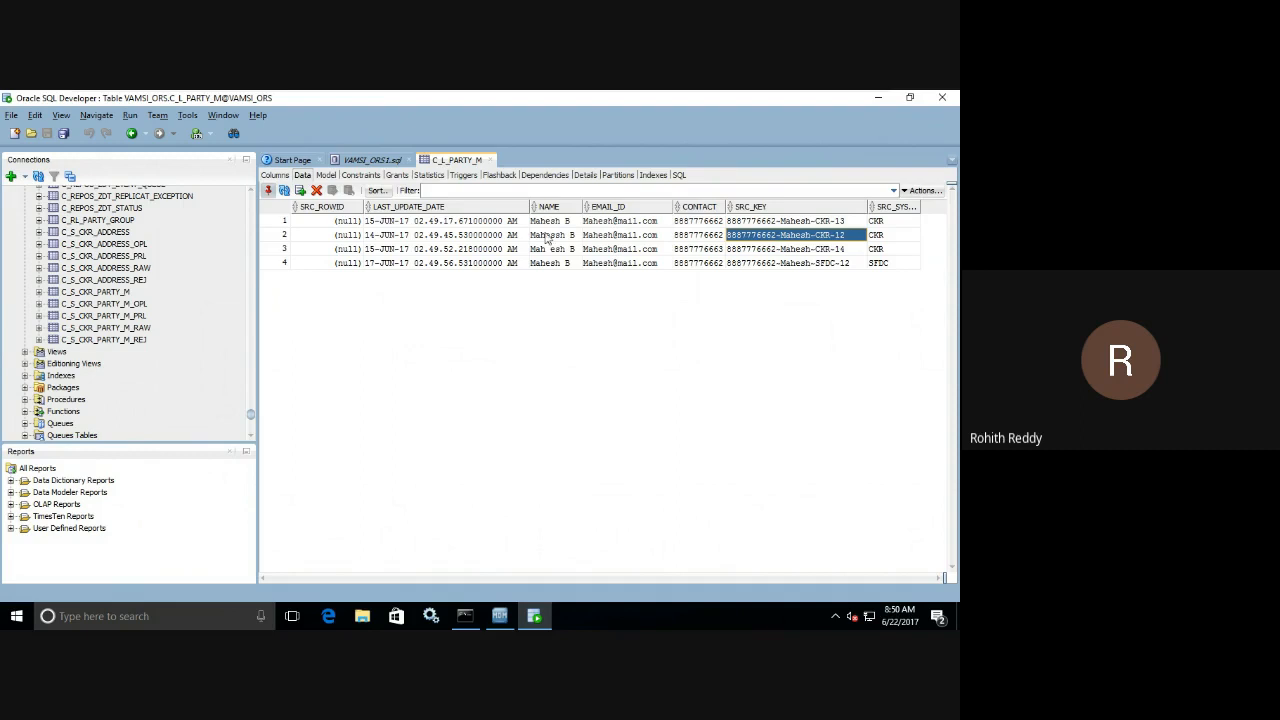
{"action": "left_click", "coordinate": [381, 236]}
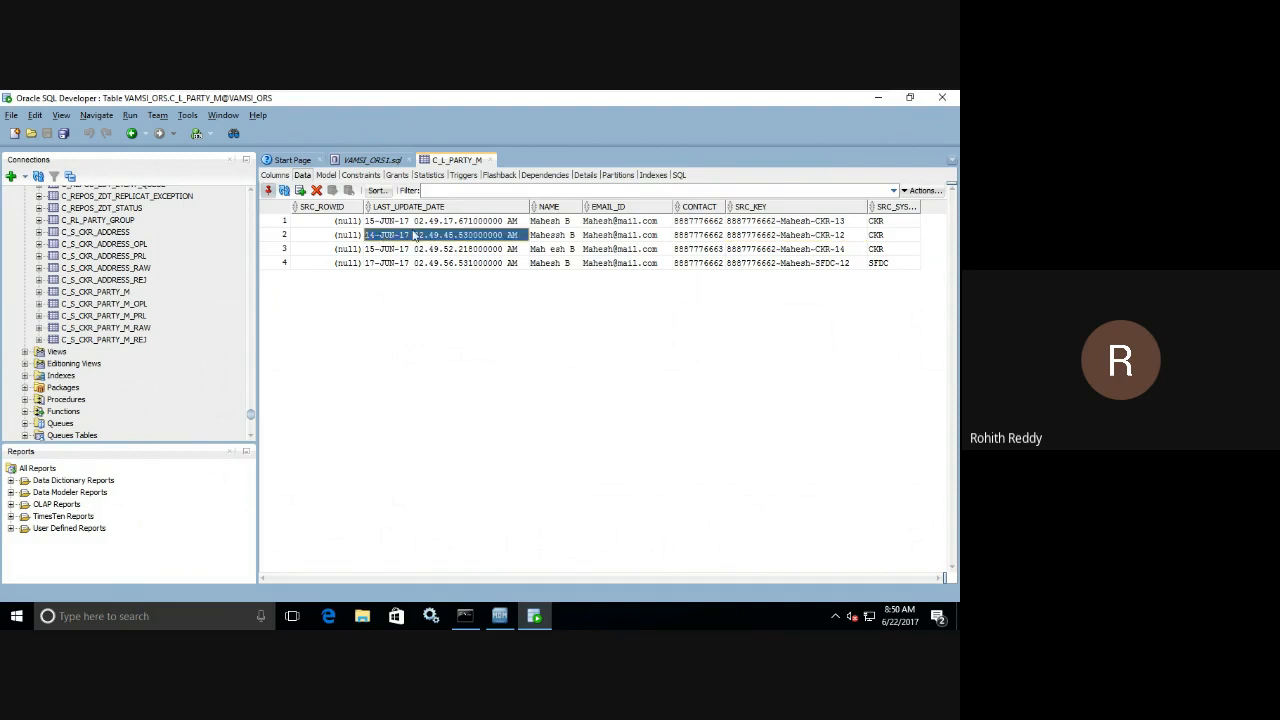
{"action": "left_click", "coordinate": [380, 161]}
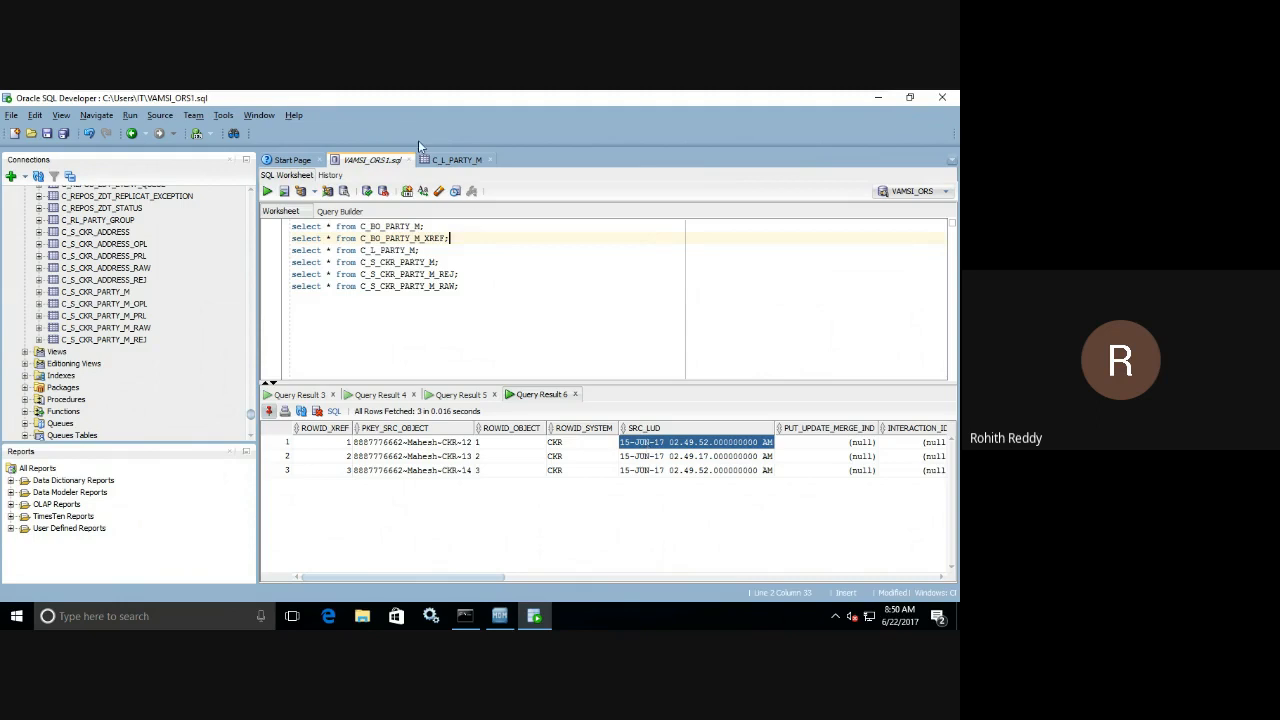
{"action": "left_click", "coordinate": [443, 163]}
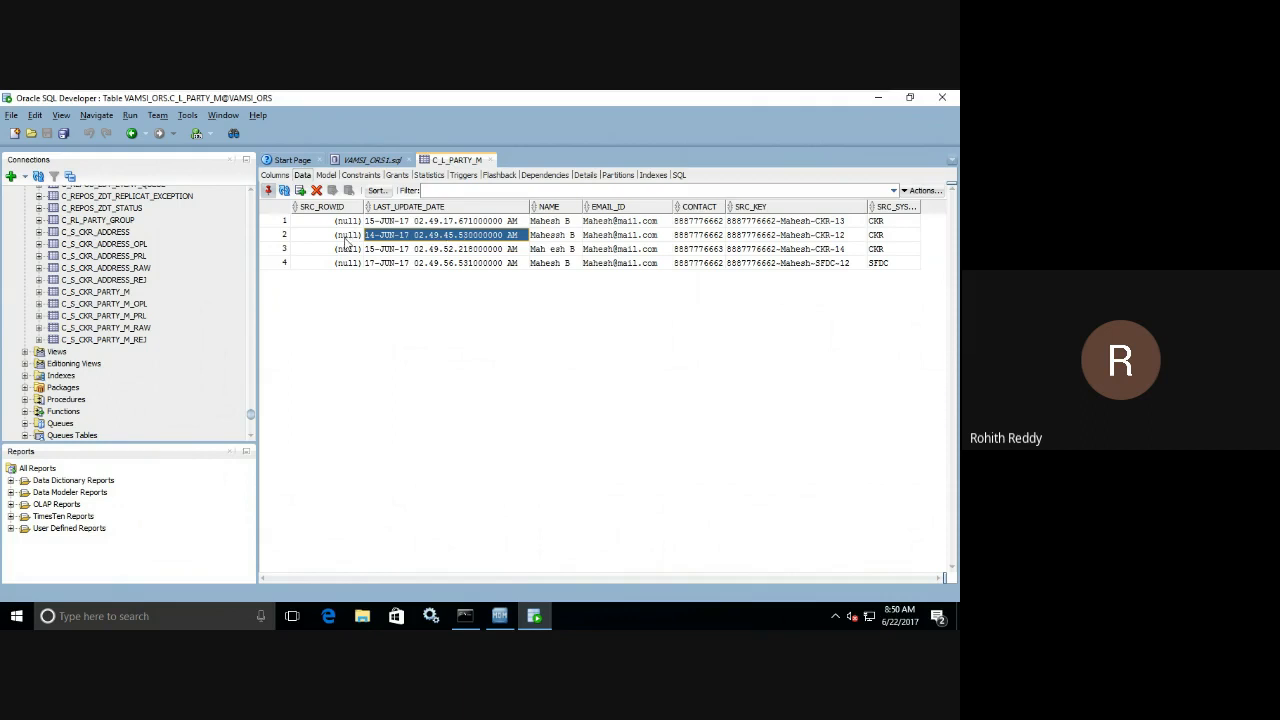
{"action": "left_click_drag", "start_coordinate": [350, 240], "coordinate": [883, 243]}
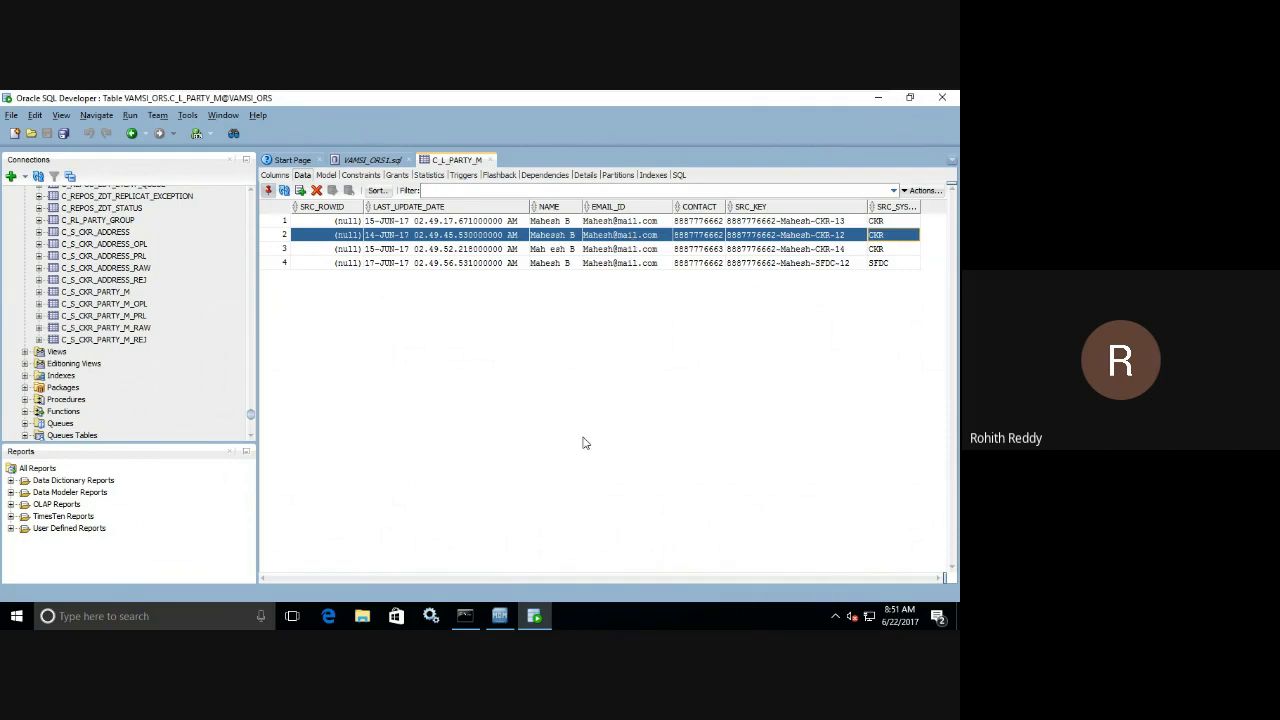
Check the latest Party M load job in Informatica MDM Hub Console, and review the first XREF record's PKEY_SRC_OBJECT and ROWID_SYSTEM in Oracle SQL Developer.
{"action": "mouse_move", "coordinate": [502, 616]}
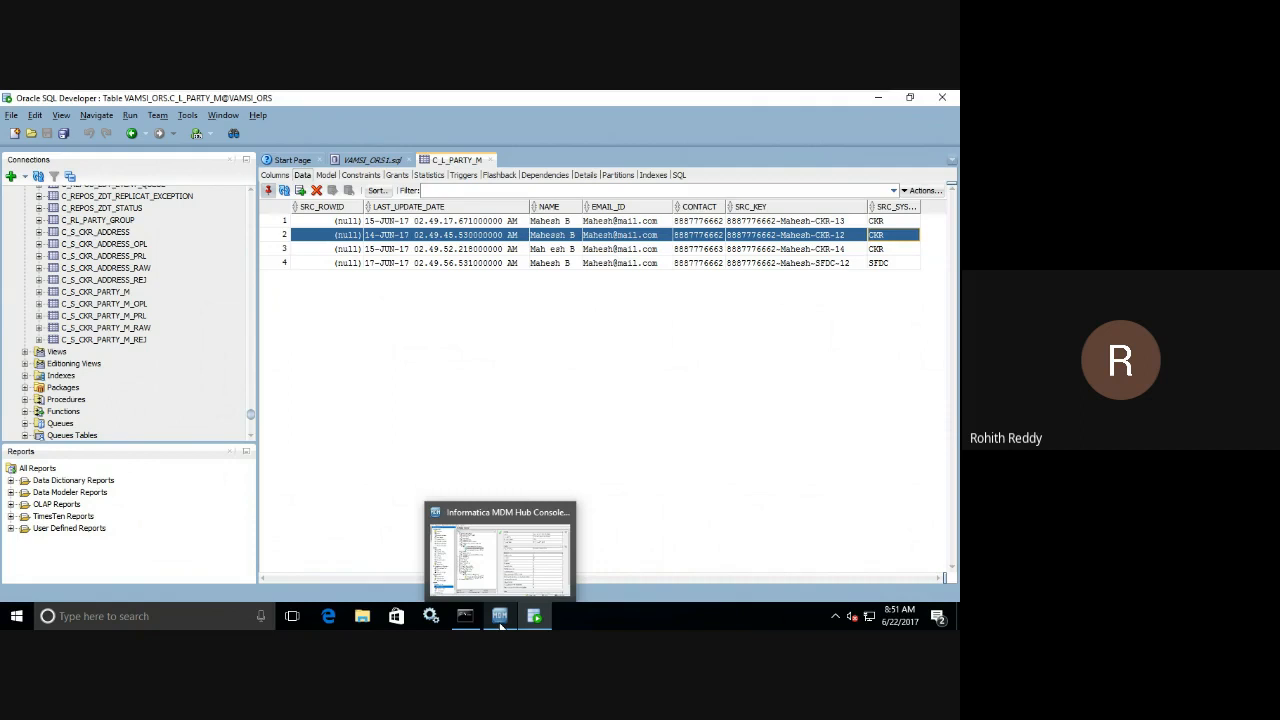
{"action": "left_click", "coordinate": [500, 620]}
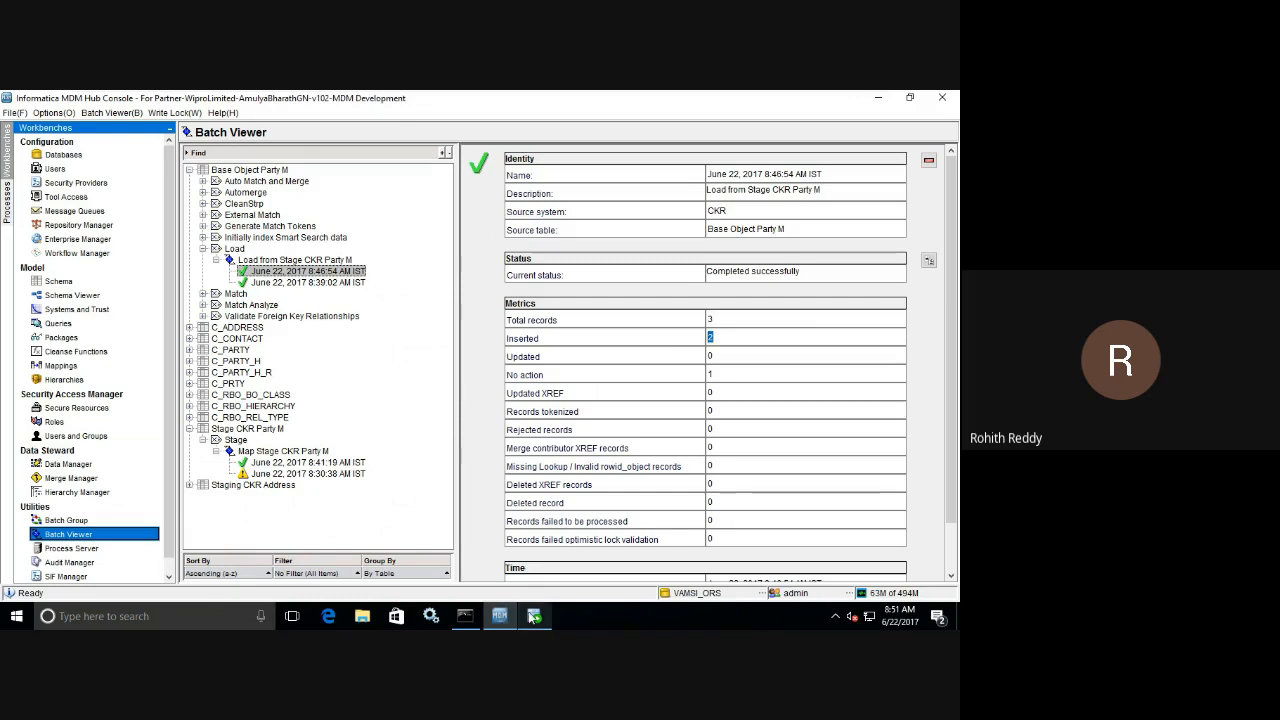
{"action": "left_click", "coordinate": [533, 616]}
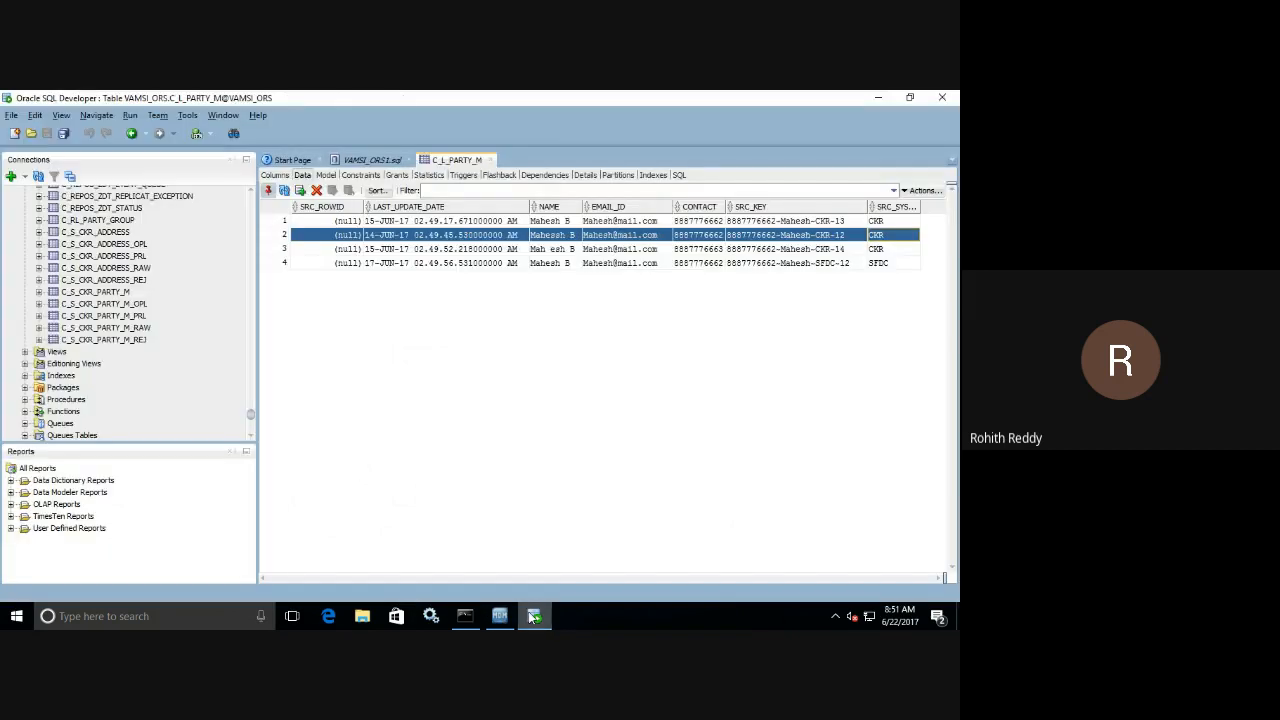
{"action": "left_click", "coordinate": [372, 160]}
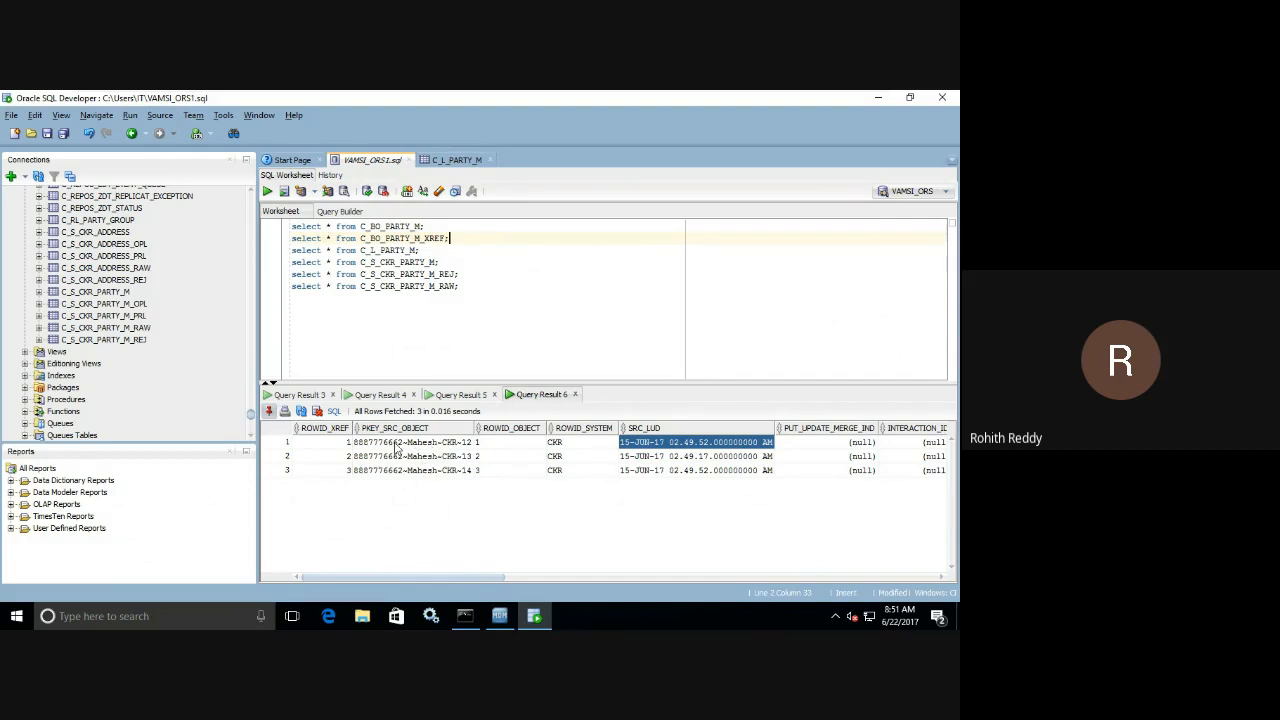
{"action": "left_click", "coordinate": [397, 444]}
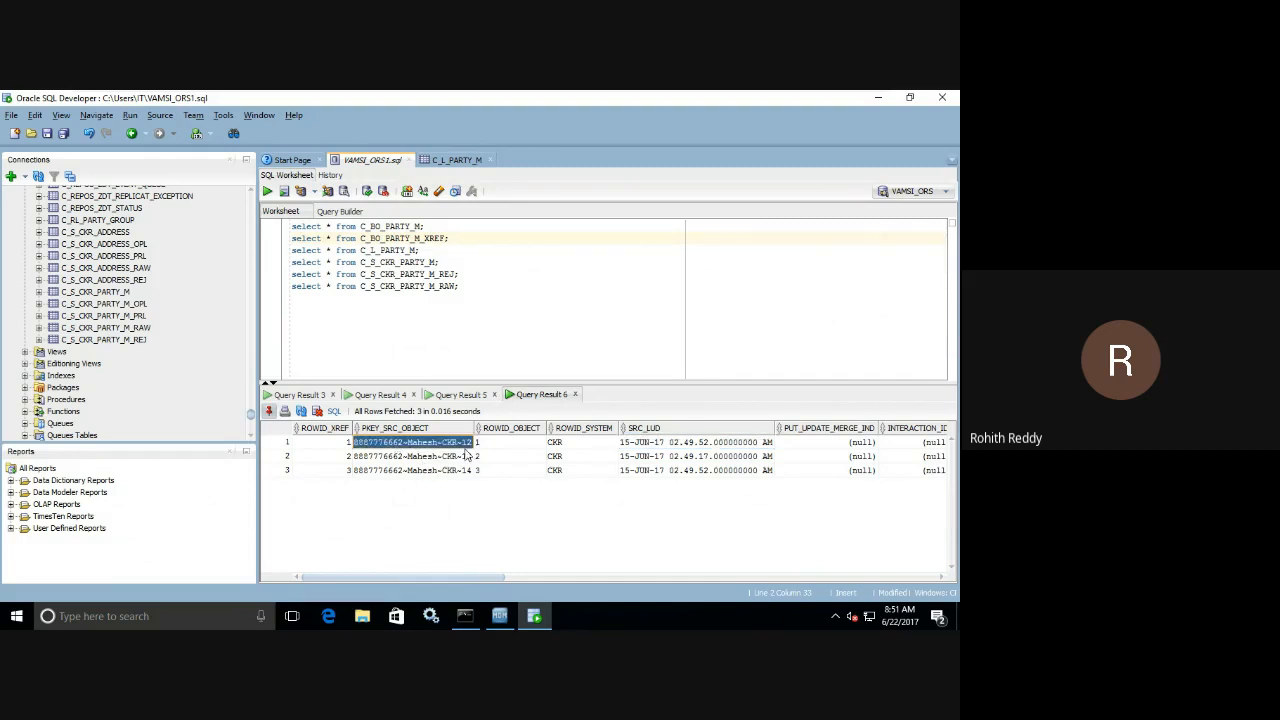
{"action": "left_click", "coordinate": [583, 445]}
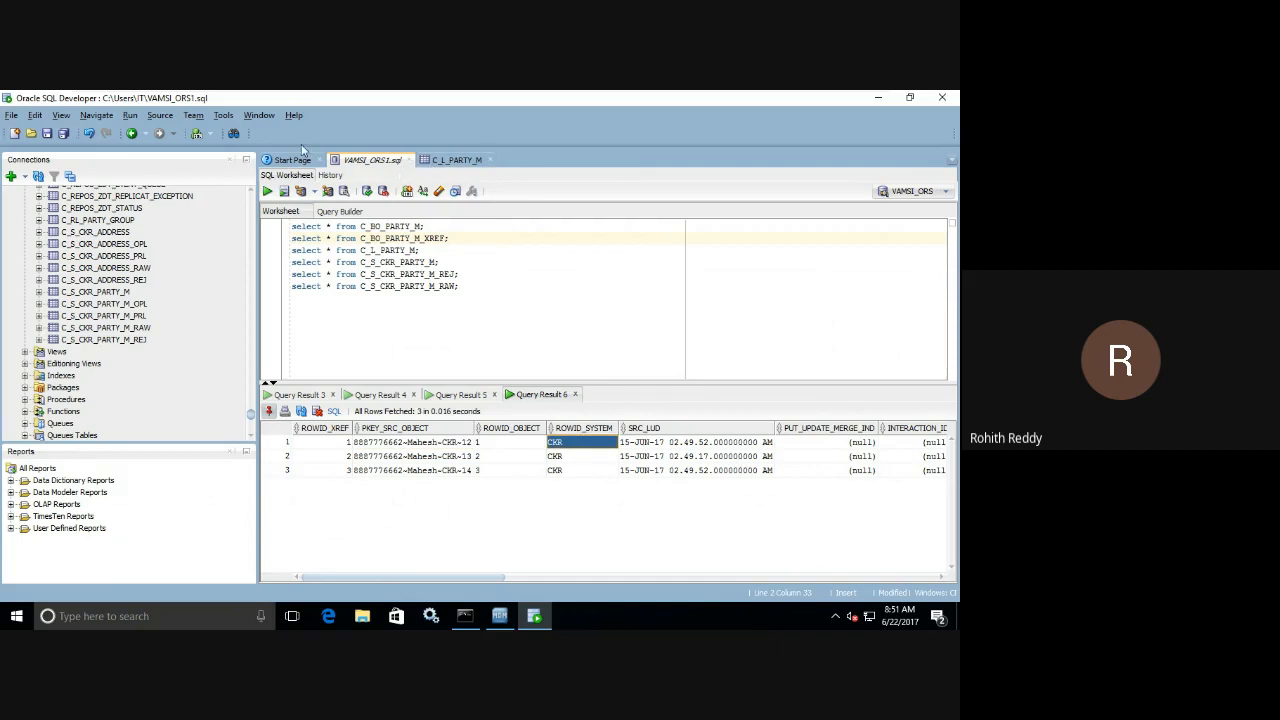
Examine the PKEY_SRC_OBJECT and LAST_UPDATE_DATE of the second record in the pinned C_S_CKR_PARTY_M staging result.
{"action": "left_click", "coordinate": [293, 396]}
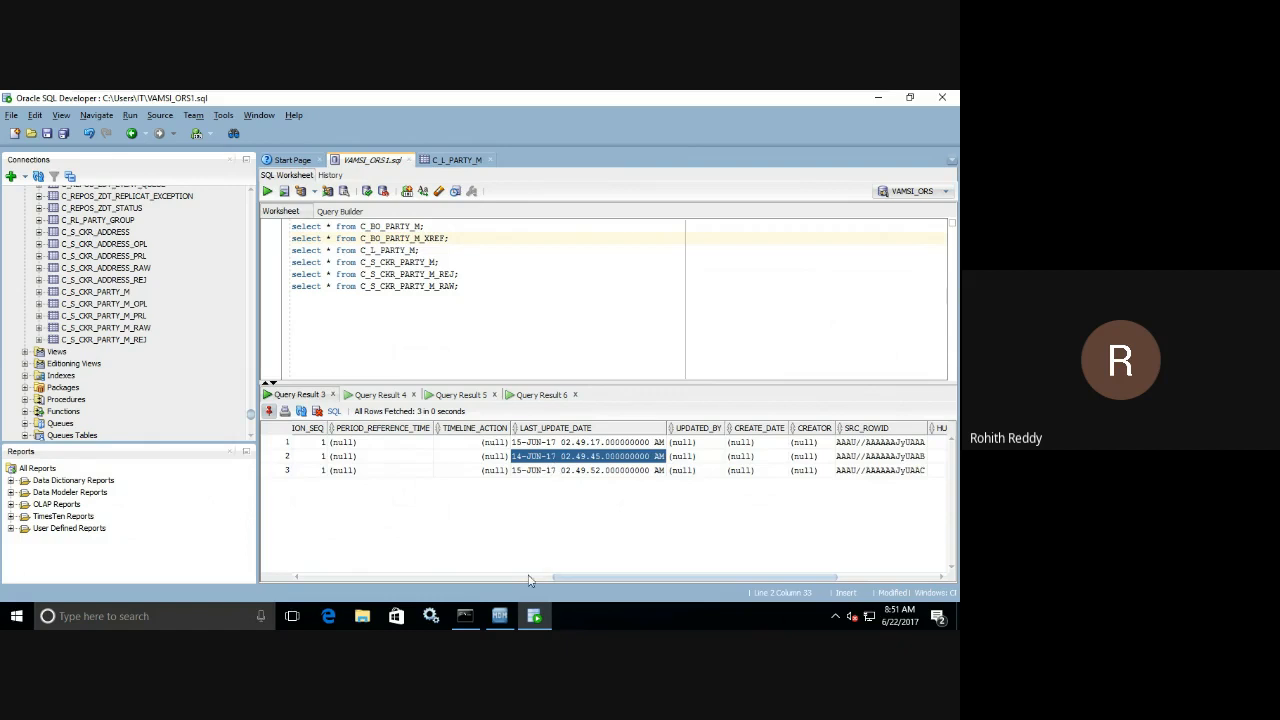
{"action": "left_click_drag", "start_coordinate": [553, 580], "coordinate": [200, 518]}
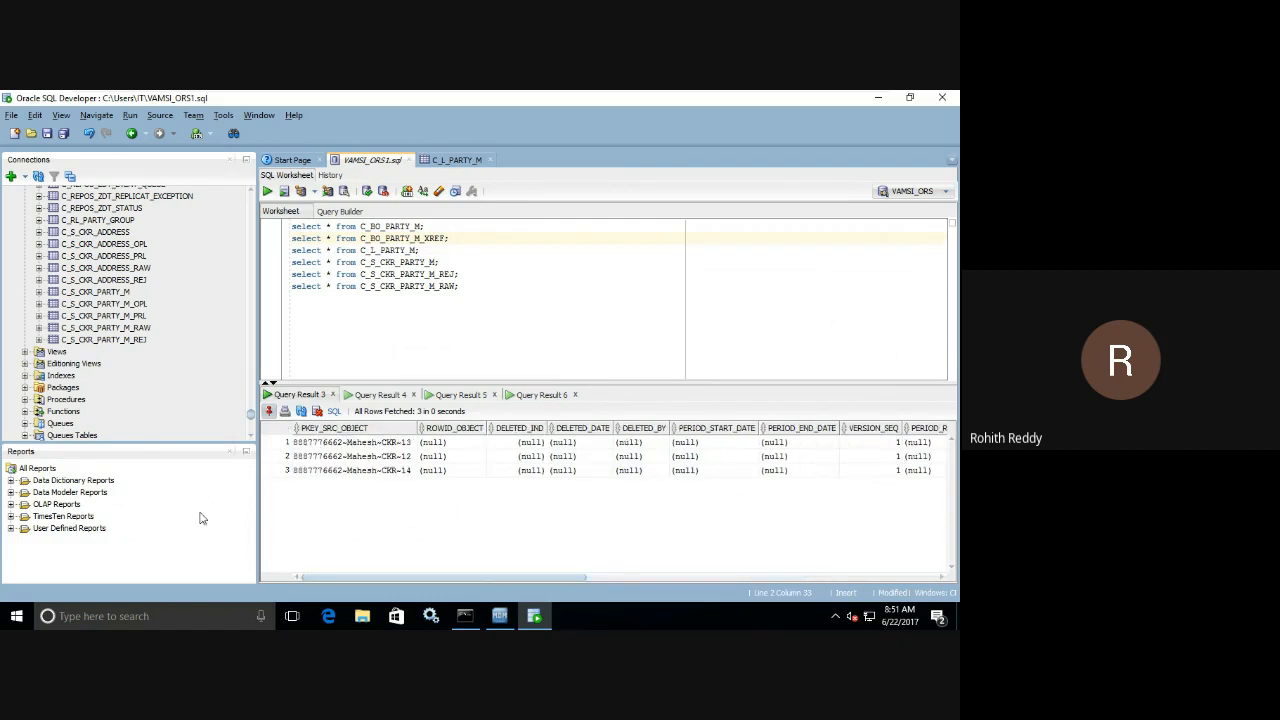
{"action": "left_click", "coordinate": [352, 456]}
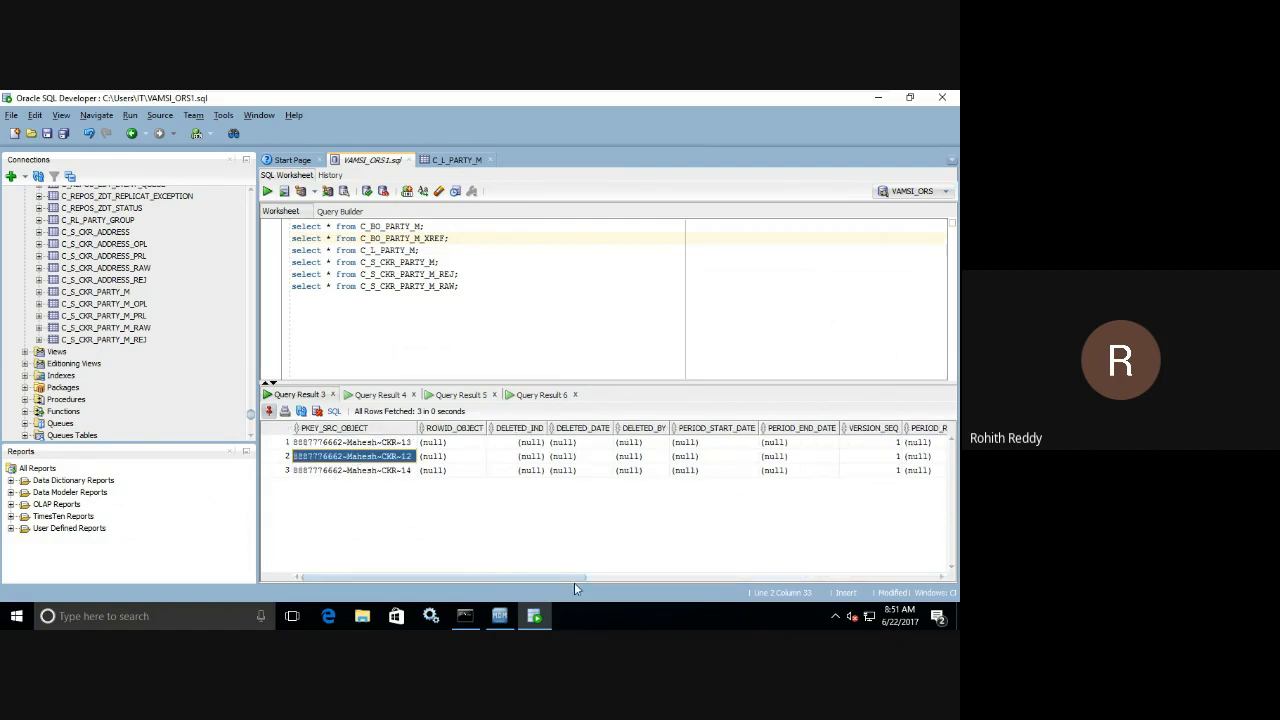
{"action": "left_click_drag", "start_coordinate": [574, 582], "coordinate": [940, 590]}
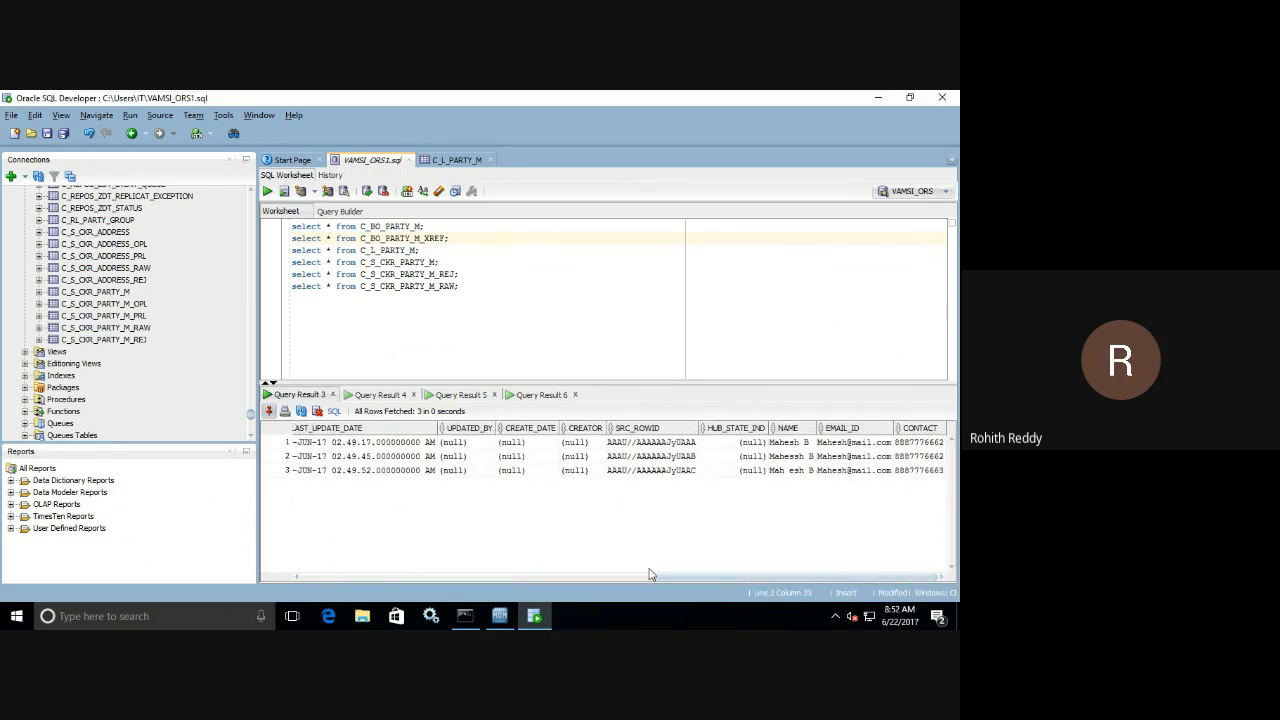
{"action": "left_click_drag", "start_coordinate": [666, 577], "coordinate": [521, 564]}
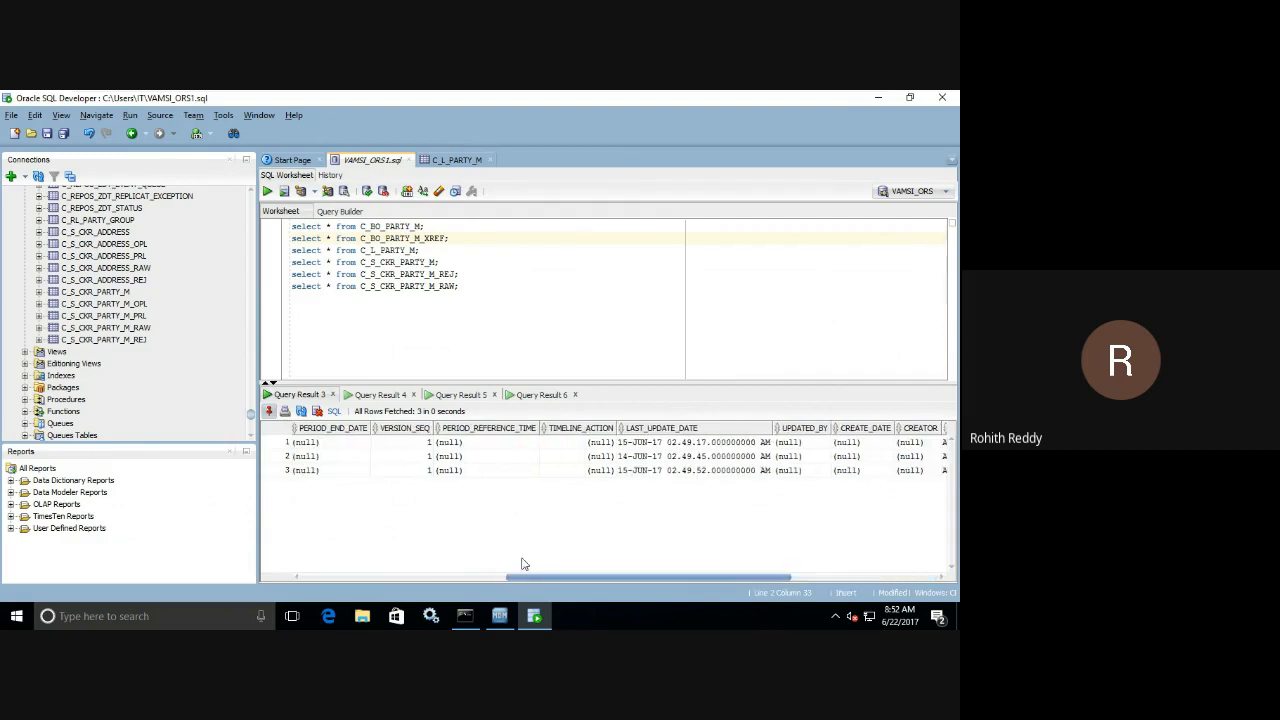
{"action": "left_click", "coordinate": [637, 459]}
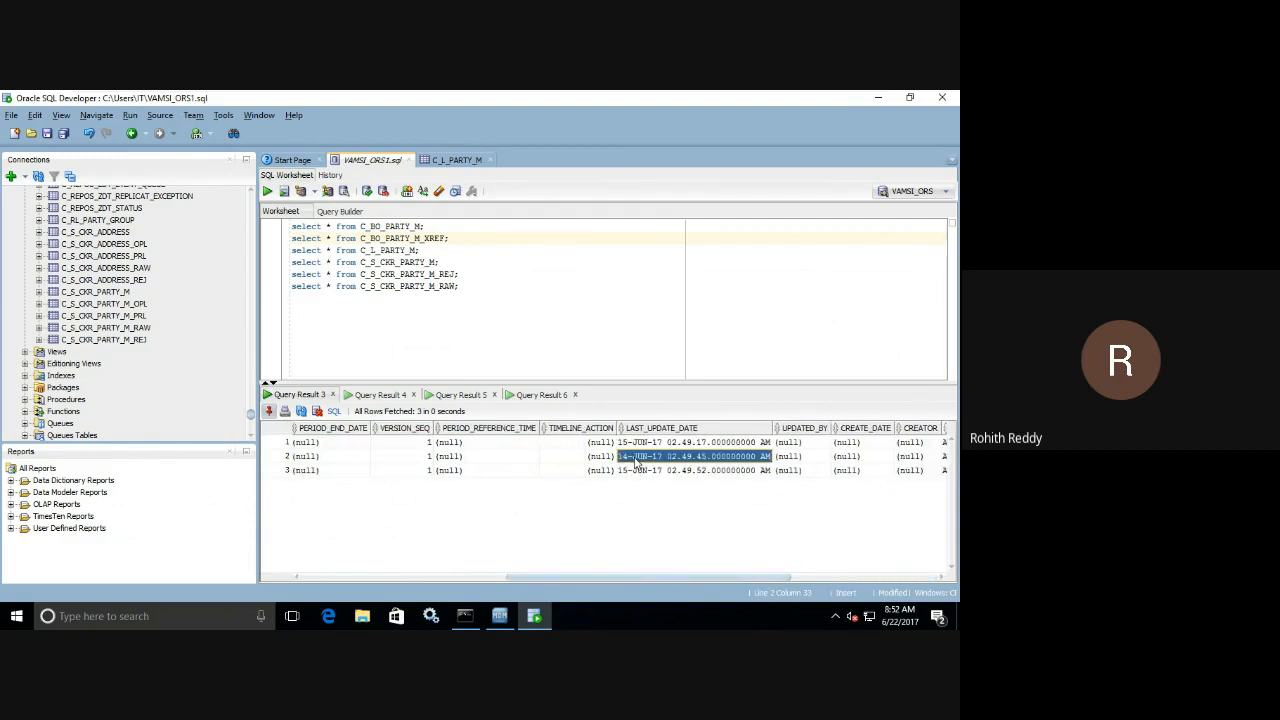
Check the dates in the C_L_PARTY_M landing data against the keys and SRC_LUD of the second and third XREF records.
{"action": "left_click", "coordinate": [438, 160]}
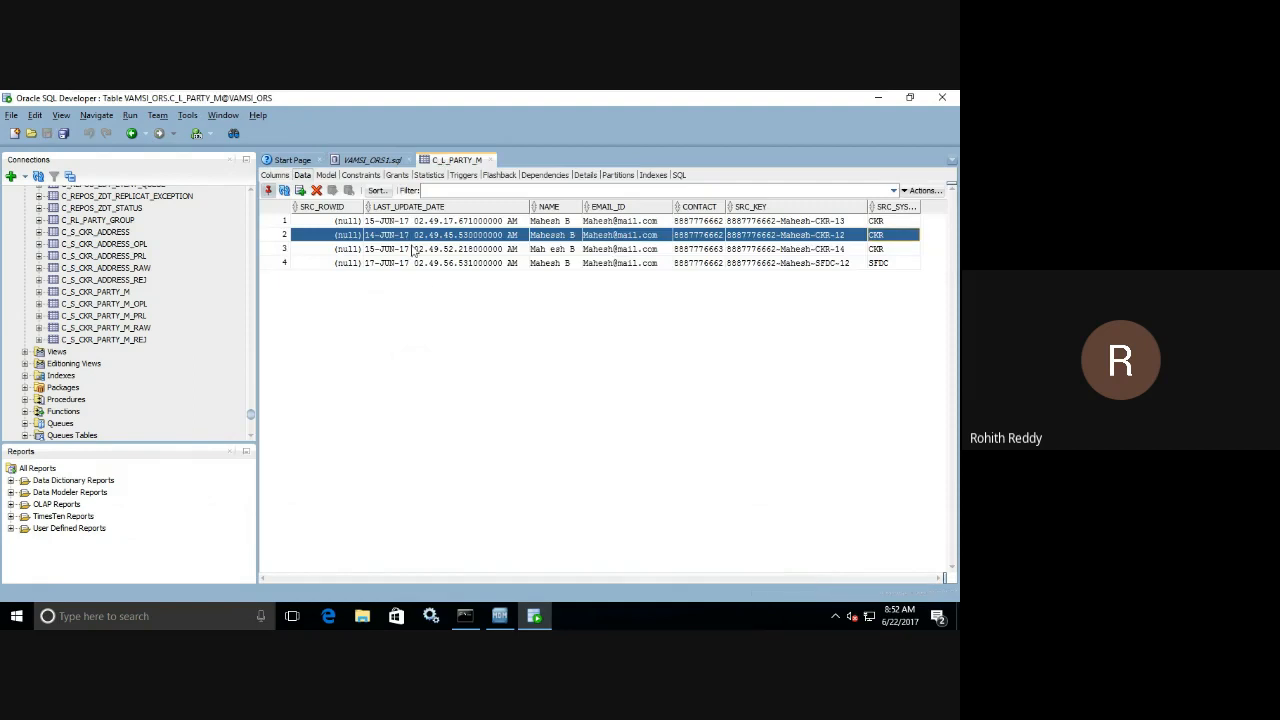
{"action": "left_click", "coordinate": [372, 160]}
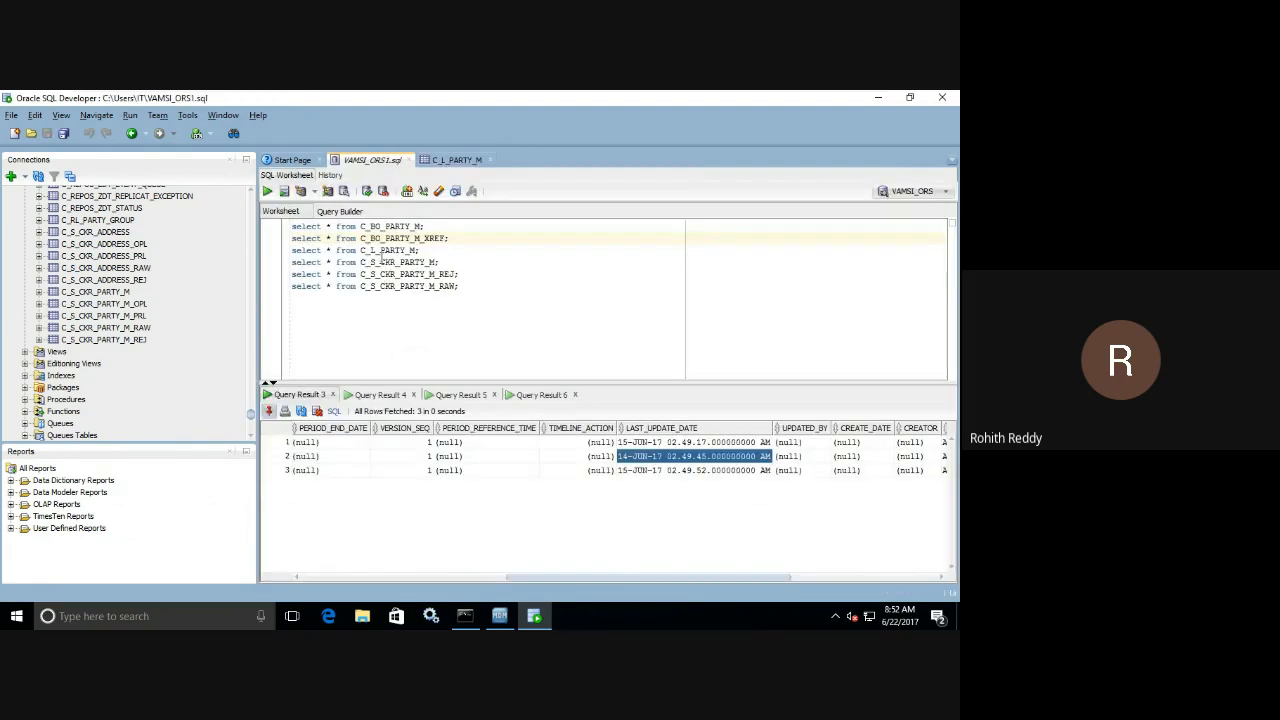
{"action": "left_click", "coordinate": [520, 398]}
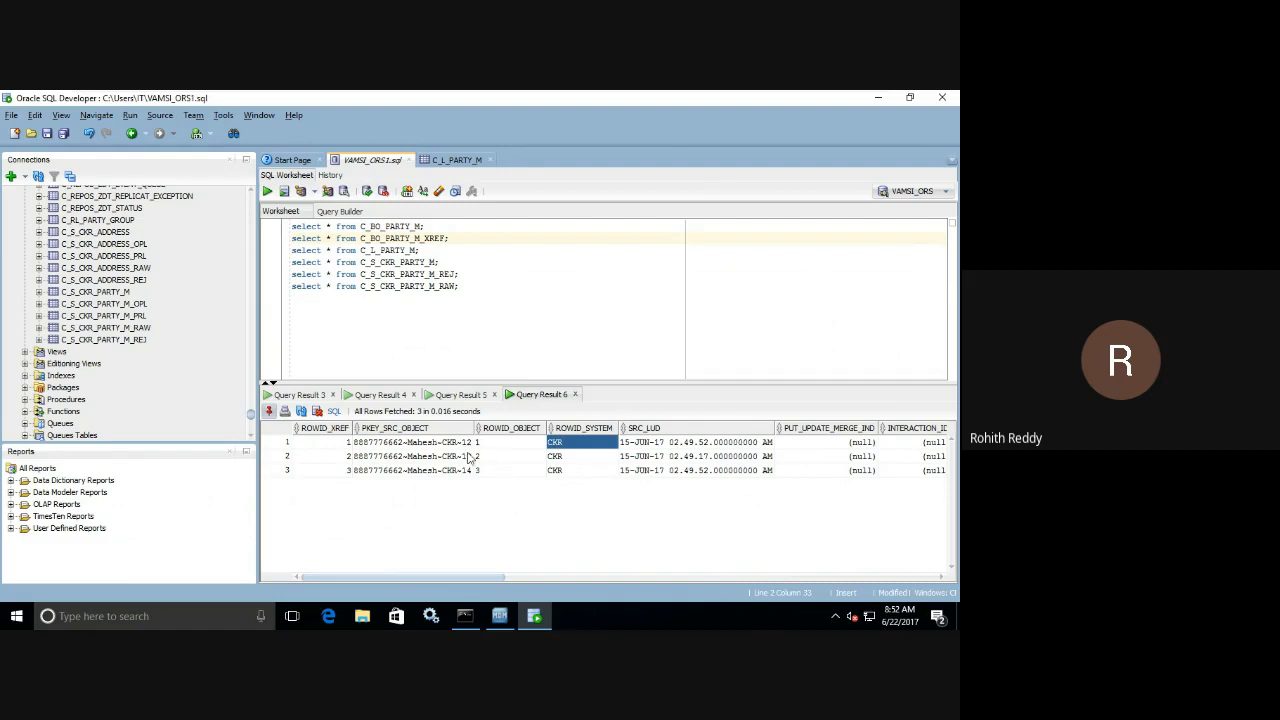
{"action": "left_click_drag", "start_coordinate": [453, 459], "coordinate": [654, 477]}
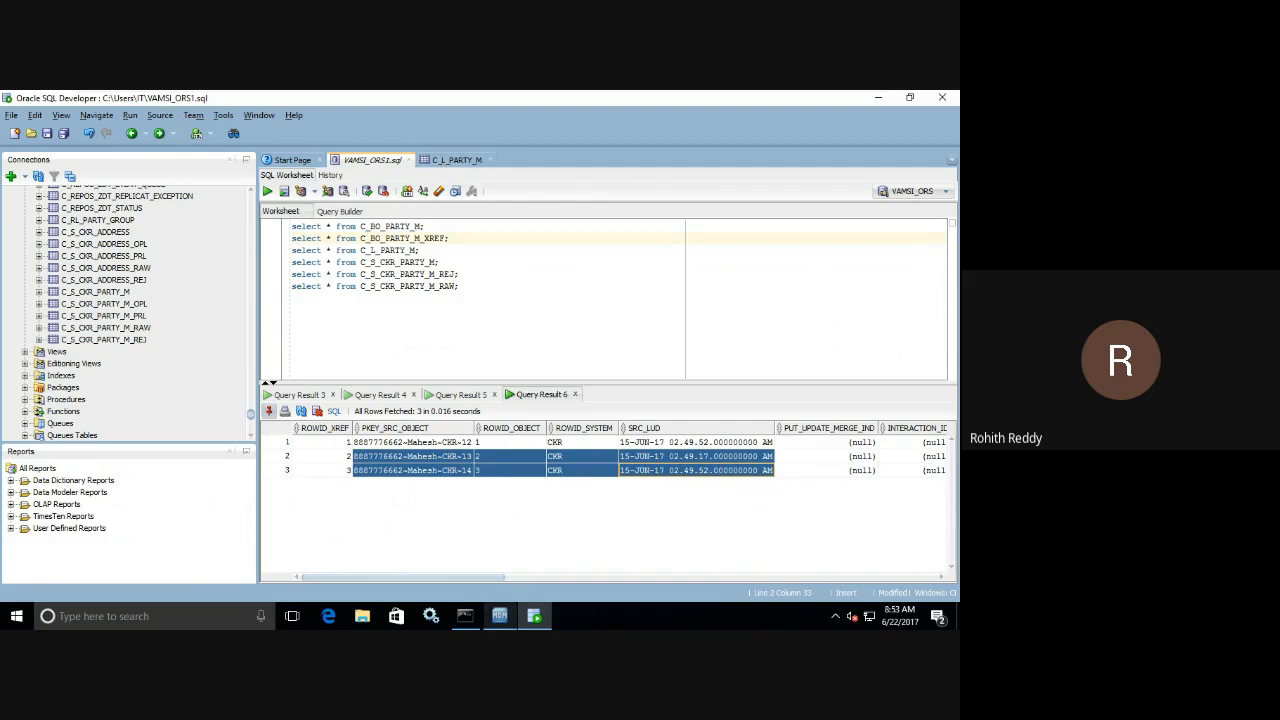
Compare the latest Party M load metrics in Informatica MDM Hub Console's Batch Viewer with the XREF records in Oracle SQL Developer.
{"action": "left_click", "coordinate": [500, 616]}
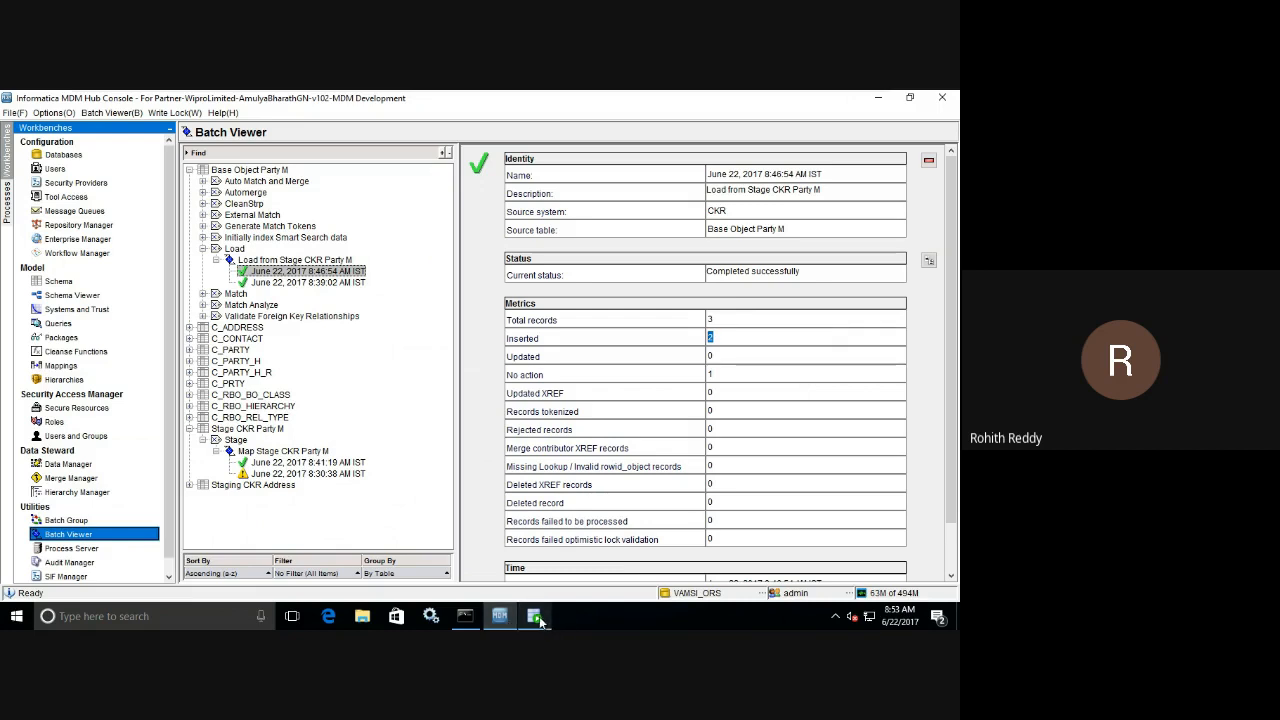
{"action": "mouse_move", "coordinate": [540, 620]}
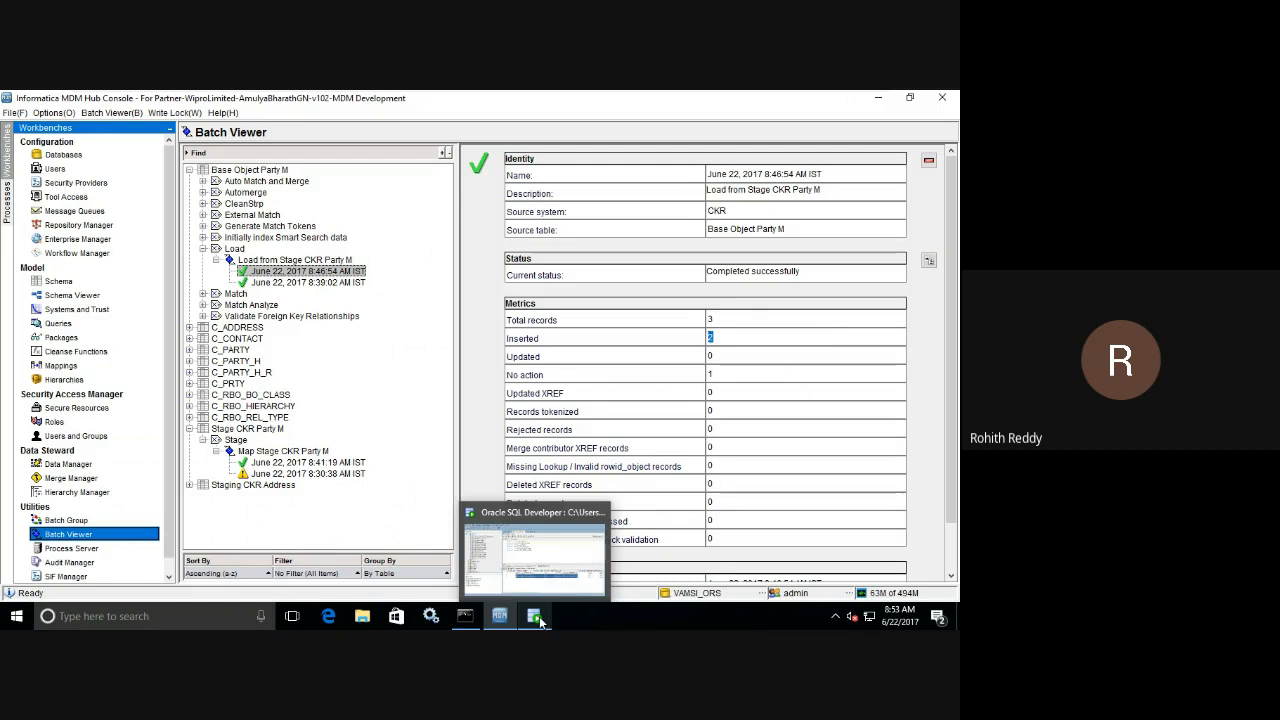
{"action": "left_click", "coordinate": [509, 619]}
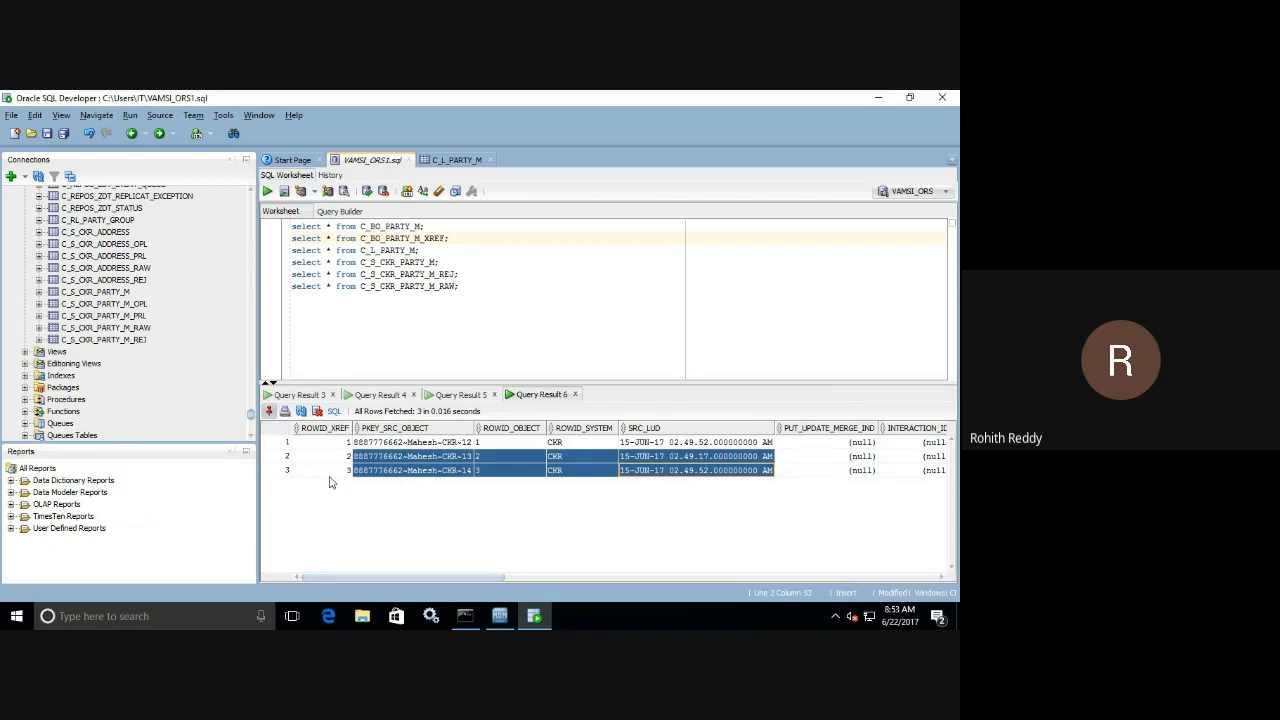
{"action": "left_click", "coordinate": [448, 445]}
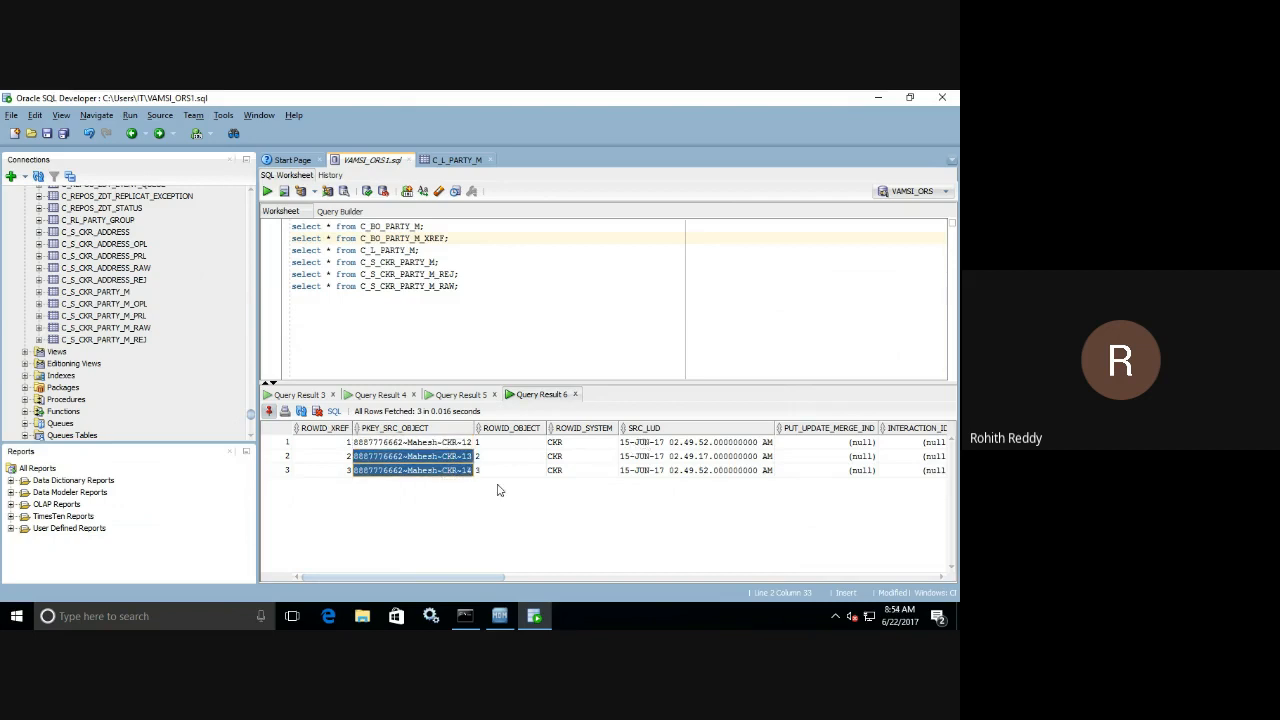
{"action": "left_click_drag", "start_coordinate": [436, 461], "coordinate": [500, 487]}
{"action": "left_click_drag", "start_coordinate": [670, 484], "coordinate": [680, 477]}
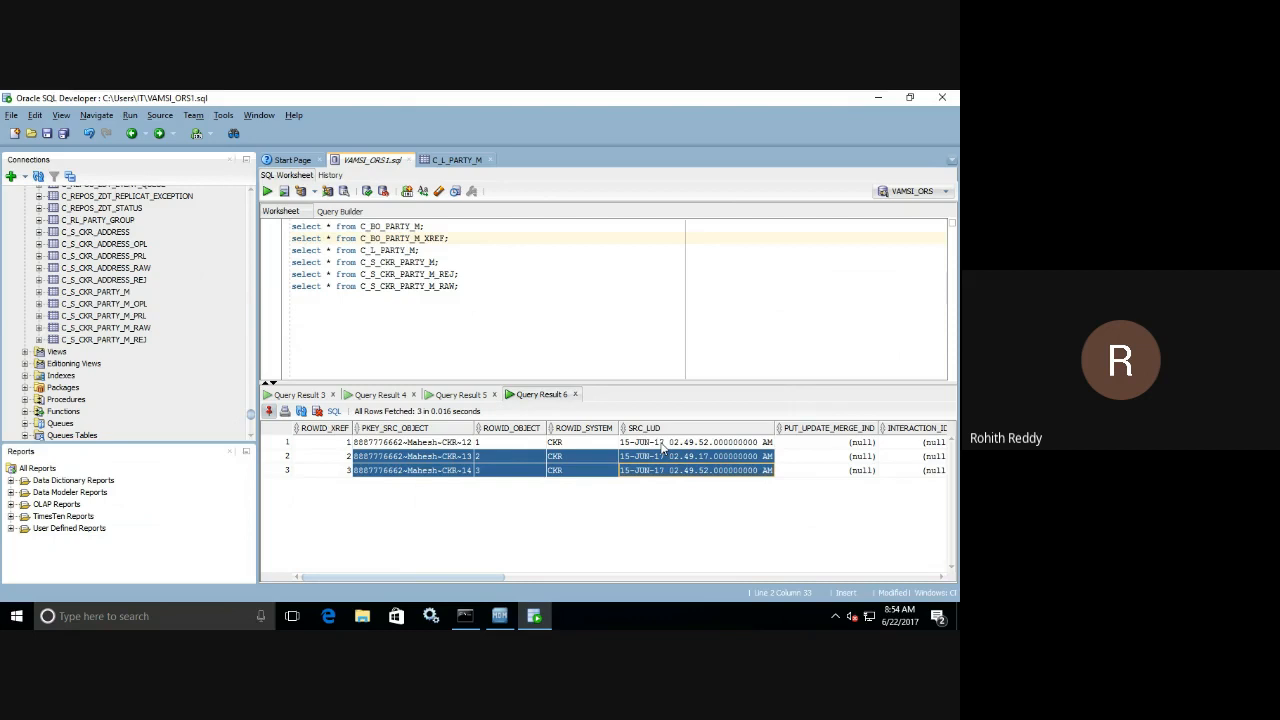
{"action": "left_click", "coordinate": [499, 616]}
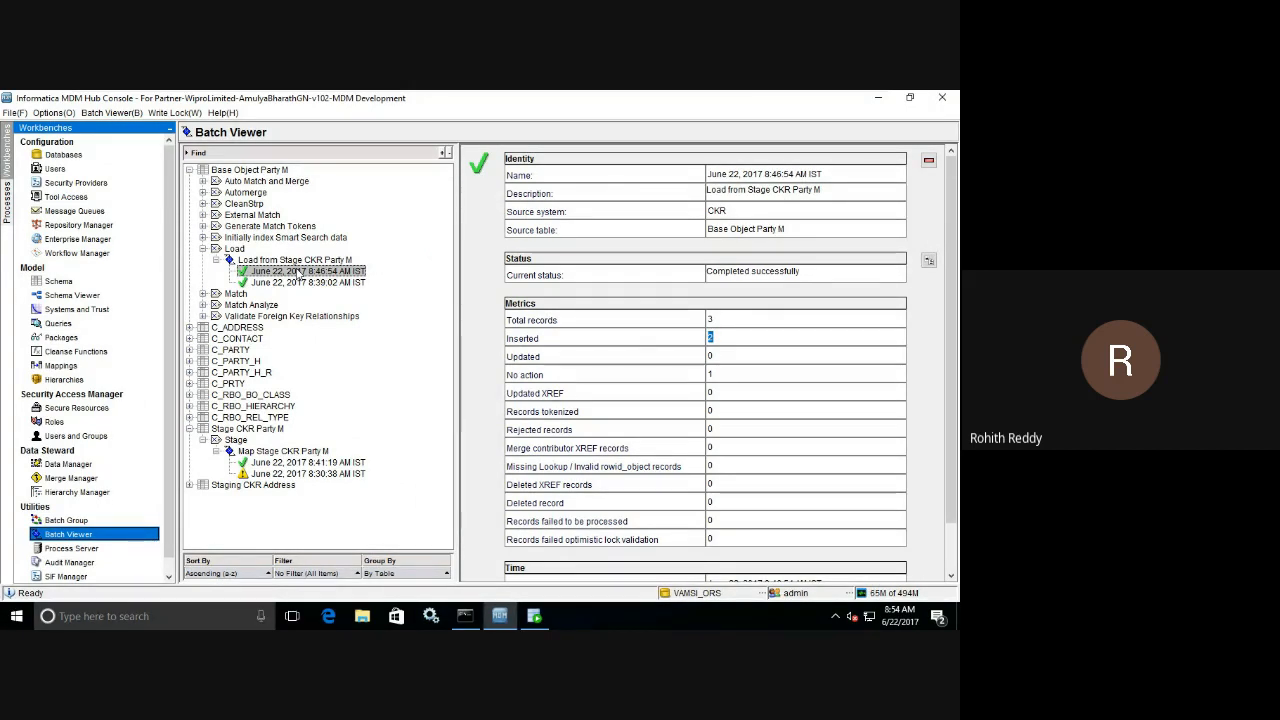
{"action": "left_click", "coordinate": [542, 619]}
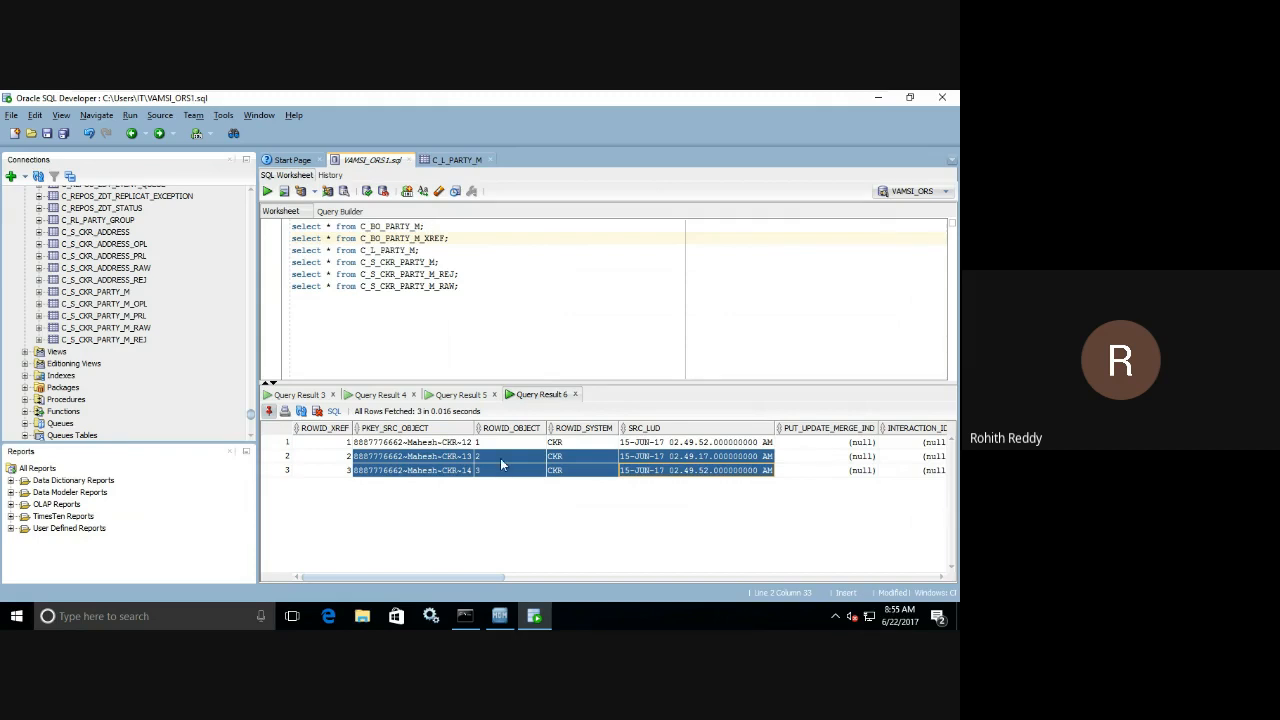
Query C_BO_PARTY_M, examine CREATE_DATE and CONSOLIDATION_IND for its records, and return to the XREF result.
{"action": "left_click", "coordinate": [399, 227]}
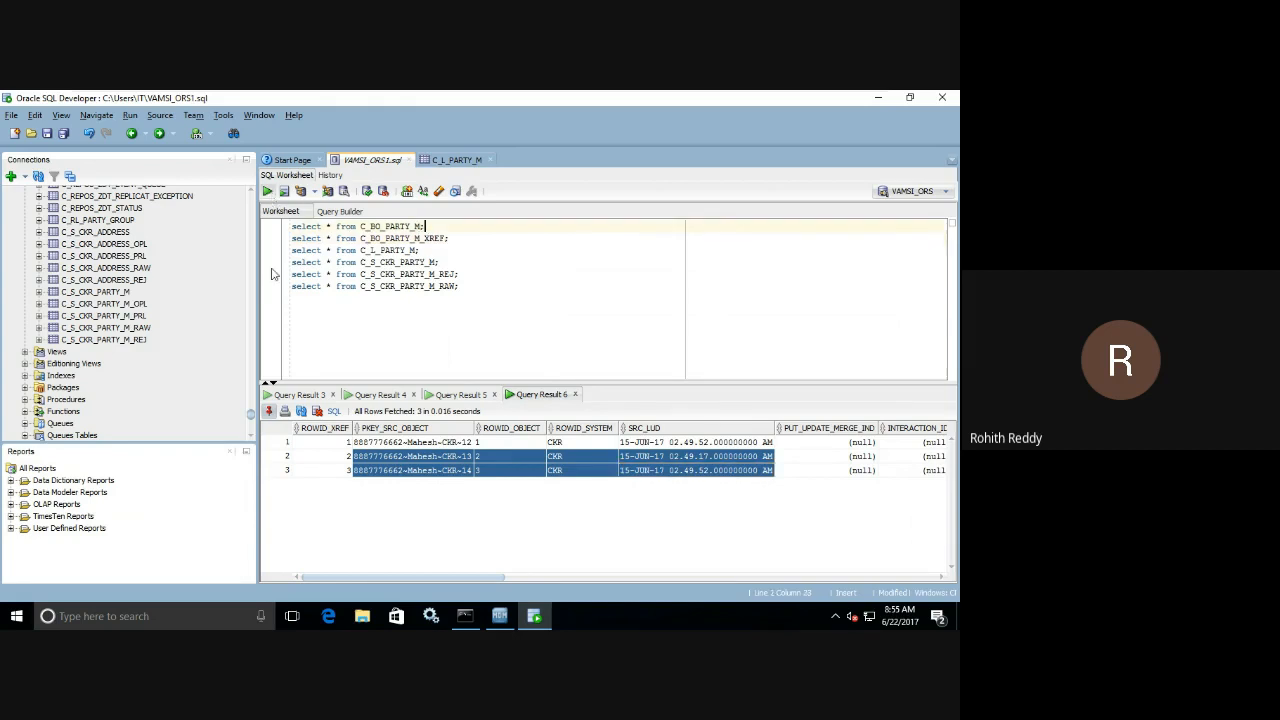
{"action": "left_click", "coordinate": [266, 192]}
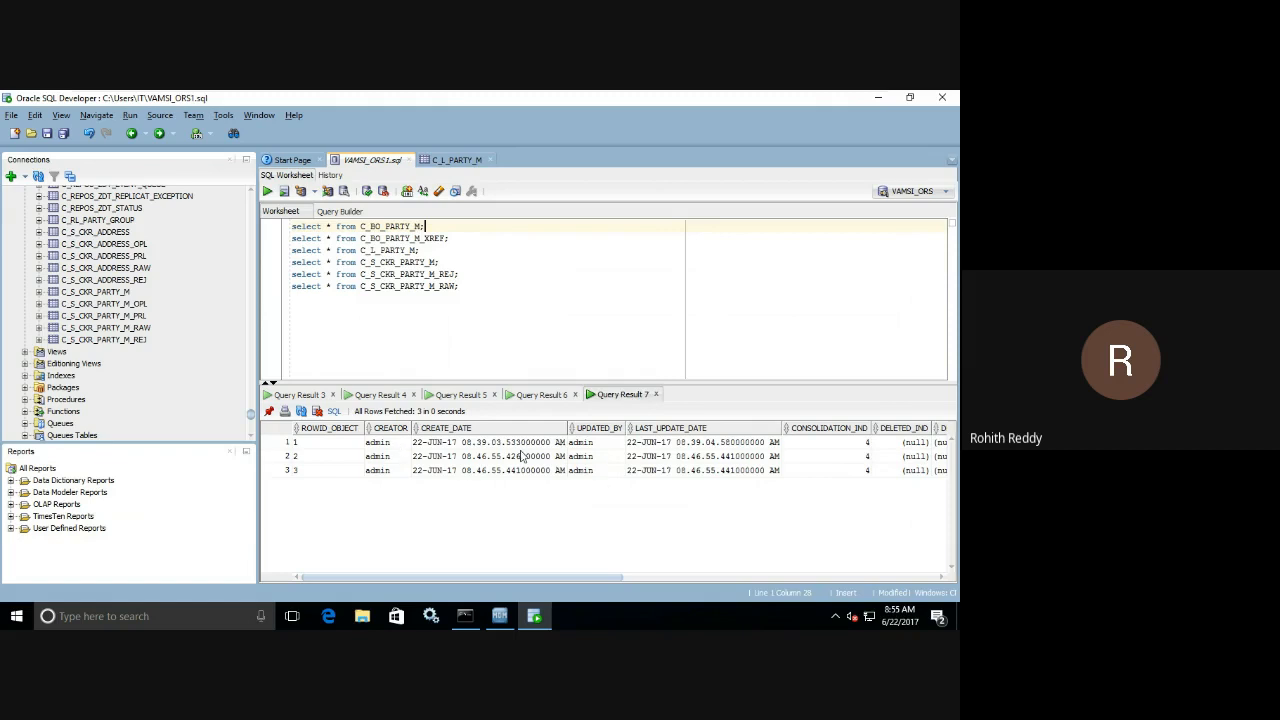
{"action": "left_click_drag", "start_coordinate": [508, 446], "coordinate": [508, 474]}
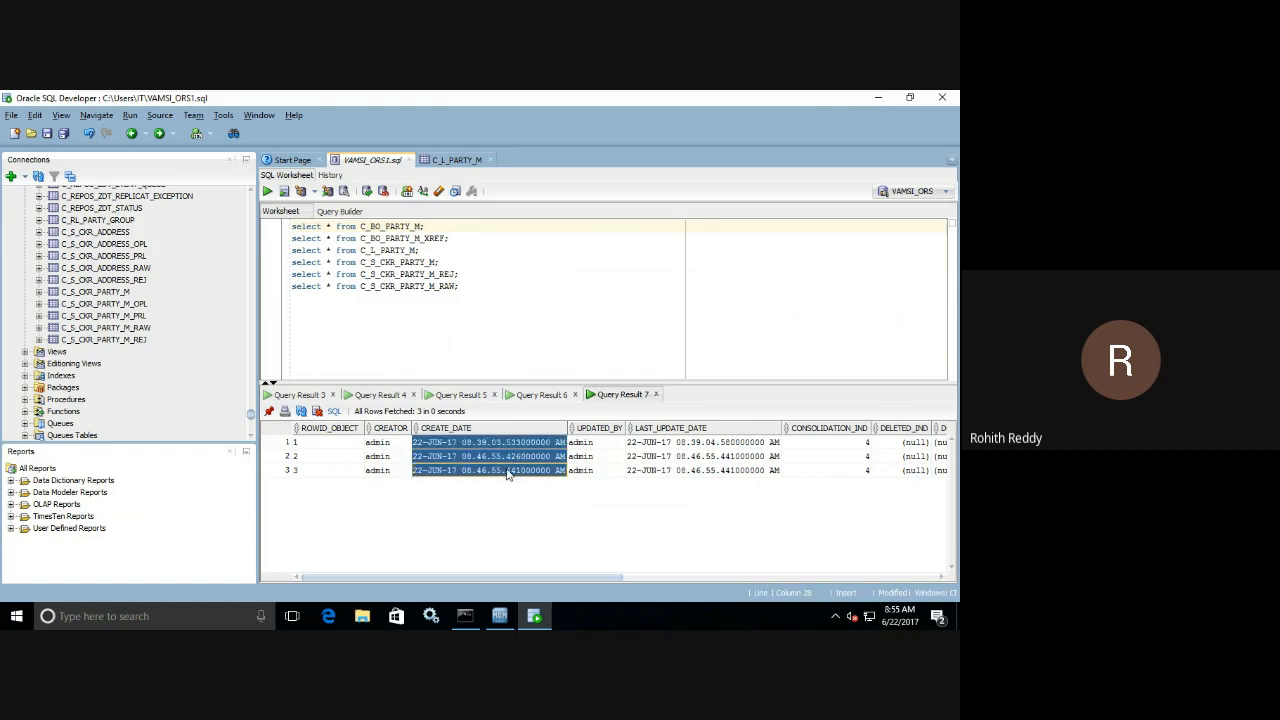
{"action": "left_click", "coordinate": [858, 447]}
{"action": "left_click", "coordinate": [862, 470]}
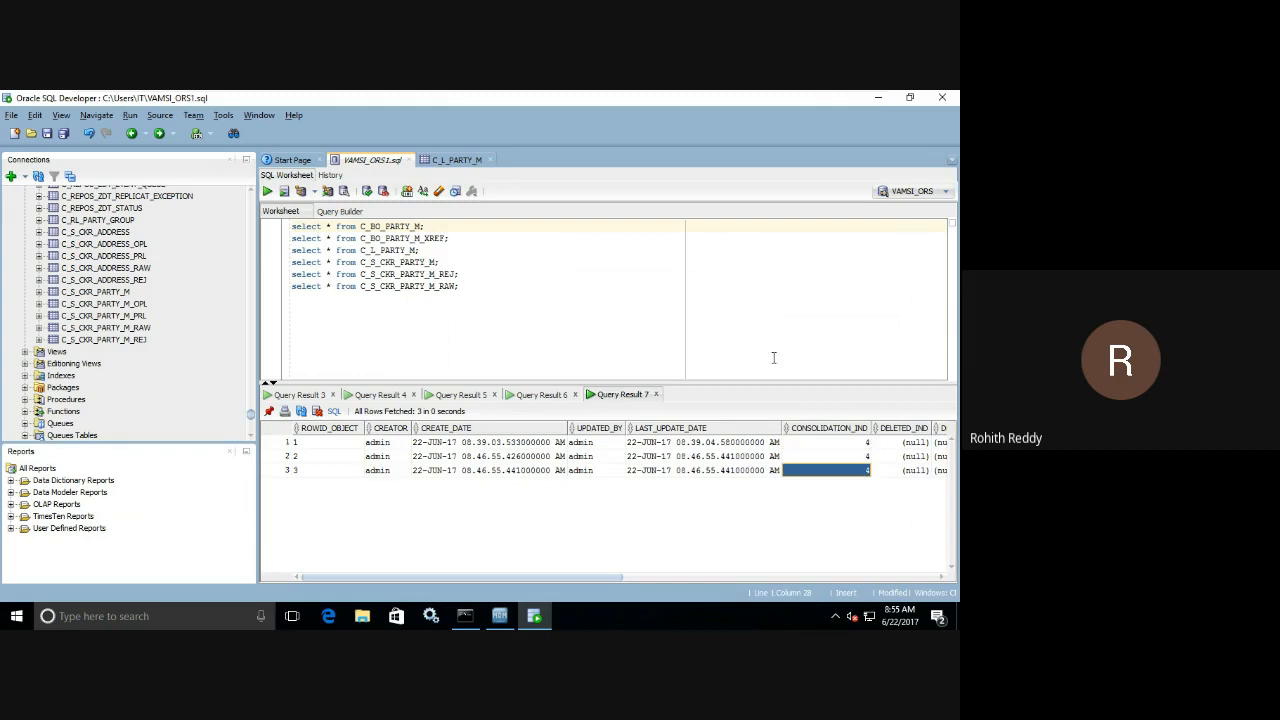
{"action": "left_click", "coordinate": [540, 395]}
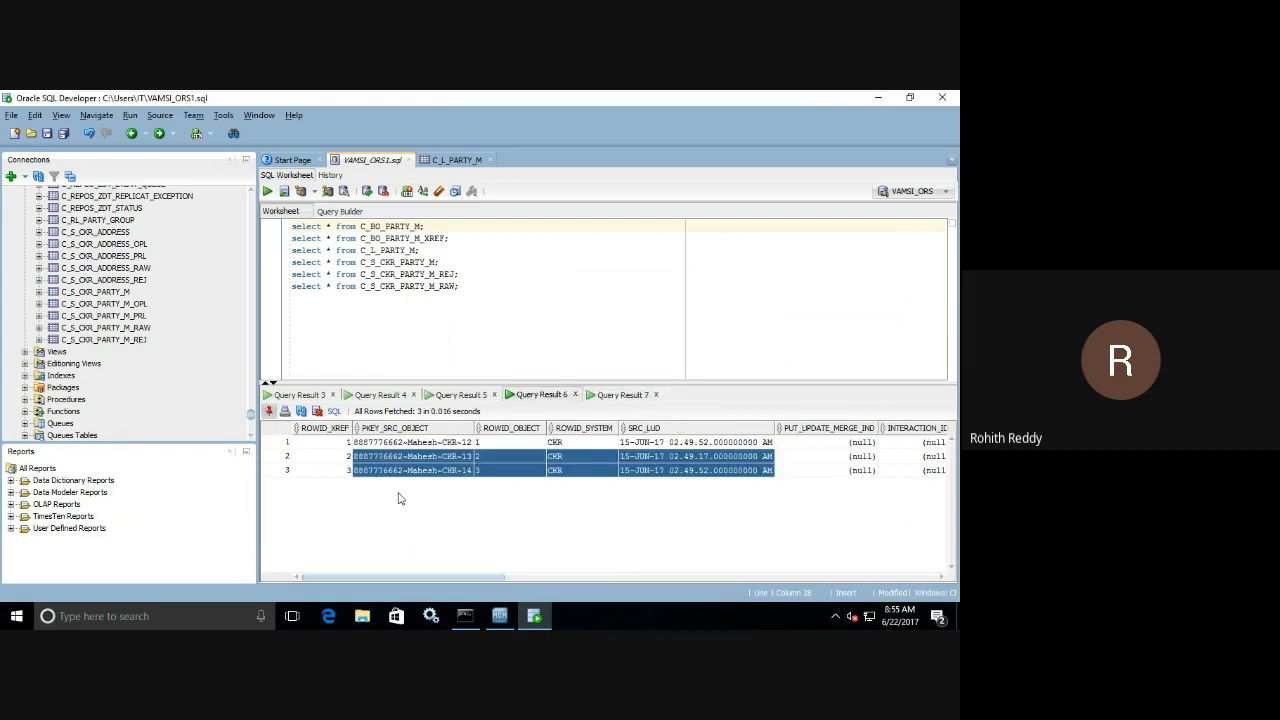
Compare UPDATED_BY for the first C_BO_PARTY_M record with the PKEY_SRC_OBJECT of the first XREF record.
{"action": "left_click", "coordinate": [607, 397]}
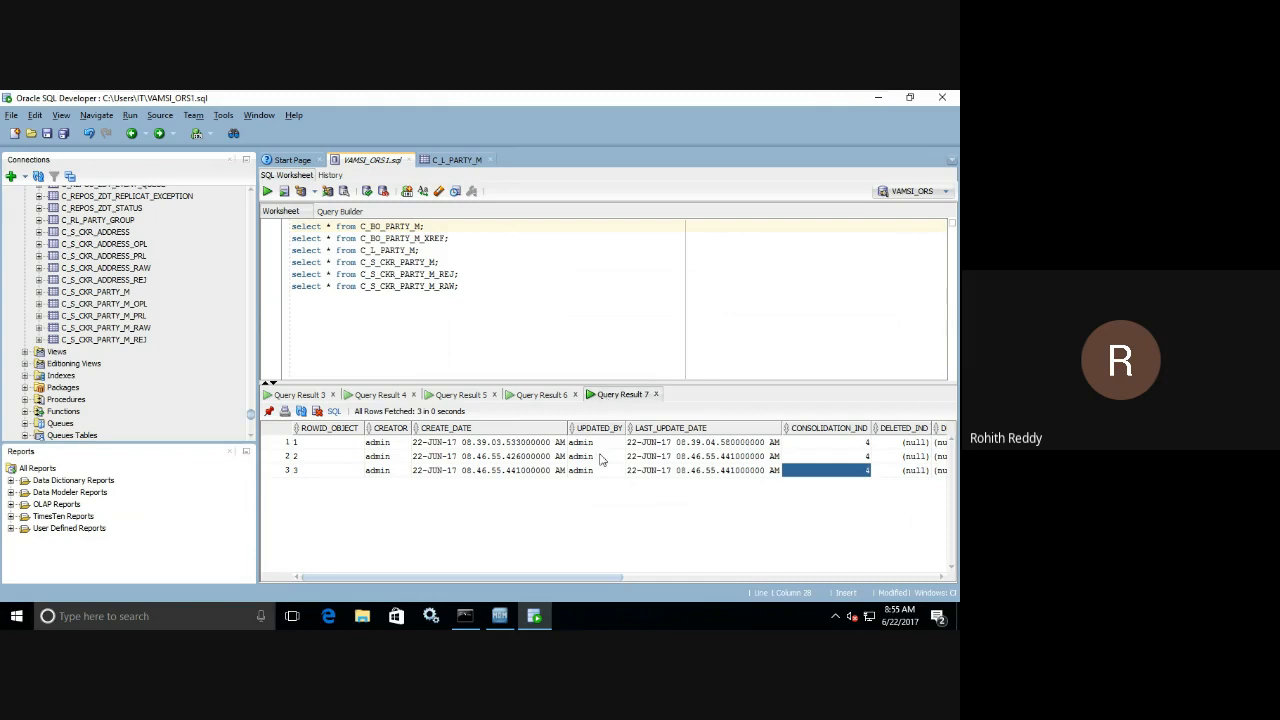
{"action": "left_click", "coordinate": [598, 442]}
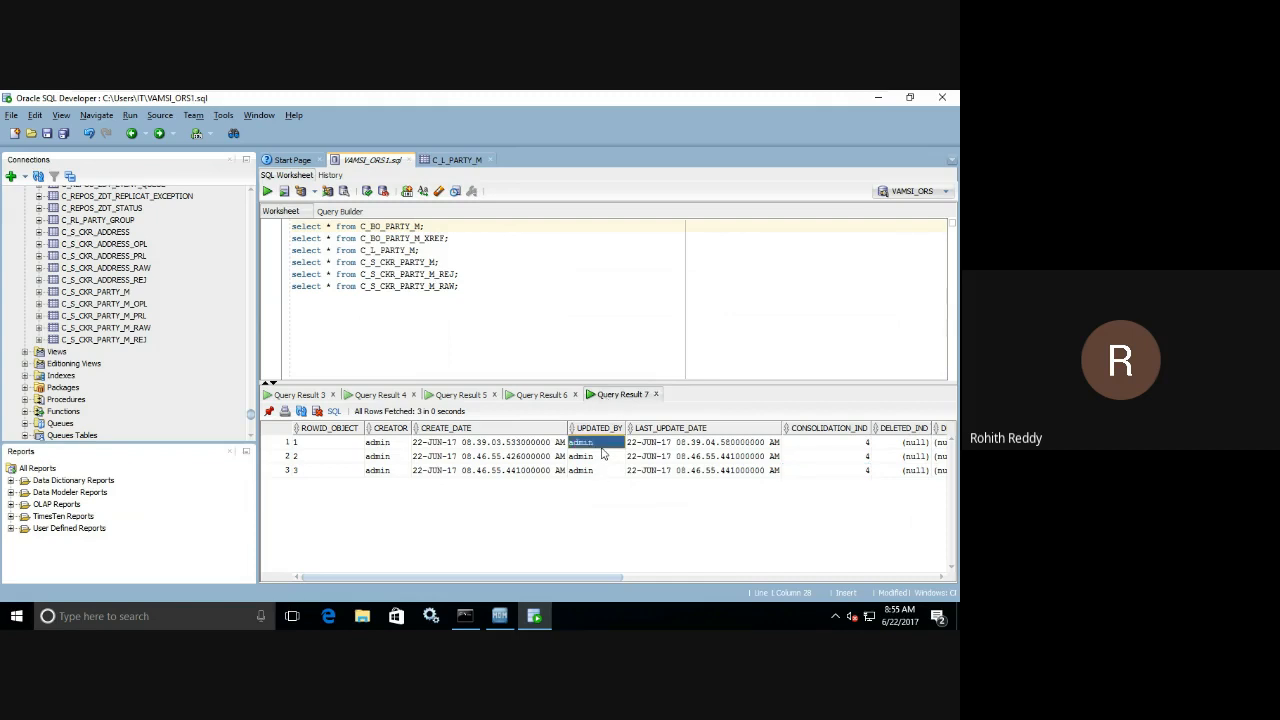
{"action": "left_click", "coordinate": [545, 395]}
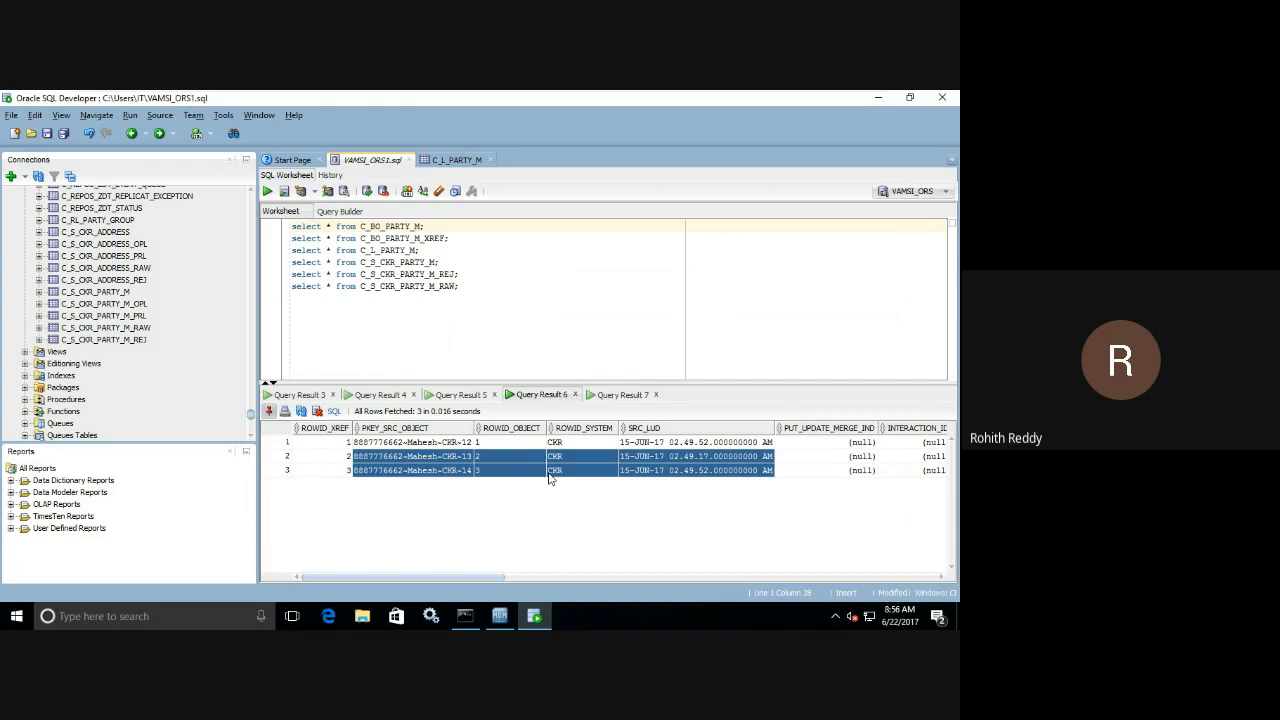
{"action": "left_click", "coordinate": [471, 446]}
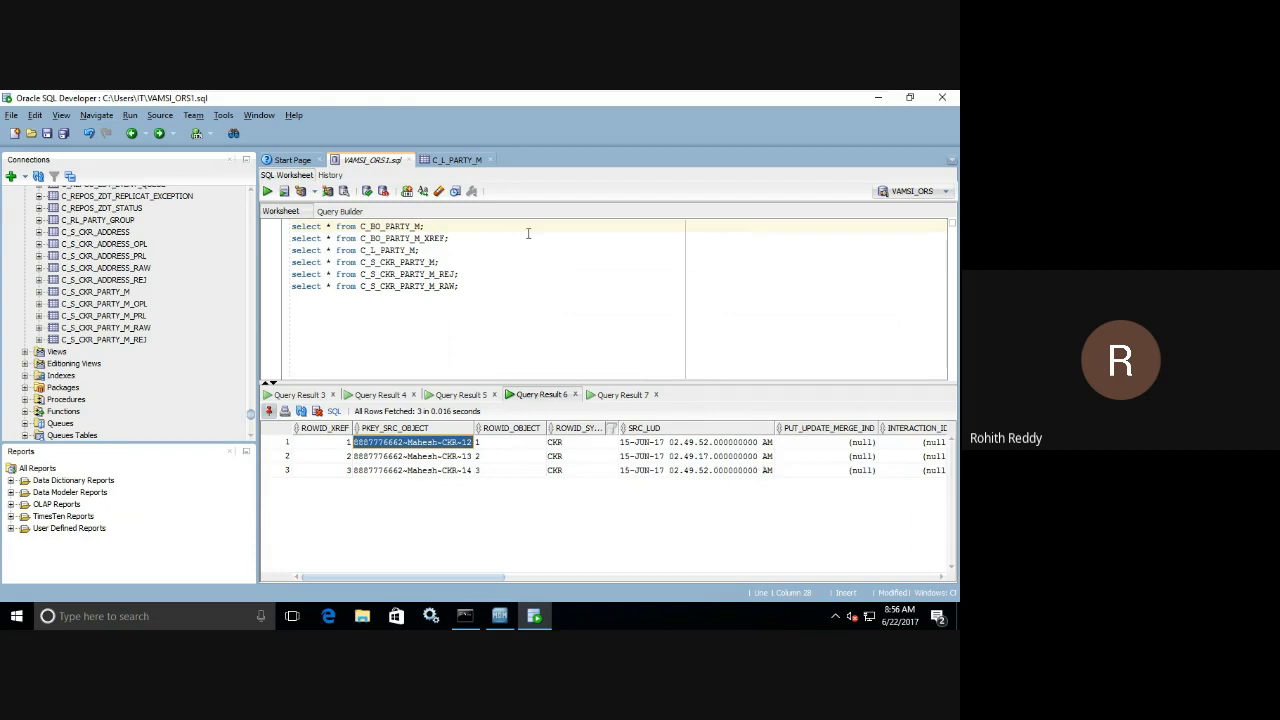
Set LAST_UPDATE_DATE of the CKR-12 record in the C_L_PARTY_M landing data to 17 June 2017.
{"action": "left_click", "coordinate": [457, 160]}
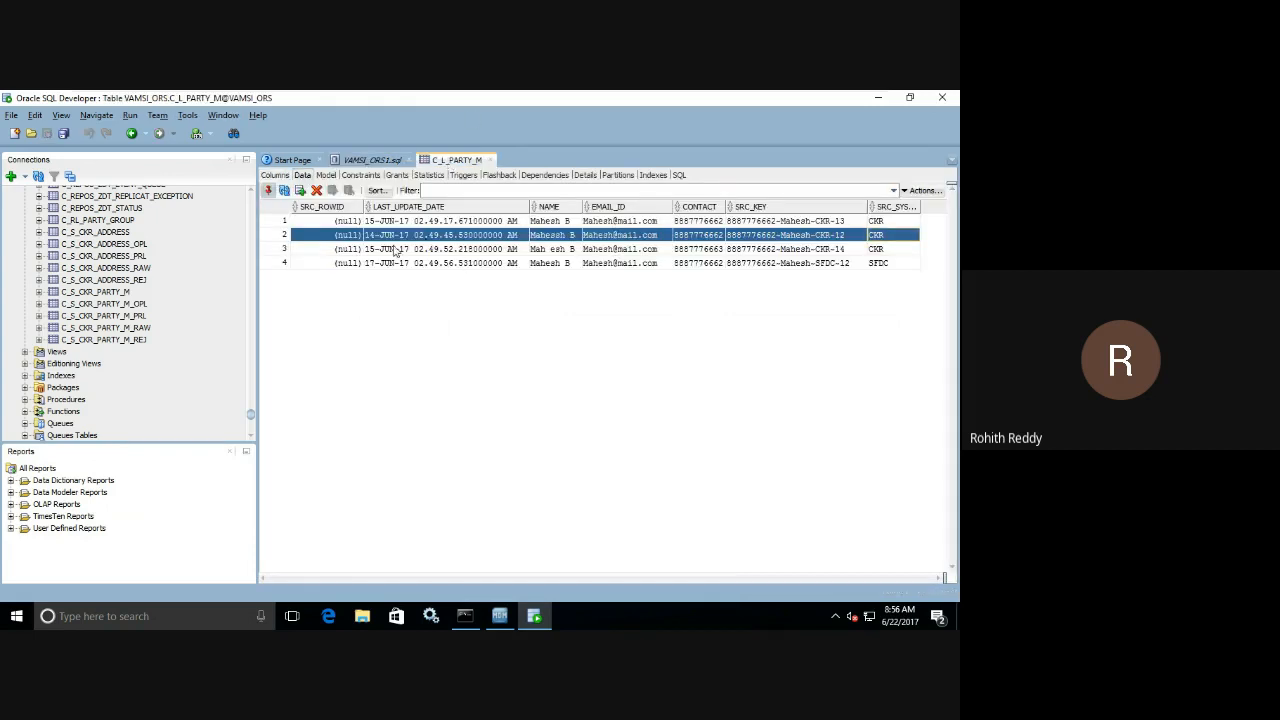
{"action": "left_click", "coordinate": [516, 234]}
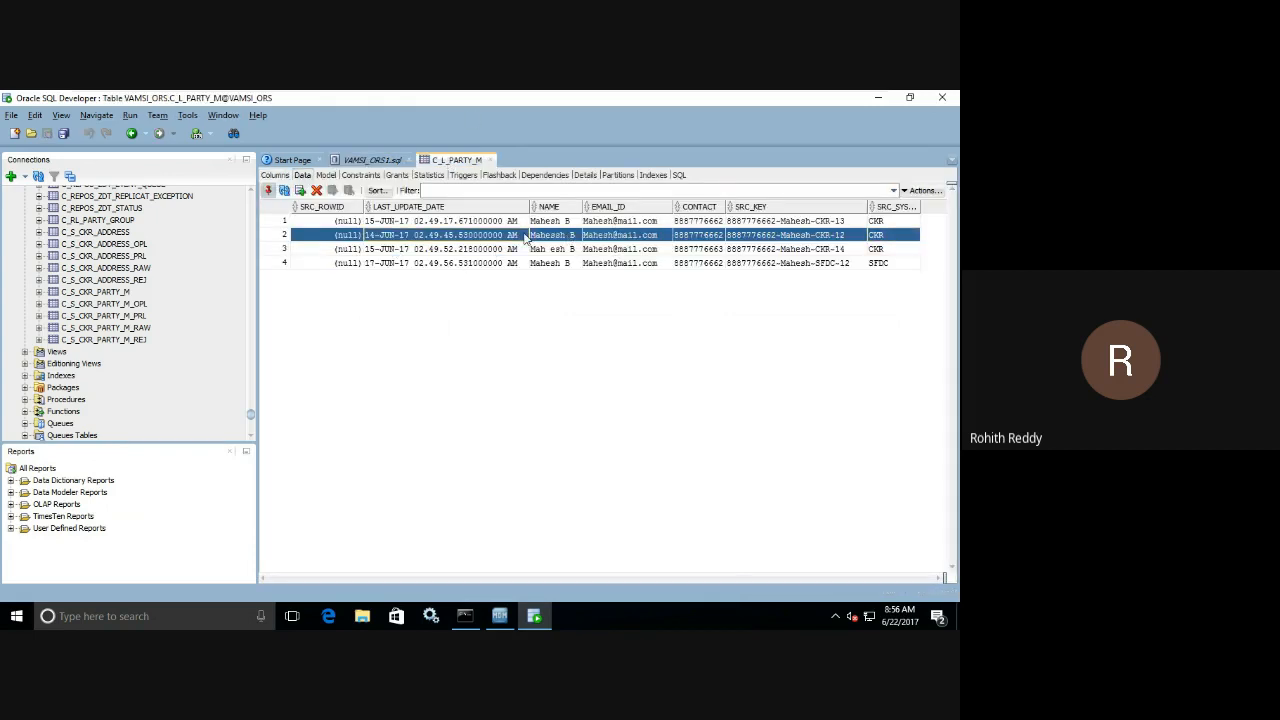
{"action": "left_click", "coordinate": [521, 234]}
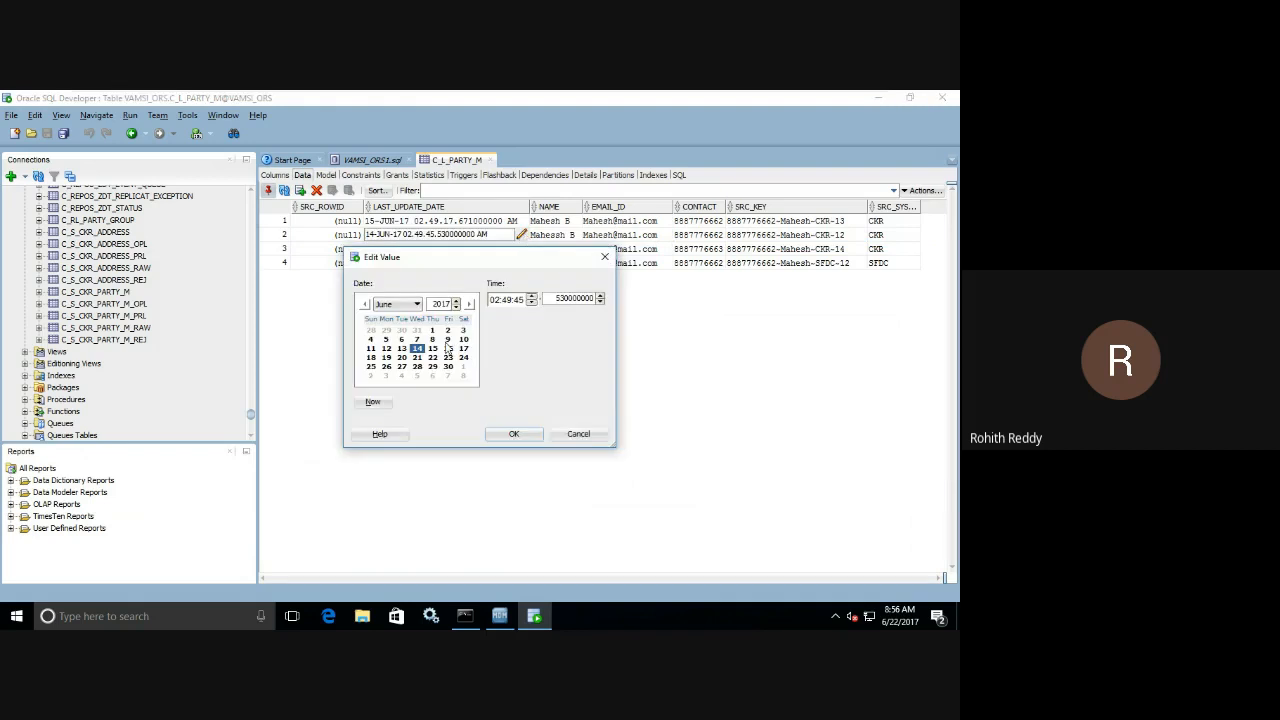
{"action": "left_click", "coordinate": [463, 348]}
{"action": "left_click", "coordinate": [516, 434]}
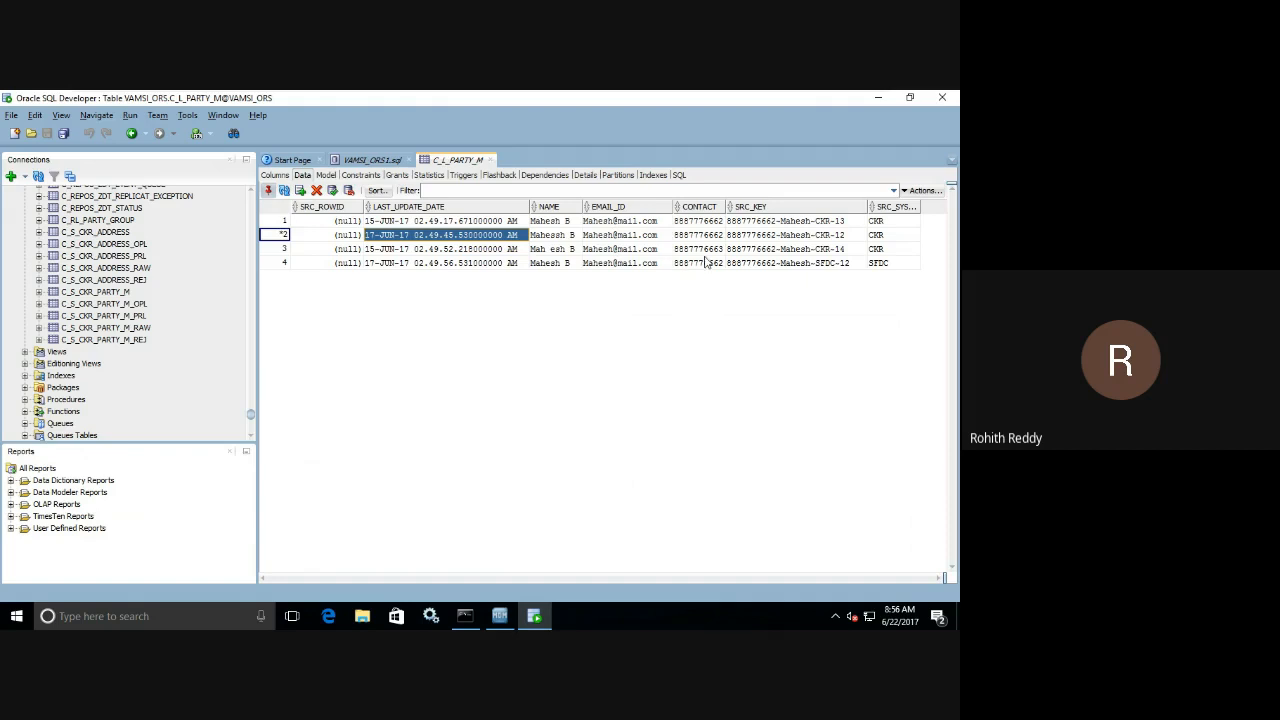
Respell the NAME value of the CKR-12 landing record with a doubled "e" and commit the changes.
{"action": "double_click", "coordinate": [560, 235]}
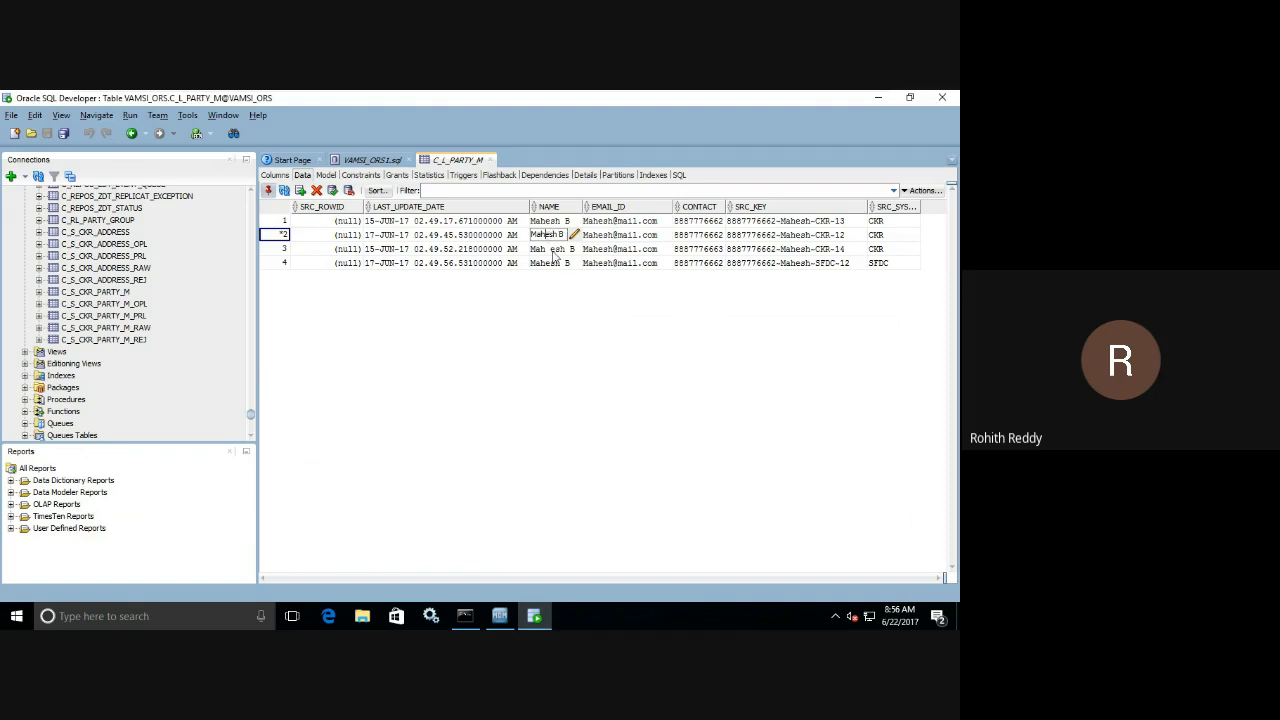
{"action": "type", "text": "e"}
{"action": "left_click", "coordinate": [333, 191]}
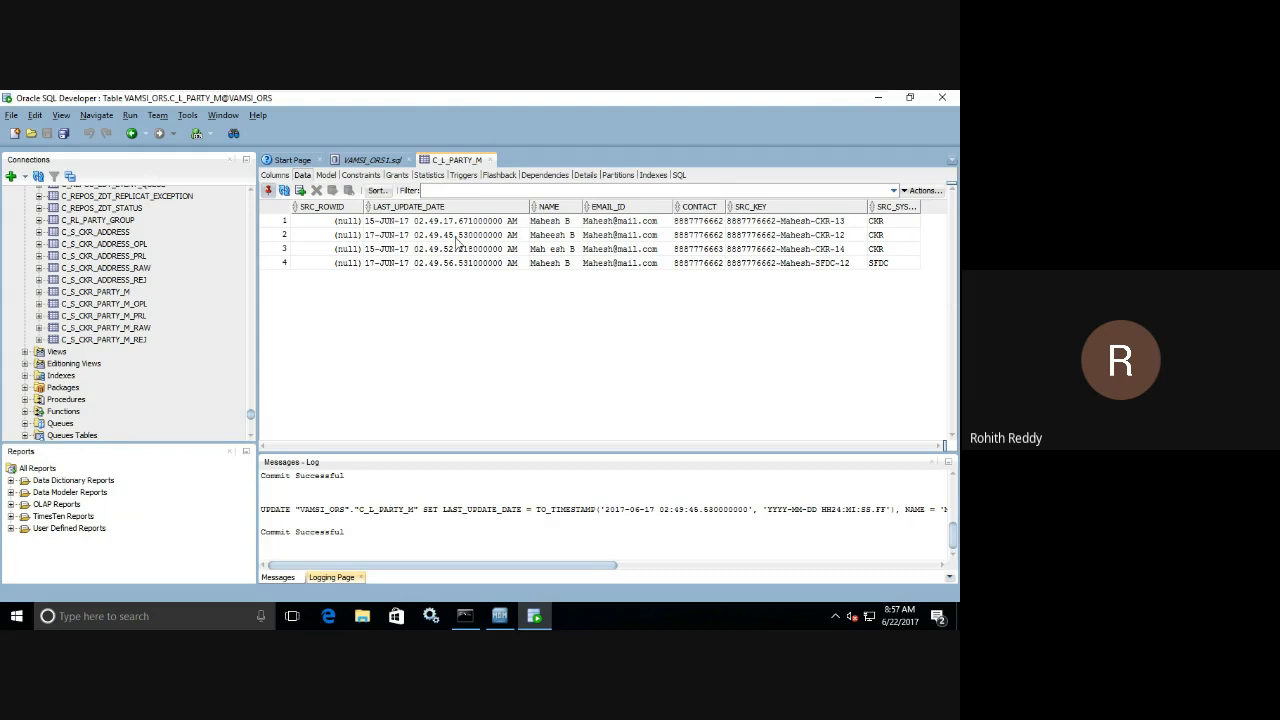
Switch to Informatica MDM Hub Console and execute the Load from Stage CKR Party M batch with Force Update enabled.
{"action": "left_click", "coordinate": [500, 616]}
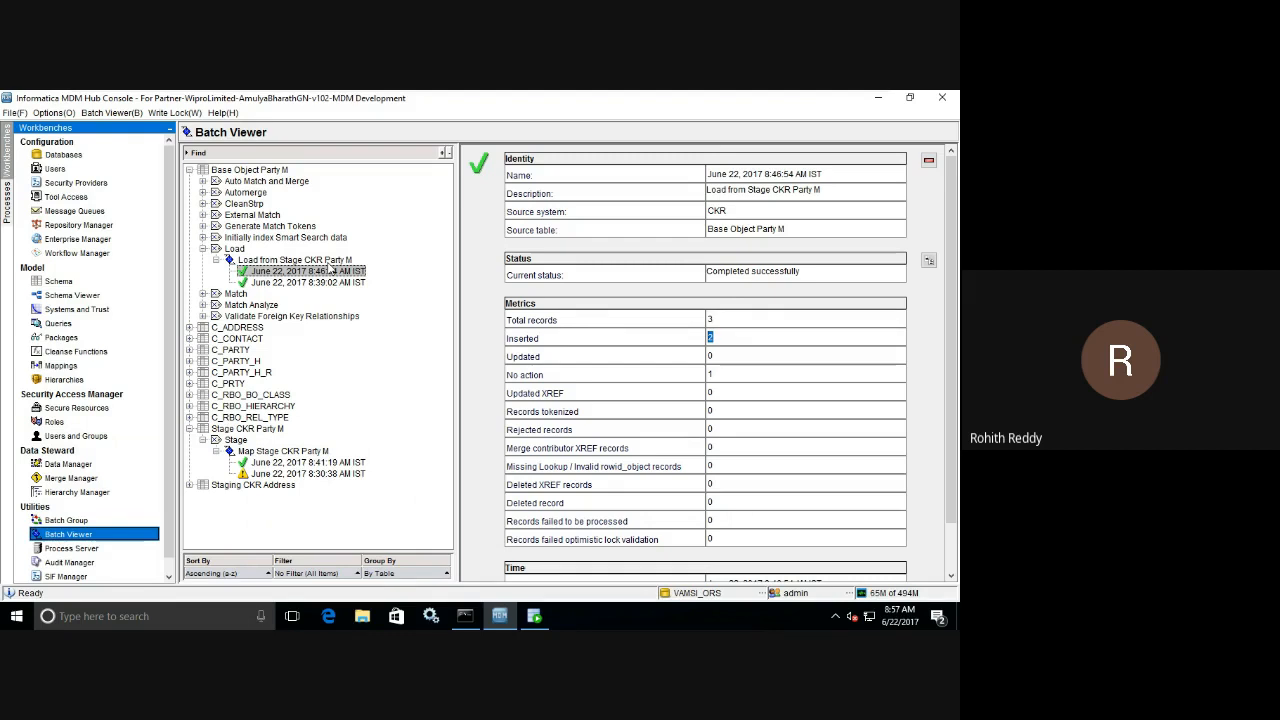
{"action": "left_click", "coordinate": [330, 261]}
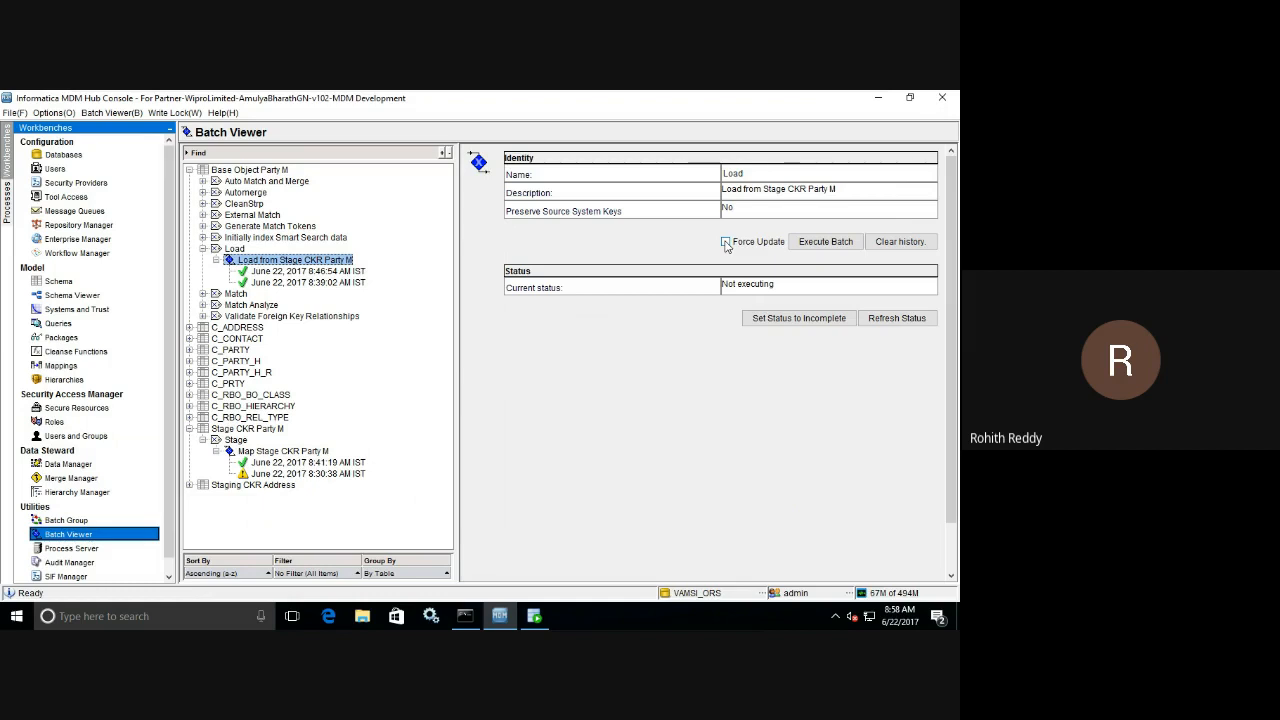
{"action": "left_click", "coordinate": [726, 243]}
{"action": "left_click", "coordinate": [818, 245]}
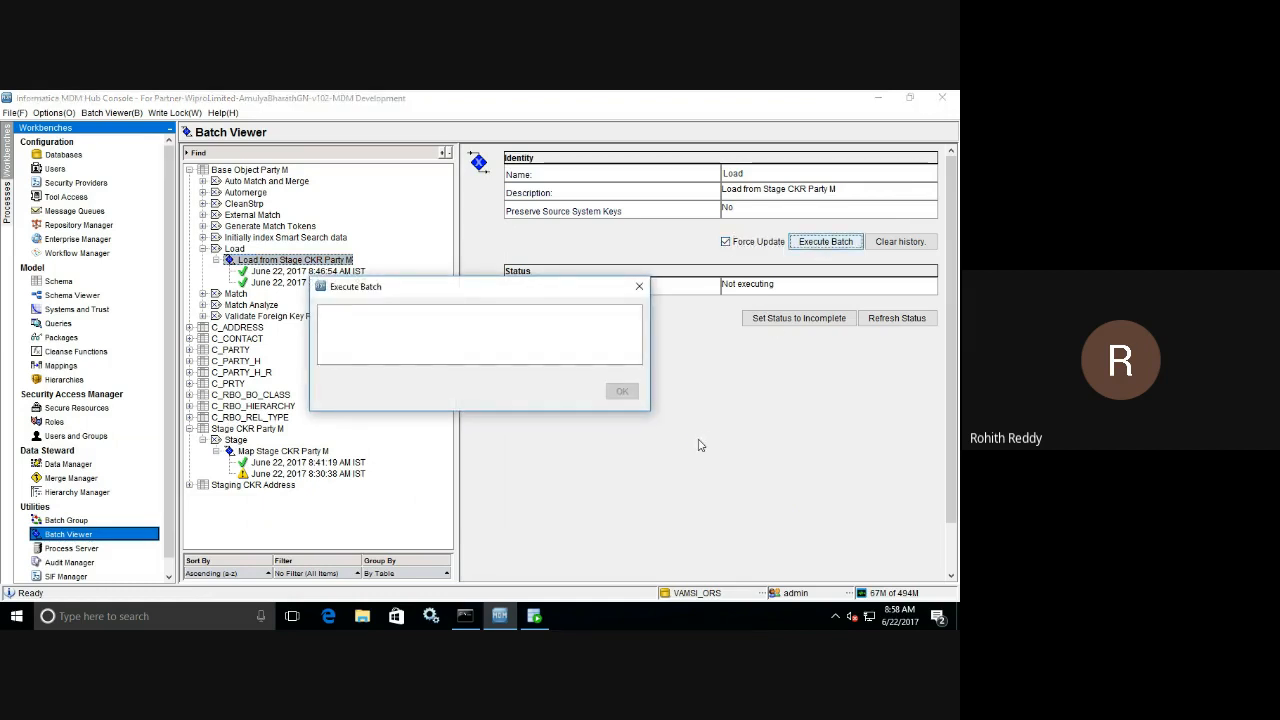
Examine the Total records, Updated and No action metrics of the newest Party M load run.
{"action": "left_click", "coordinate": [354, 272]}
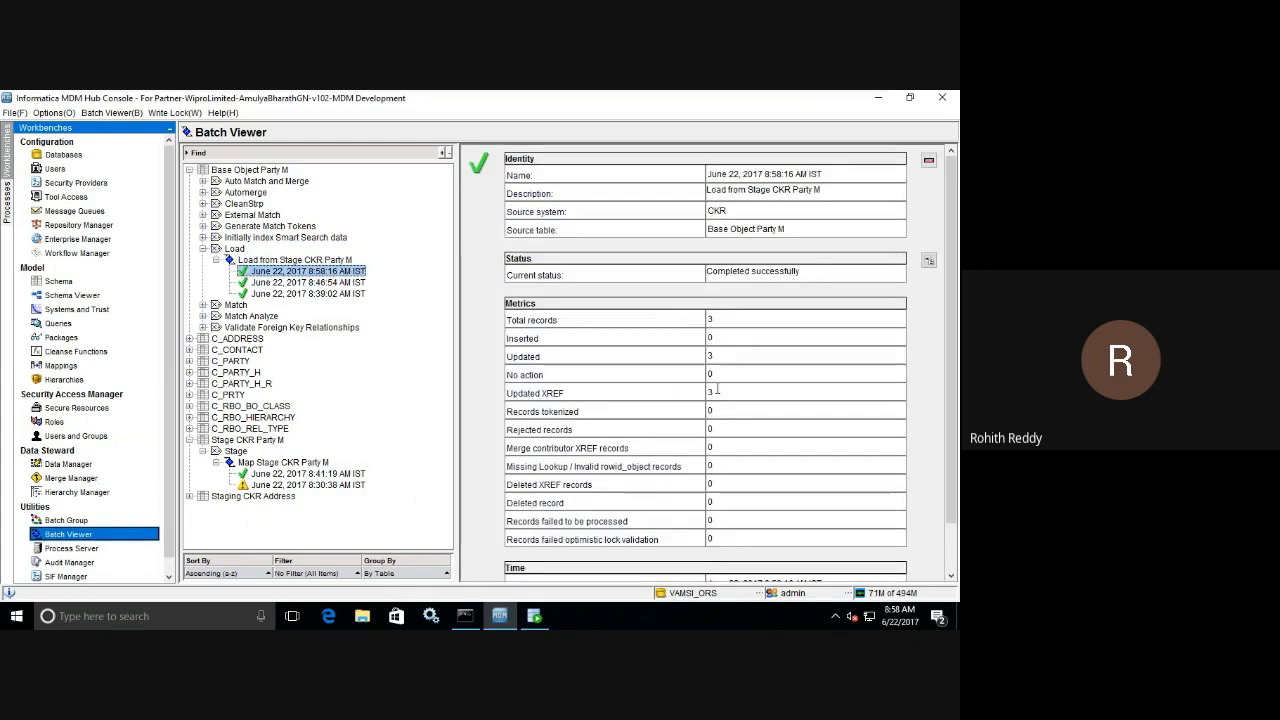
{"action": "double_click", "coordinate": [712, 356]}
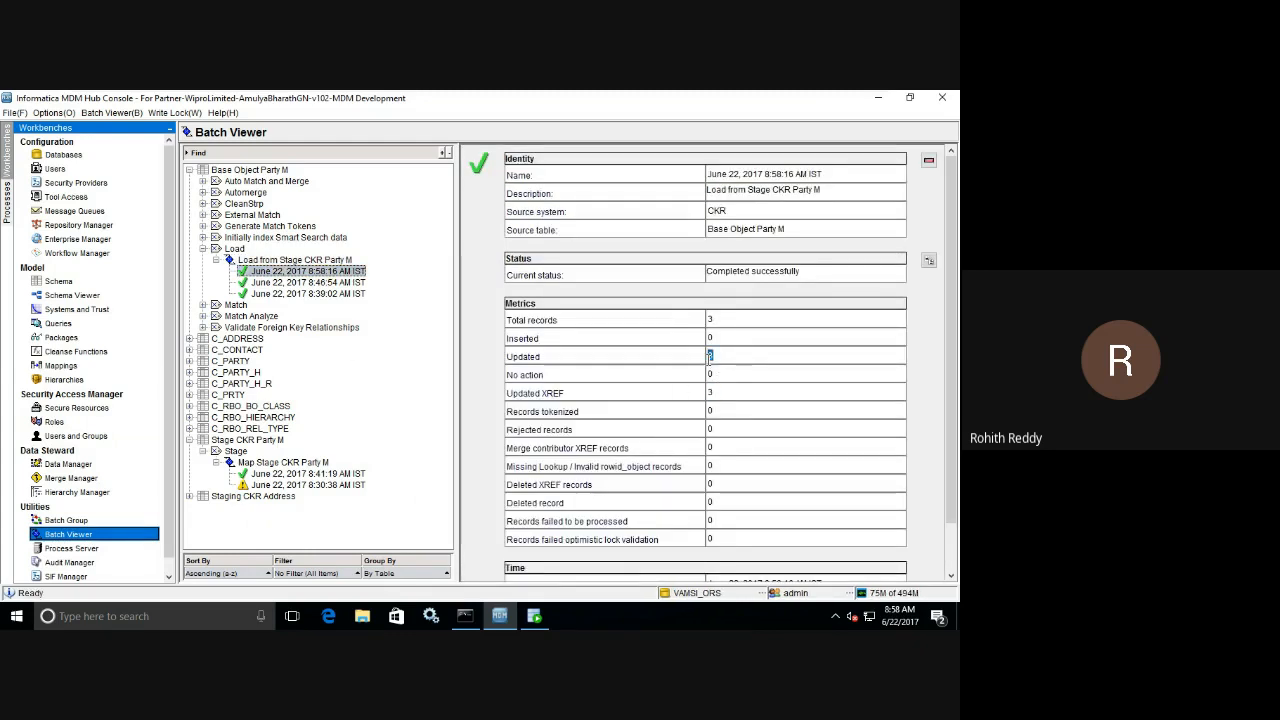
{"action": "double_click", "coordinate": [709, 320]}
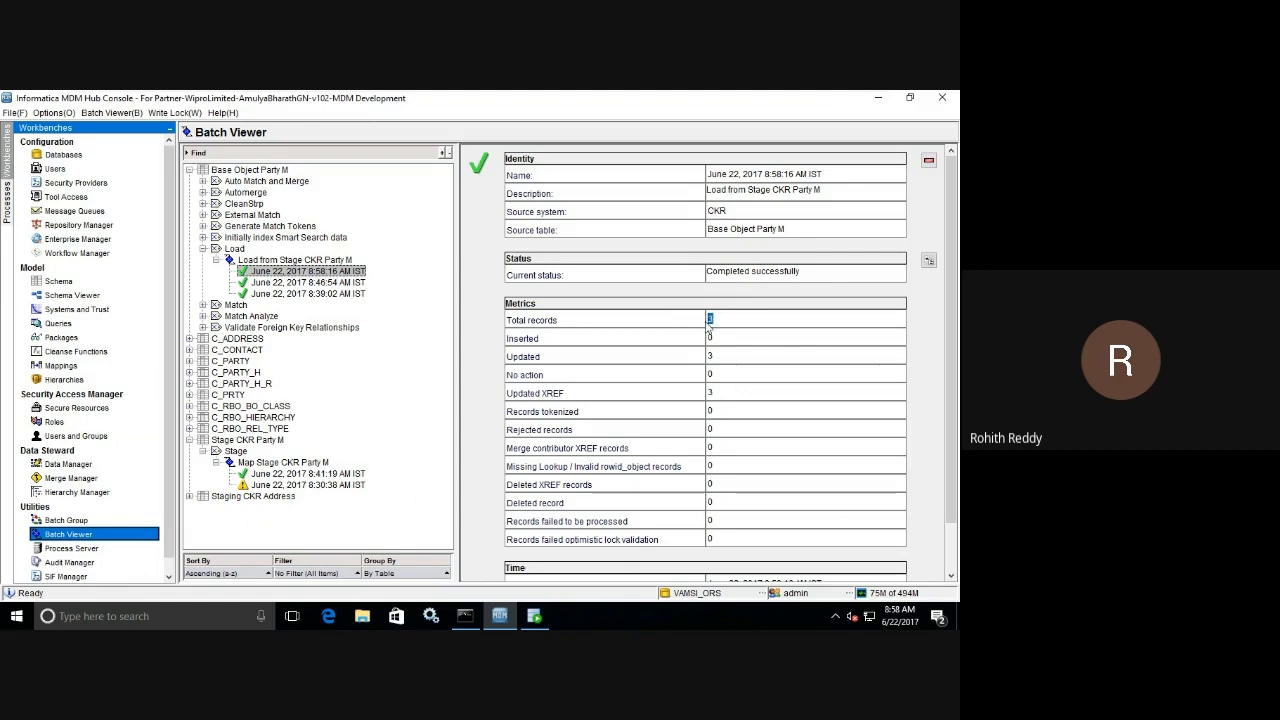
{"action": "double_click", "coordinate": [710, 356]}
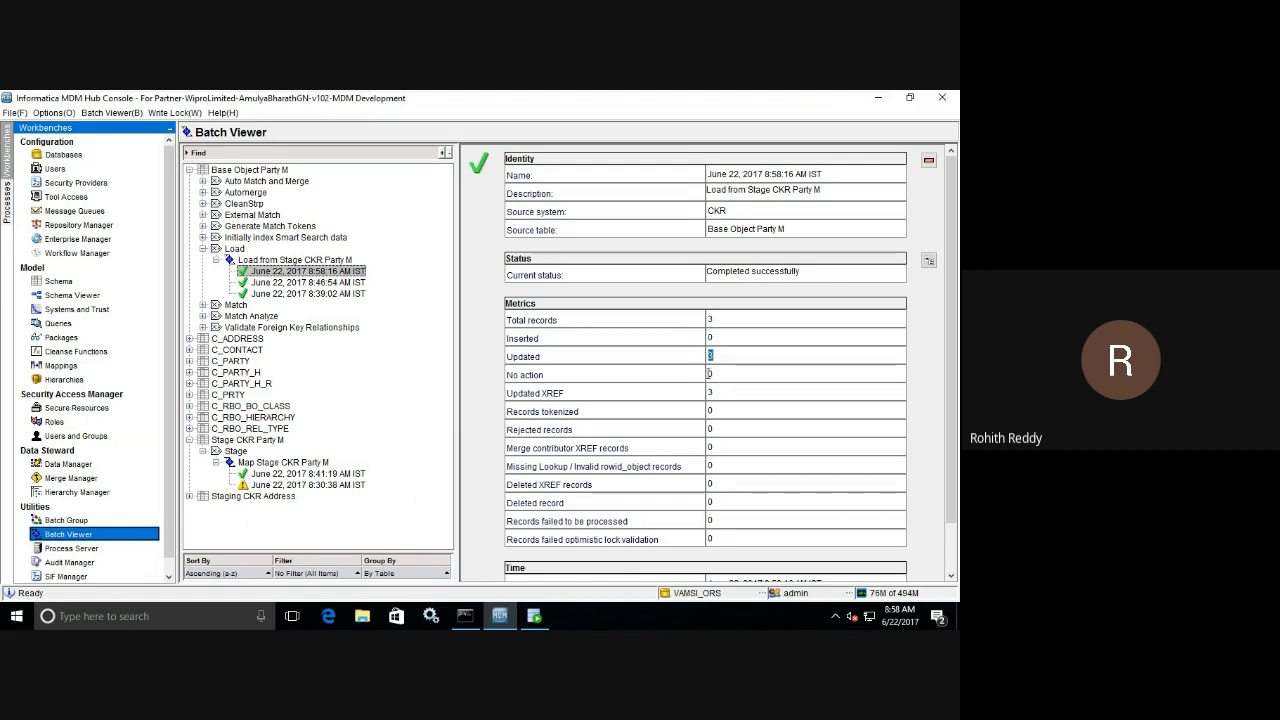
{"action": "double_click", "coordinate": [710, 374]}
Switch to Oracle SQL Developer, examine SRC_LUD in the XREF result, and rerun the C_BO_PARTY_M query to check LAST_UPDATE_DATE for all records.
{"action": "left_click", "coordinate": [536, 619]}
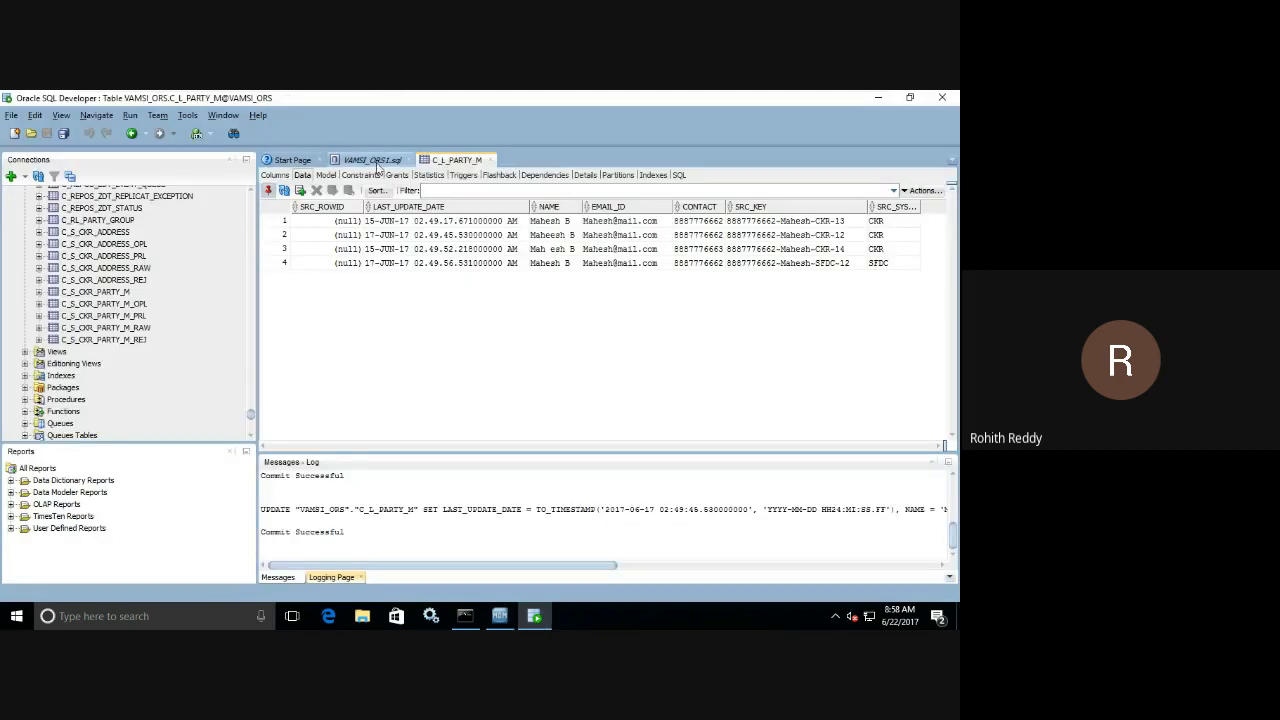
{"action": "left_click", "coordinate": [372, 160]}
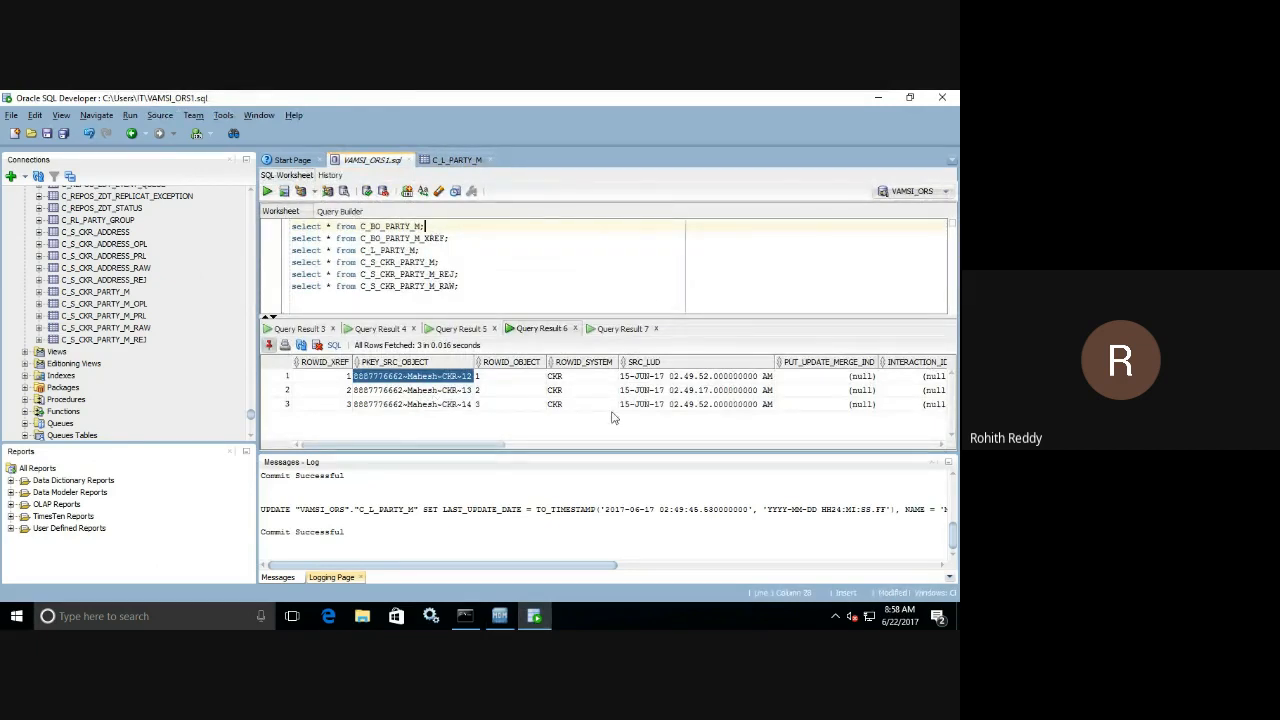
{"action": "left_click", "coordinate": [685, 380]}
{"action": "left_click_drag", "start_coordinate": [685, 388], "coordinate": [682, 412]}
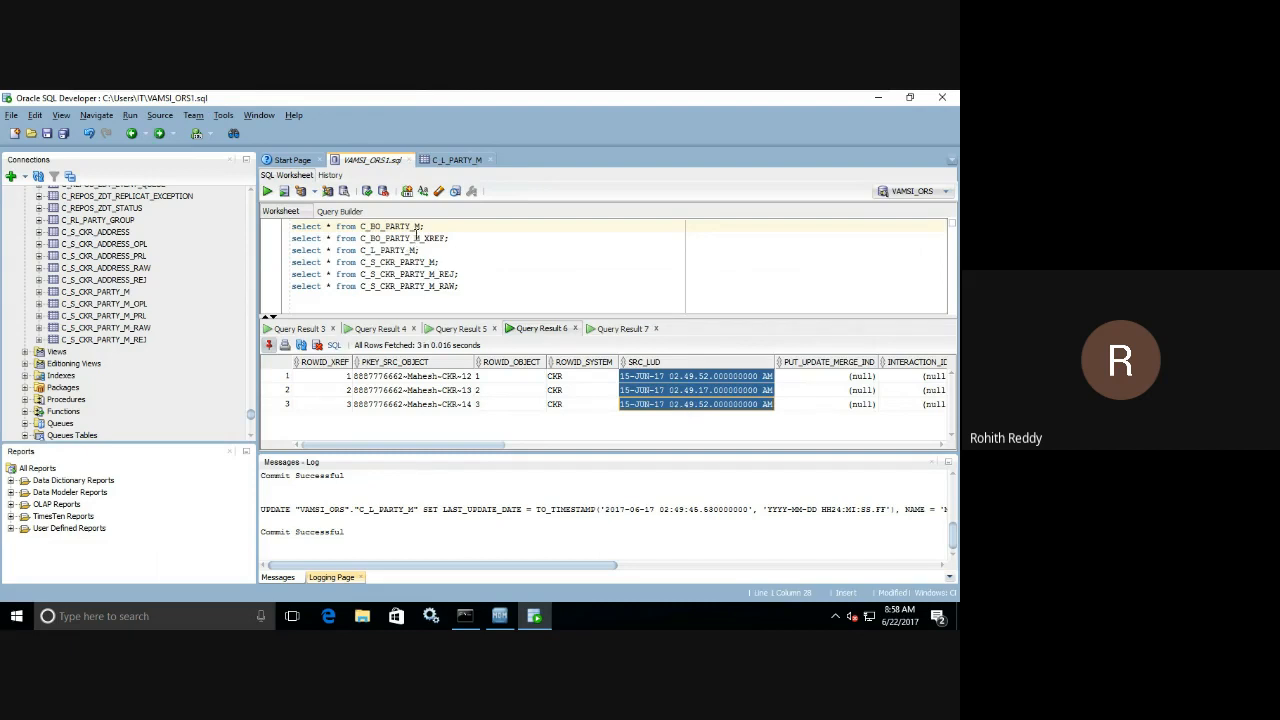
{"action": "left_click", "coordinate": [267, 191]}
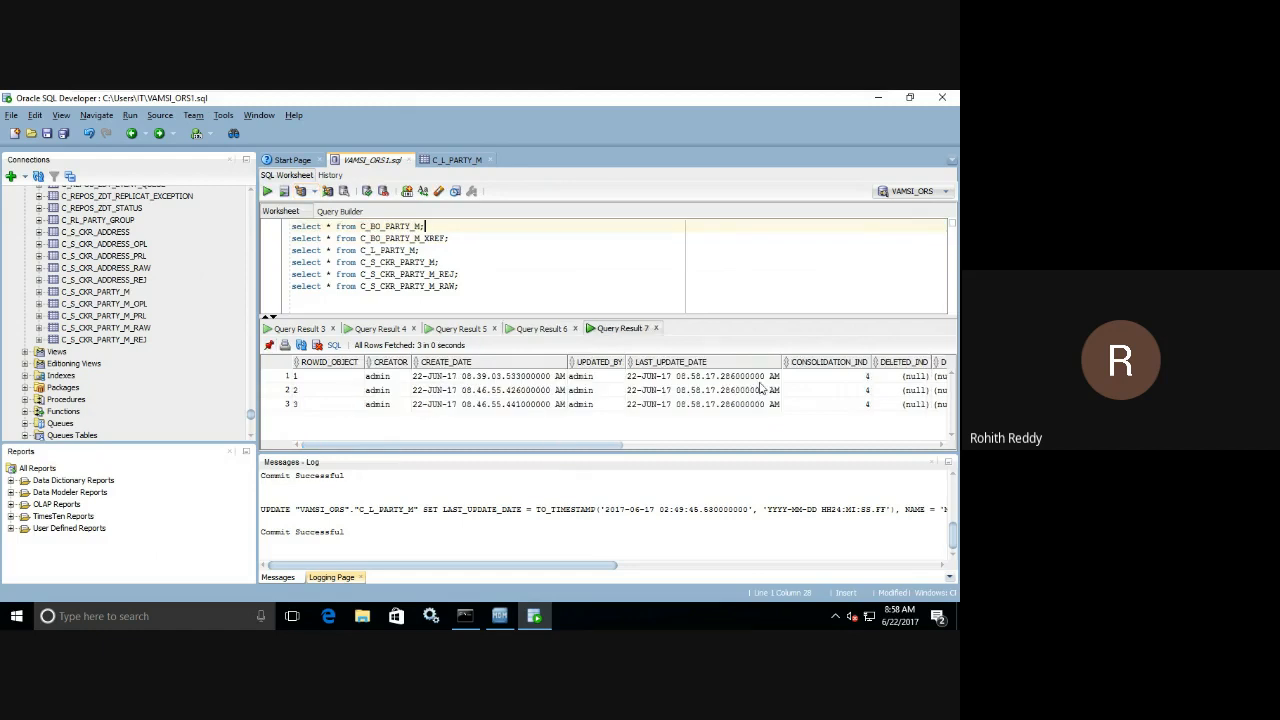
{"action": "left_click_drag", "start_coordinate": [690, 377], "coordinate": [686, 413]}
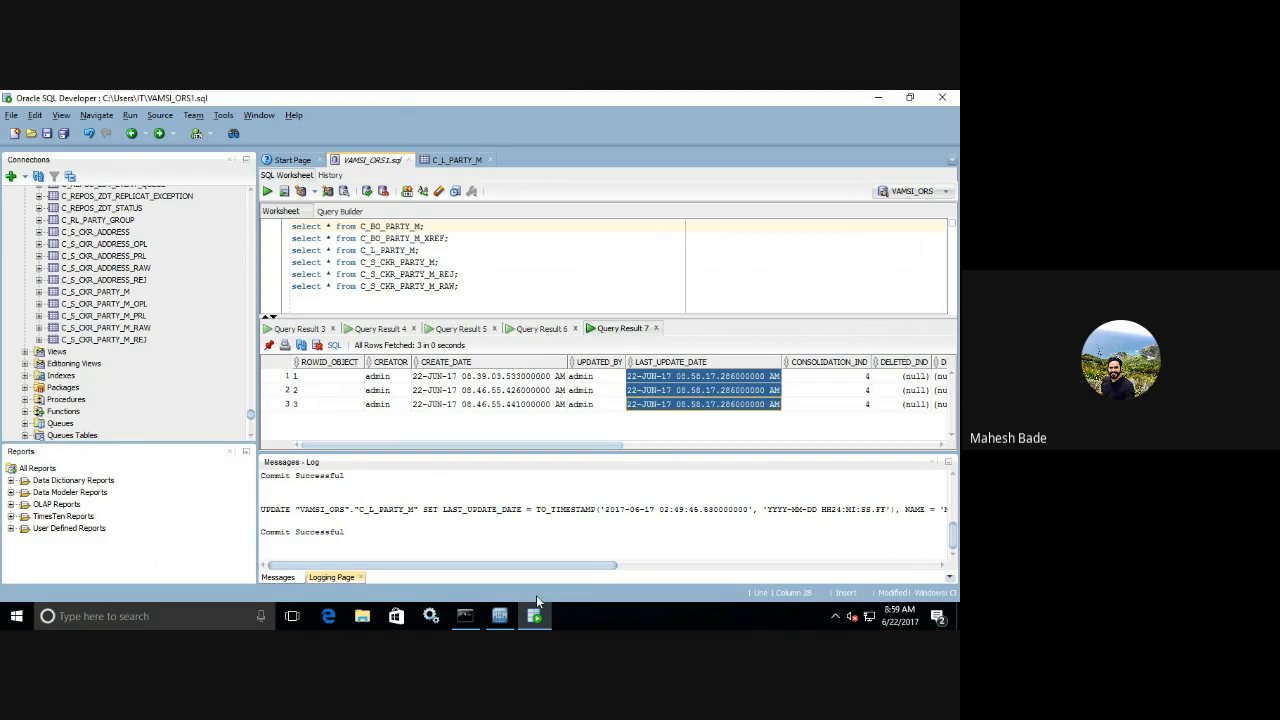
Switch to Informatica MDM Hub Console and open the Load from Stage CKR Party M job.
{"action": "left_click", "coordinate": [499, 615]}
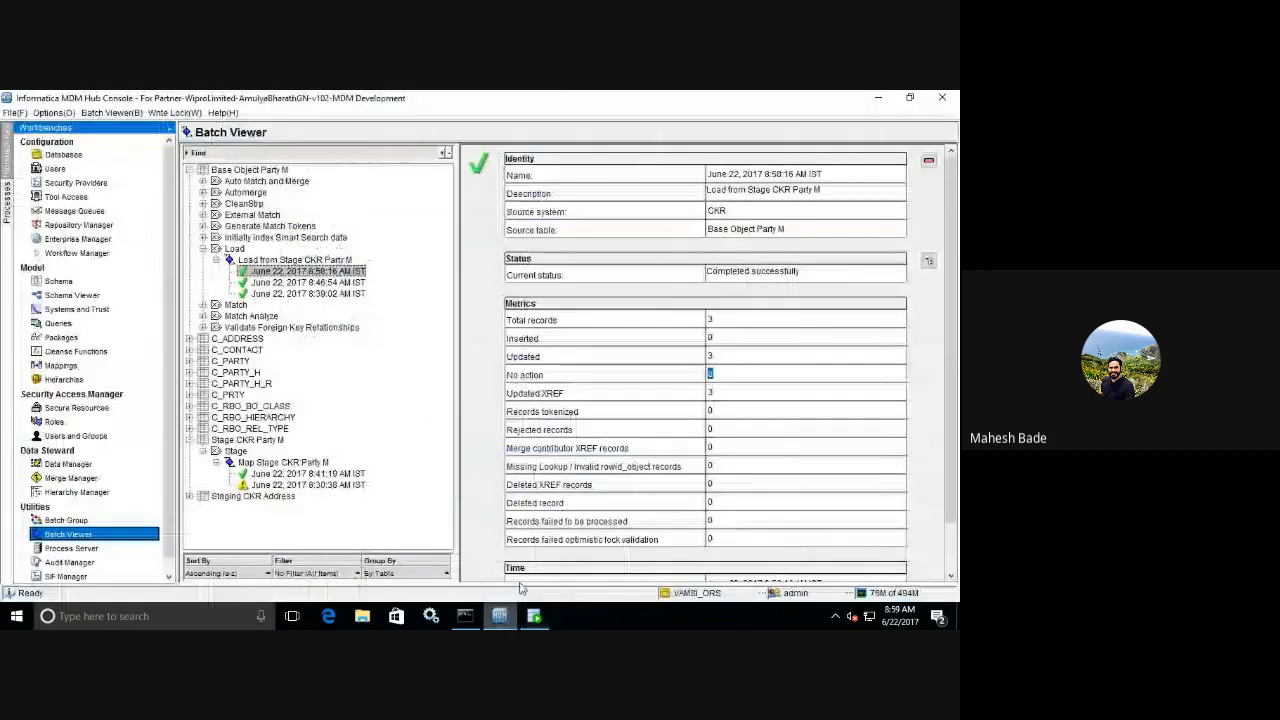
{"action": "left_click", "coordinate": [305, 260]}
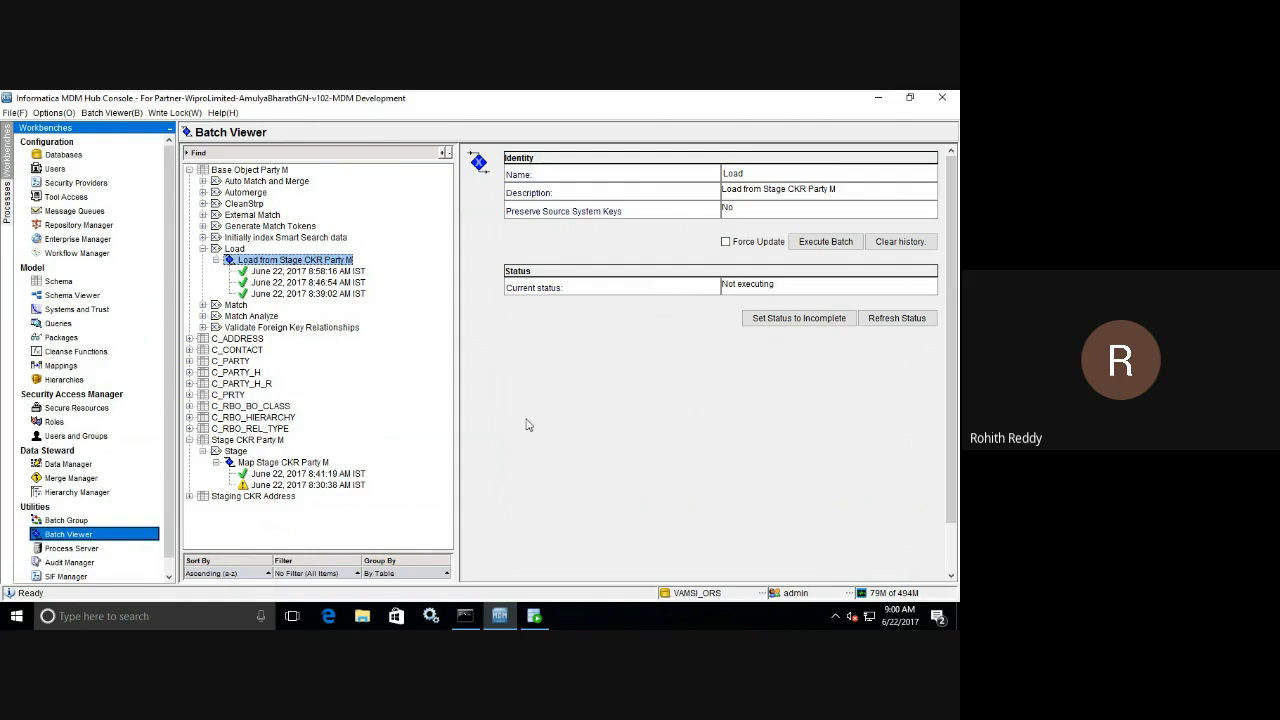
Check the C_L_PARTY_M data in Oracle SQL Developer, and execute the Map Stage CKR Party M batch in Informatica MDM Hub Console.
{"action": "left_click", "coordinate": [535, 616]}
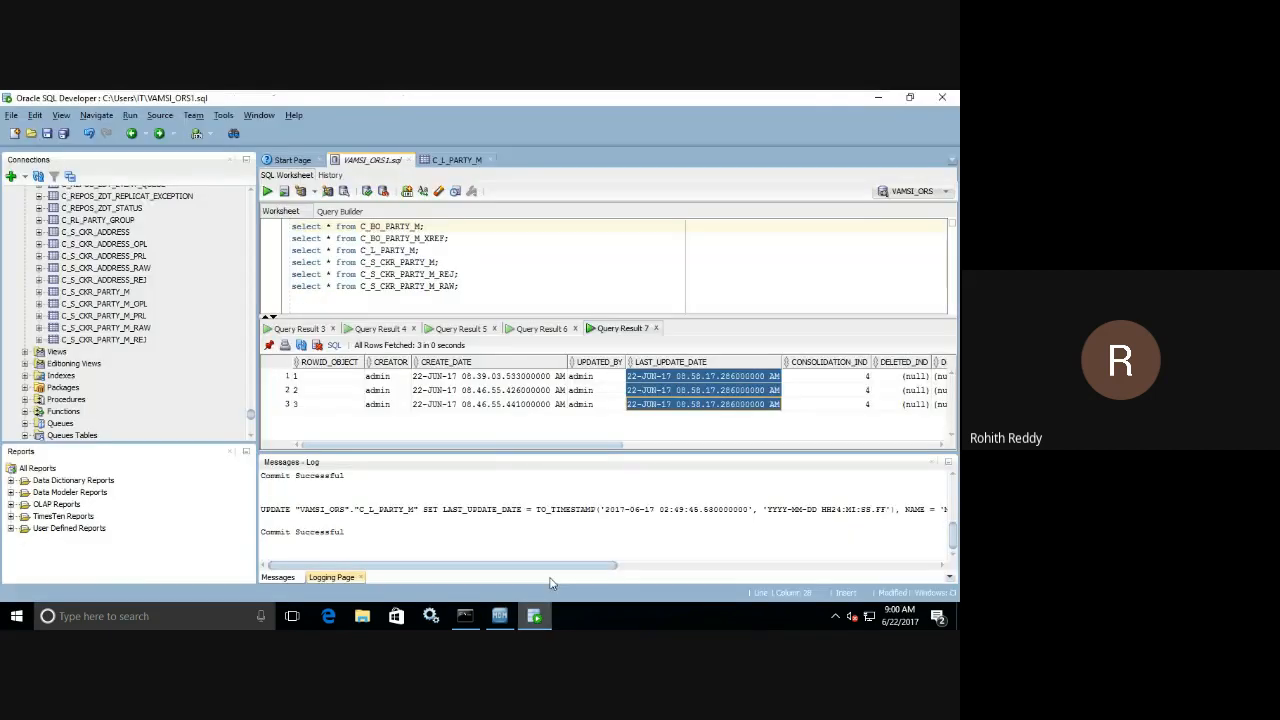
{"action": "left_click", "coordinate": [455, 160]}
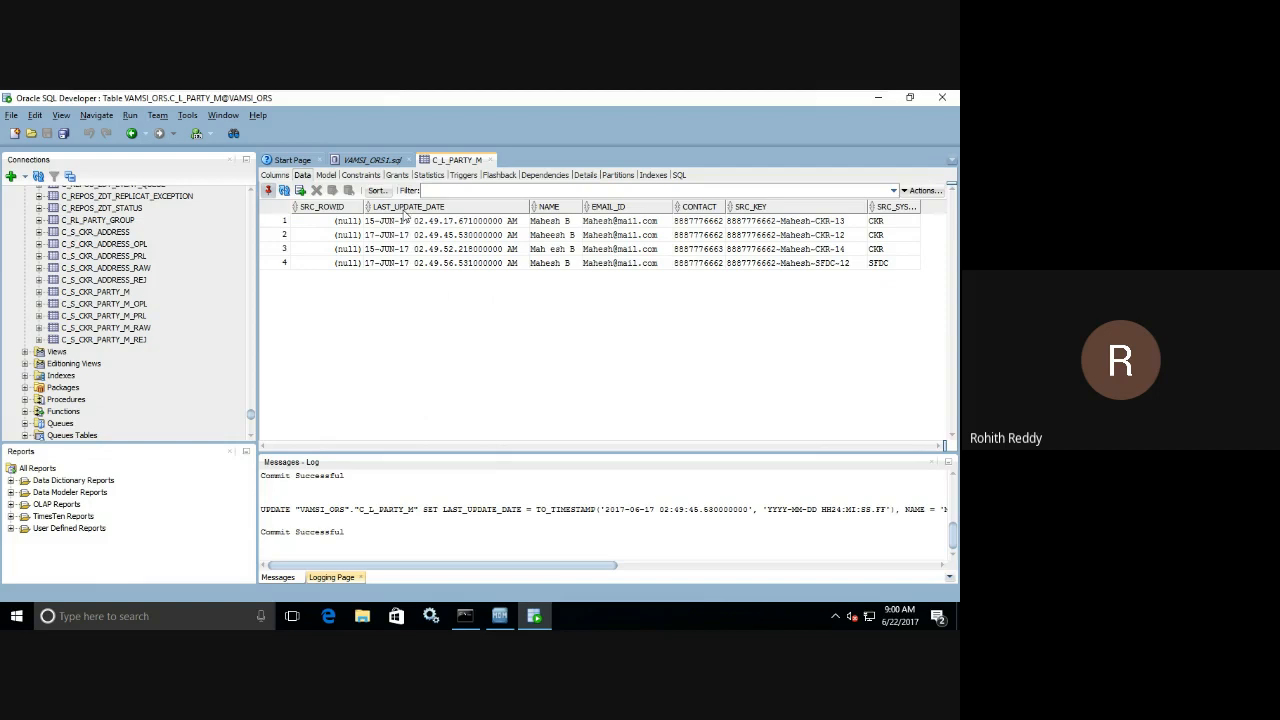
{"action": "left_click", "coordinate": [502, 612]}
{"action": "left_click", "coordinate": [270, 464]}
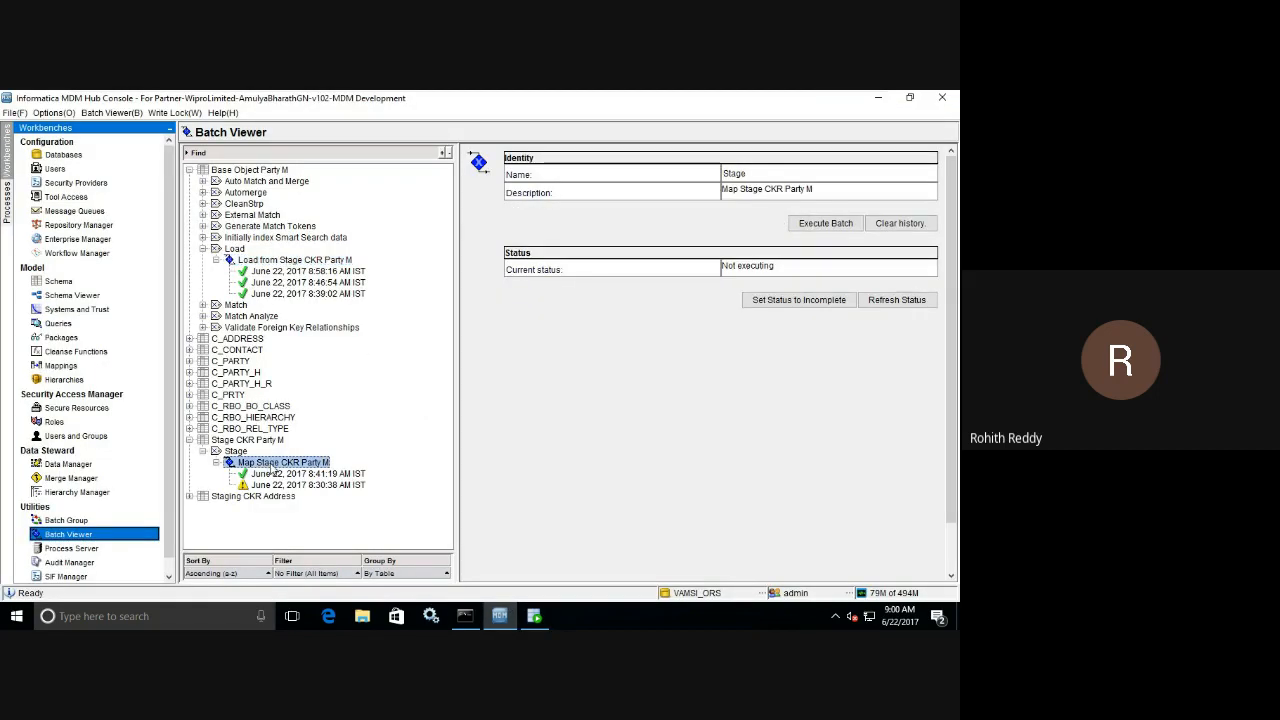
{"action": "left_click", "coordinate": [825, 224]}
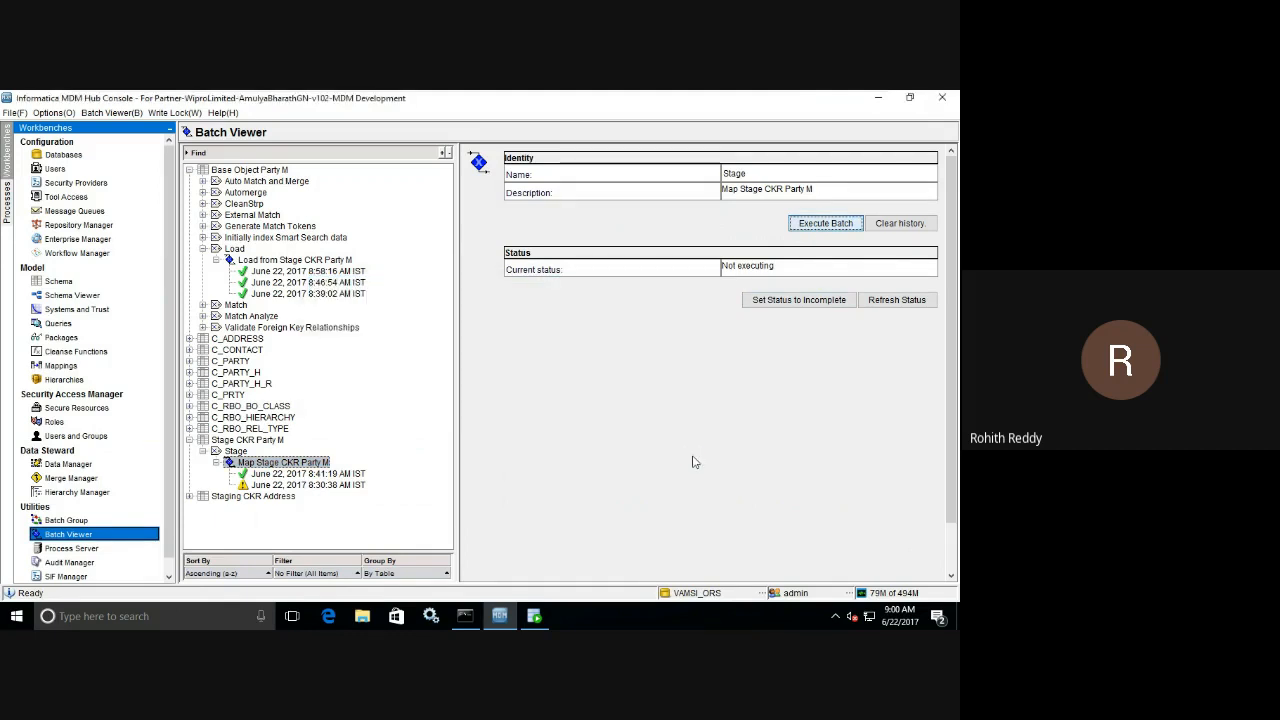
{"action": "left_click", "coordinate": [309, 476]}
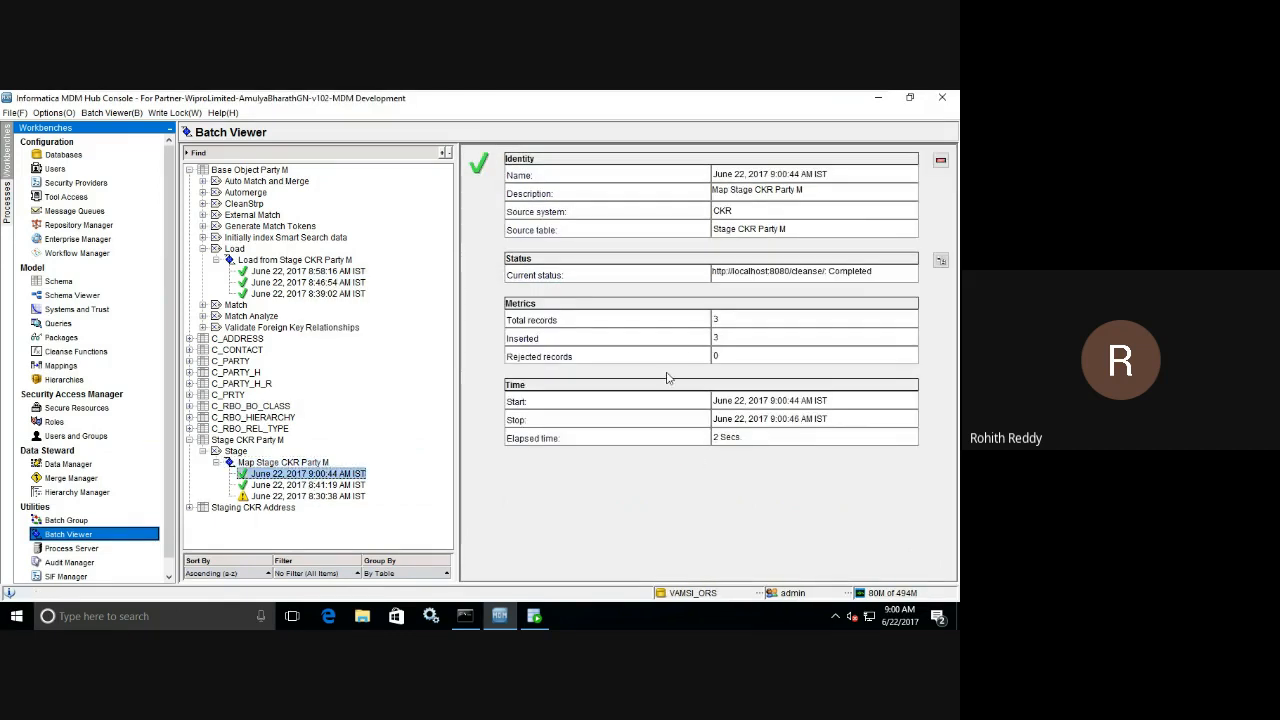
Switch to Oracle SQL Developer, run the C_S_CKR_PARTY_M_RAW query, close the message log, and examine LAST_UPDATE_DATE for the last three rows.
{"action": "left_click", "coordinate": [535, 616]}
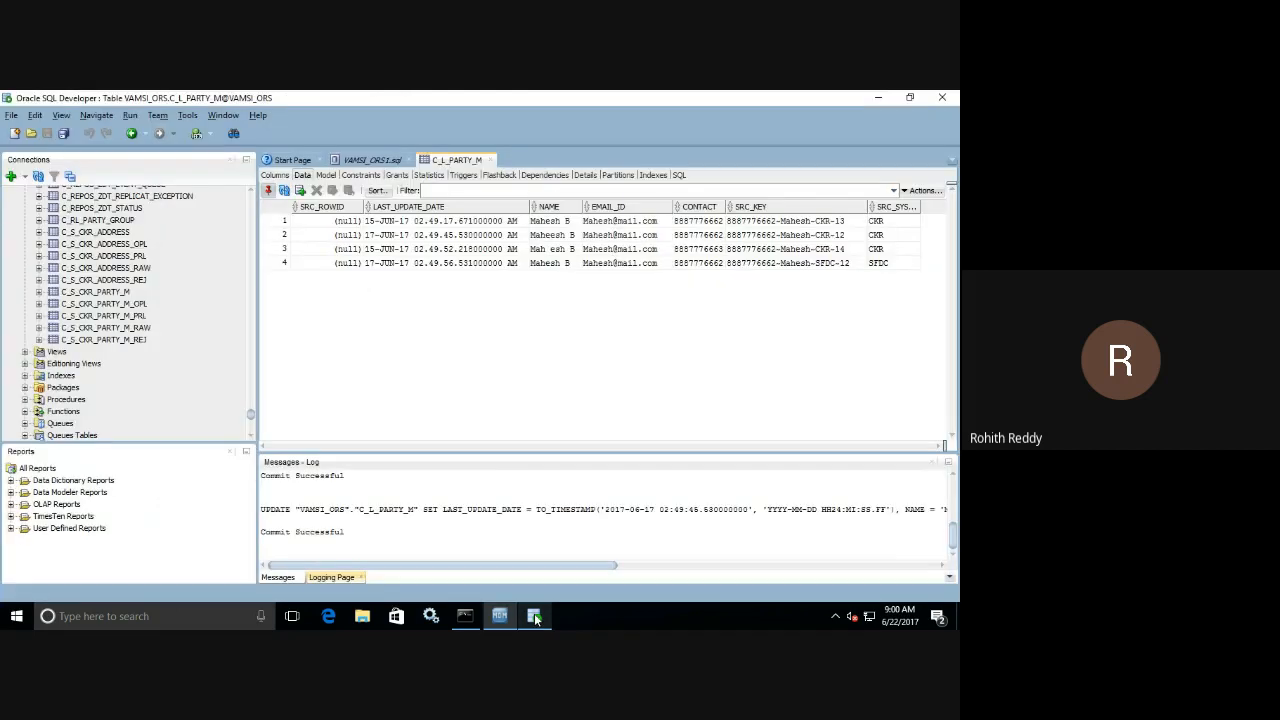
{"action": "left_click", "coordinate": [372, 160]}
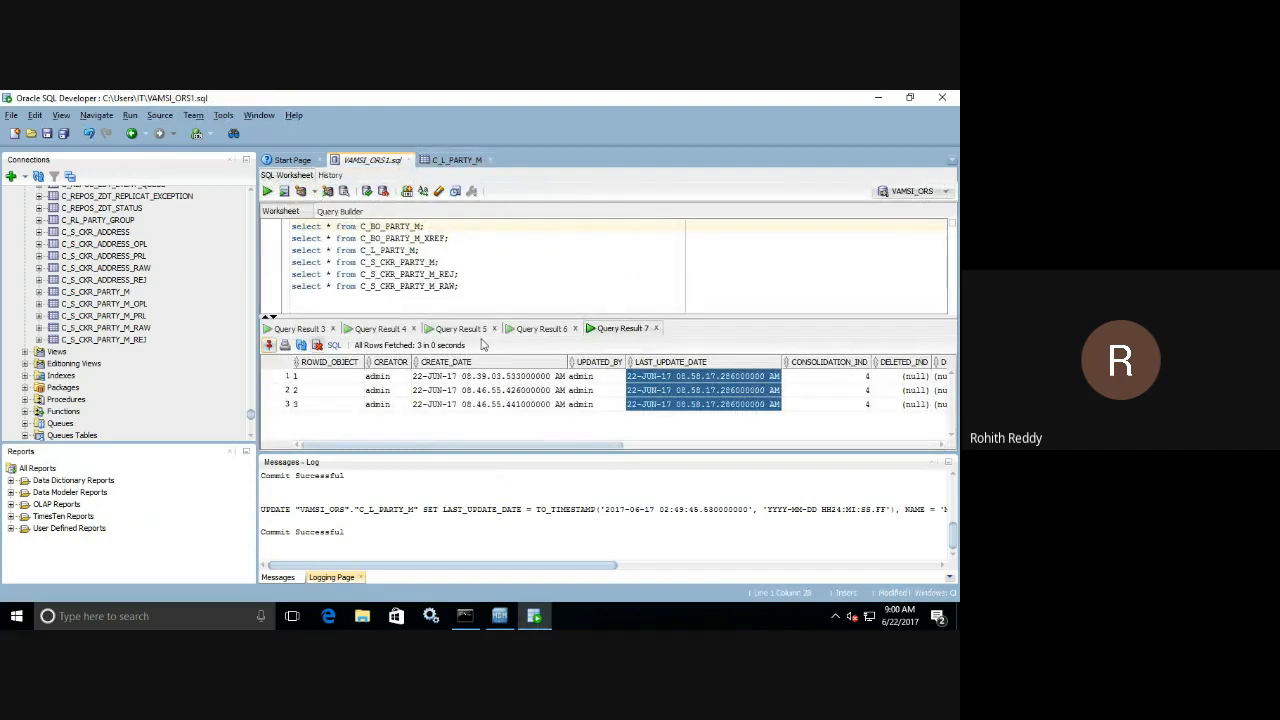
{"action": "left_click", "coordinate": [471, 287]}
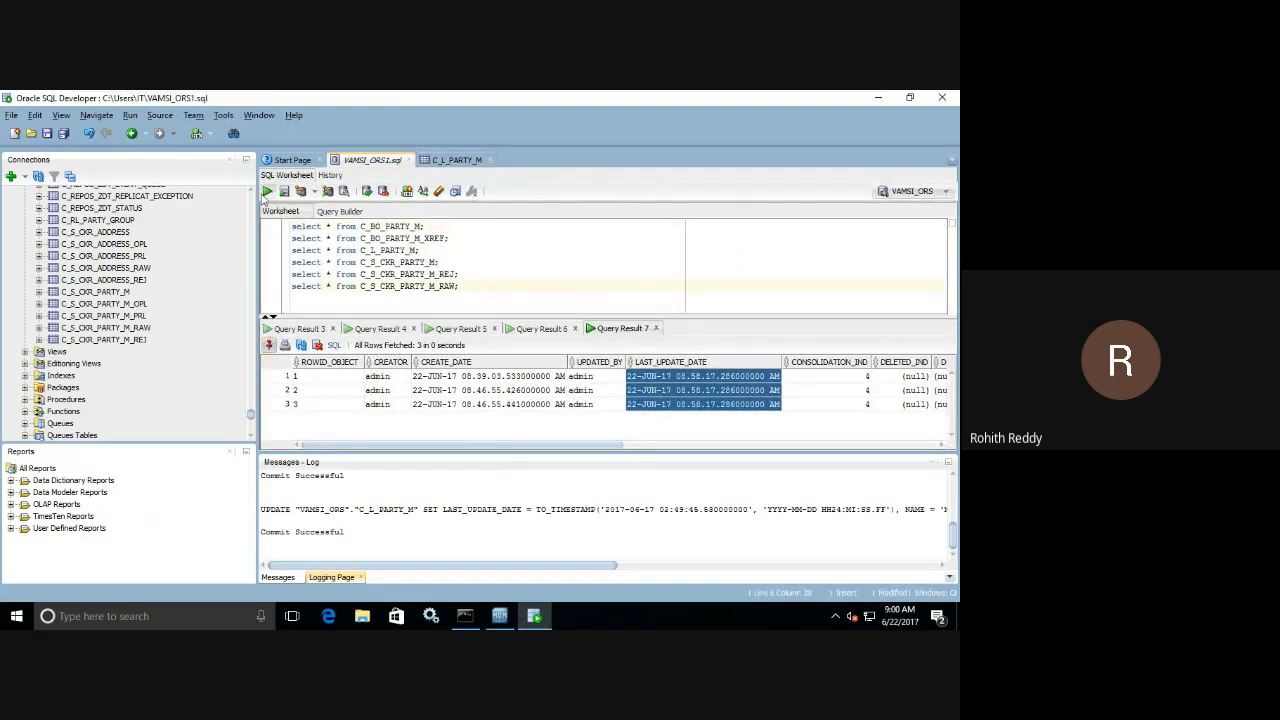
{"action": "left_click", "coordinate": [268, 192]}
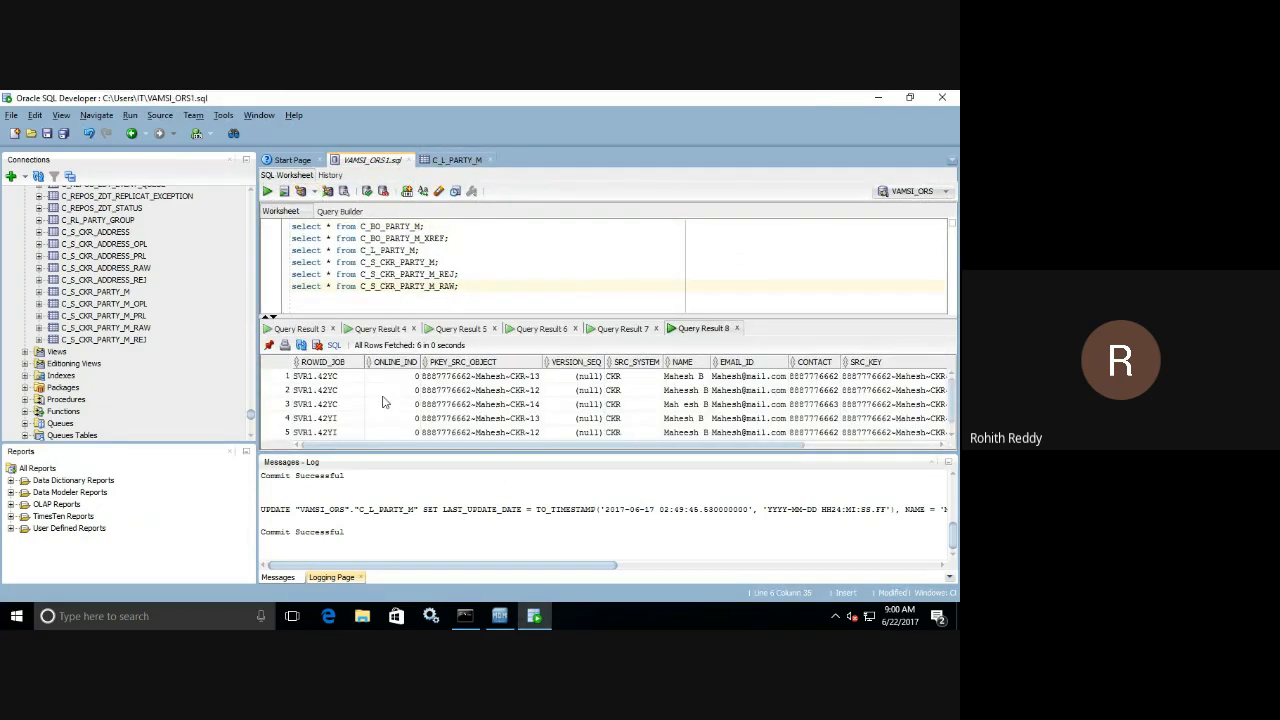
{"action": "left_click", "coordinate": [932, 463]}
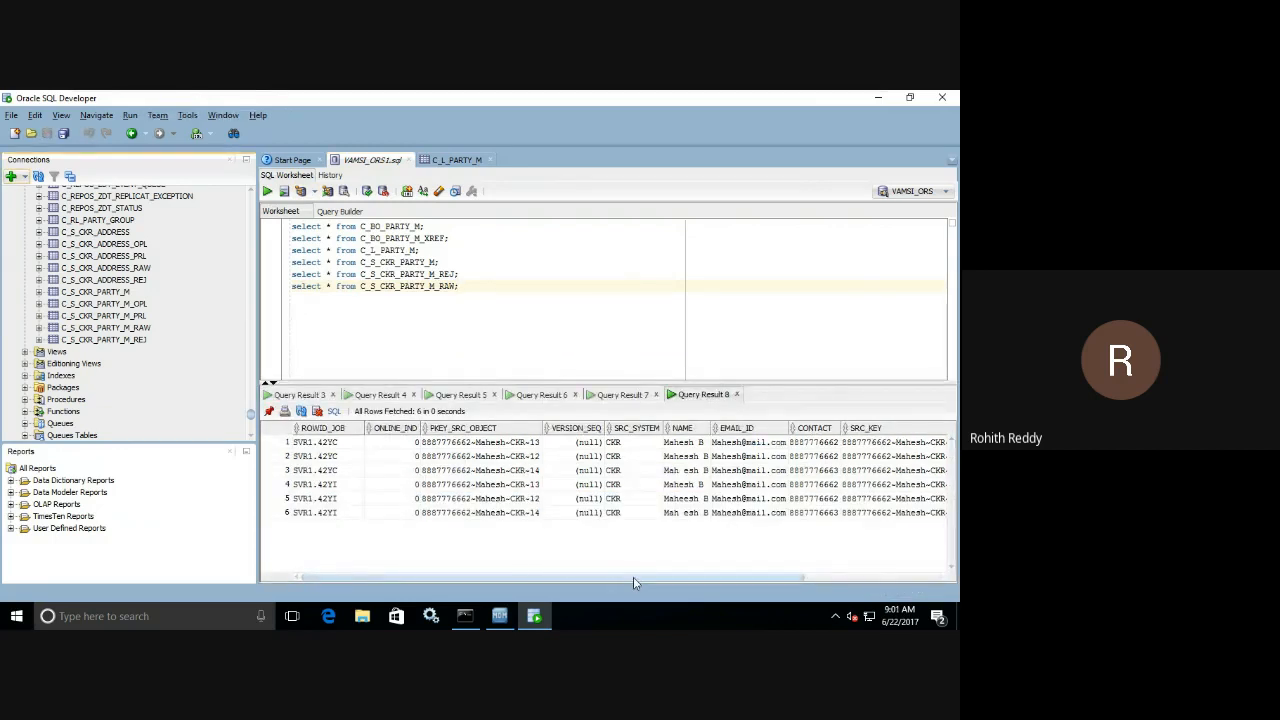
{"action": "left_click_drag", "start_coordinate": [633, 577], "coordinate": [895, 572]}
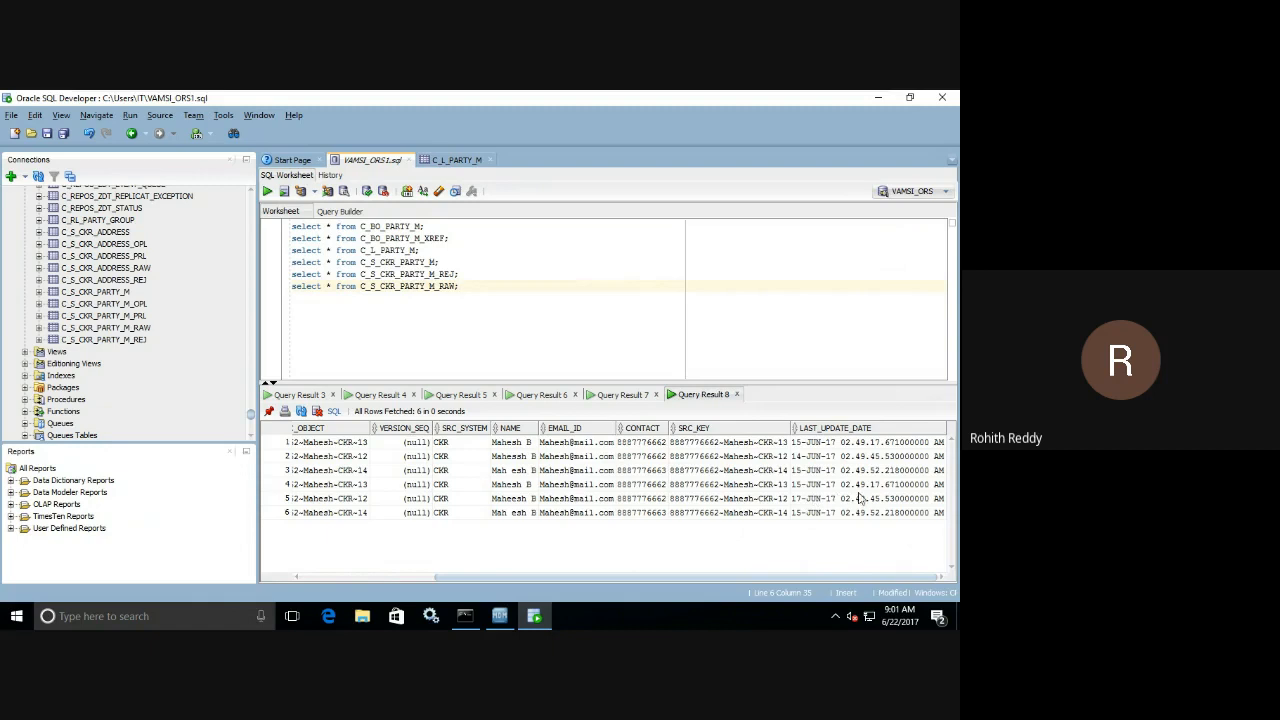
{"action": "left_click_drag", "start_coordinate": [855, 487], "coordinate": [848, 514]}
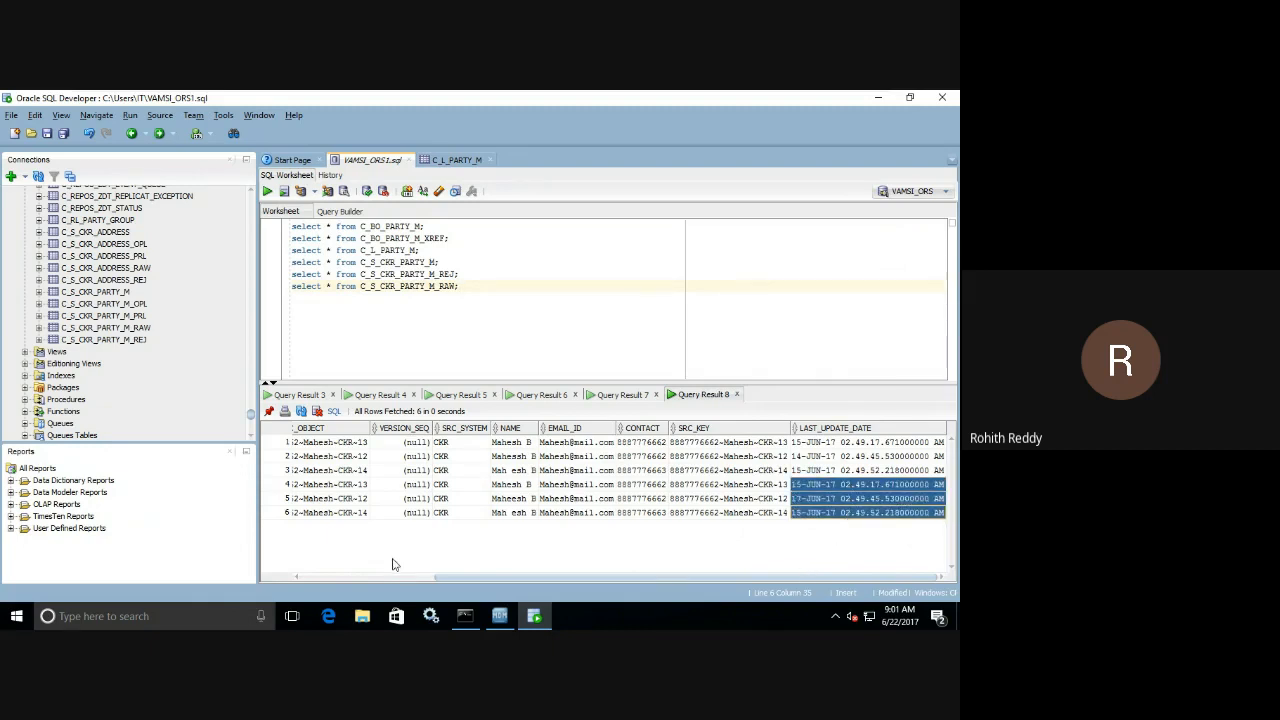
{"action": "left_click_drag", "start_coordinate": [466, 578], "coordinate": [247, 566]}
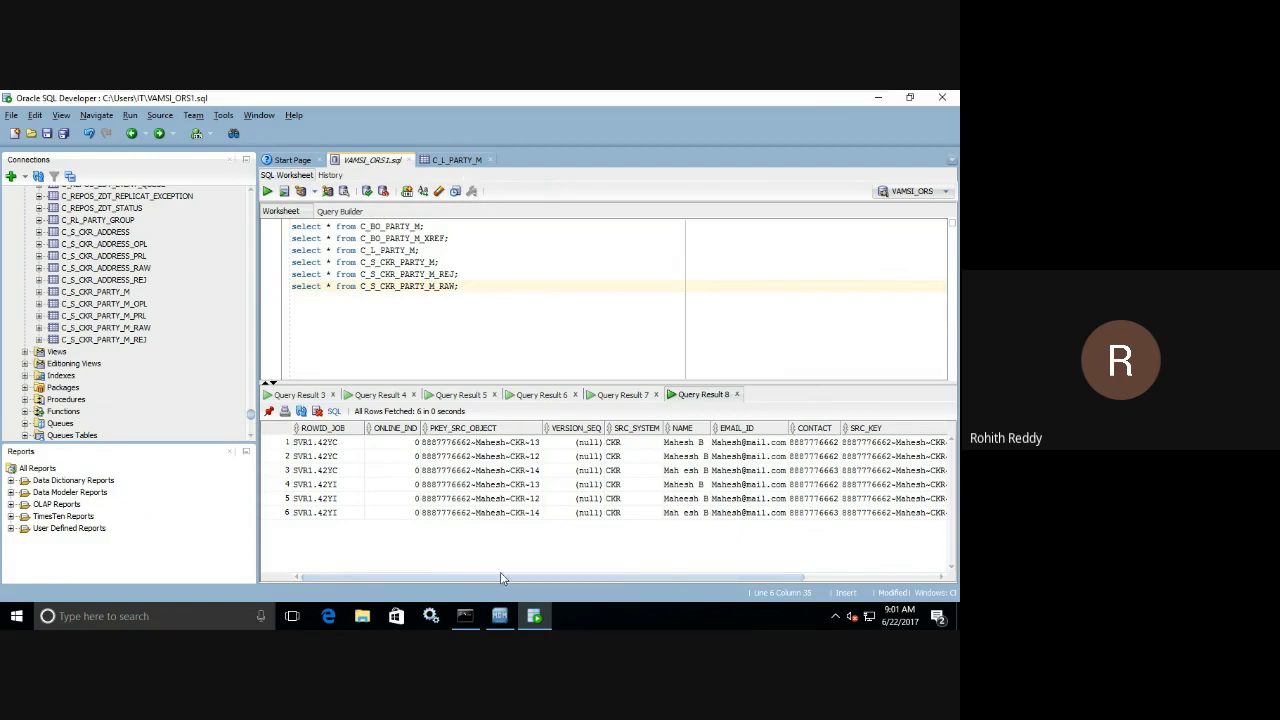
Switch to Informatica MDM Hub Console and execute the Load from Stage CKR Party M batch without Force Update.
{"action": "left_click", "coordinate": [499, 615]}
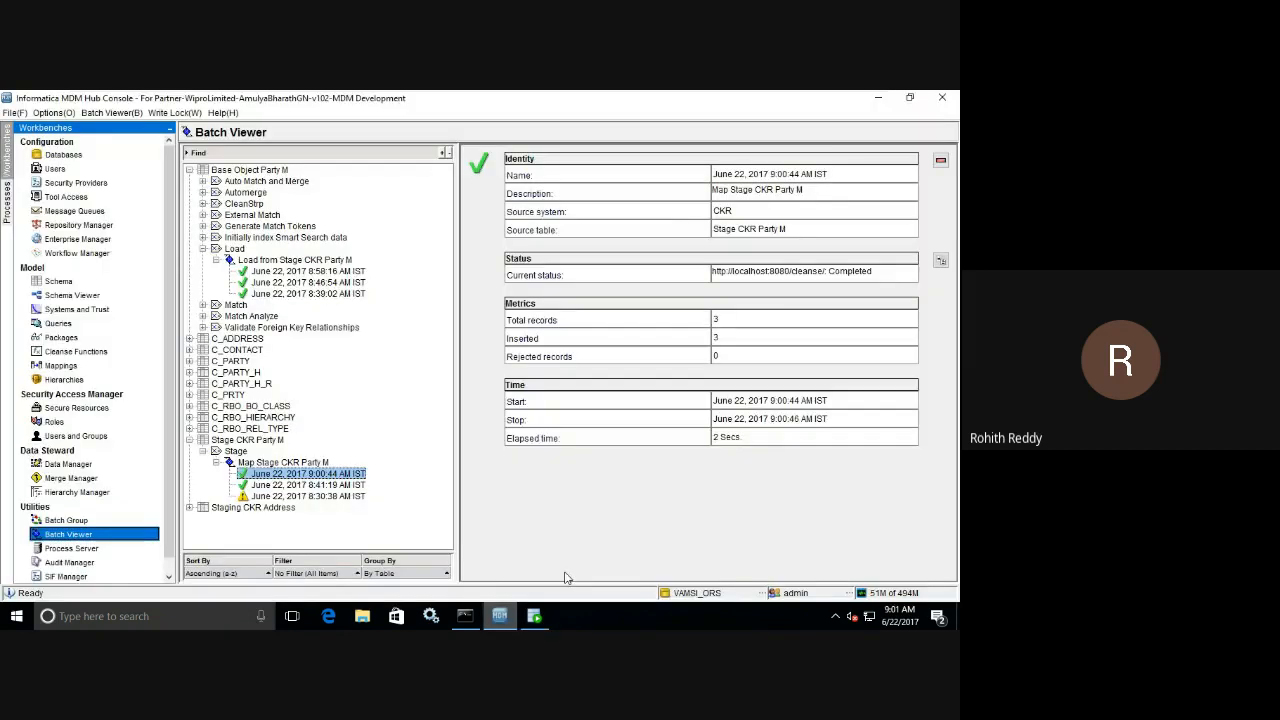
{"action": "left_click", "coordinate": [296, 260]}
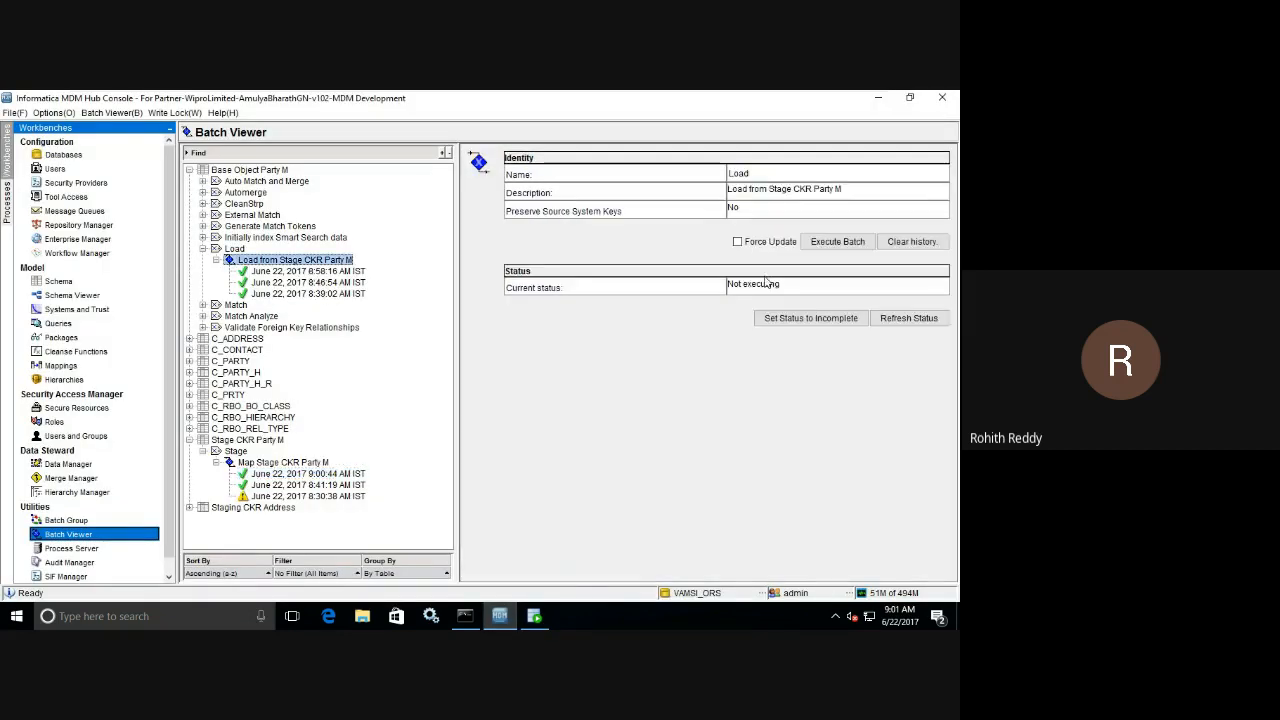
{"action": "left_click", "coordinate": [834, 247]}
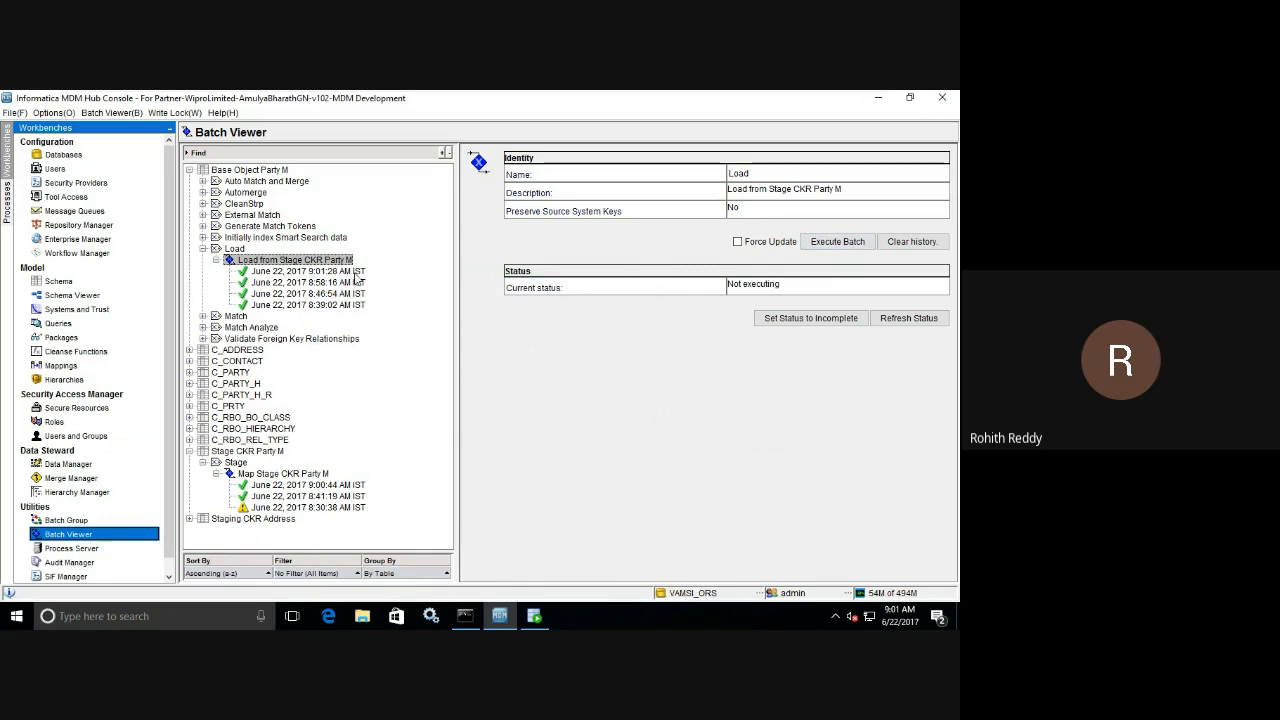
Examine the No action, Updated and Updated XREF metrics of the newest Party M load run.
{"action": "left_click", "coordinate": [310, 271]}
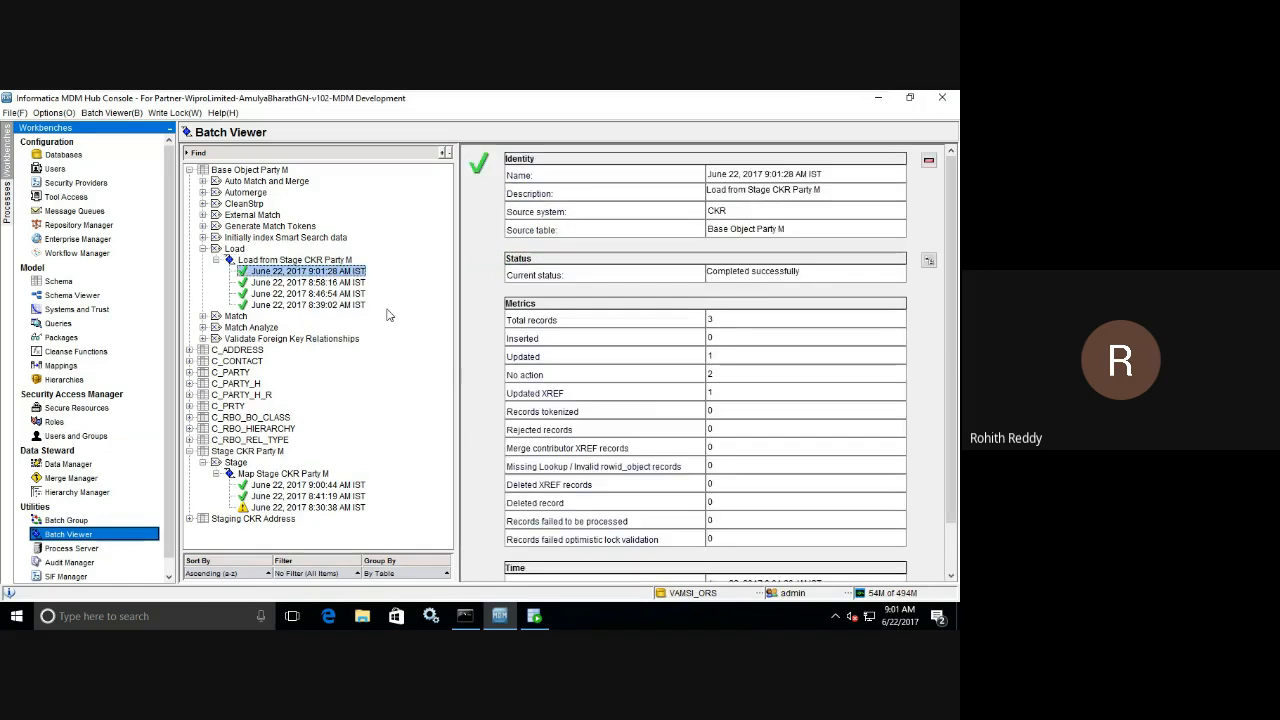
{"action": "double_click", "coordinate": [719, 375]}
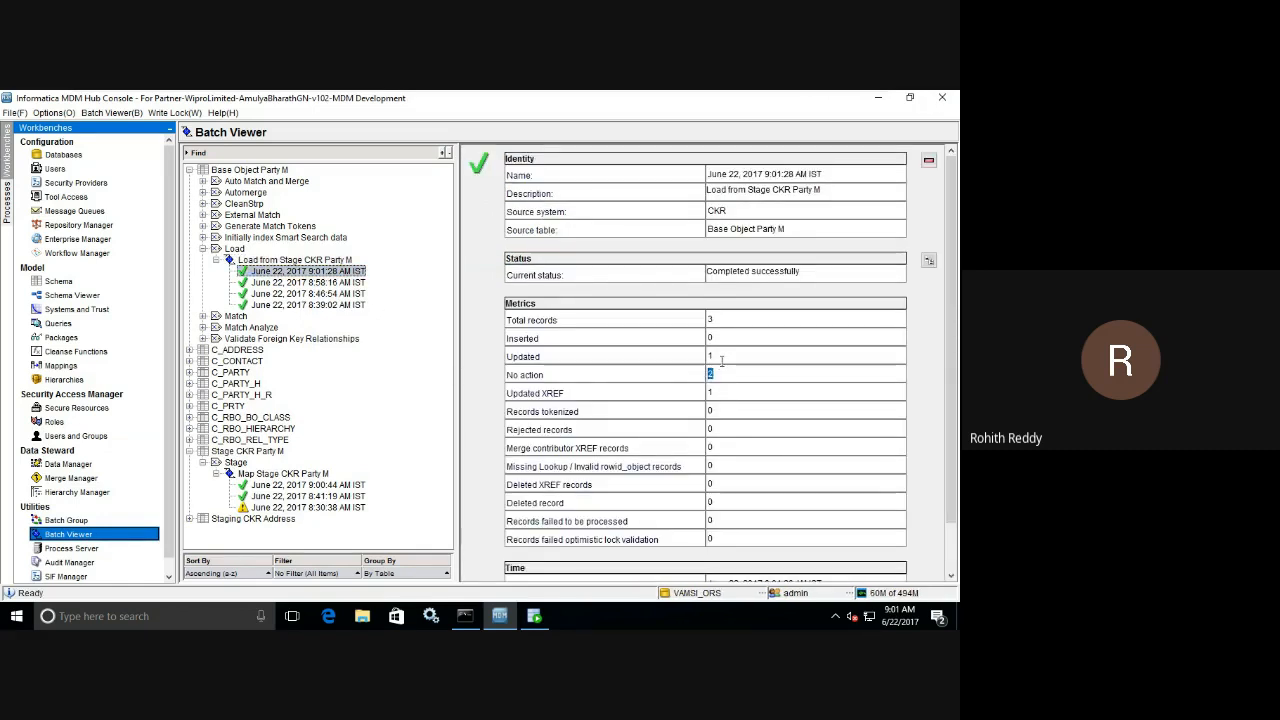
{"action": "left_click", "coordinate": [718, 356]}
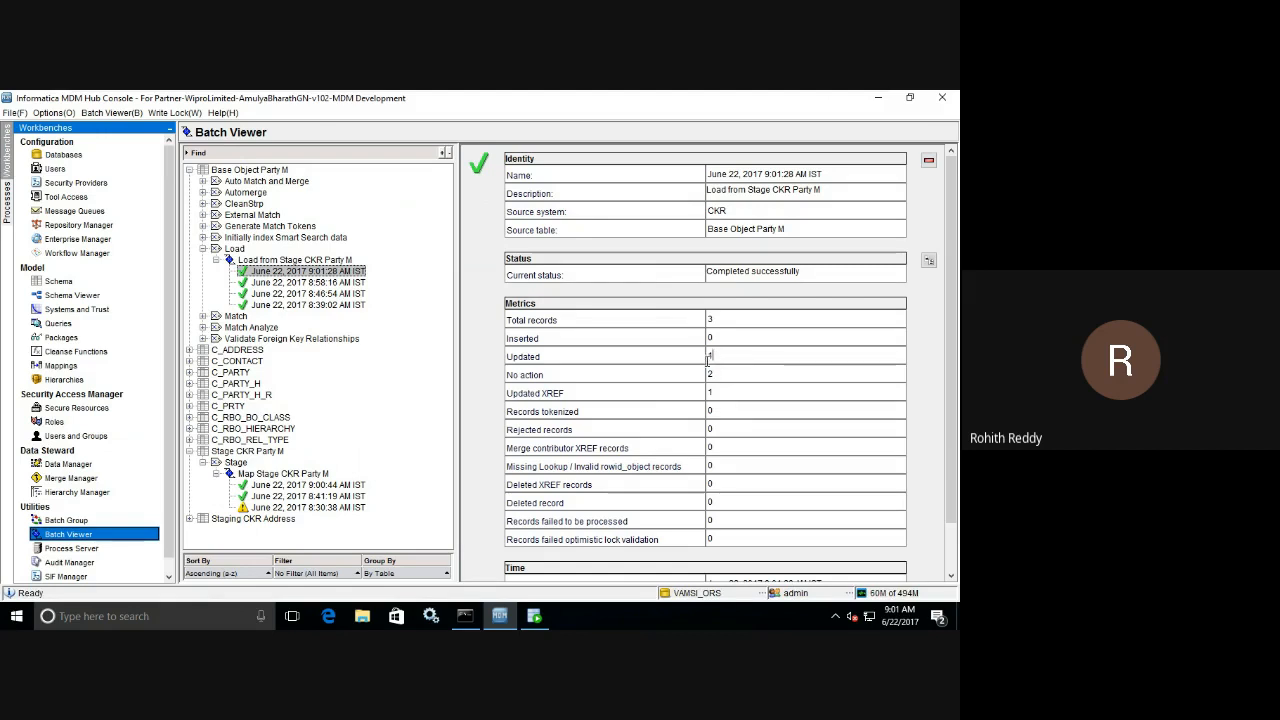
{"action": "double_click", "coordinate": [717, 394]}
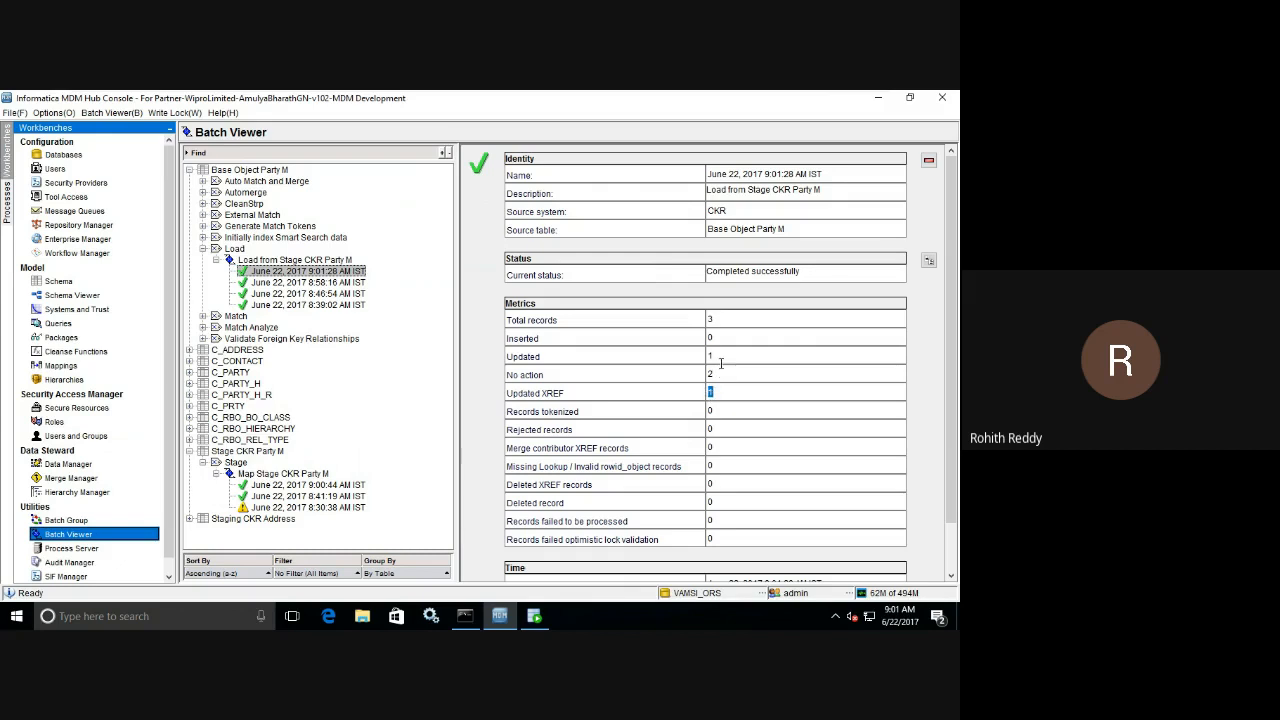
{"action": "left_click", "coordinate": [720, 362]}
Switch to Oracle SQL Developer and rerun the C_BO_PARTY_M_XREF and C_BO_PARTY_M queries, keeping each result separately.
{"action": "mouse_move", "coordinate": [535, 618]}
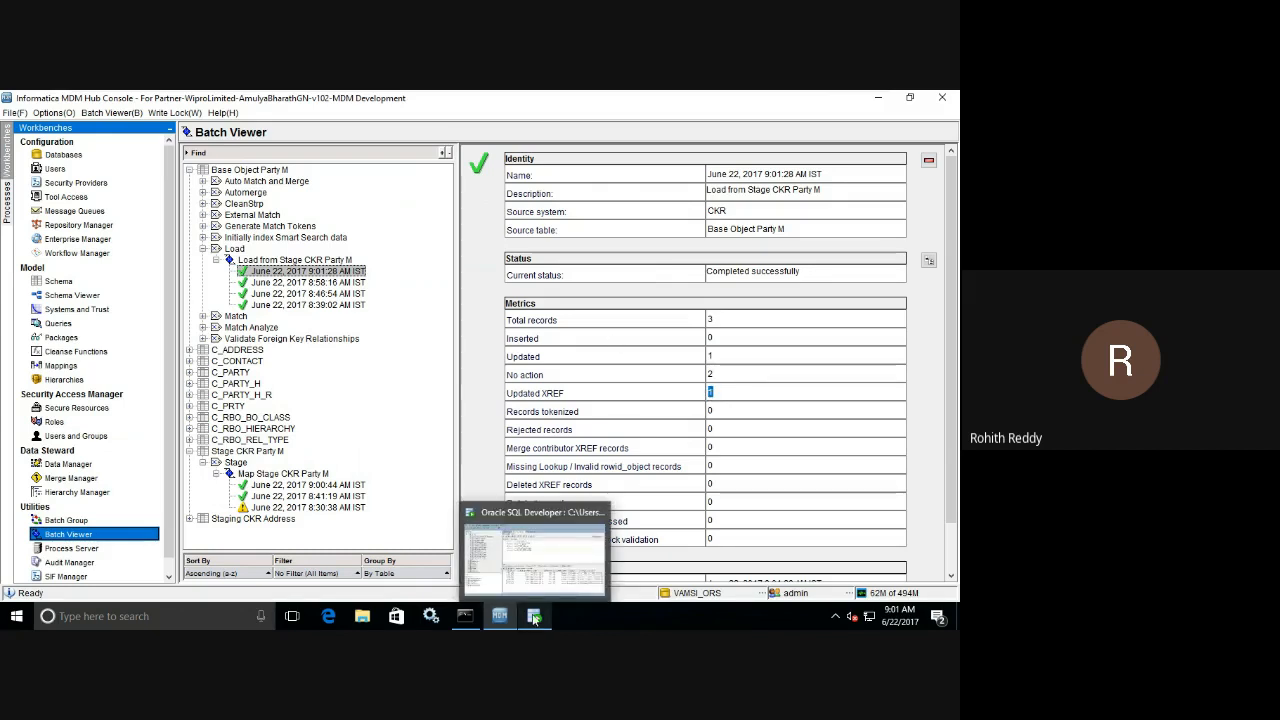
{"action": "left_click", "coordinate": [535, 618]}
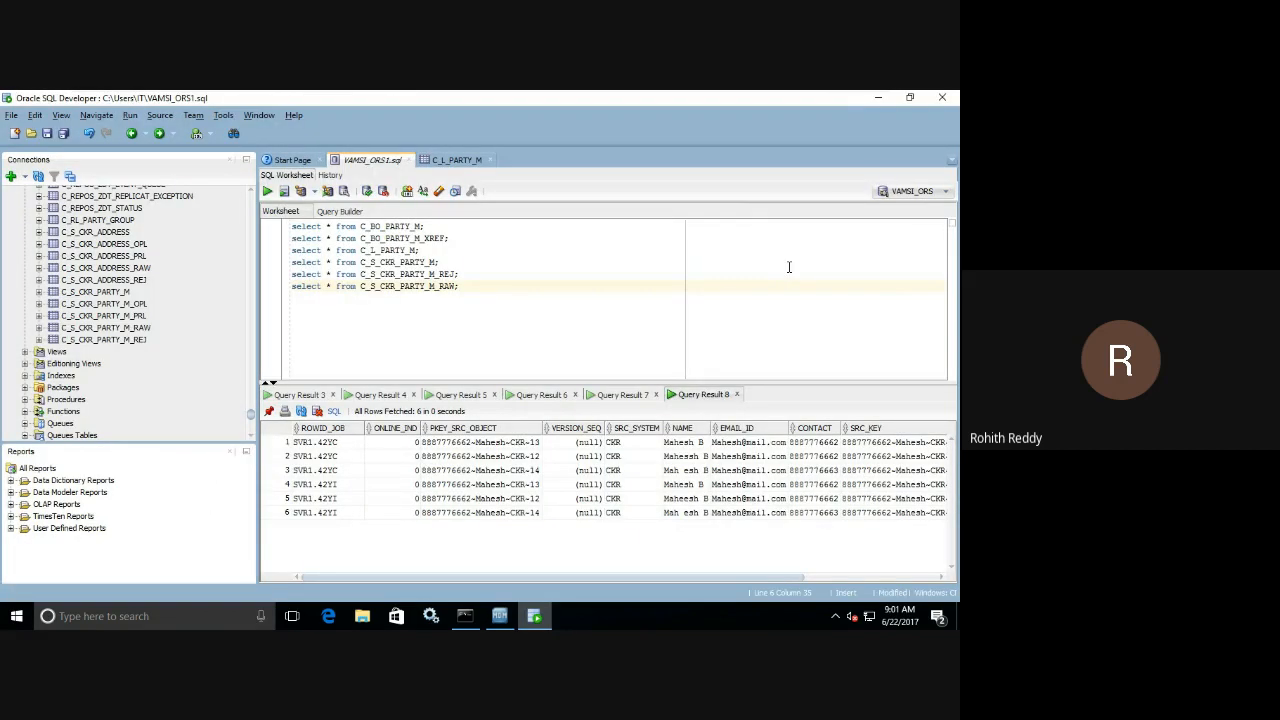
{"action": "left_click", "coordinate": [452, 238]}
{"action": "left_click", "coordinate": [268, 191]}
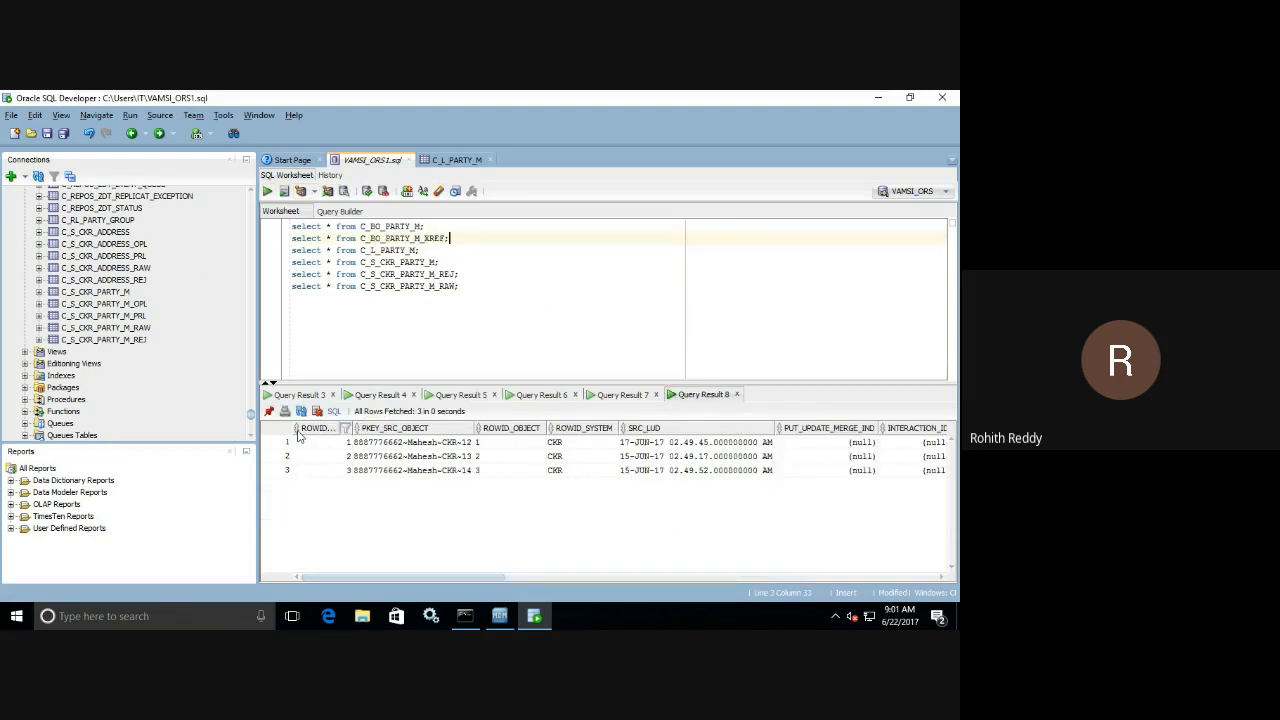
{"action": "left_click", "coordinate": [441, 226]}
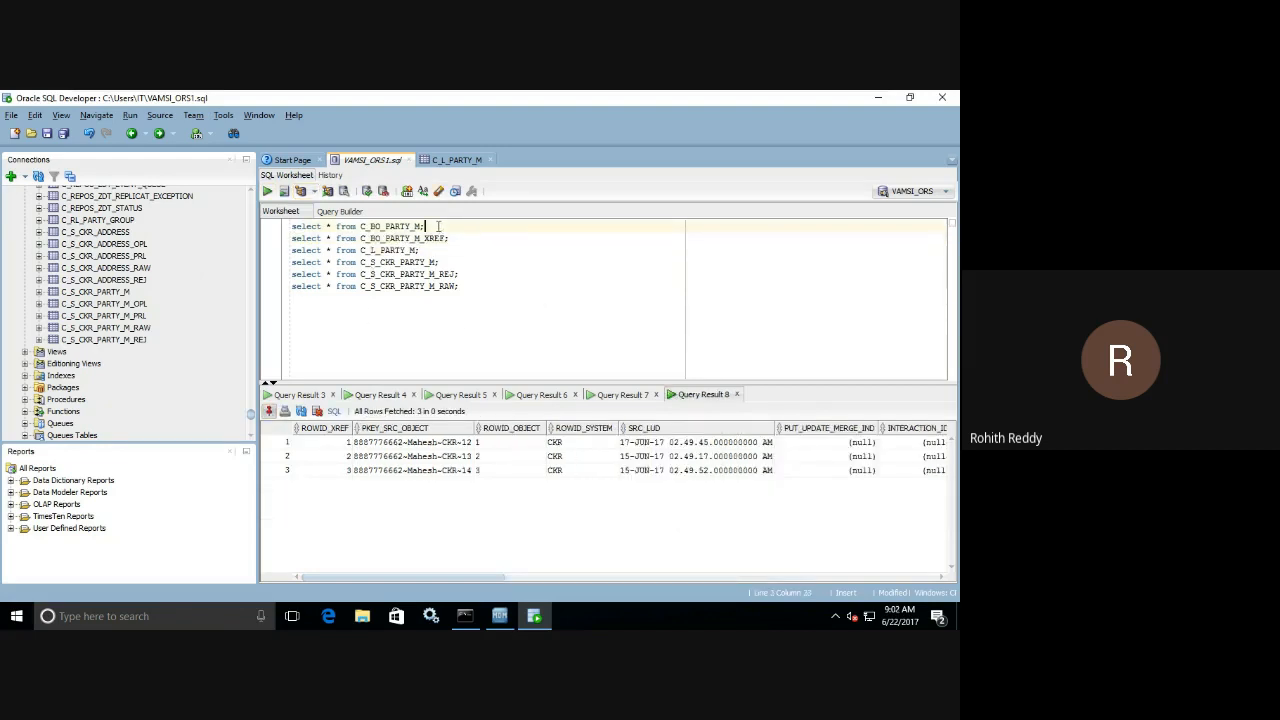
{"action": "left_click", "coordinate": [268, 191]}
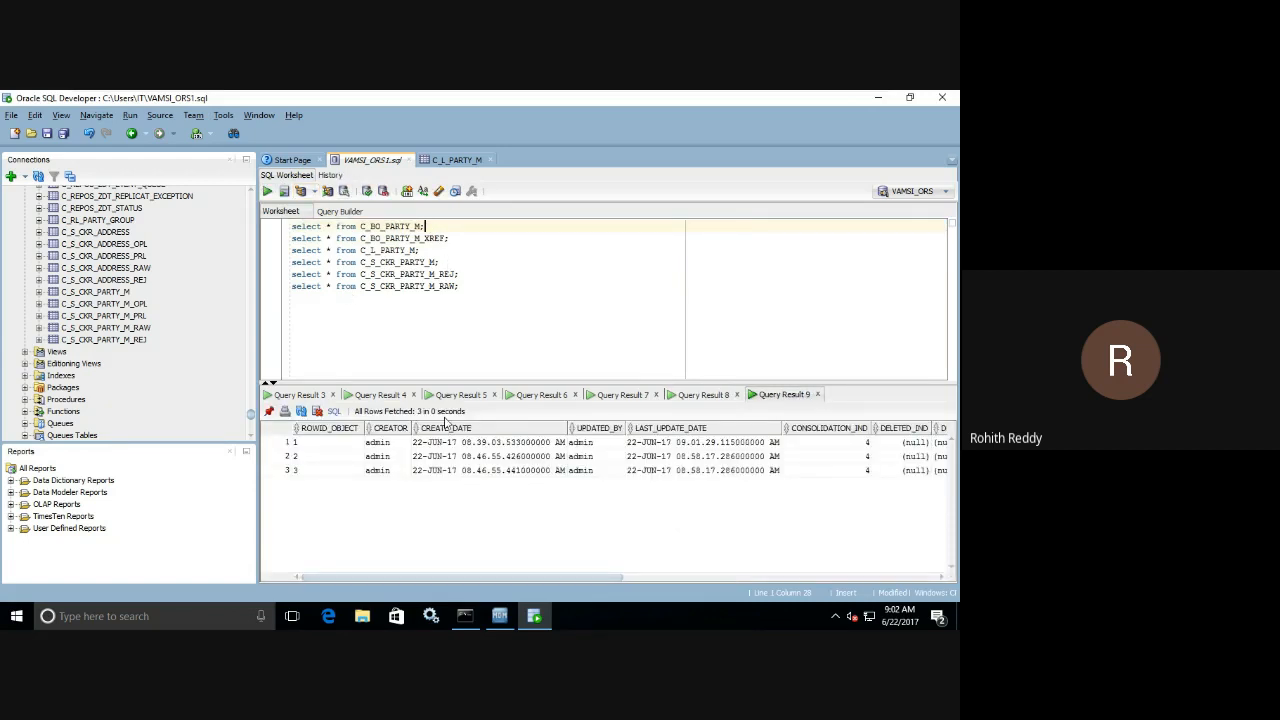
In the C_BO_PARTY_M_XREF result, examine the first record's SRC_LUD and all records' CREATE_DATE and LAST_UPDATE_DATE.
{"action": "left_click", "coordinate": [697, 396]}
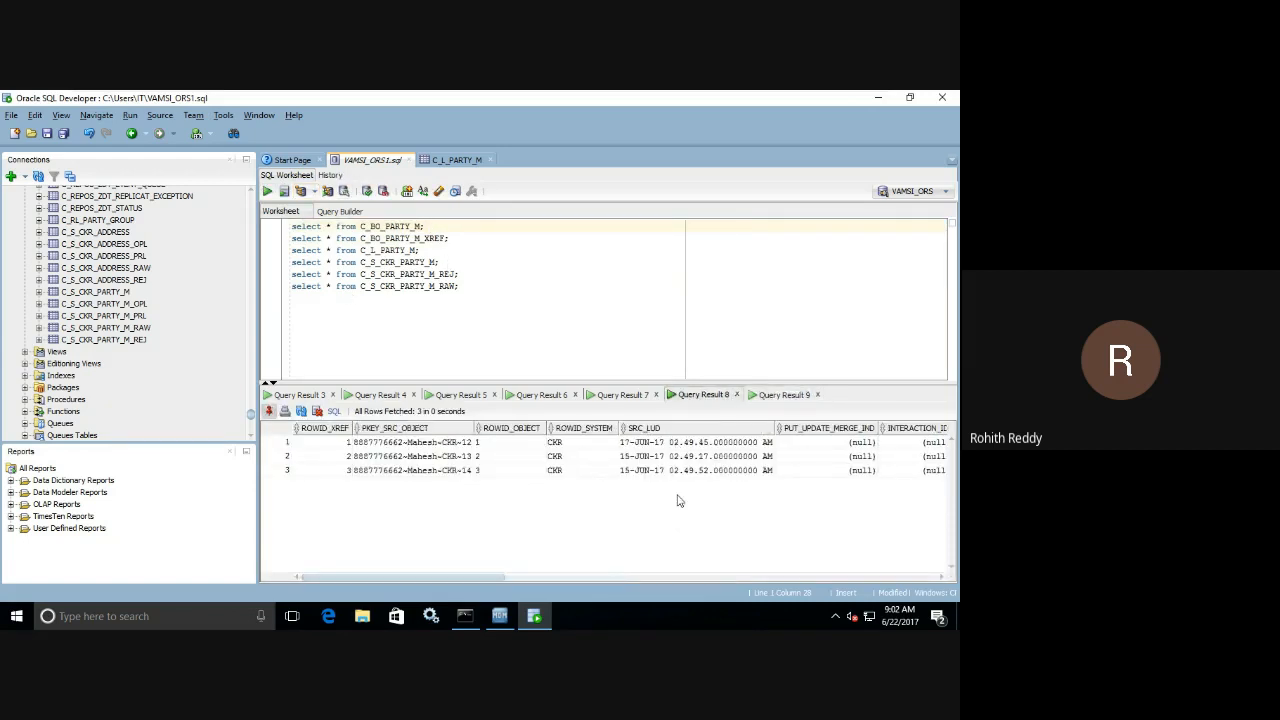
{"action": "left_click", "coordinate": [699, 446]}
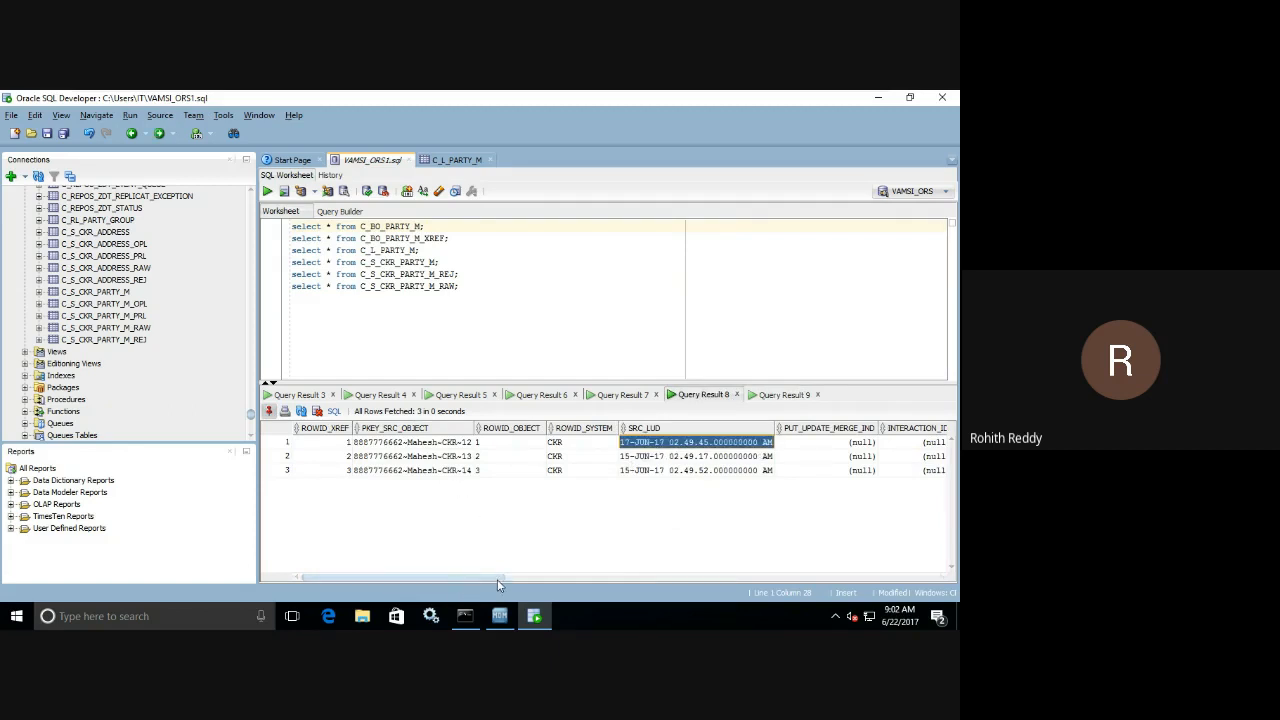
{"action": "left_click_drag", "start_coordinate": [497, 579], "coordinate": [681, 579]}
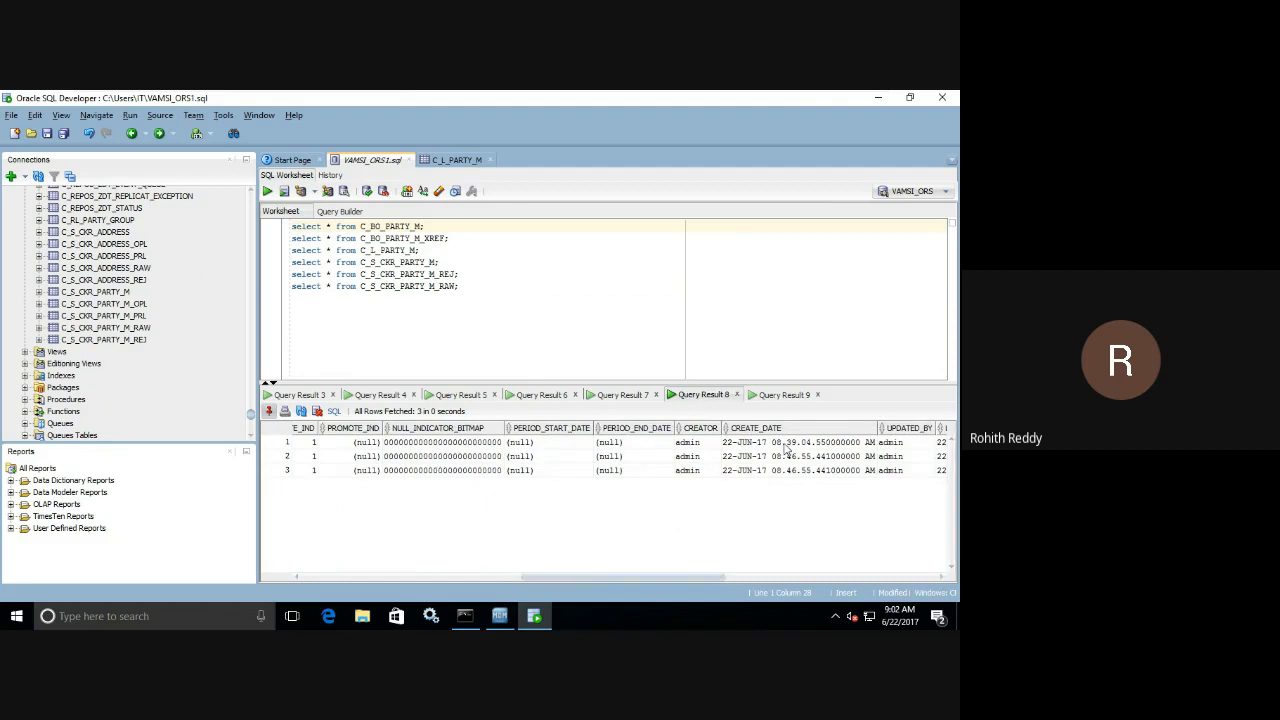
{"action": "left_click_drag", "start_coordinate": [788, 448], "coordinate": [786, 486]}
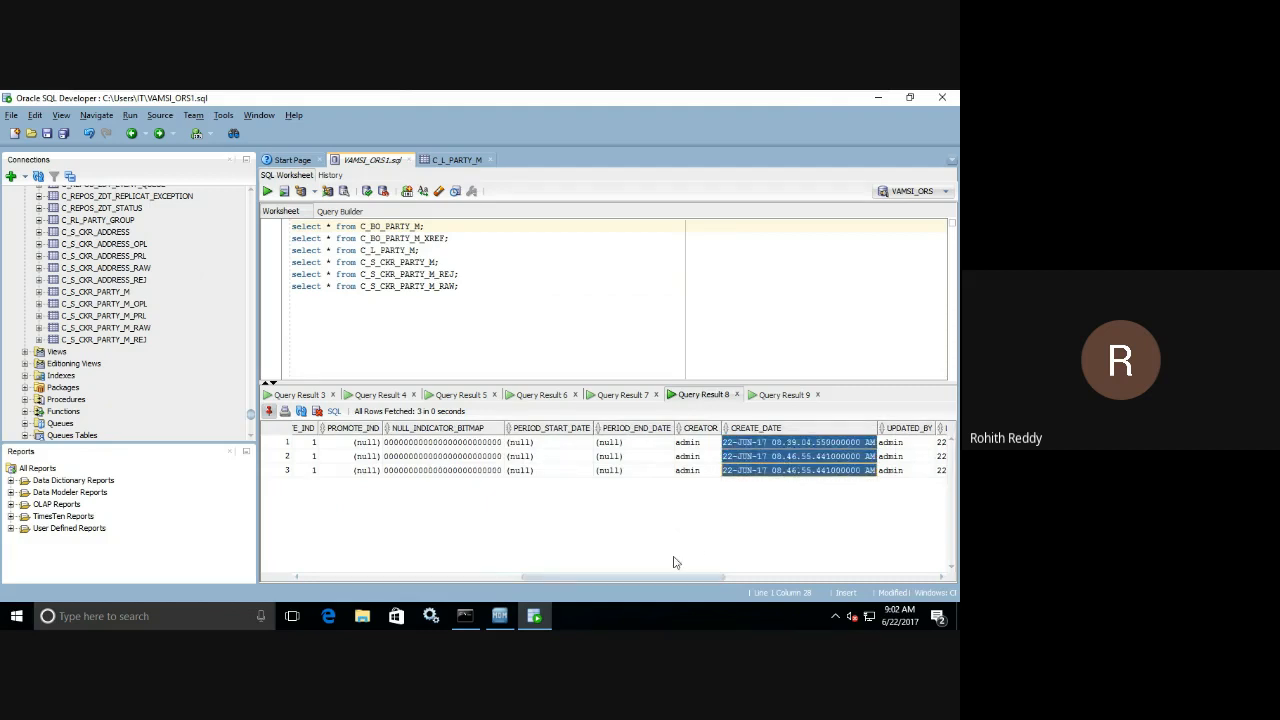
{"action": "left_click_drag", "start_coordinate": [705, 580], "coordinate": [768, 578]}
{"action": "left_click_drag", "start_coordinate": [804, 447], "coordinate": [805, 470]}
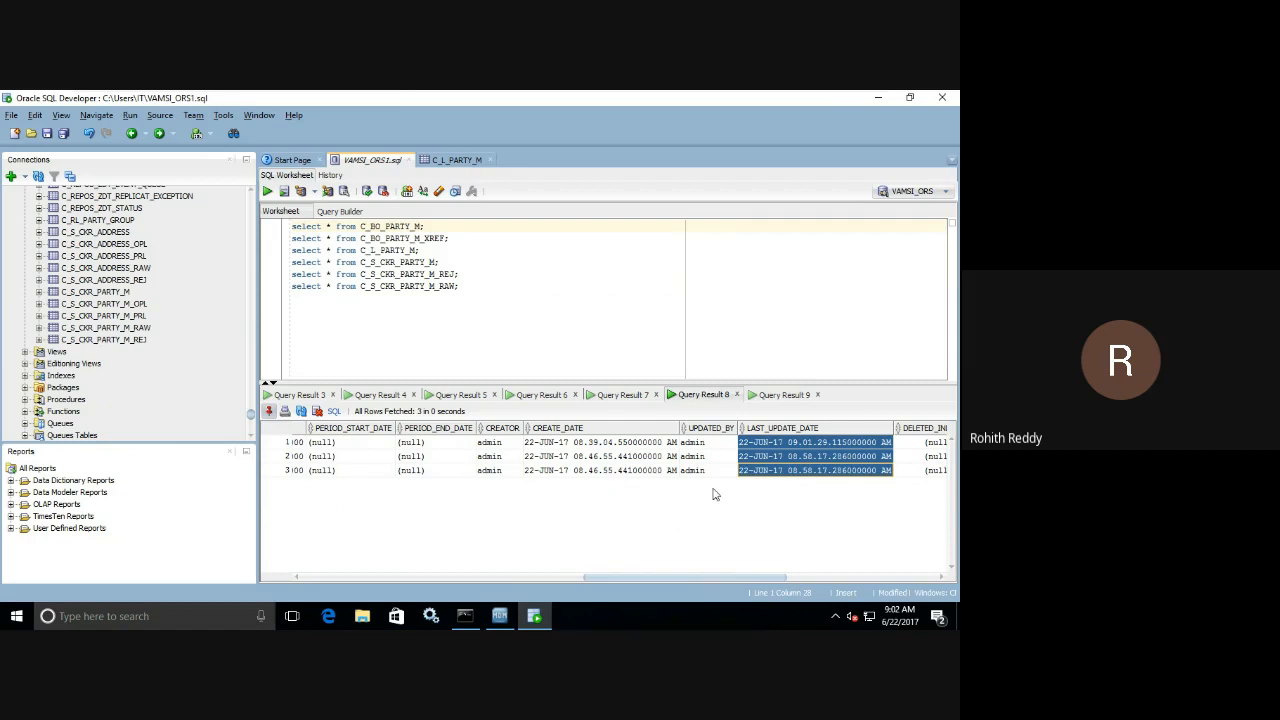
Compare LAST_UPDATE_DATE of the second and third XREF records with the first record's, and recheck the first record's SRC_LUD.
{"action": "left_click", "coordinate": [790, 459]}
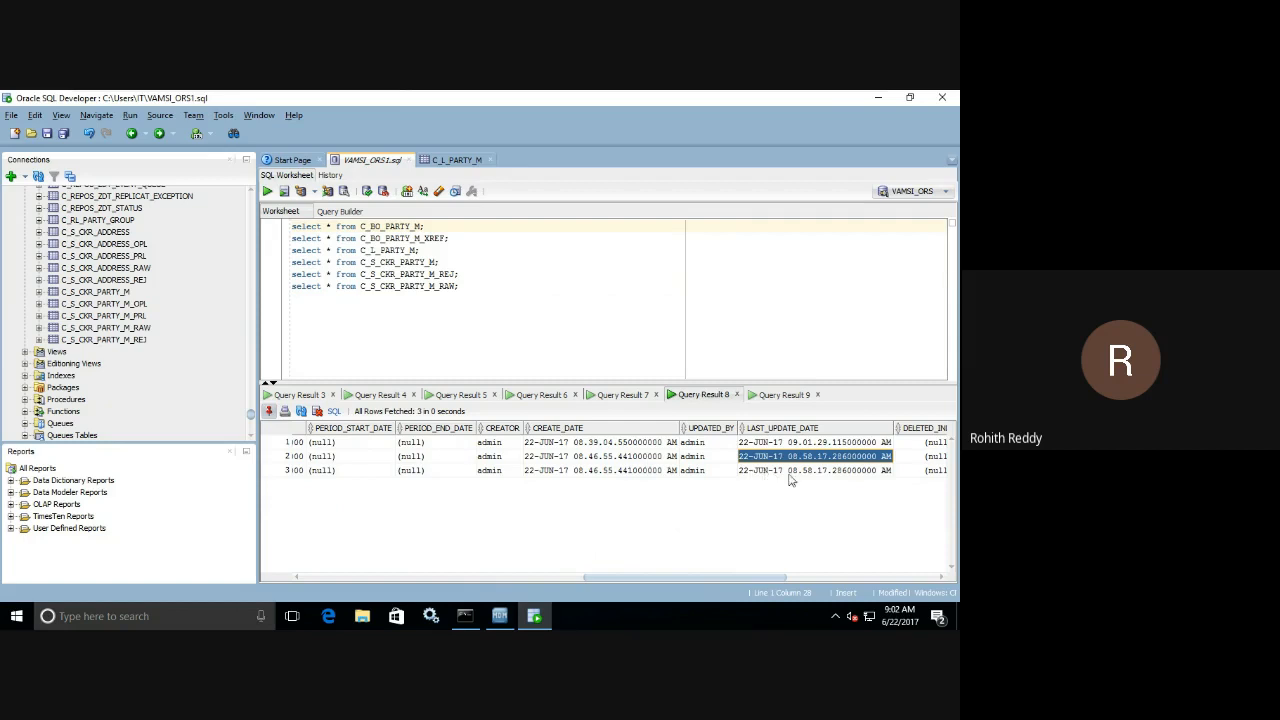
{"action": "left_click", "coordinate": [790, 471]}
{"action": "left_click_drag", "start_coordinate": [793, 459], "coordinate": [794, 483]}
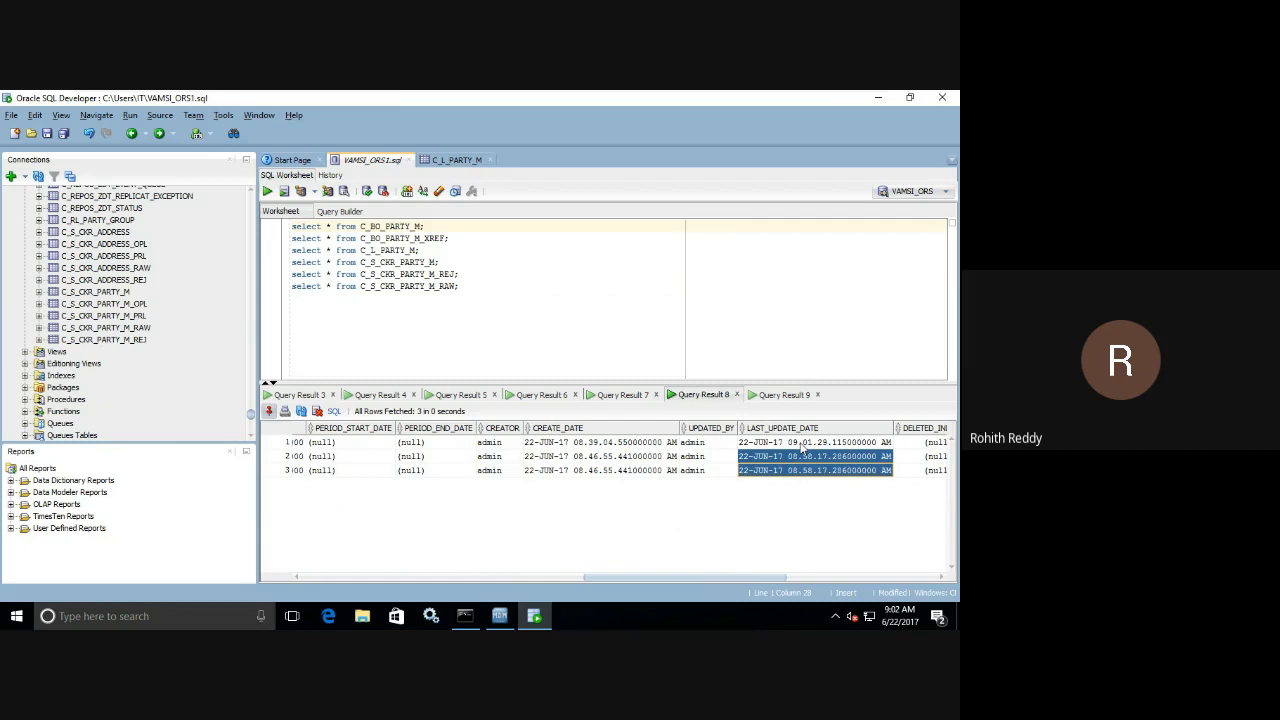
{"action": "left_click", "coordinate": [802, 442]}
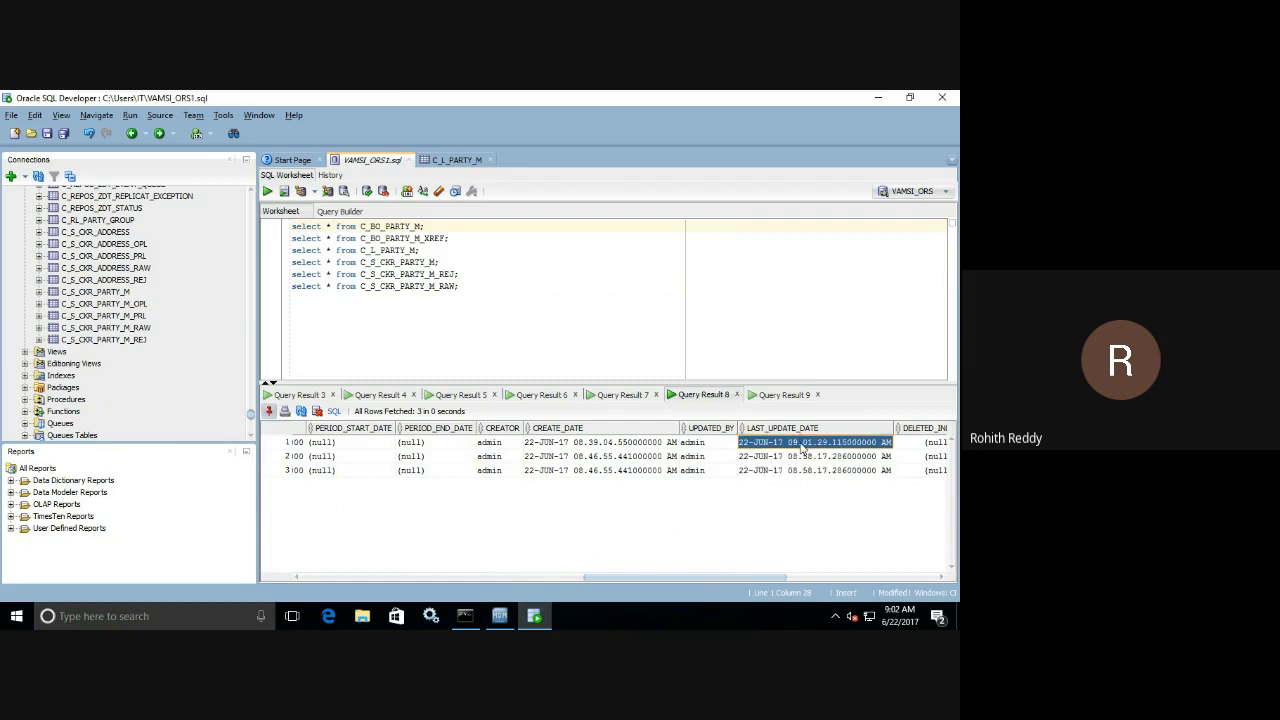
{"action": "left_click_drag", "start_coordinate": [611, 578], "coordinate": [393, 576]}
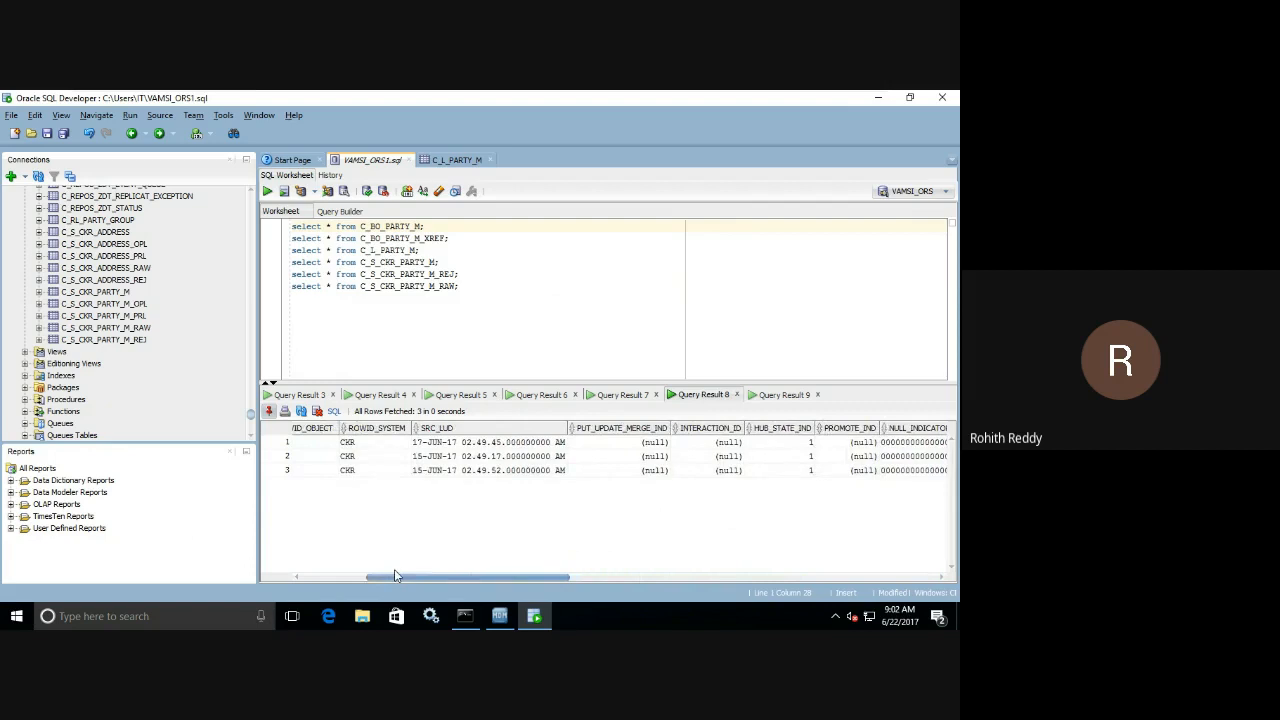
{"action": "left_click", "coordinate": [427, 445]}
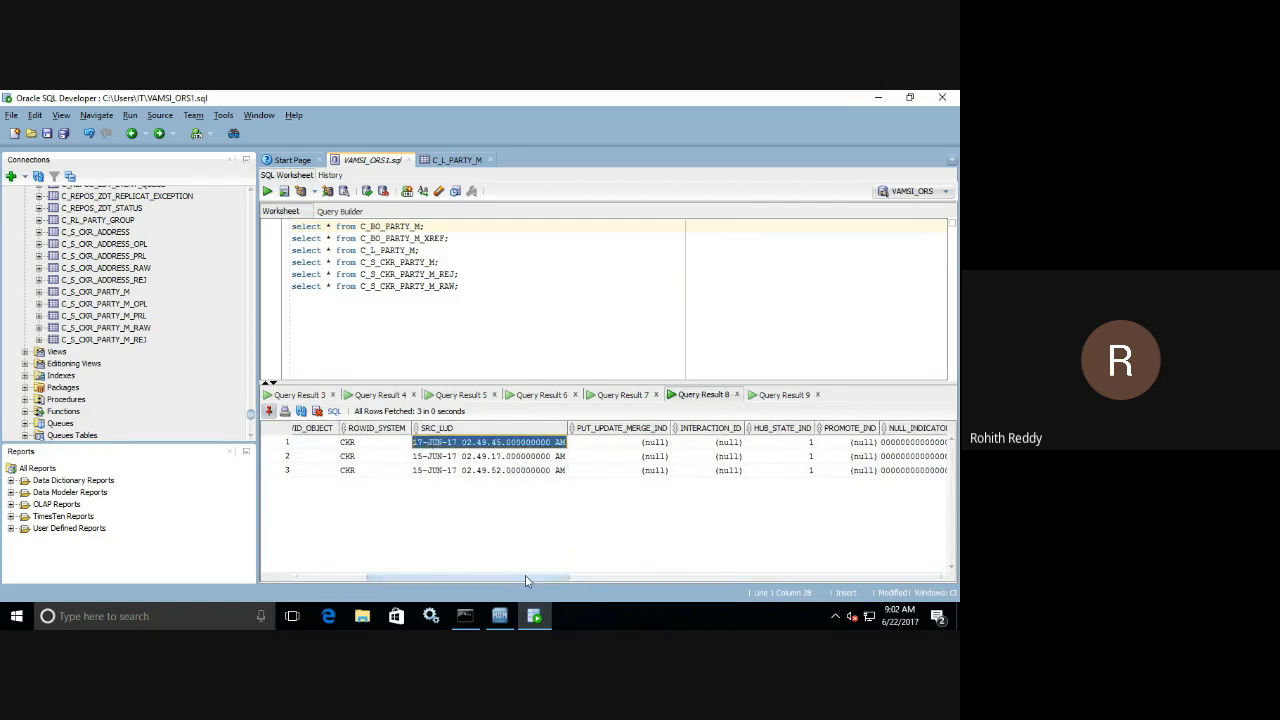
Compare the XREF records' SRC_LUD with their CREATE_DATE and LAST_UPDATE_DATE, and recheck the newest Party M load metrics in MDM Hub Console.
{"action": "left_click_drag", "start_coordinate": [525, 577], "coordinate": [798, 580]}
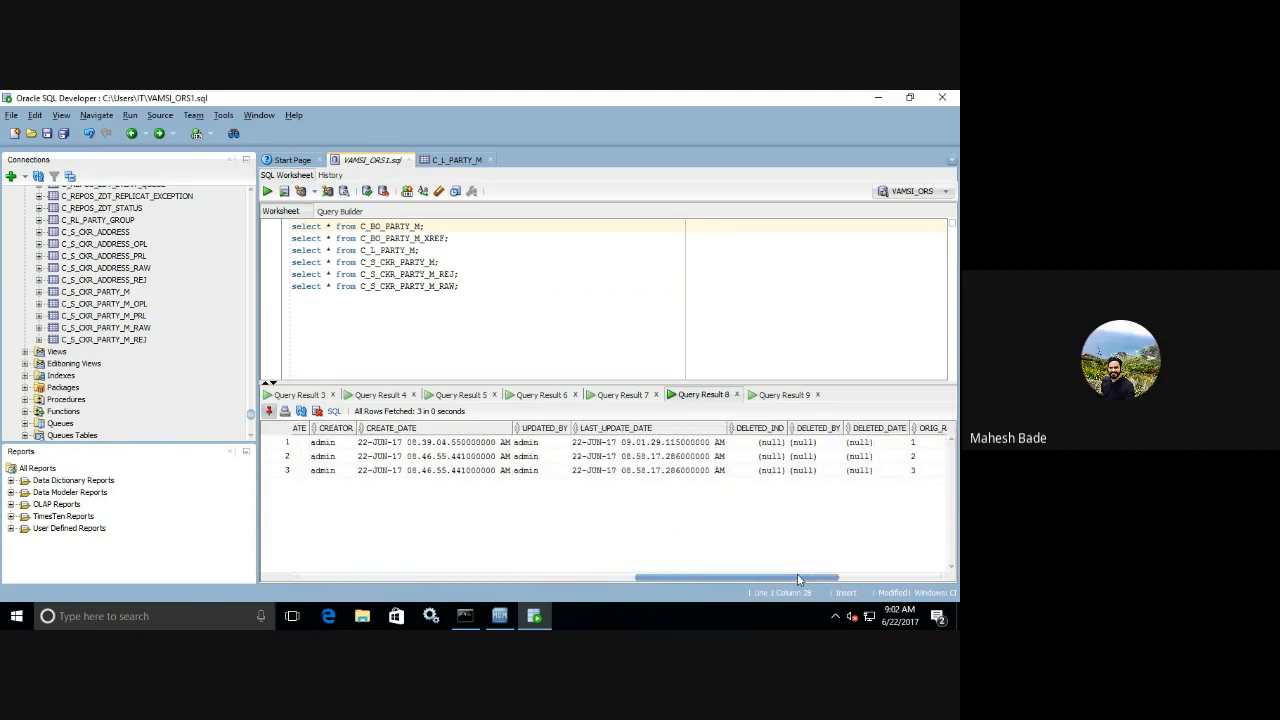
{"action": "left_click_drag", "start_coordinate": [798, 579], "coordinate": [715, 572]}
{"action": "left_click_drag", "start_coordinate": [494, 558], "coordinate": [493, 558]}
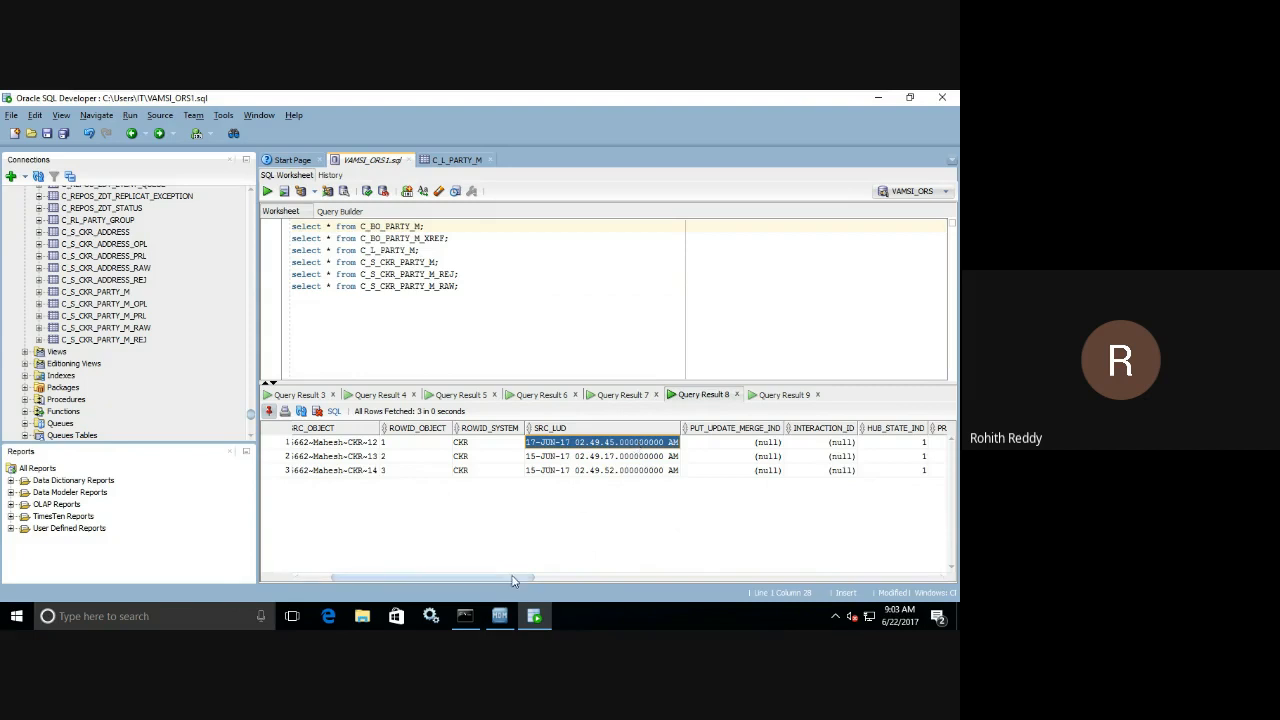
{"action": "left_click_drag", "start_coordinate": [516, 578], "coordinate": [867, 602]}
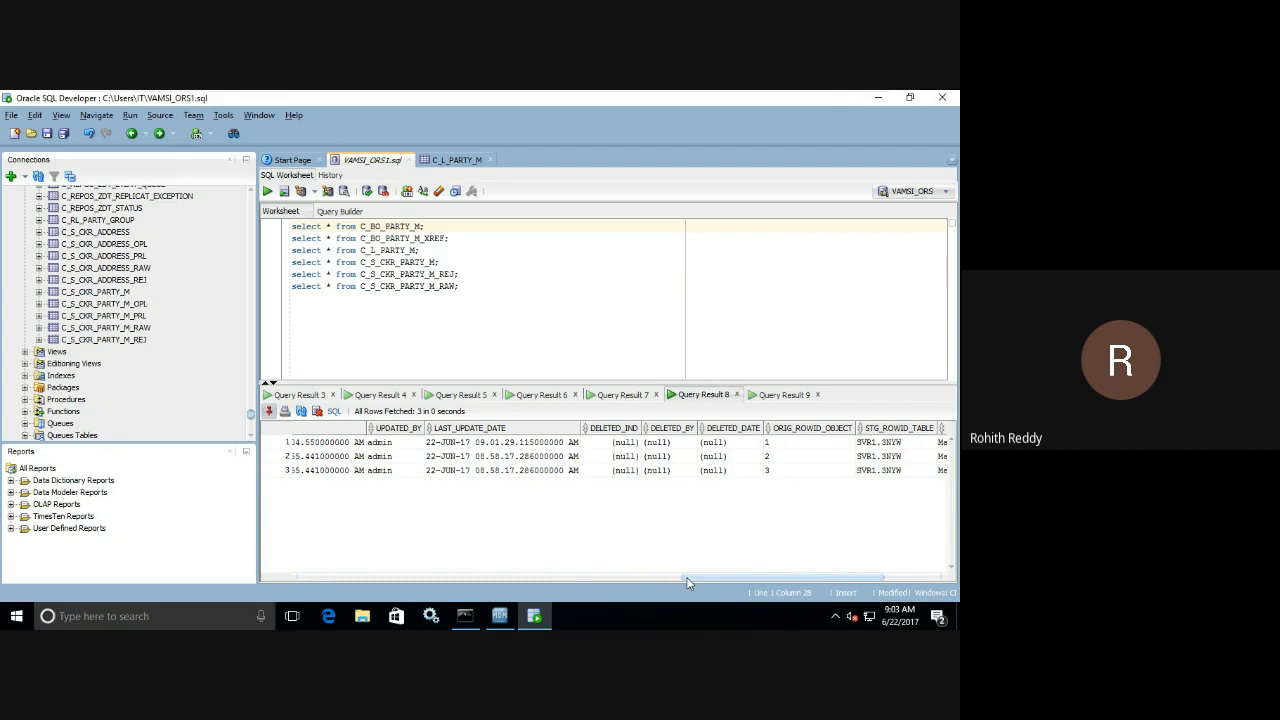
{"action": "left_click", "coordinate": [497, 619]}
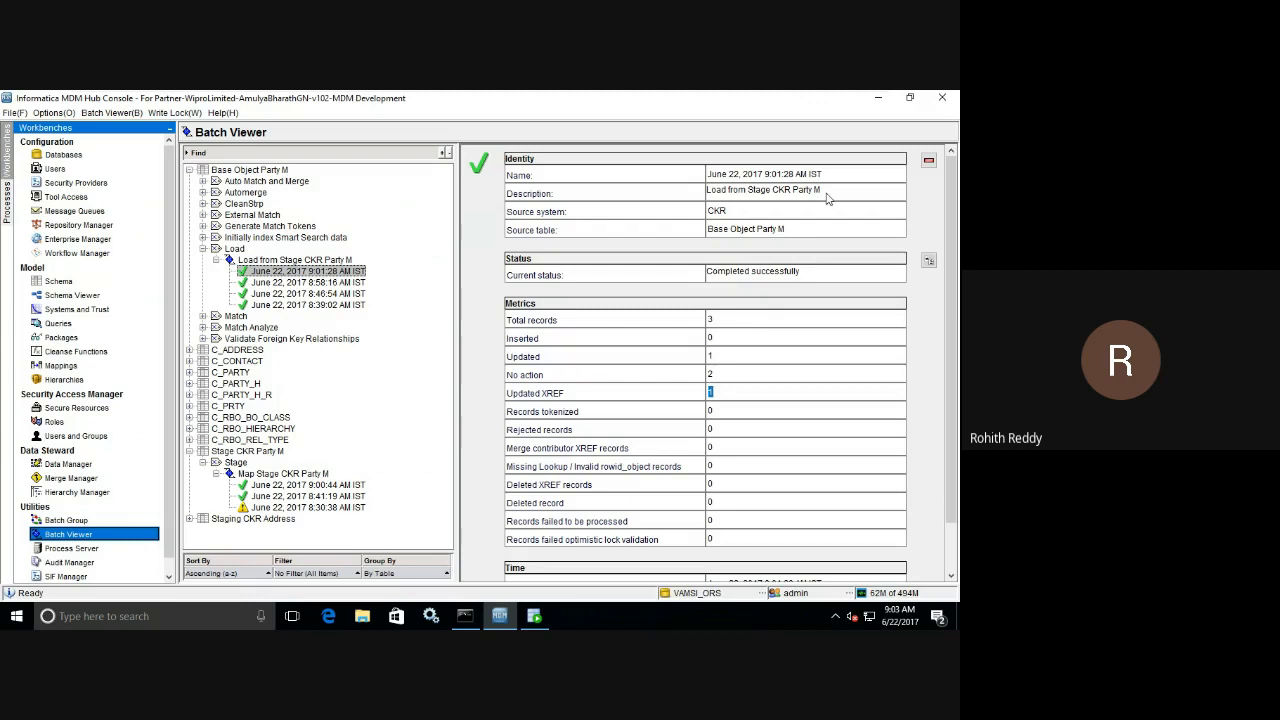
{"action": "left_click", "coordinate": [877, 100]}
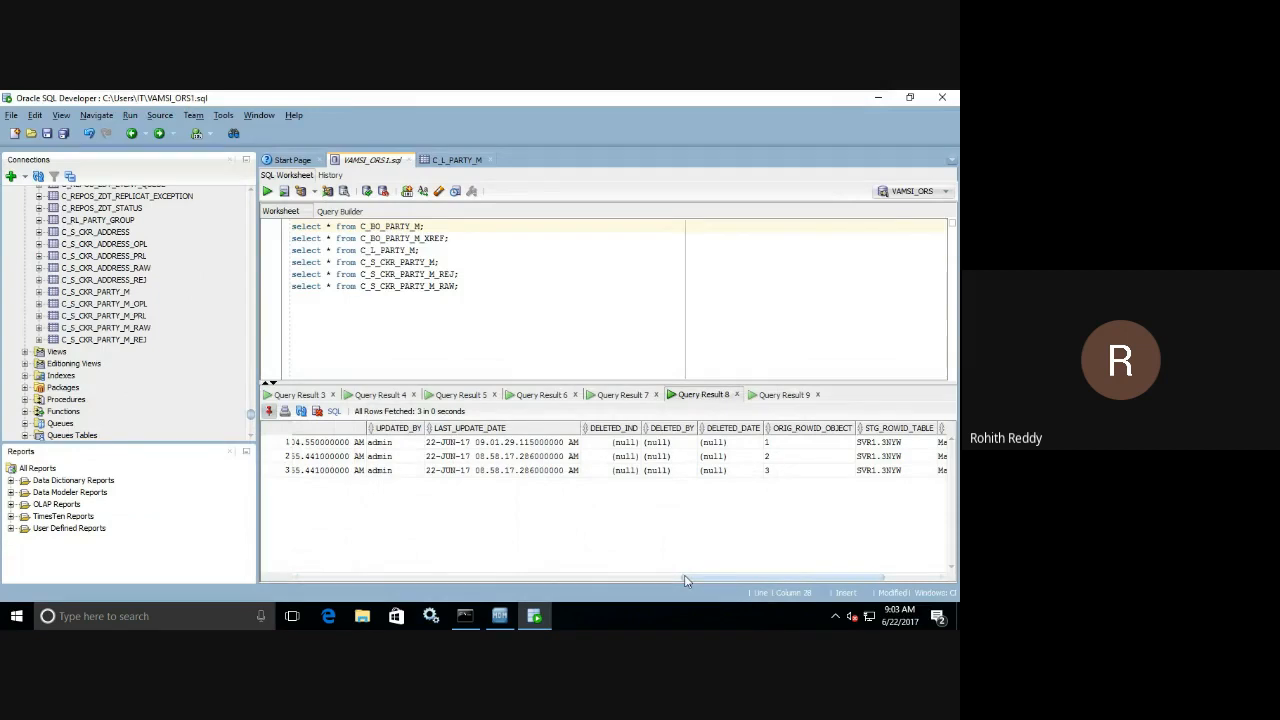
{"action": "left_click_drag", "start_coordinate": [686, 581], "coordinate": [314, 554]}
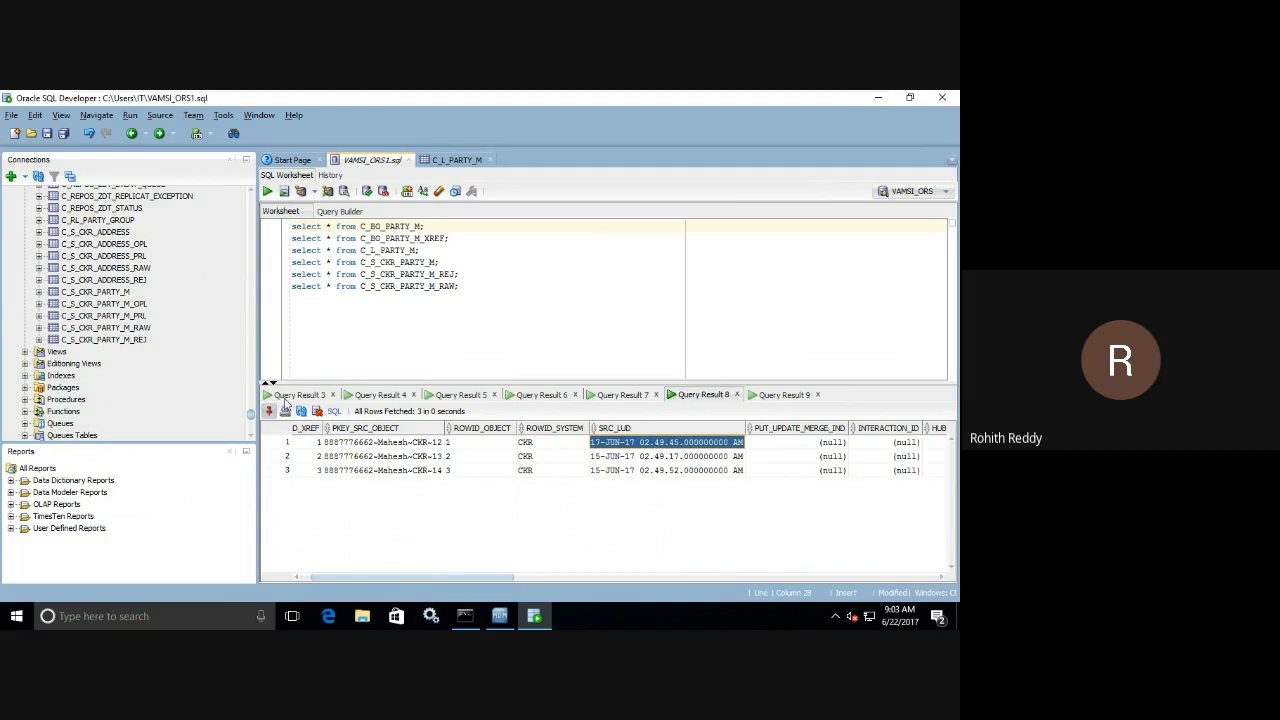
Rerun the C_BO_PARTY_M query and compare the first record's LAST_UPDATE_DATE with the one in the XREF result.
{"action": "left_click", "coordinate": [268, 191]}
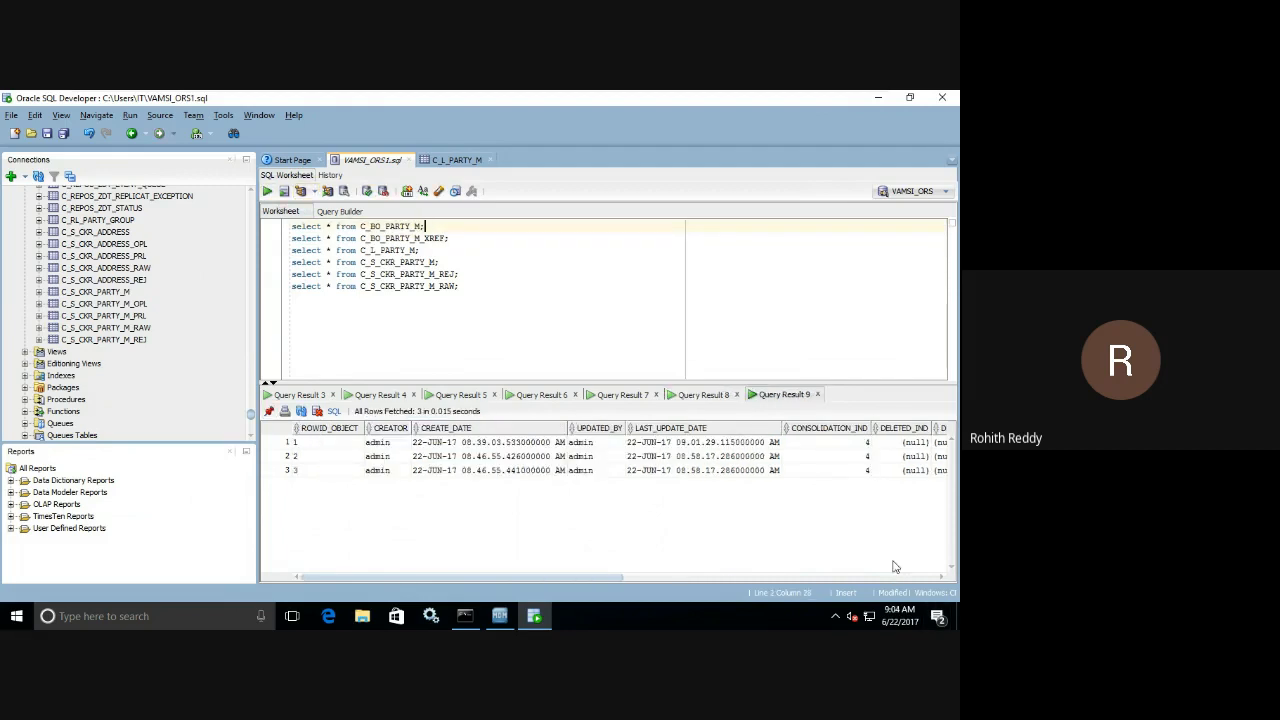
{"action": "left_click", "coordinate": [712, 444]}
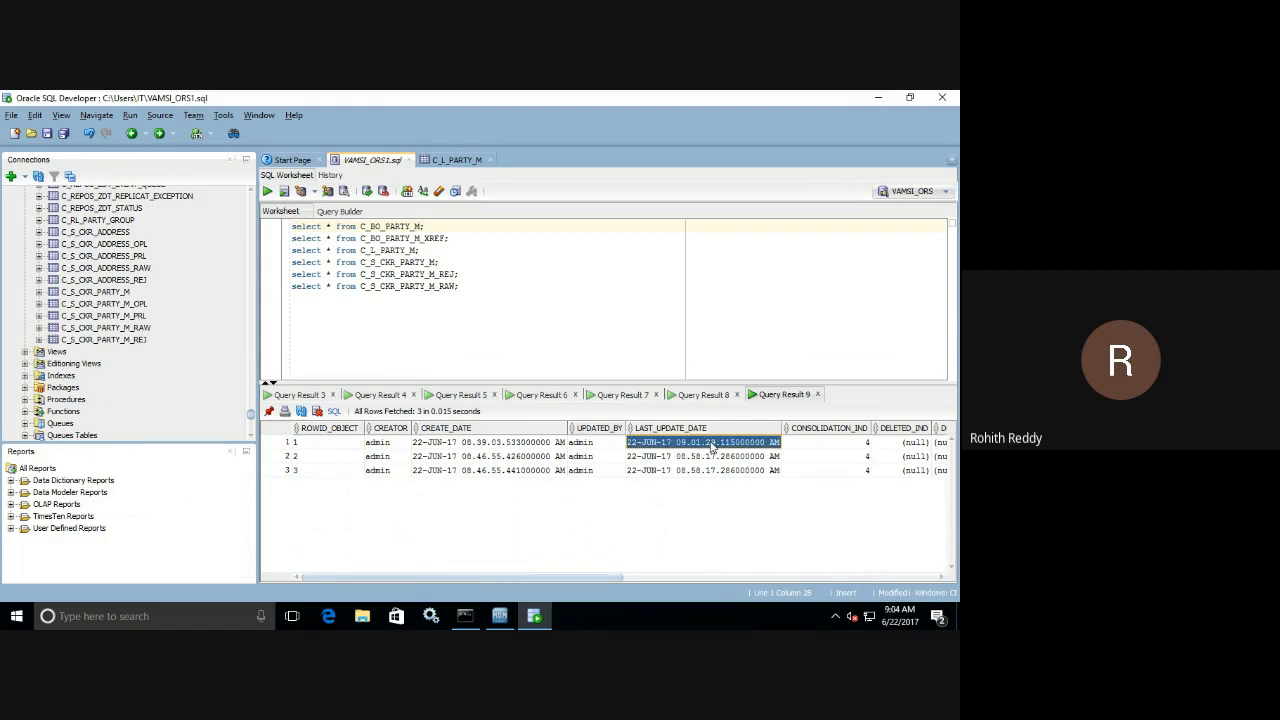
{"action": "left_click", "coordinate": [706, 395]}
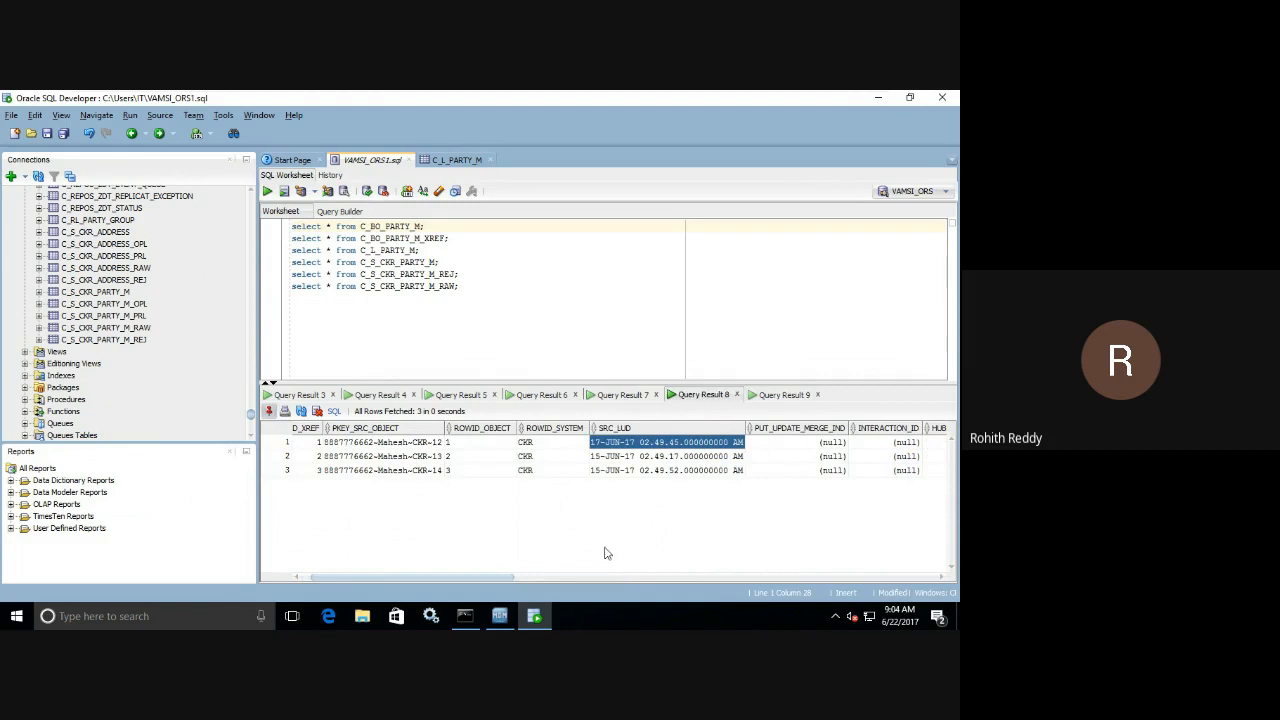
{"action": "left_click_drag", "start_coordinate": [520, 578], "coordinate": [906, 584]}
{"action": "left_click", "coordinate": [440, 444]}
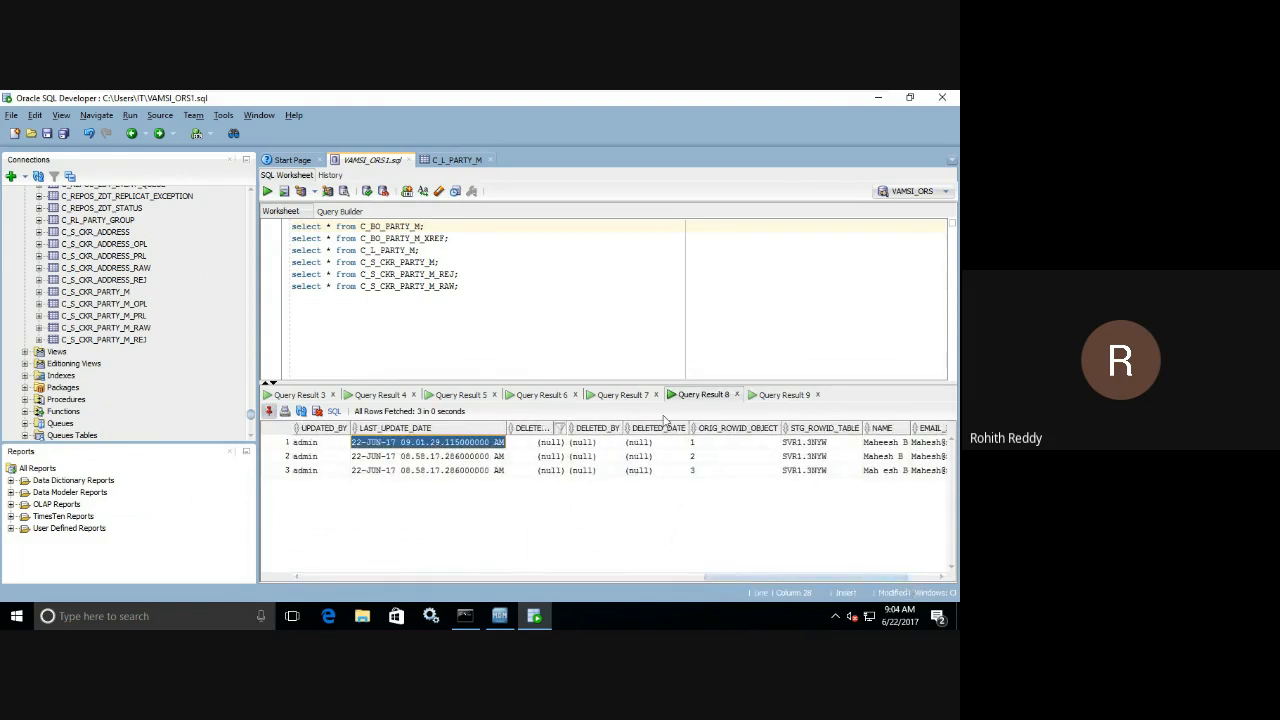
Check the first base-object record's CREATE_DATE and compare LAST_UPDATE_DATE of all three records between the base-object and XREF results.
{"action": "left_click", "coordinate": [775, 395]}
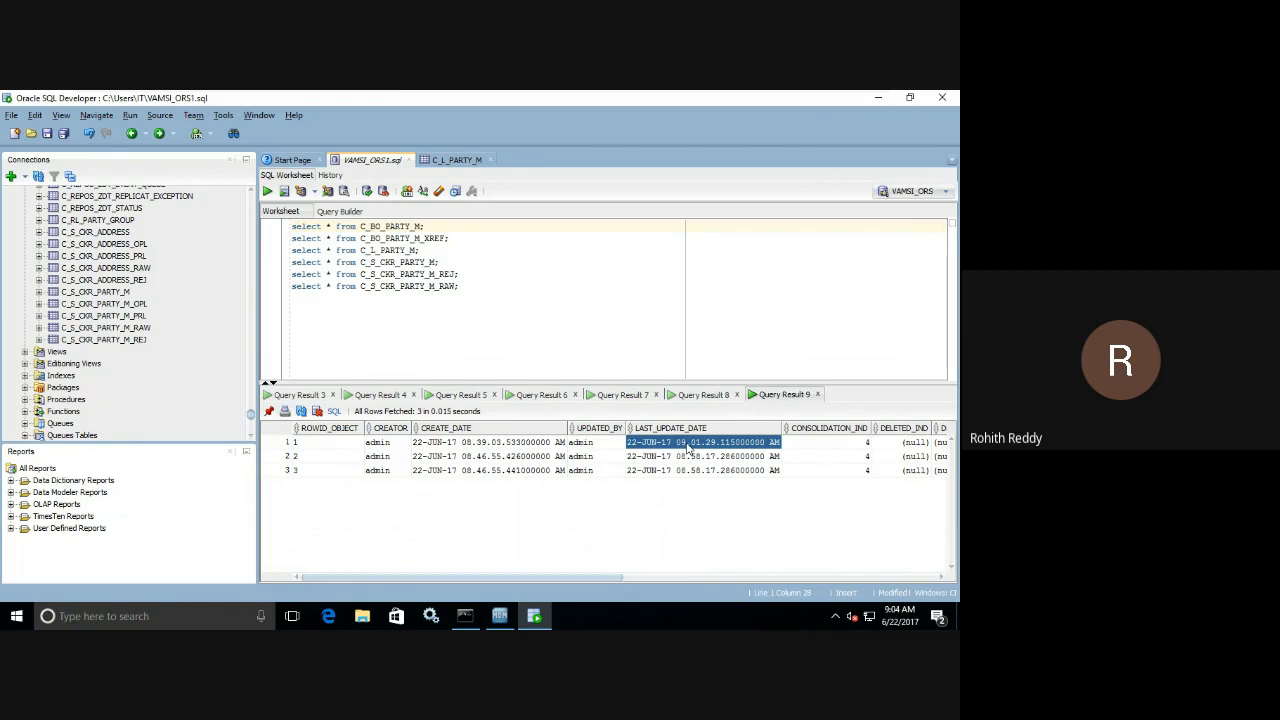
{"action": "left_click", "coordinate": [490, 445]}
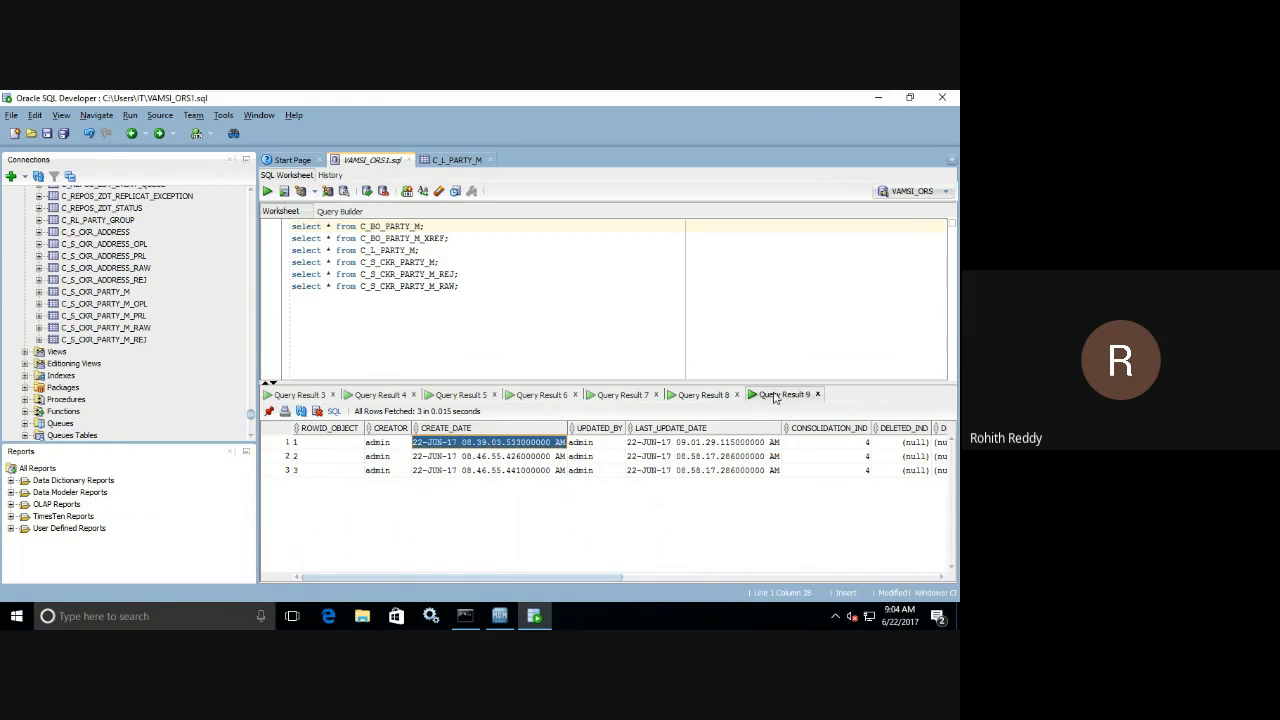
{"action": "left_click", "coordinate": [688, 396]}
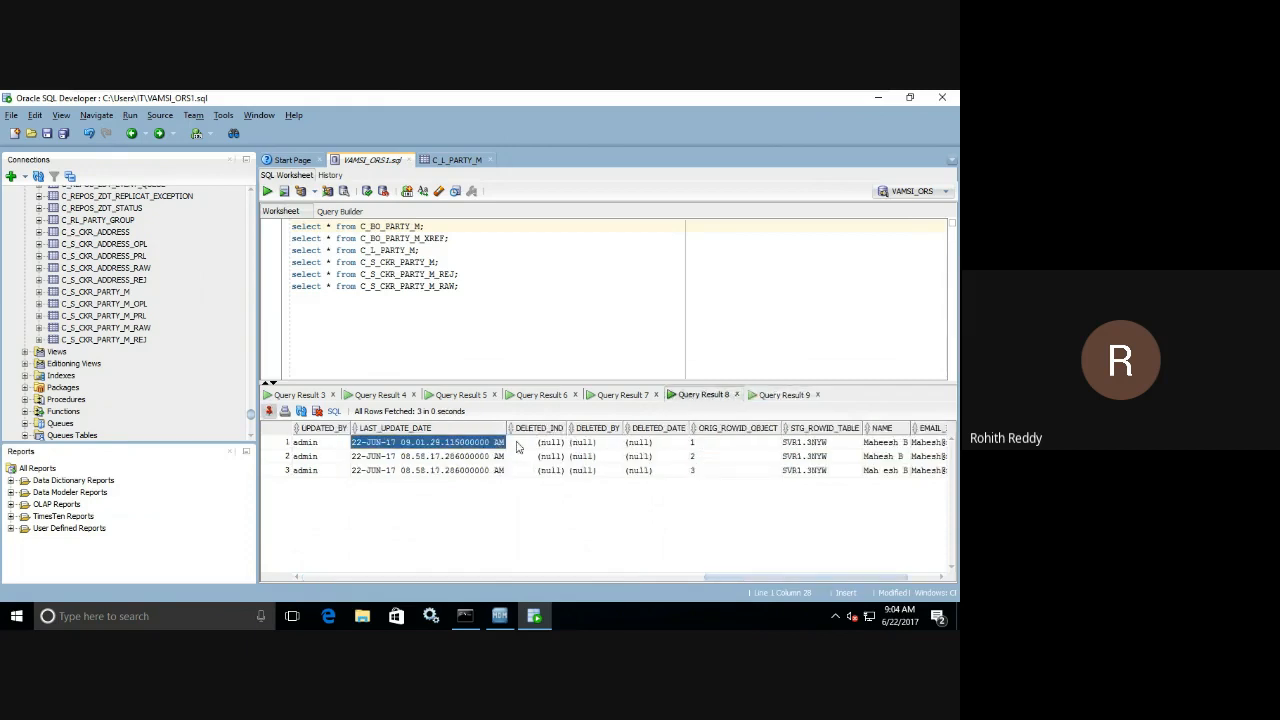
{"action": "left_click", "coordinate": [775, 397]}
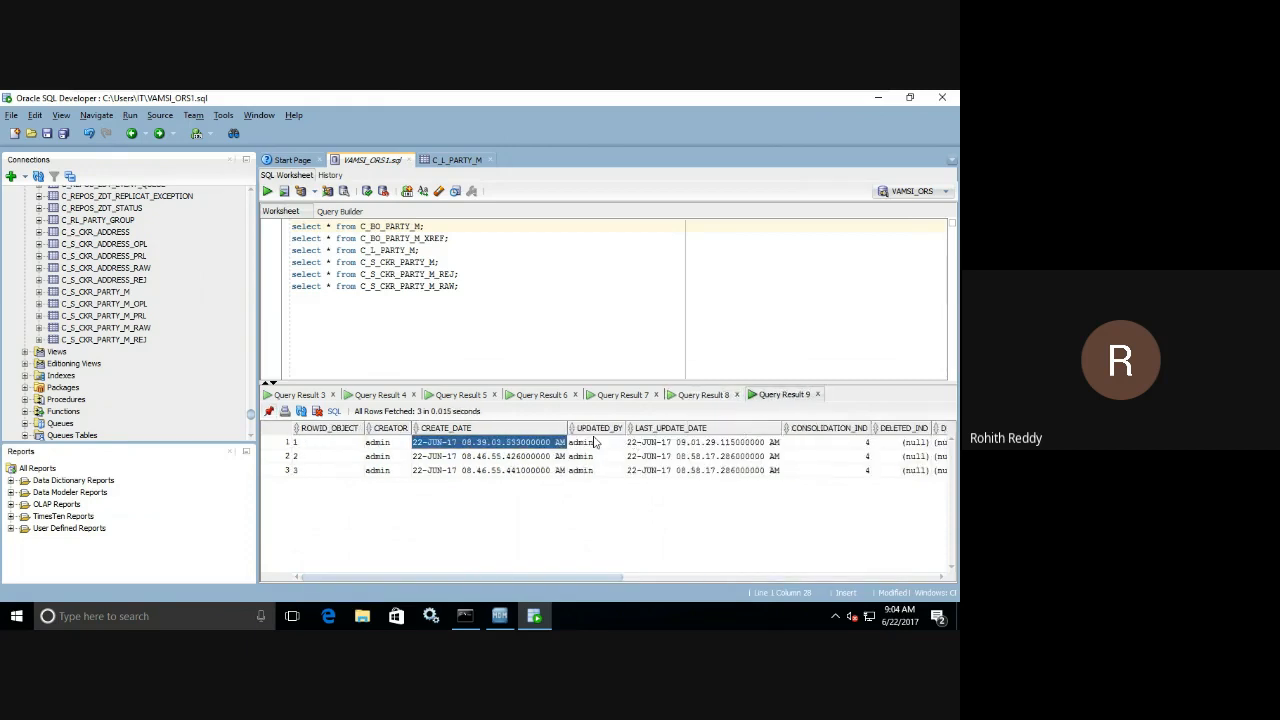
{"action": "left_click", "coordinate": [682, 395]}
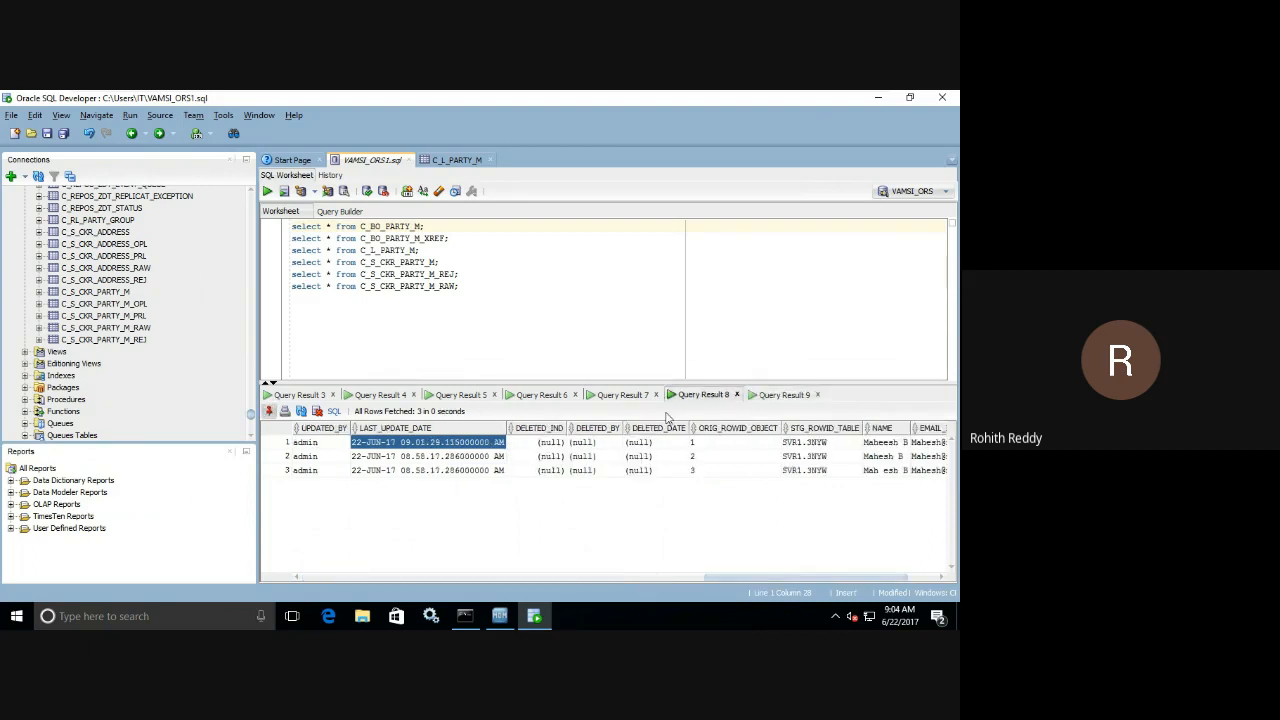
{"action": "left_click", "coordinate": [490, 459]}
{"action": "left_click", "coordinate": [768, 398]}
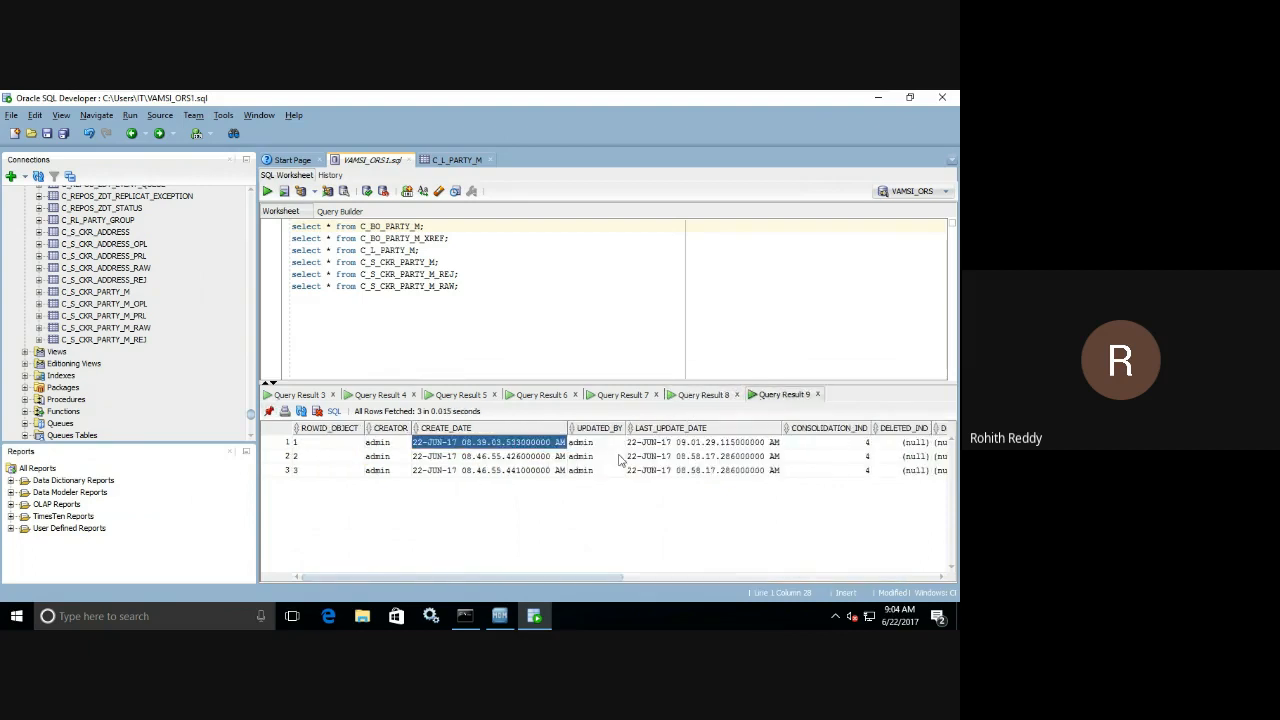
{"action": "left_click", "coordinate": [682, 397]}
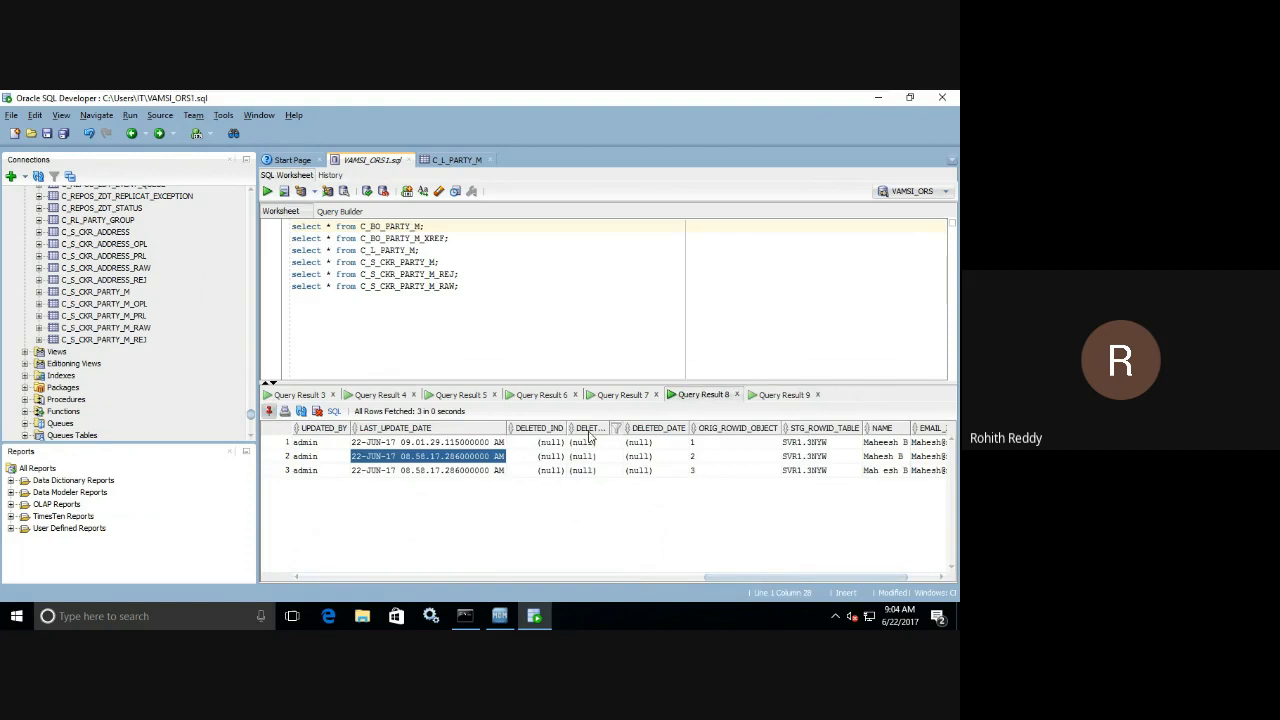
{"action": "left_click", "coordinate": [503, 470]}
{"action": "left_click", "coordinate": [760, 398]}
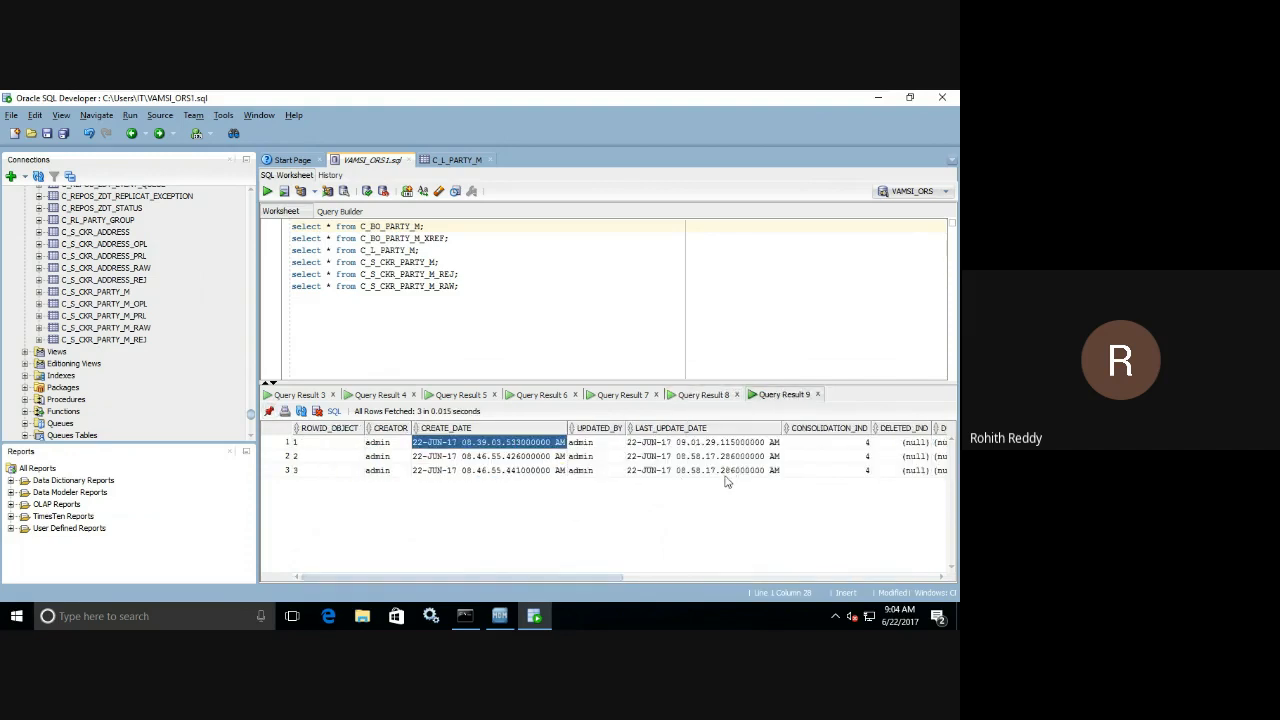
{"action": "left_click", "coordinate": [688, 394]}
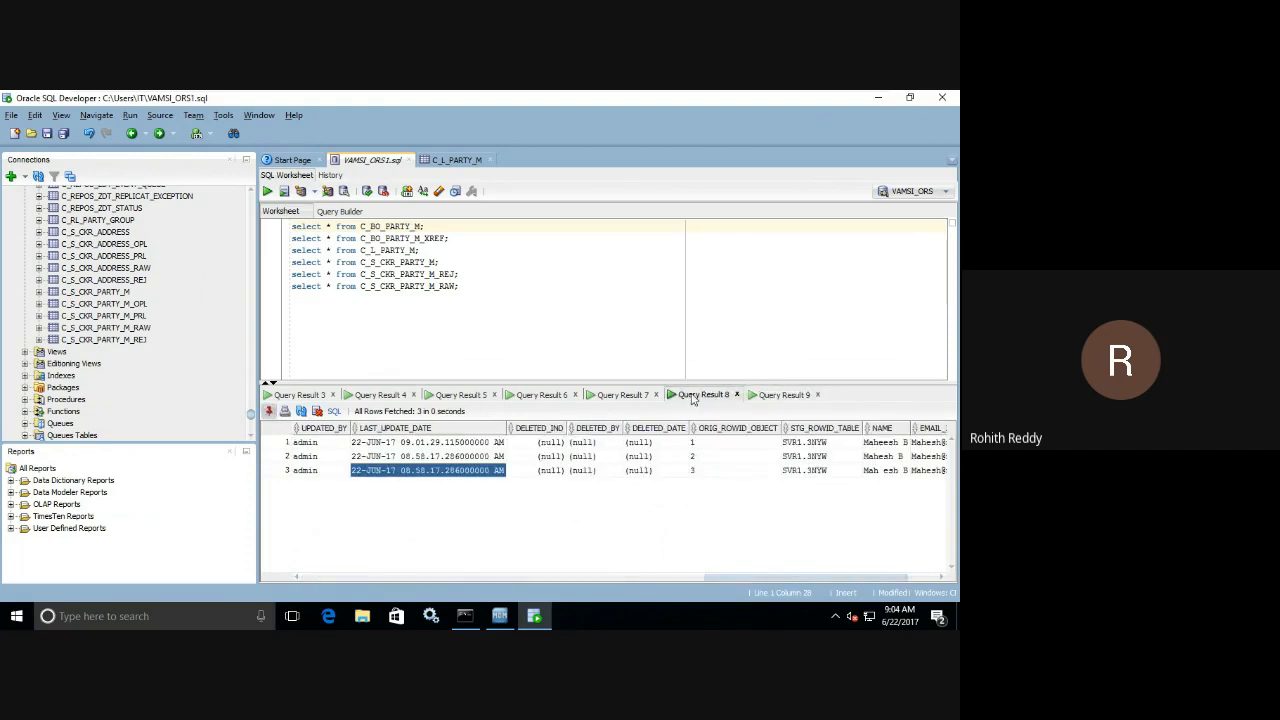
Match ROWID_OBJECT between the XREF and base-object results, and examine ROWID_XREF and the first record's PKEY_SRC_OBJECT in the XREF result.
{"action": "left_click_drag", "start_coordinate": [779, 575], "coordinate": [311, 568]}
{"action": "left_click_drag", "start_coordinate": [326, 444], "coordinate": [326, 459]}
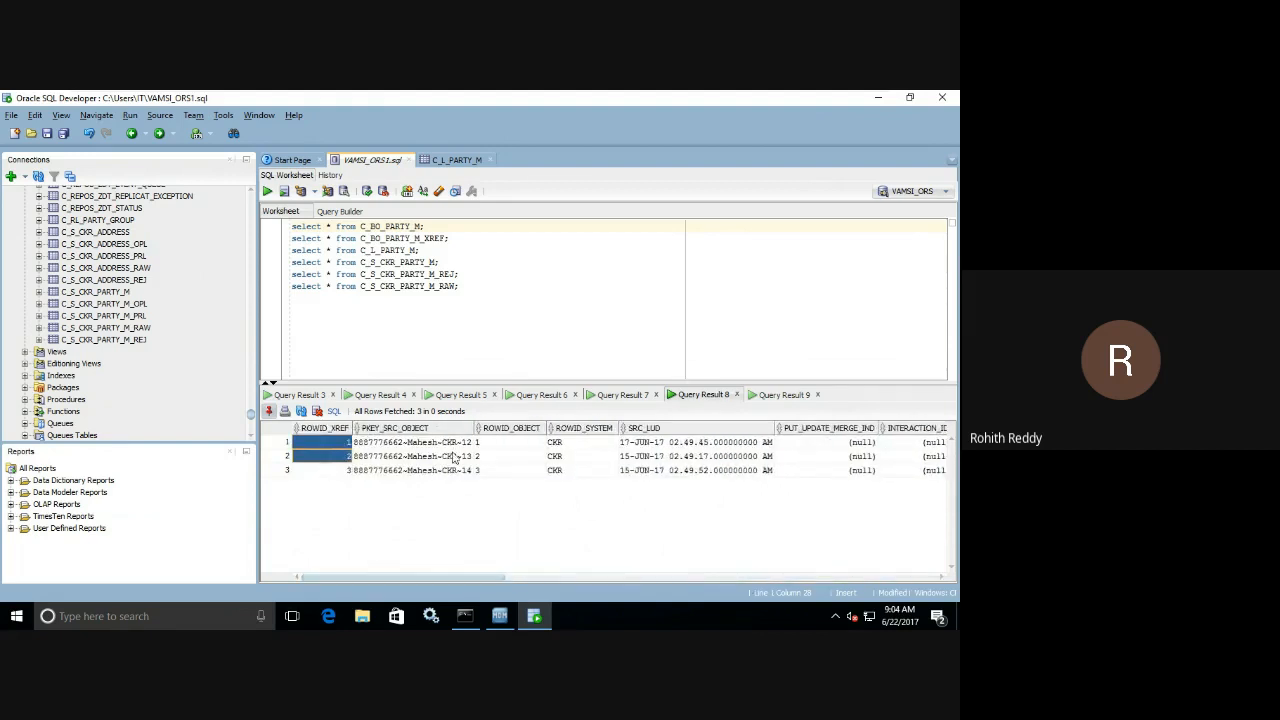
{"action": "left_click_drag", "start_coordinate": [504, 445], "coordinate": [501, 482]}
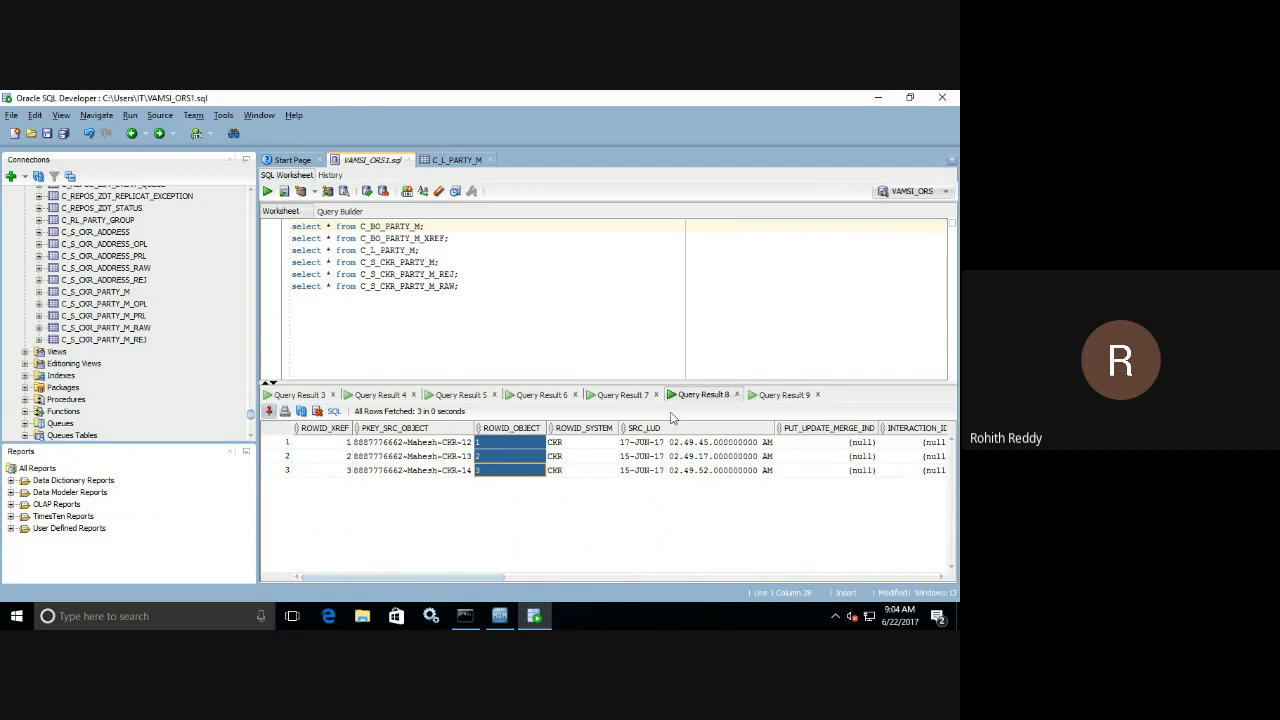
{"action": "left_click", "coordinate": [771, 396]}
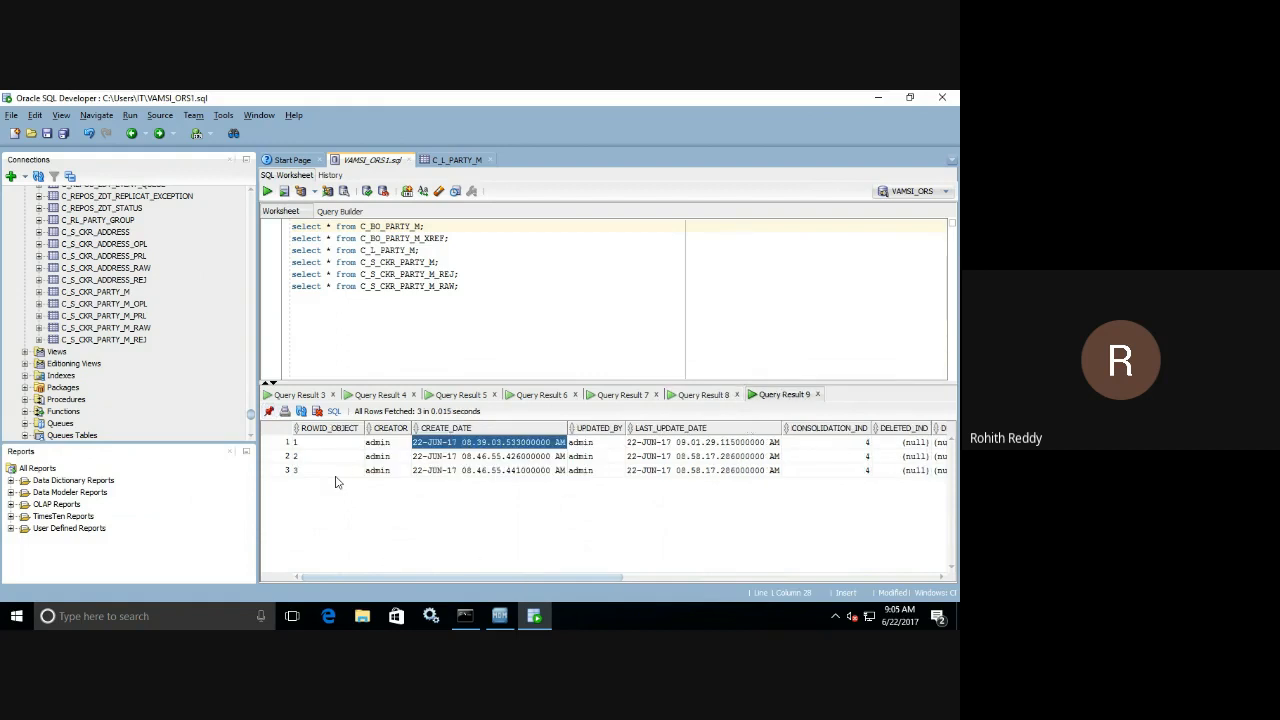
{"action": "left_click", "coordinate": [336, 442]}
{"action": "left_click", "coordinate": [700, 395]}
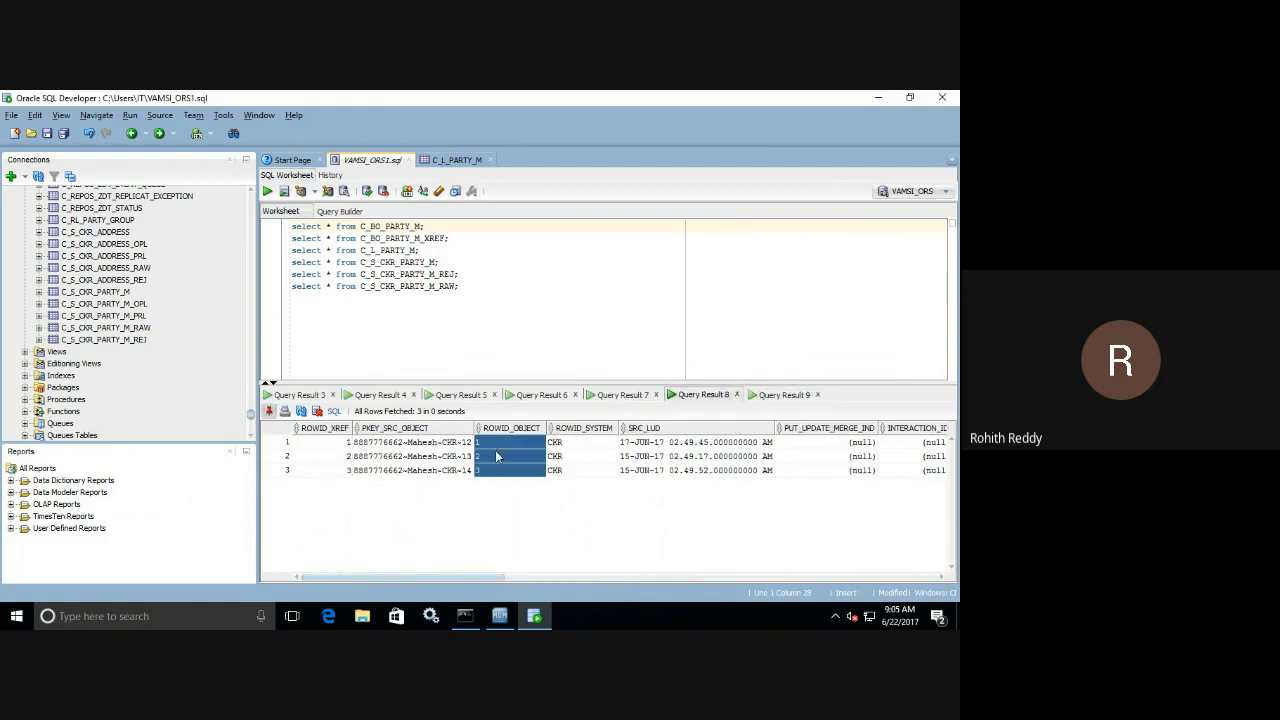
{"action": "left_click", "coordinate": [488, 446]}
{"action": "double_click", "coordinate": [463, 446]}
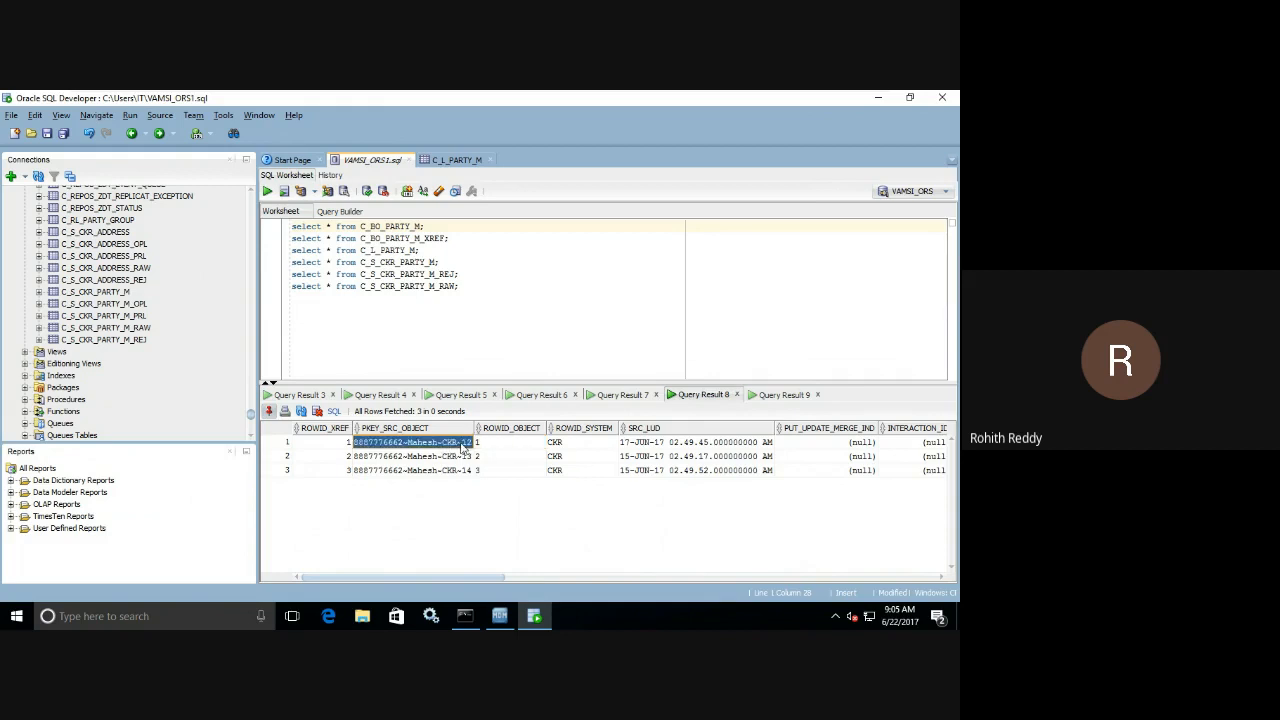
Examine CONSOLIDATION_IND for all three base-object records and return to the XREF result.
{"action": "left_click", "coordinate": [778, 395]}
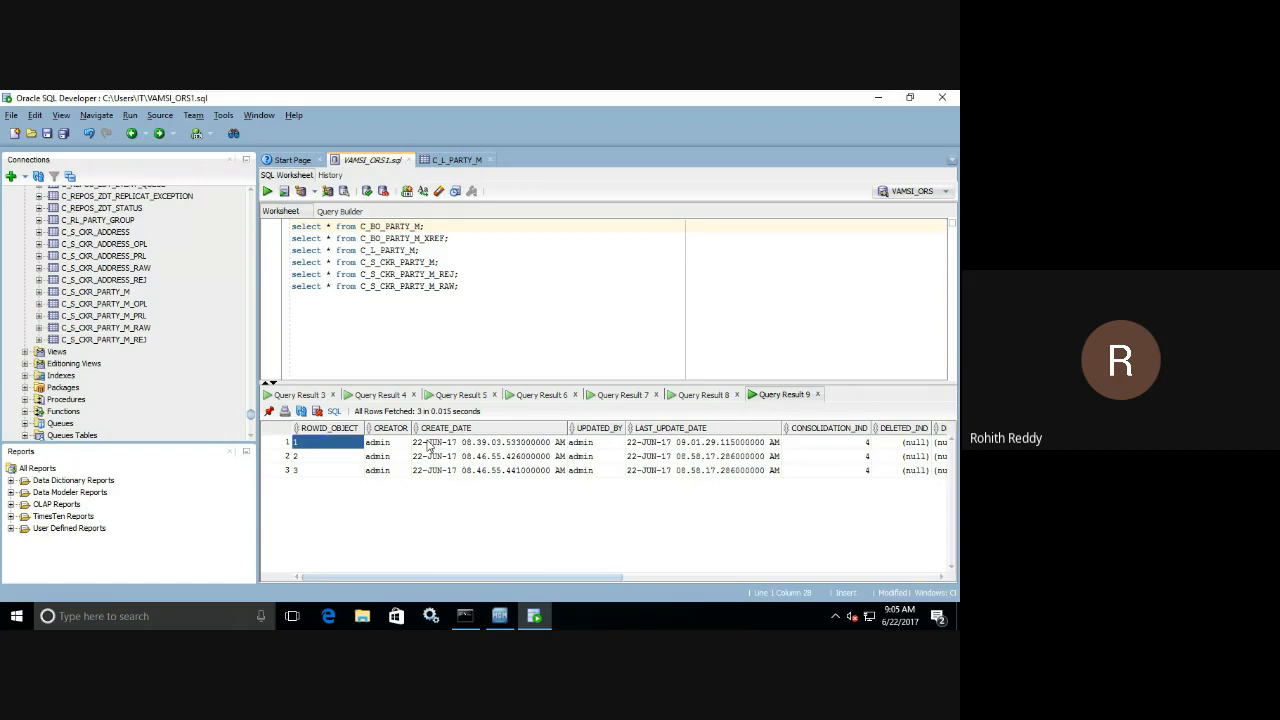
{"action": "left_click_drag", "start_coordinate": [798, 443], "coordinate": [806, 470]}
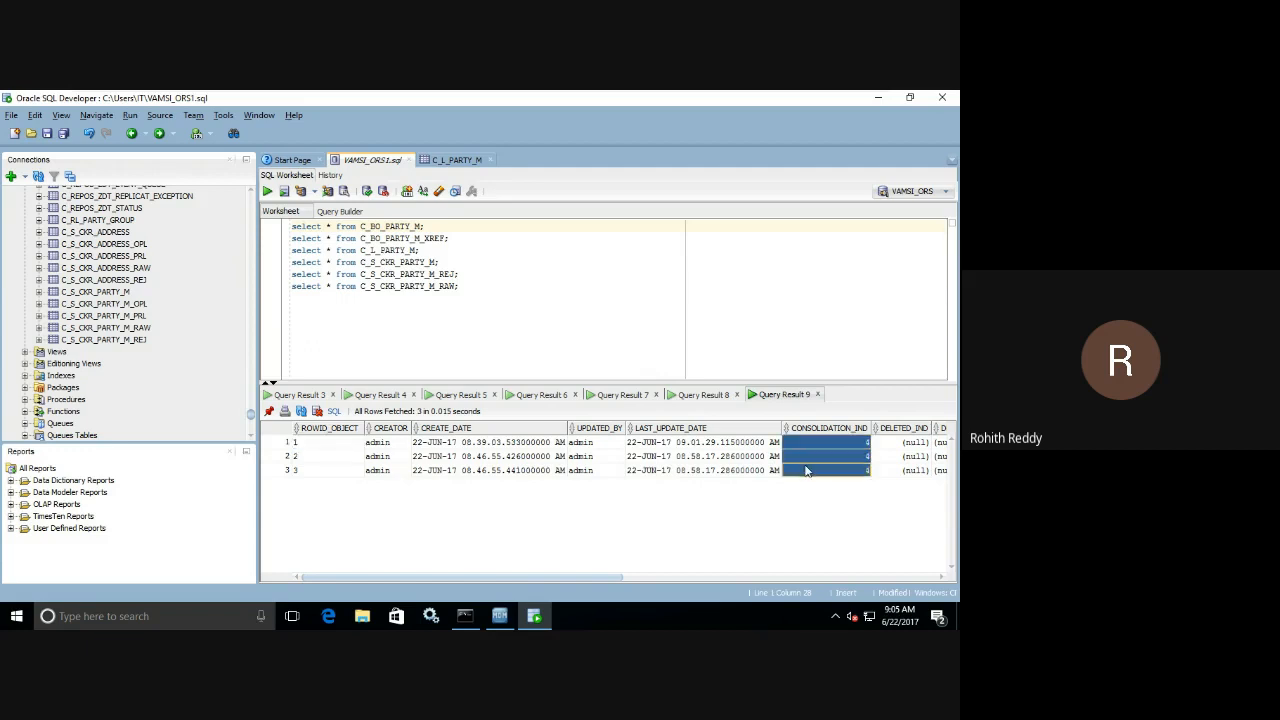
{"action": "left_click", "coordinate": [700, 397]}
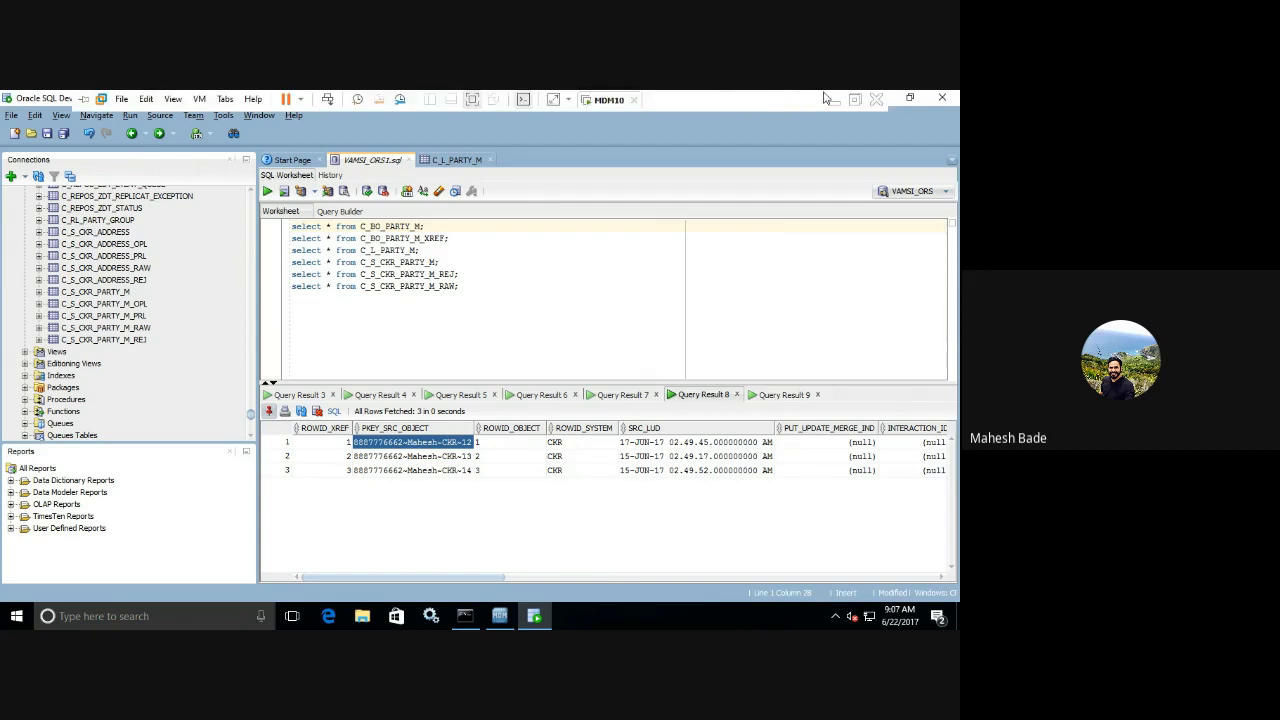
Switch to the Google Meet call, hide the screen-sharing notice, and leave the call without ending it for everyone.
{"action": "left_click", "coordinate": [830, 99]}
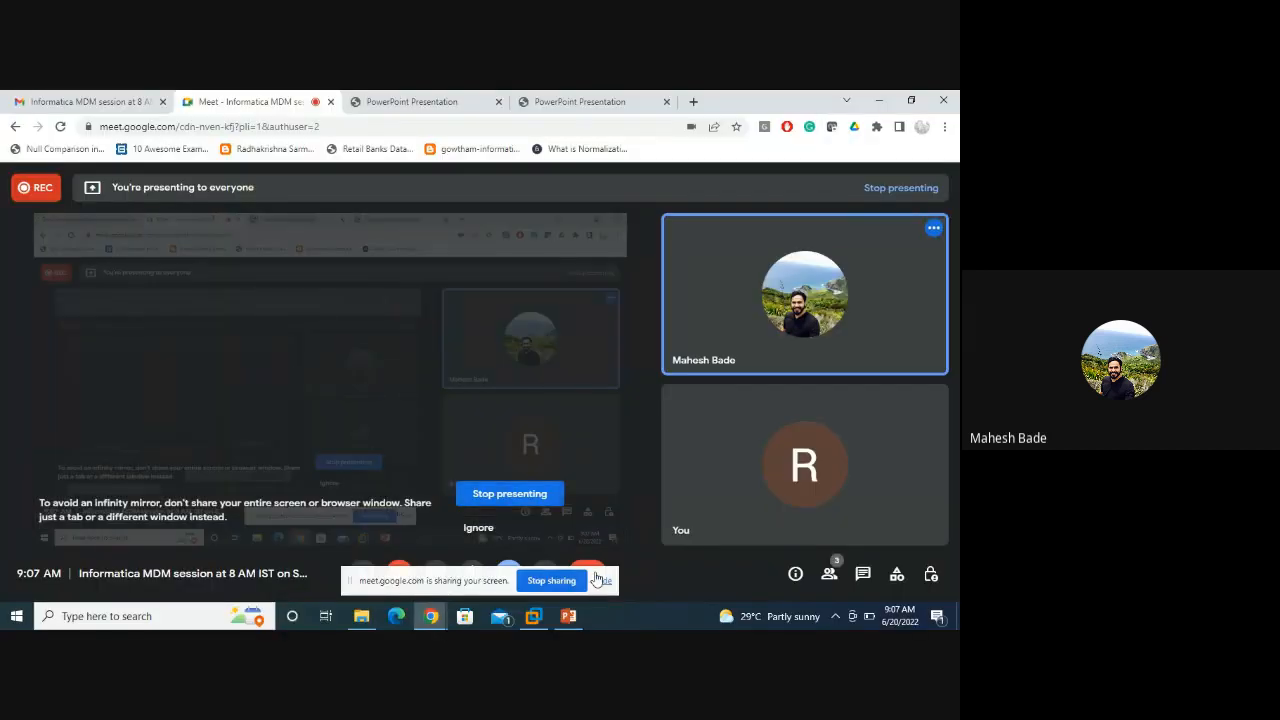
{"action": "left_click", "coordinate": [597, 580]}
{"action": "left_click", "coordinate": [587, 573]}
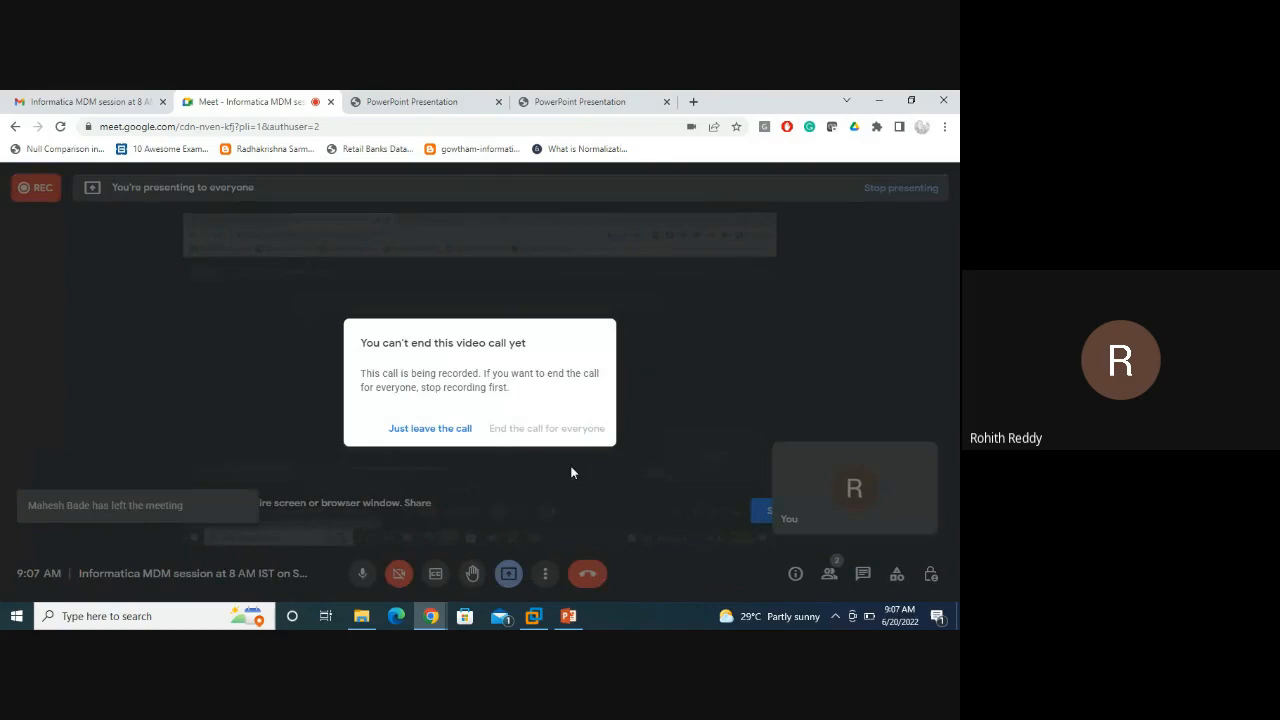
{"action": "left_click", "coordinate": [430, 428]}
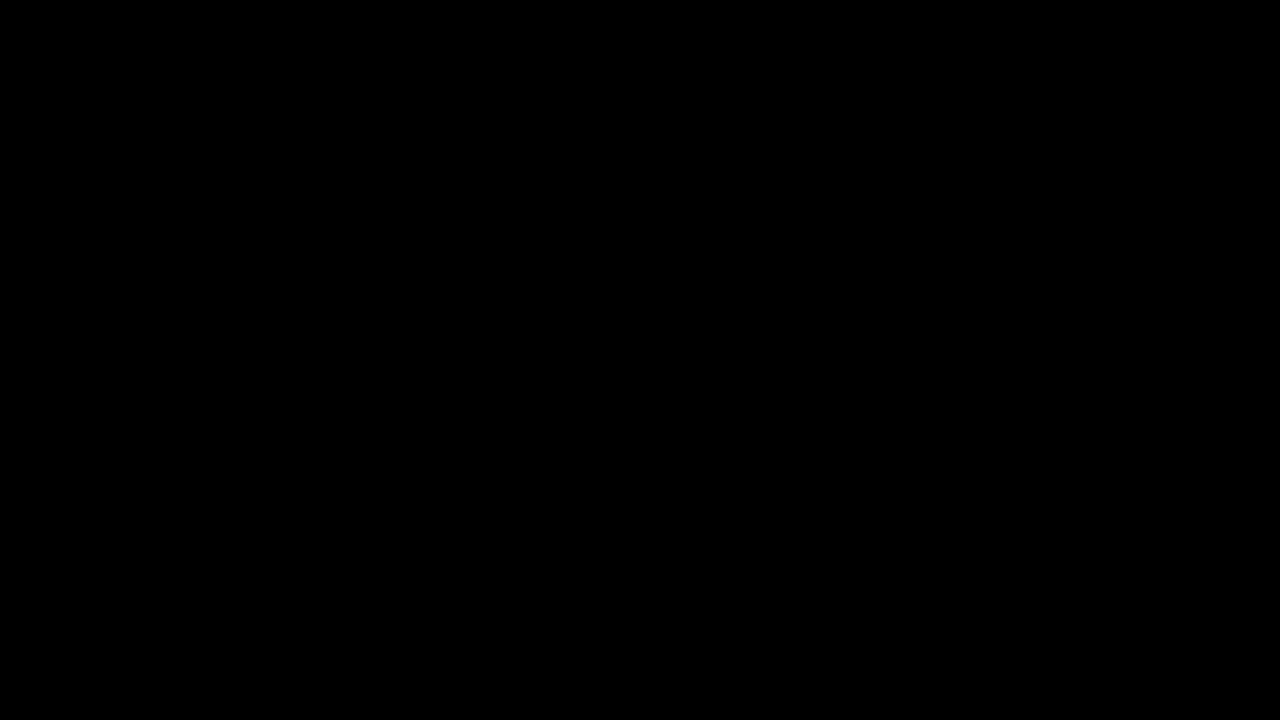